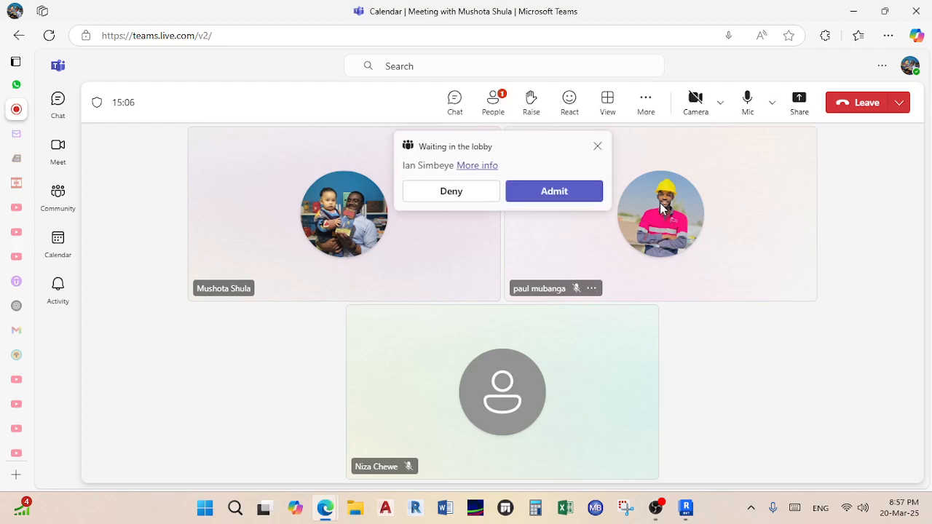
- Admit the participant waiting in the lobby to the meeting
left_click(586, 193)
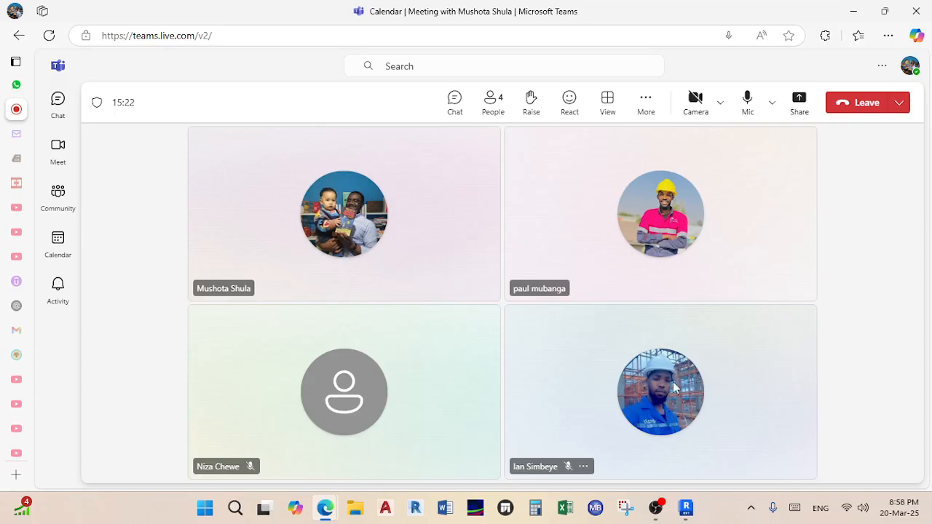
left_click(676, 436)
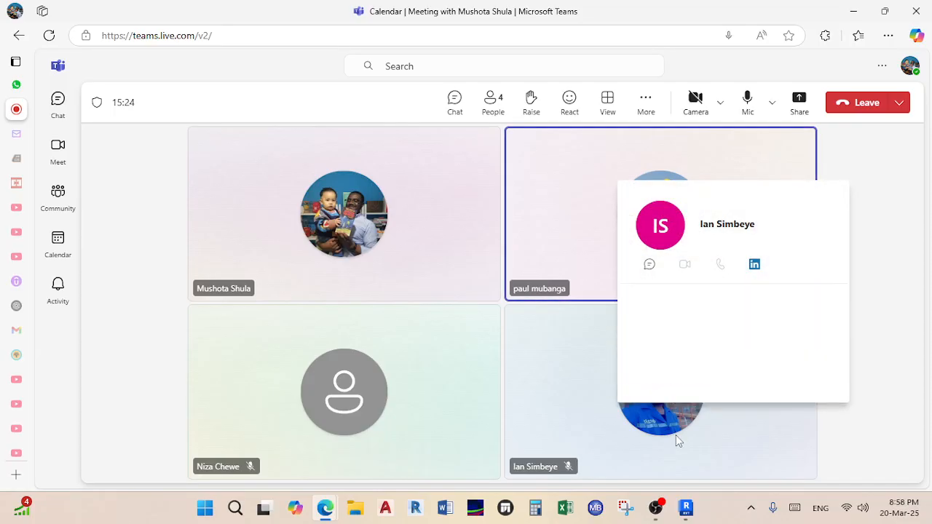
left_click(854, 205)
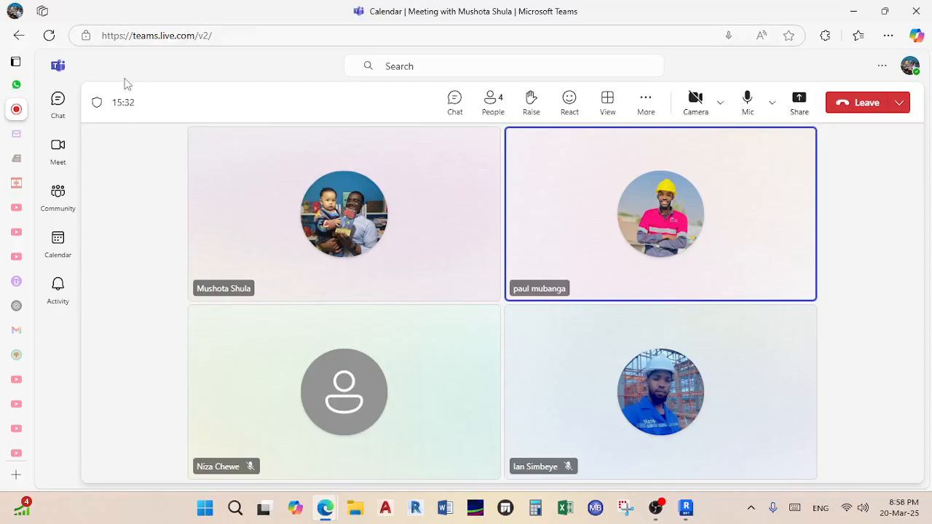
- Share the entire screen with the meeting participants and hide the screen-sharing notice
left_click(799, 107)
left_click(699, 179)
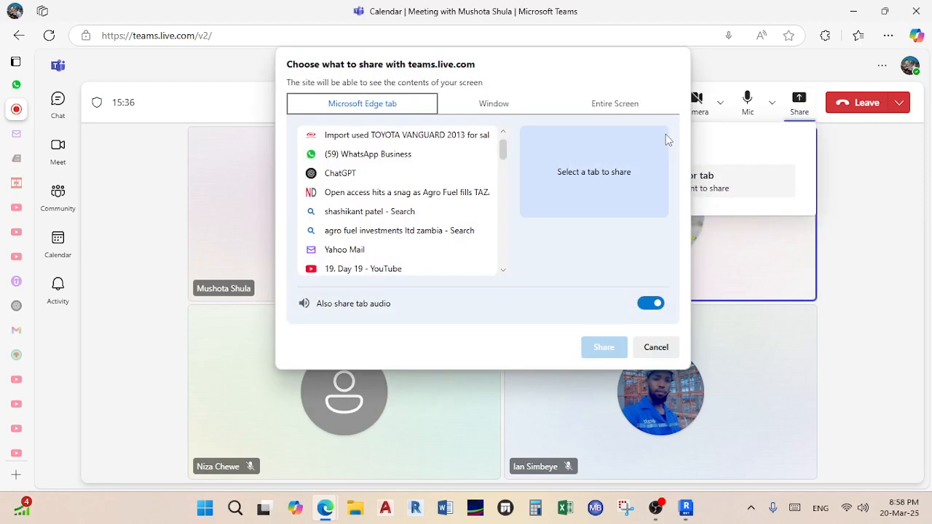
left_click(605, 110)
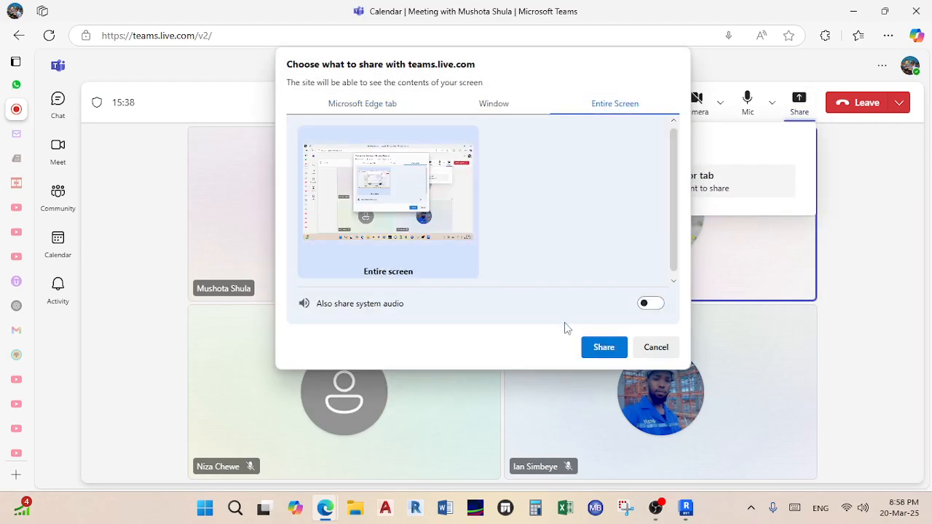
left_click(604, 350)
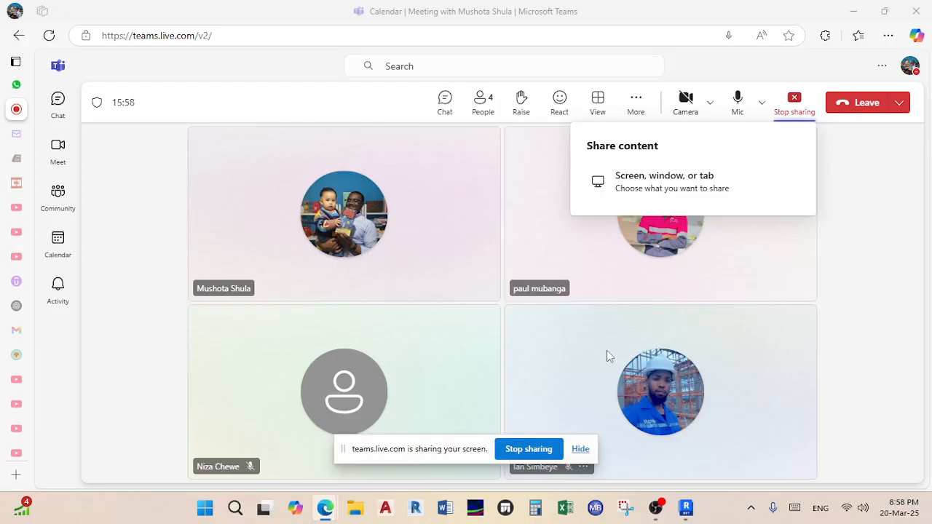
left_click(606, 351)
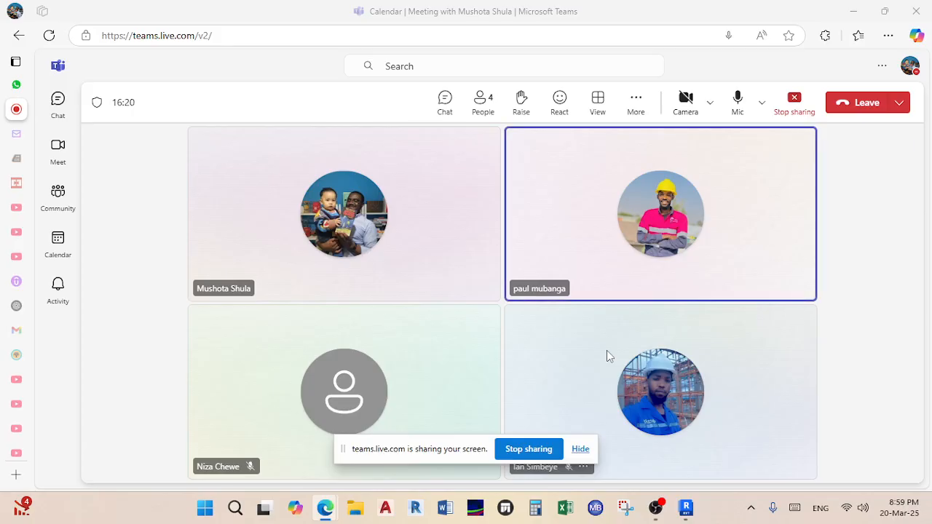
left_click(587, 448)
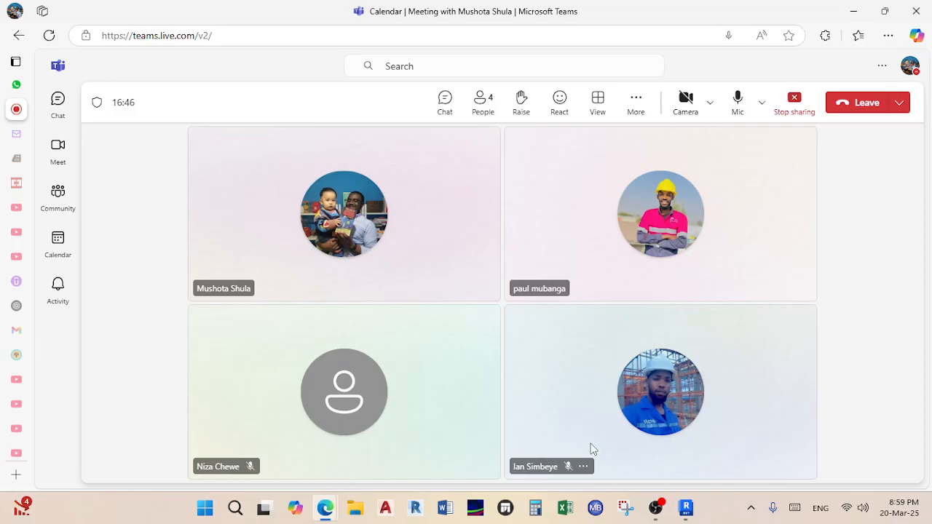
- Minimize the meeting window and open USB Drive (E:) in File Explorer
left_click(853, 11)
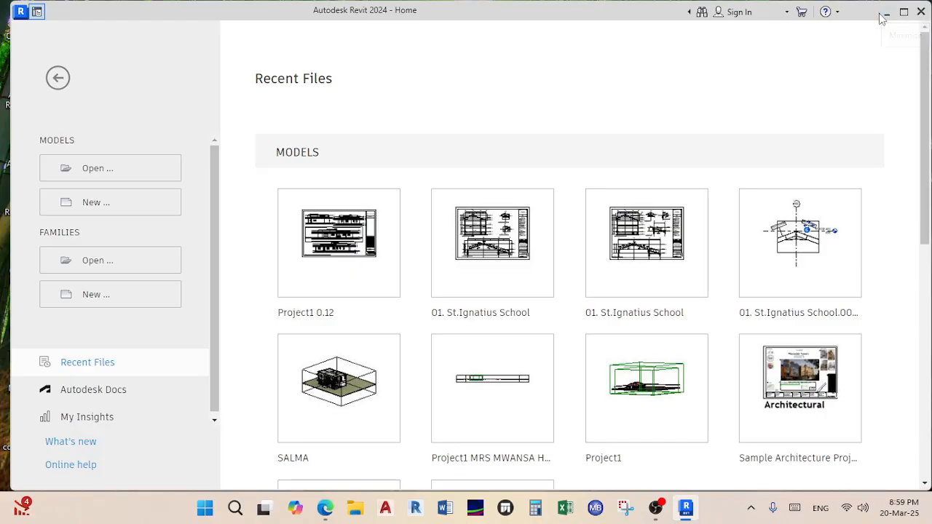
left_click(355, 510)
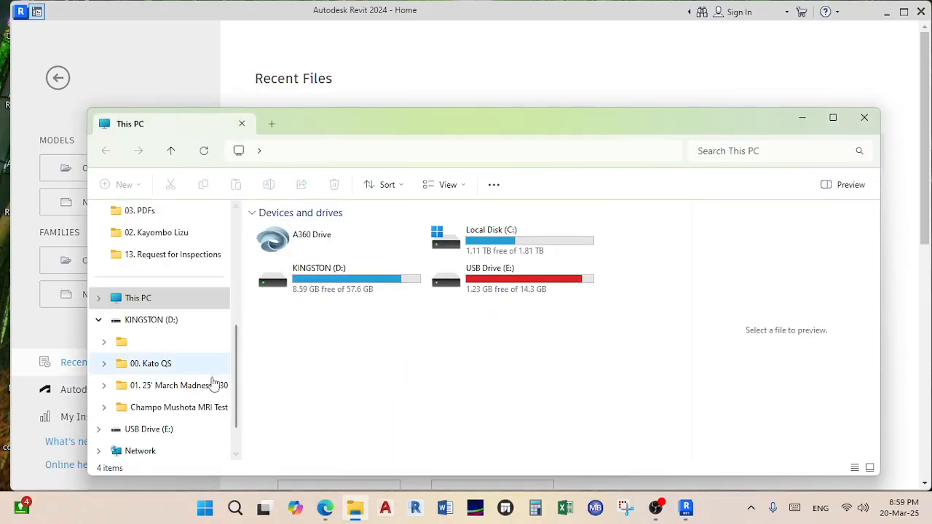
scroll(193, 393, "down", 1)
left_click(175, 394)
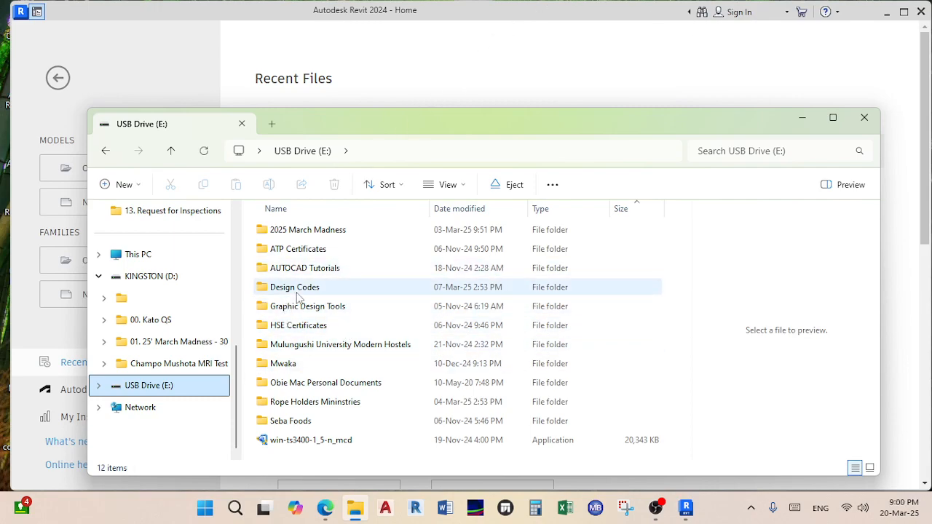
- Look through the personal documents and AUTOCAD Tutorials folders on the USB drive
double_click(341, 384)
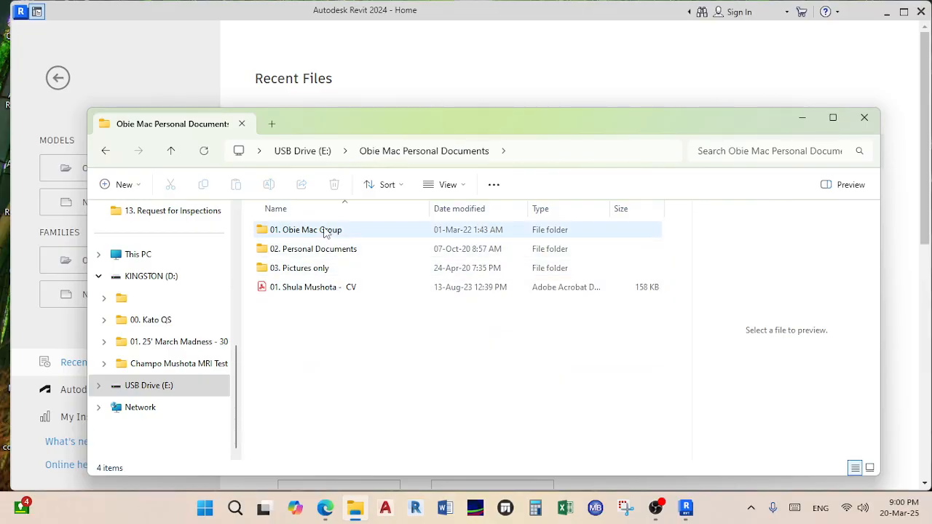
left_click(106, 152)
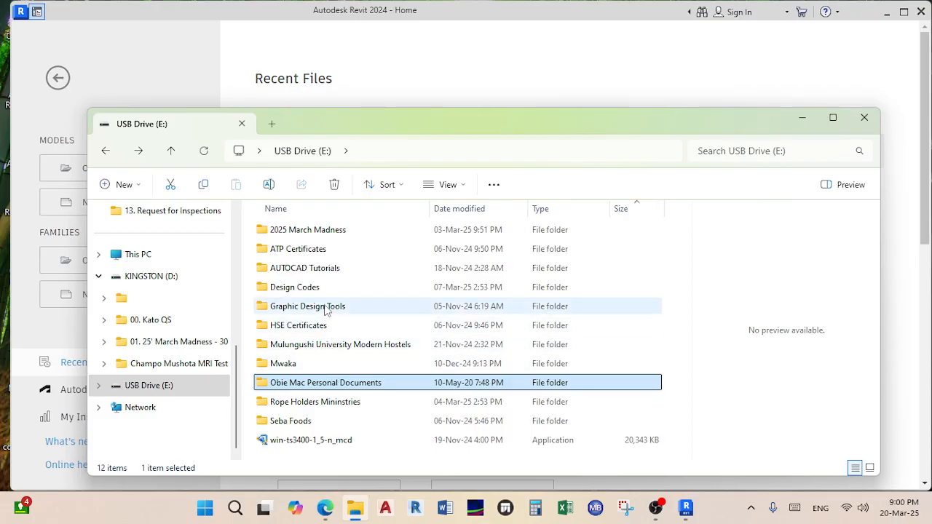
double_click(318, 269)
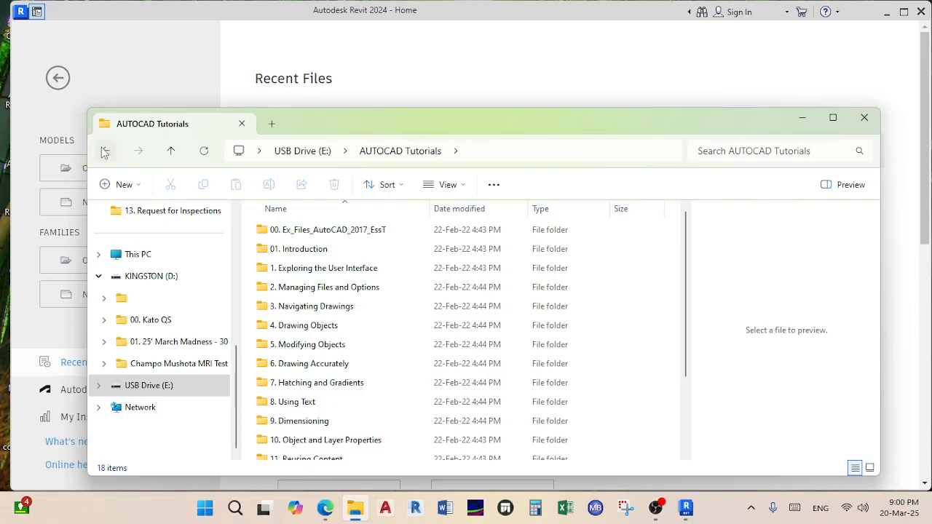
left_click(106, 151)
- Open the Graduation Design 2018 PDF from the ATP Certificates folder and maximize its window in Adobe Acrobat
double_click(301, 251)
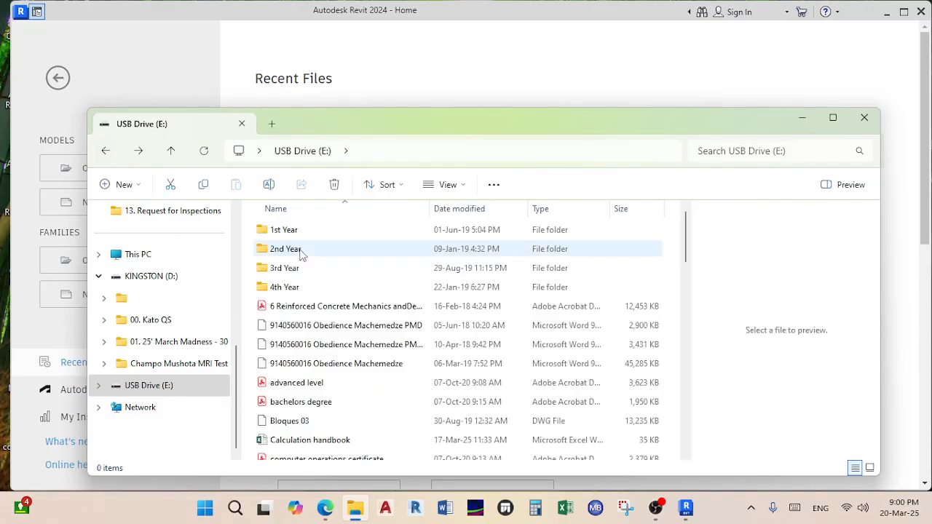
scroll(323, 360, "down", 3)
scroll(324, 362, "down", 3)
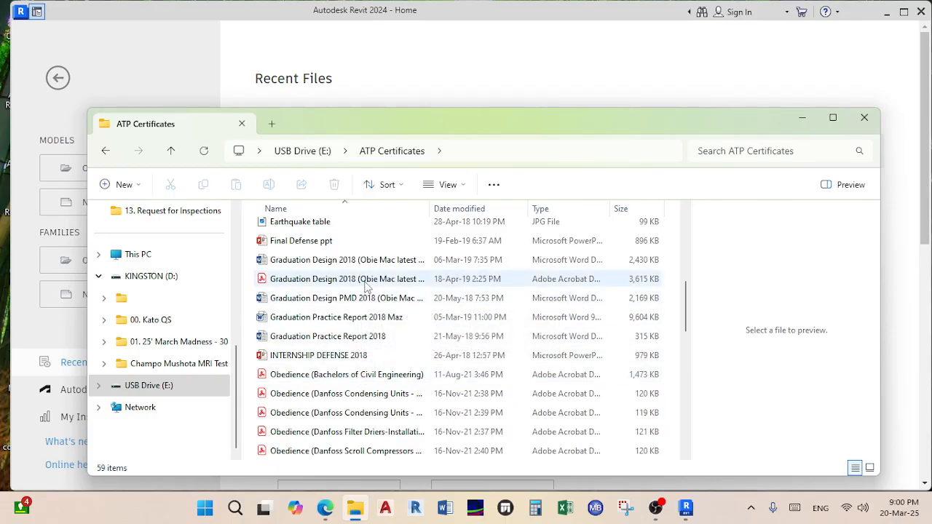
left_click(367, 284)
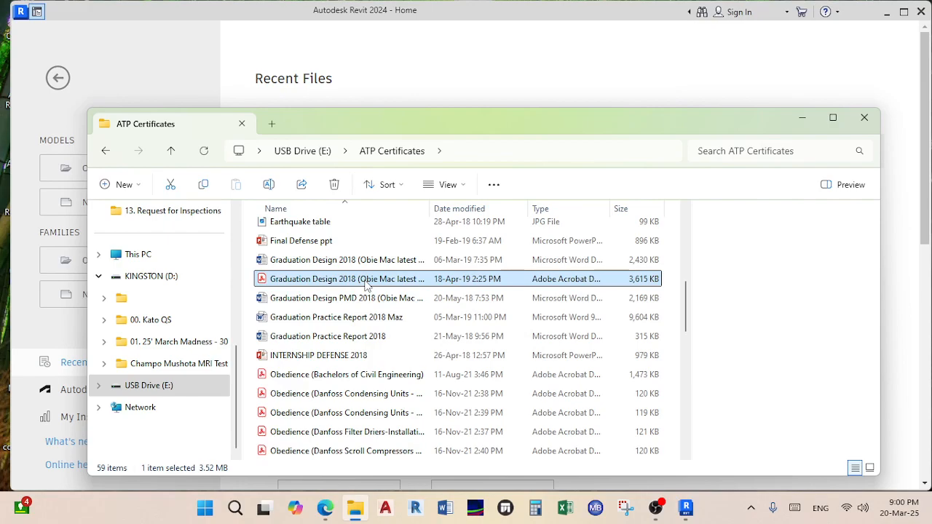
double_click(367, 281)
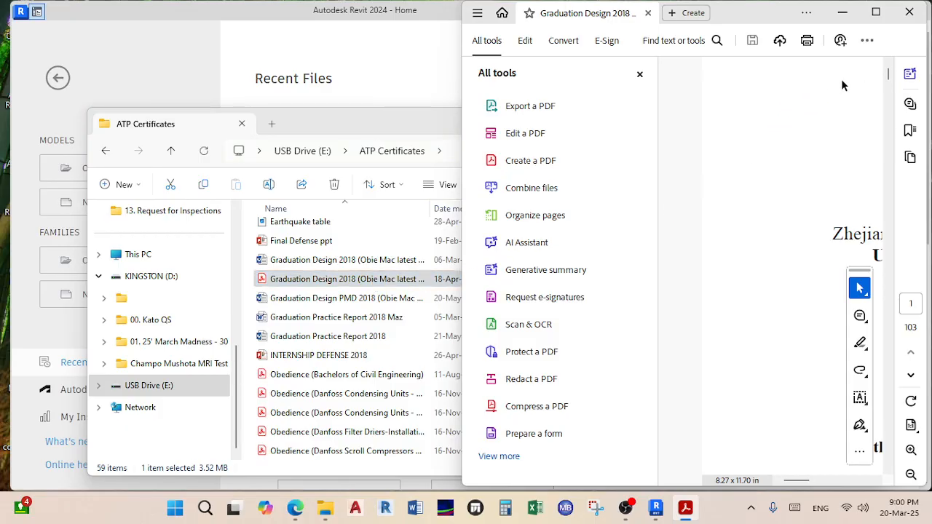
left_click(880, 13)
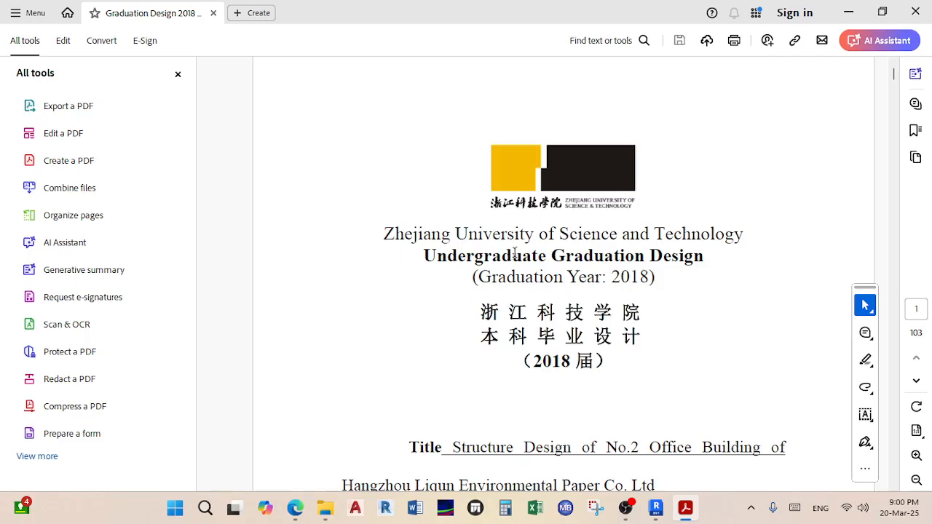
- Dismiss the offer to reopen closed PDFs and close the All tools pane beside the report's cover page
scroll(345, 313, "down", 2)
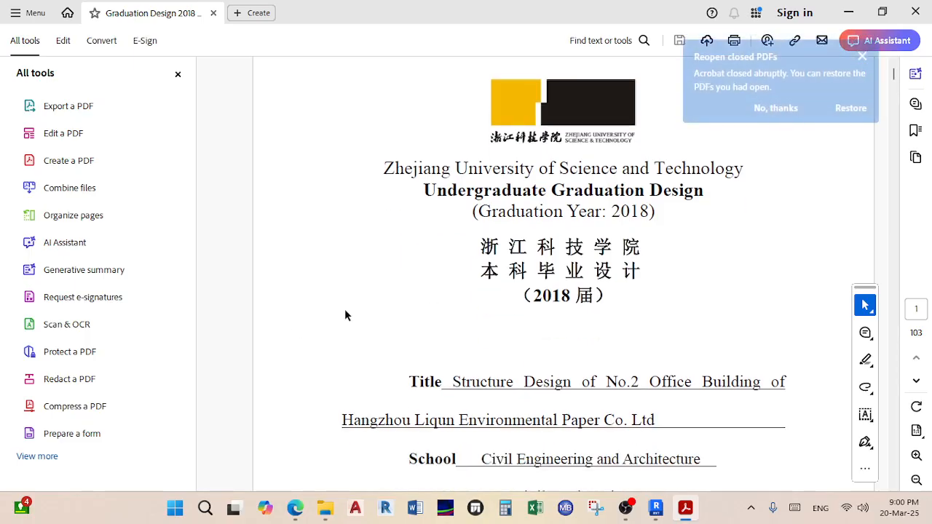
scroll(355, 296, "down", 2)
left_click(862, 74)
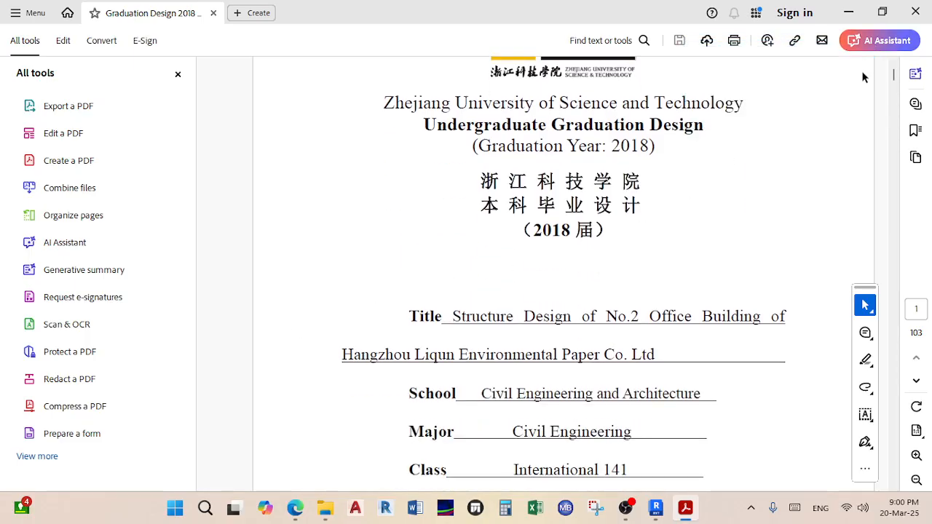
scroll(544, 335, "down", 10)
scroll(543, 343, "up", 4)
scroll(543, 343, "down", 4)
left_click(177, 76)
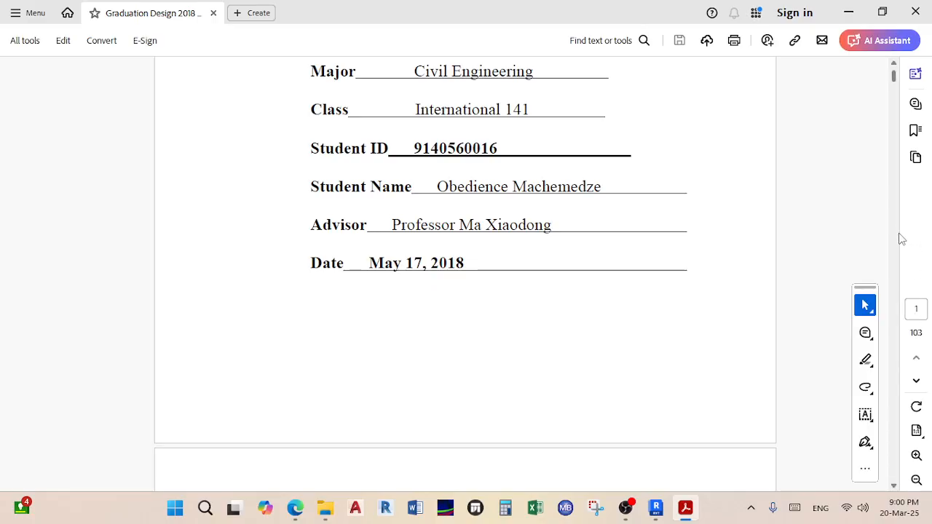
- Examine the graduation design report's opening pages, including the copyright authorization, title and abstract
scroll(579, 325, "down", 4)
scroll(578, 325, "up", 3)
scroll(578, 325, "down", 5)
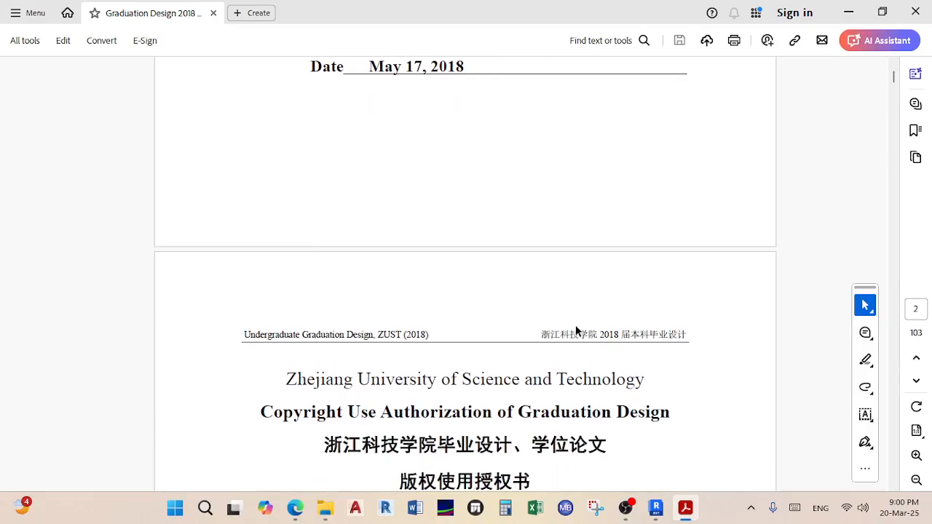
scroll(558, 327, "down", 10)
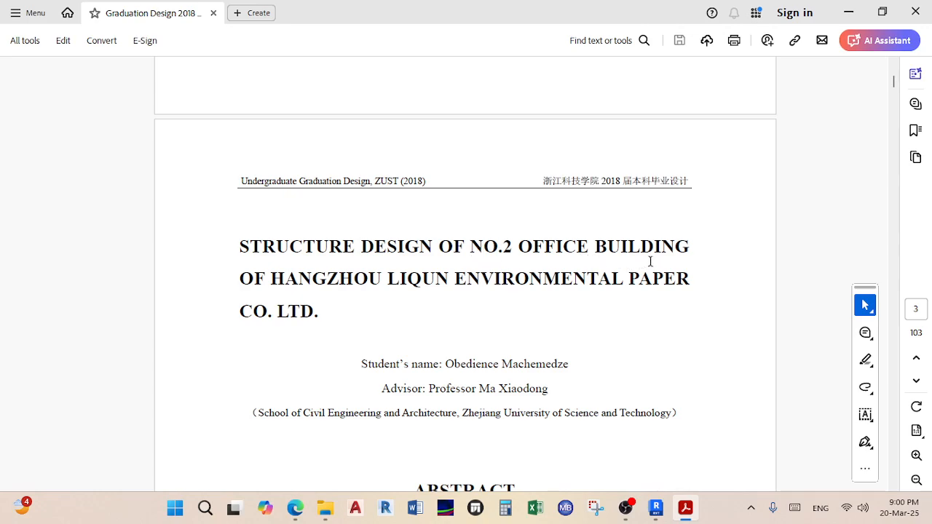
scroll(653, 260, "down", 1)
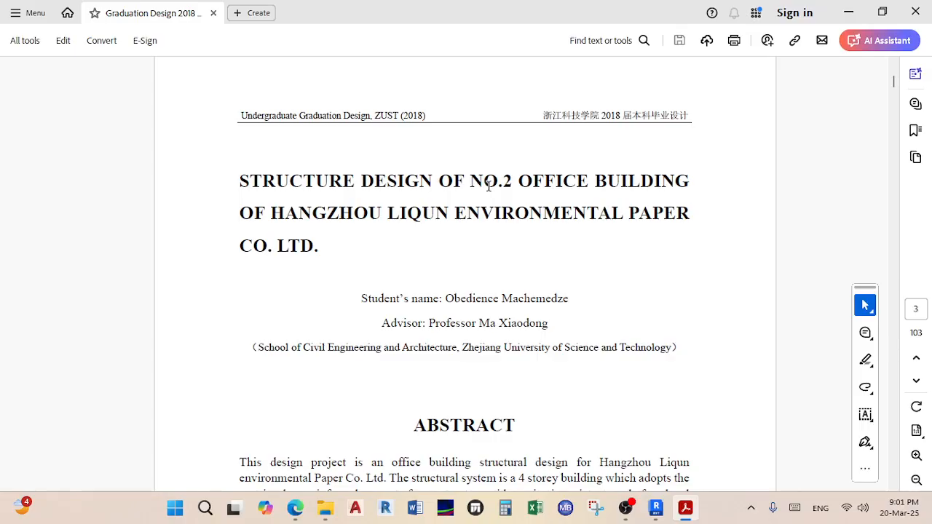
scroll(485, 208, "down", 15)
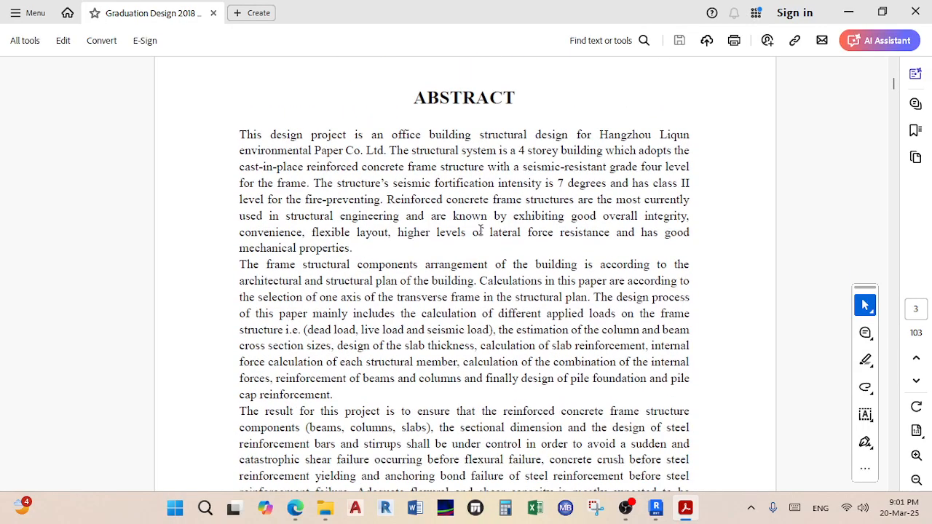
scroll(480, 246, "down", 15)
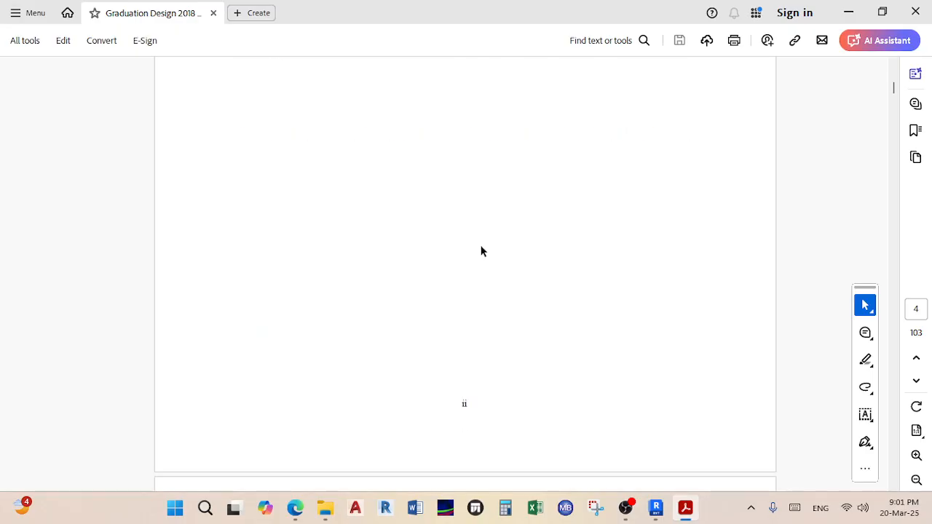
scroll(481, 252, "down", 15)
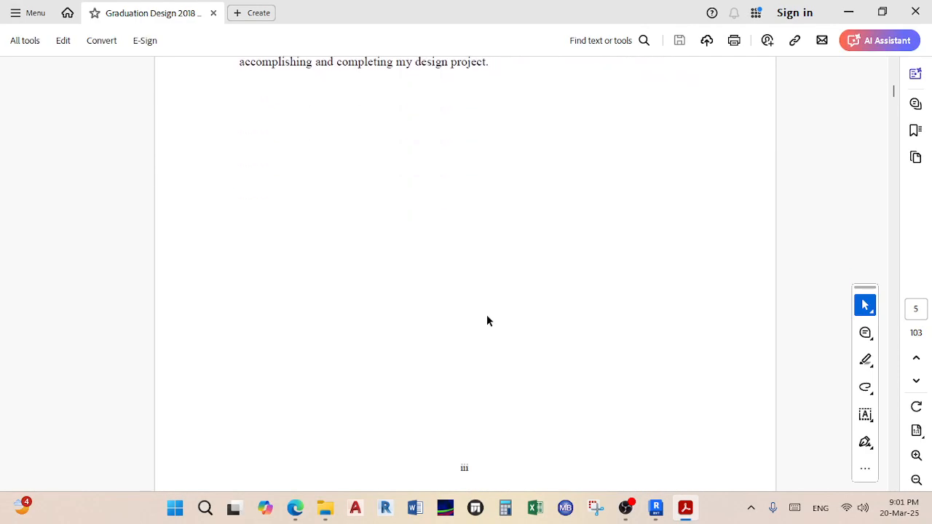
- Examine the report's table of contents for chapters 1 to 5, from the introduction through the dead and live load calculations
scroll(500, 338, "down", 8)
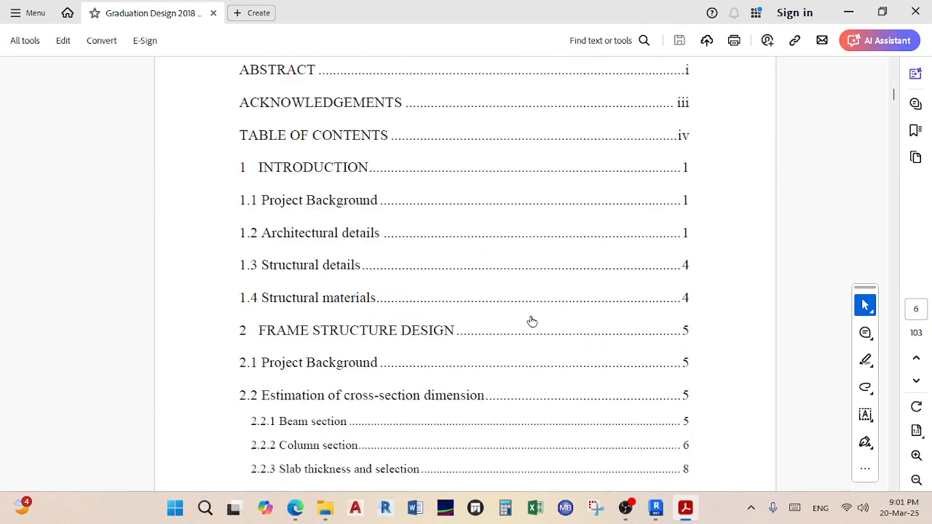
scroll(477, 358, "up", 3)
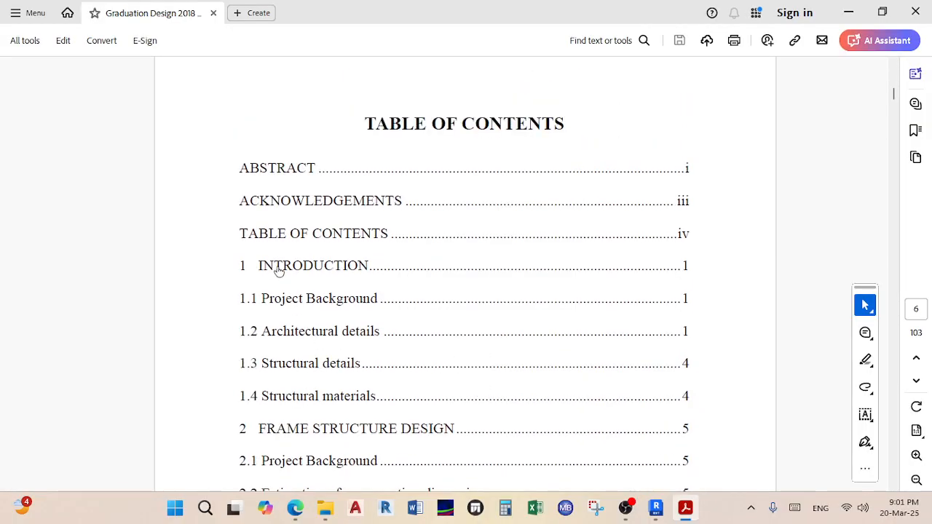
scroll(397, 320, "down", 3)
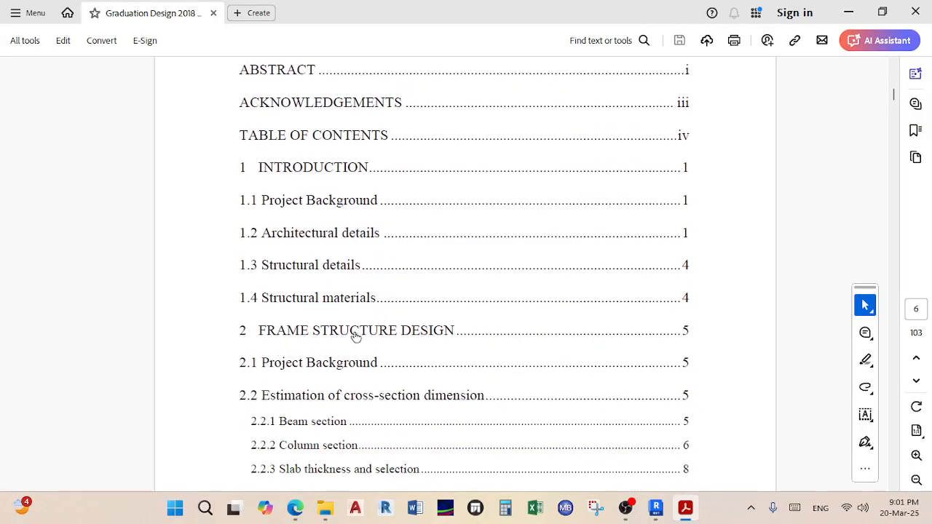
scroll(429, 333, "down", 2)
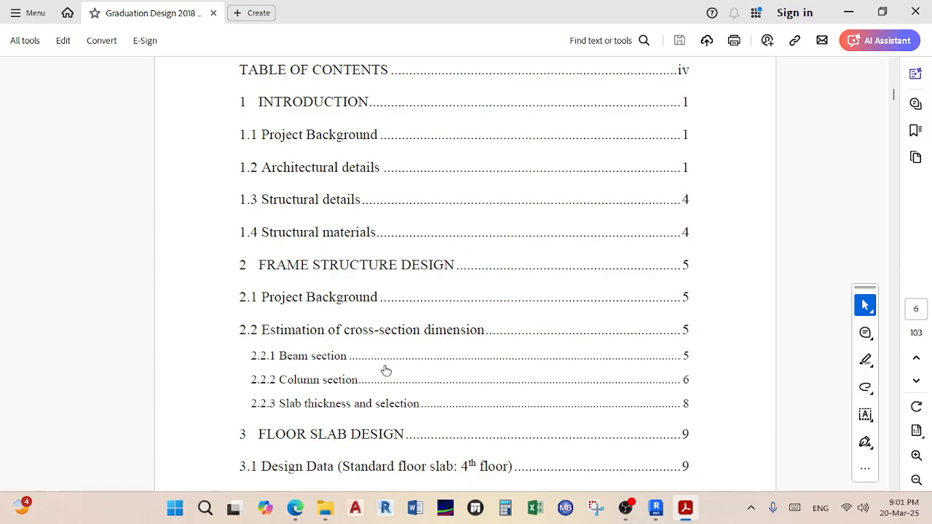
scroll(395, 352, "down", 2)
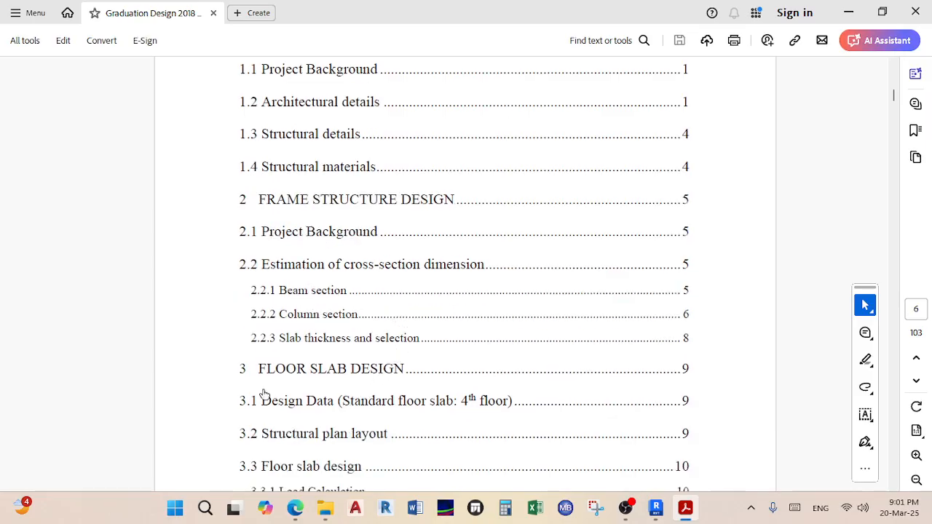
scroll(364, 368, "down", 4)
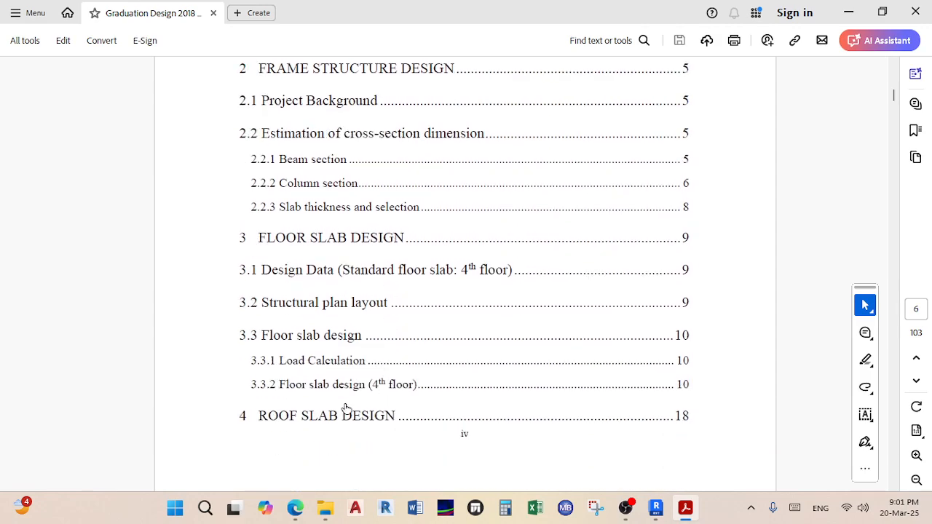
scroll(306, 413, "down", 5)
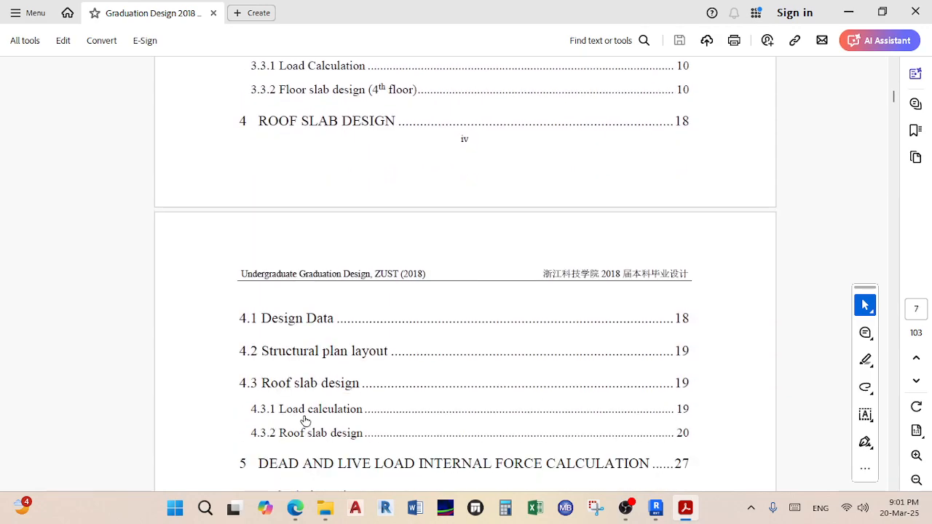
scroll(320, 350, "down", 1)
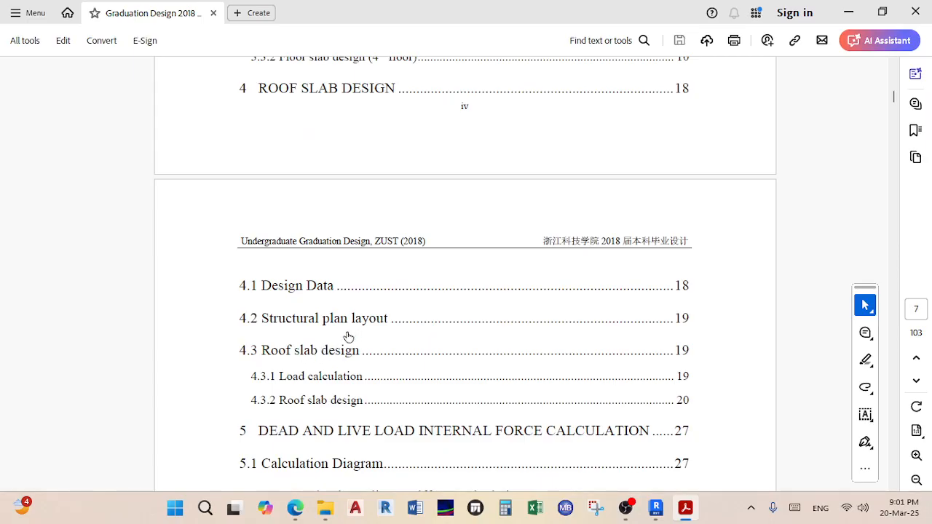
scroll(299, 386, "down", 2)
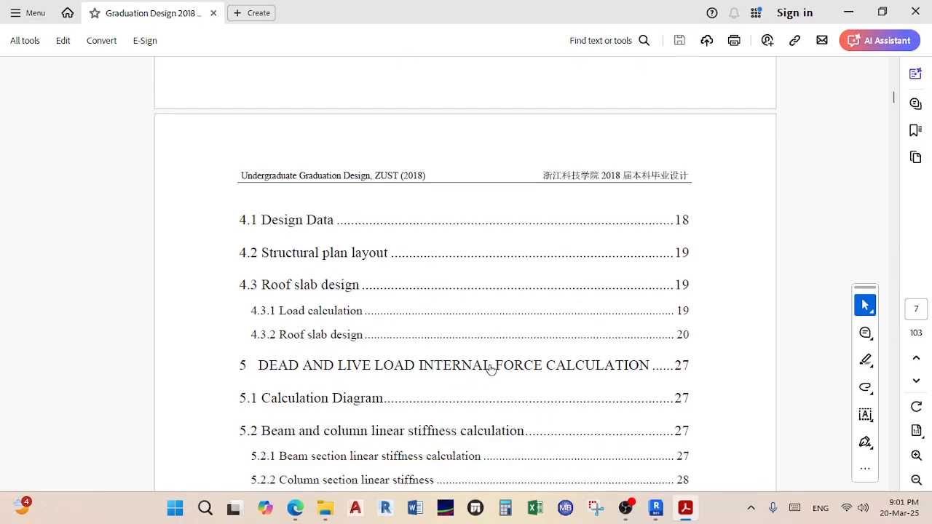
scroll(510, 371, "down", 4)
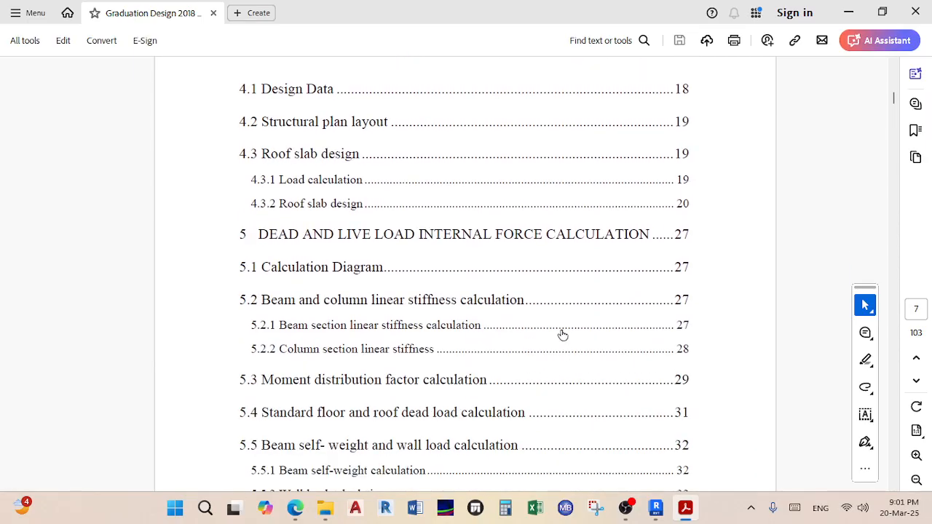
scroll(563, 335, "down", 9)
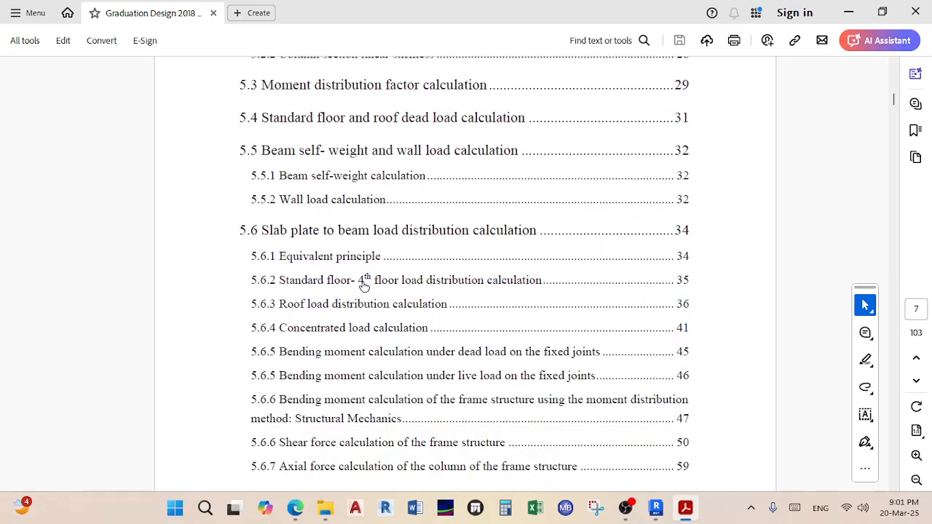
scroll(368, 292, "down", 5)
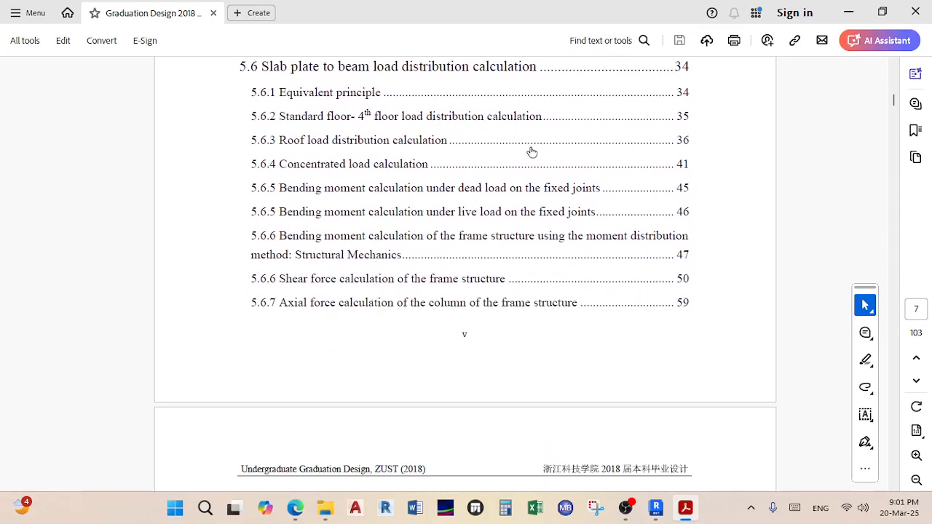
- Examine the remaining table of contents, from chapter 6 on earthquake load through foundation design and the references
scroll(463, 268, "down", 11)
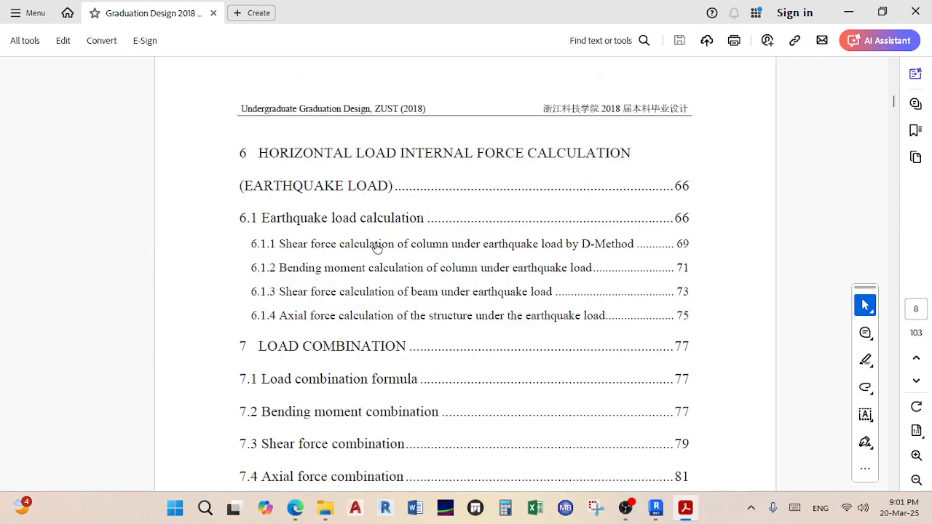
scroll(385, 252, "down", 2)
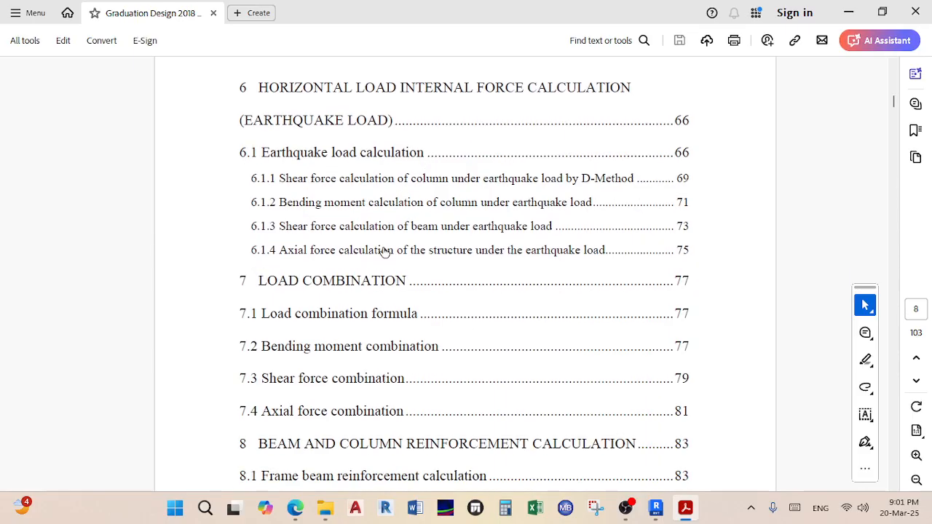
scroll(324, 242, "down", 2)
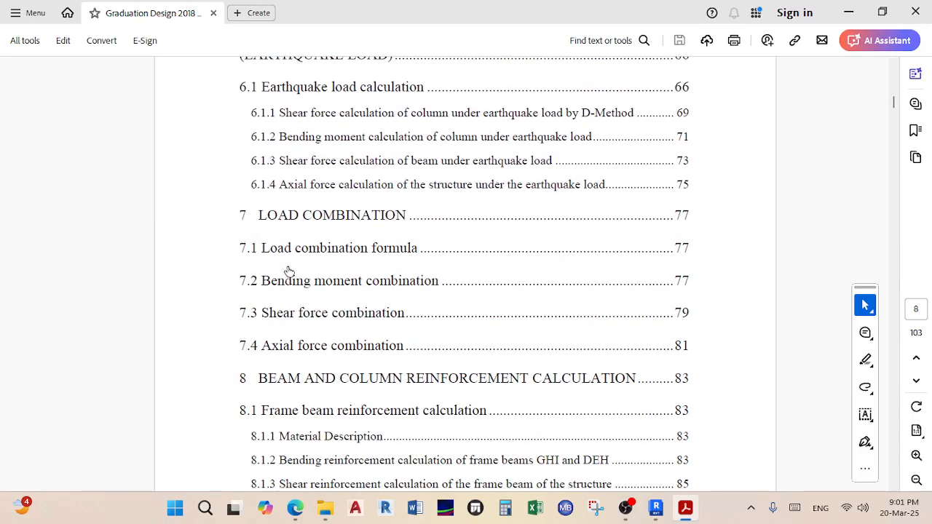
scroll(408, 386, "down", 2)
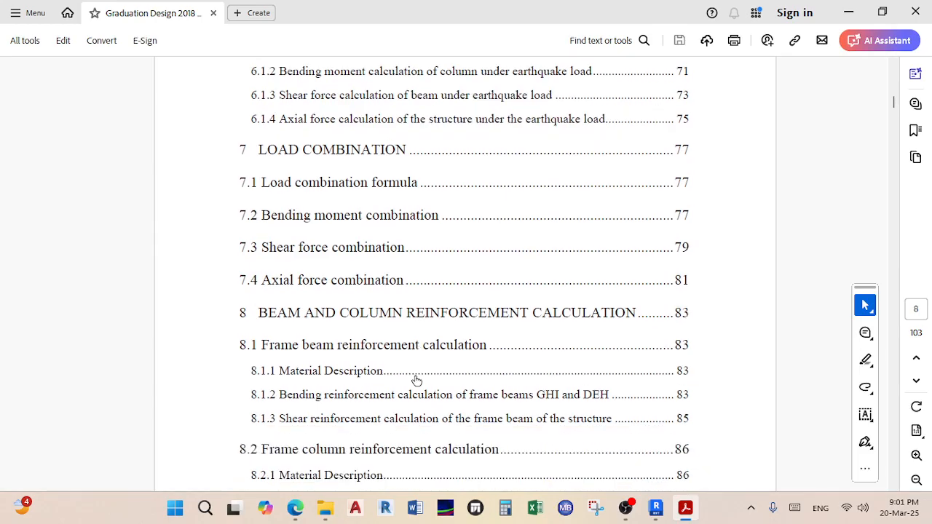
scroll(416, 380, "down", 1)
scroll(417, 380, "down", 12)
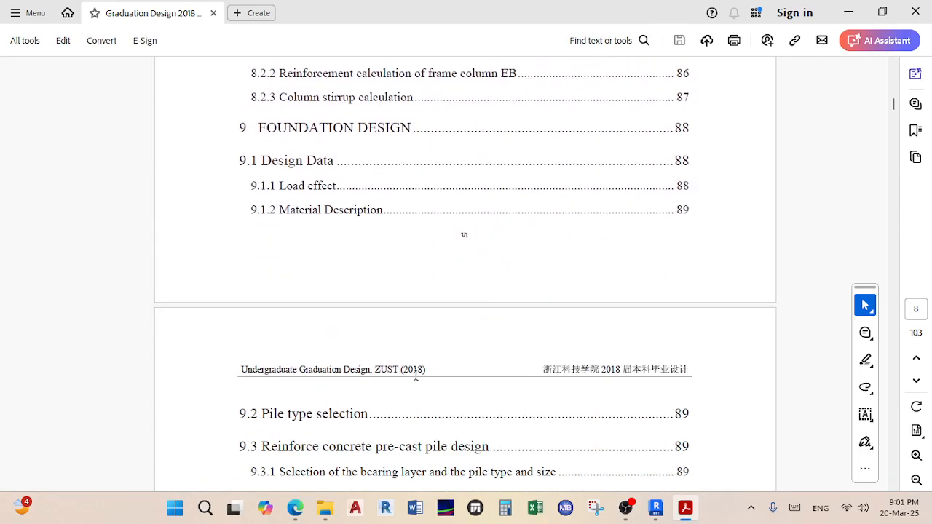
scroll(334, 236, "down", 8)
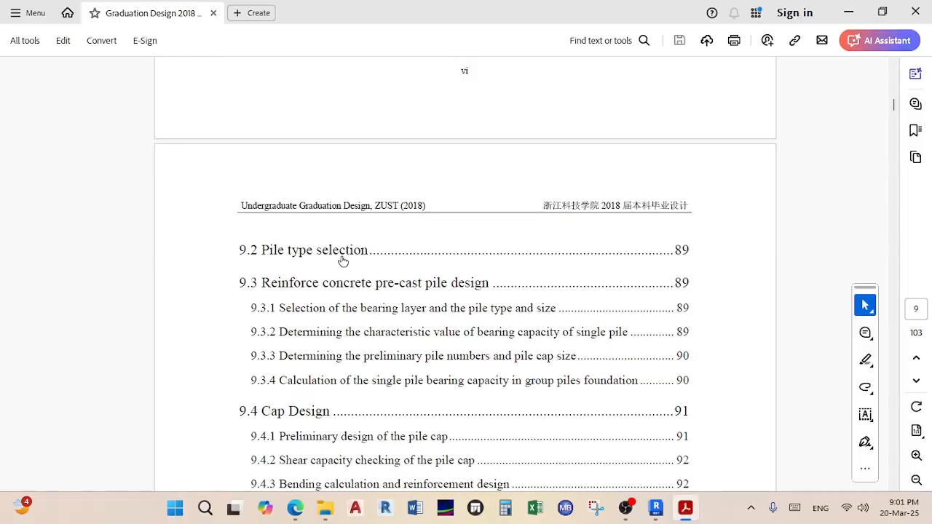
scroll(322, 279, "down", 20)
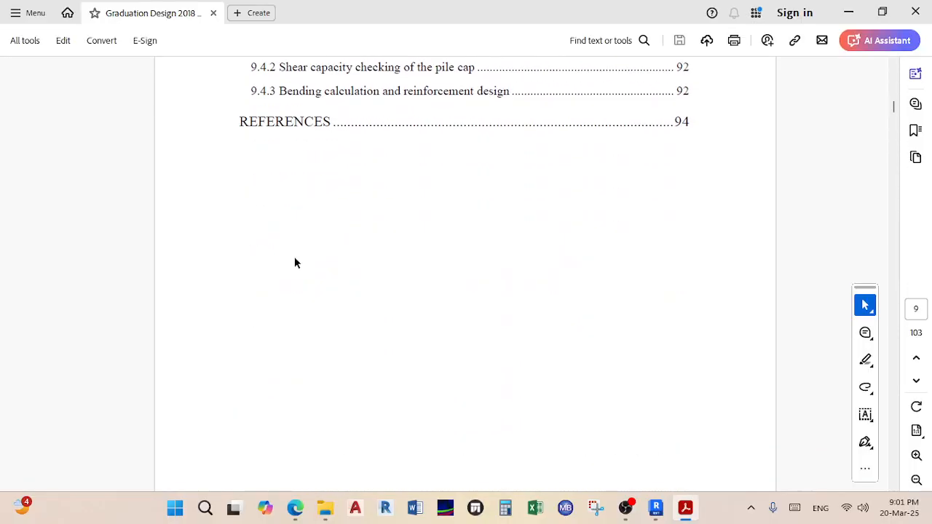
- Look over the Introduction chapter's project background and architectural plans
scroll(298, 273, "down", 4)
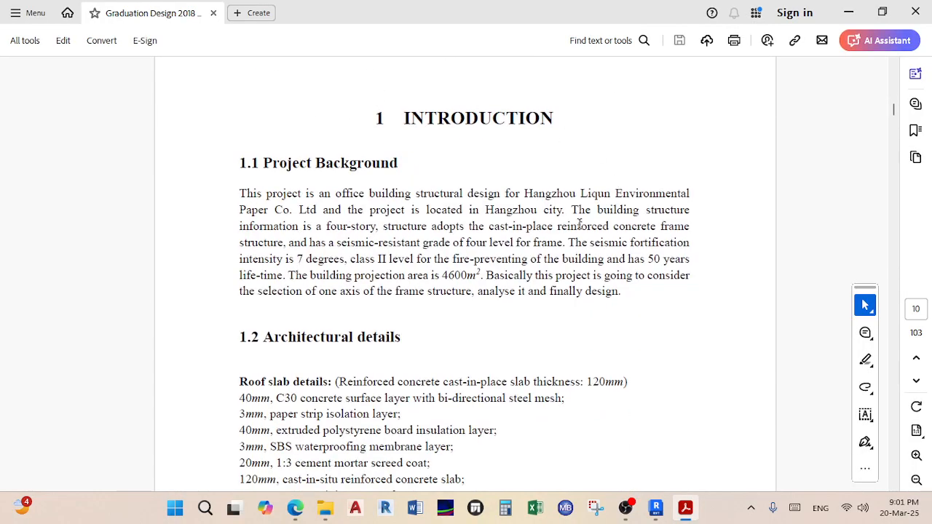
scroll(428, 280, "down", 20)
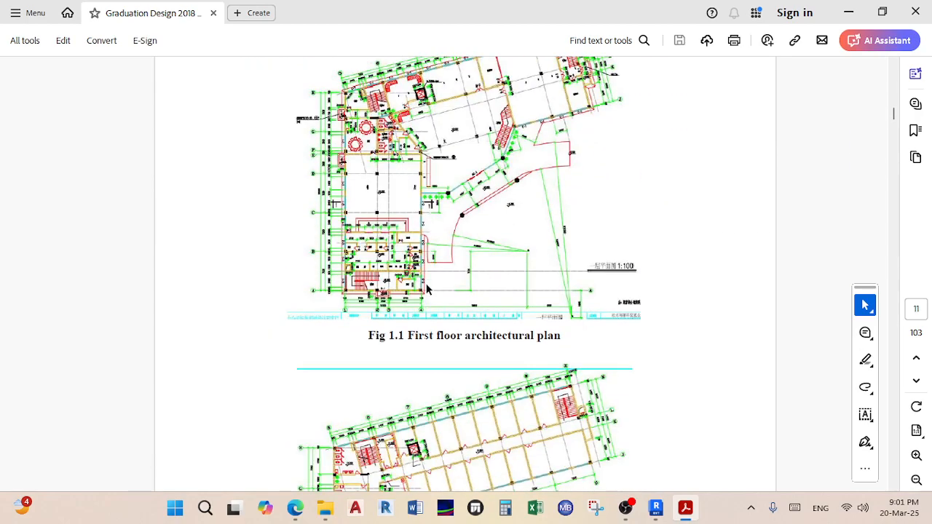
scroll(437, 280, "down", 13)
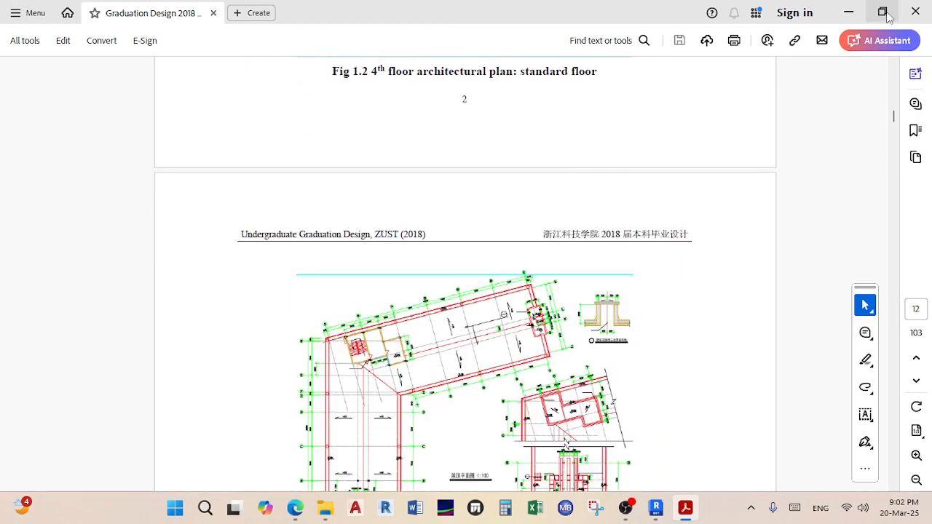
- Close the report and attach the Graduation Design 2018 PDF to the '25 March Madness group chat in WhatsApp Web
left_click(915, 12)
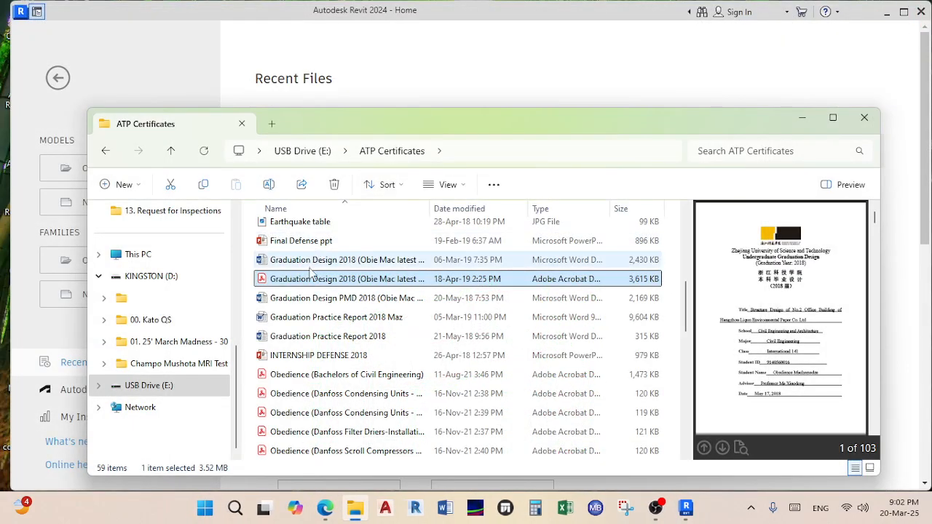
left_click_drag(317, 287, 587, 303)
mouse_move(686, 508)
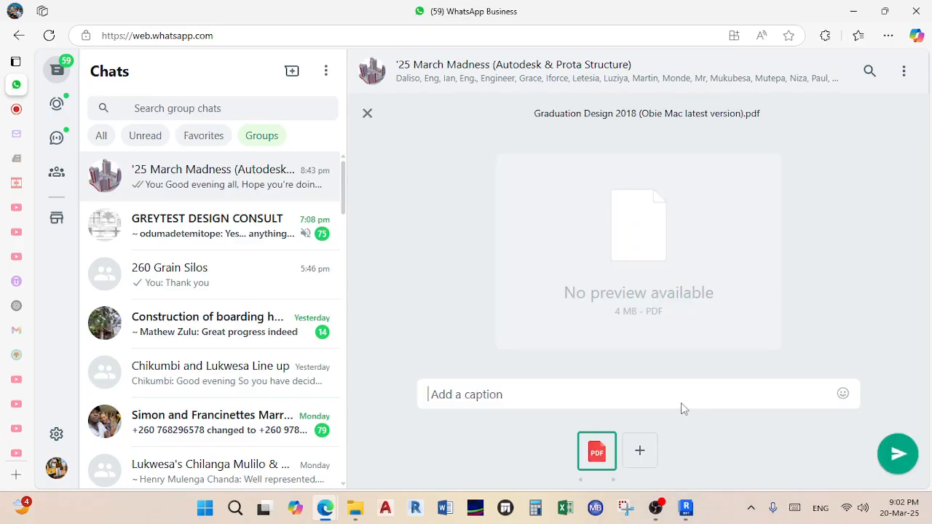
- Caption the attached PDF "For anyone that might be interested in further concrete member calculations" and send it to the group
type("For any")
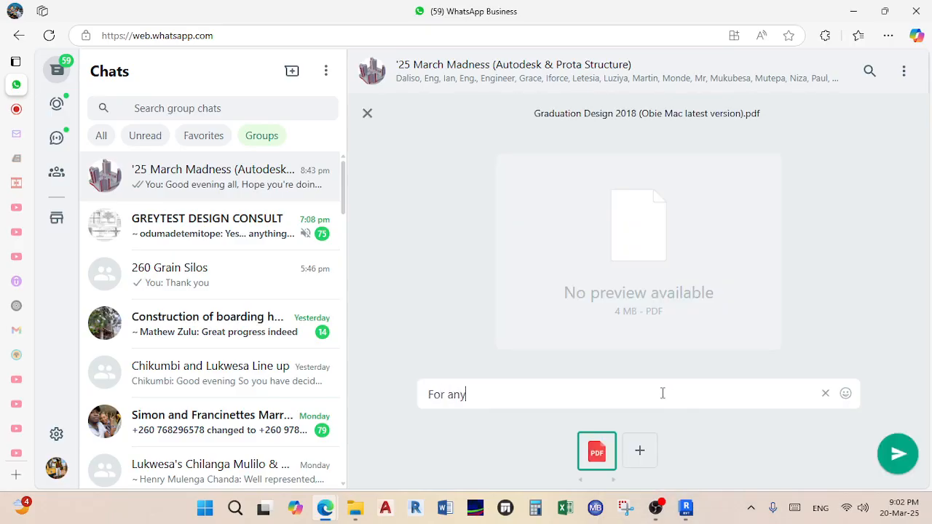
type("one that might be interested in furt")
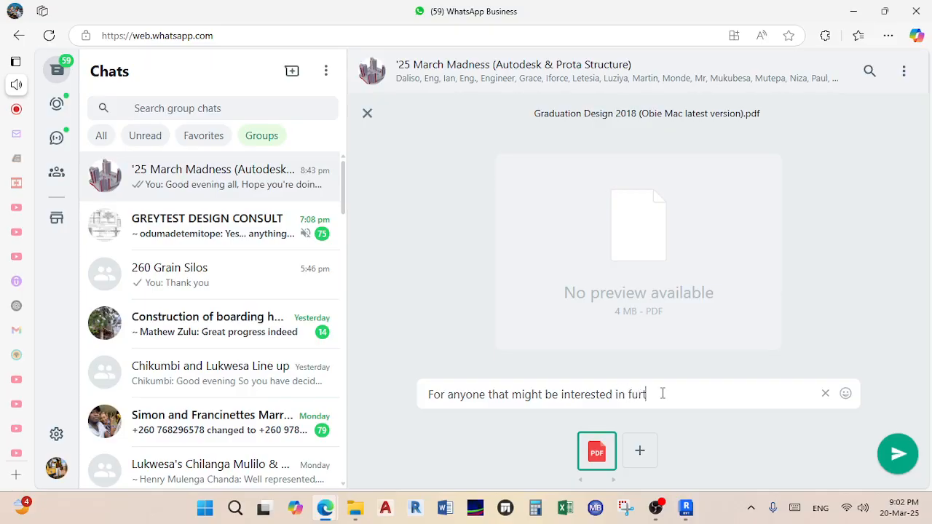
type("concrete memb")
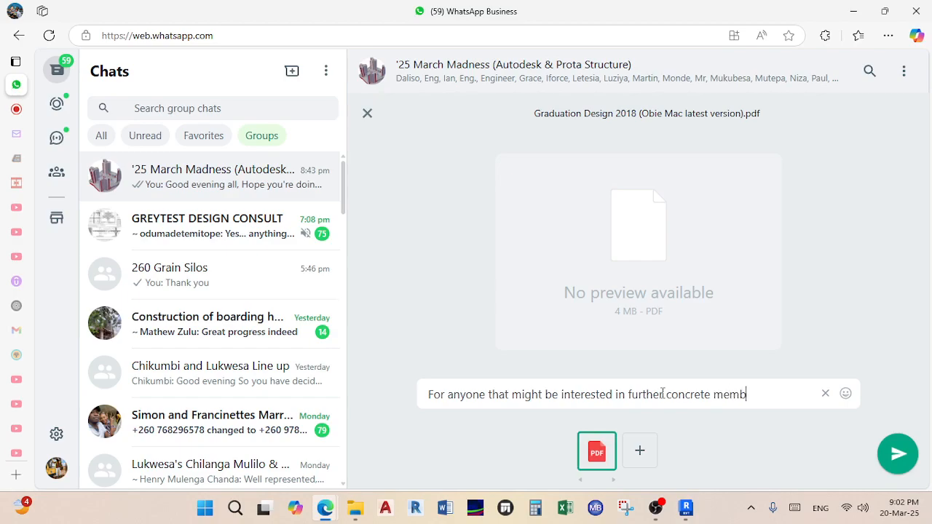
type("ulations")
key("Return")
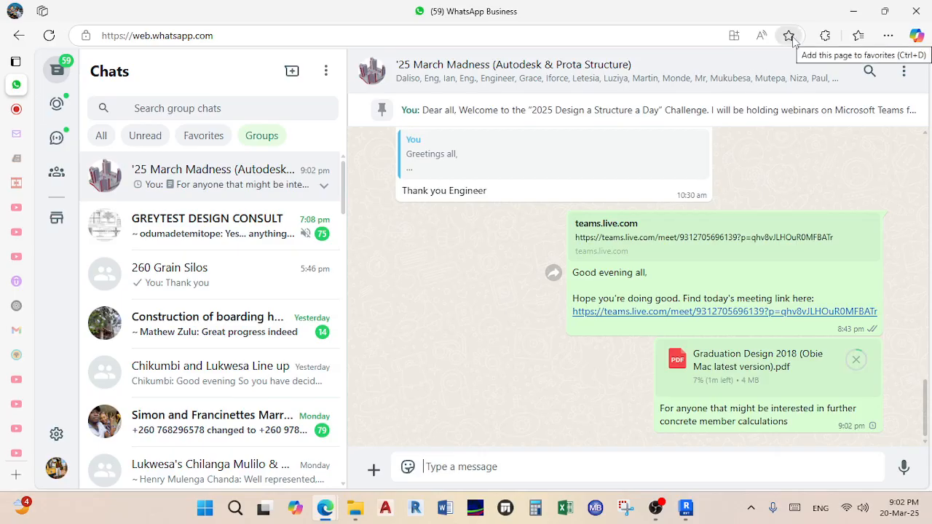
- Minimize the WhatsApp browser window and the ATP Certificates folder to return to the Revit 2024 home screen
left_click(854, 16)
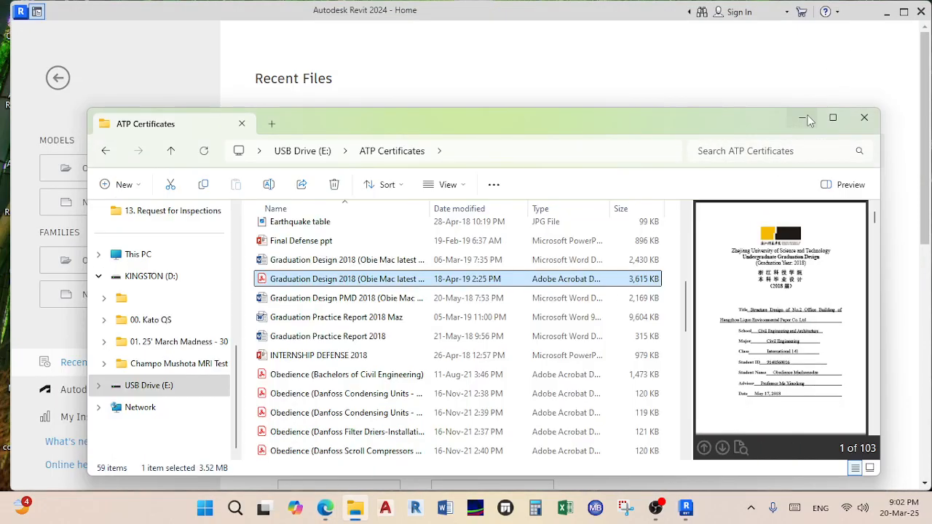
left_click(807, 119)
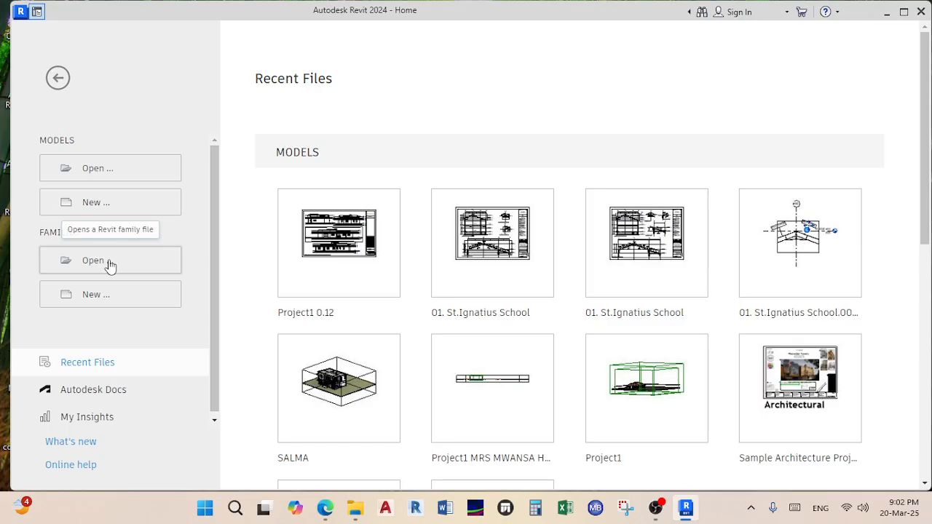
scroll(109, 266, "down", 1)
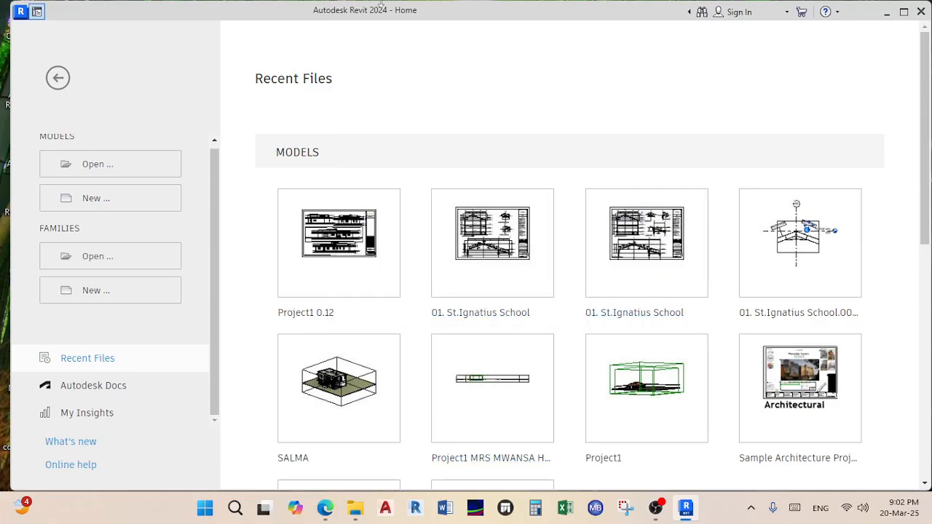
- Move the Revit window aside, close the ProtaStructure welcome window behind it, and maximize Revit
left_click_drag(520, 15, 568, 308)
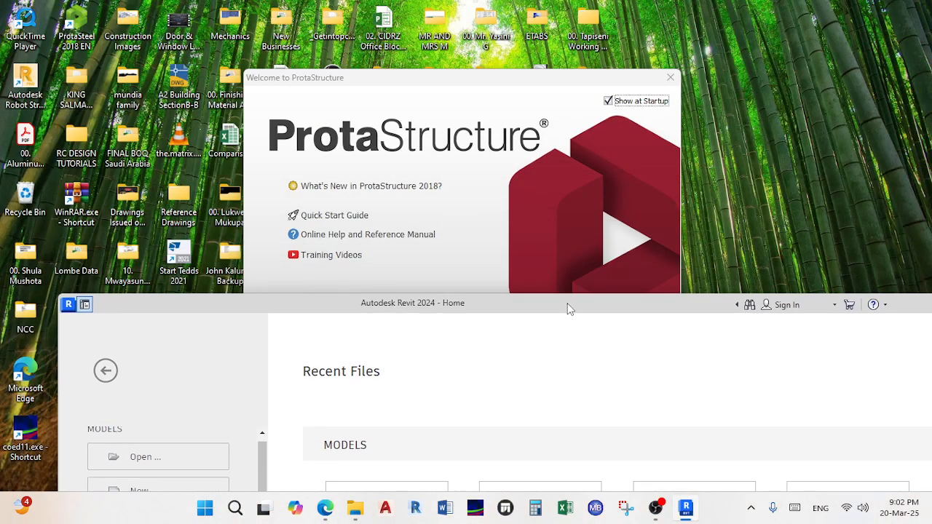
left_click(671, 77)
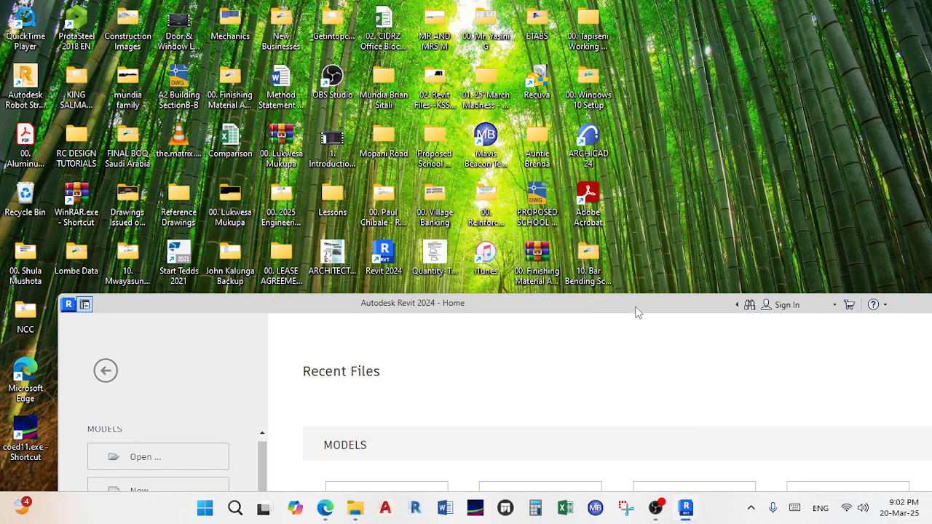
double_click(636, 306)
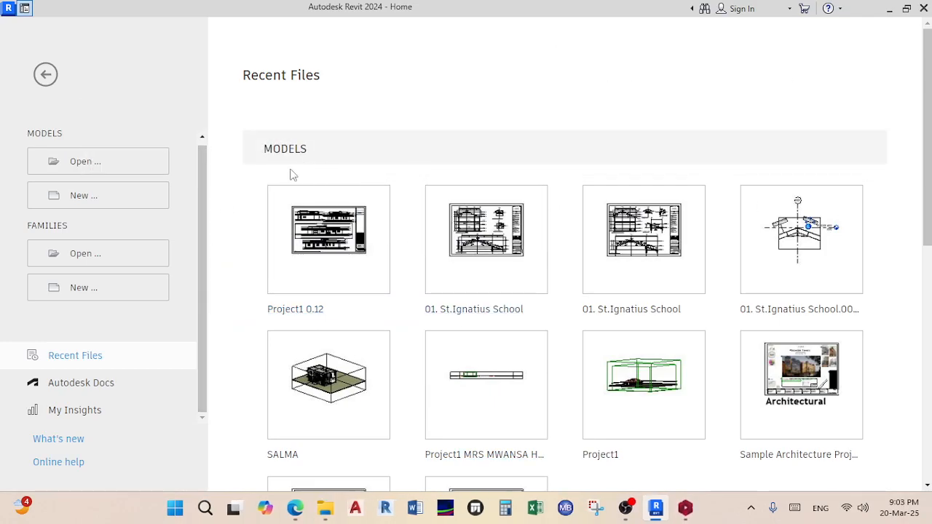
- Look over the recent models and families and create a new project from the Metric Multi-discipline template
scroll(397, 320, "down", 5)
scroll(371, 305, "up", 1)
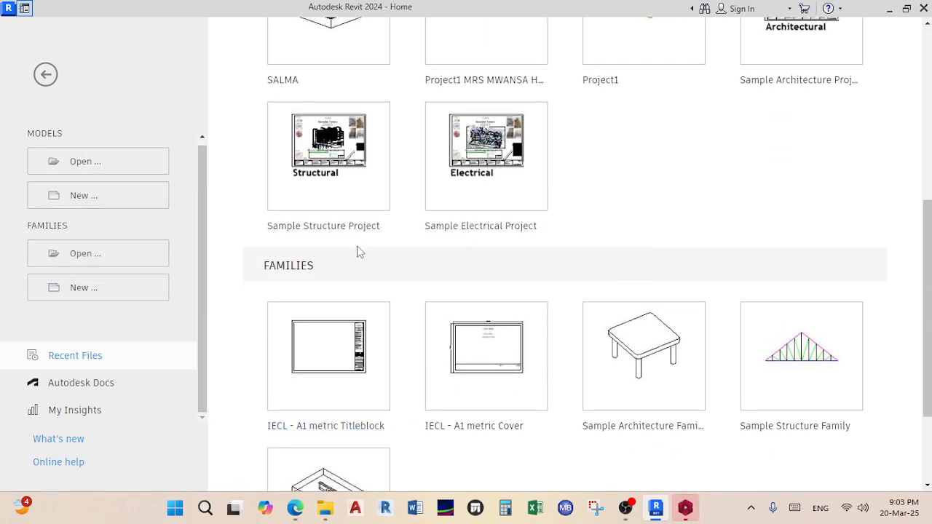
scroll(361, 267, "down", 2)
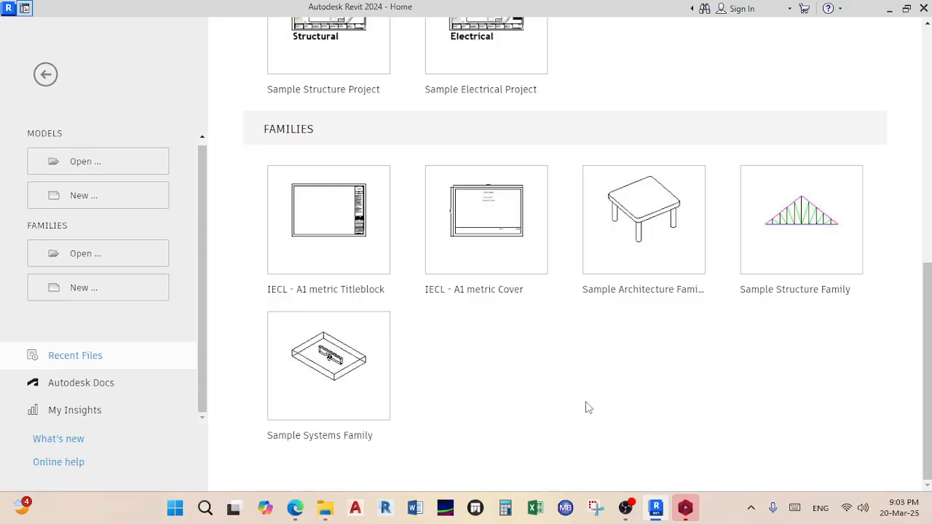
scroll(327, 291, "up", 5)
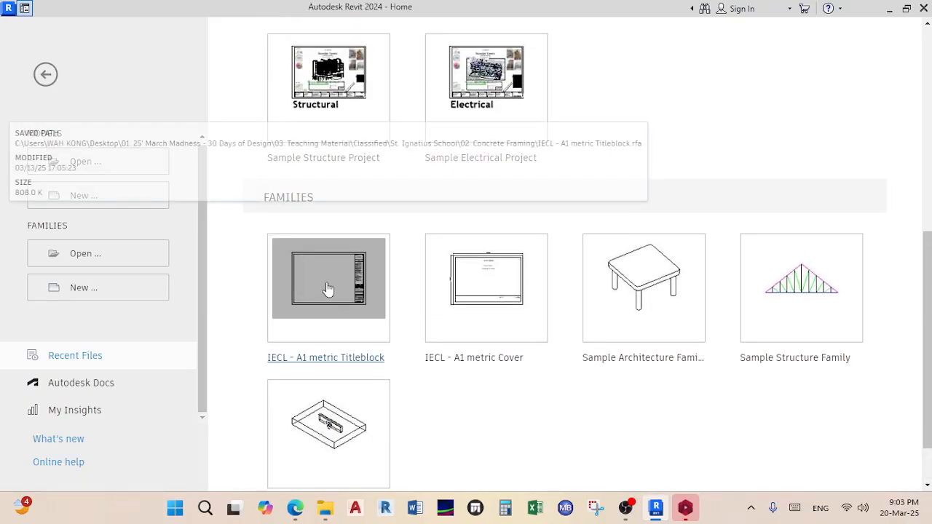
scroll(264, 358, "up", 3)
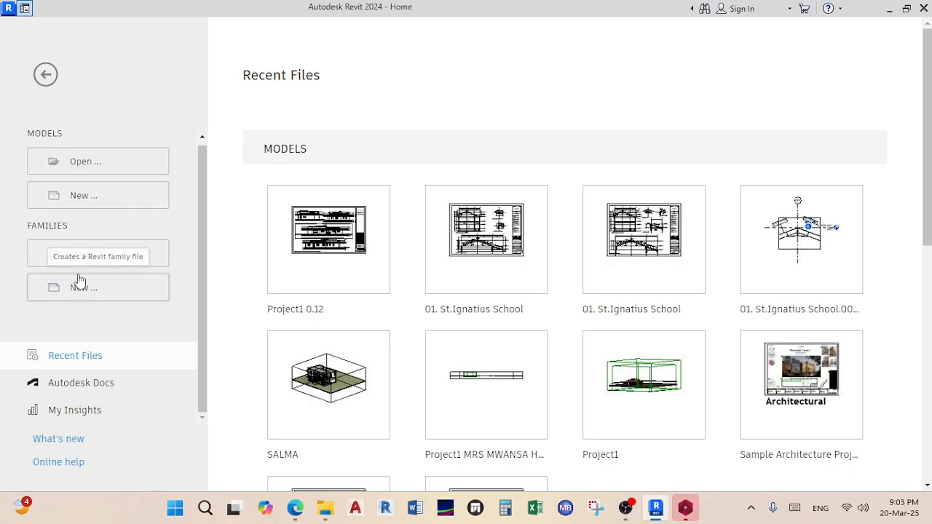
left_click(83, 202)
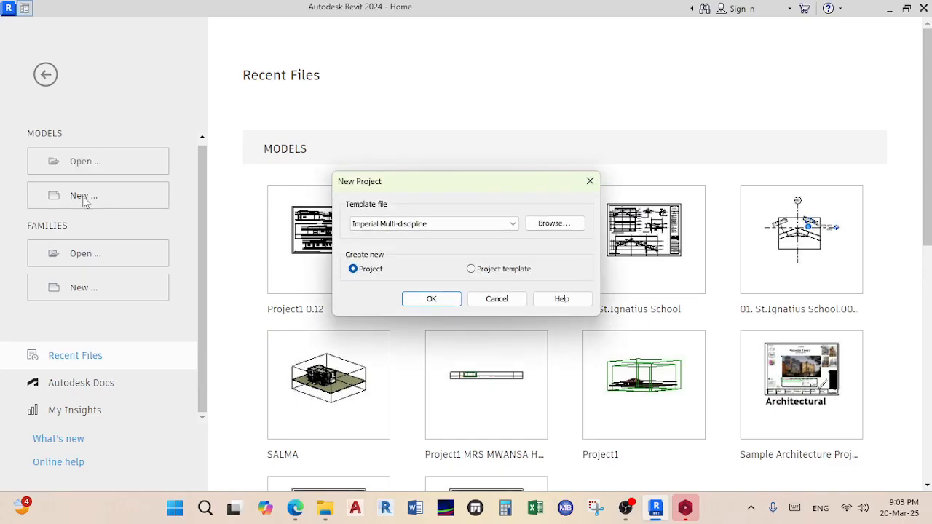
left_click(488, 225)
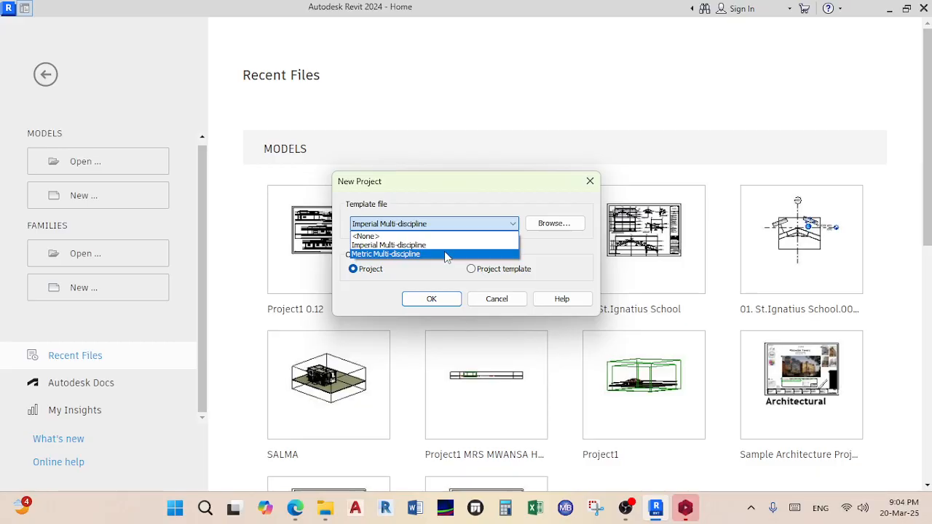
left_click(407, 255)
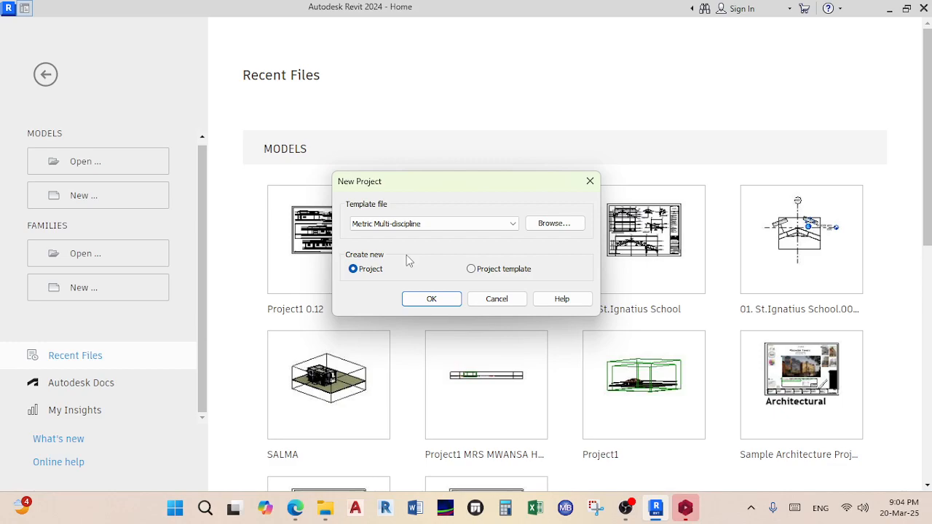
left_click(431, 300)
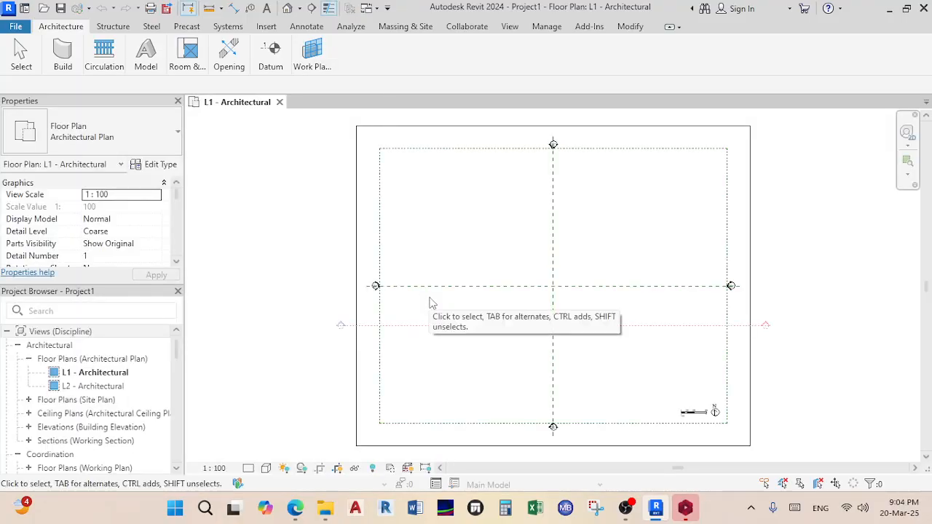
- Examine the L1 - Architectural floor plan, including its elevation markers, section line, scale bar and north arrow
scroll(627, 335, "up", 2)
scroll(633, 335, "down", 3)
scroll(635, 327, "up", 2)
middle_click_drag(289, 313, 304, 253)
scroll(276, 274, "up", 5)
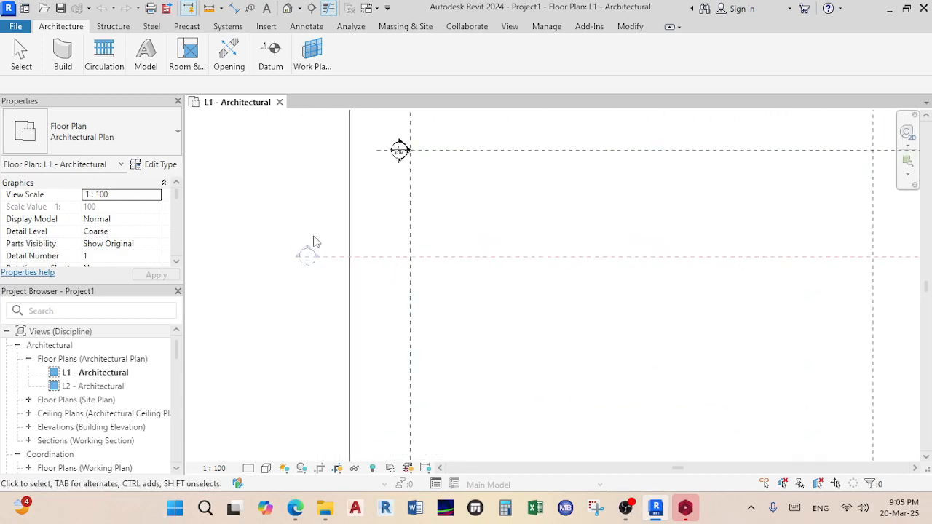
scroll(343, 289, "down", 6)
scroll(553, 357, "up", 2)
middle_click_drag(574, 375, 587, 304)
scroll(658, 312, "up", 6)
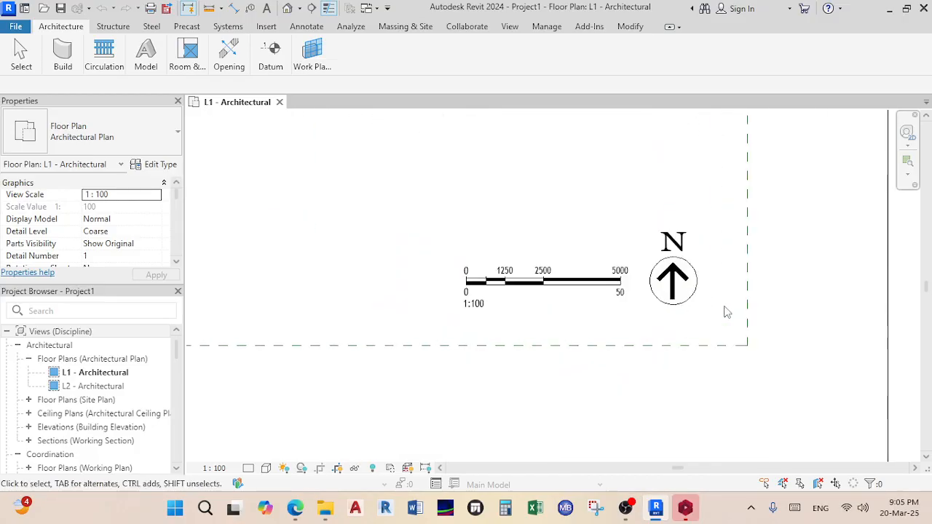
scroll(727, 311, "down", 6)
middle_click_drag(575, 254, 591, 436)
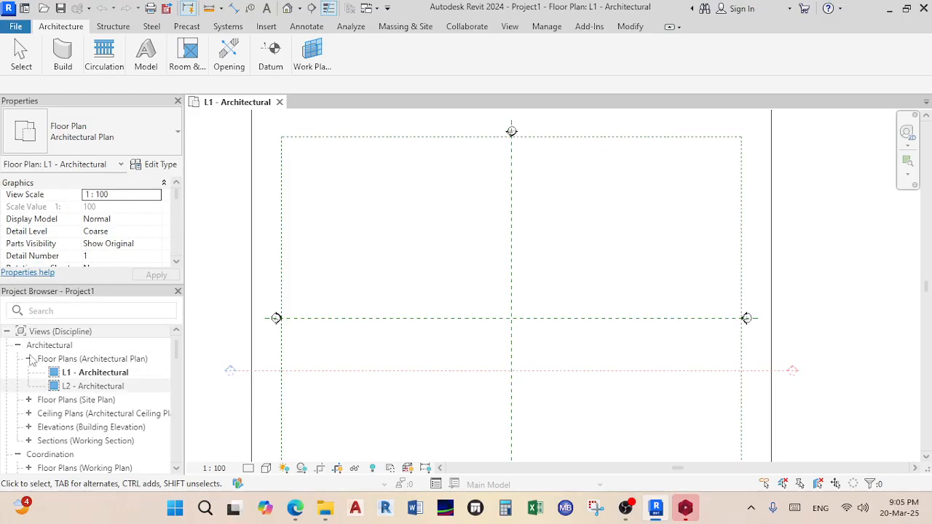
- Dock the Project Browser on the opposite side of the drawing area, then beside the Properties palette, and finally undock it as a floating window
left_click_drag(76, 295, 929, 128)
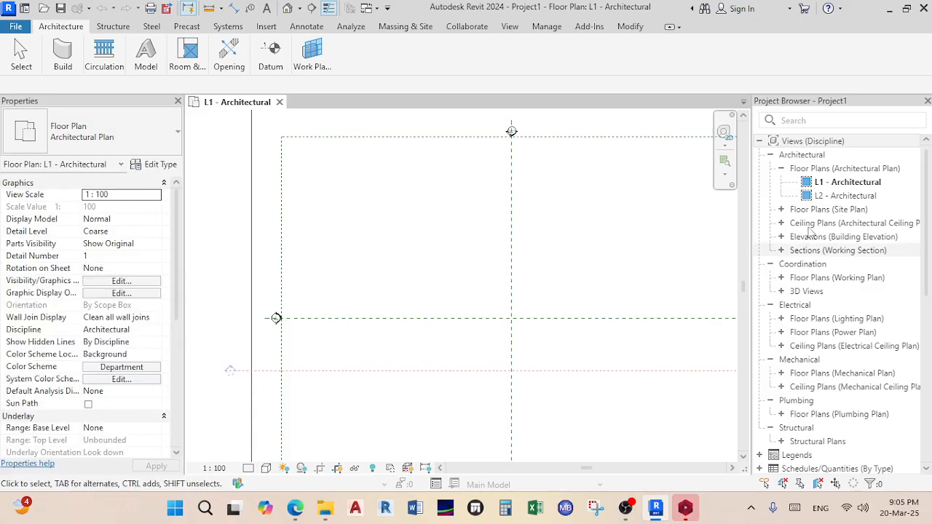
left_click_drag(878, 102, 10, 356)
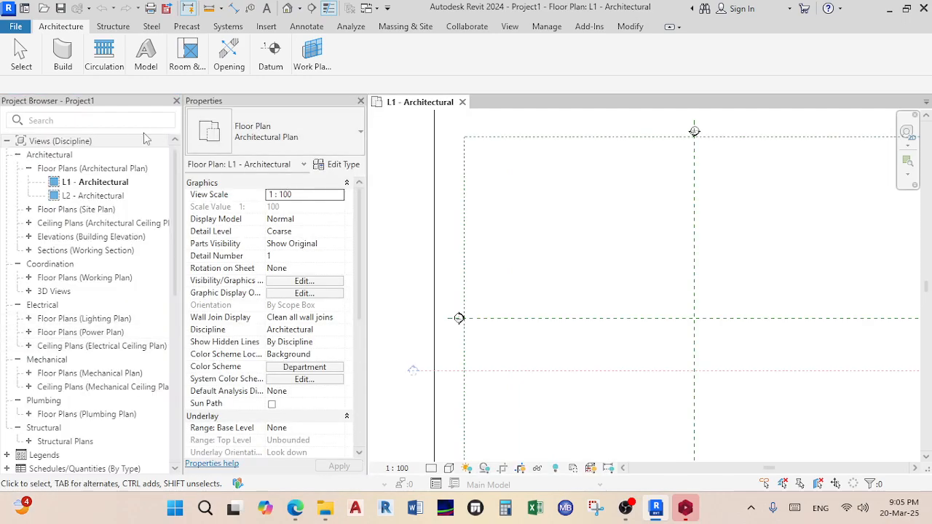
left_click_drag(84, 109, 271, 268)
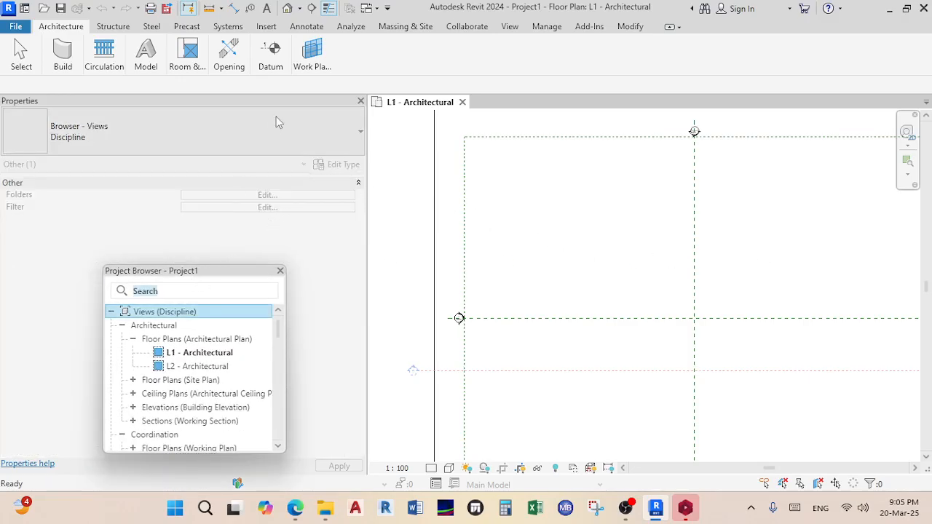
- Close the Properties palette and the Project Browser, and dock the options bar at the bottom
left_click_drag(272, 102, 274, 8)
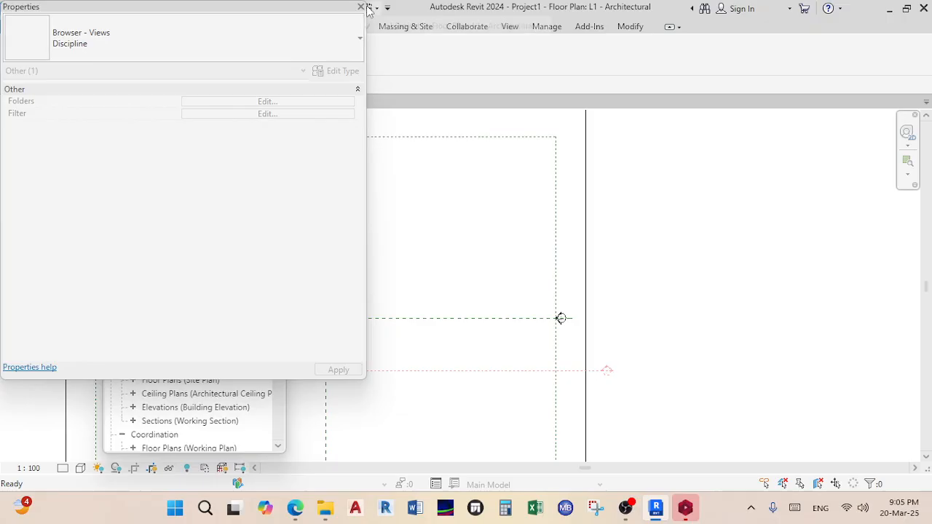
left_click(361, 7)
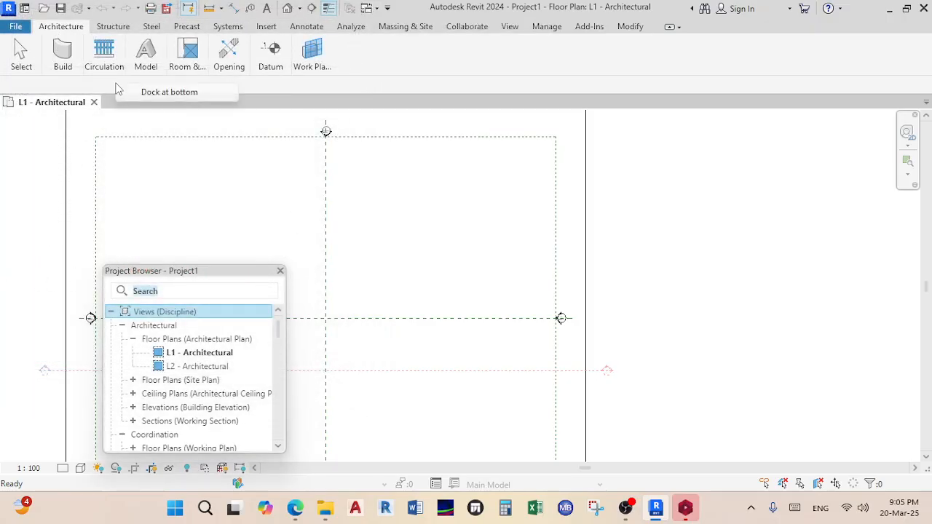
left_click(279, 270)
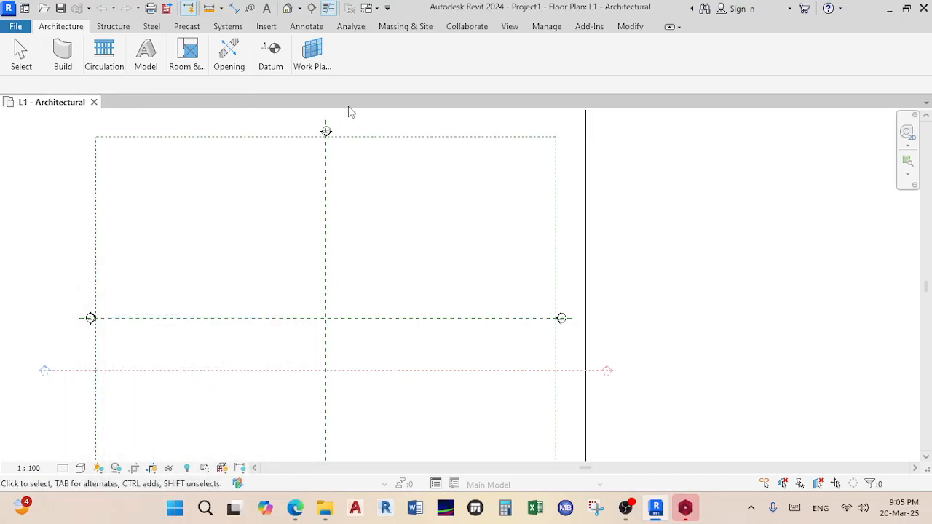
left_click(323, 92)
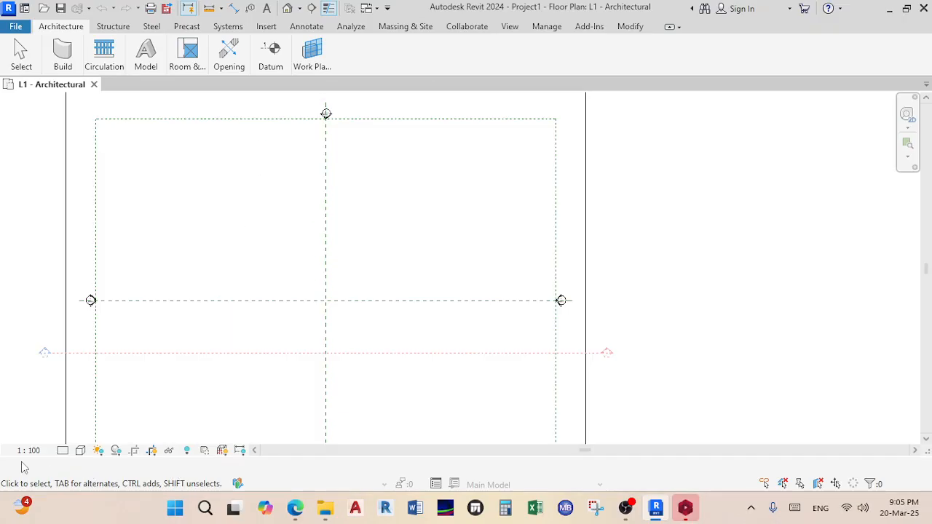
- Reopen the Properties palette, dock it to the left of the drawing area, and resize it to a narrower width
right_click(32, 188)
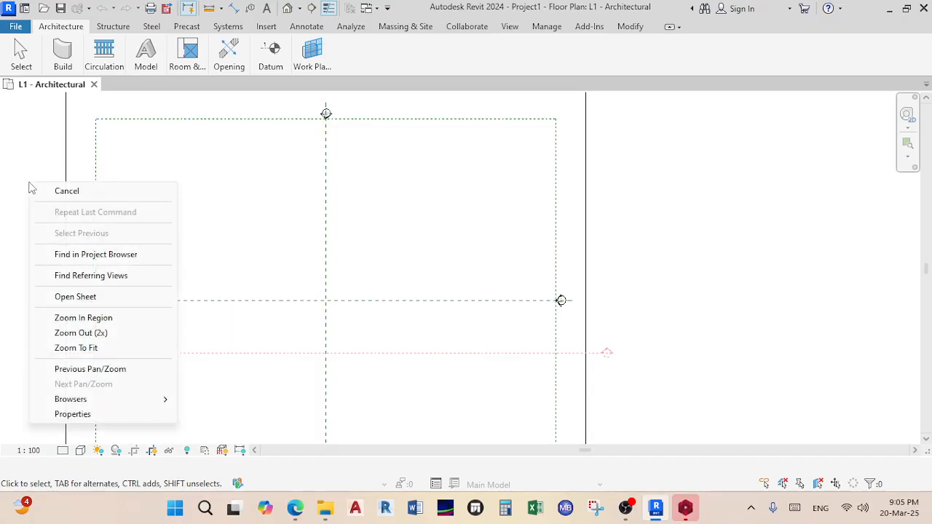
left_click(72, 415)
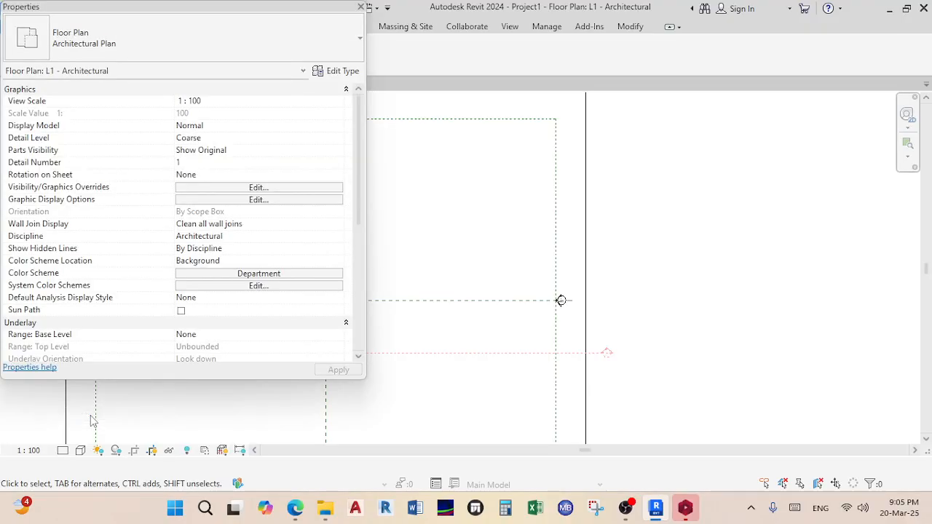
left_click_drag(281, 11, 3, 91)
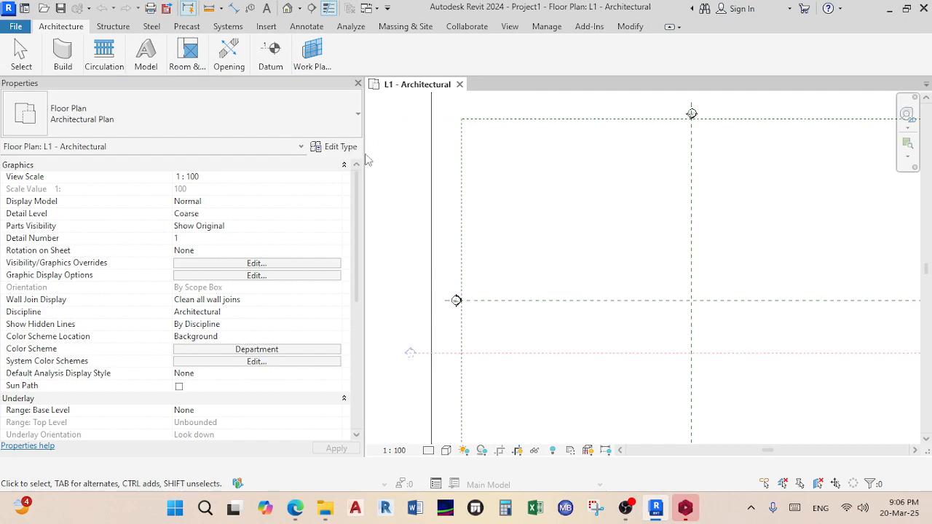
left_click_drag(364, 154, 147, 168)
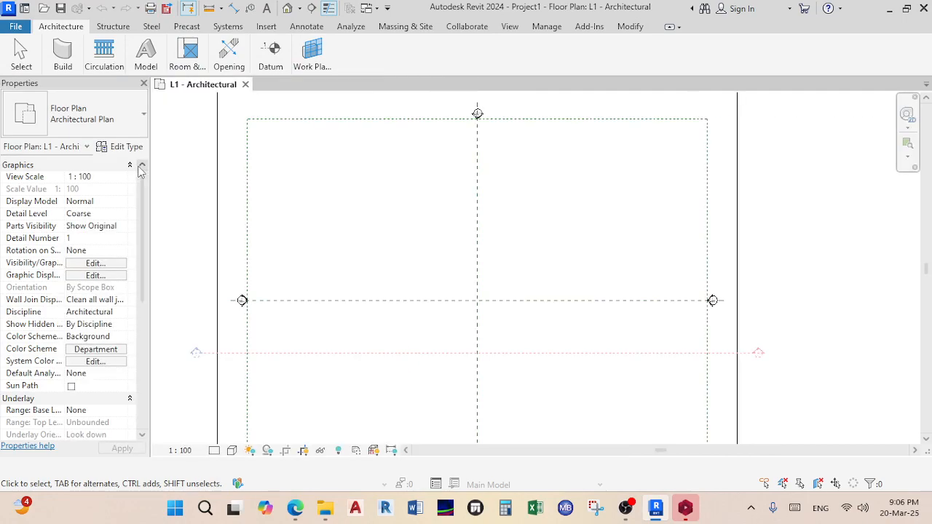
scroll(318, 214, "down", 2)
middle_click_drag(346, 216, 343, 228)
scroll(342, 228, "up", 1)
left_click_drag(149, 228, 195, 231)
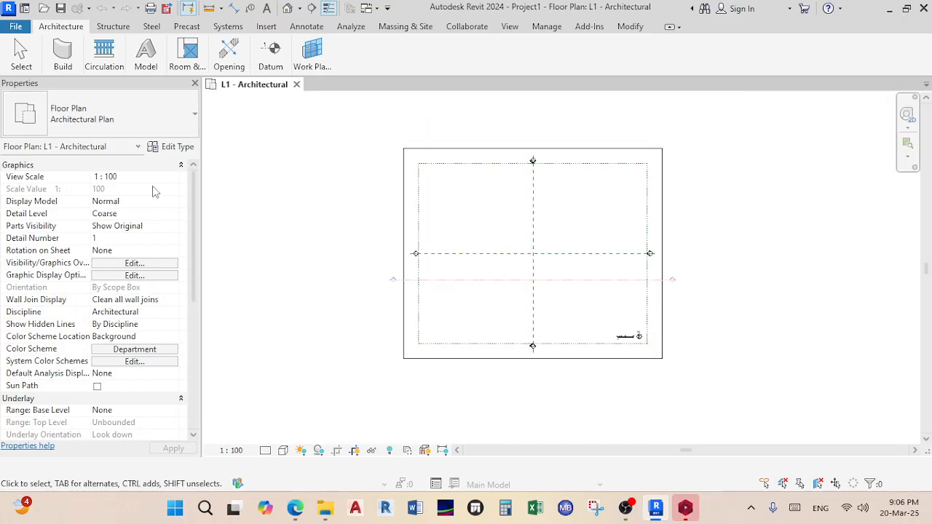
- Search the view and architecture commands for the option that displays the Project Browser
right_click(362, 49)
right_click(143, 114)
left_click(161, 241)
left_click(509, 26)
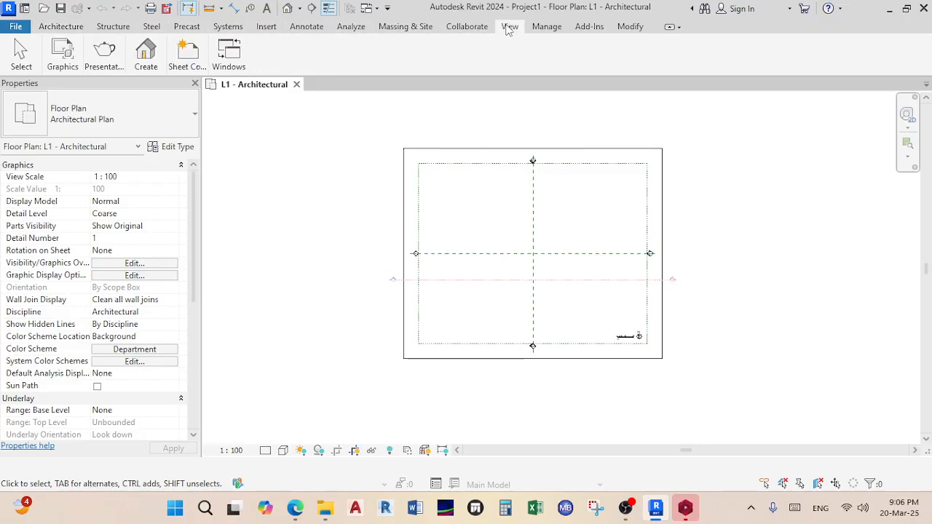
mouse_move(64, 57)
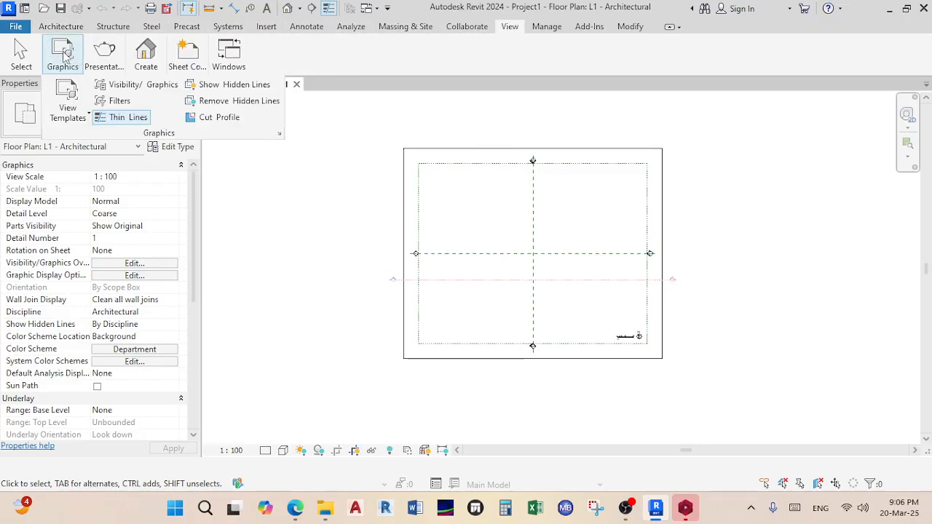
mouse_move(94, 56)
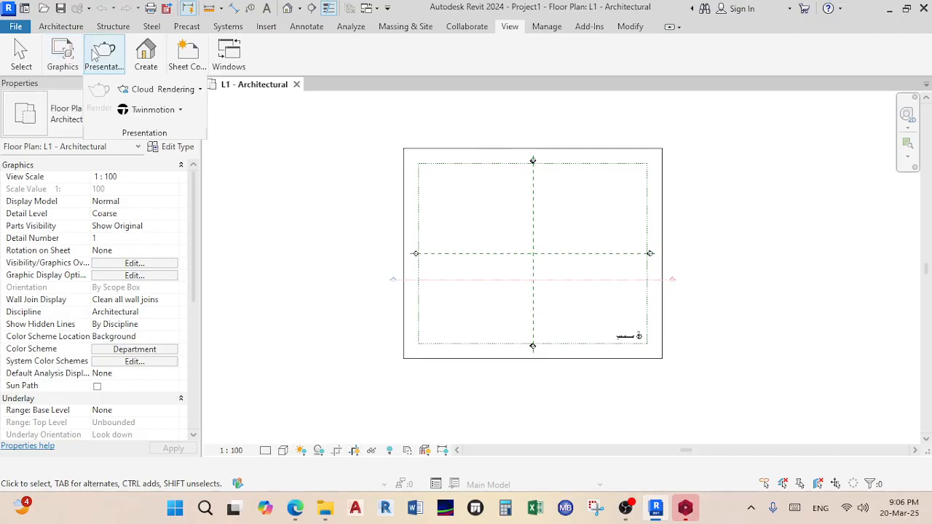
mouse_move(144, 59)
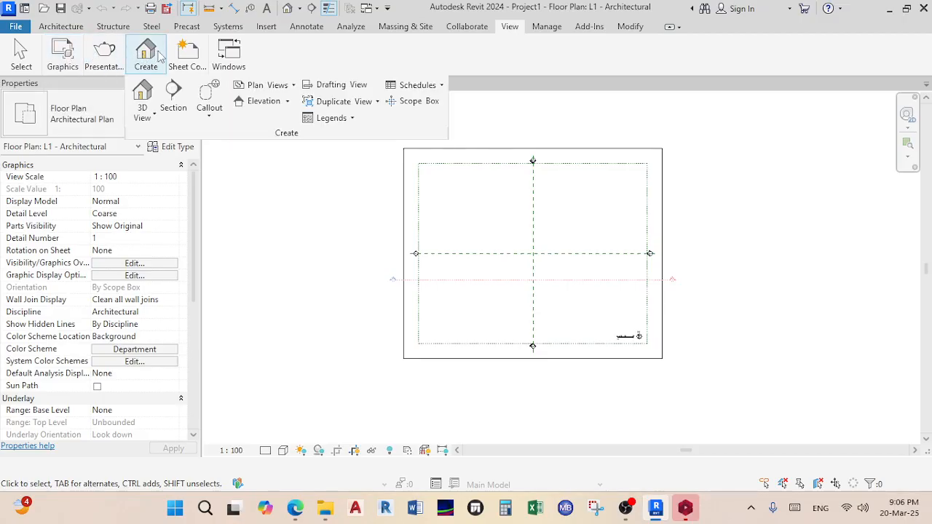
mouse_move(238, 44)
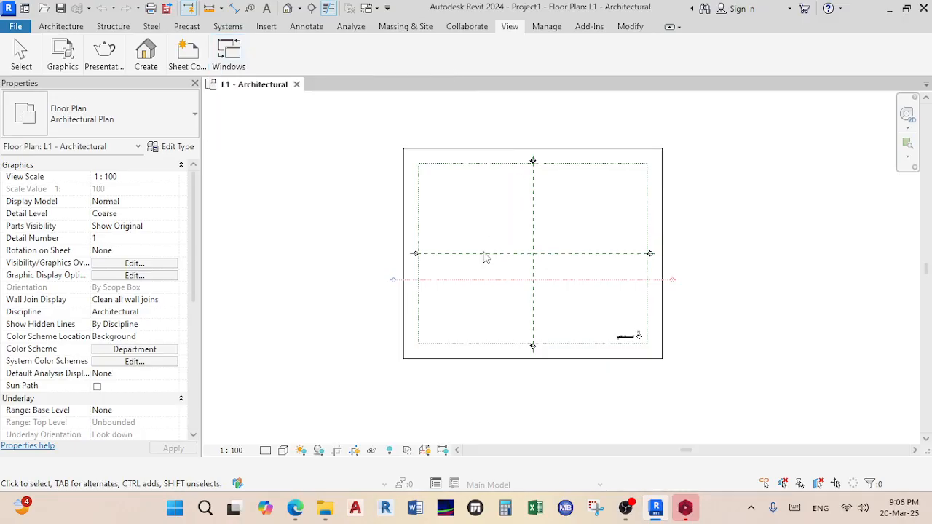
scroll(111, 312, "down", 5)
scroll(111, 311, "up", 5)
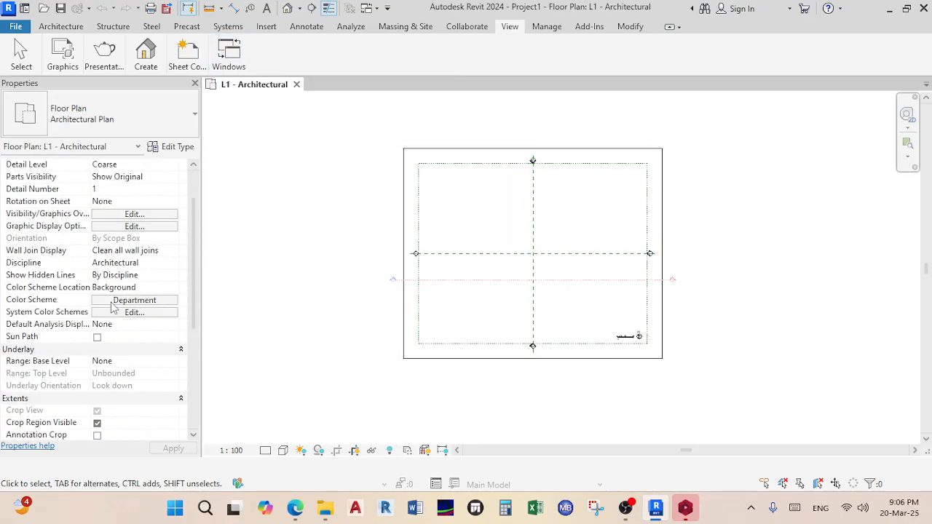
left_click(61, 26)
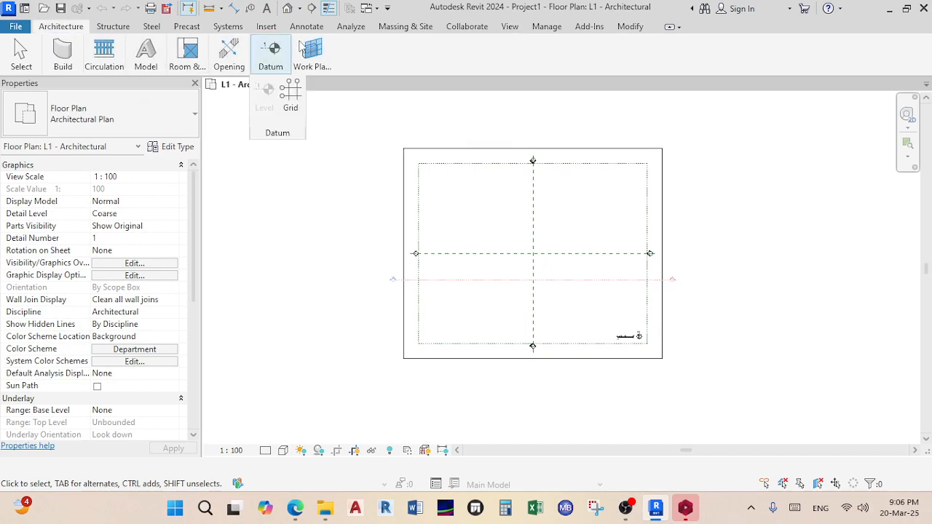
- Turn the Project Browser back on in the user interface options and move it over the lower part of the Properties palette
left_click(509, 27)
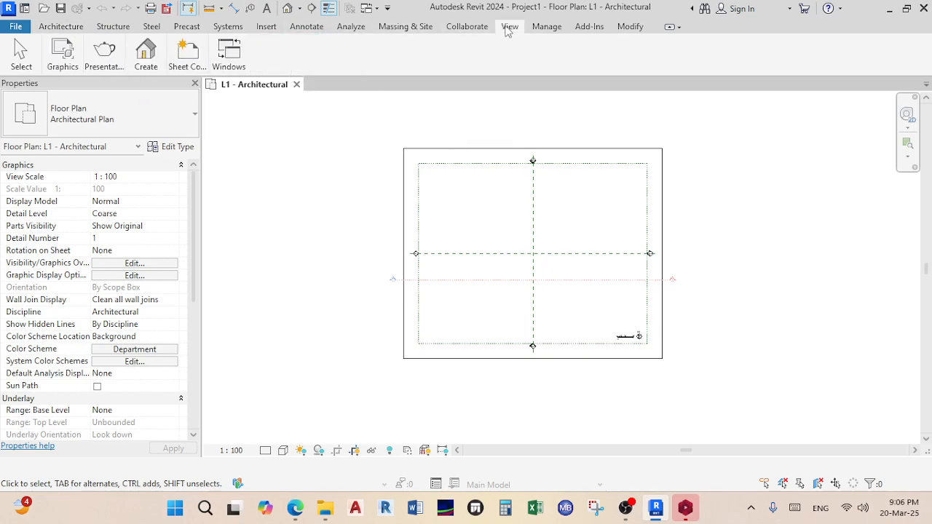
mouse_move(225, 62)
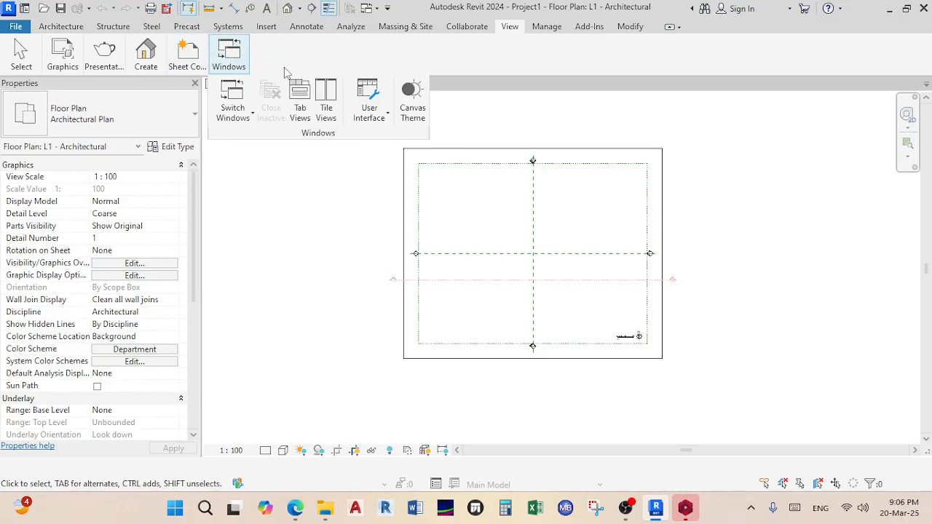
left_click(389, 116)
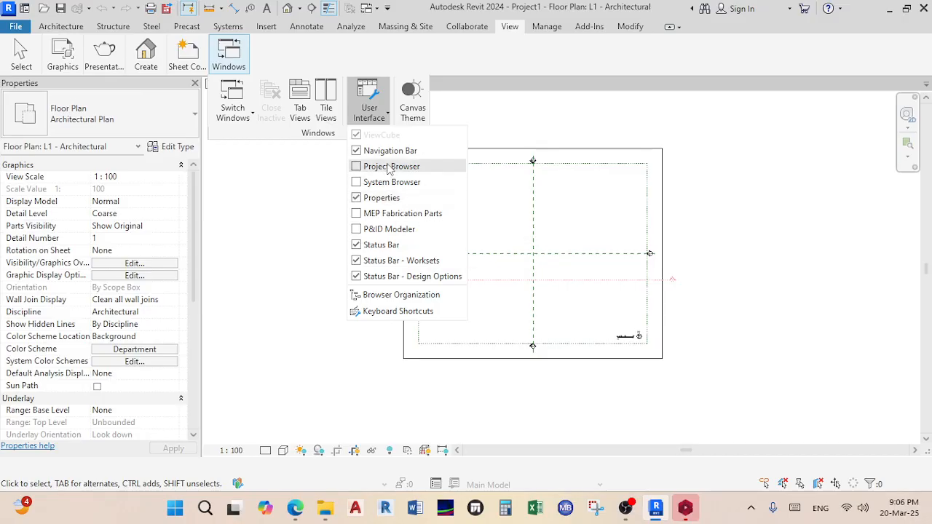
left_click(390, 167)
left_click_drag(240, 277, 140, 327)
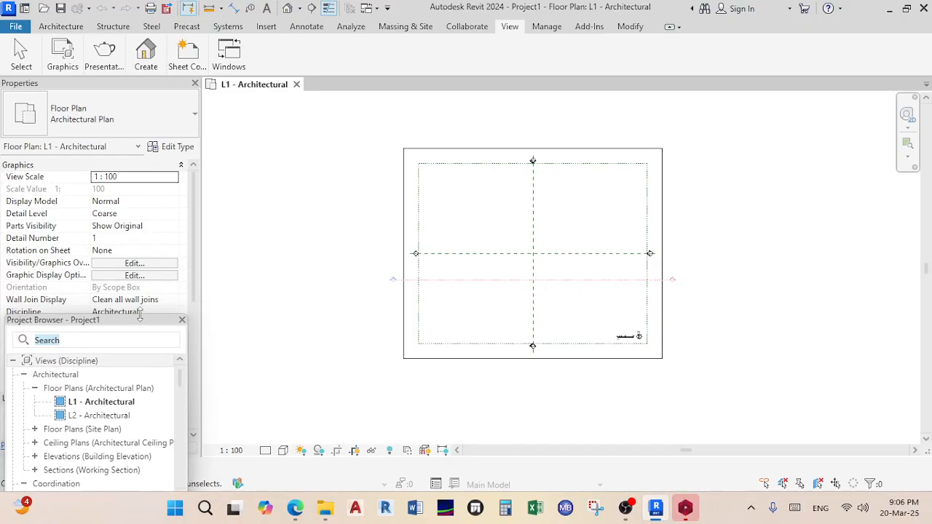
left_click_drag(119, 325, 130, 289)
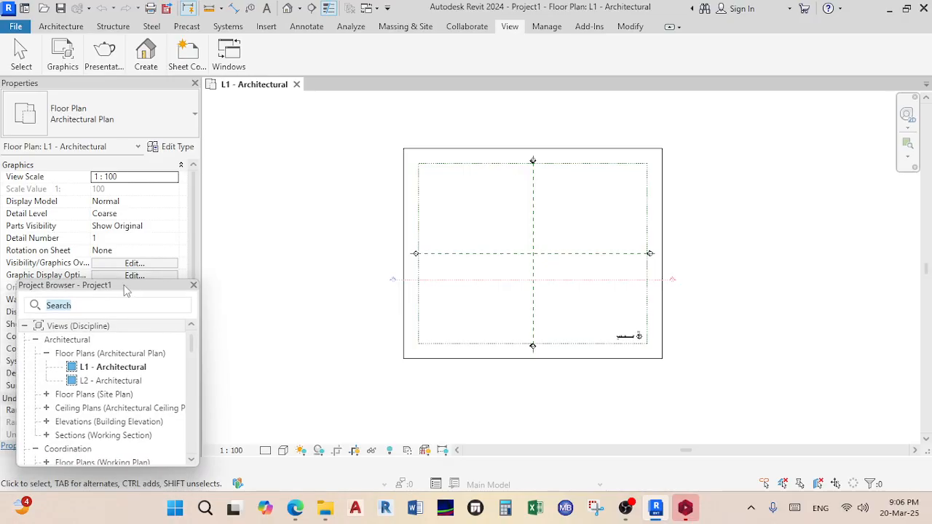
- Redock the Properties palette left of the drawing area, narrow it, and dock the Project Browser on the opposite side
left_click_drag(138, 86, 7, 95)
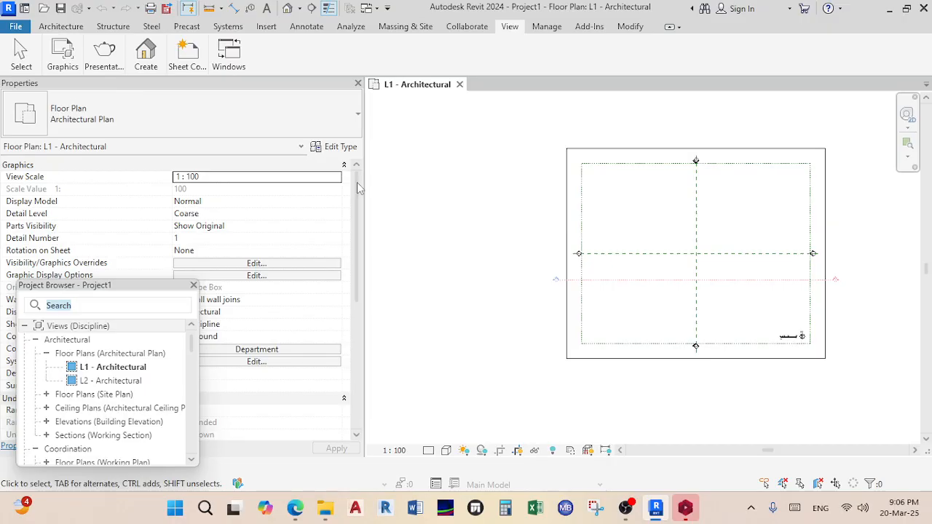
left_click_drag(364, 149, 146, 156)
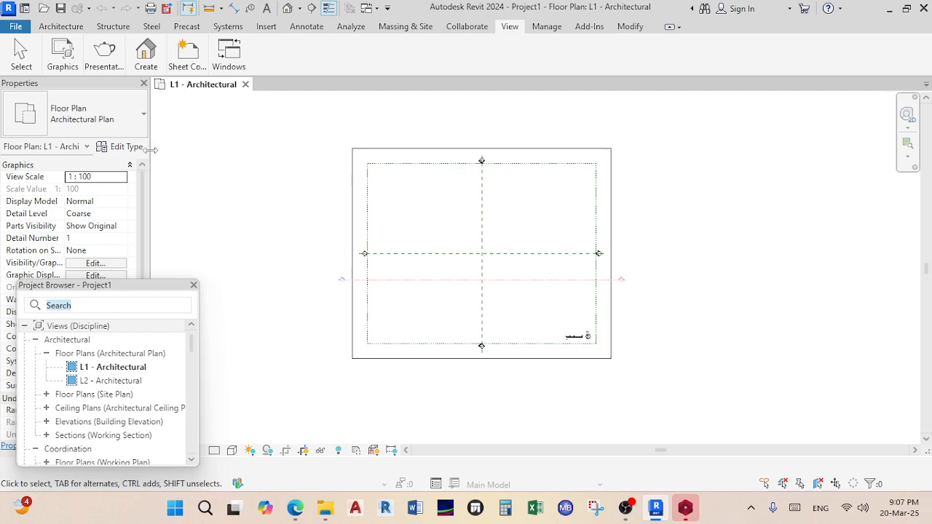
left_click_drag(151, 150, 193, 153)
left_click_drag(133, 291, 921, 218)
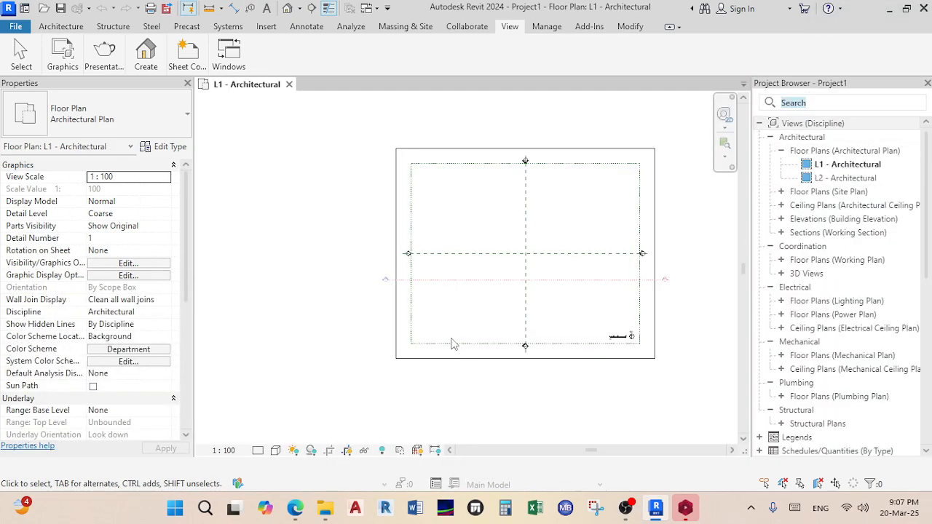
- Collapse the Architectural, Coordination, Electrical, Mechanical and Plumbing views in the Project Browser and expand Structural Plans
scroll(434, 305, "down", 2)
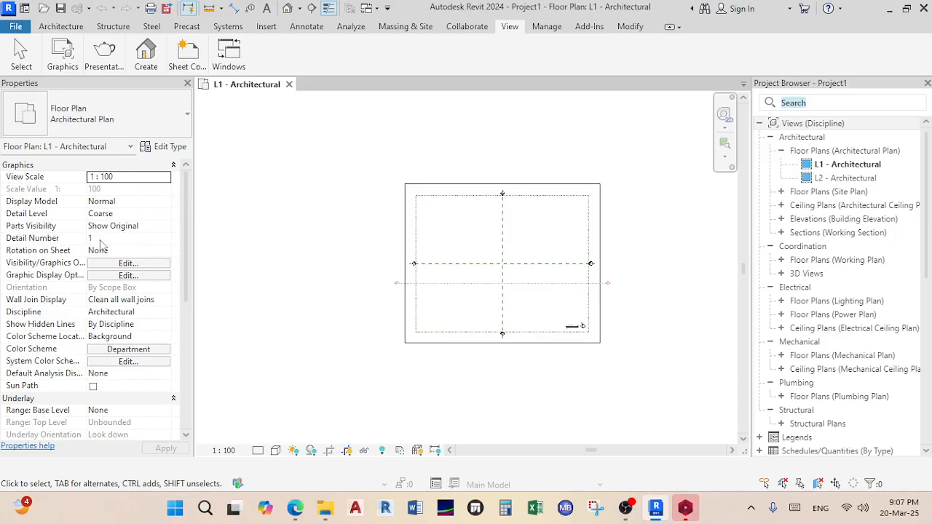
scroll(102, 251, "down", 7)
scroll(113, 354, "up", 5)
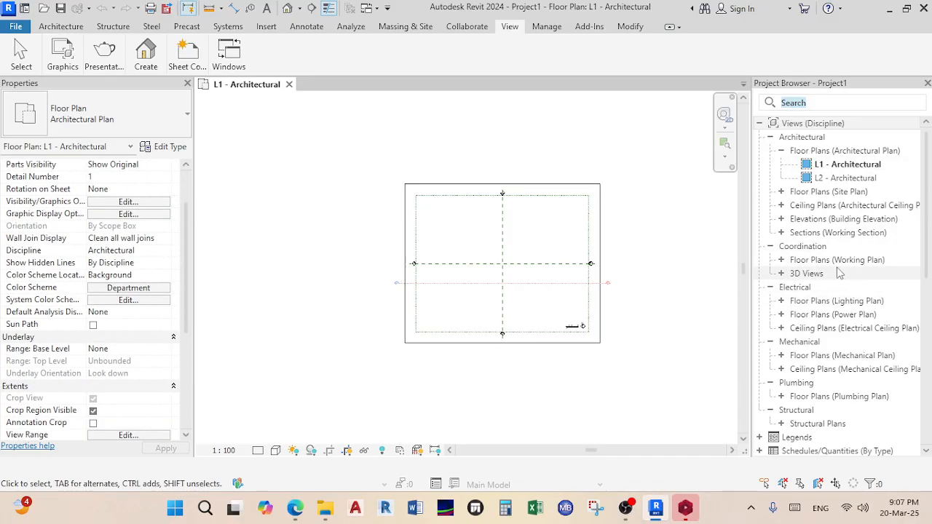
left_click(771, 138)
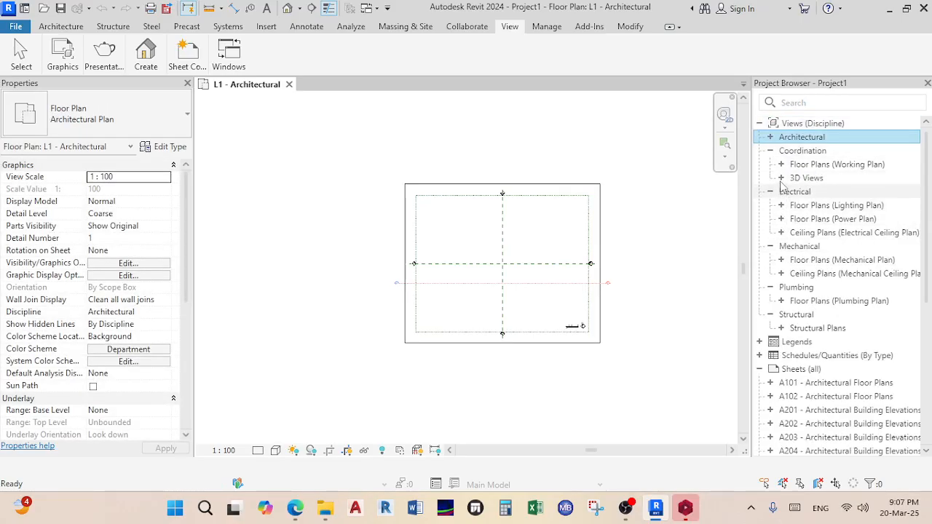
left_click(775, 152)
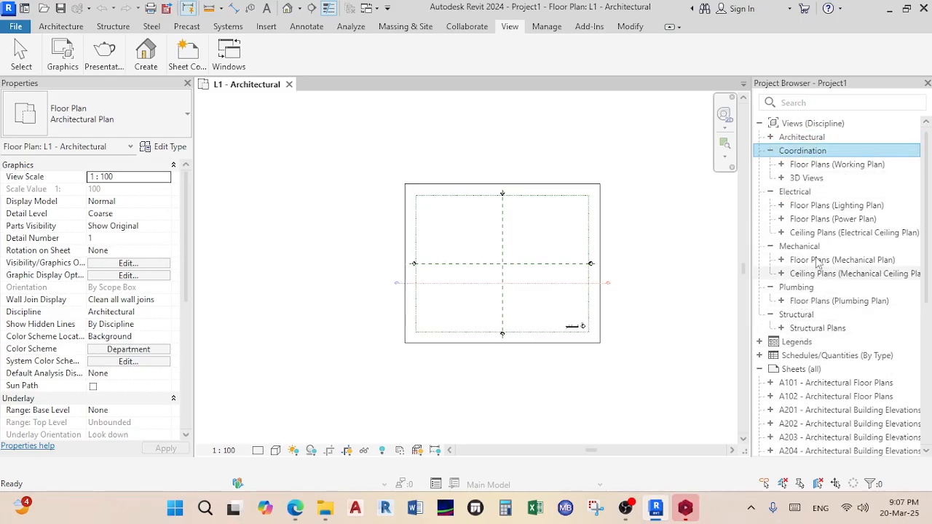
left_click(770, 151)
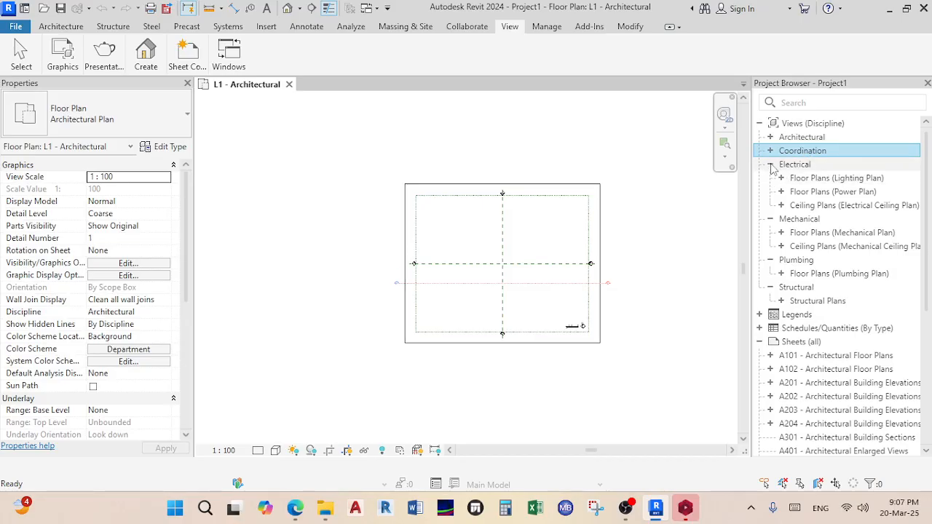
left_click(770, 165)
left_click(770, 179)
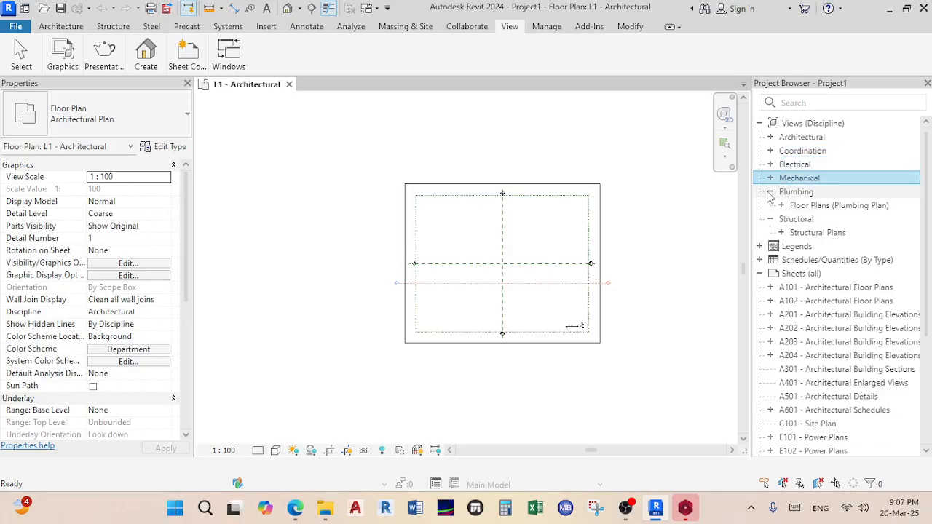
left_click(771, 192)
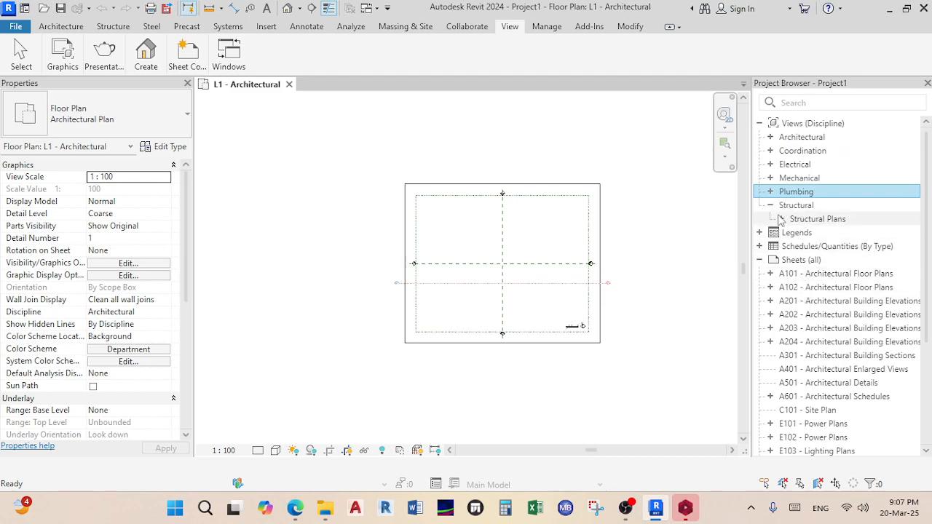
left_click(782, 220)
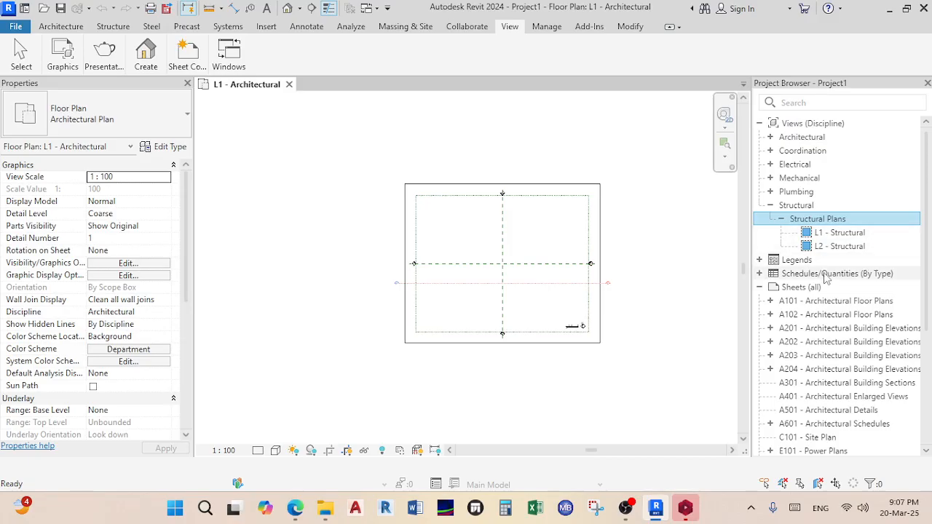
scroll(518, 262, "up", 2)
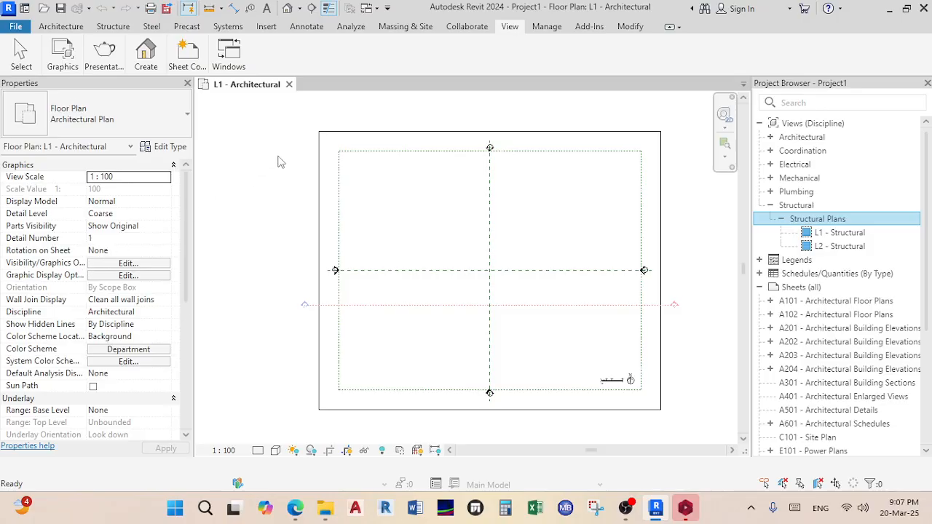
- Tile Revit on the left half of the screen beside File Explorer and open the 01. Architect's Drawings folder
key("super+Left")
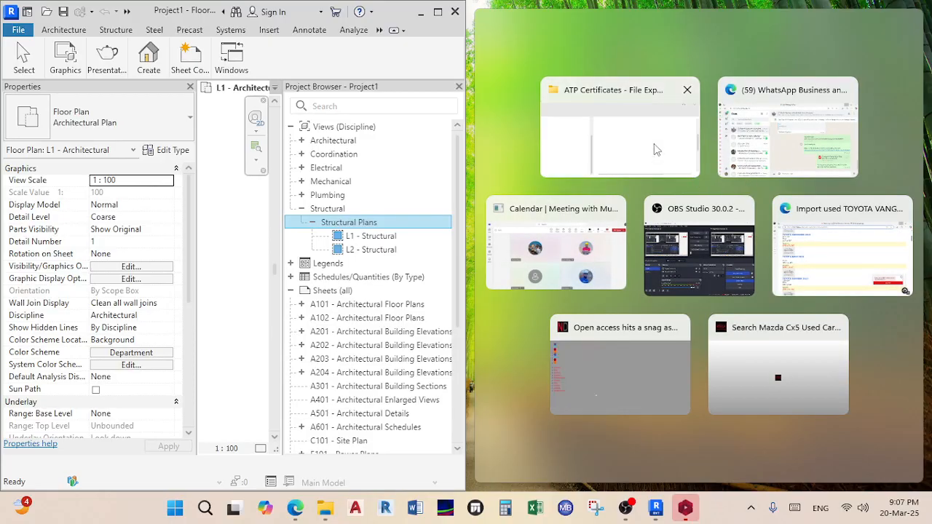
left_click(658, 150)
scroll(557, 300, "up", 3)
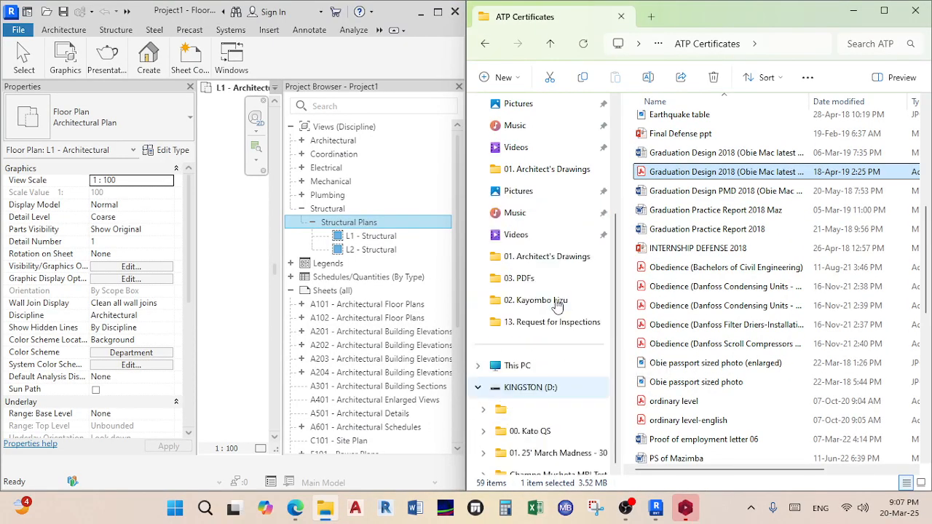
left_click(547, 327)
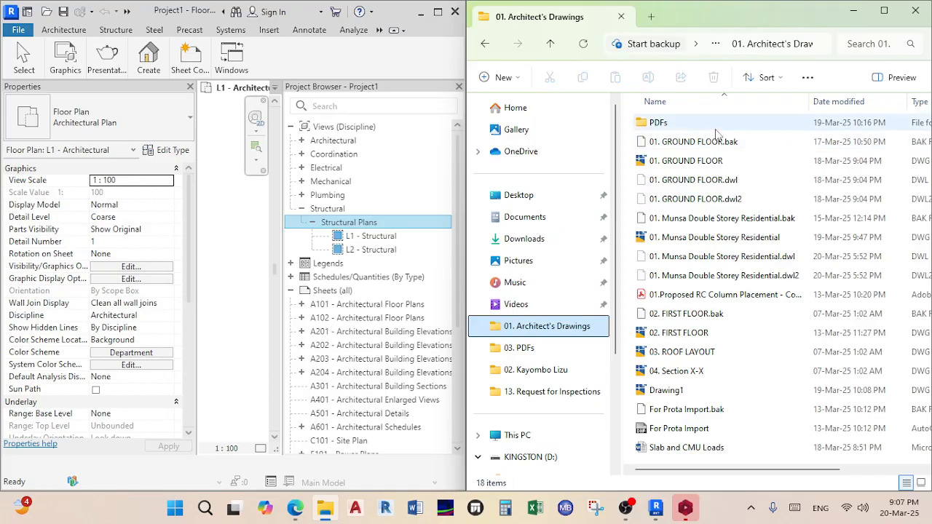
left_click(485, 44)
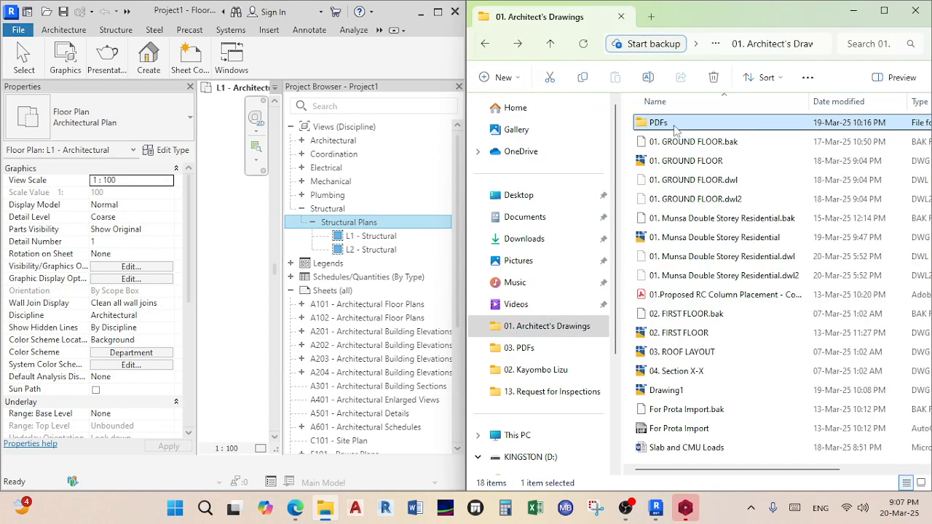
- Open the 01. GROUND FLOOR DWG drawing in AutoCAD and bring its window to the front
double_click(710, 160)
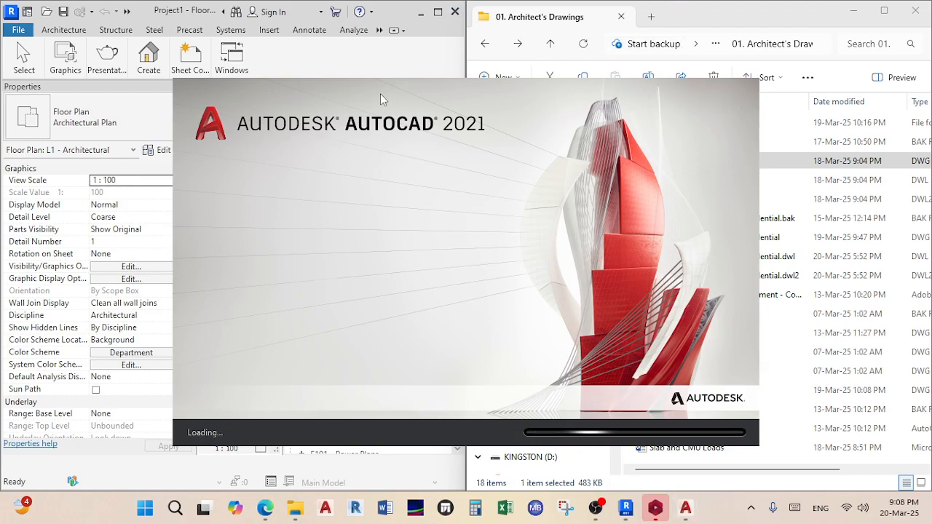
left_click(390, 73)
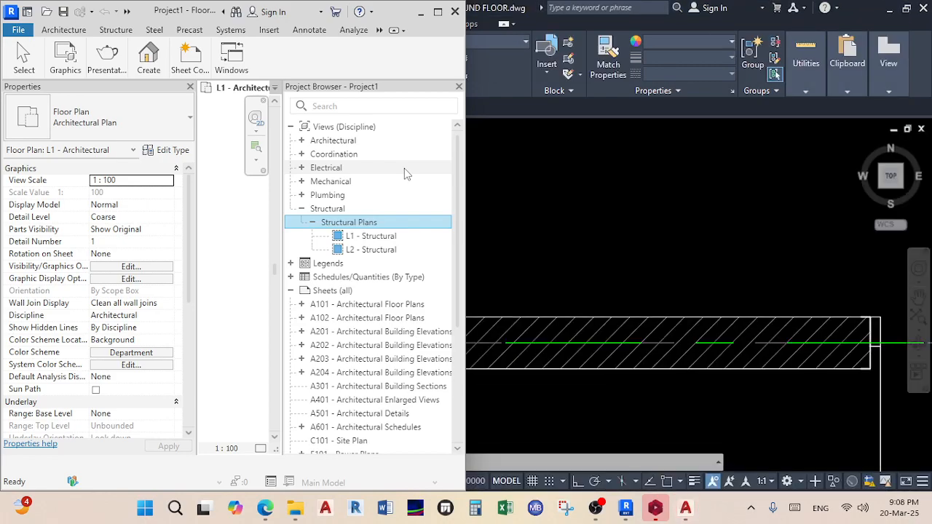
left_click(717, 191)
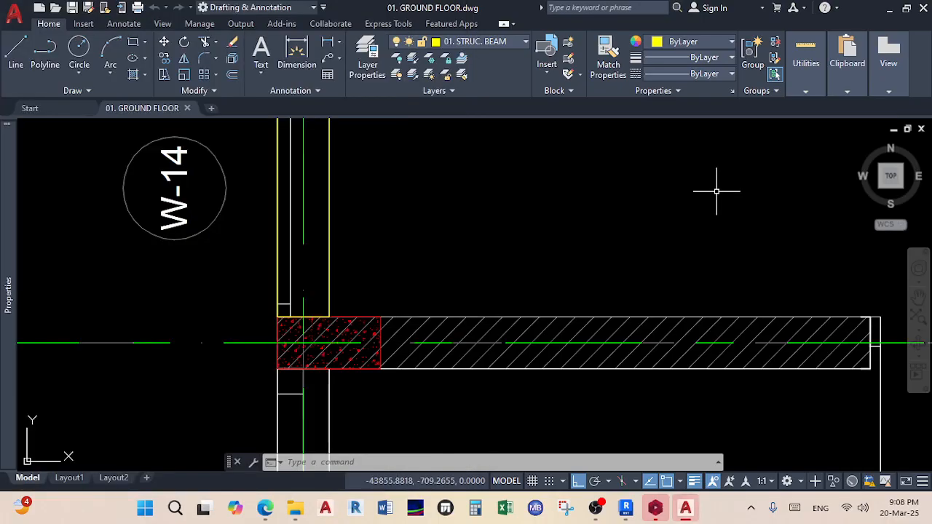
left_click(704, 193)
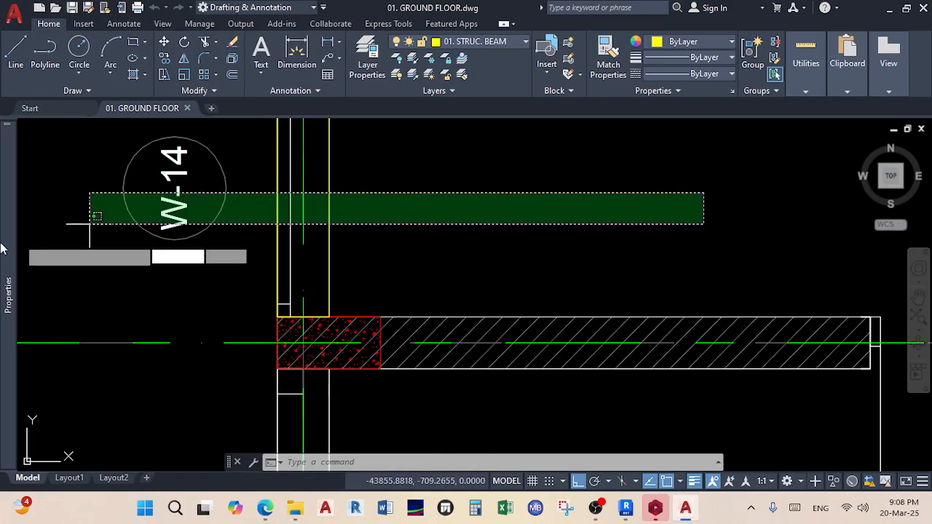
left_click(529, 268)
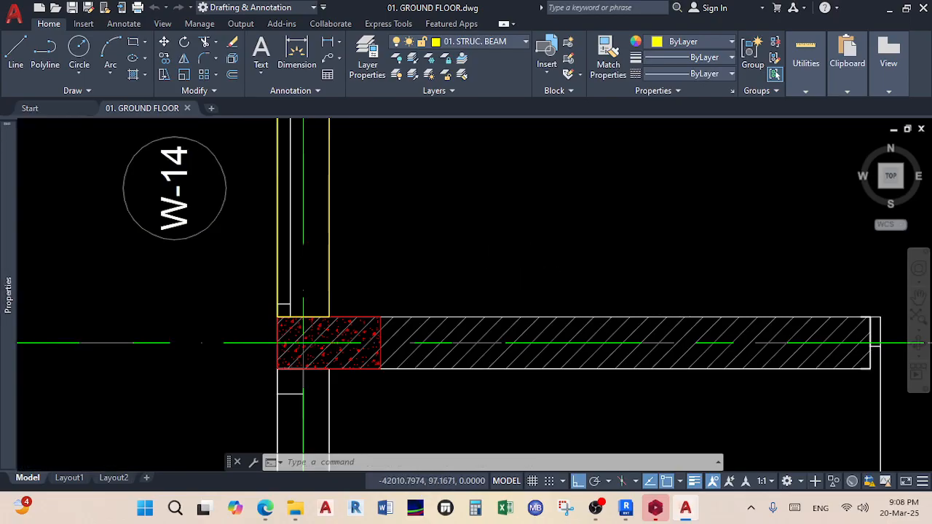
- Examine the ground floor plan's overall layout, structural grid lines, columns and walls
scroll(493, 262, "down", 8)
scroll(514, 264, "down", 2)
middle_click_drag(515, 264, 435, 296)
scroll(403, 250, "up", 6)
scroll(493, 277, "up", 4)
scroll(370, 358, "down", 3)
scroll(485, 280, "up", 6)
scroll(484, 280, "down", 5)
scroll(485, 280, "down", 2)
mouse_move(616, 252)
middle_mouse_down()
mouse_move(568, 281)
mouse_move(563, 272)
mouse_move(606, 266)
middle_mouse_up()
scroll(565, 280, "up", 2)
scroll(565, 280, "up", 1)
scroll(543, 270, "down", 2)
middle_click_drag(542, 270, 626, 274)
scroll(495, 222, "up", 5)
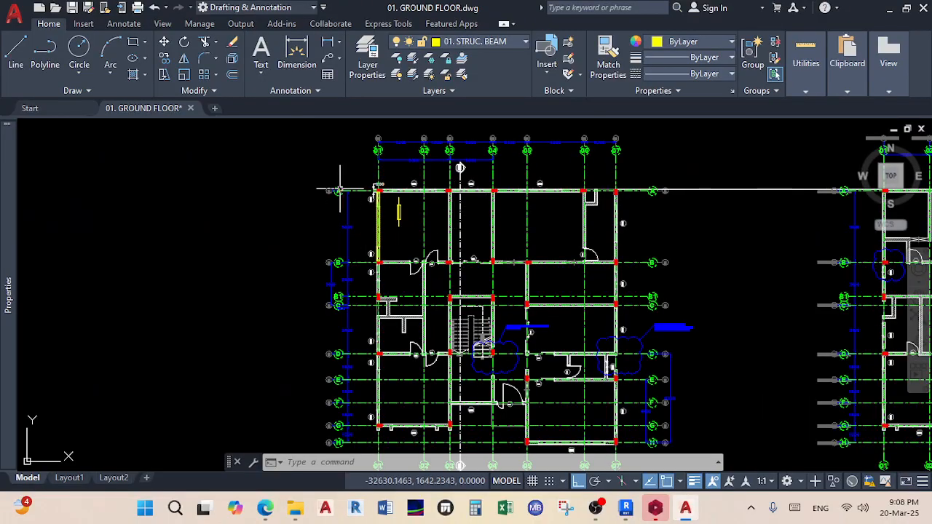
- Select the green grid A bubble and its green structural grid line, removing the architect's grey grid A bubble and line from the selection
scroll(343, 194, "up", 6)
scroll(343, 194, "up", 4)
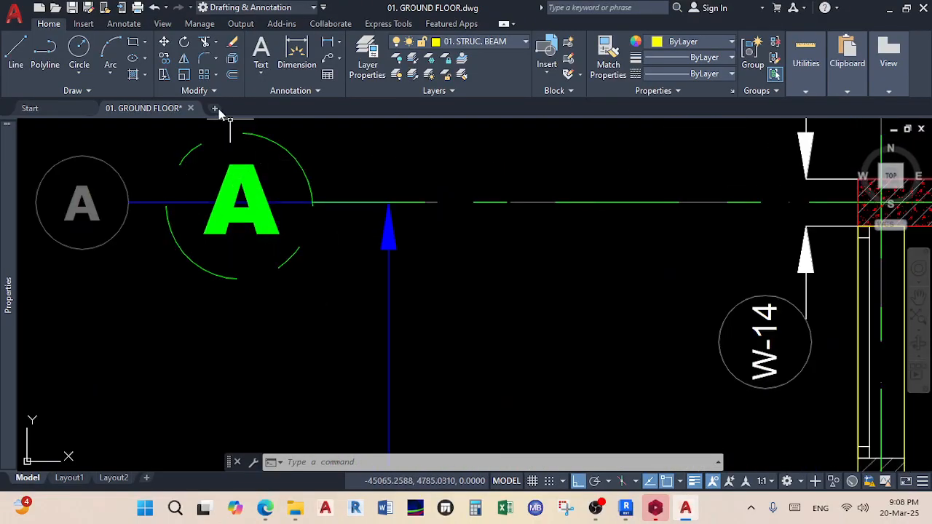
left_click(294, 269)
left_click(218, 230)
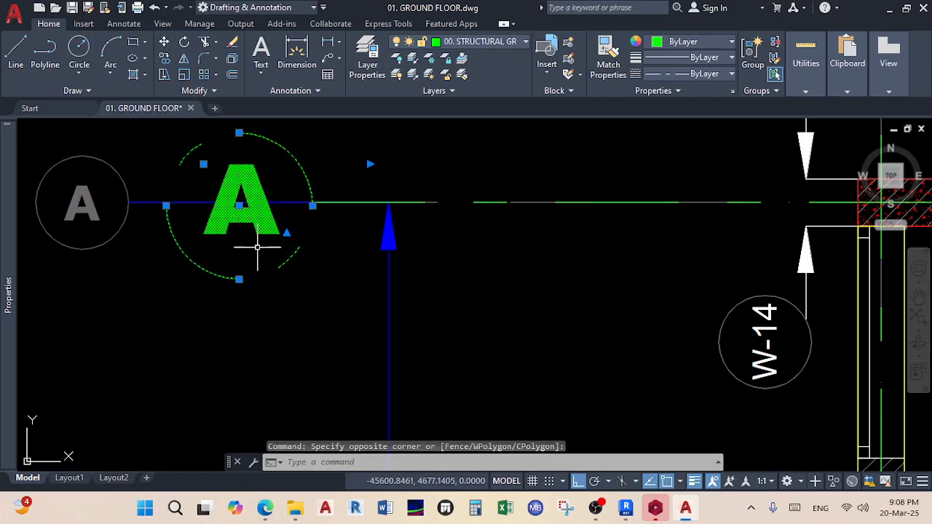
left_click(323, 285)
left_click(272, 243)
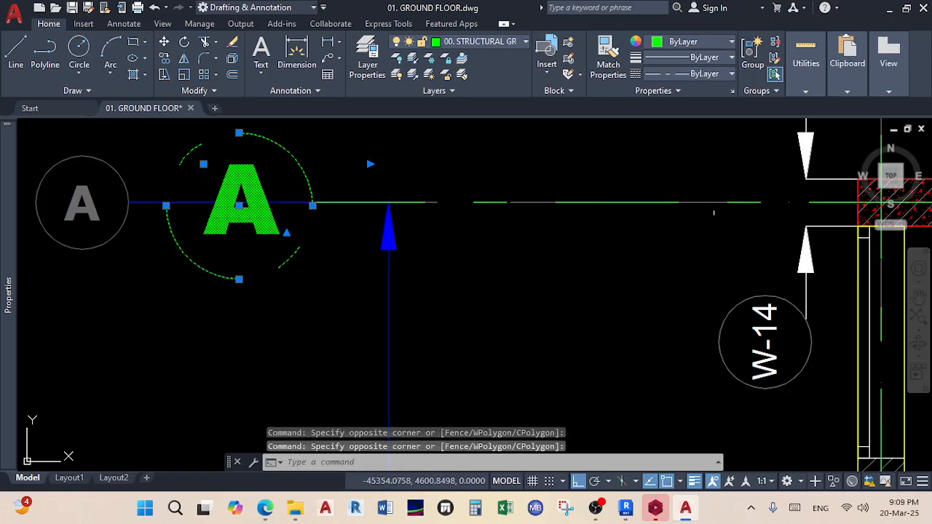
left_click(476, 199)
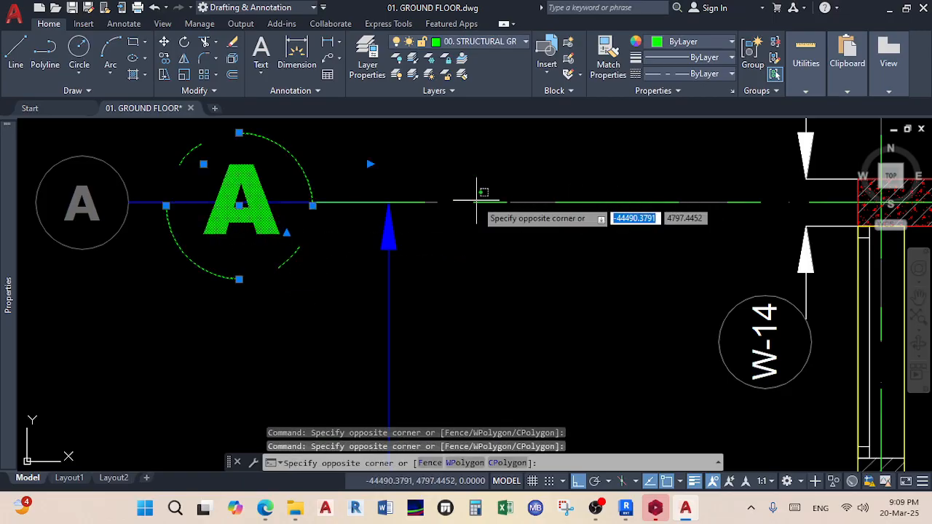
right_click(477, 202)
left_click(451, 214)
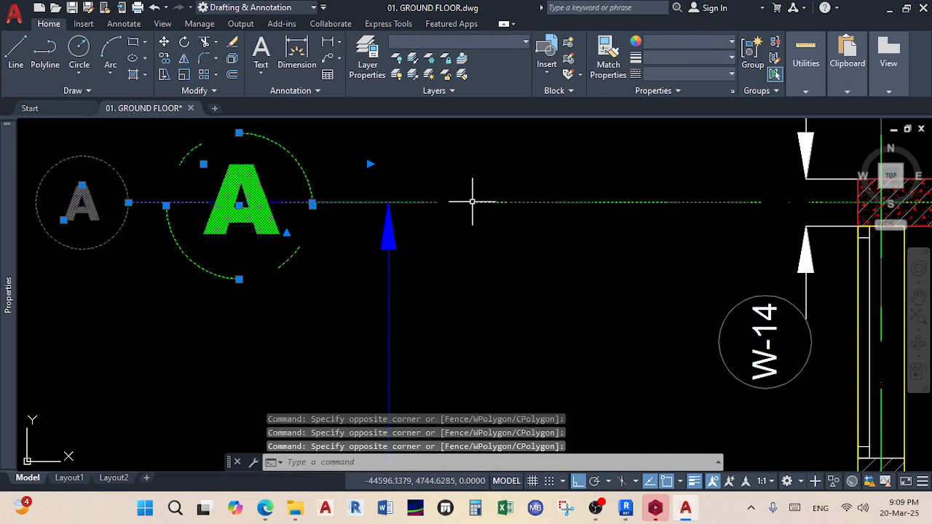
left_click(128, 278)
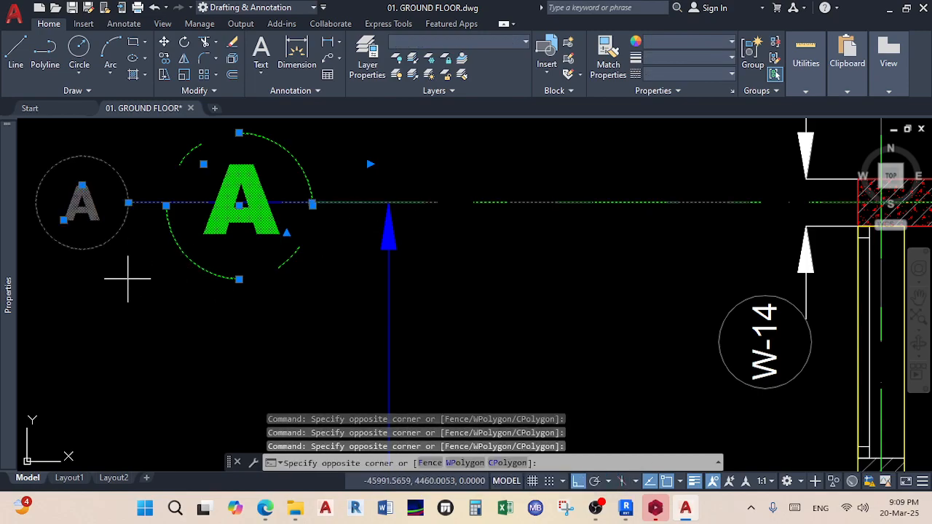
left_click(48, 150, "shift")
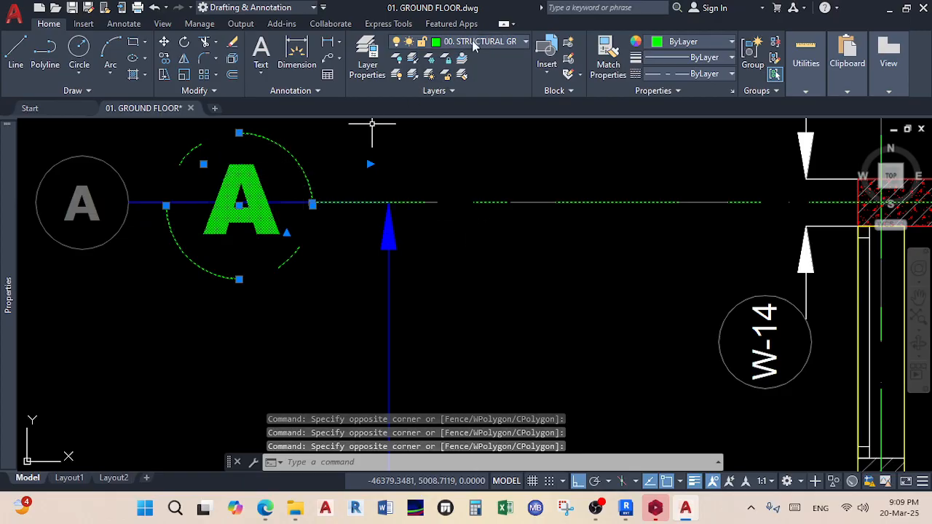
- Select all structural grid objects similar to the green grid A bubble and line across the drawing
right_click(289, 256)
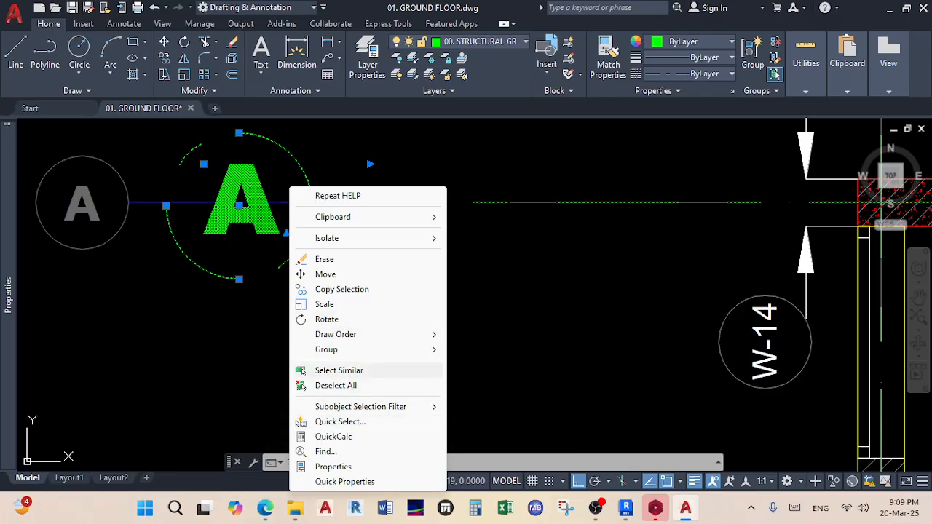
left_click(339, 371)
scroll(469, 274, "down", 8)
middle_click_drag(618, 240, 607, 263)
scroll(772, 233, "up", 4)
scroll(837, 211, "down", 3)
scroll(510, 189, "up", 5)
scroll(379, 228, "up", 3)
scroll(445, 204, "up", 4)
- Add the red column's outline and concrete hatch at grid A-01 to the selection and extend it to all similar objects
left_click(501, 183)
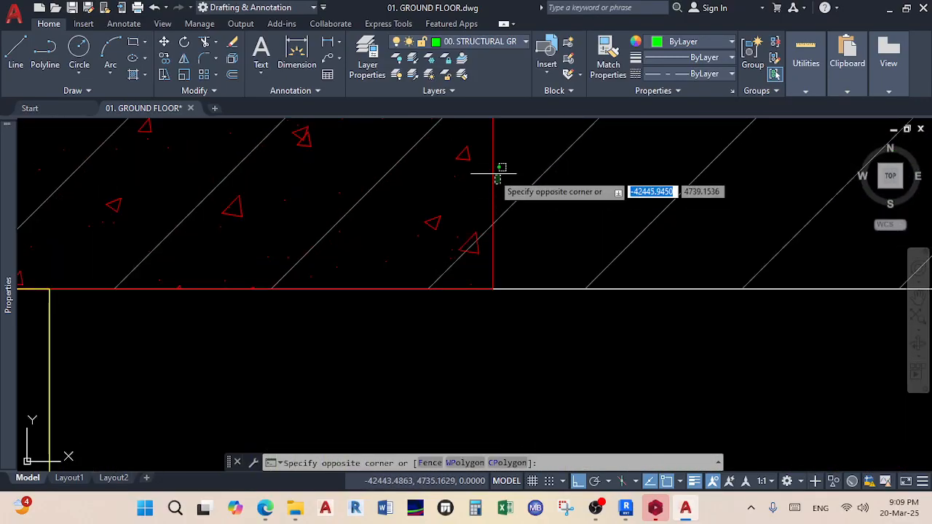
left_click(491, 183)
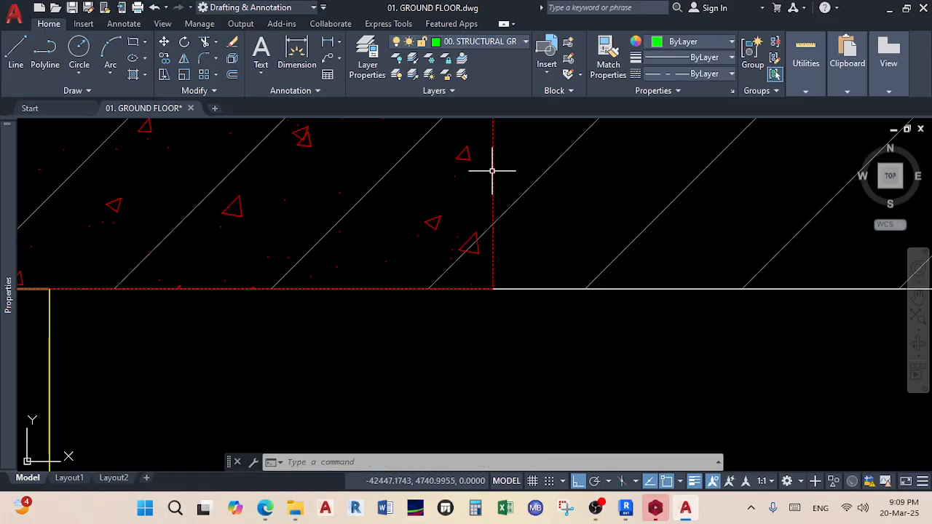
left_click(461, 229)
left_click(427, 211)
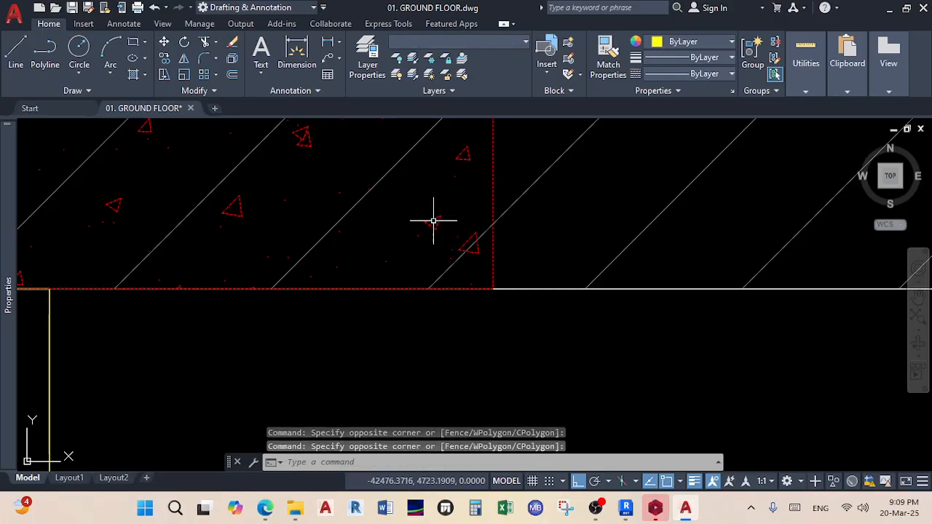
scroll(433, 220, "down", 7)
right_click(433, 220)
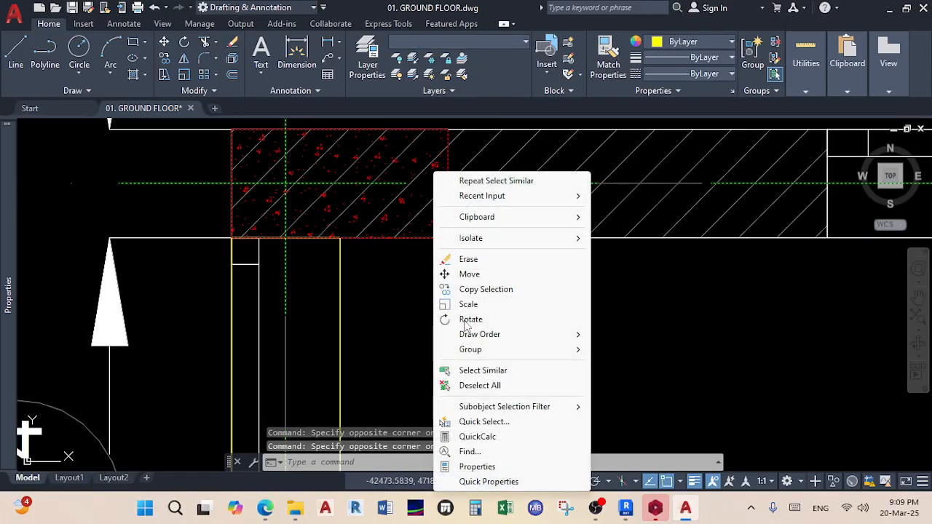
left_click(480, 368)
- Examine the selected structural grids and columns across the ground floor, first floor and section drawings, and clear the selection
scroll(507, 326, "down", 5)
middle_click_drag(507, 326, 395, 235)
scroll(587, 236, "up", 3)
scroll(658, 241, "down", 6)
middle_click_drag(653, 258, 469, 188)
scroll(562, 266, "up", 3)
scroll(611, 257, "up", 2)
scroll(594, 277, "down", 6)
scroll(594, 276, "down", 1)
middle_click_drag(594, 275, 347, 298)
scroll(714, 303, "up", 3)
scroll(458, 245, "down", 1)
scroll(458, 246, "down", 2)
middle_click_drag(424, 259, 580, 303)
scroll(256, 174, "up", 4)
scroll(437, 211, "up", 3)
scroll(456, 248, "down", 5)
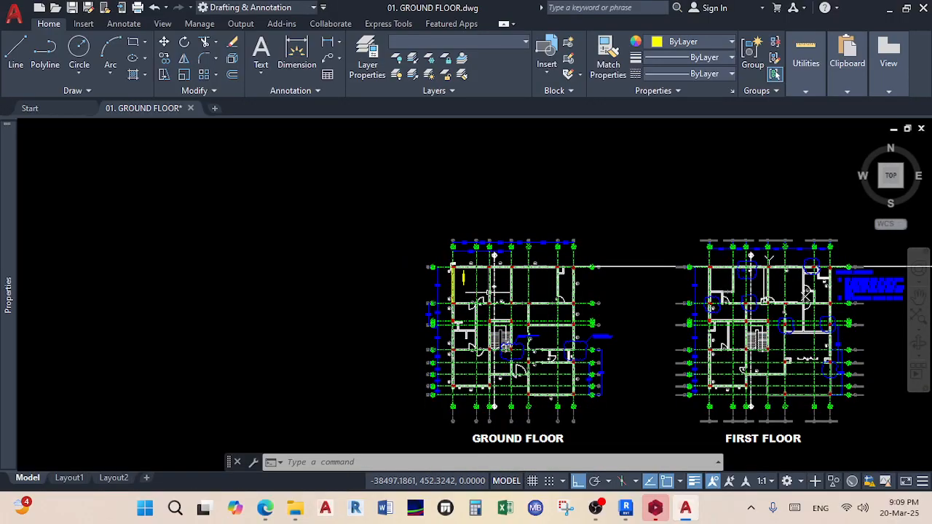
scroll(475, 245, "up", 5)
middle_click_drag(418, 281, 462, 225)
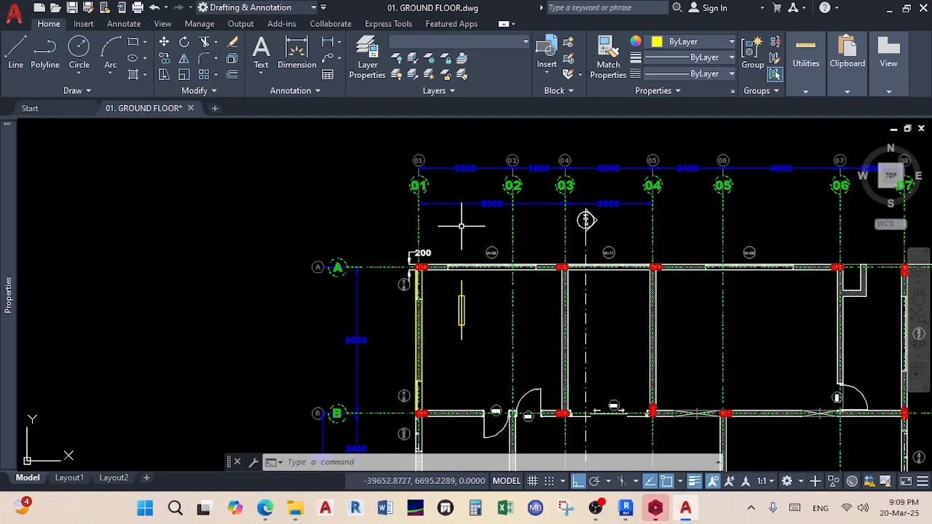
scroll(461, 226, "down", 5)
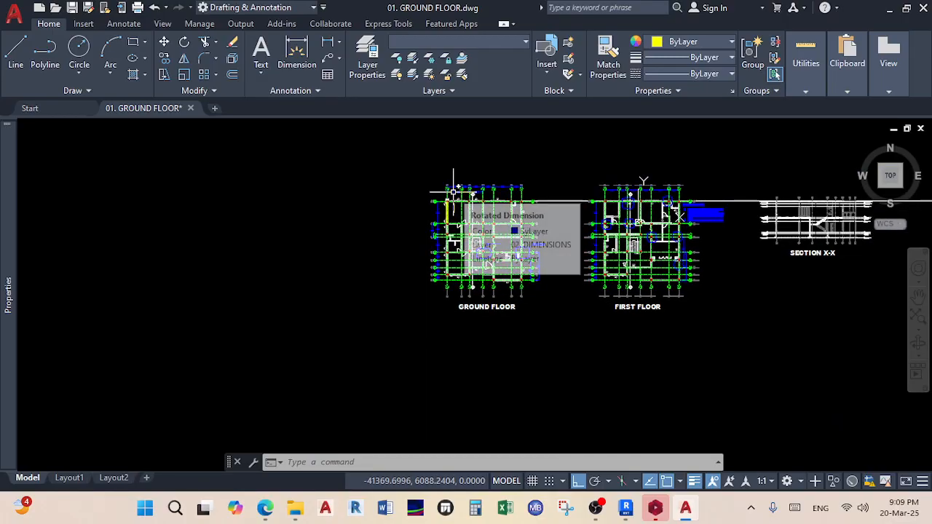
scroll(450, 185, "up", 5)
scroll(433, 186, "down", 5)
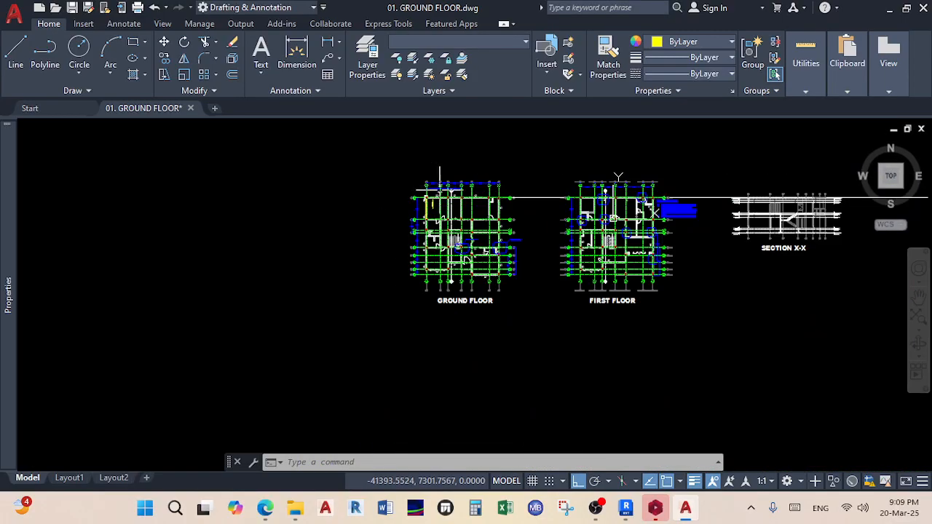
key("Escape")
key("Escape")
- Erase the long white horizontal line running between the ground floor plan, first floor plan and Section X-X
scroll(510, 218, "up", 5)
scroll(523, 226, "down", 5)
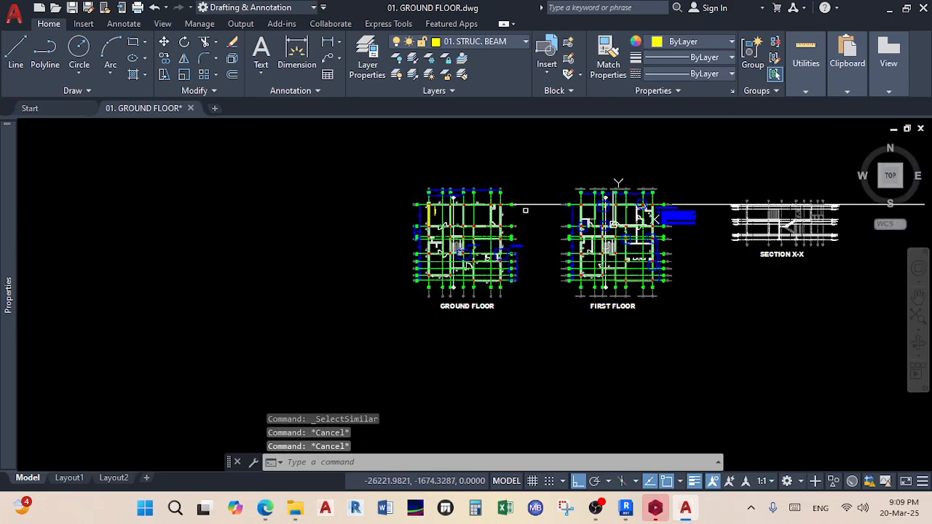
left_click(538, 206)
key("Delete")
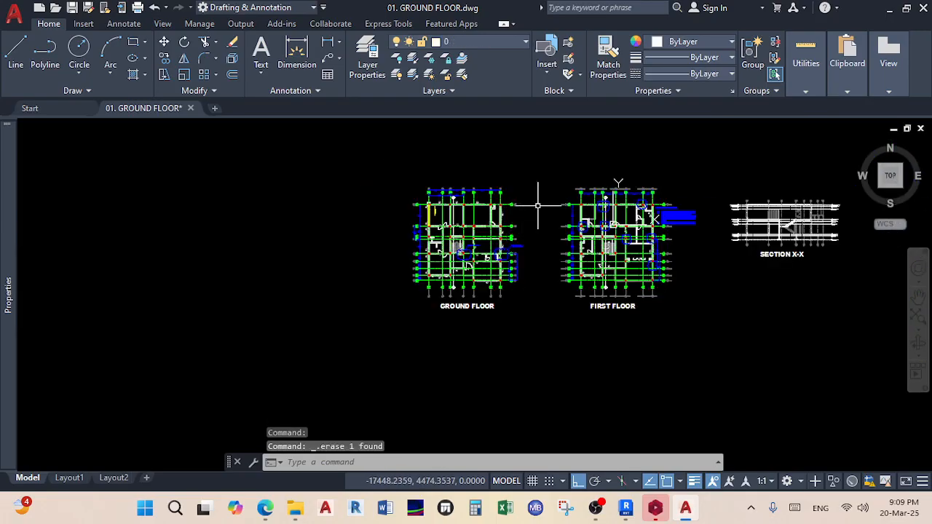
- Copy the entire ground floor plan with a base point at the lower edge of the green grid 01 bubble
middle_click_drag(520, 295, 536, 320)
left_click(548, 354)
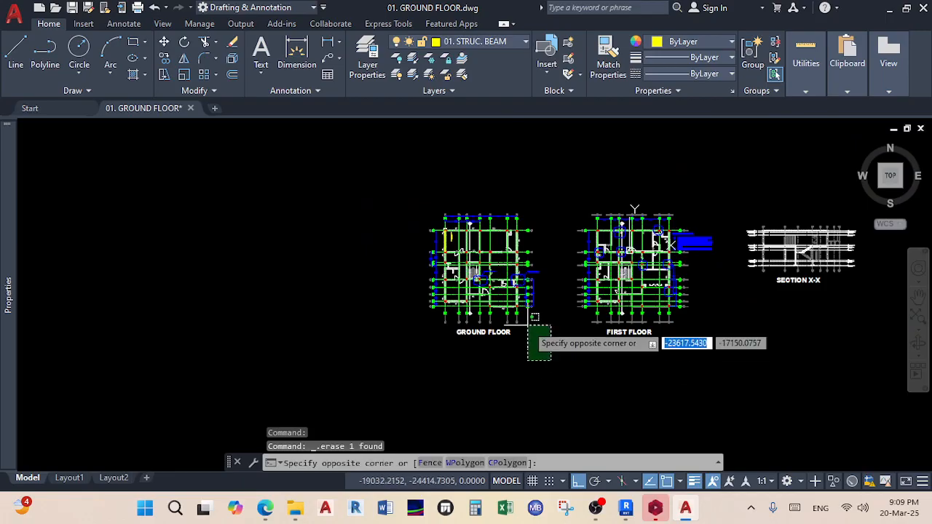
left_click(416, 183)
scroll(451, 223, "up", 5)
right_click(413, 174)
mouse_move(471, 227)
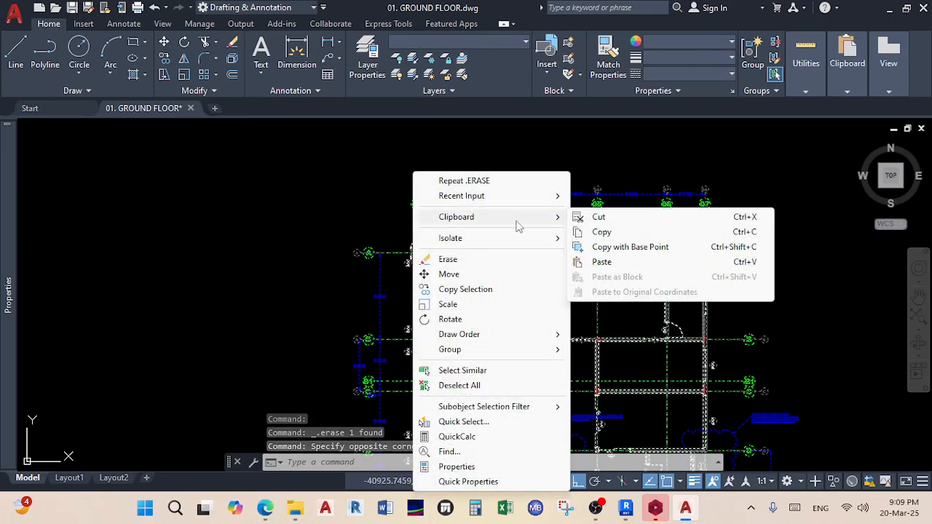
left_click(602, 246)
scroll(316, 225, "up", 5)
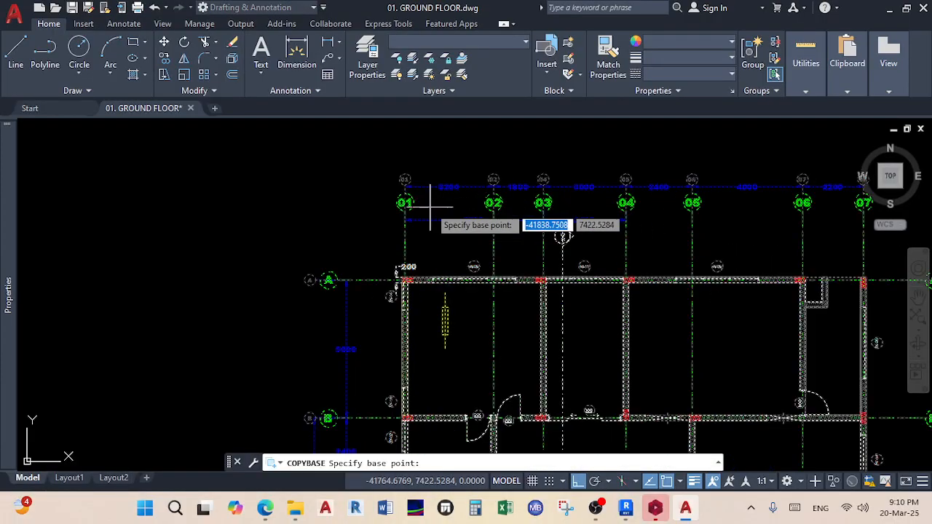
left_click(316, 225)
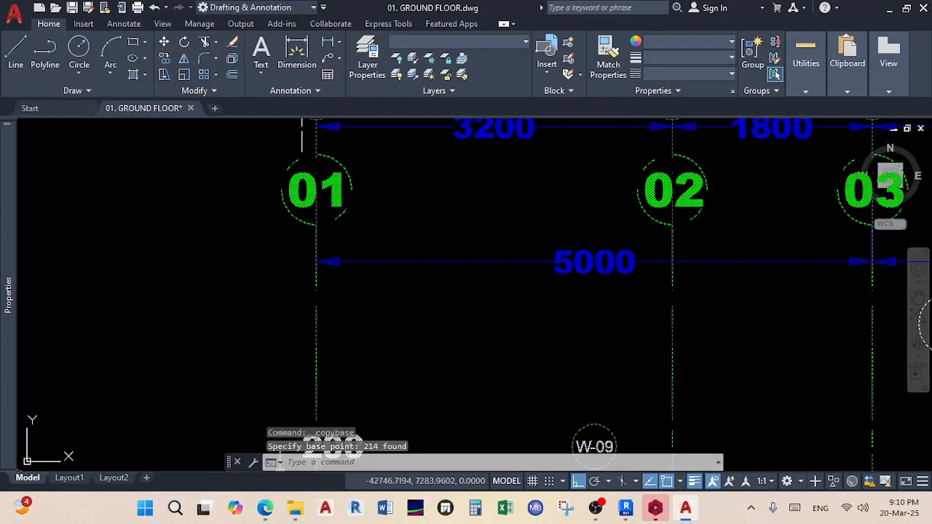
- Create a new blank drawing and paste the copied ground floor plan near the origin
left_click(215, 108)
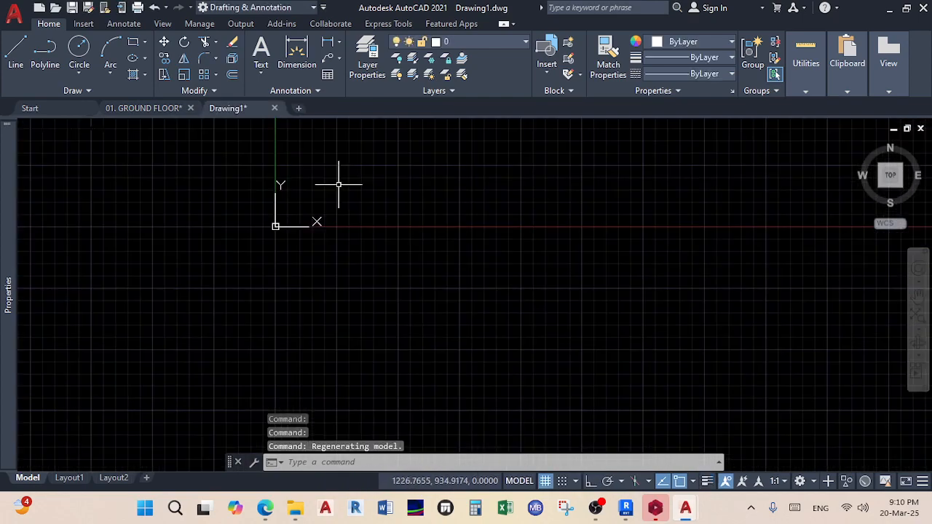
right_click(353, 166)
mouse_move(515, 201)
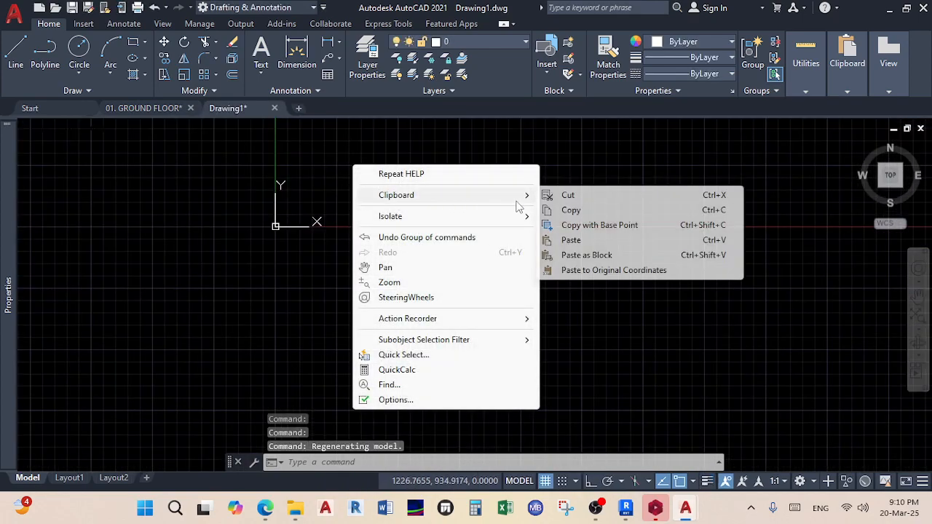
left_click(576, 240)
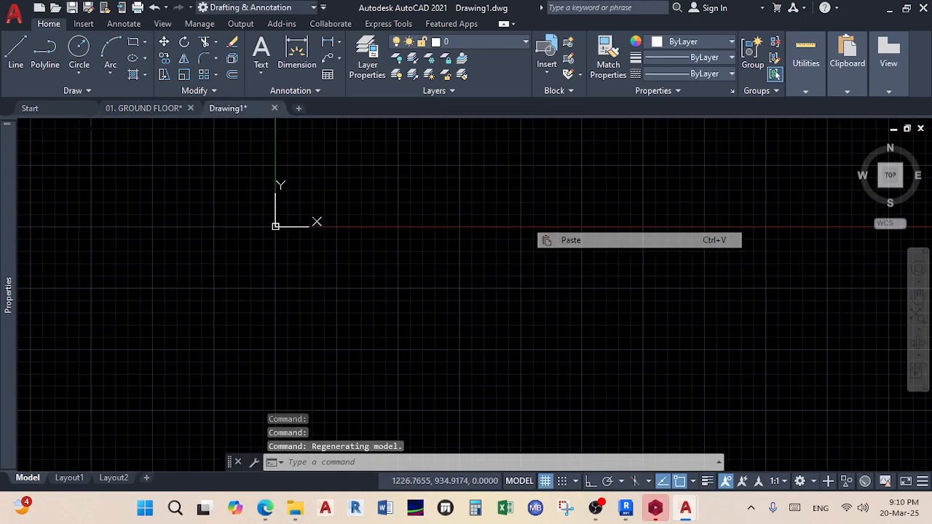
left_click(450, 170)
scroll(452, 172, "down", 5)
scroll(562, 242, "up", 2)
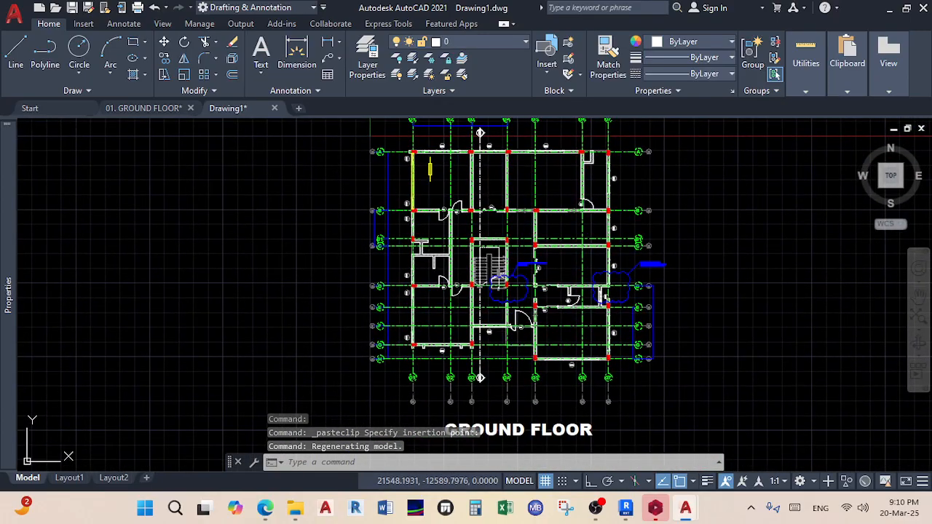
- Save the new drawing as "For Revit Import" in the 01. Architect's Drawings folder
scroll(509, 291, "up", 3)
scroll(490, 279, "down", 3)
middle_click_drag(511, 211, 512, 291)
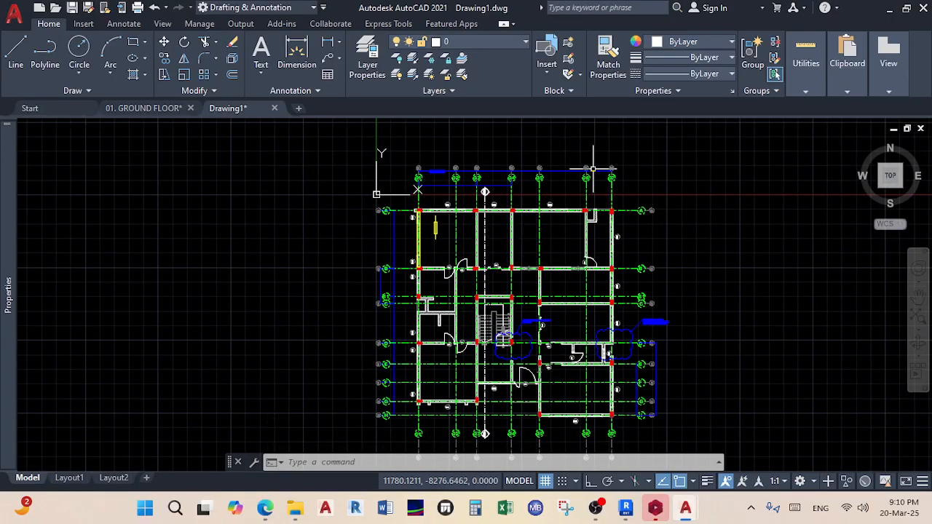
left_click(86, 9)
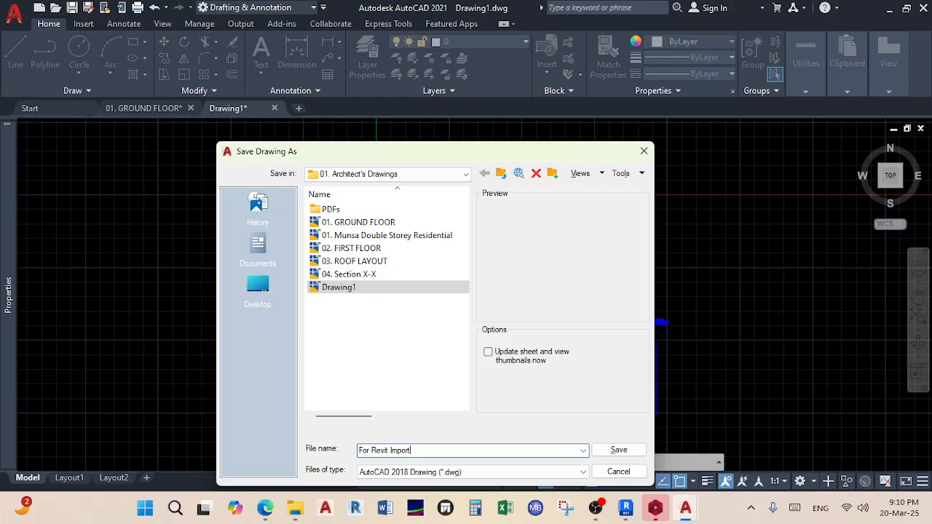
key("Return")
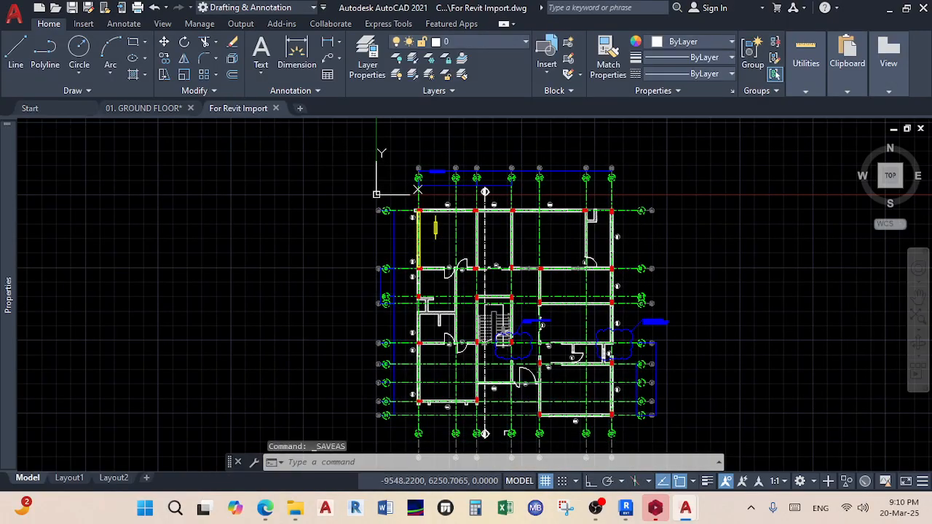
- Switch to Revit in a maximized window, open the L1 - Structural plan and close the L1 - Architectural view
left_click(625, 508)
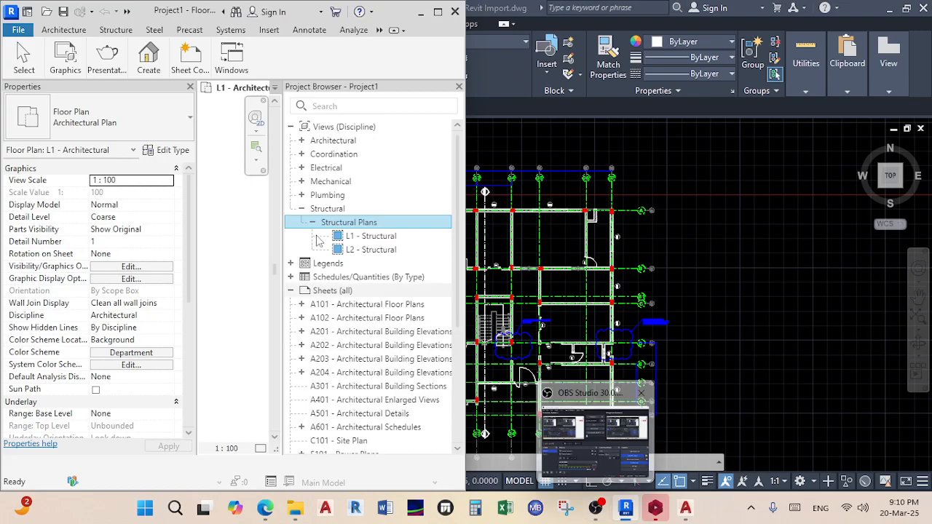
left_click(439, 11)
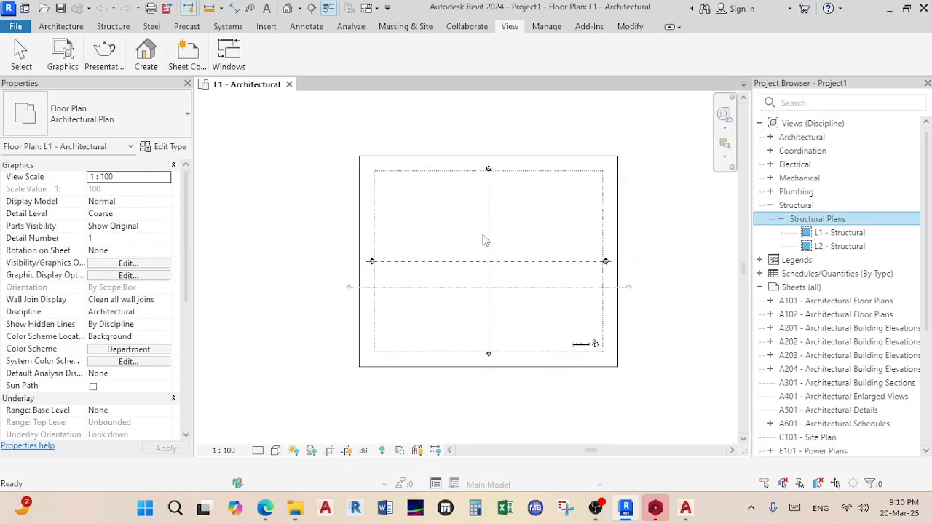
double_click(845, 233)
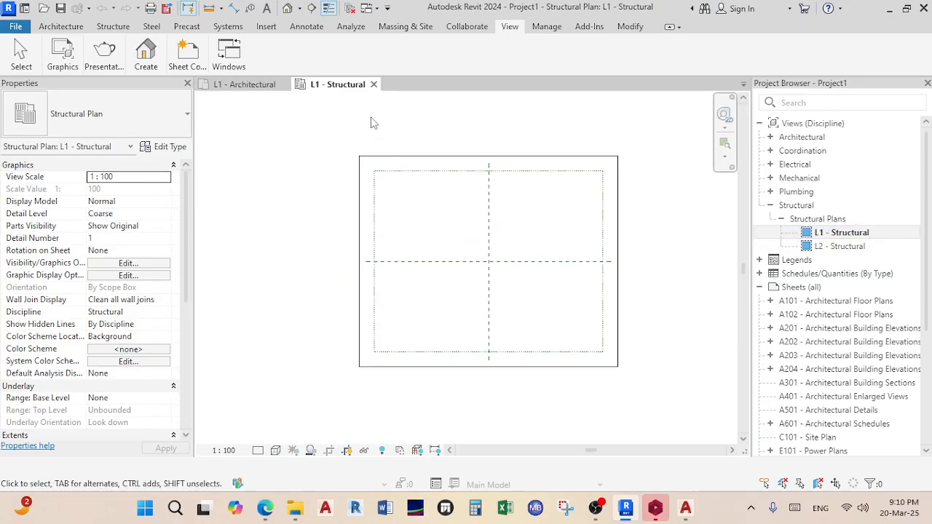
left_click(276, 85)
left_click(288, 85)
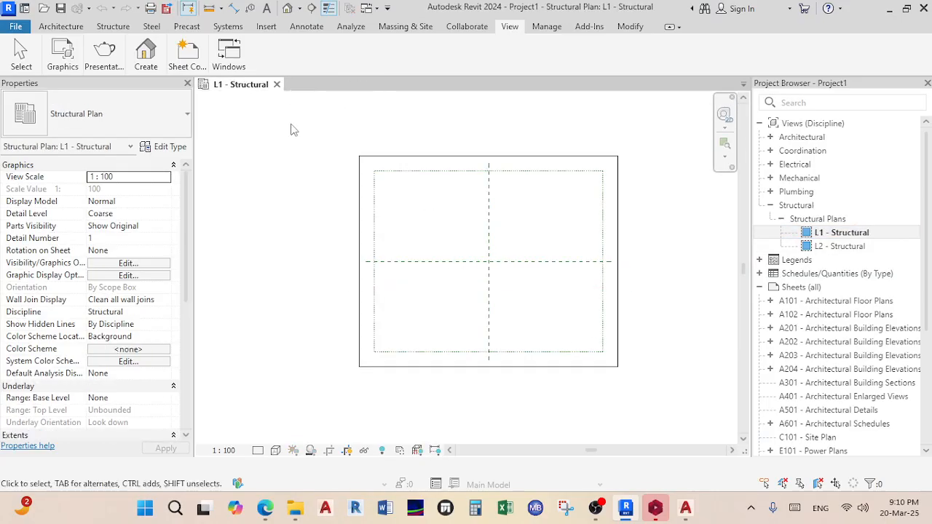
- Restore the fully expanded ribbon with the insert, link and import commands showing
scroll(510, 211, "up", 1)
left_click(223, 51)
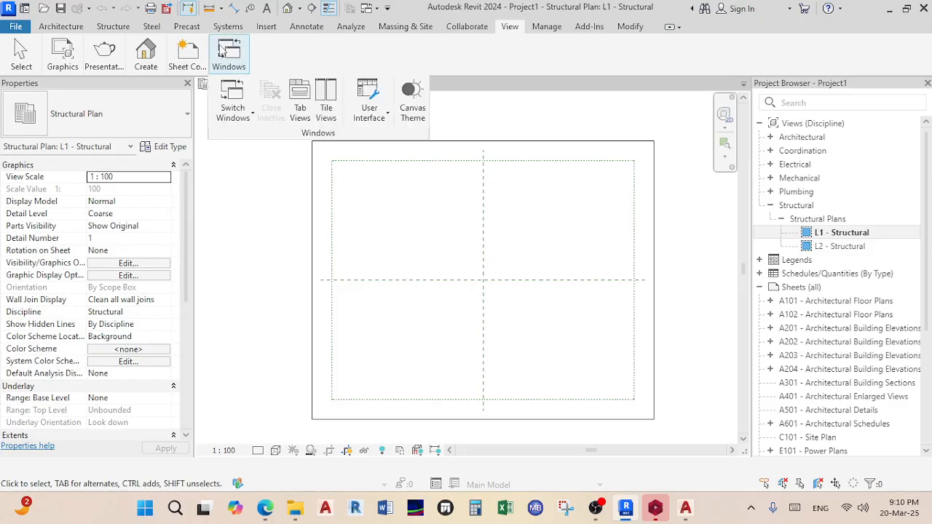
left_click(267, 27)
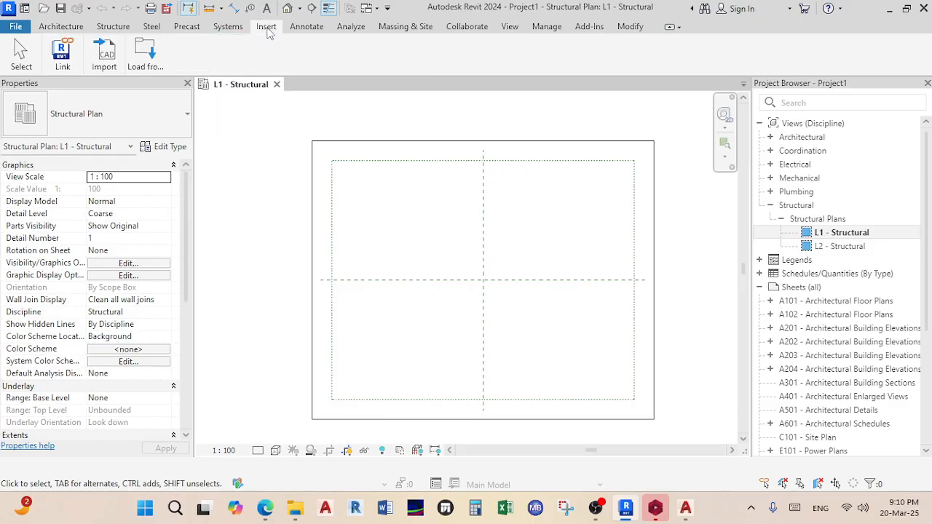
left_click(139, 66)
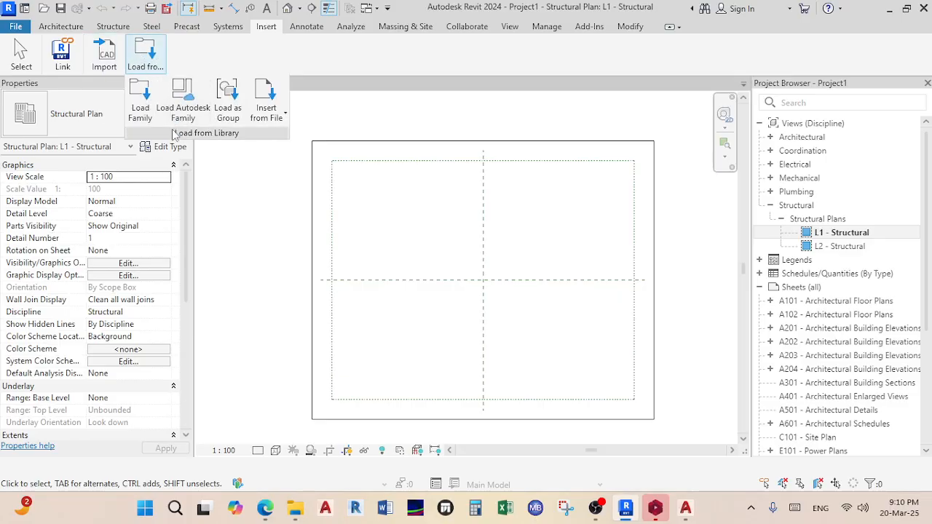
left_click(670, 30)
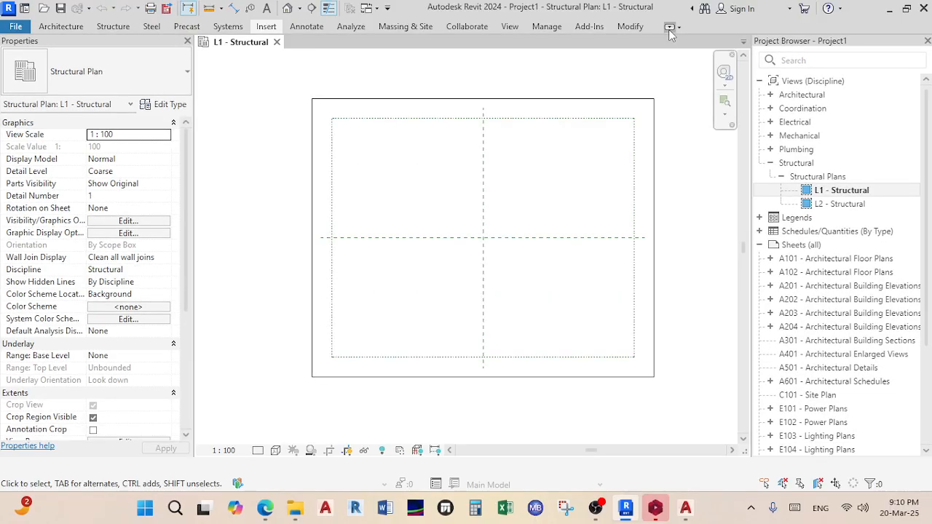
left_click(670, 30)
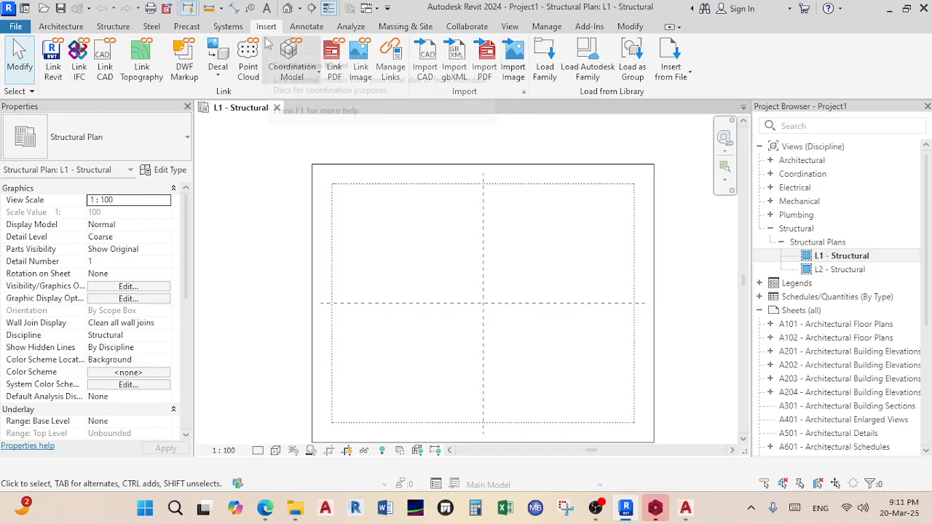
- Switch to the Teams meeting in Edge, admit the participant waiting in the lobby, and return to Revit
mouse_move(263, 510)
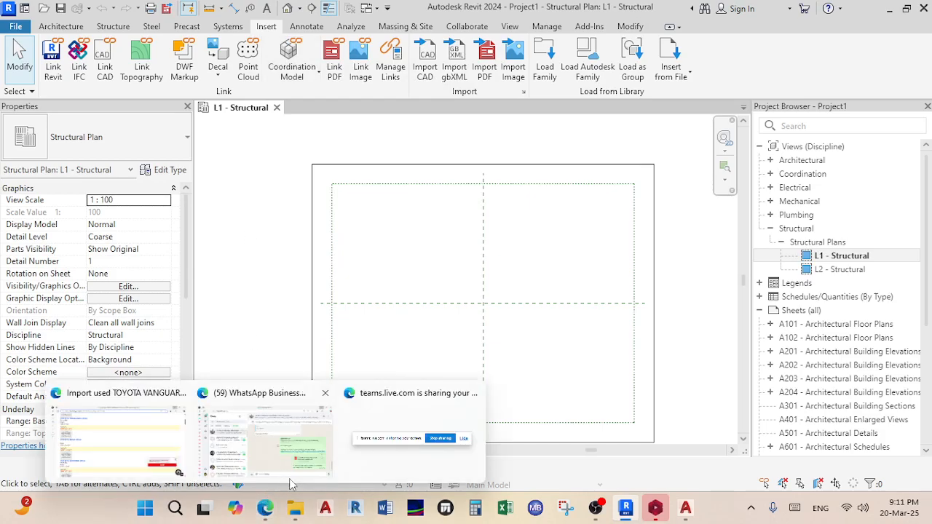
left_click(378, 466)
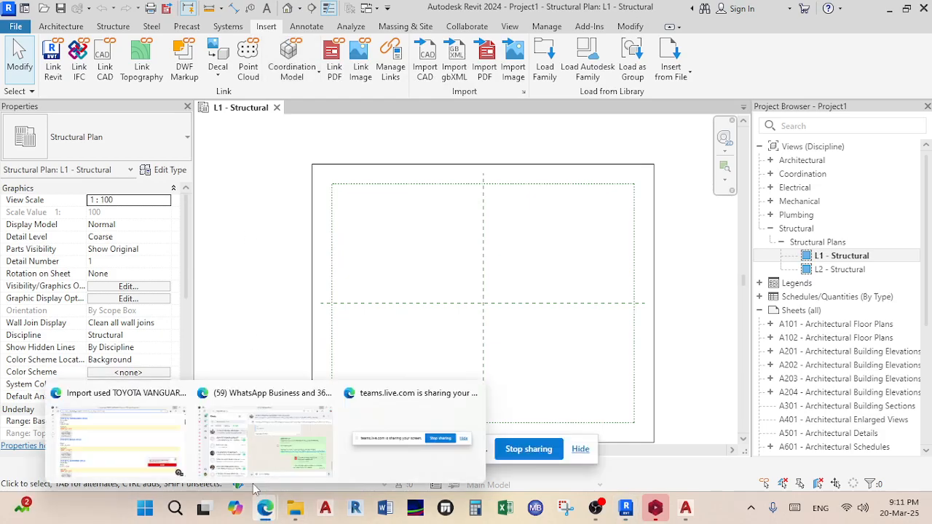
left_click(246, 460)
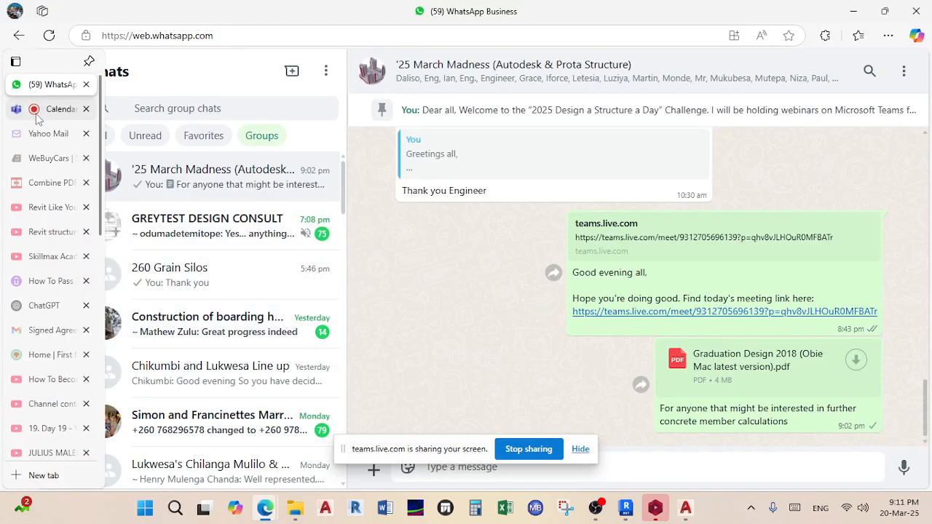
left_click(22, 109)
left_click(553, 192)
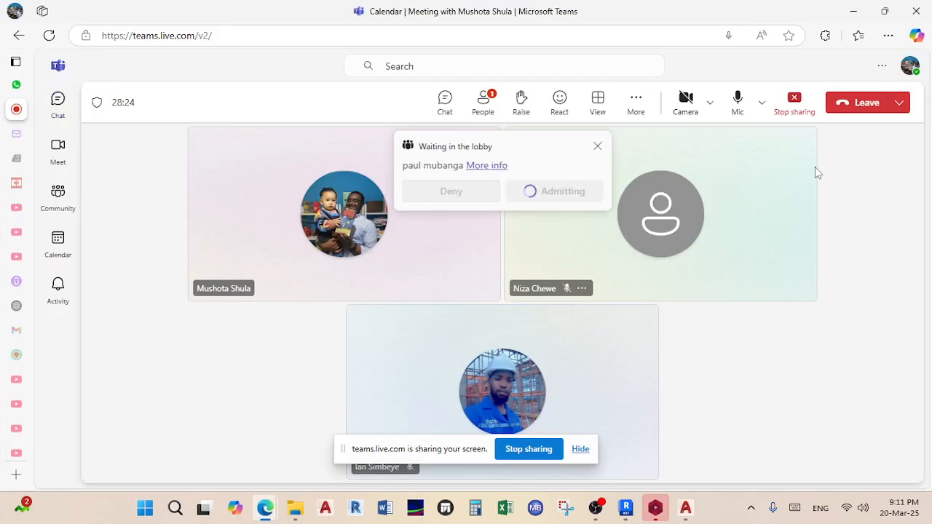
left_click(581, 450)
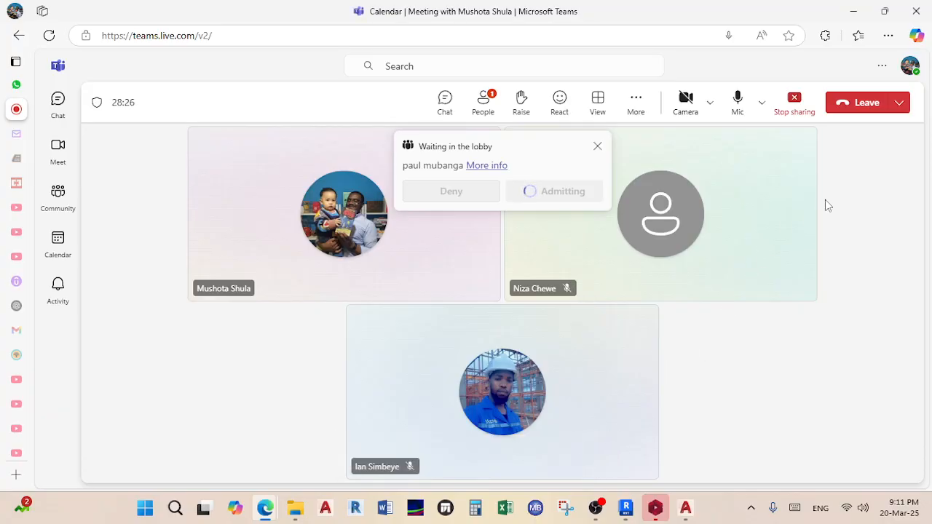
left_click(854, 11)
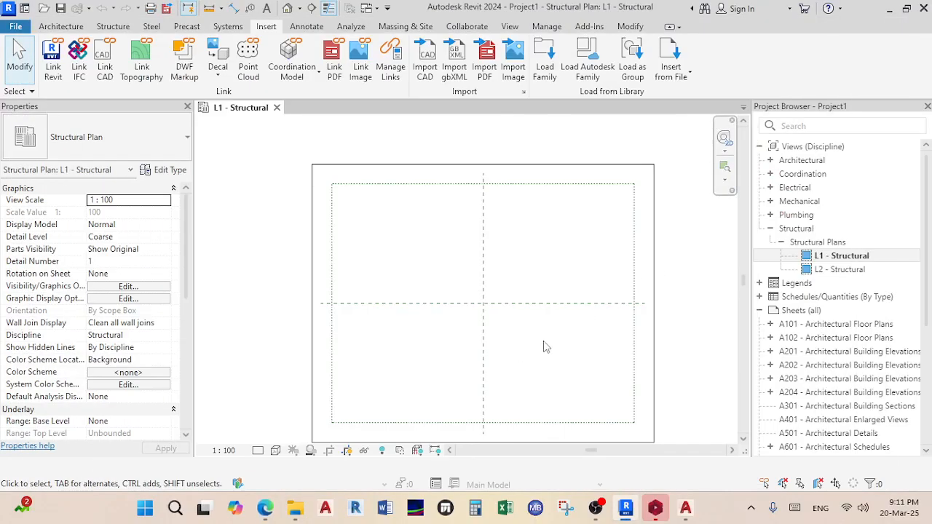
- Start a CAD import and choose For Revit Import.dwg from the 31 Days Challenge project's 01. Architect's Drawings folder
middle_click_drag(544, 346, 530, 310)
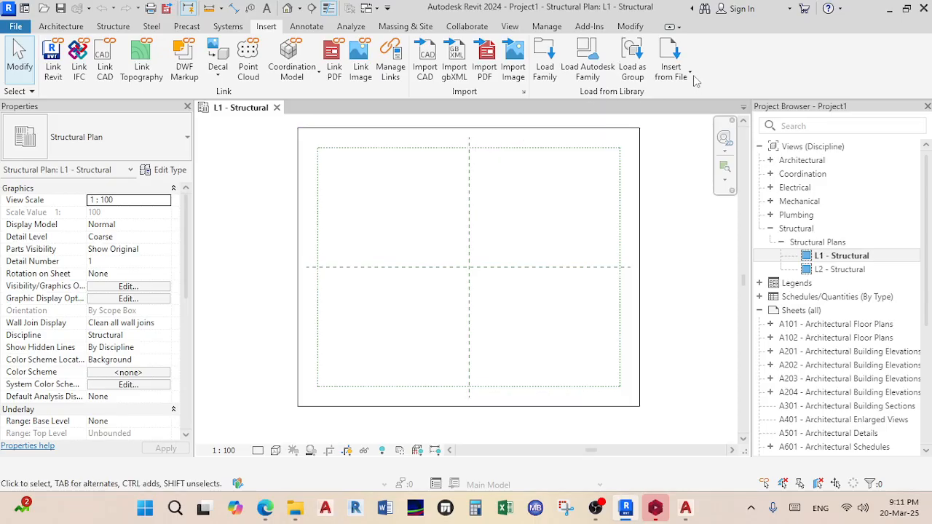
left_click(426, 72)
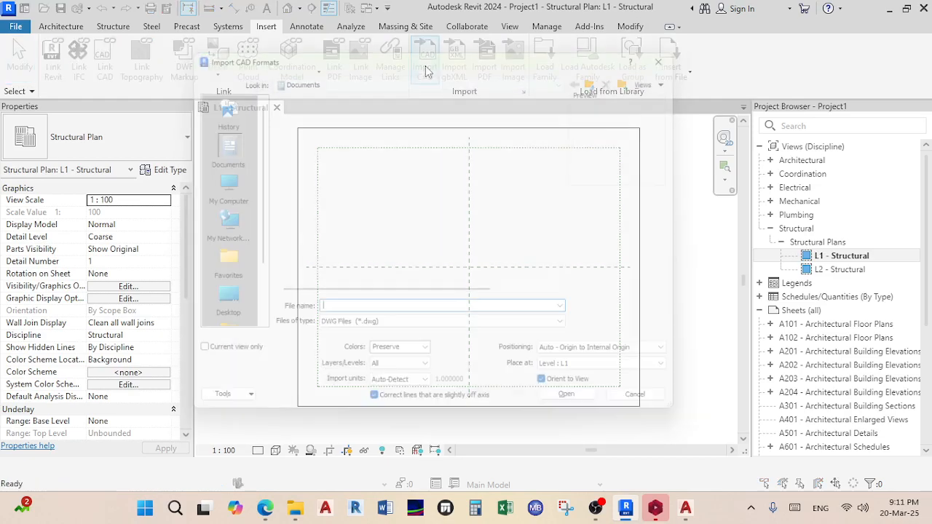
scroll(212, 294, "down", 2)
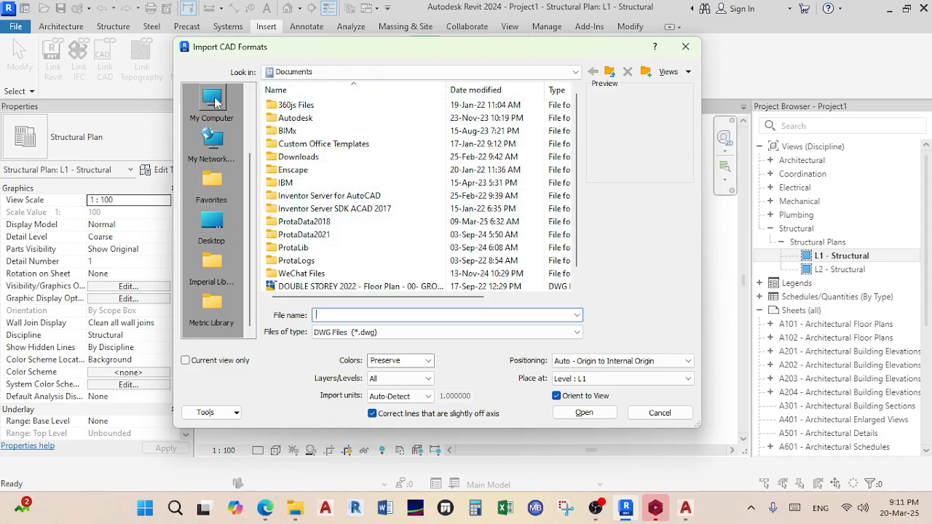
left_click(217, 232)
scroll(284, 226, "down", 7)
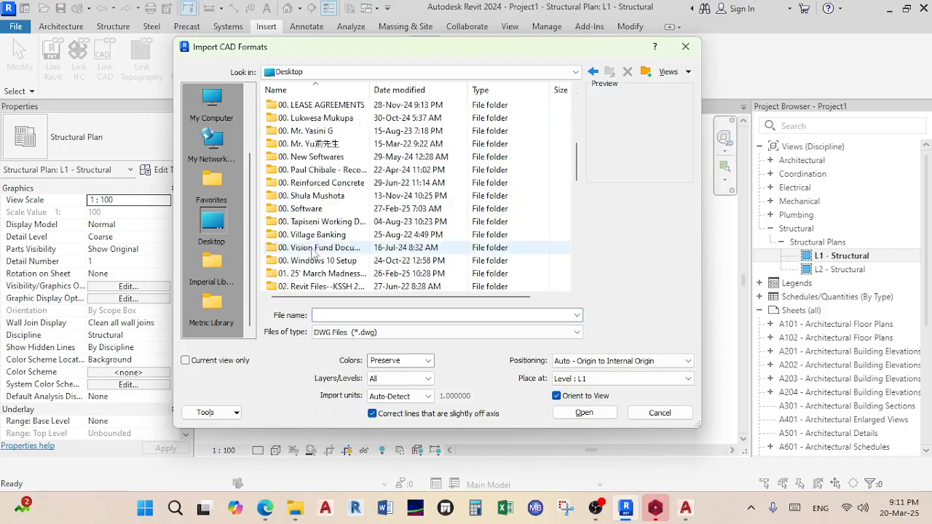
double_click(310, 279)
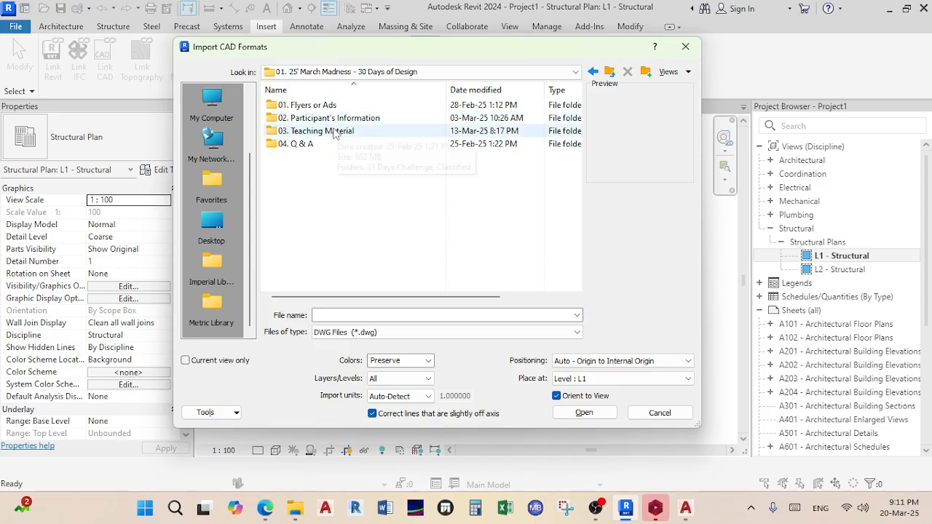
double_click(341, 130)
double_click(331, 106)
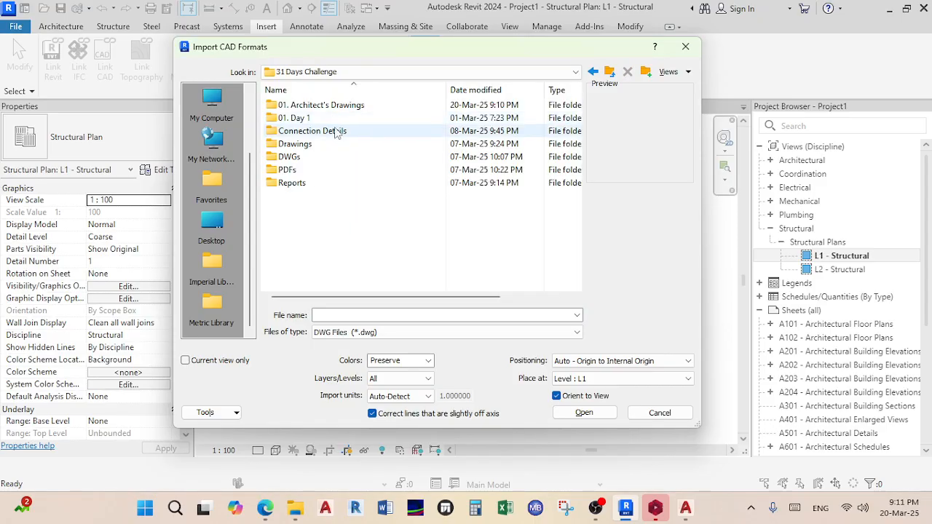
double_click(337, 107)
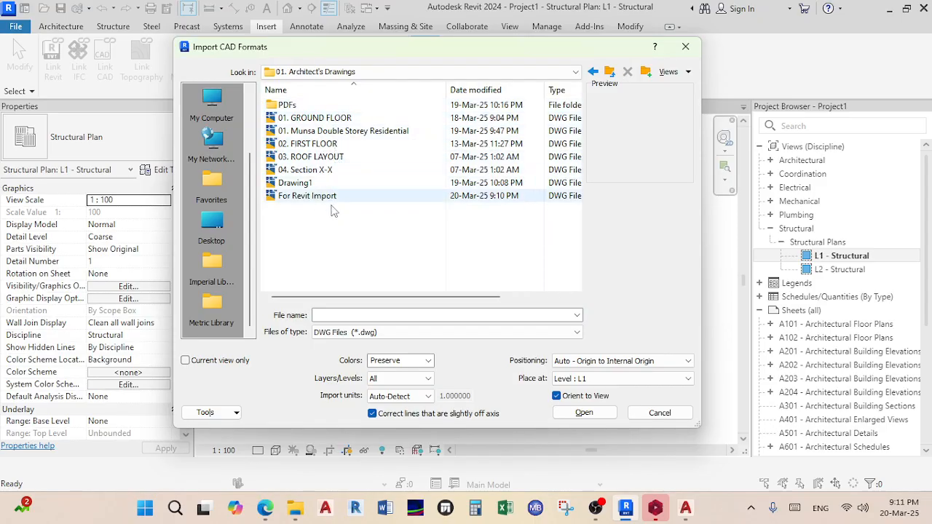
left_click(334, 198)
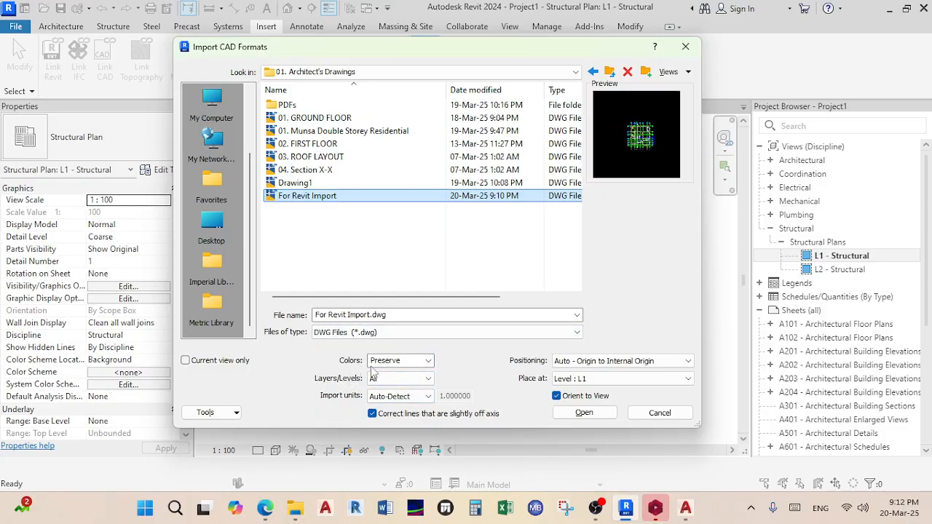
- Import the drawing in millimeters with colors preserved, positioned Auto - Origin to Internal Origin on level L1
left_click(428, 360)
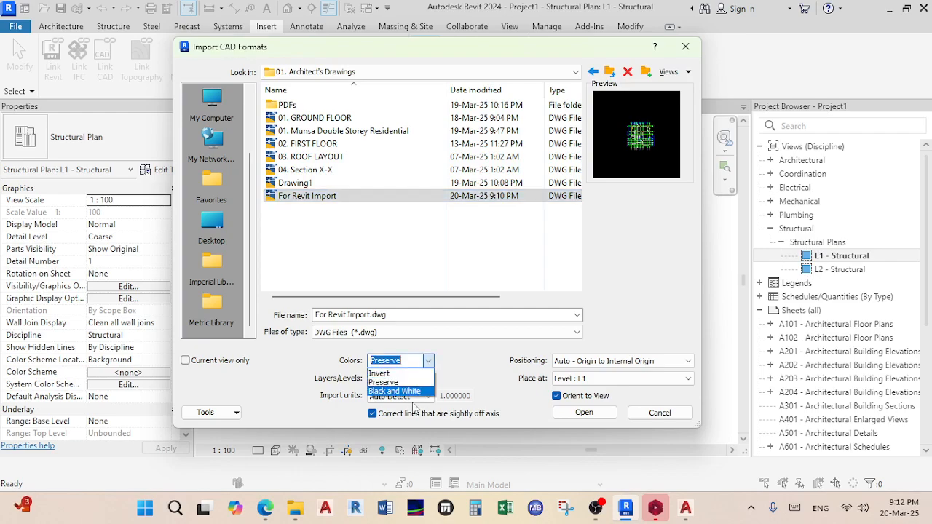
left_click(429, 363)
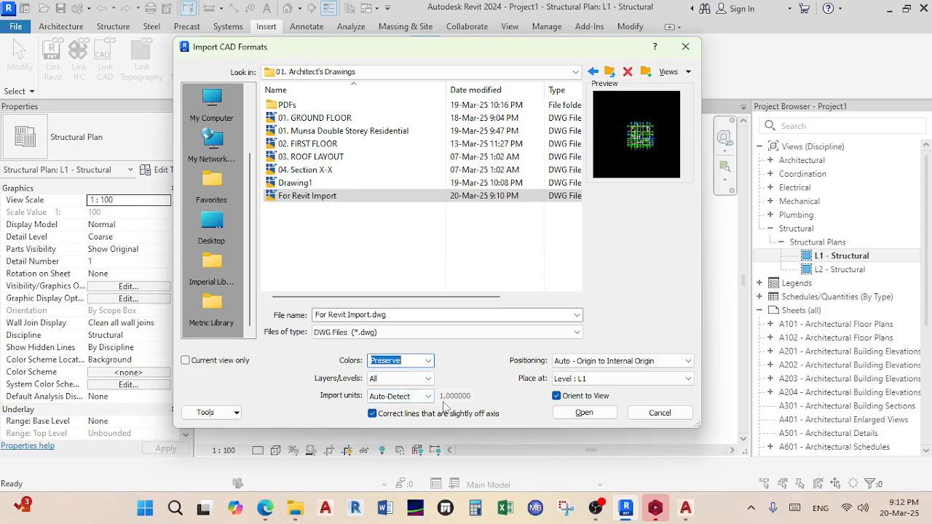
left_click(430, 397)
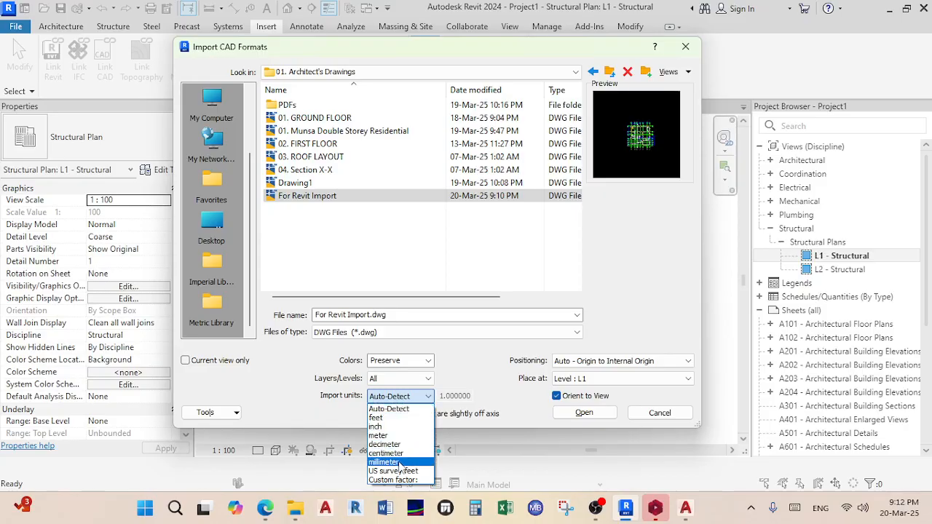
left_click(399, 463)
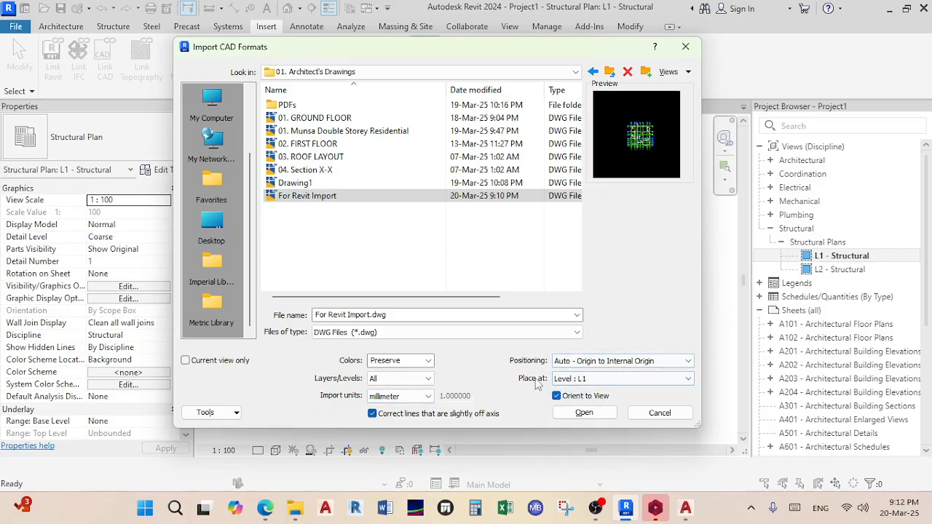
left_click(586, 413)
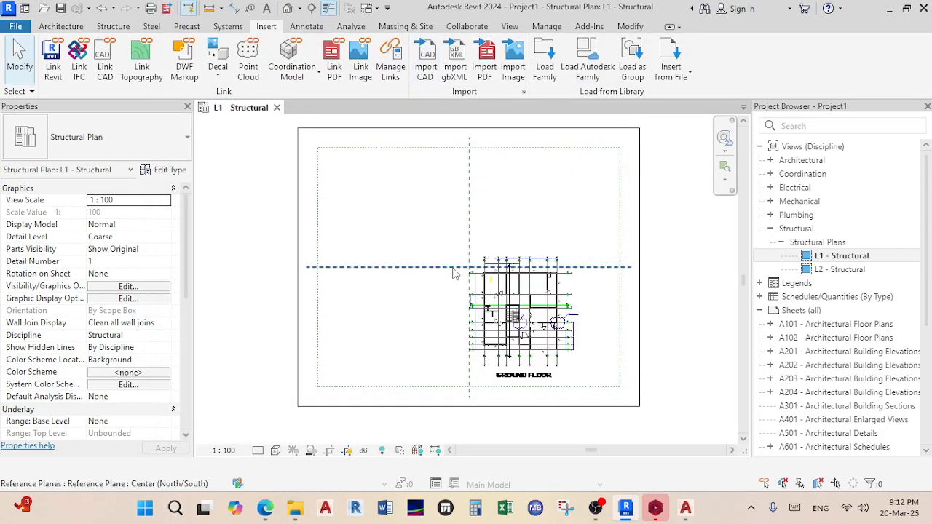
- Examine the imported ground floor plan's grids, walls and pin, and its position relative to the reference planes
scroll(503, 295, "up", 3)
scroll(608, 295, "up", 2)
left_click(601, 284)
scroll(591, 263, "up", 3)
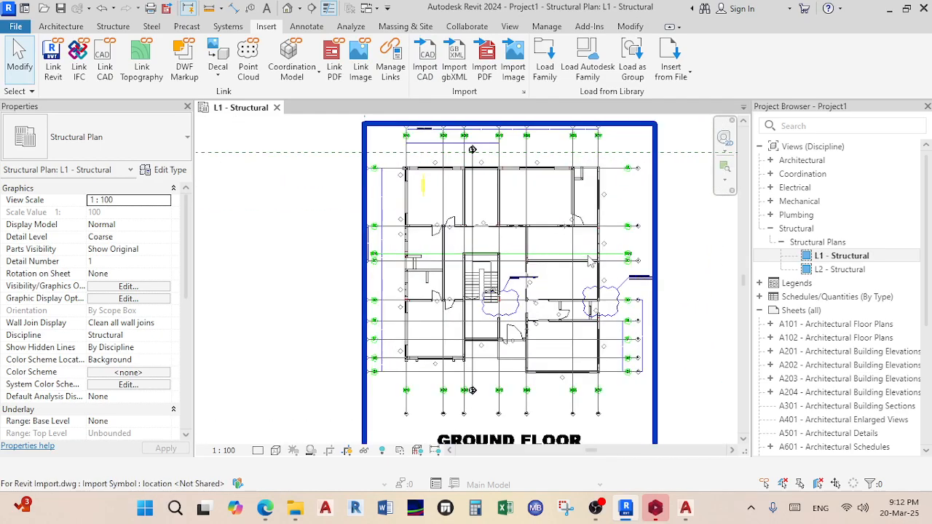
scroll(591, 262, "down", 2)
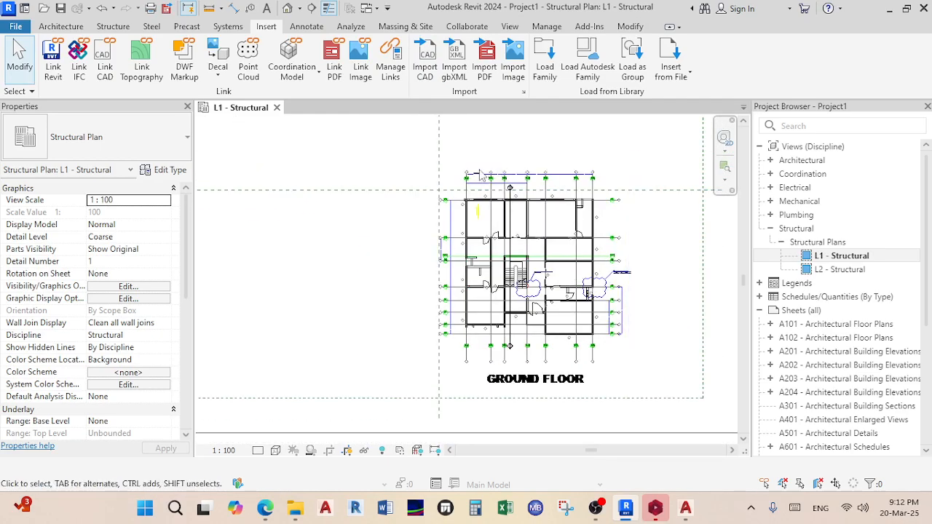
left_click(480, 175)
middle_click_drag(479, 176, 489, 234)
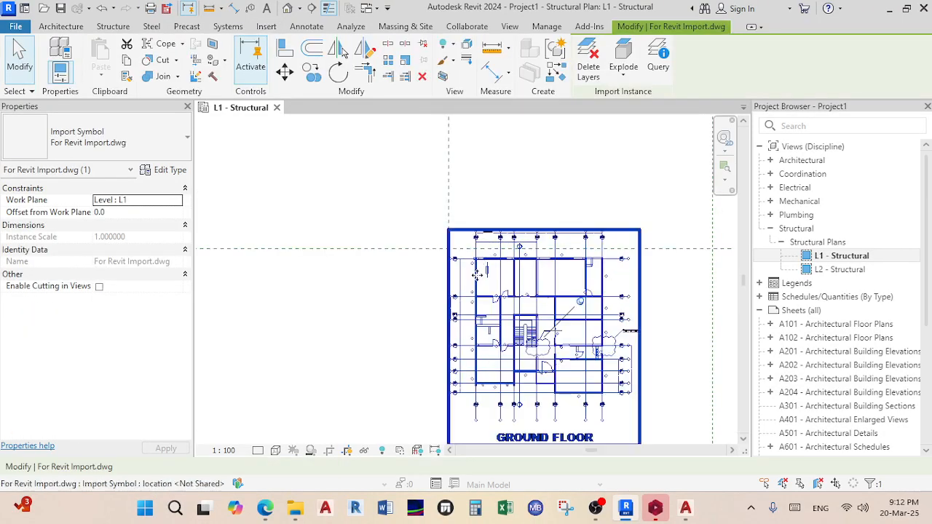
scroll(569, 312, "up", 2)
scroll(587, 314, "up", 5)
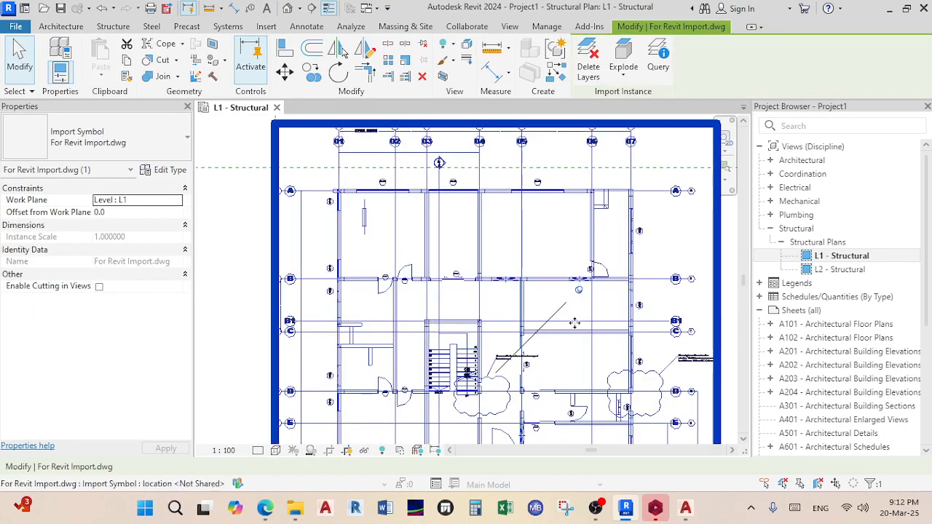
scroll(414, 284, "up", 5)
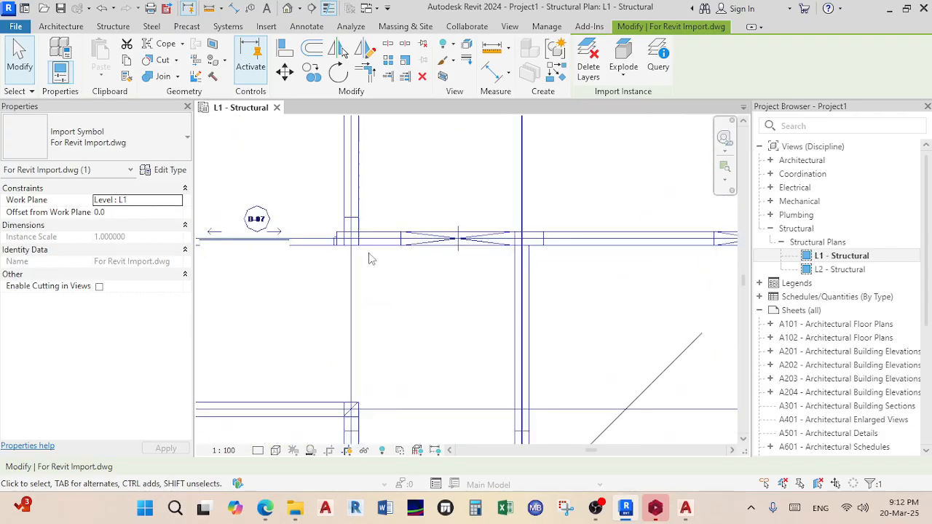
scroll(347, 211, "down", 5)
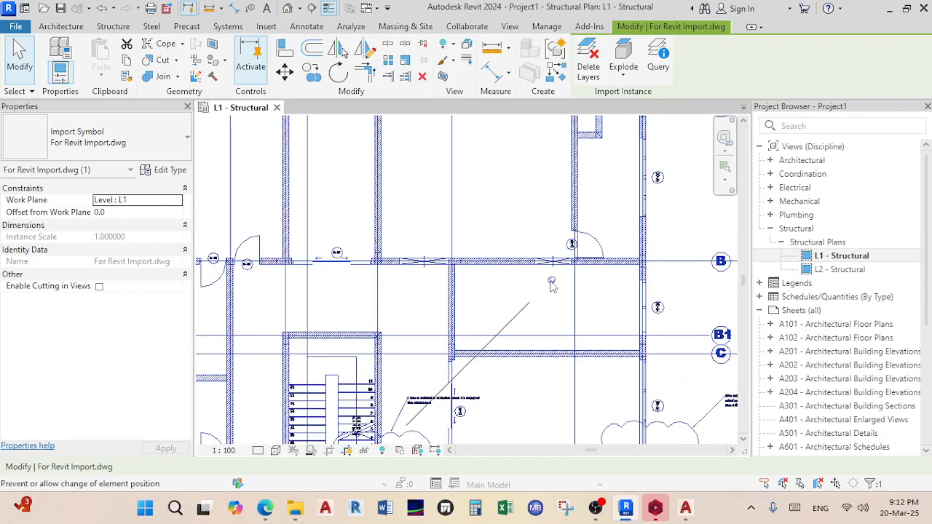
scroll(551, 285, "down", 3)
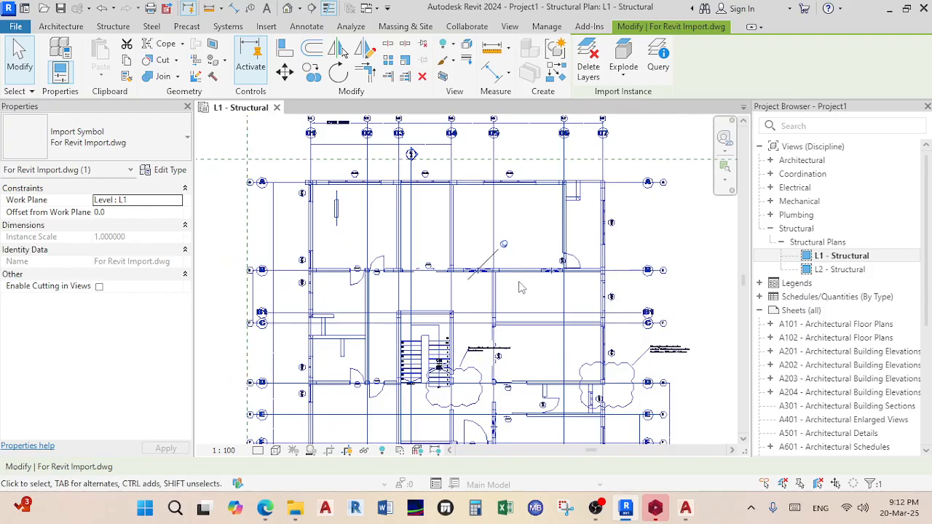
scroll(512, 284, "down", 3)
scroll(492, 303, "up", 1)
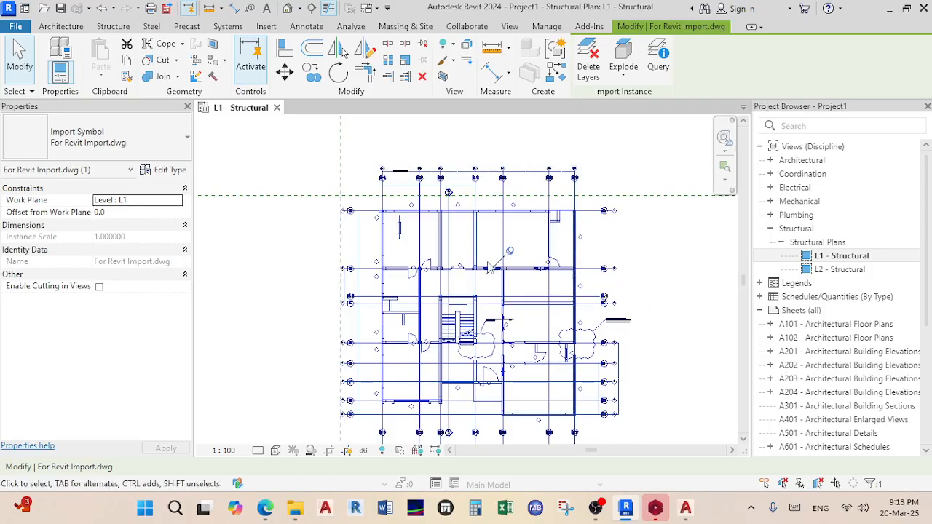
scroll(462, 291, "down", 3)
middle_click_drag(485, 314, 597, 387)
left_click_drag(520, 312, 481, 281)
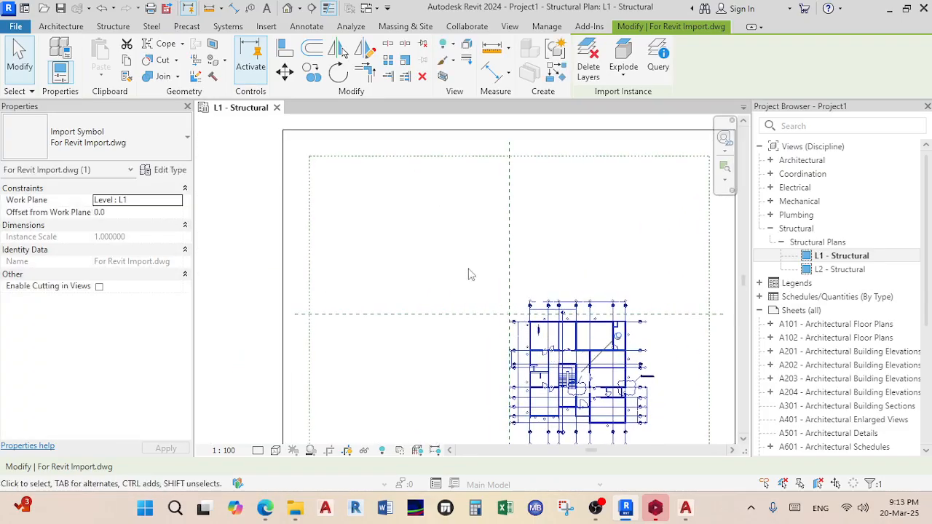
key("Escape")
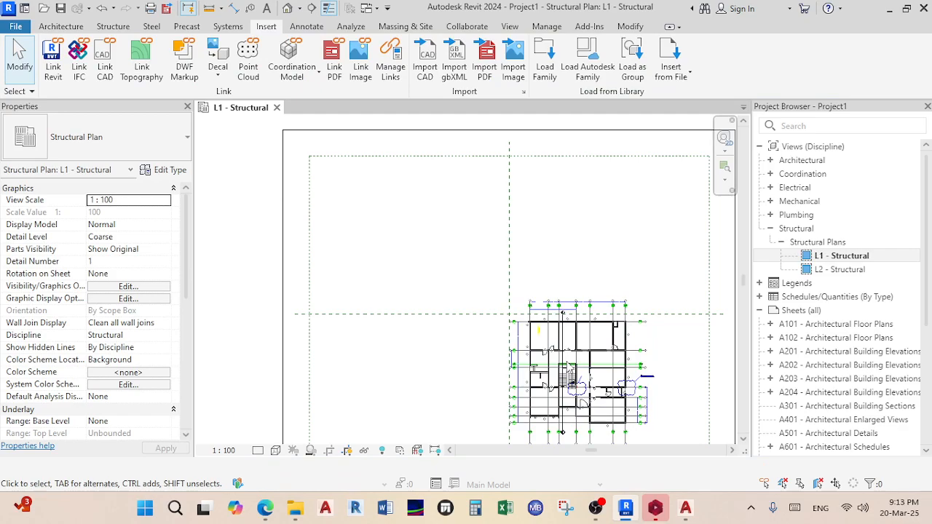
left_click(537, 325)
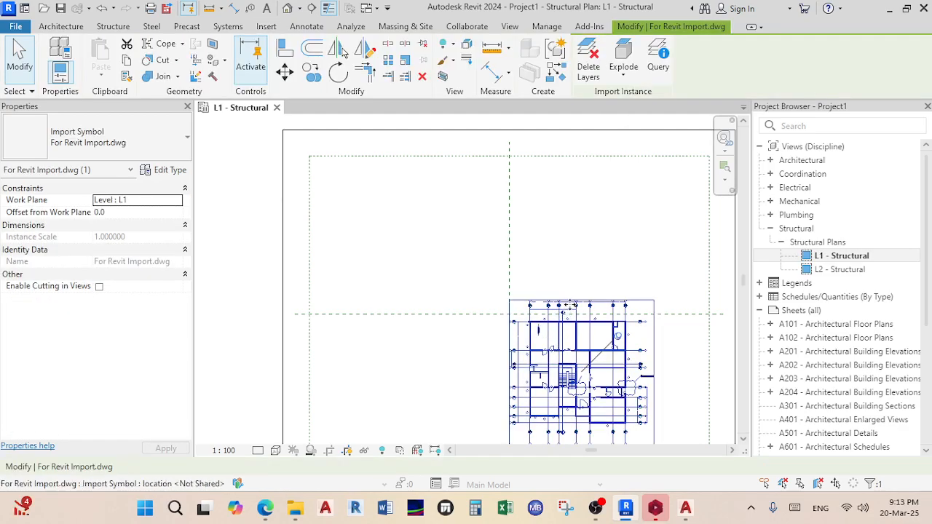
key("Escape")
left_click(613, 307)
key("Escape")
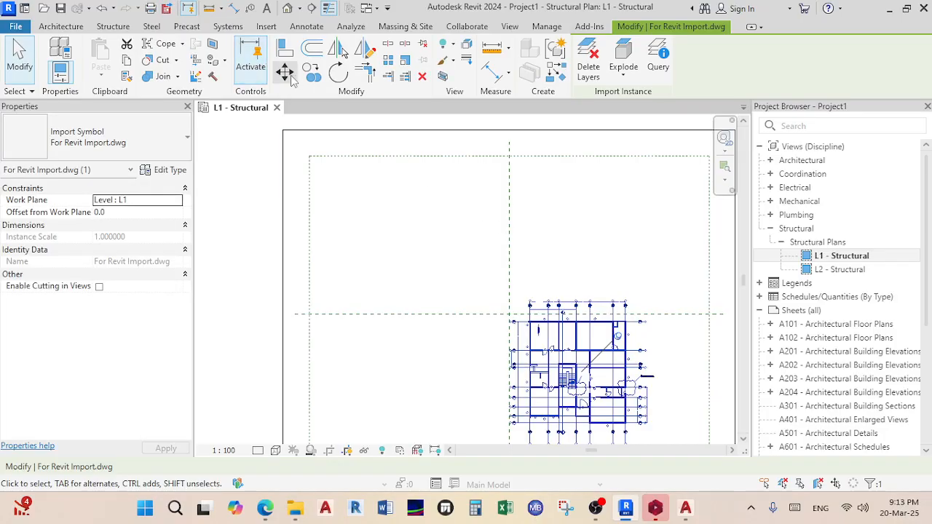
key("m")
key("v")
left_click(509, 314)
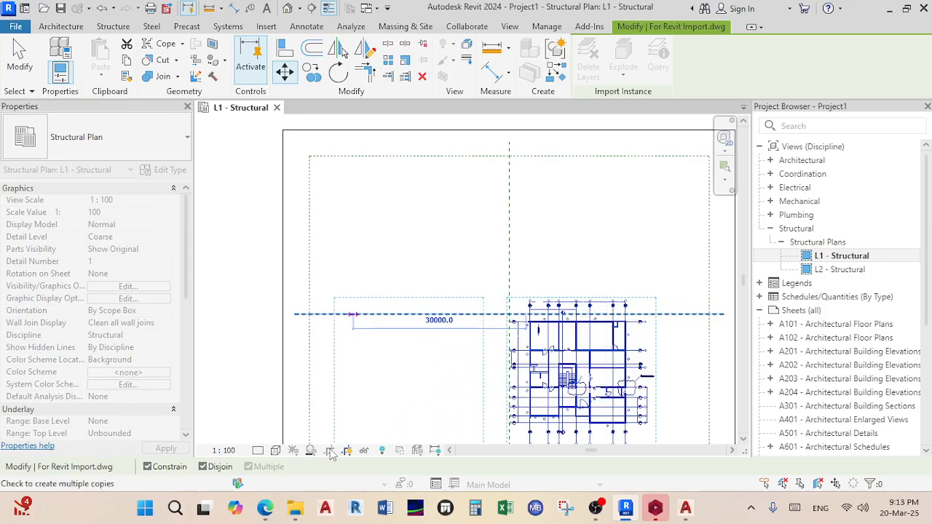
key("Escape")
key("Escape")
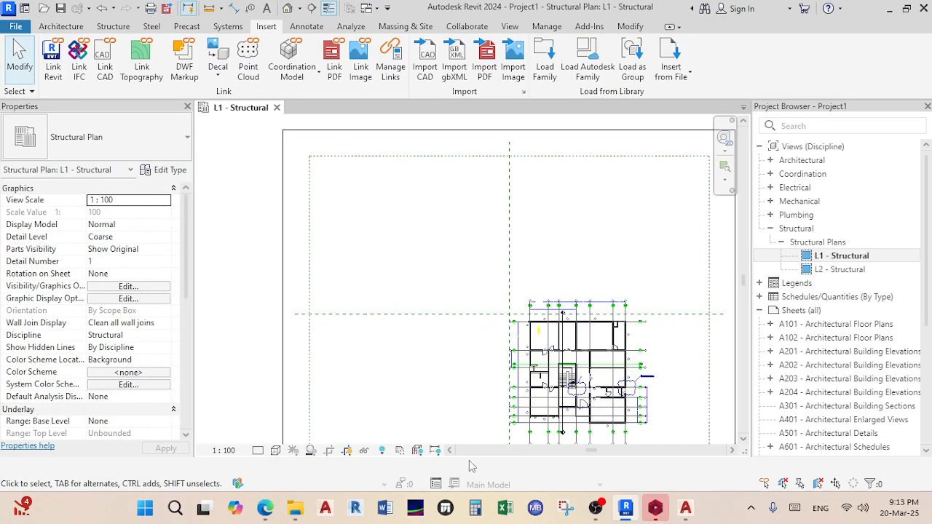
- Select the imported ground floor drawing and dock the options bar above the drawing area
left_click(530, 416)
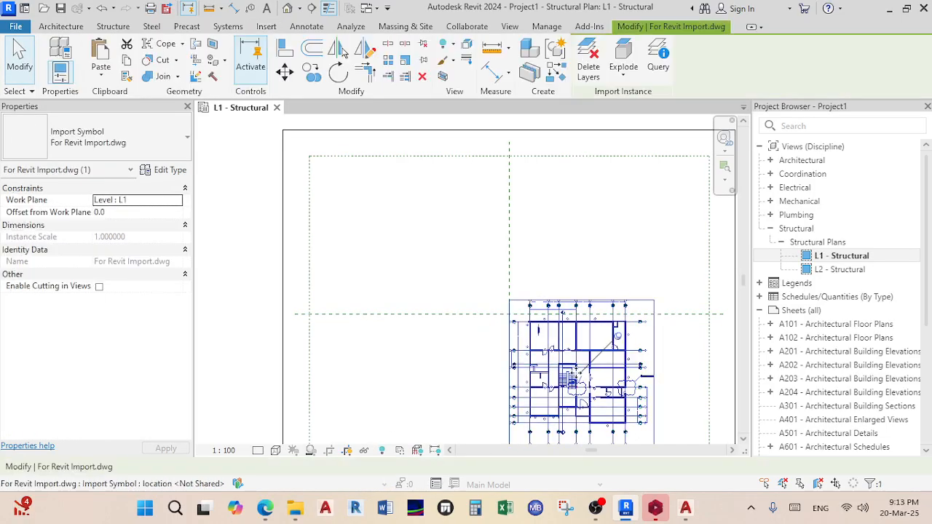
right_click(484, 469)
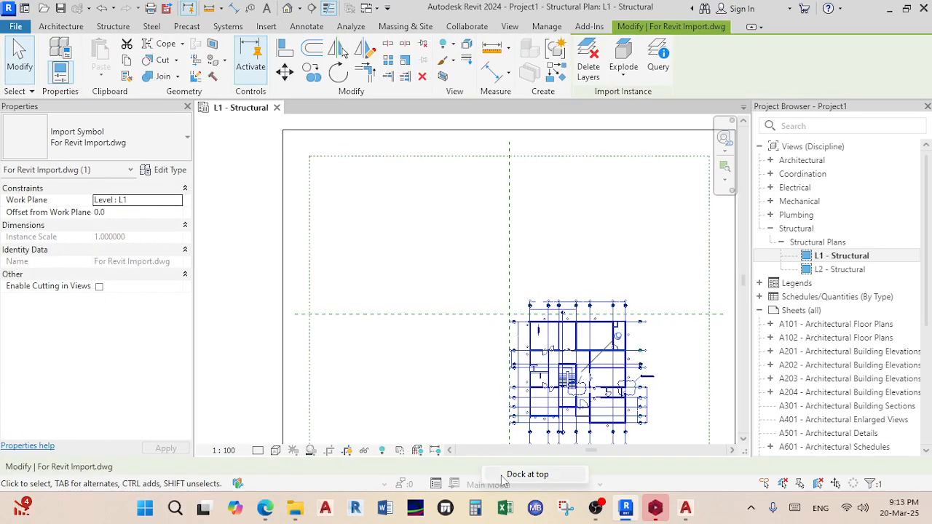
left_click(511, 477)
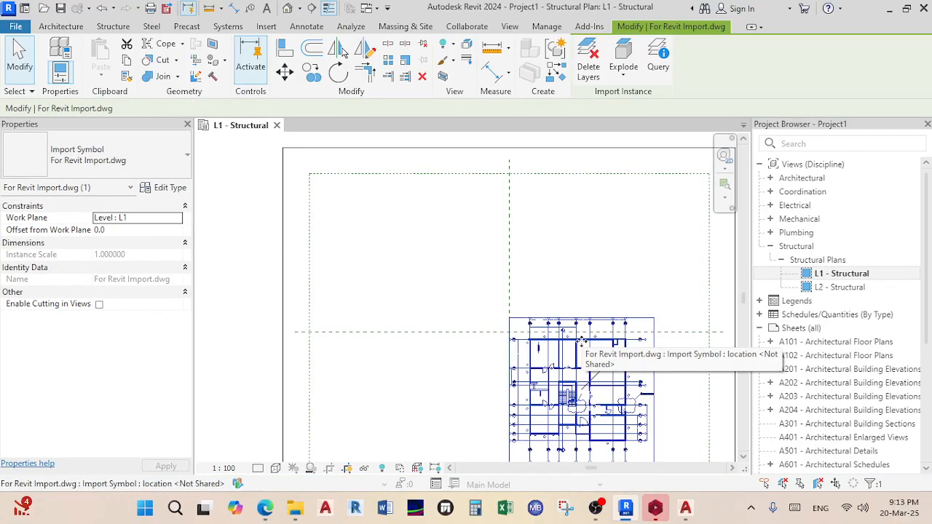
- Move the imported drawing with Constrain turned off so the ground floor plan lies over the intersection of the reference planes
left_click(284, 71)
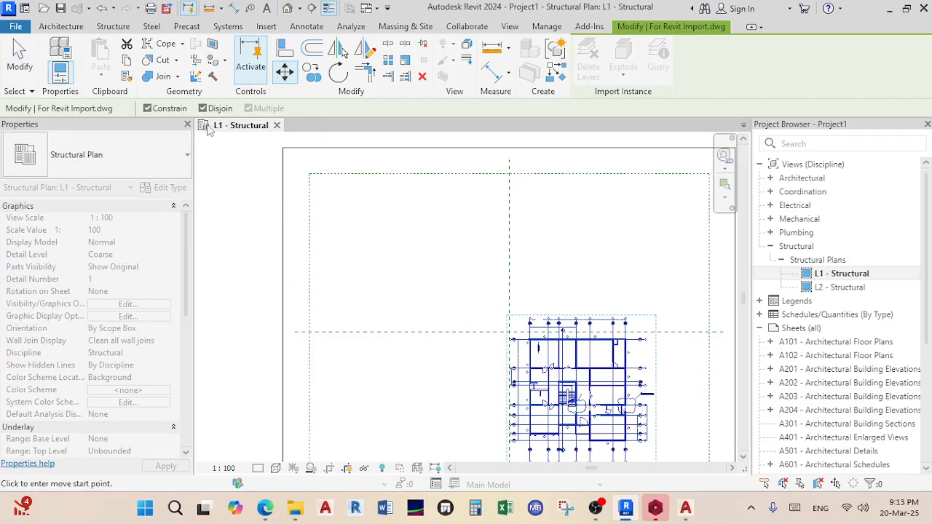
left_click(565, 379)
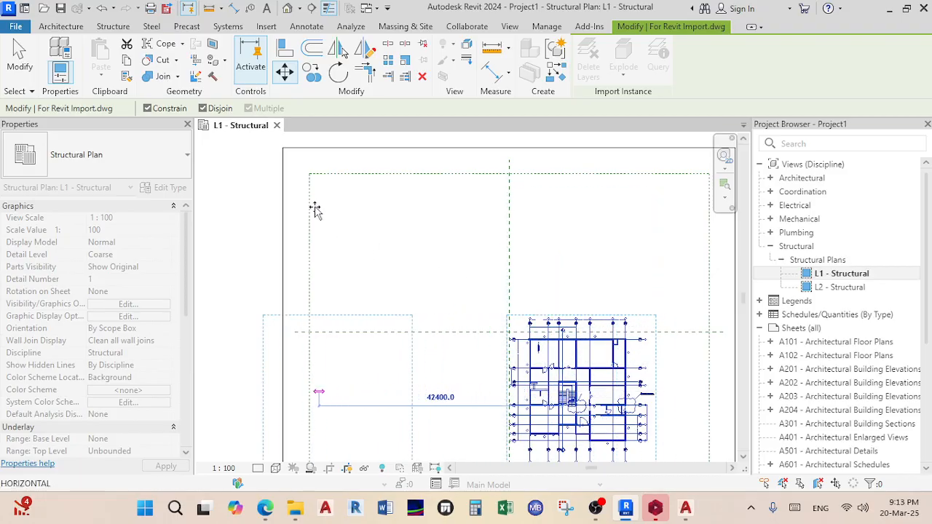
left_click(147, 107)
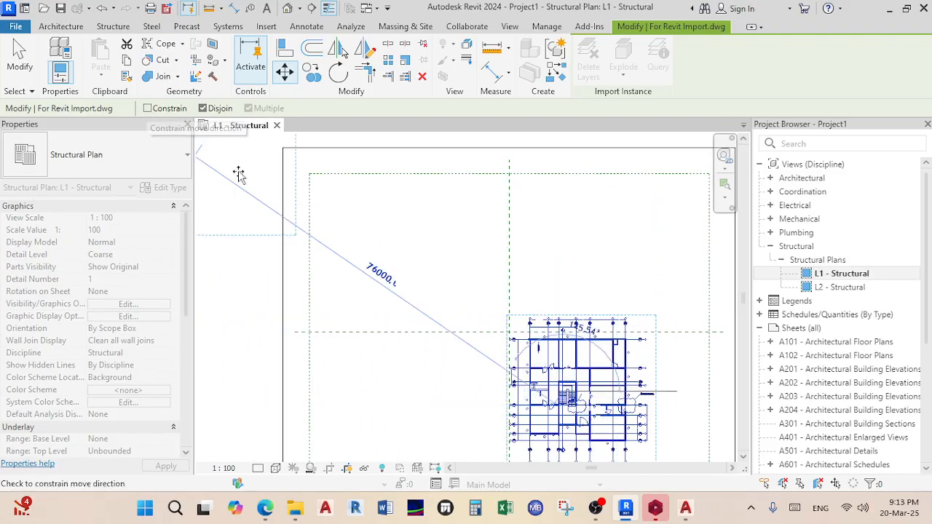
left_click(499, 298)
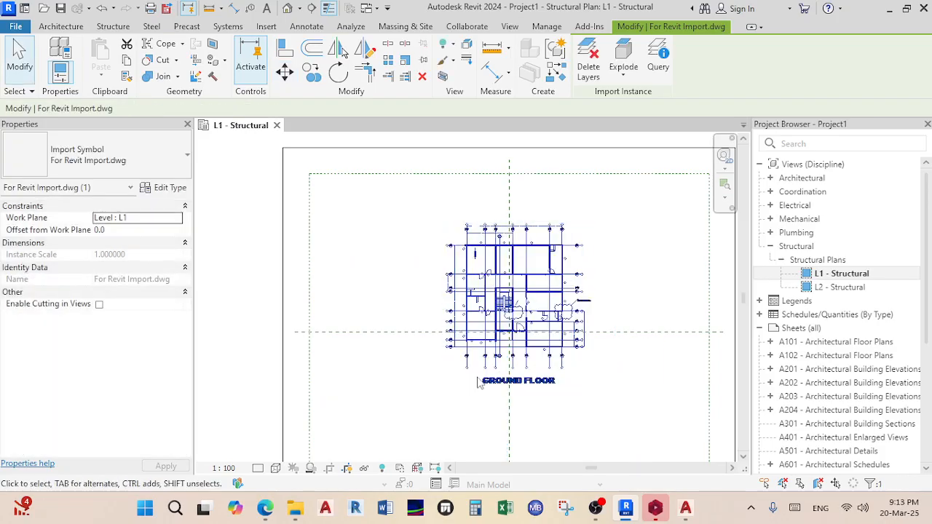
- Place an aligned dimension between grids 01 and 02 above the plan to check the import's scale
scroll(459, 239, "up", 1)
scroll(460, 241, "up", 5)
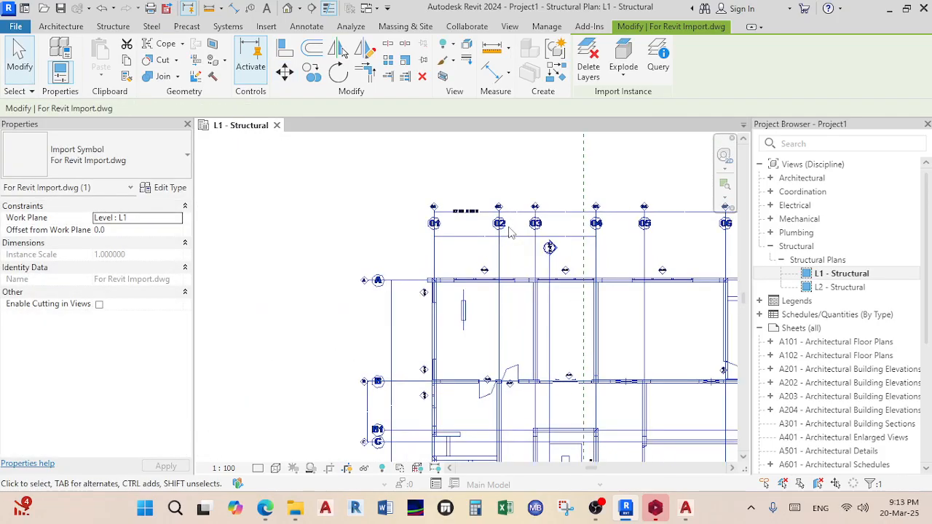
scroll(302, 229, "up", 2)
middle_click_drag(302, 228, 374, 316)
scroll(346, 261, "up", 2)
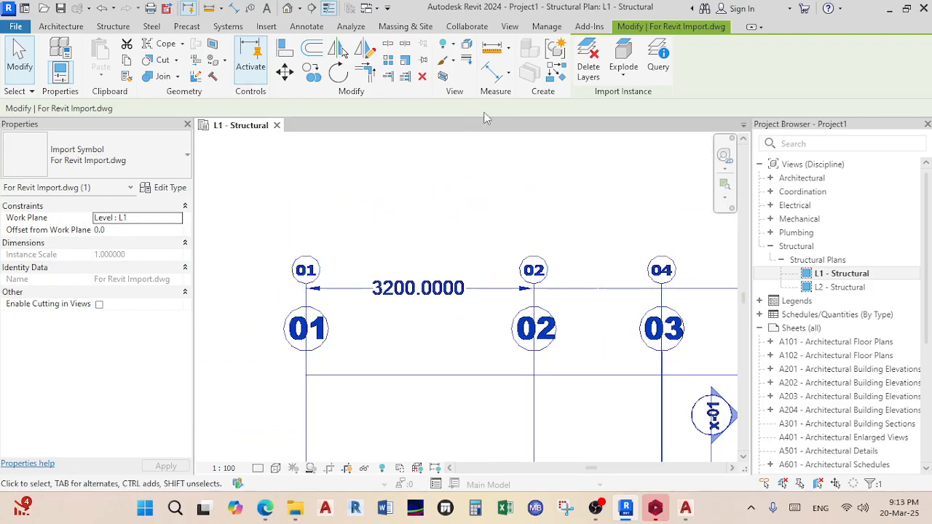
left_click(482, 71)
scroll(539, 306, "up", 3)
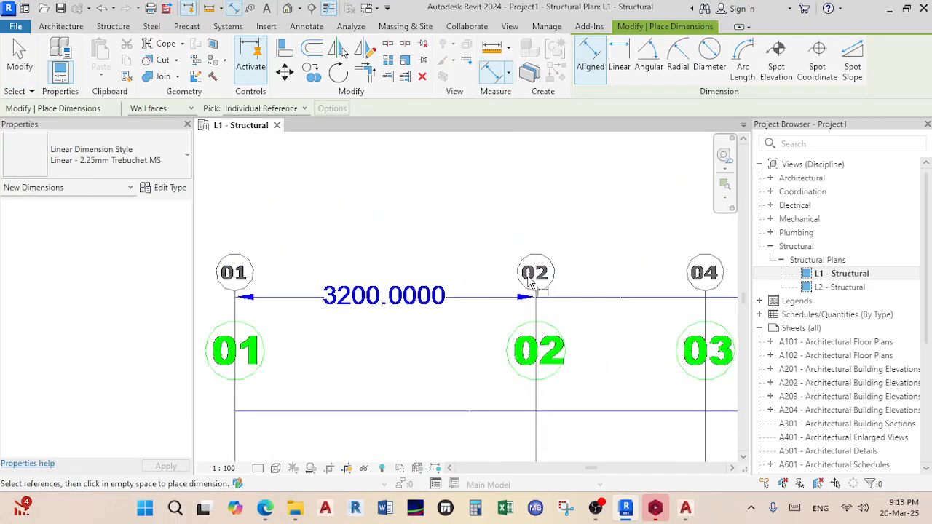
left_click(538, 320)
scroll(537, 314, "down", 2)
scroll(328, 321, "up", 2)
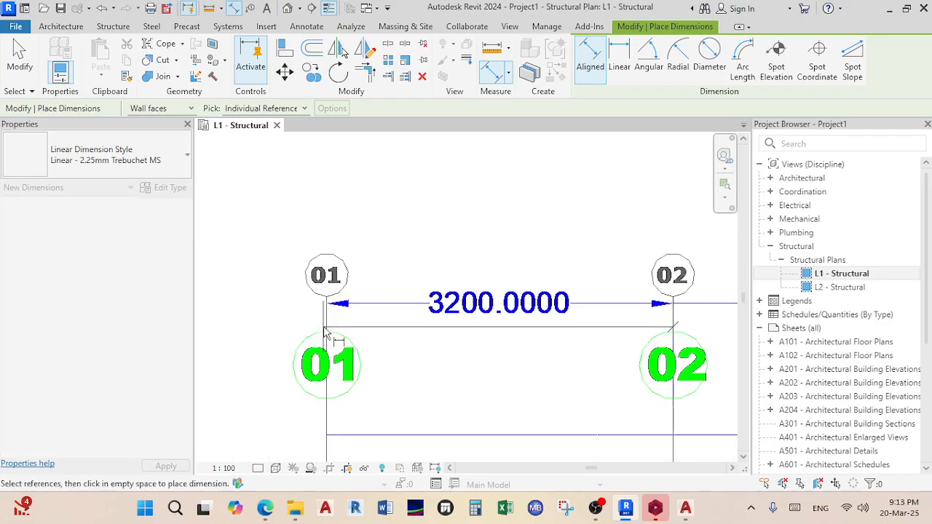
left_click(328, 329)
left_click(488, 264)
right_click(488, 263)
left_click(521, 30)
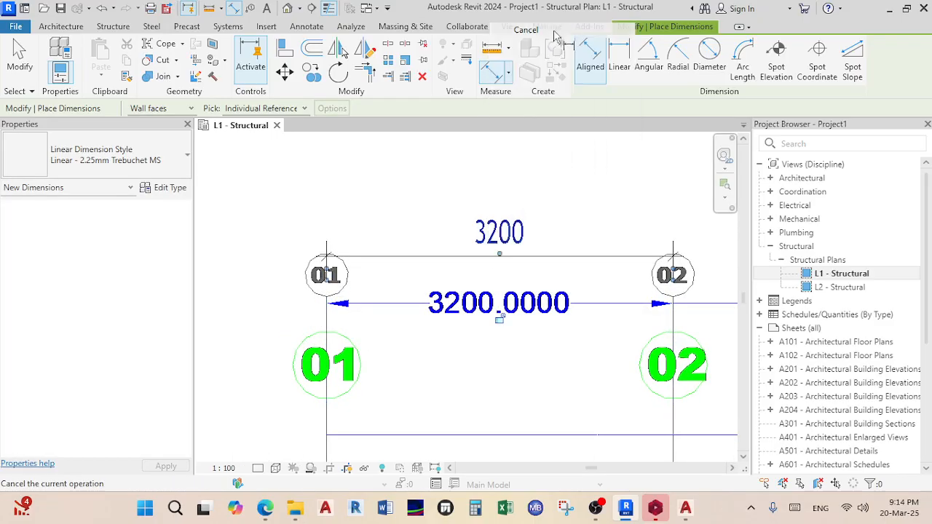
right_click(542, 185)
left_click(560, 192)
- Examine the imported ground floor plan and compare the new dimension between grids 01 and 02 with the drawing's own dimension
scroll(480, 203, "down", 4)
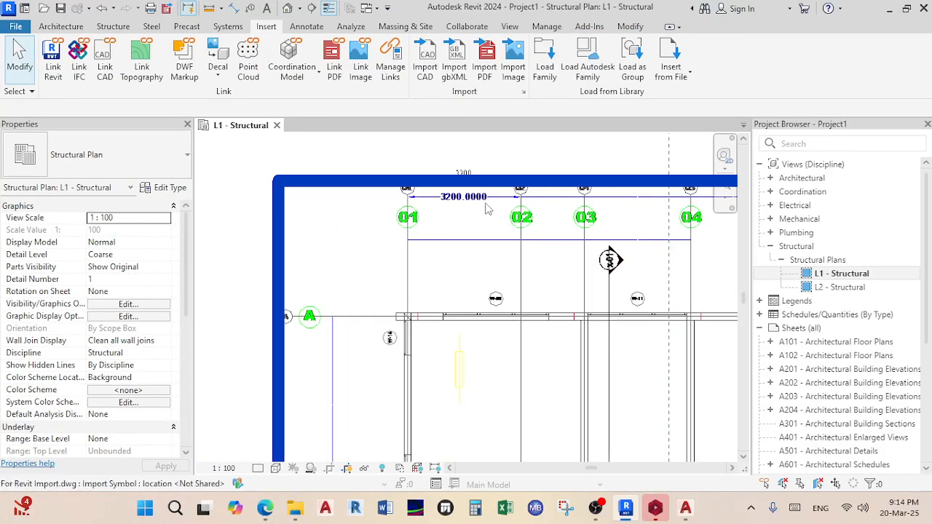
scroll(456, 174, "down", 6)
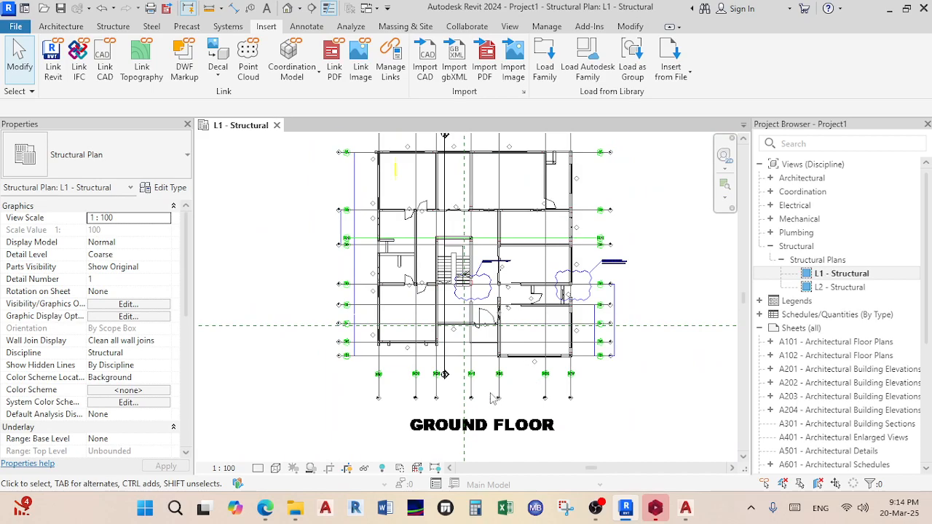
scroll(437, 291, "up", 3)
scroll(353, 223, "up", 6)
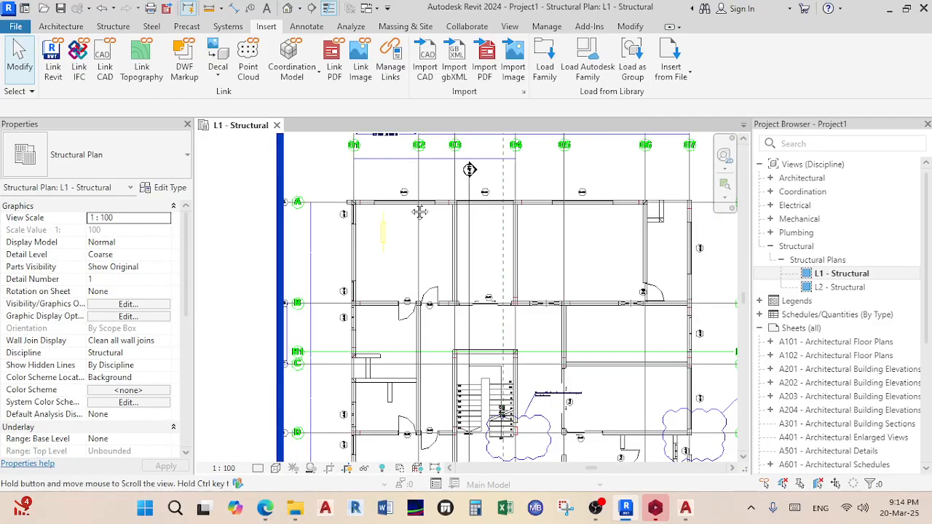
scroll(554, 227, "down", 6)
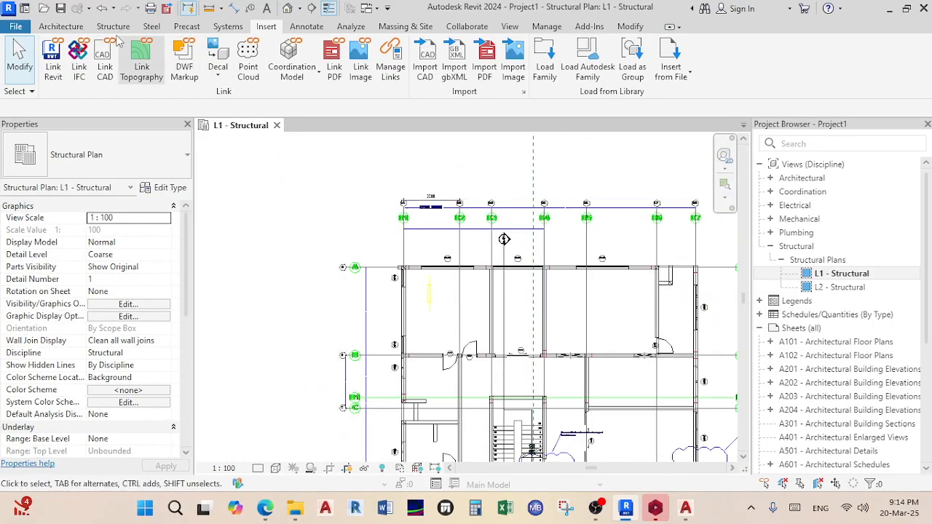
left_click(460, 234)
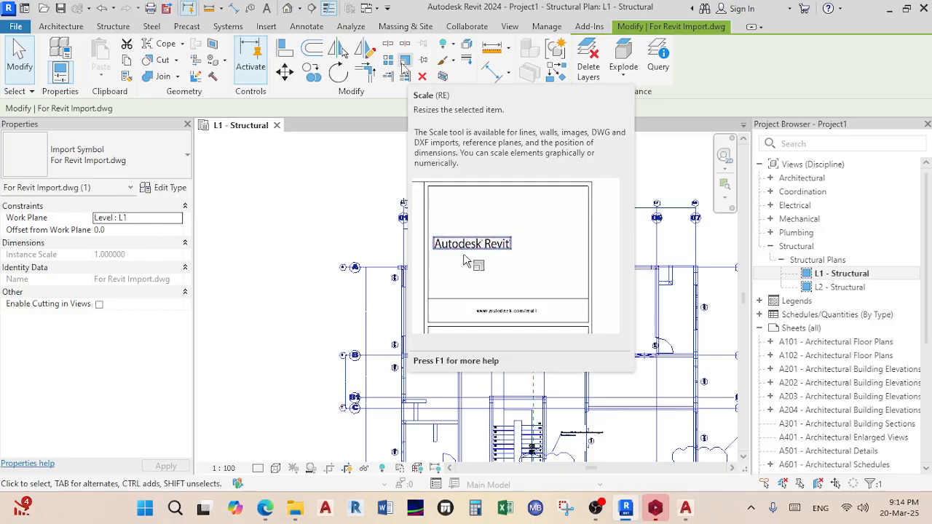
scroll(458, 291, "down", 4)
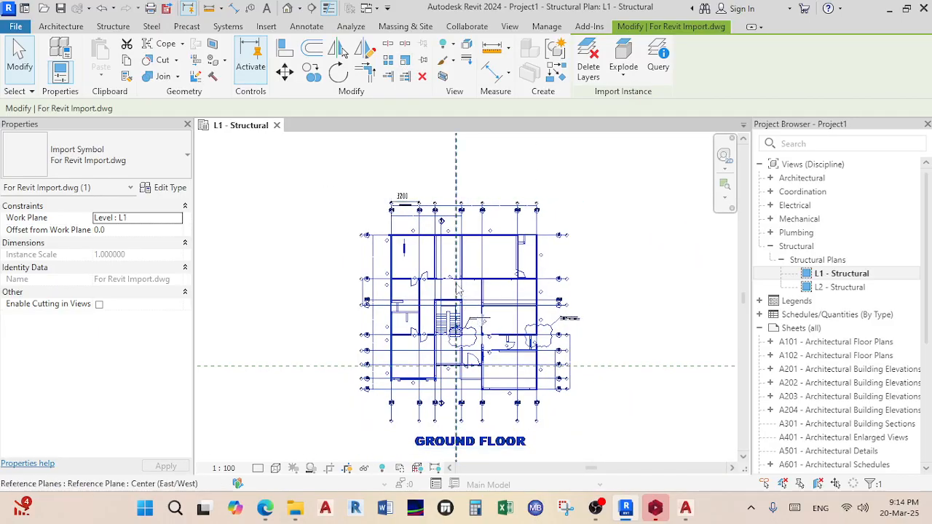
scroll(420, 239, "up", 5)
scroll(420, 239, "up", 4)
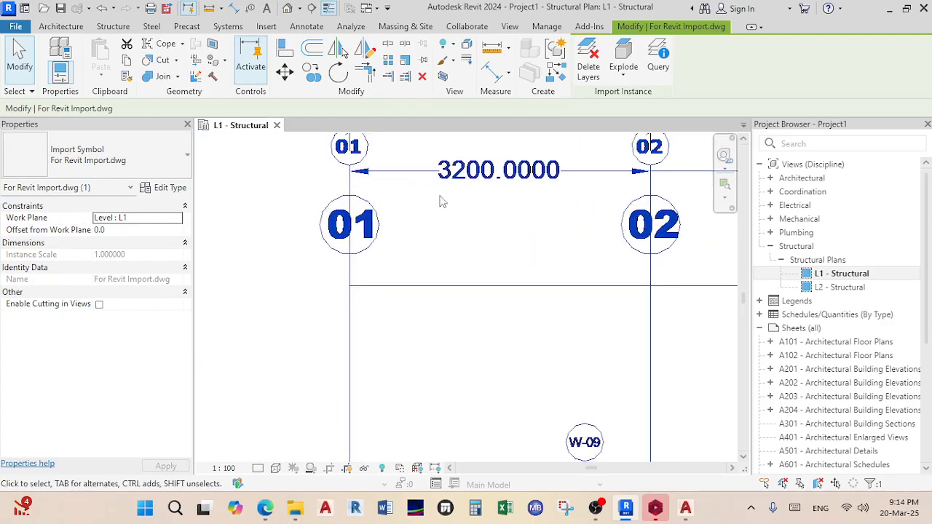
middle_click_drag(440, 201, 443, 248)
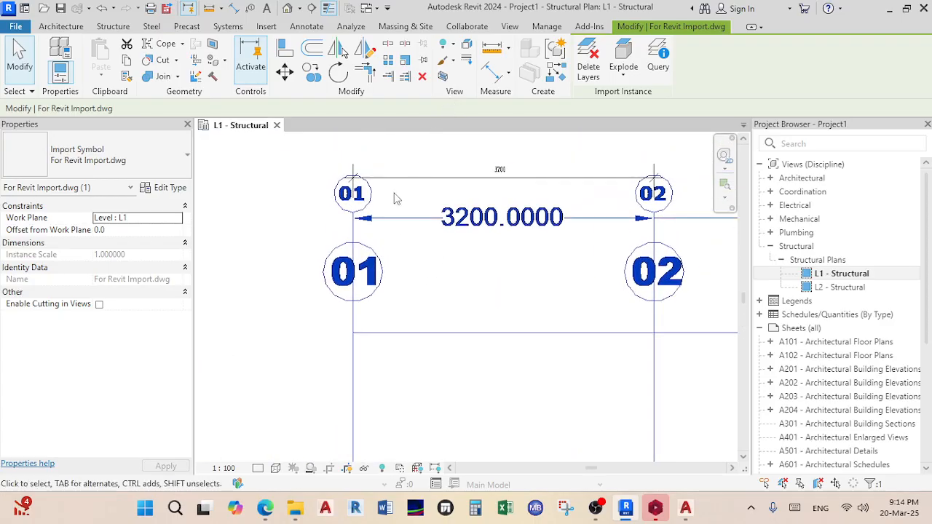
scroll(396, 199, "down", 4)
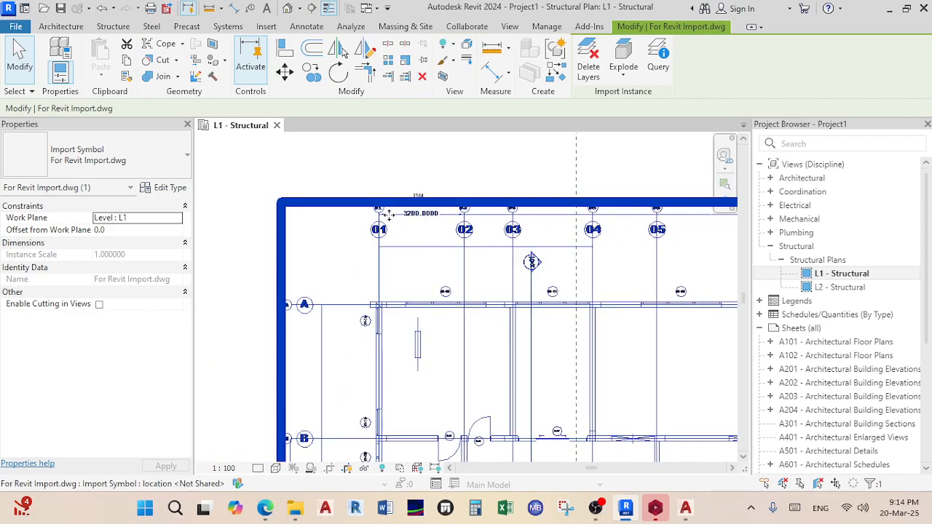
scroll(385, 218, "up", 2)
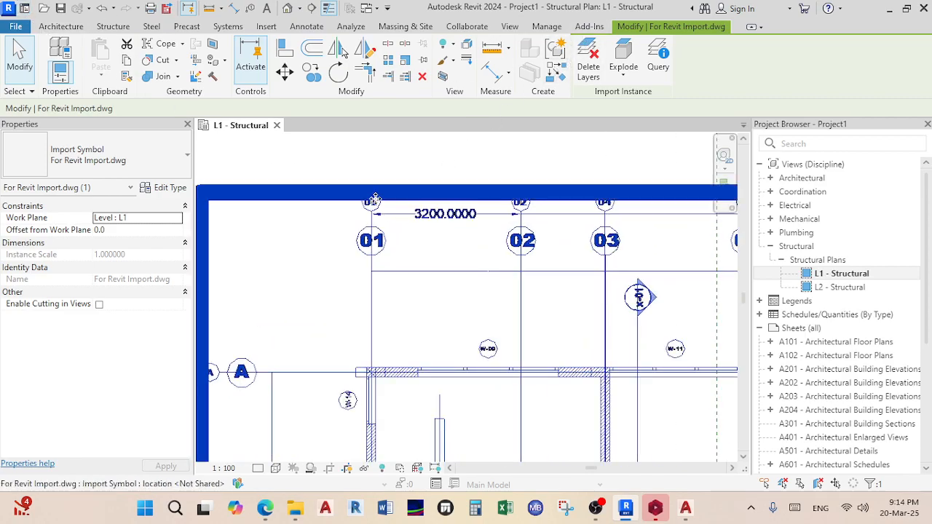
left_click(113, 27)
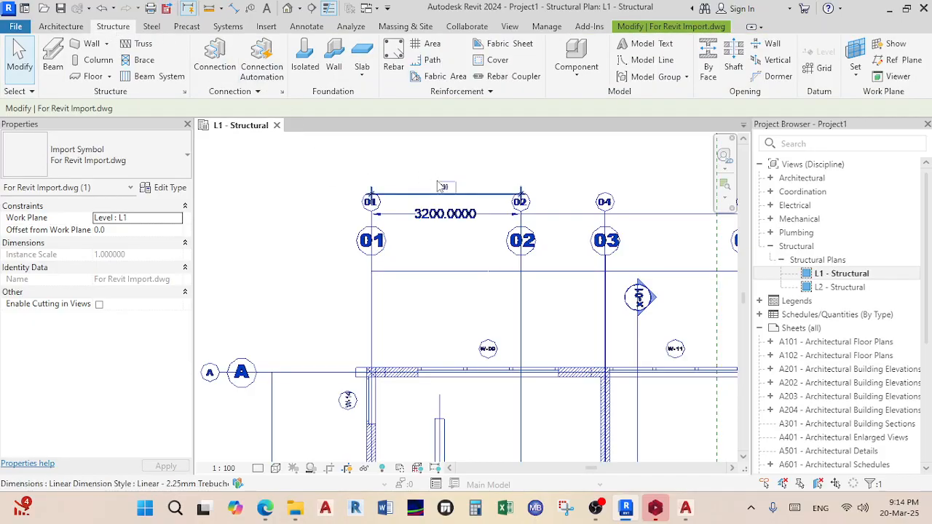
- Switch to the Teams meeting in Edge, admit the participant waiting in the lobby, and return to Revit
mouse_move(266, 509)
left_click(302, 468)
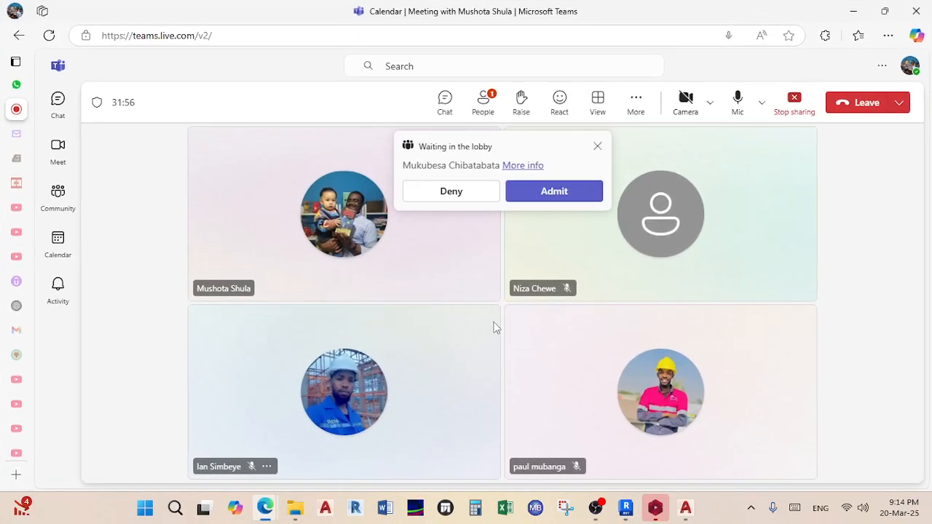
left_click(555, 187)
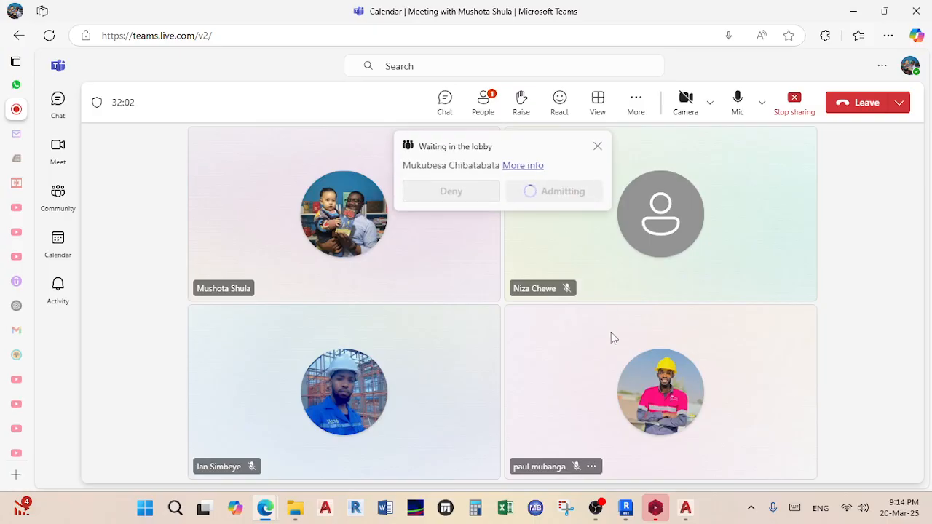
left_click(856, 12)
- Draw a vertical structural grid line along the imported plan's grid 01, from its upper bubble to its lower bubble
scroll(386, 289, "down", 5)
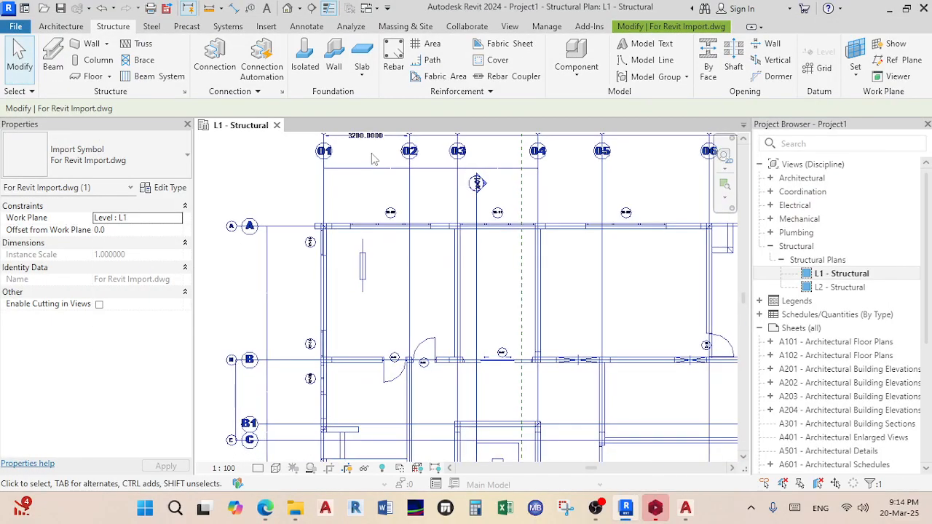
scroll(357, 168, "up", 5)
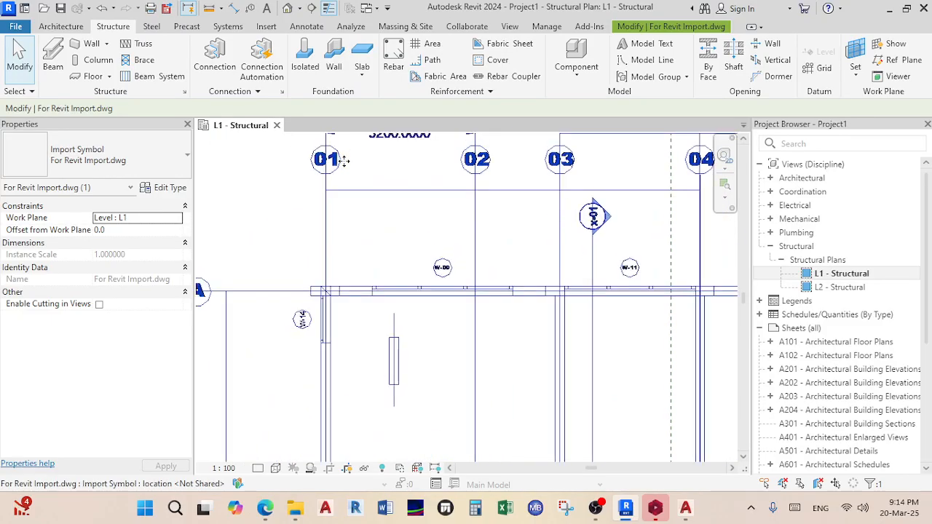
scroll(344, 161, "down", 1)
middle_click_drag(344, 161, 362, 258)
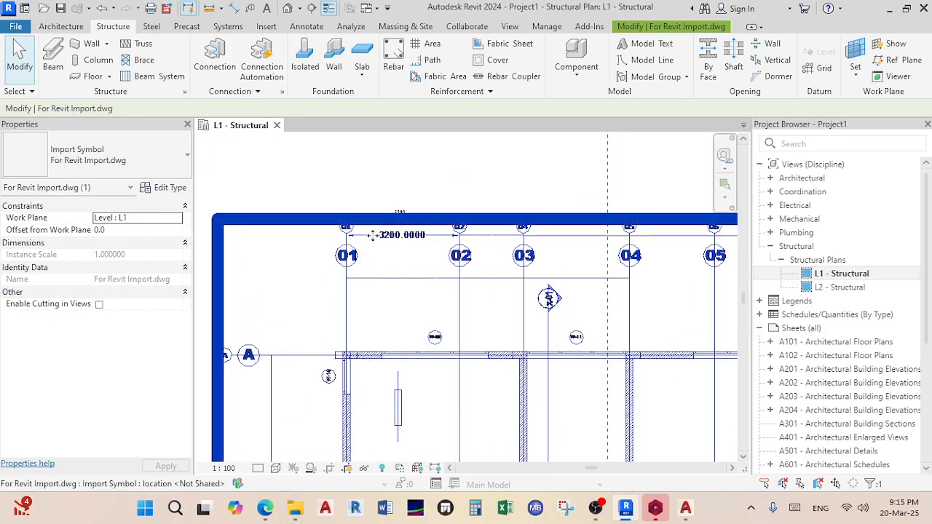
scroll(372, 237, "up", 2)
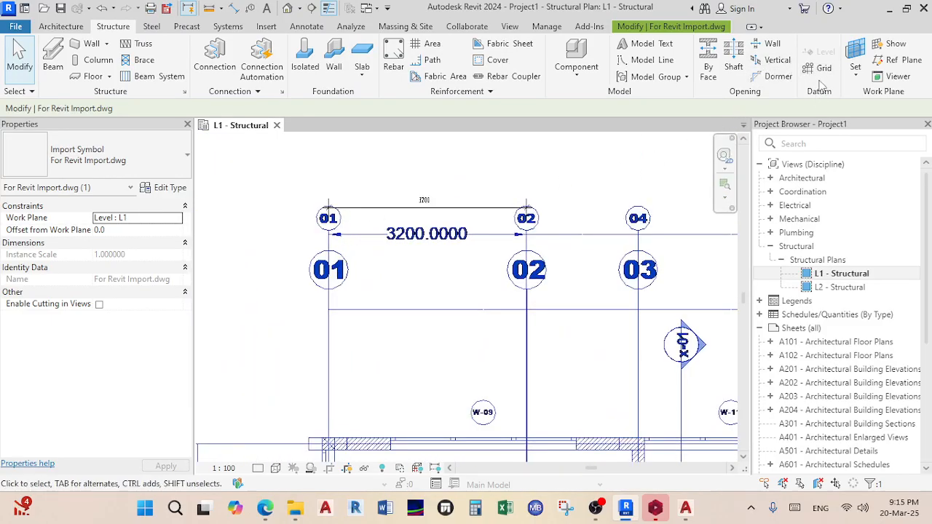
left_click(51, 29)
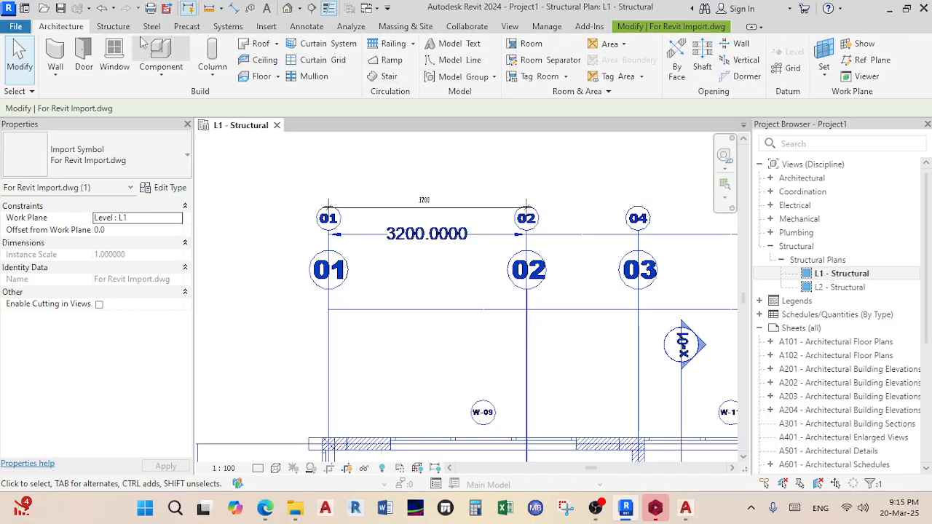
left_click(118, 28)
left_click(823, 73)
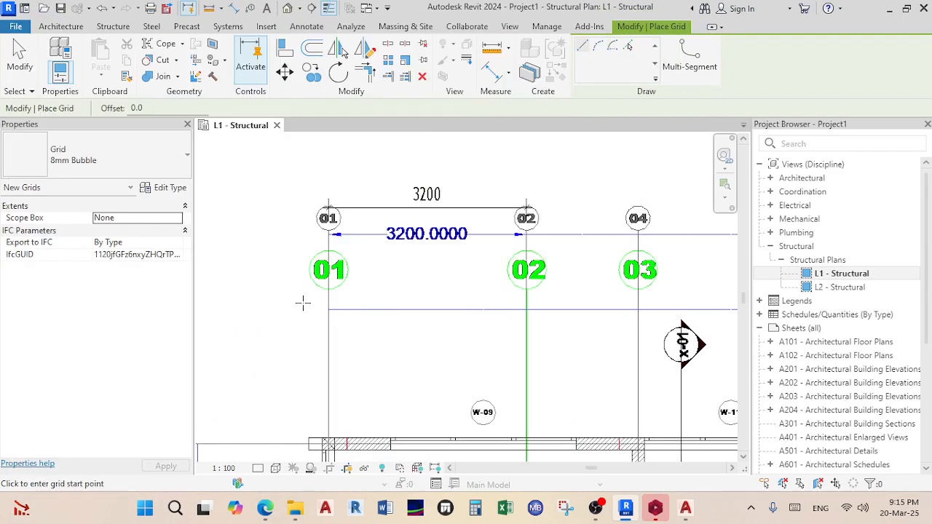
scroll(334, 241, "up", 5)
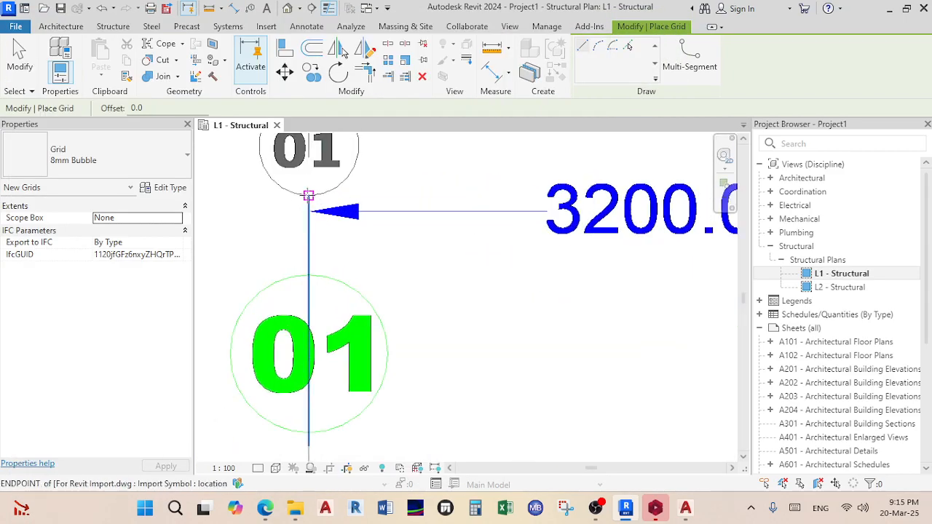
left_click(309, 195)
scroll(329, 257, "down", 5)
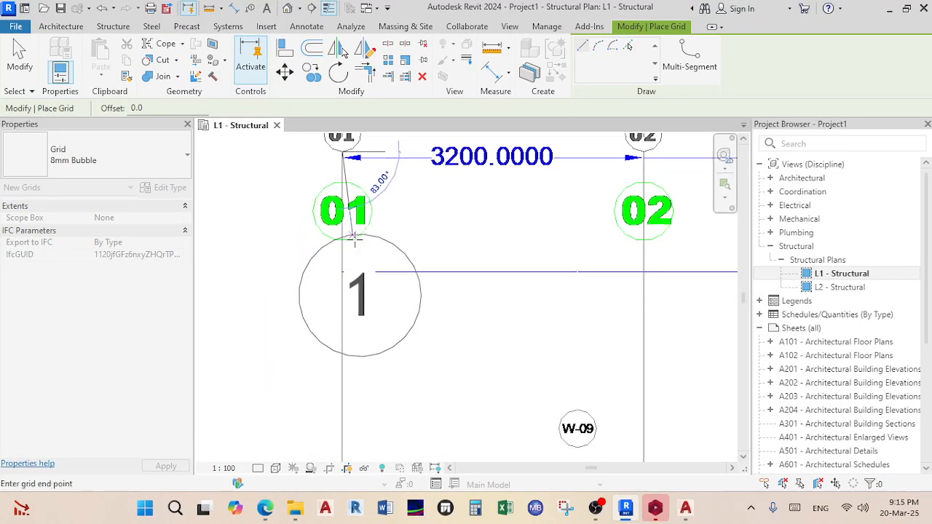
scroll(352, 234, "down", 6)
scroll(372, 284, "down", 3)
scroll(505, 362, "up", 4)
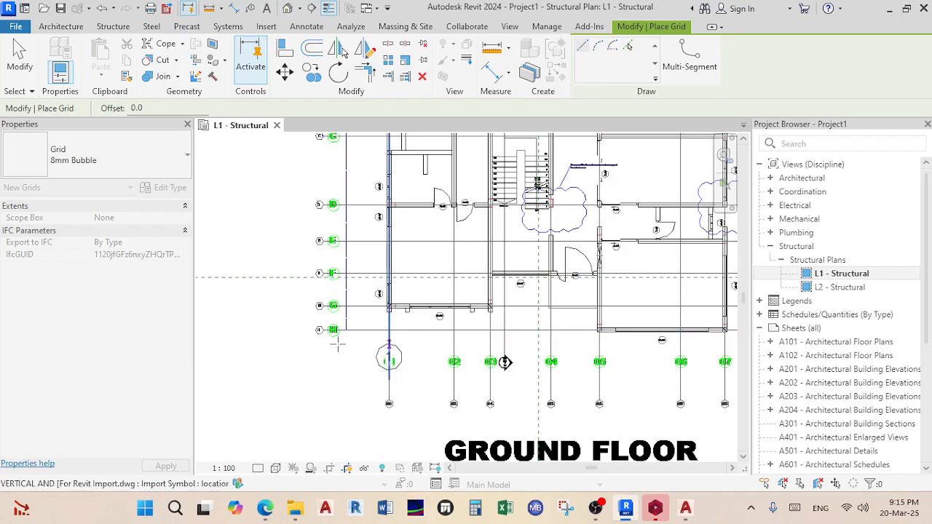
left_click(389, 403)
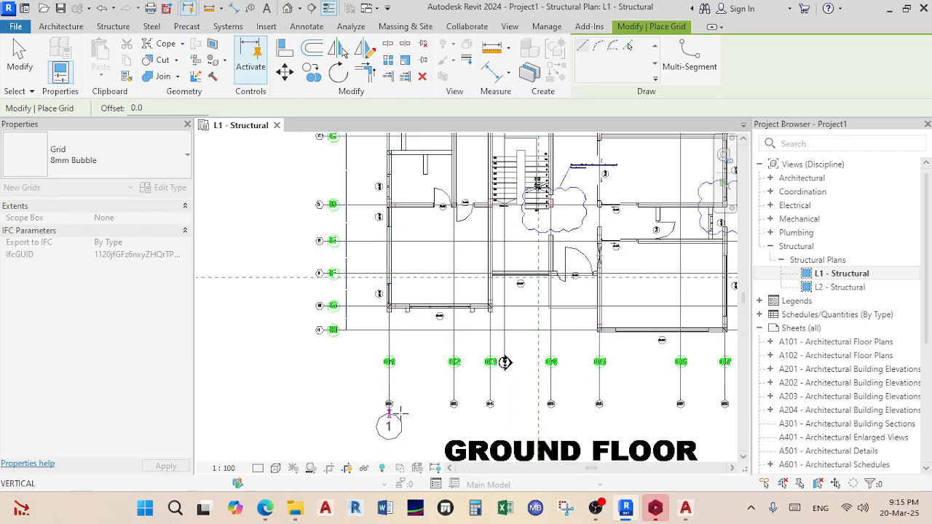
scroll(399, 412, "up", 8)
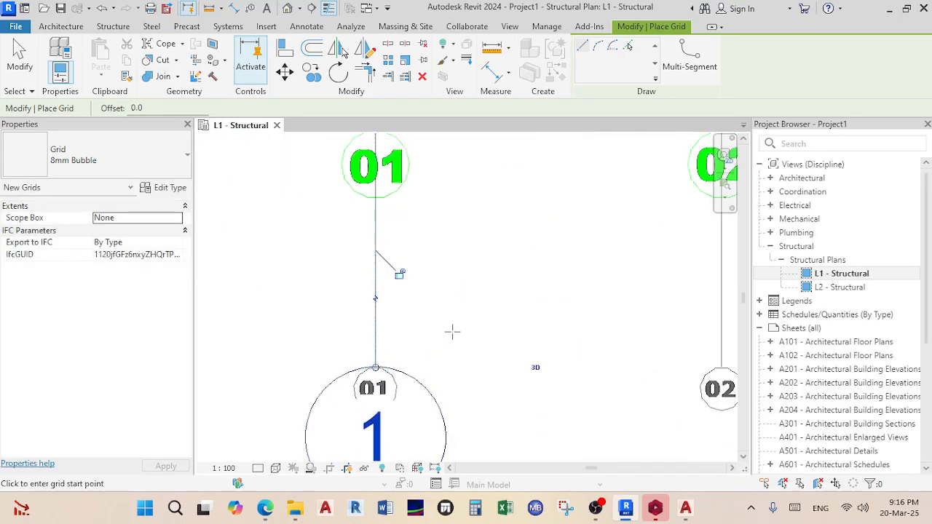
right_click(399, 274)
left_click(518, 77)
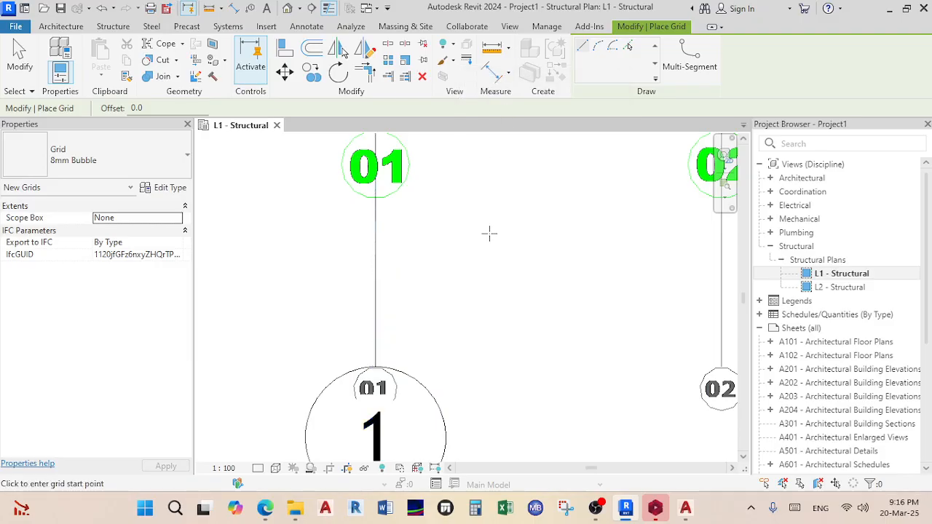
right_click(494, 234)
left_click(526, 243)
- Rename the new grid line as 01 in its bubble below the plan
scroll(417, 368, "down", 3)
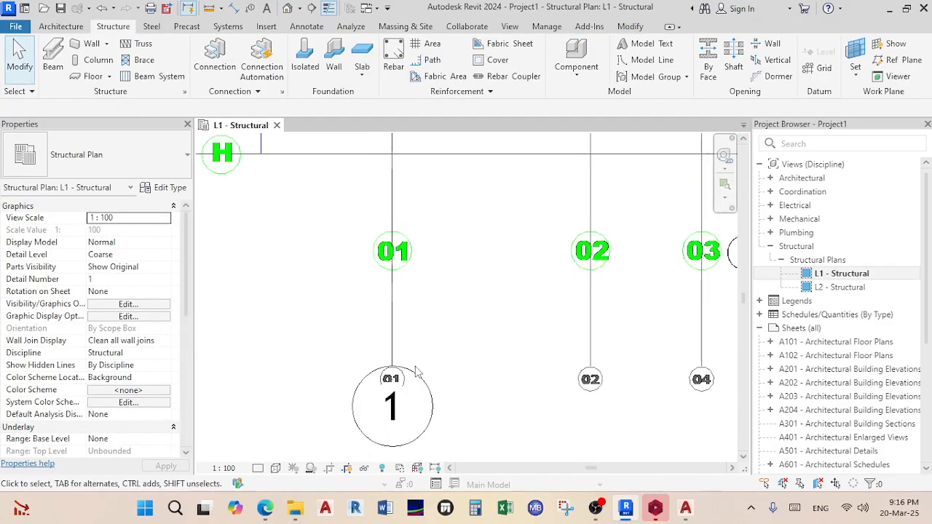
middle_click_drag(417, 367, 411, 265)
double_click(387, 308)
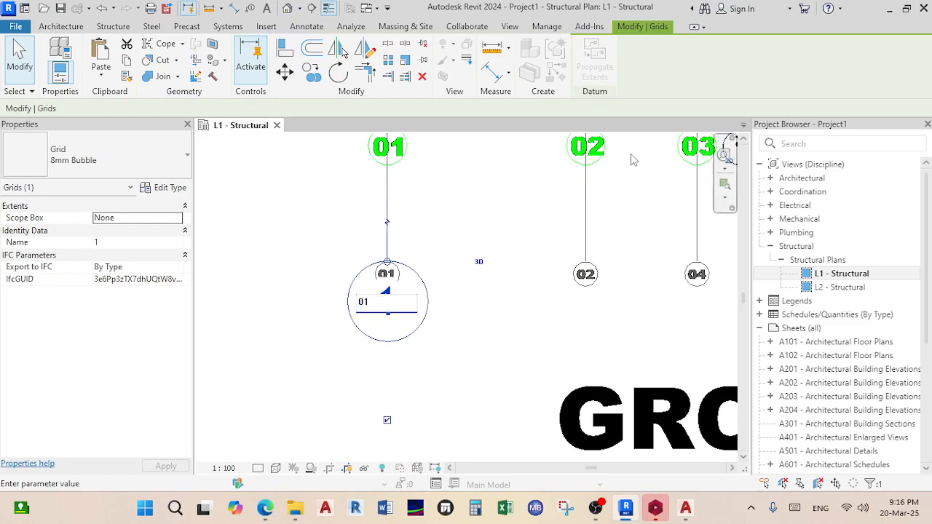
key("Return")
- Show the bubble at the upper end of structural grid 01
scroll(457, 257, "down", 4)
middle_click_drag(403, 238, 406, 426)
scroll(383, 357, "down", 1)
scroll(393, 156, "up", 3)
middle_click_drag(437, 238, 419, 349)
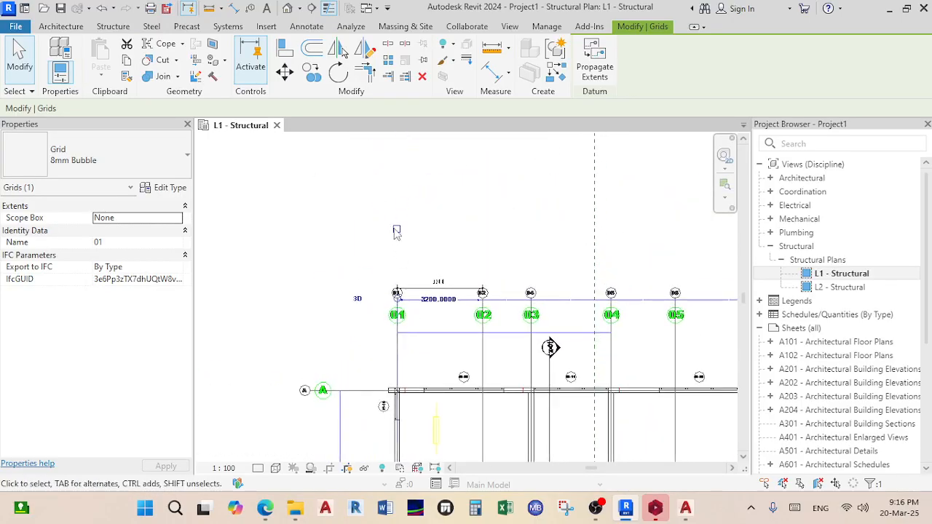
left_click(398, 233)
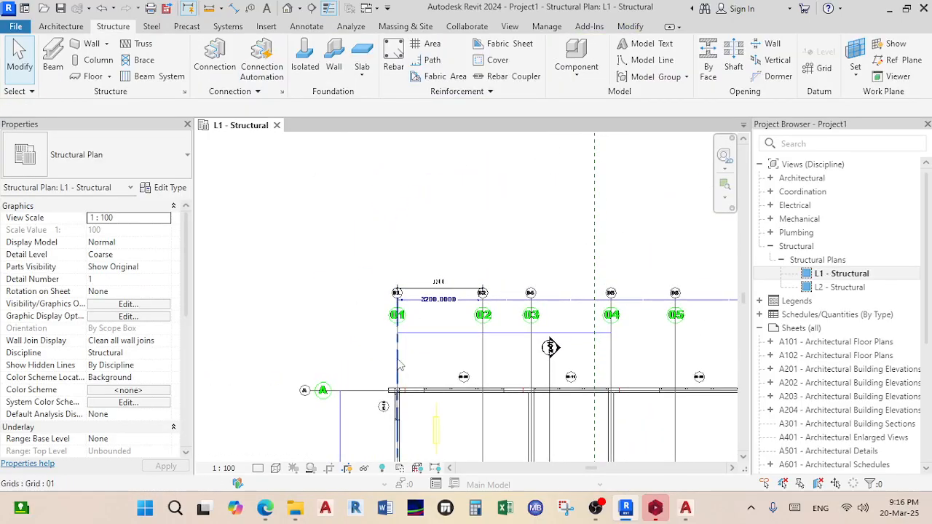
left_click(396, 233)
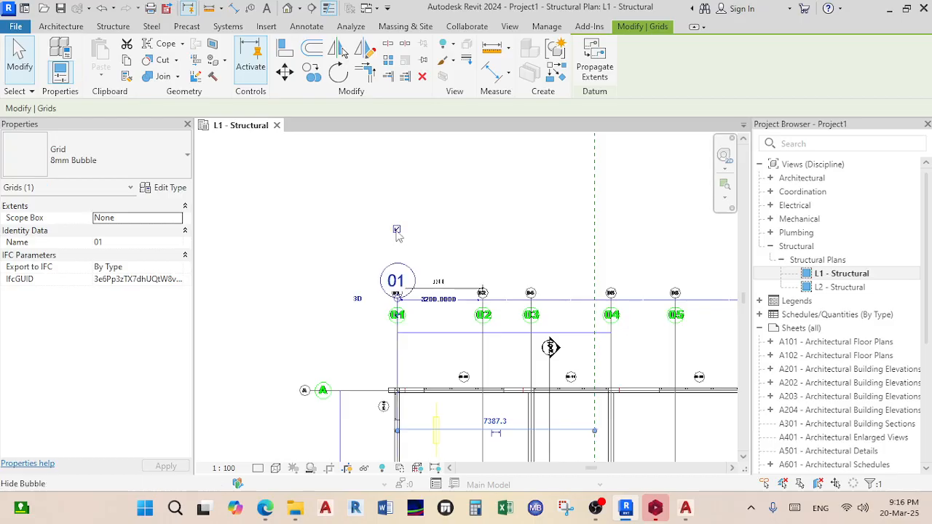
- Examine the imported grids 01 to 03 above the plan and the spacing between them
scroll(397, 251, "up", 3)
scroll(397, 259, "down", 5)
scroll(430, 248, "up", 6)
scroll(502, 257, "down", 3)
scroll(477, 271, "up", 2)
scroll(466, 284, "down", 3)
middle_click_drag(456, 293, 453, 290)
scroll(450, 277, "up", 5)
scroll(445, 251, "down", 2)
scroll(443, 247, "down", 1)
scroll(437, 237, "up", 3)
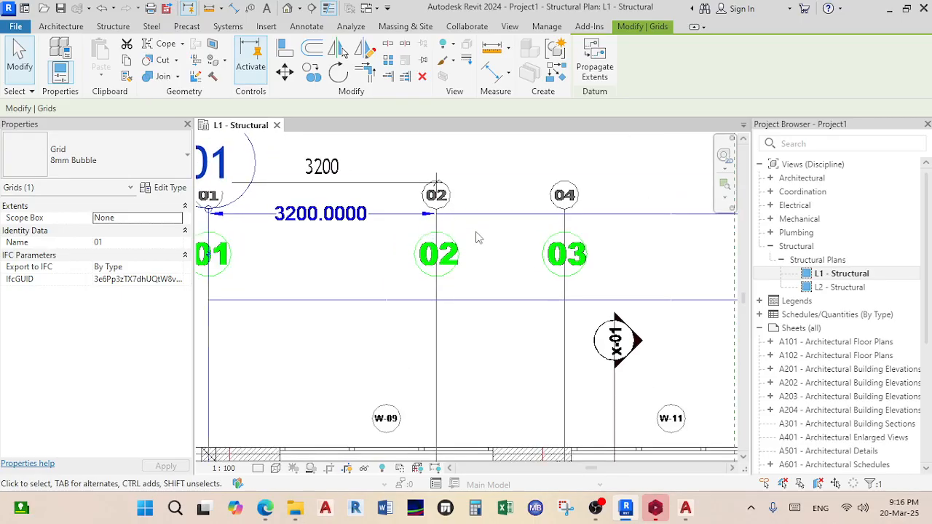
scroll(477, 234, "down", 3)
scroll(357, 251, "up", 3)
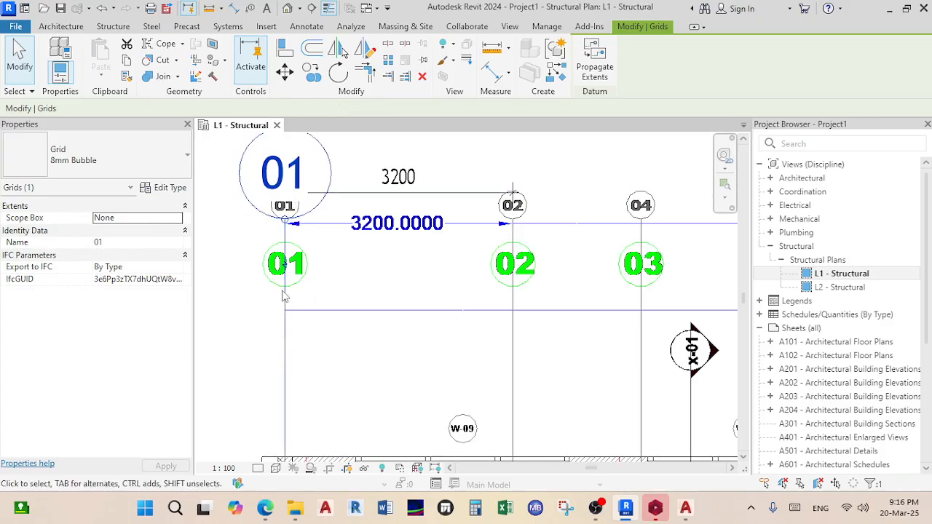
- Create structural grid 02 as a similar grid, picking grid 01 with an offset of 3200 mm towards the imported grid 02
right_click(287, 332)
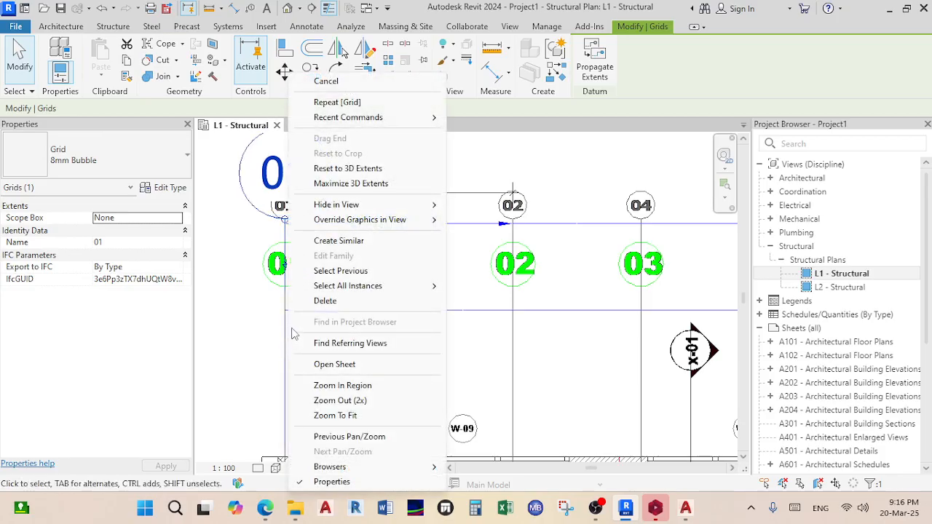
left_click(353, 243)
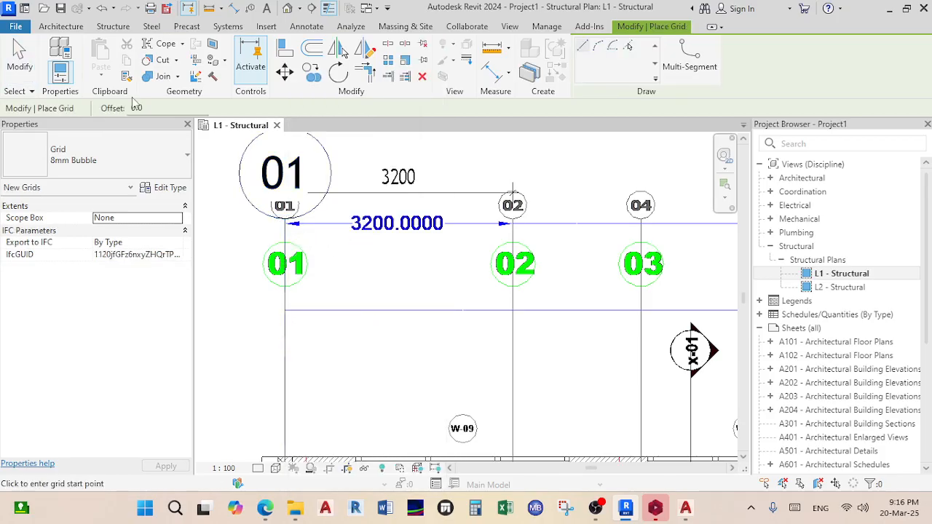
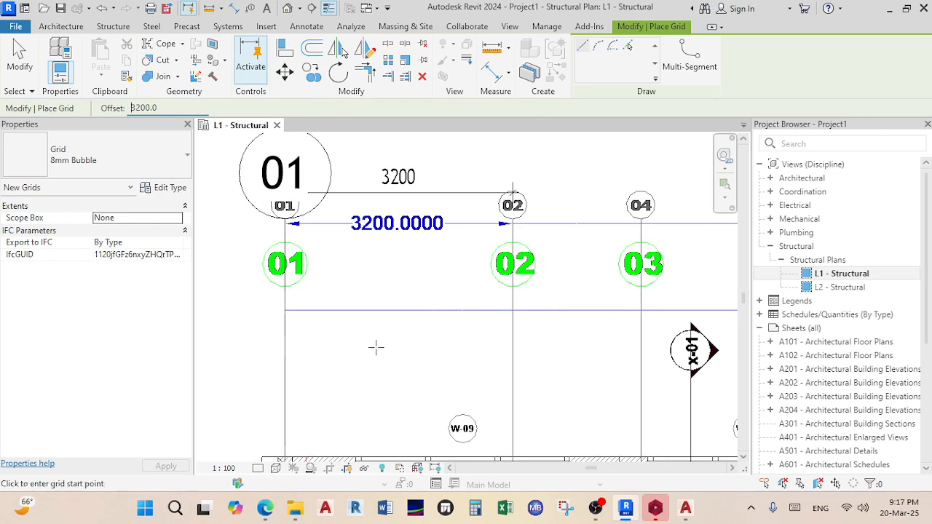
left_click(625, 46)
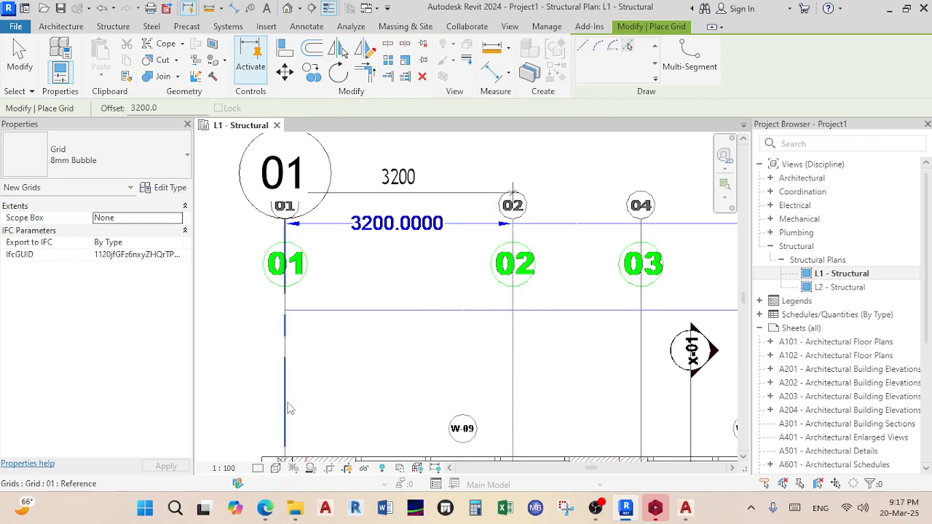
scroll(288, 409, "down", 4)
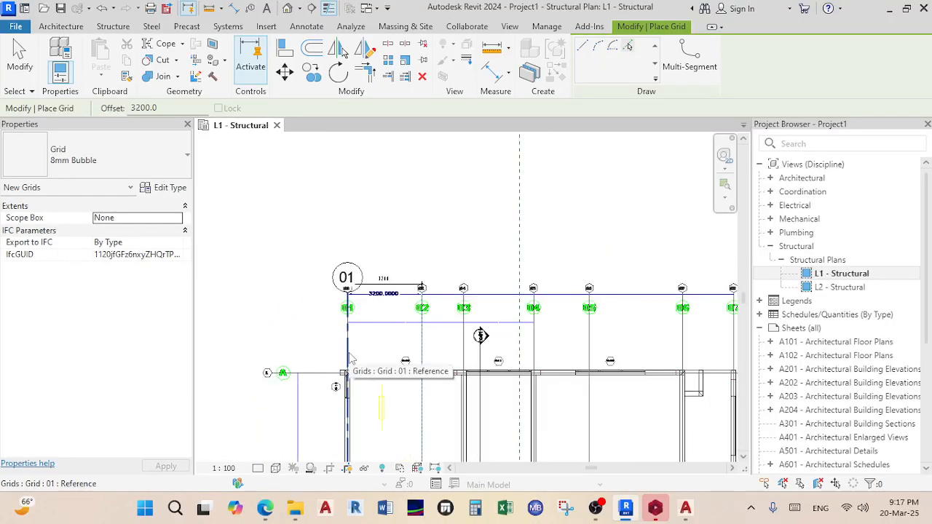
scroll(352, 358, "up", 2)
scroll(352, 357, "up", 2)
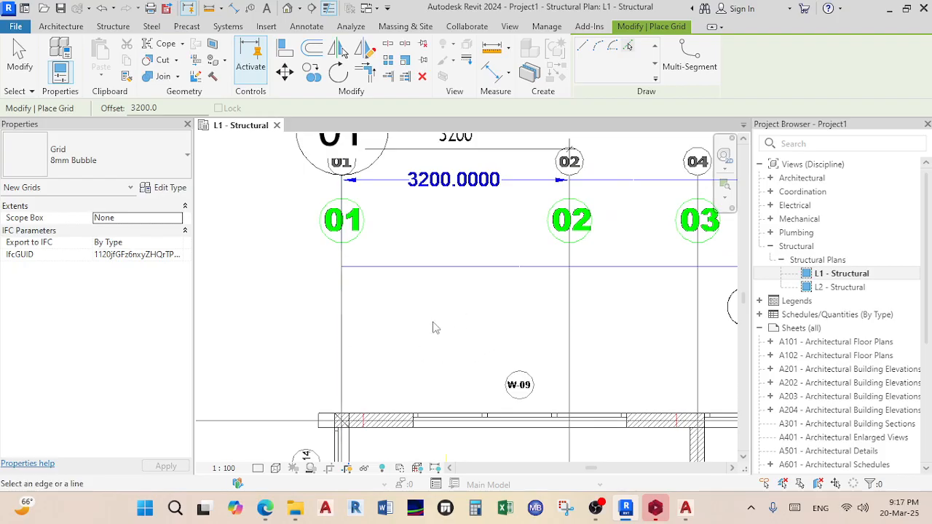
middle_click_drag(376, 270, 332, 338)
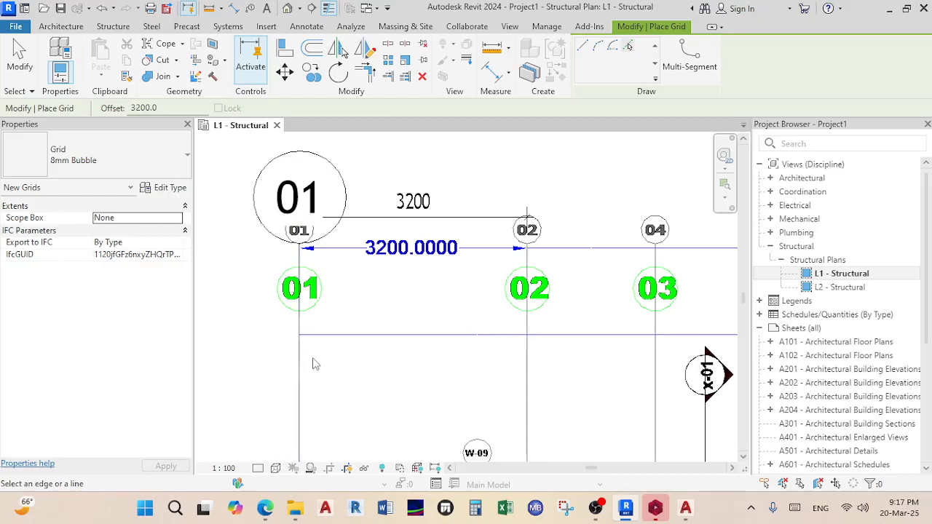
right_click(422, 364)
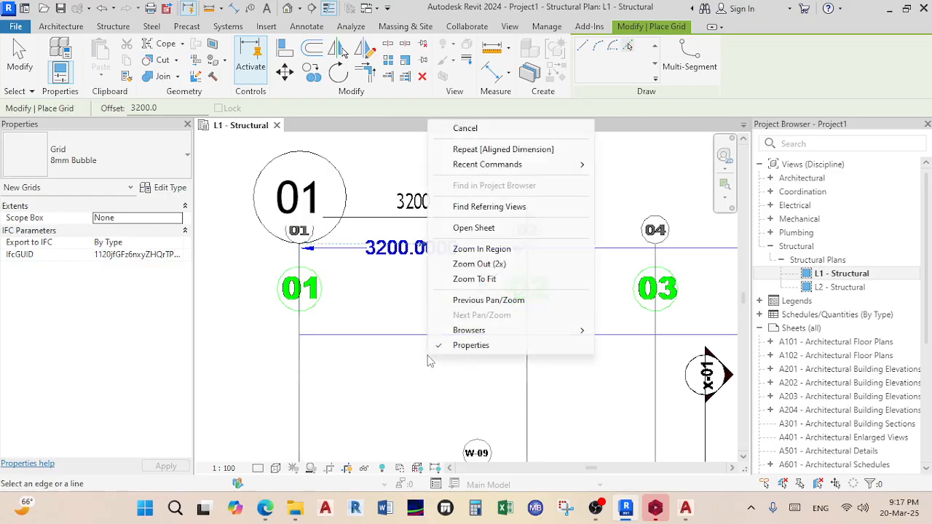
left_click(491, 131)
right_click(510, 158)
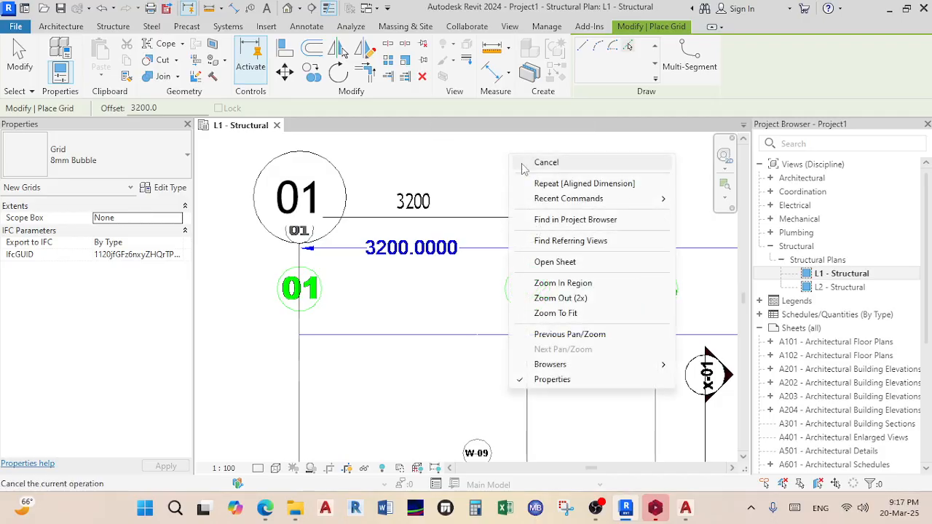
left_click(542, 161)
- Show the bubble at the upper end of structural grid 02
scroll(533, 412, "down", 5)
middle_click_drag(534, 413, 543, 295)
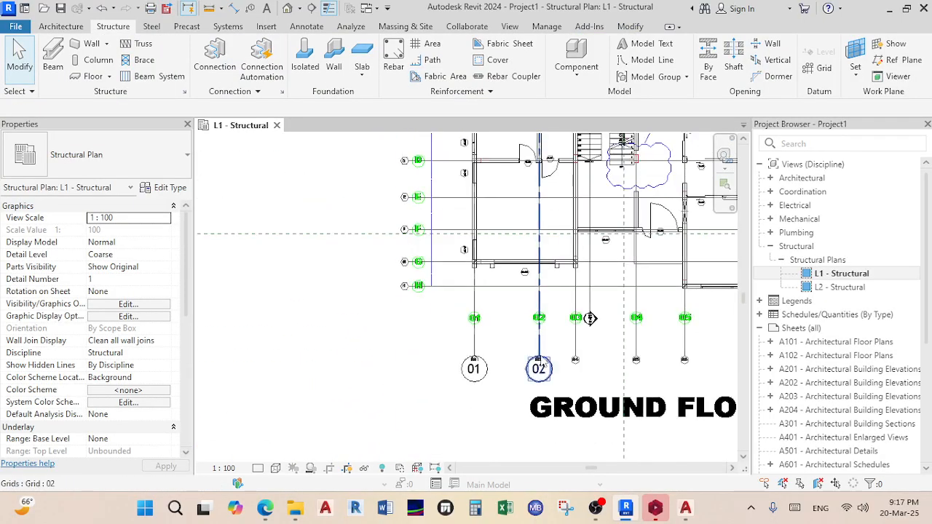
left_click(538, 357)
scroll(538, 357, "down", 5)
middle_click_drag(539, 357, 492, 211)
scroll(491, 211, "up", 3)
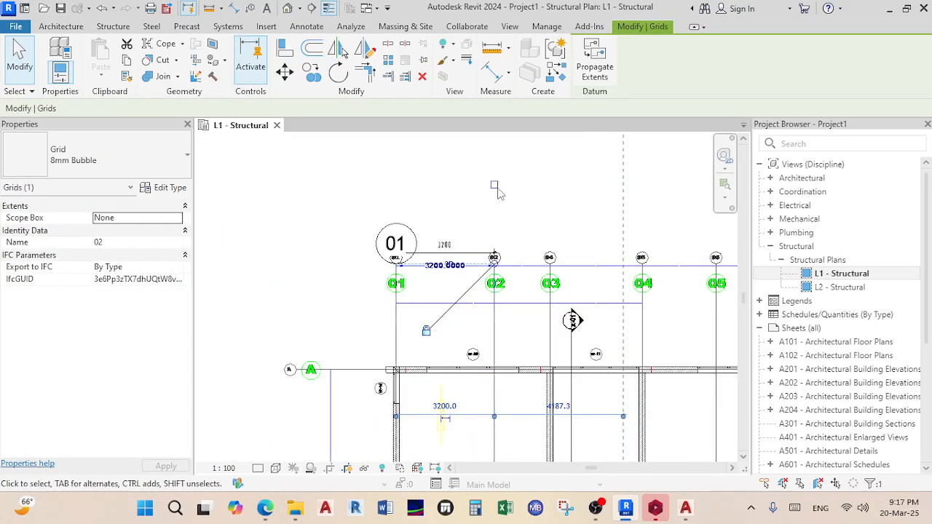
left_click(495, 188)
- Copy structural grid 02 horizontally by 1800 mm onto the imported grid 03, with Multiple and Constrain enabled
scroll(510, 226, "down", 3)
scroll(467, 220, "up", 2)
scroll(466, 220, "up", 2)
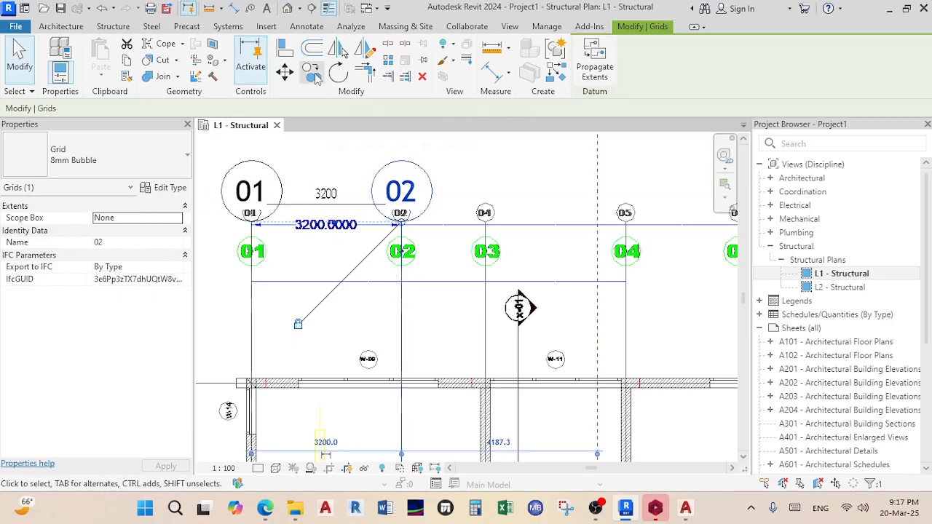
left_click(312, 73)
scroll(424, 246, "up", 1)
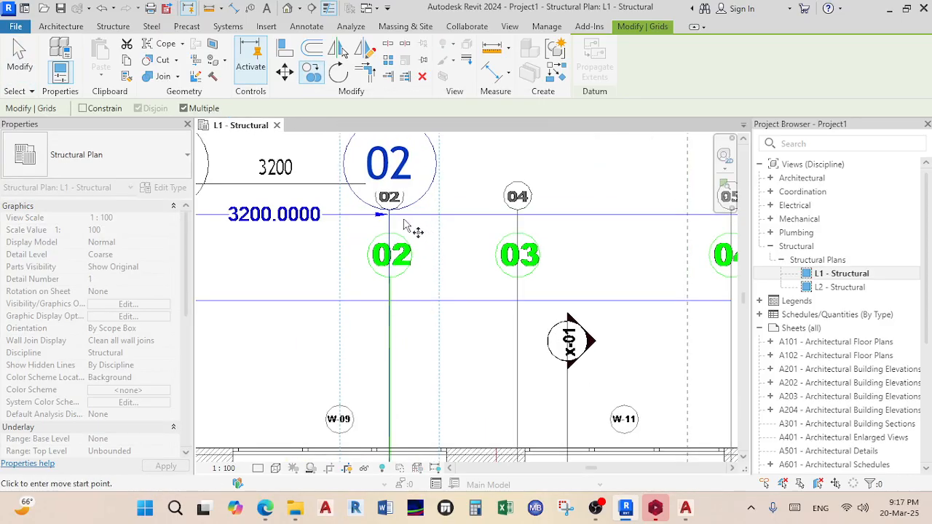
left_click(389, 215)
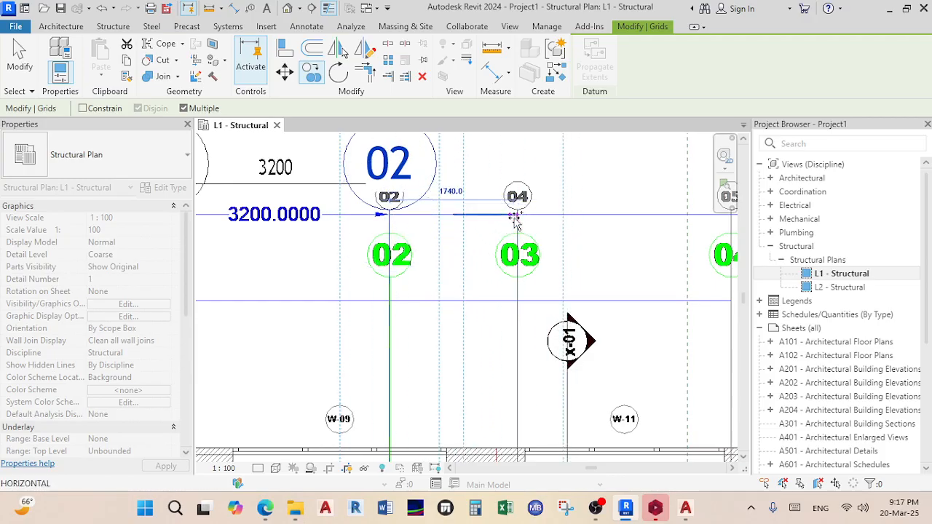
key("shift")
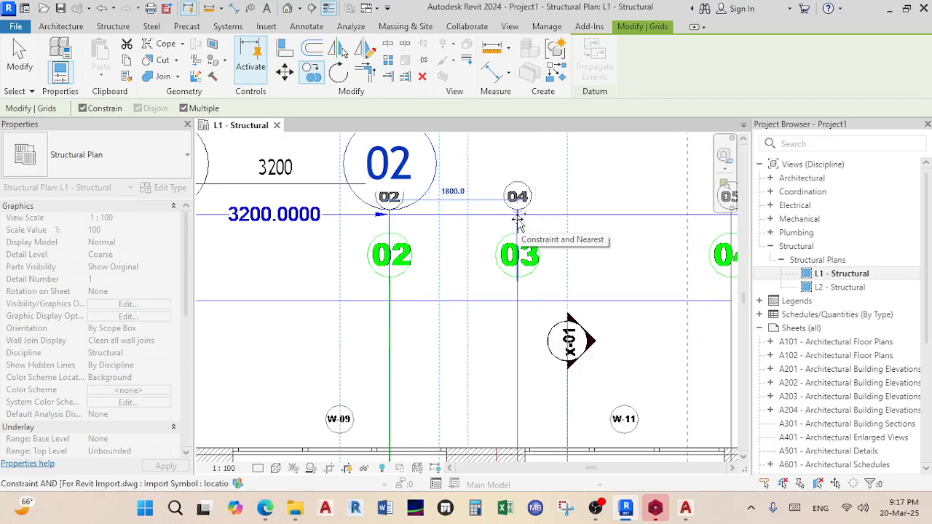
left_click(517, 218)
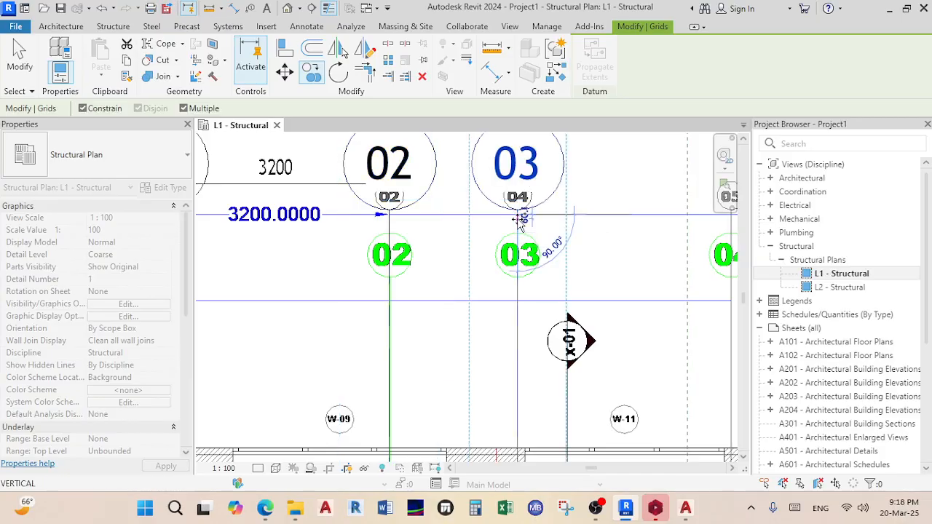
- Continue the constrained multiple copy of the structural grid, placing copies on the imported grids 04 and 05
scroll(525, 211, "down", 2)
scroll(531, 202, "up", 1)
scroll(531, 202, "up", 1)
key("shift")
left_click(532, 195)
scroll(510, 200, "down", 2)
scroll(469, 182, "up", 1)
left_click(475, 181)
scroll(500, 192, "down", 2)
scroll(477, 212, "up", 1)
scroll(484, 196, "up", 2)
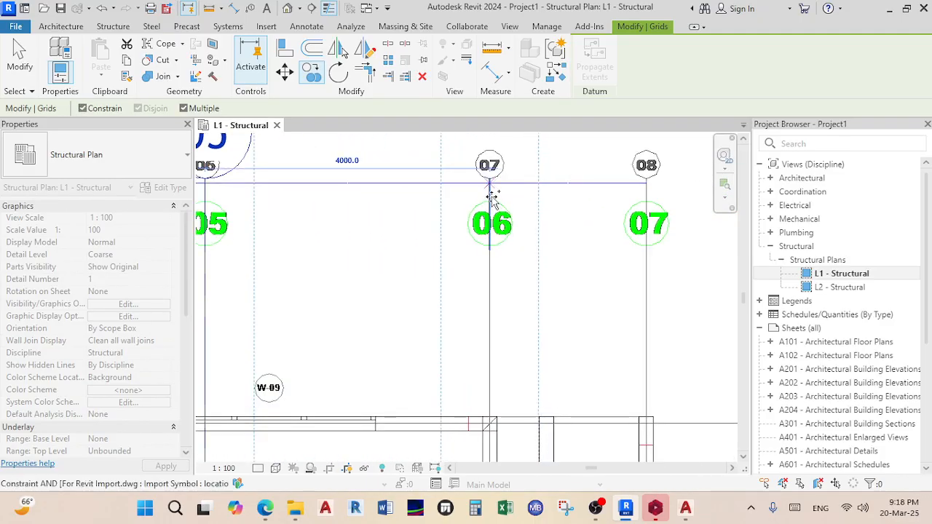
- Place further constrained grid copies on the imported grids 06 and 07, and end the Copy command
left_click(493, 187)
scroll(524, 200, "down", 1)
scroll(553, 202, "down", 1)
middle_click_drag(579, 203, 433, 211)
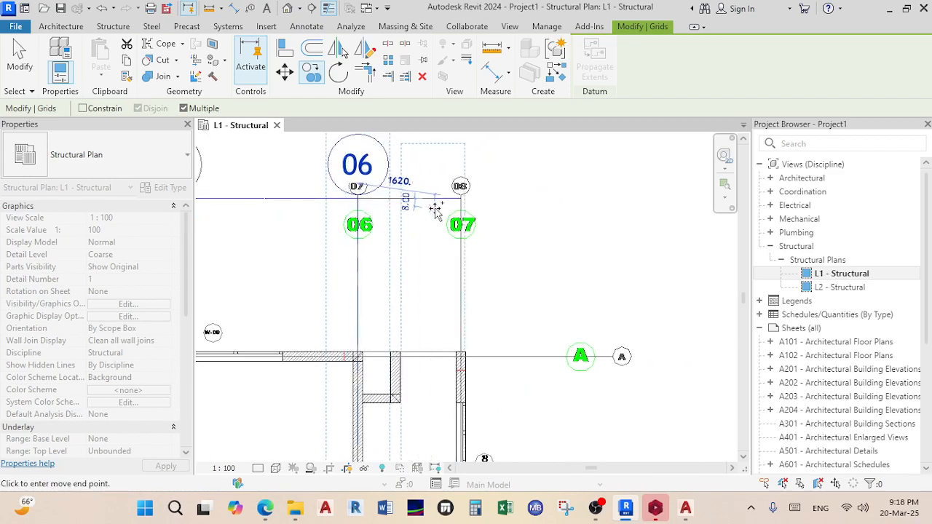
scroll(453, 204, "up", 3)
key("shift")
scroll(496, 204, "down", 3)
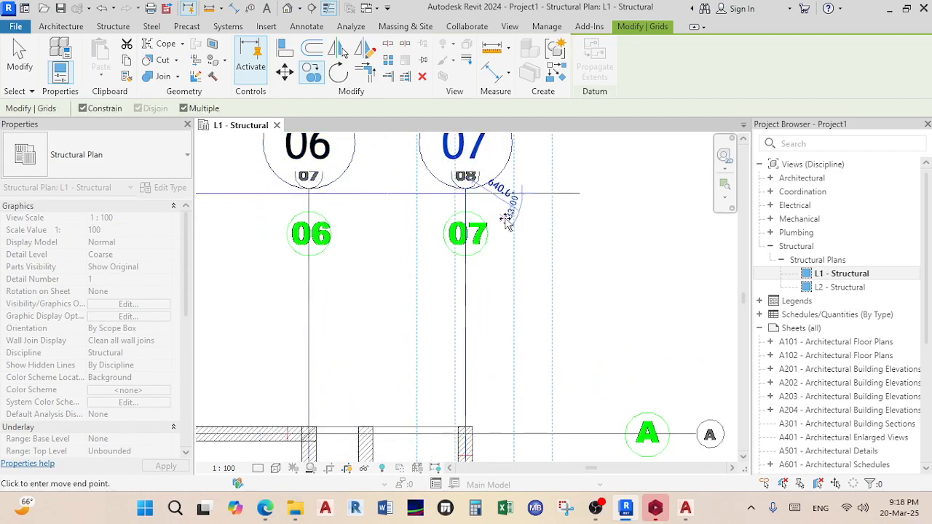
right_click(554, 235)
left_click(569, 243)
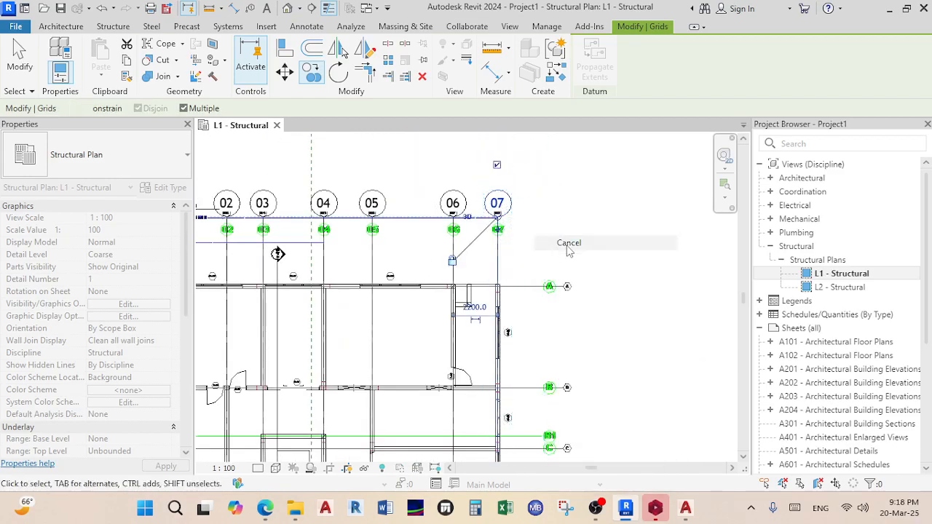
scroll(565, 248, "down", 3)
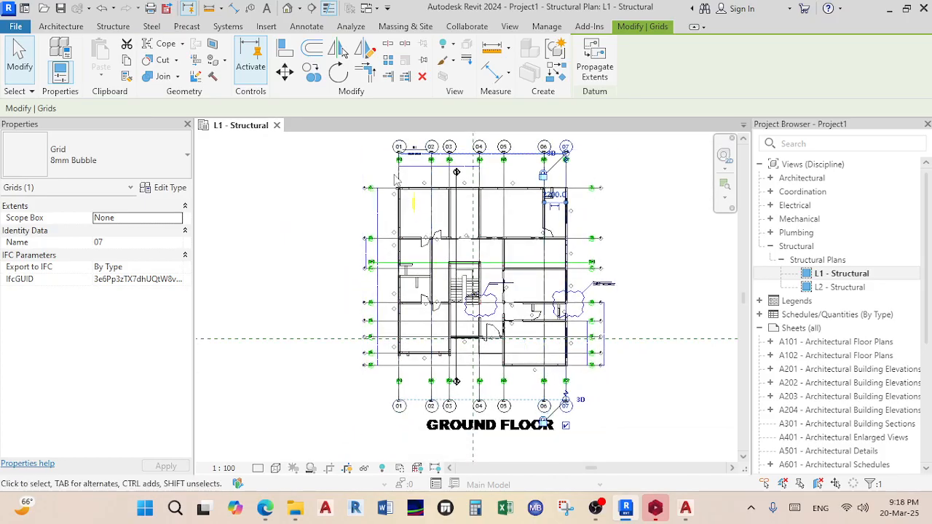
- Create a similar grid from grid 01, drawn horizontally along the imported grid A between its two end bubbles
scroll(395, 180, "up", 3)
scroll(385, 249, "down", 2)
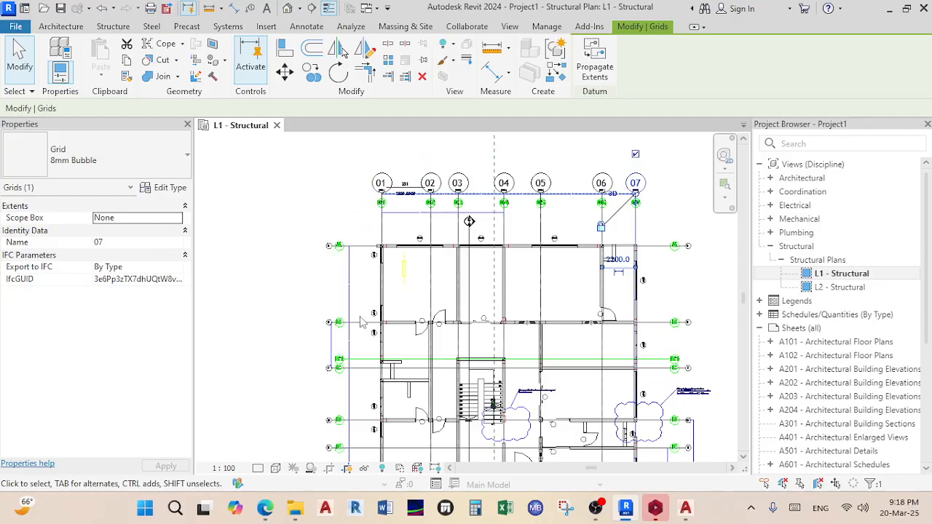
scroll(403, 252, "up", 2)
scroll(390, 211, "up", 2)
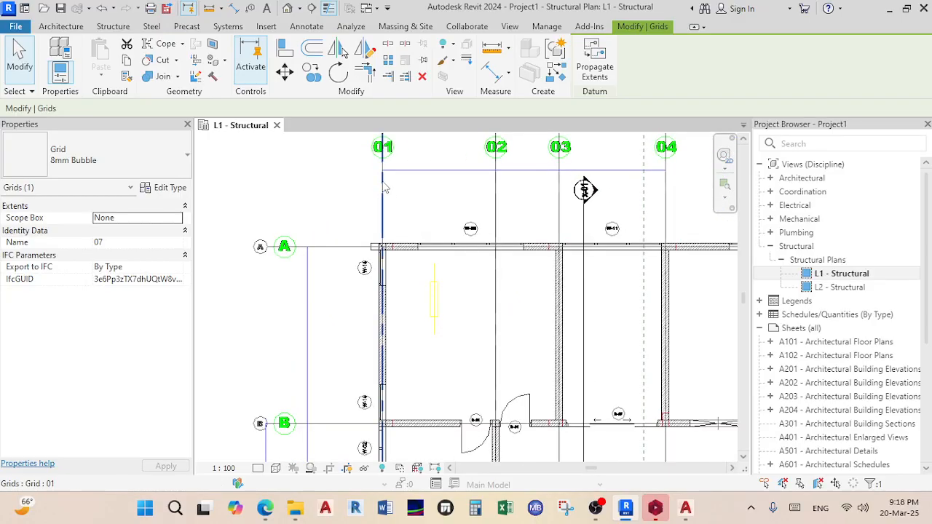
left_click(384, 188)
right_click(384, 187)
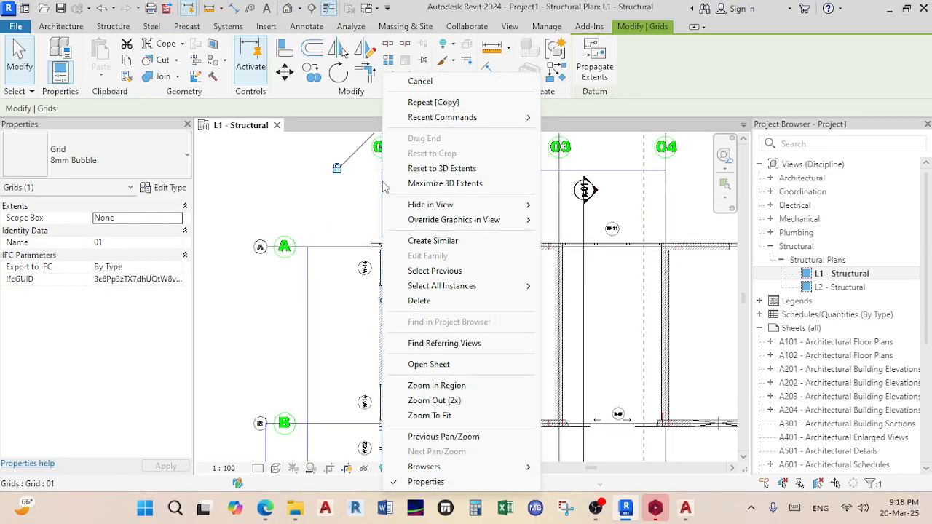
left_click(433, 240)
scroll(306, 255, "up", 4)
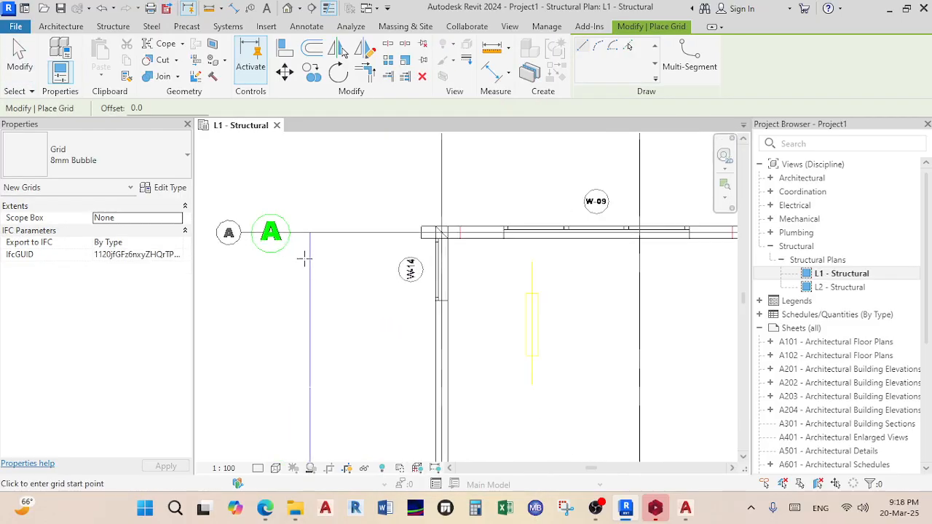
middle_click_drag(271, 260, 389, 272)
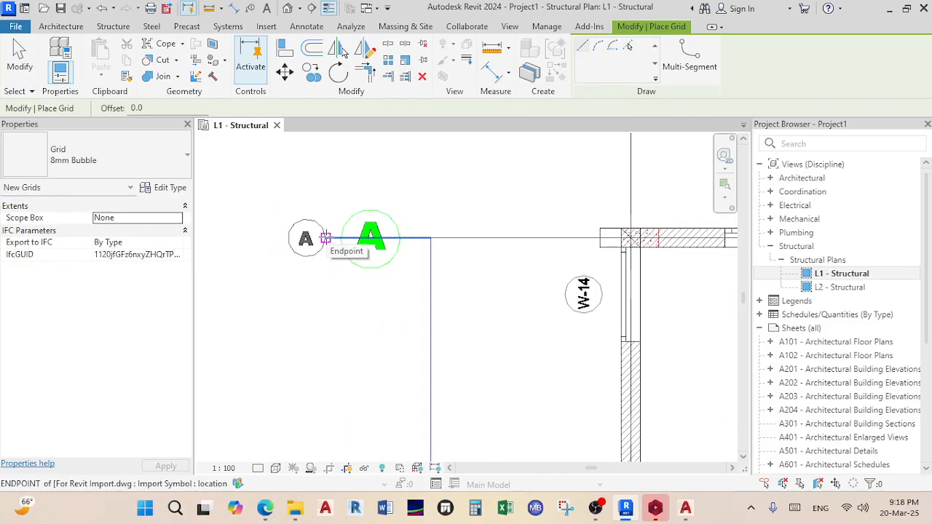
left_click(326, 239)
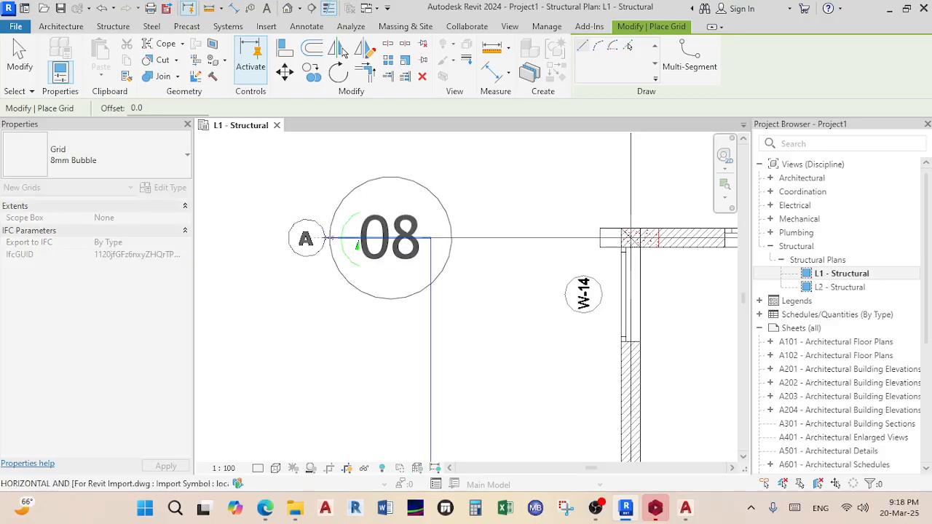
scroll(408, 255, "down", 5)
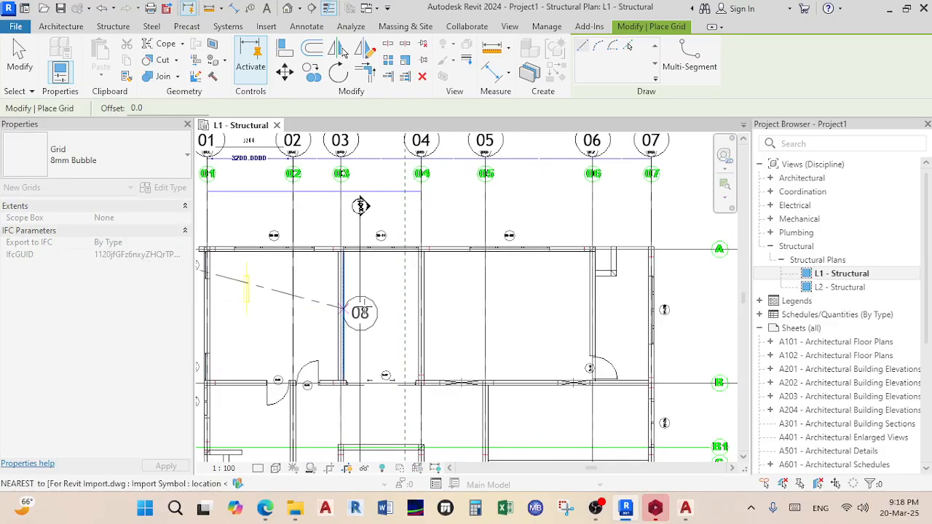
scroll(495, 265, "down", 2)
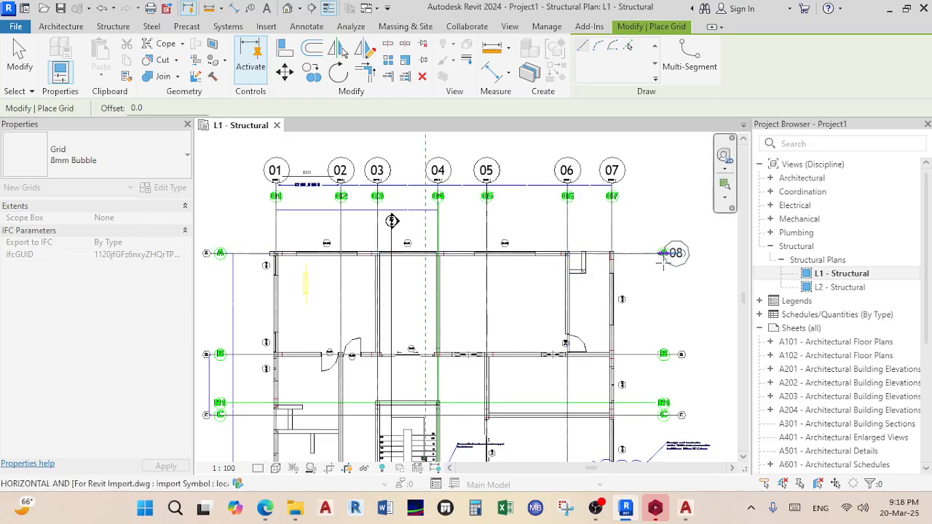
scroll(661, 252, "up", 3)
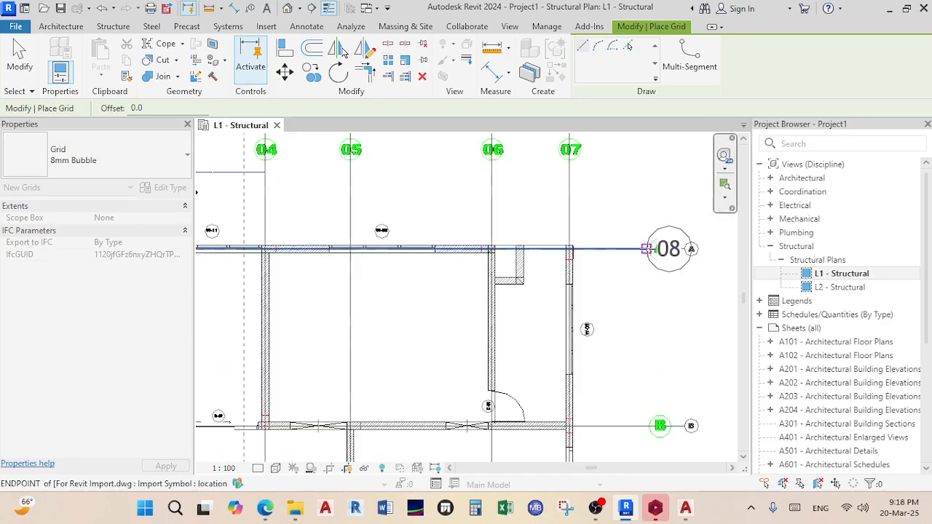
scroll(681, 246, "up", 2)
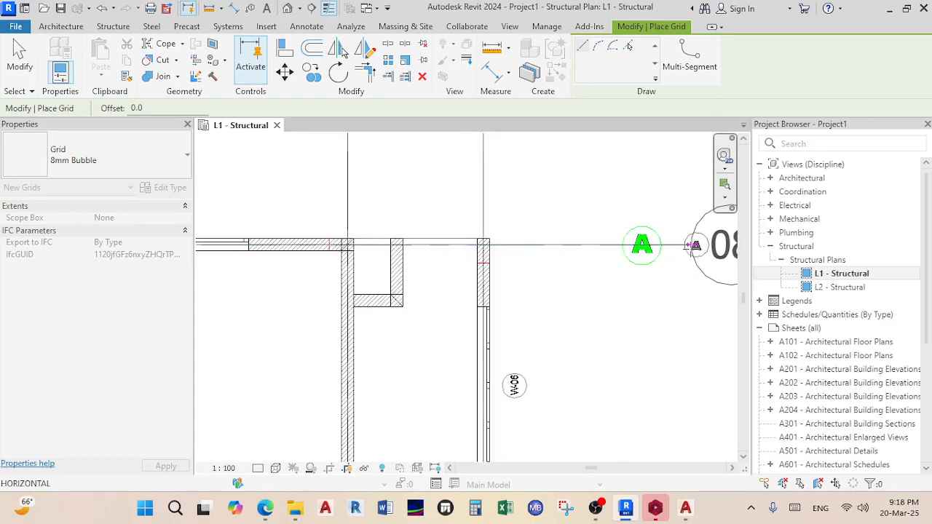
left_click(685, 245)
right_click(634, 81)
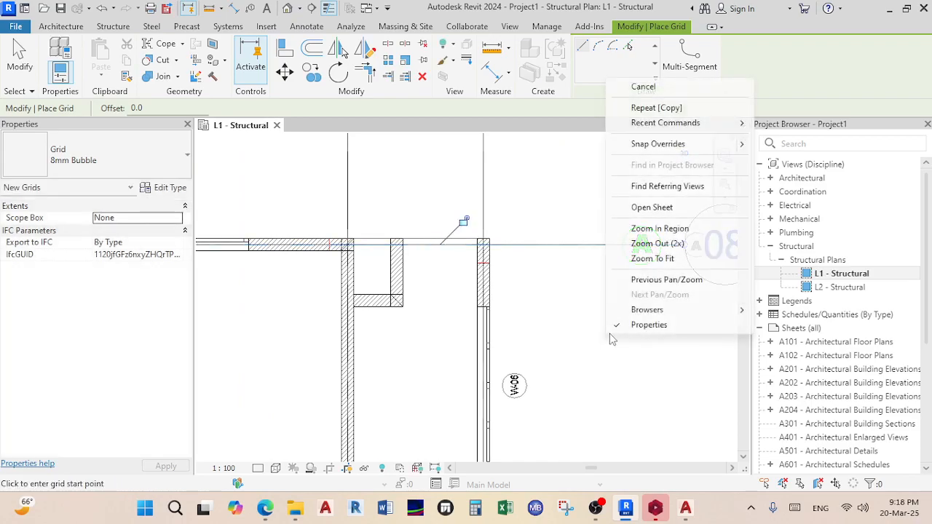
left_click(638, 86)
scroll(526, 406, "down", 2)
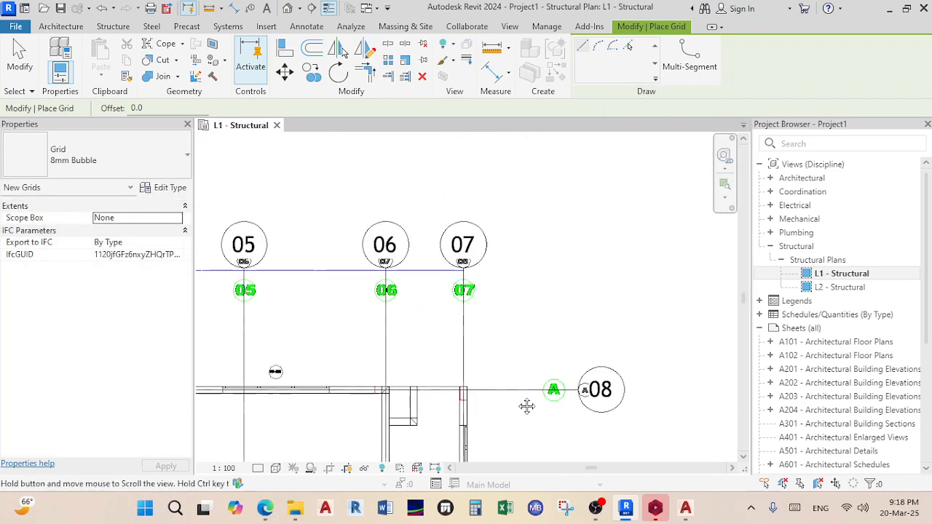
right_click(522, 295)
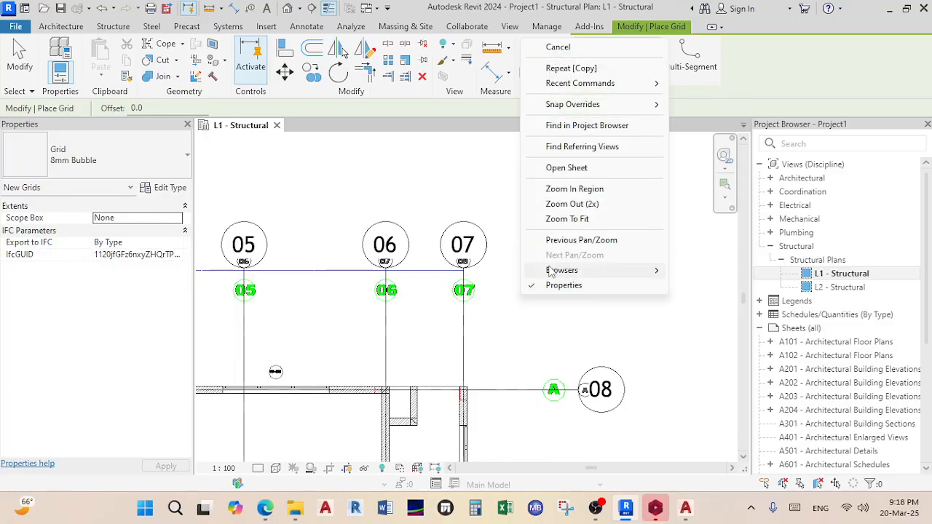
left_click(558, 47)
- Rename the new horizontal structural grid as A
scroll(558, 257, "down", 2)
scroll(618, 306, "up", 2)
scroll(618, 306, "up", 2)
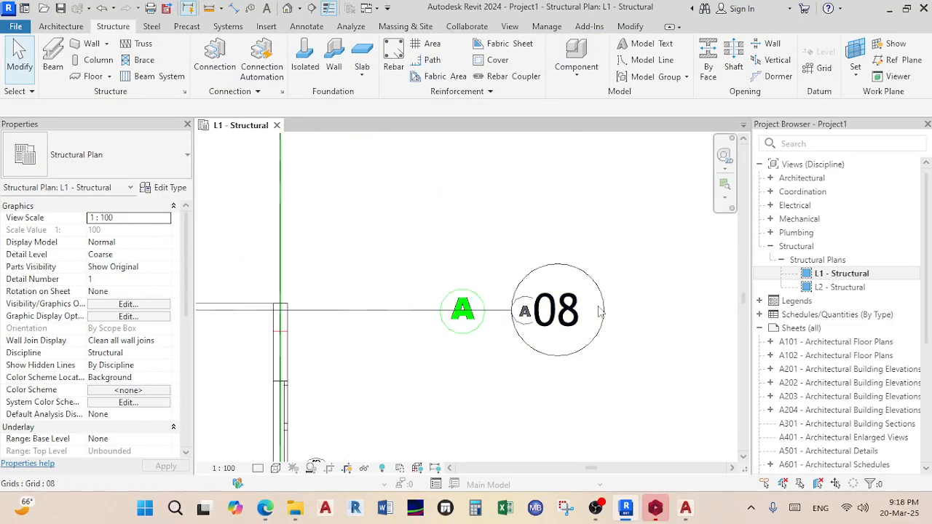
left_click(575, 315)
left_click(574, 310)
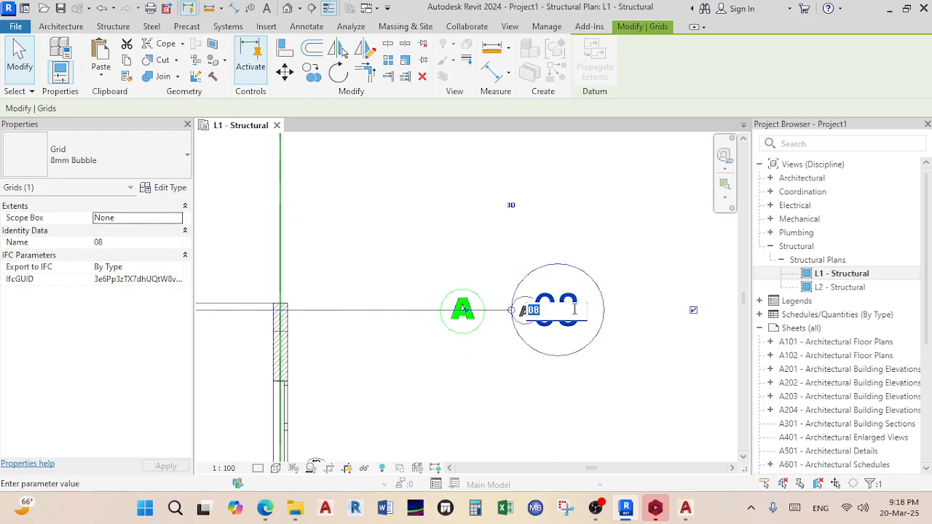
left_click(618, 269)
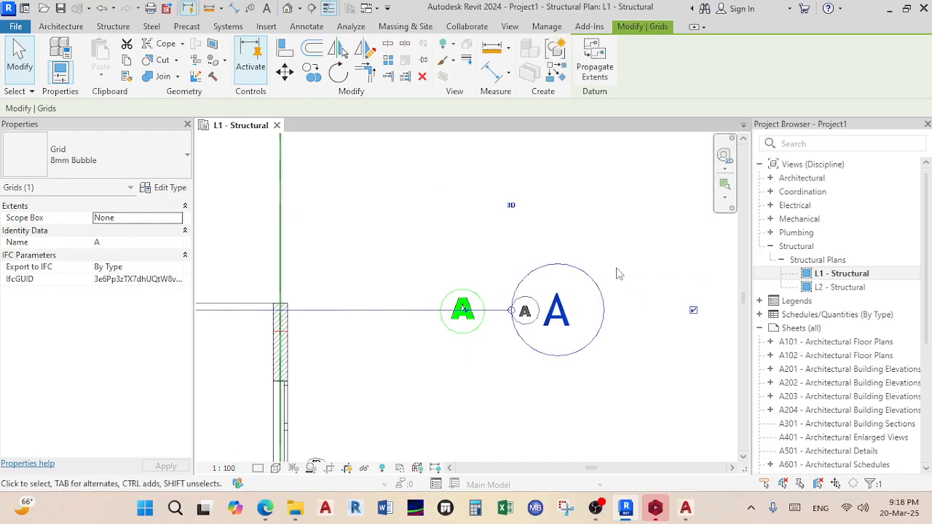
- Show the bubble at the left end of structural grid A
scroll(507, 300, "down", 6)
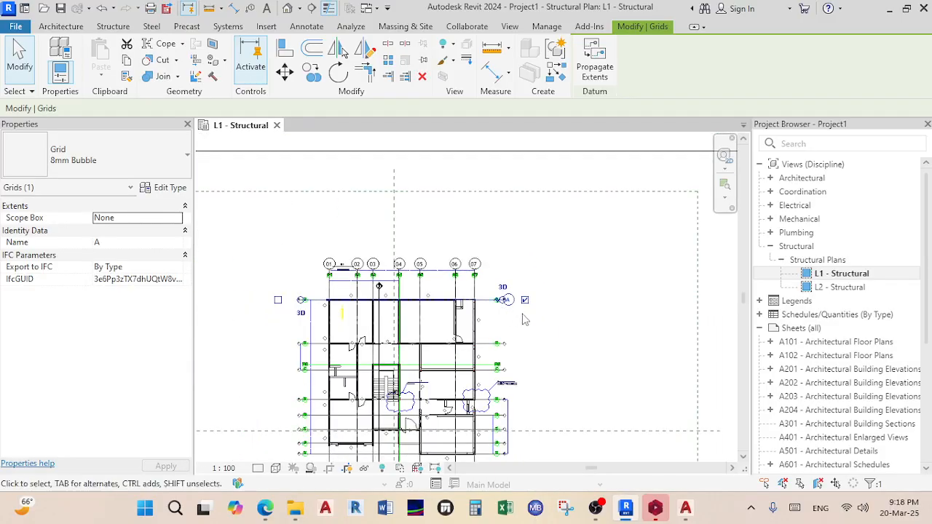
scroll(351, 256, "up", 6)
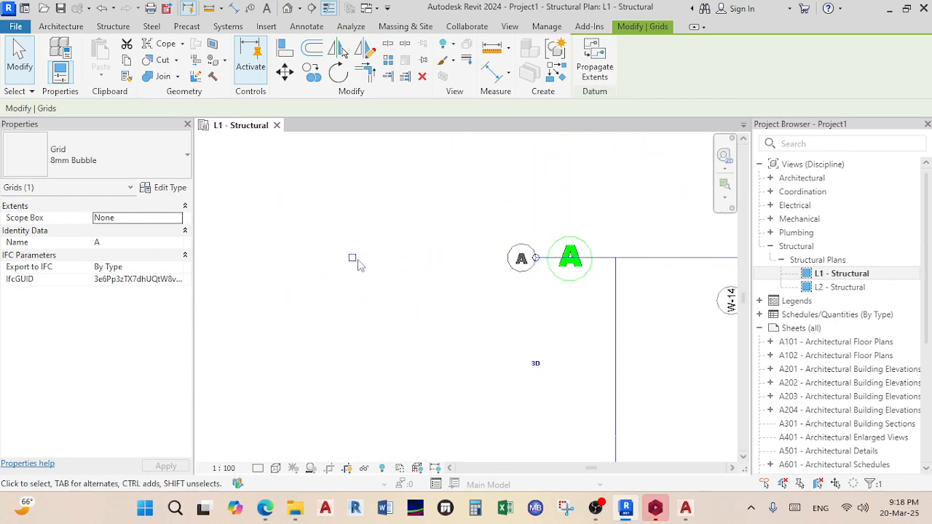
scroll(354, 264, "down", 5)
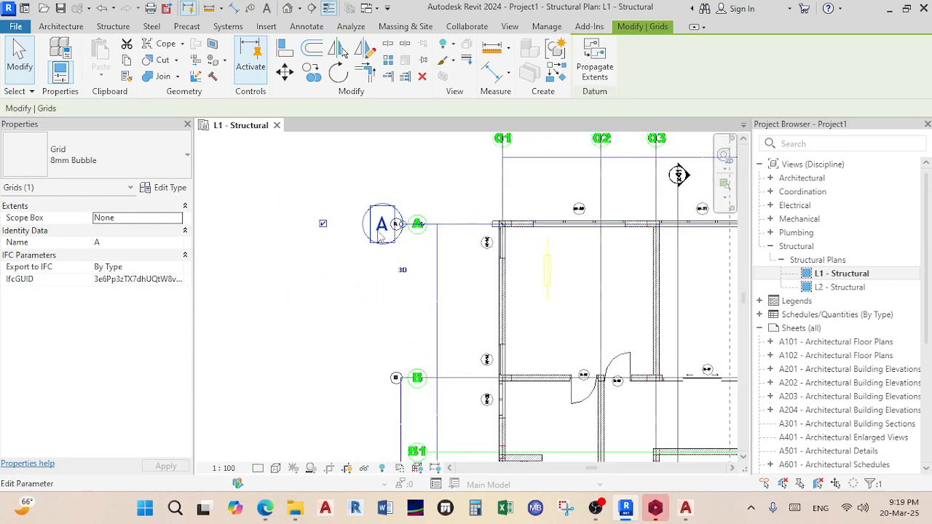
- Copy structural grid A vertically onto the imported grid B, with Multiple and Constrain enabled
scroll(392, 259, "up", 3)
scroll(408, 288, "up", 2)
scroll(430, 320, "down", 2)
scroll(446, 350, "up", 1)
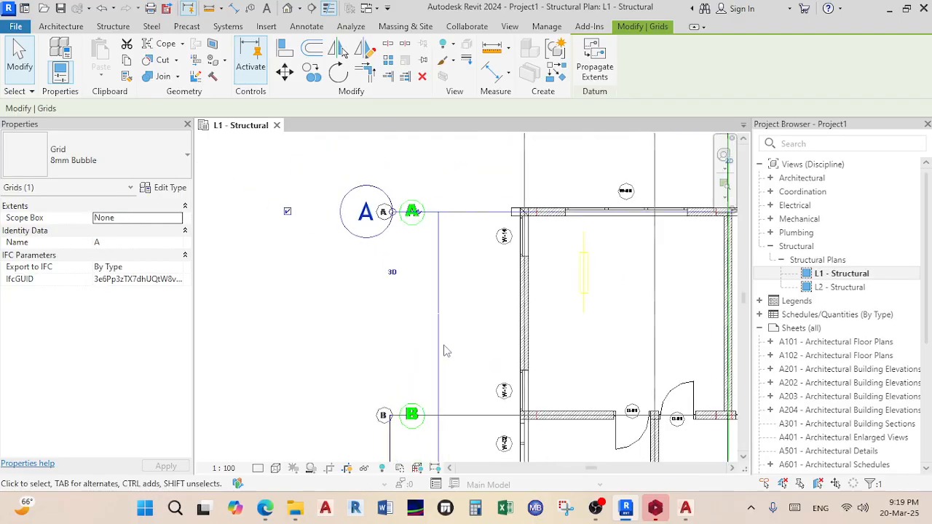
left_click(312, 73)
scroll(390, 185, "up", 2)
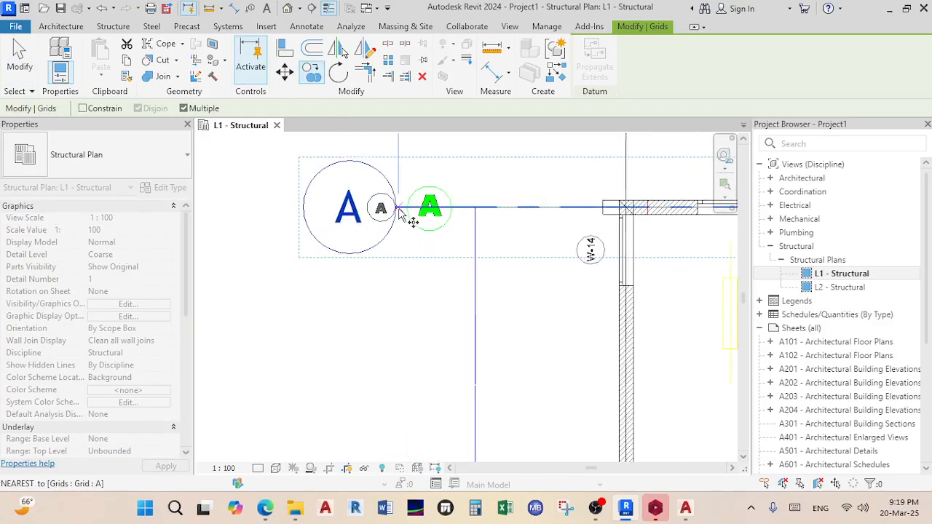
scroll(399, 212, "up", 2)
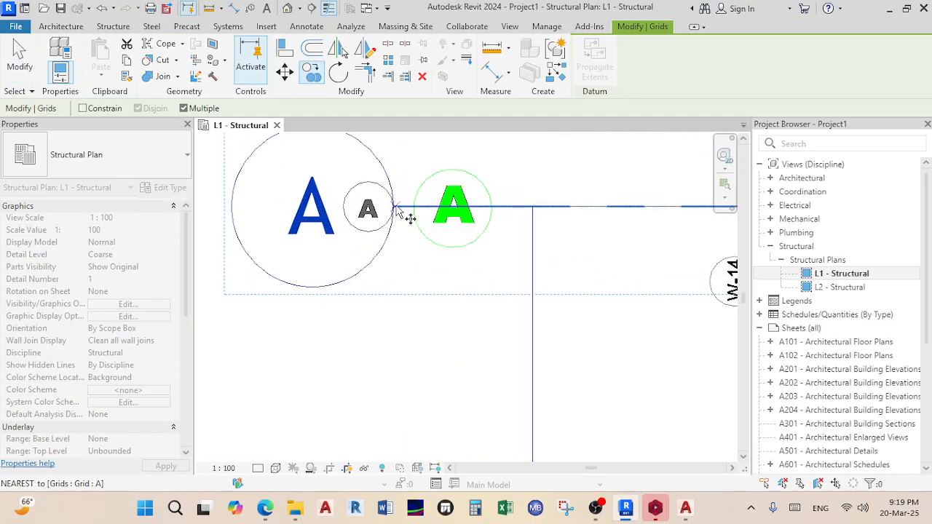
left_click(397, 211)
scroll(408, 218, "down", 3)
scroll(416, 228, "down", 2)
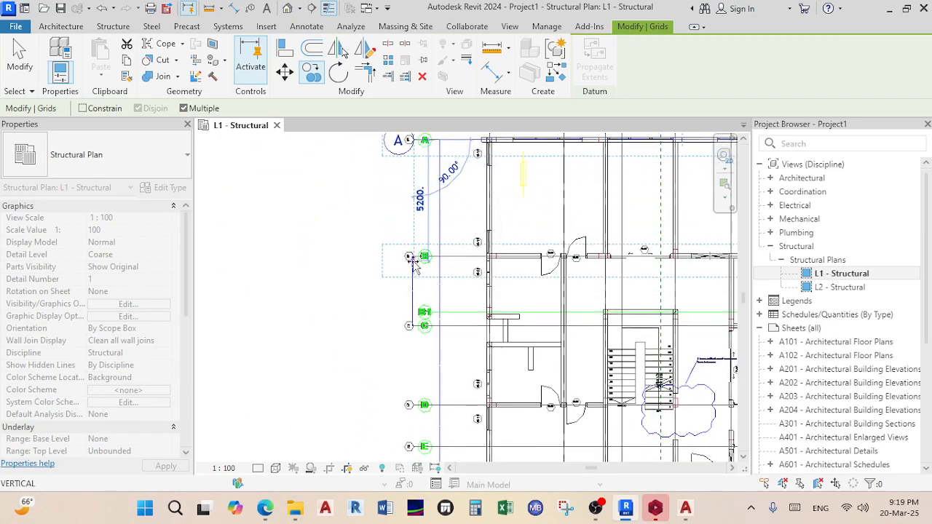
scroll(412, 266, "up", 5)
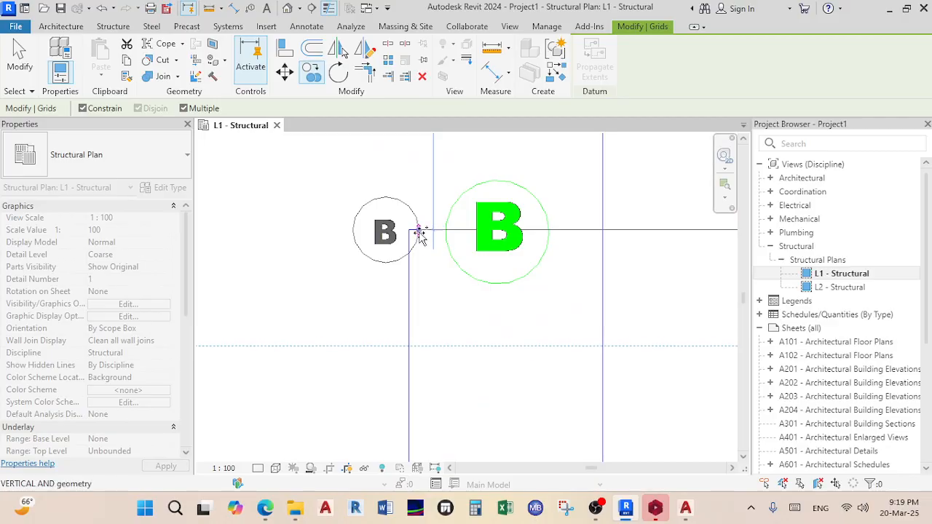
scroll(419, 232, "up", 4)
key("shift")
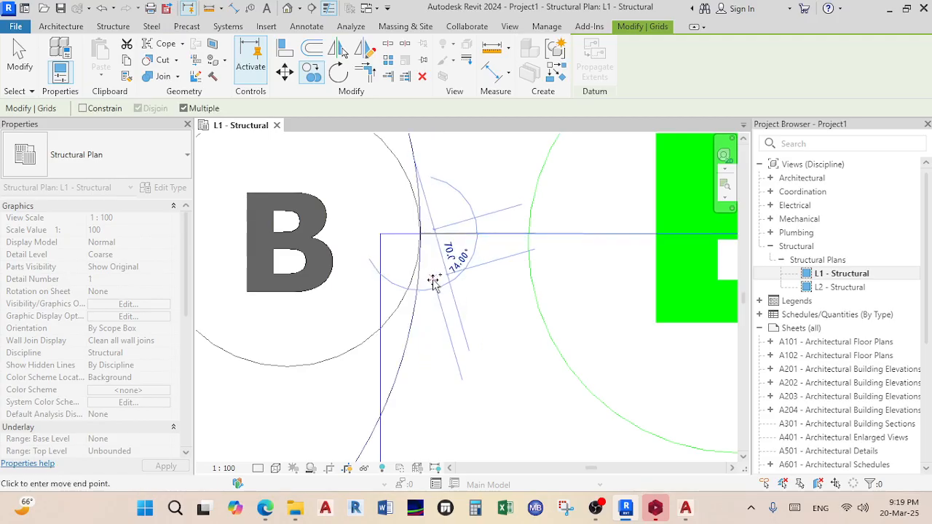
- Place the next constrained copy of the horizontal structural grid on the imported grid C
scroll(429, 238, "down", 6)
scroll(421, 309, "up", 8)
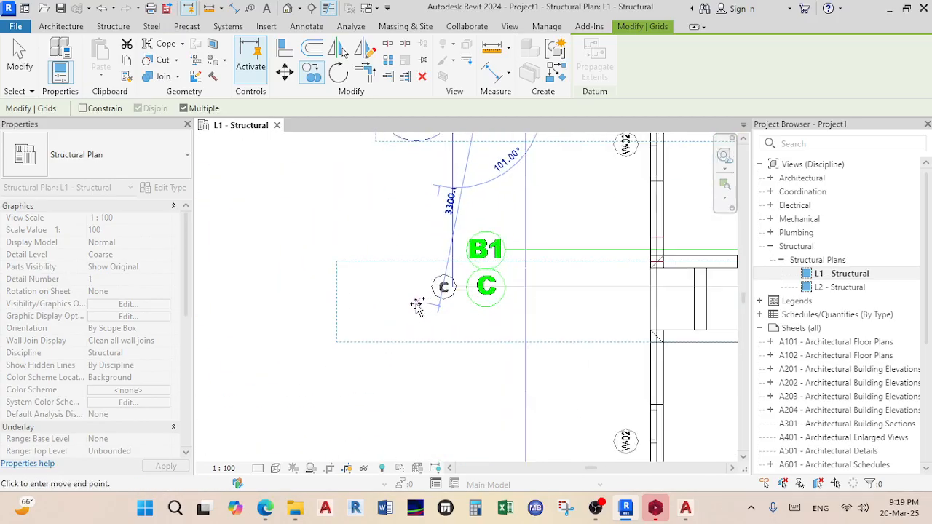
key("shift")
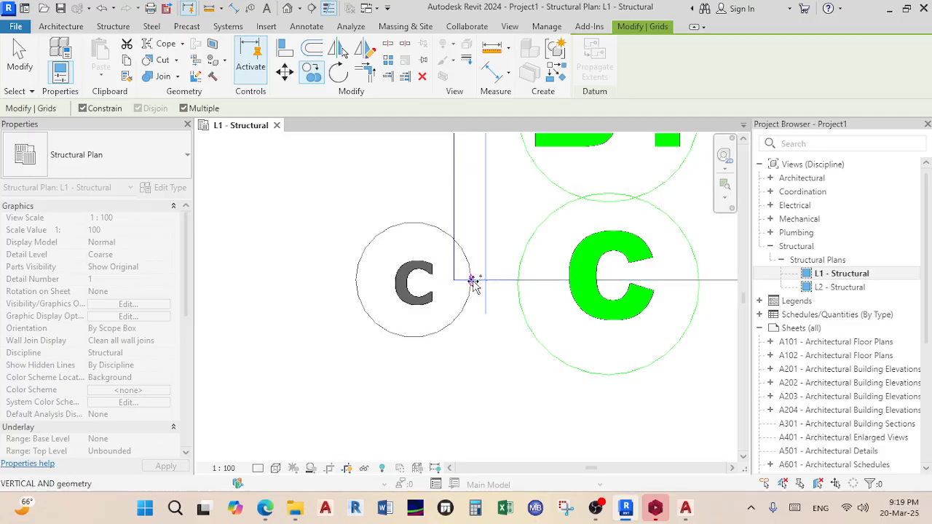
scroll(469, 283, "up", 3)
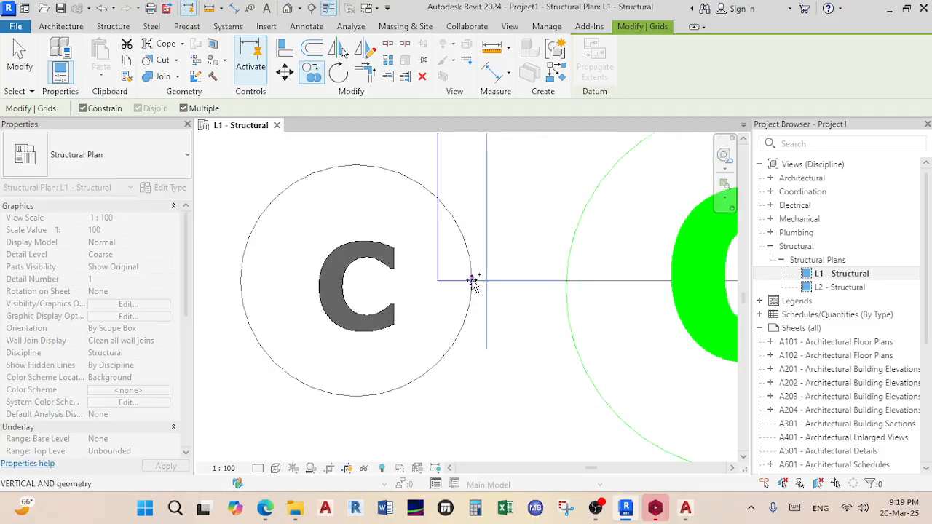
scroll(472, 279, "up", 3)
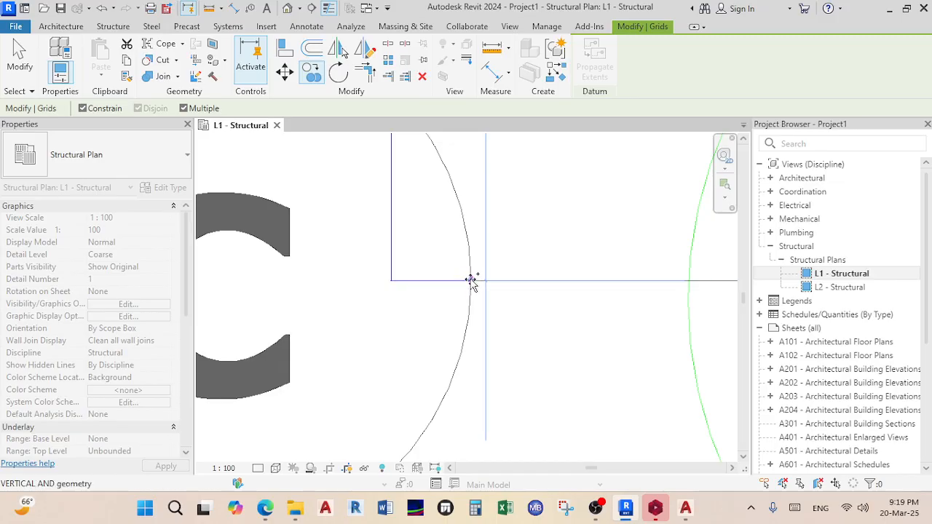
left_click(472, 281)
- Place the next constrained vertical copy of the horizontal structural grid on the imported grid D
scroll(474, 298, "down", 4)
scroll(470, 327, "down", 4)
middle_click_drag(467, 421, 471, 316)
scroll(473, 312, "up", 6)
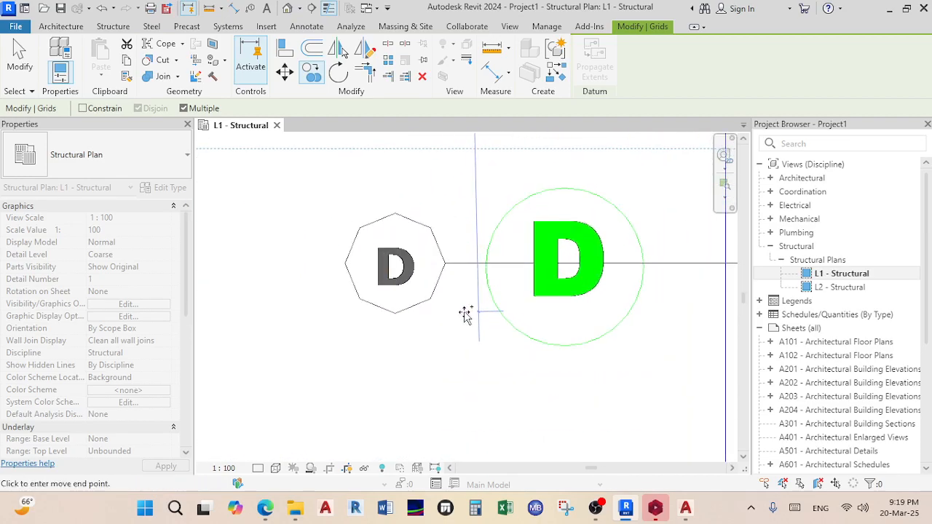
scroll(466, 315, "up", 3)
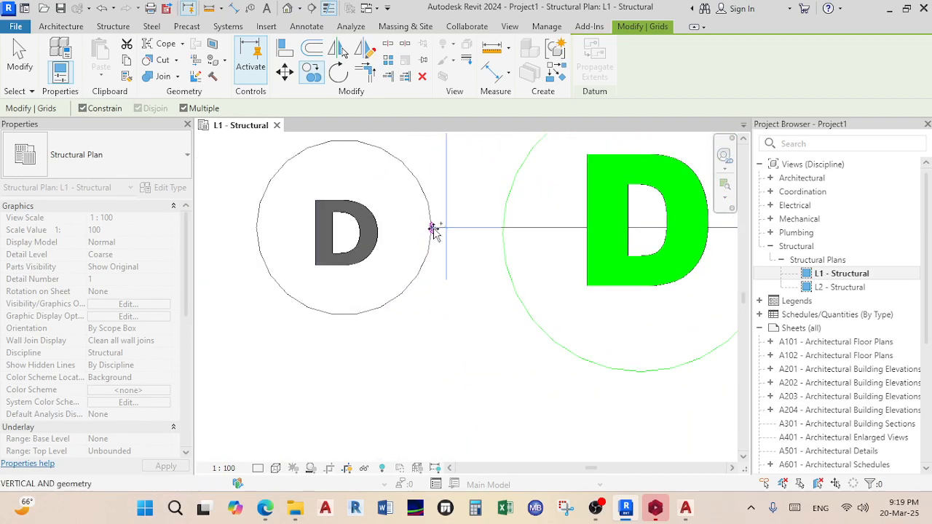
left_click(433, 229)
- Place another constrained copy of the horizontal structural grid at the left end of the imported grid E
scroll(444, 295, "down", 3)
scroll(444, 295, "down", 3)
middle_click_drag(445, 295, 392, 173)
scroll(391, 182, "up", 2)
scroll(397, 331, "up", 2)
key("shift")
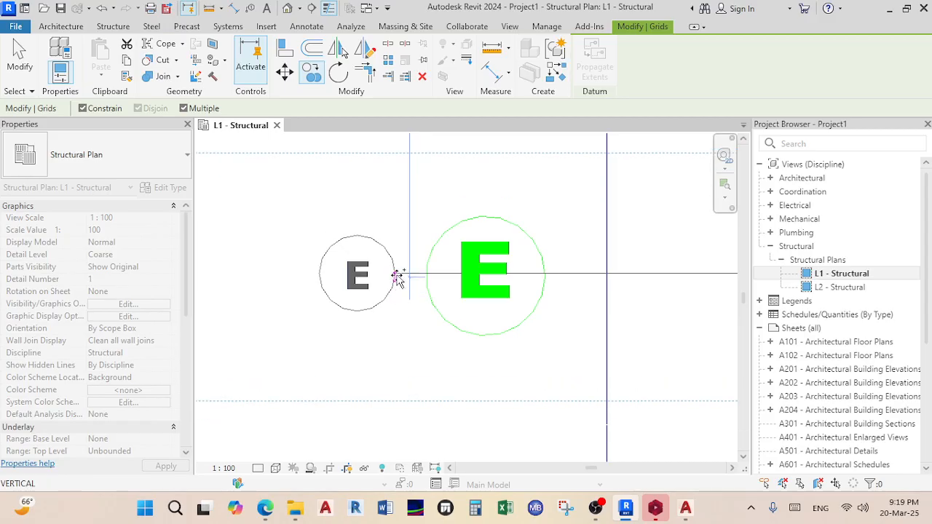
- Place another constrained copy of the horizontal structural grid on the imported grid F
scroll(400, 313, "down", 4)
scroll(400, 331, "down", 3)
middle_click_drag(410, 302, 410, 218)
scroll(389, 298, "up", 5)
key("shift")
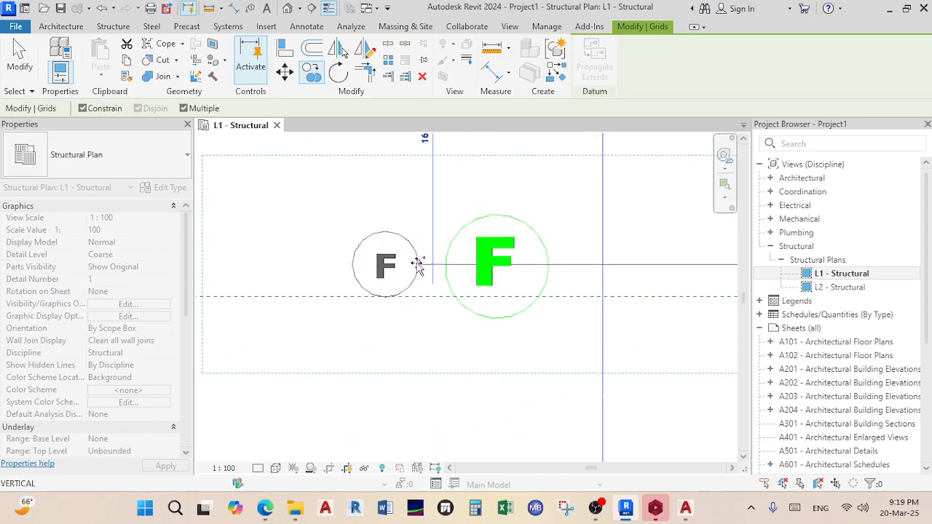
scroll(414, 273, "up", 2)
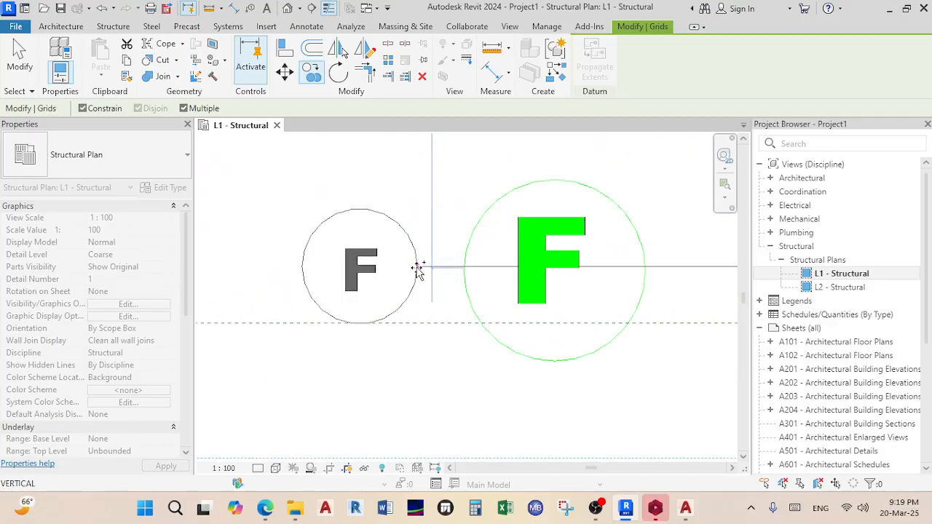
scroll(411, 309, "down", 3)
scroll(416, 277, "up", 4)
- Place a copy of the horizontal structural grid at the imported grid G and end the multiple copying
scroll(421, 268, "down", 2)
scroll(421, 268, "down", 3)
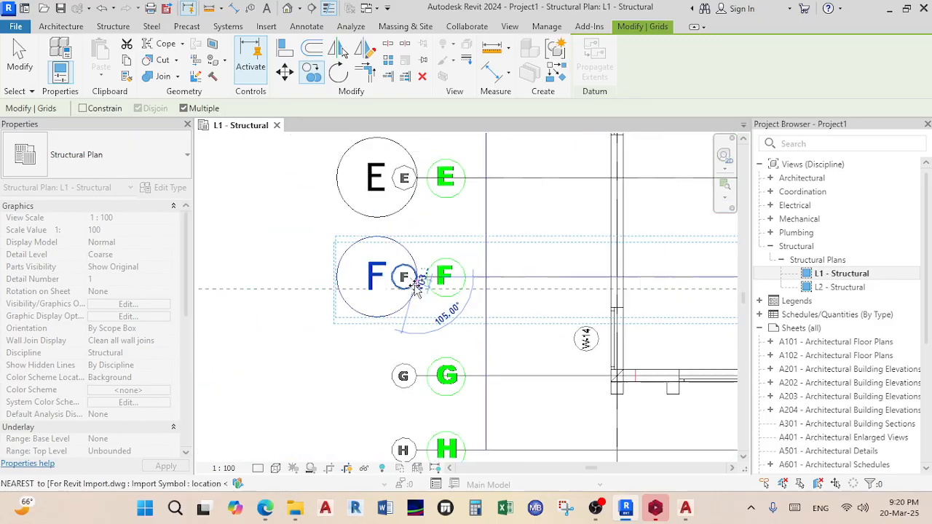
scroll(413, 322, "up", 3)
scroll(405, 328, "up", 2)
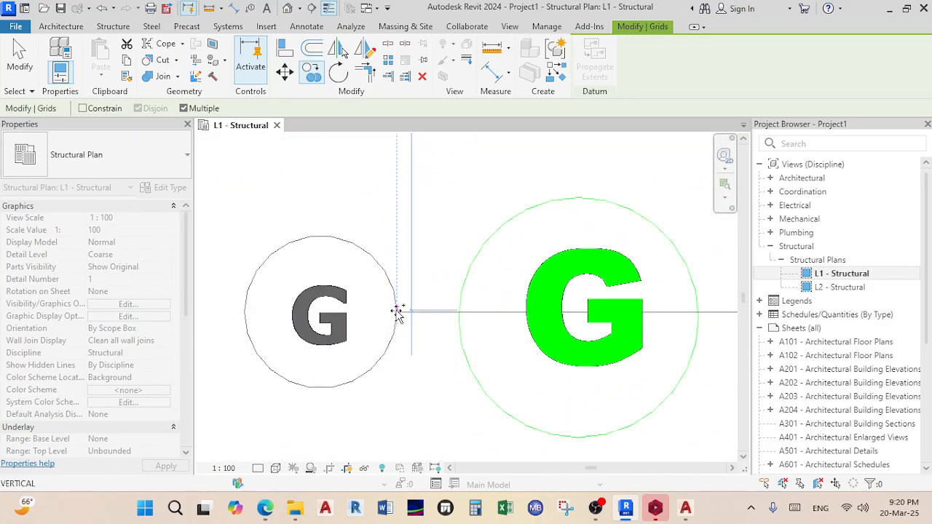
left_click(397, 312)
scroll(412, 328, "up", 2)
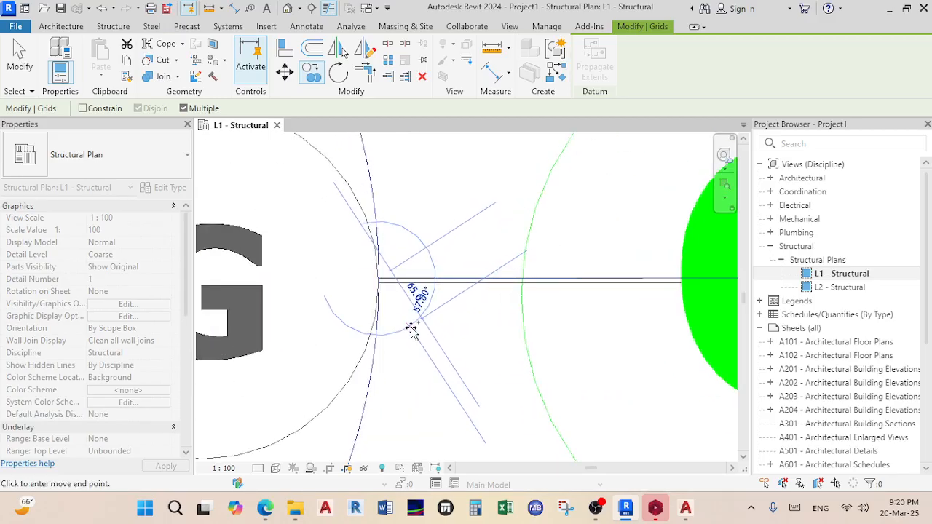
key("Escape")
key("Escape")
- Move structural grid G vertically with Constrain enabled so it lies exactly on the imported grid G line
scroll(408, 299, "up", 2)
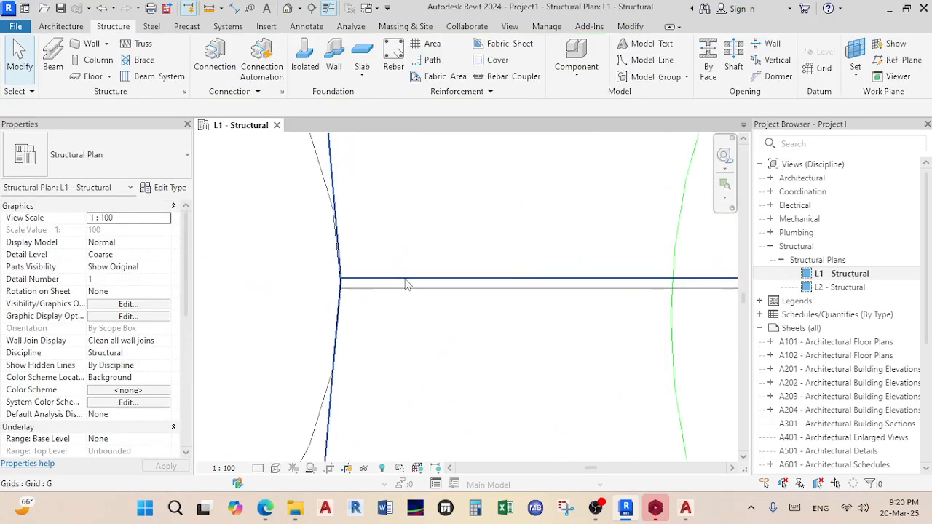
left_click(382, 317)
left_click(285, 71)
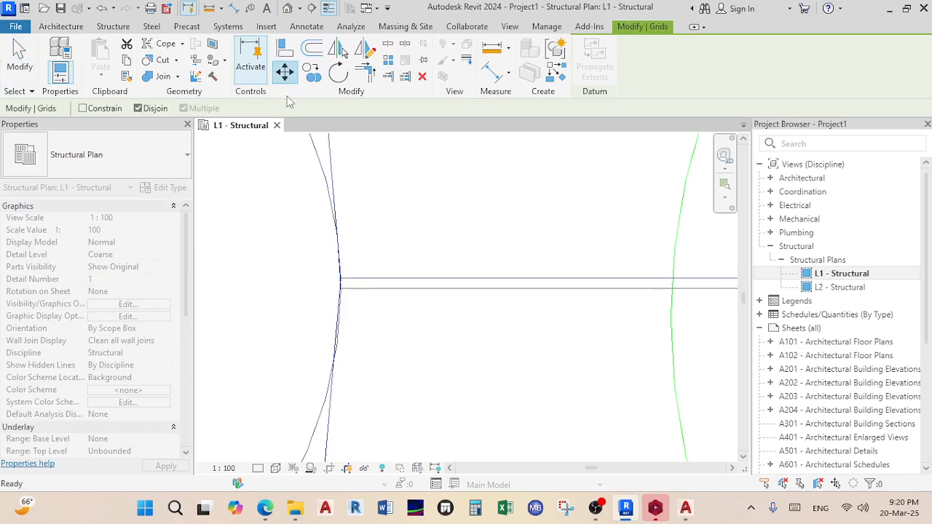
left_click(353, 290)
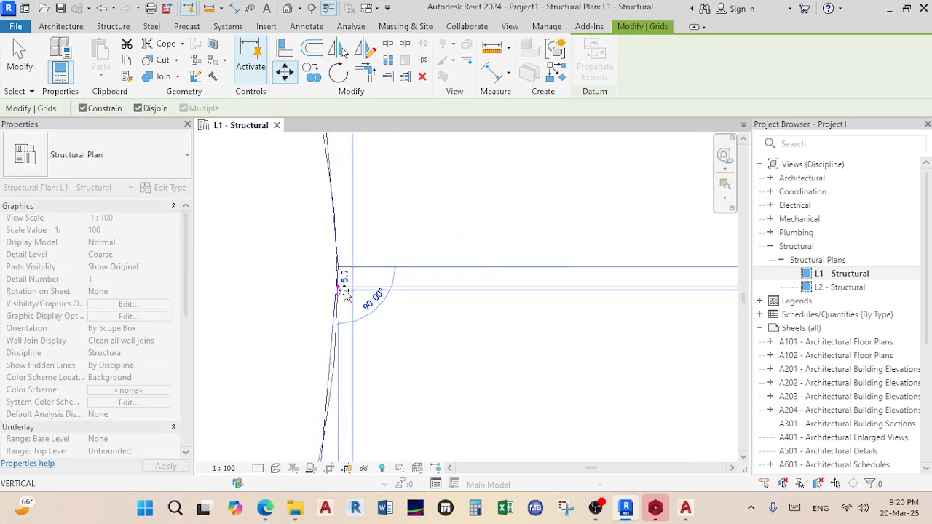
key("shift")
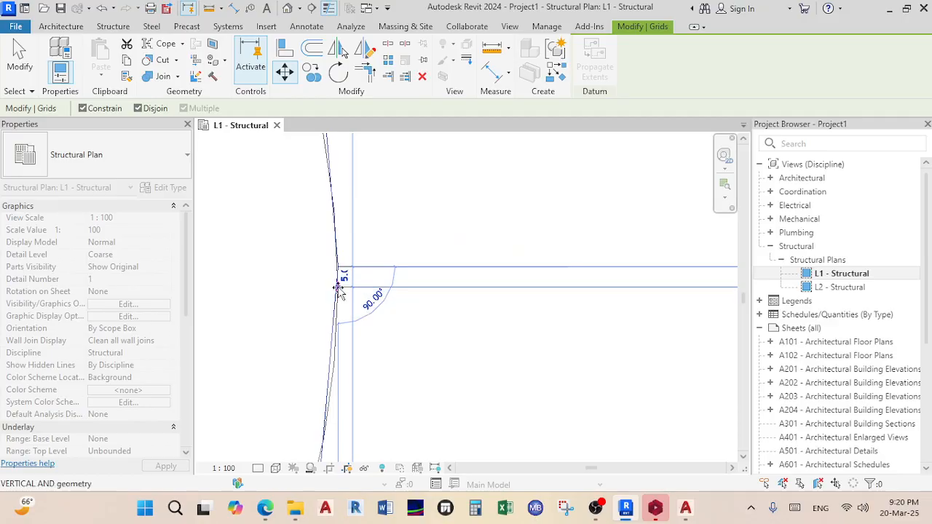
left_click(336, 287)
scroll(360, 324, "up", 6)
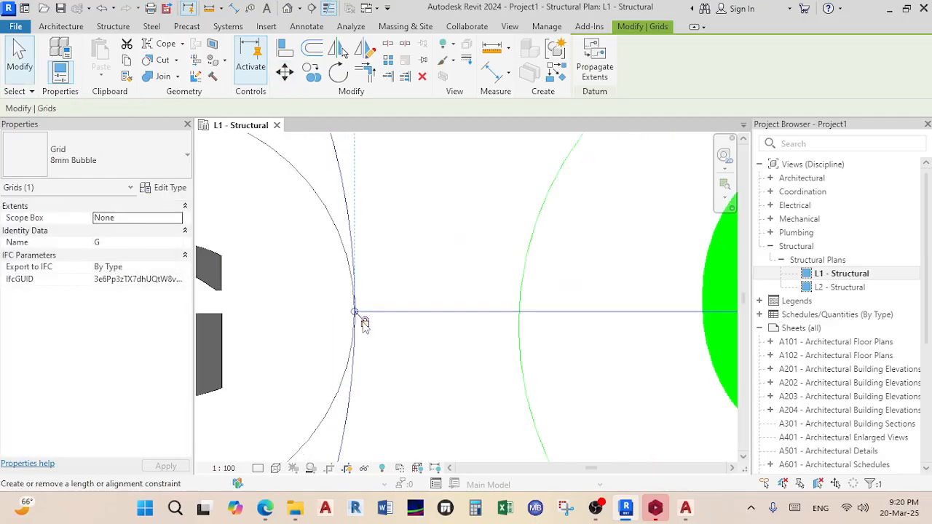
- Copy structural grid G vertically onto the imported grid H, then end the copying and clear the selection
scroll(366, 332, "down", 3)
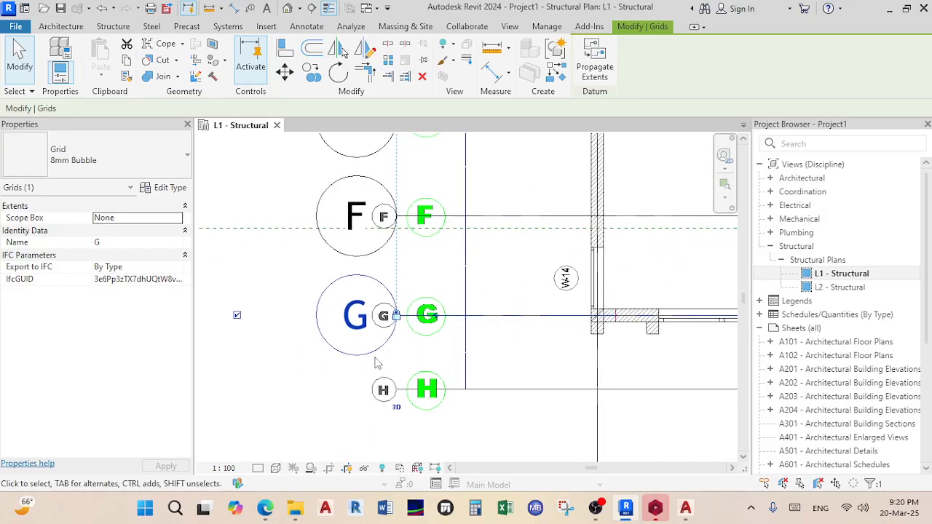
left_click(309, 78)
scroll(408, 328, "up", 2)
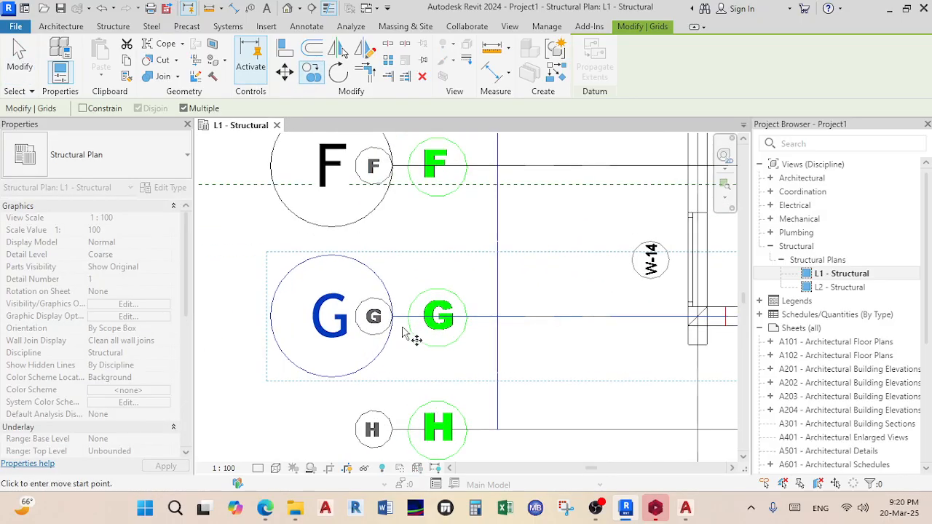
left_click(391, 317)
scroll(402, 443, "up", 3)
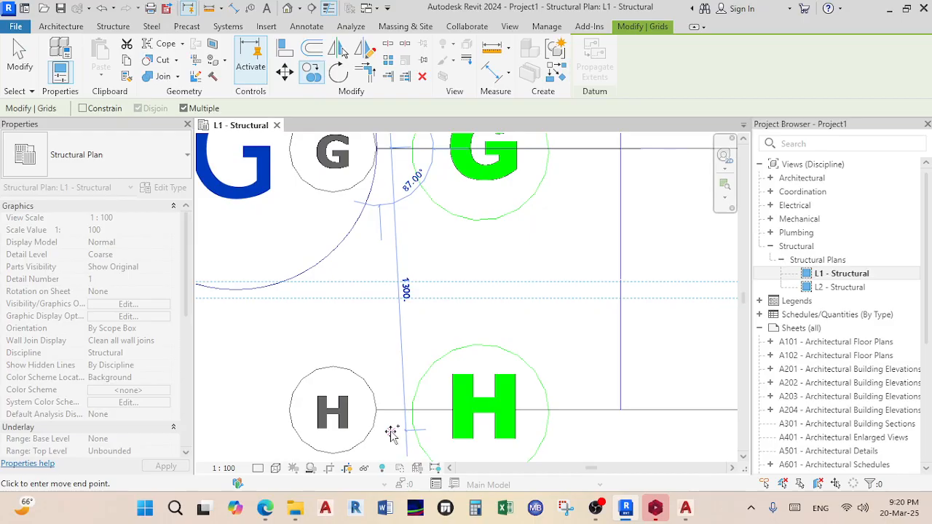
scroll(392, 433, "up", 2)
key("shift")
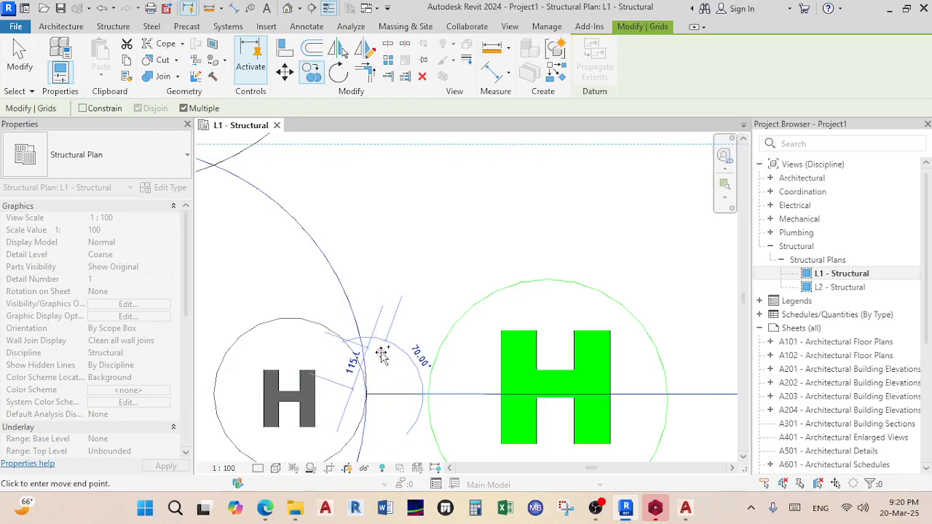
right_click(381, 317)
left_click(450, 73)
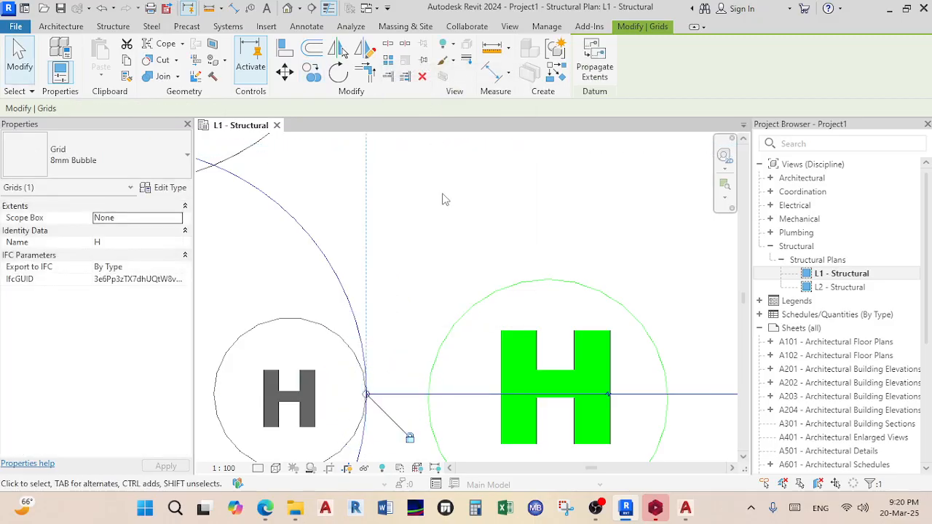
right_click(446, 196)
left_click(477, 81)
scroll(481, 310, "down", 10)
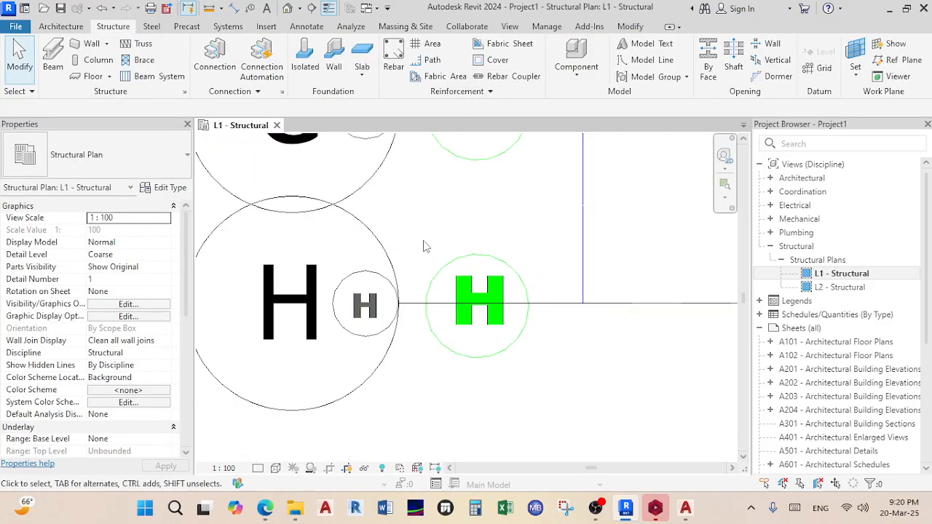
scroll(479, 304, "up", 4)
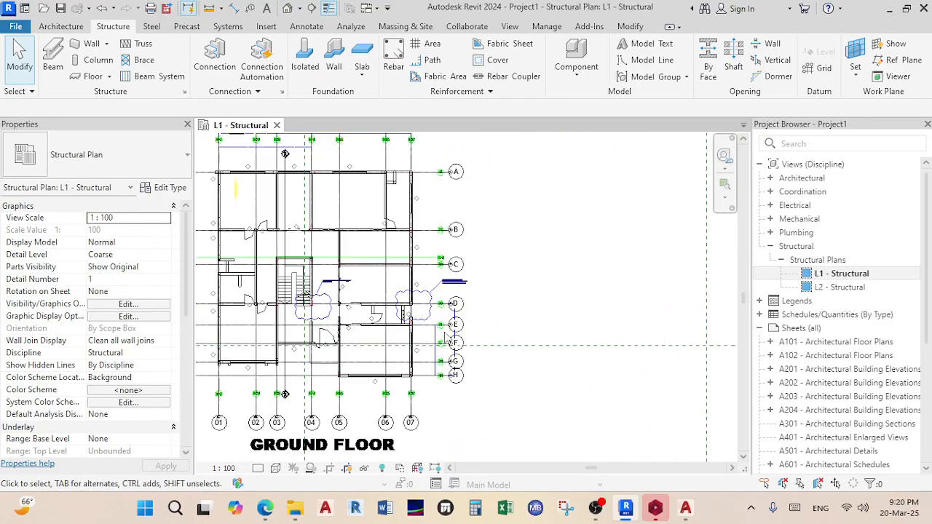
- Examine the imported ground floor drawing against grids 01–07 and A–H in the L1 - Structural plan
scroll(449, 222, "down", 4)
scroll(419, 213, "up", 2)
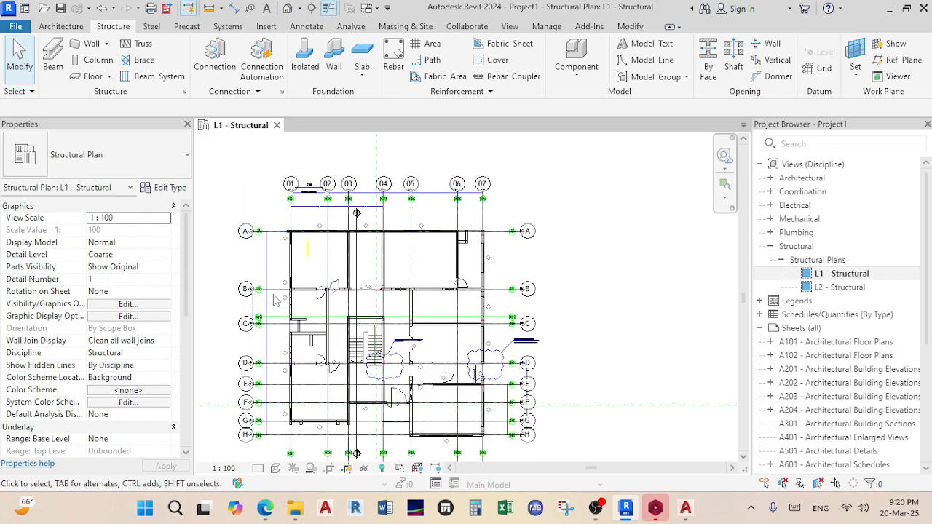
scroll(393, 277, "down", 2)
scroll(348, 244, "up", 2)
scroll(330, 251, "up", 3)
scroll(313, 262, "up", 2)
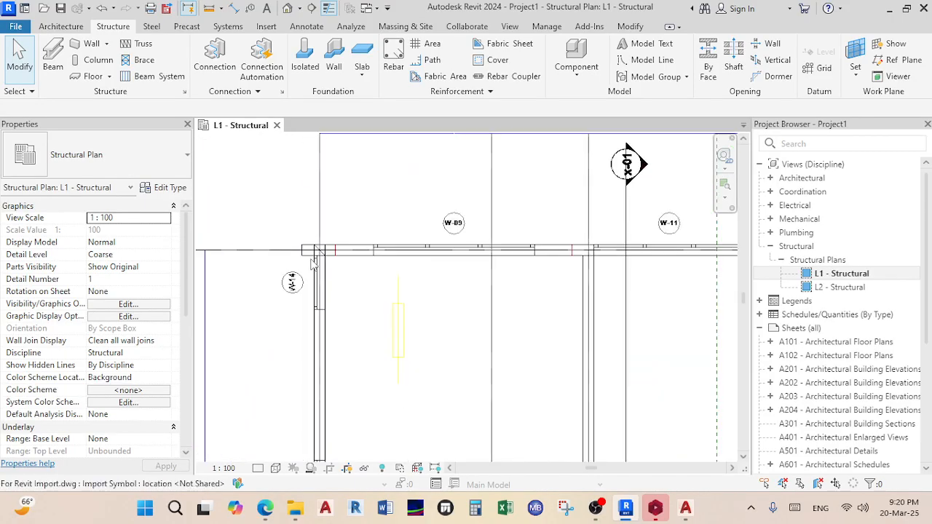
scroll(313, 262, "down", 2)
scroll(386, 251, "down", 2)
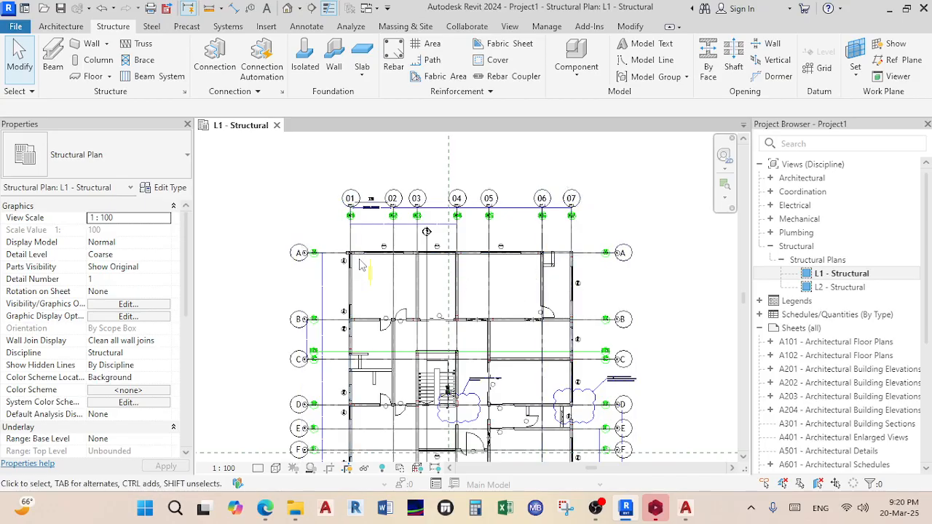
scroll(355, 321, "down", 3)
middle_click_drag(355, 321, 357, 237)
scroll(379, 290, "up", 2)
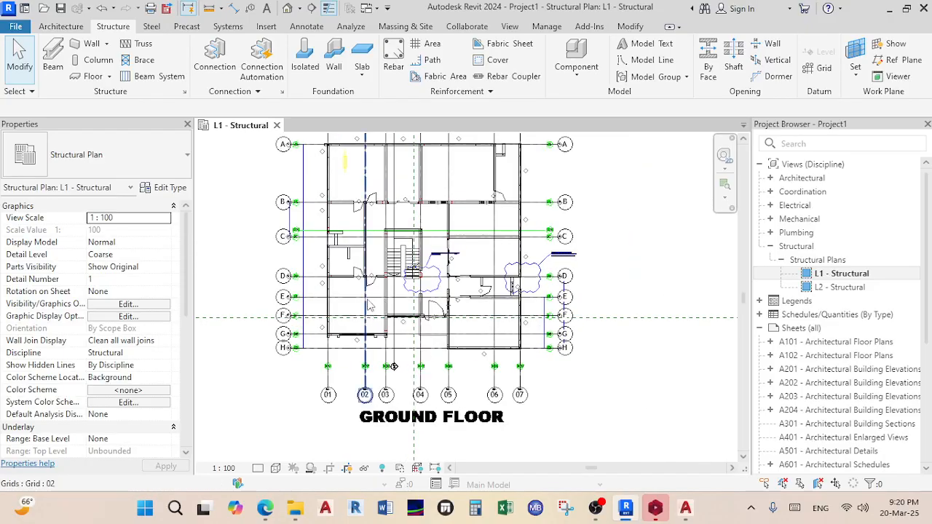
middle_click_drag(368, 286, 382, 366)
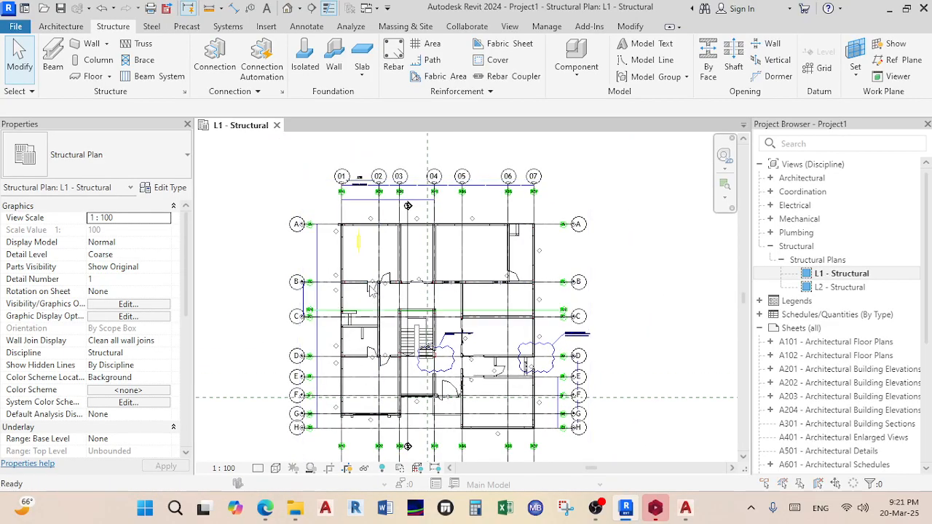
- Start saving the project and create a folder named Revit Files inside 01. Architect's Drawings as the save location
key("ctrl+s")
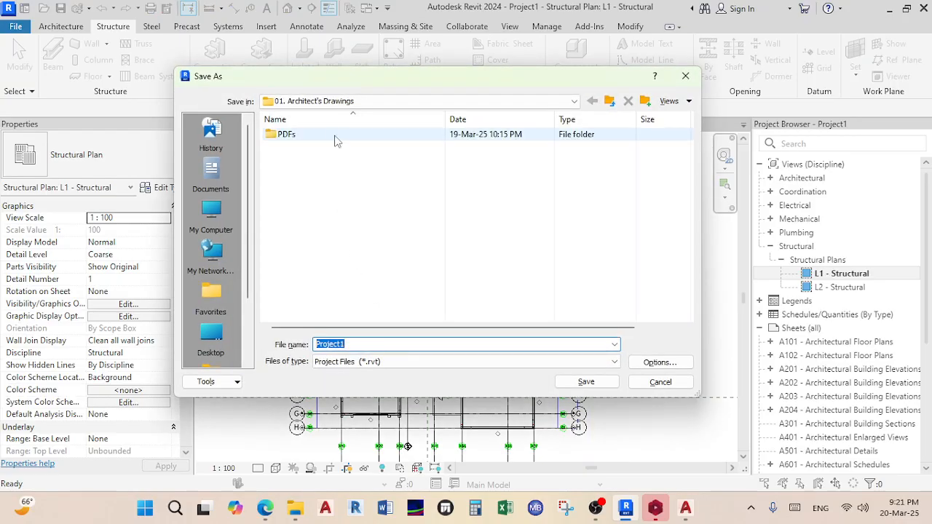
left_click(611, 102)
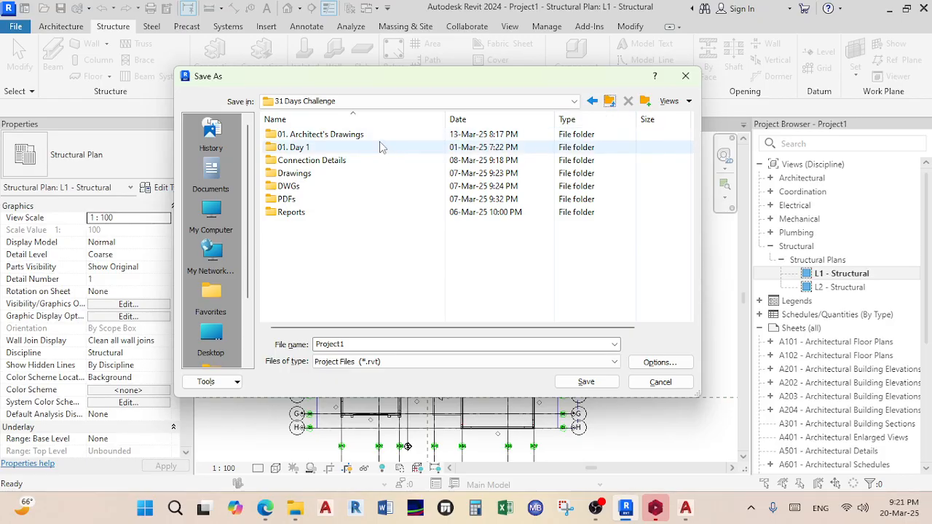
double_click(380, 138)
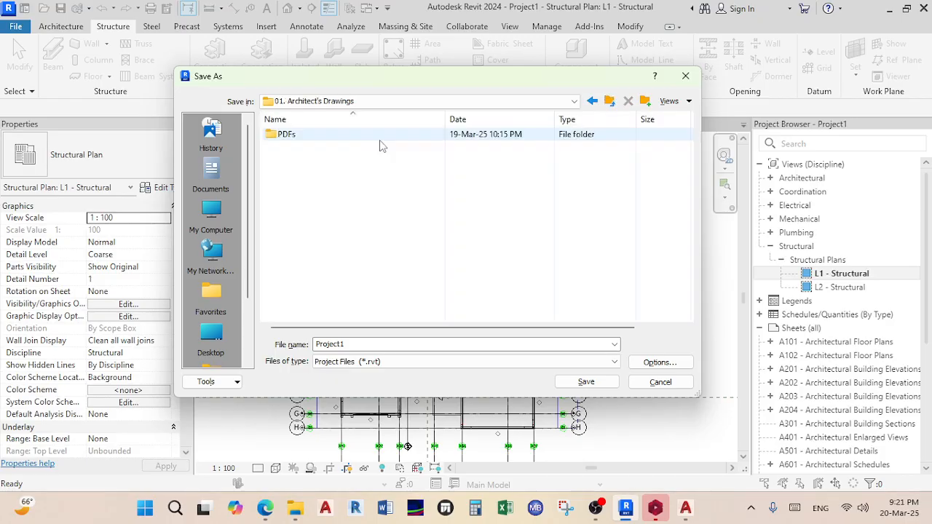
right_click(368, 206)
mouse_move(452, 318)
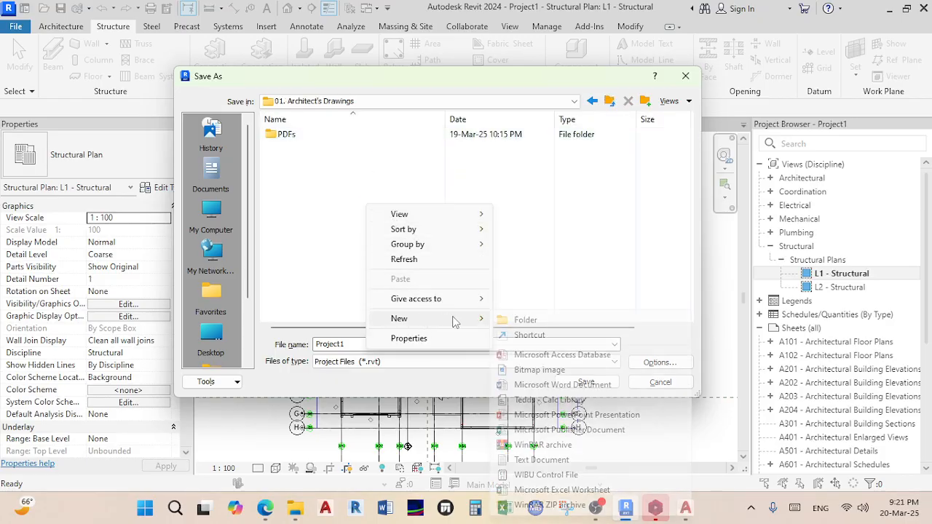
left_click(520, 319)
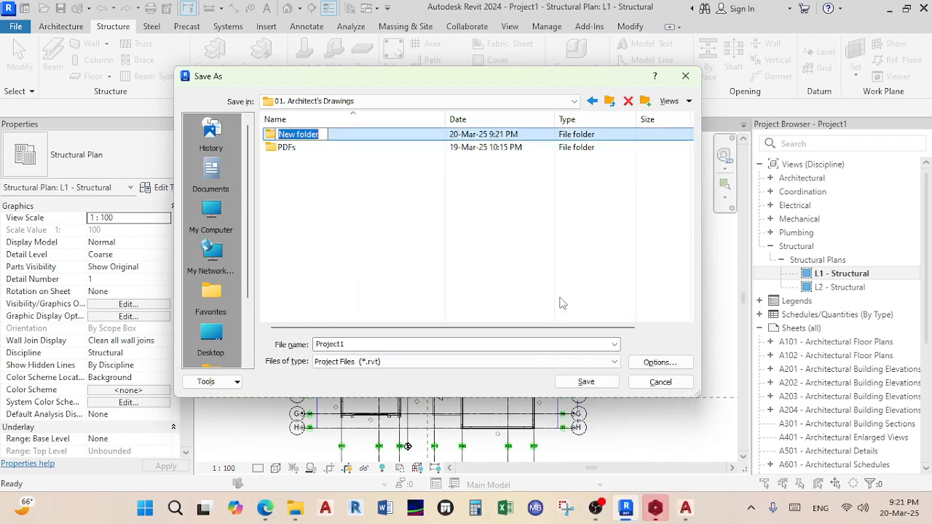
type("r")
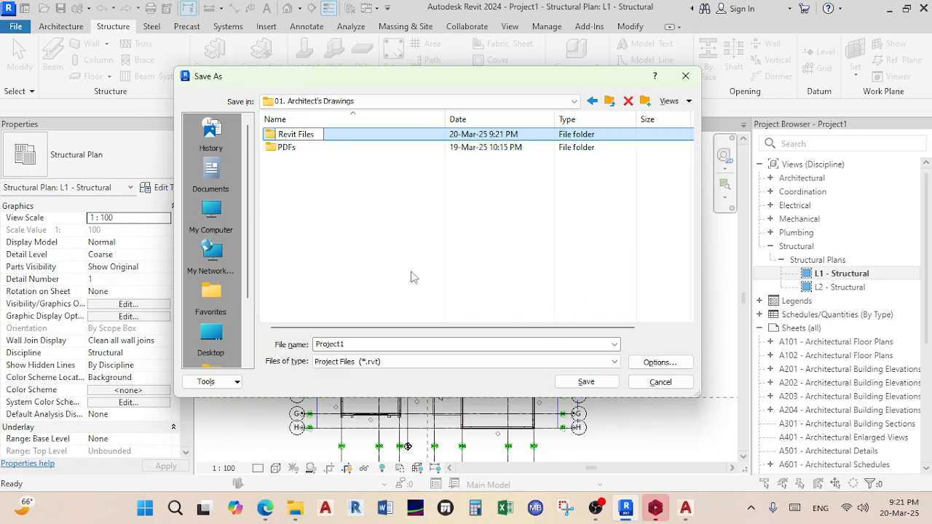
key("Return")
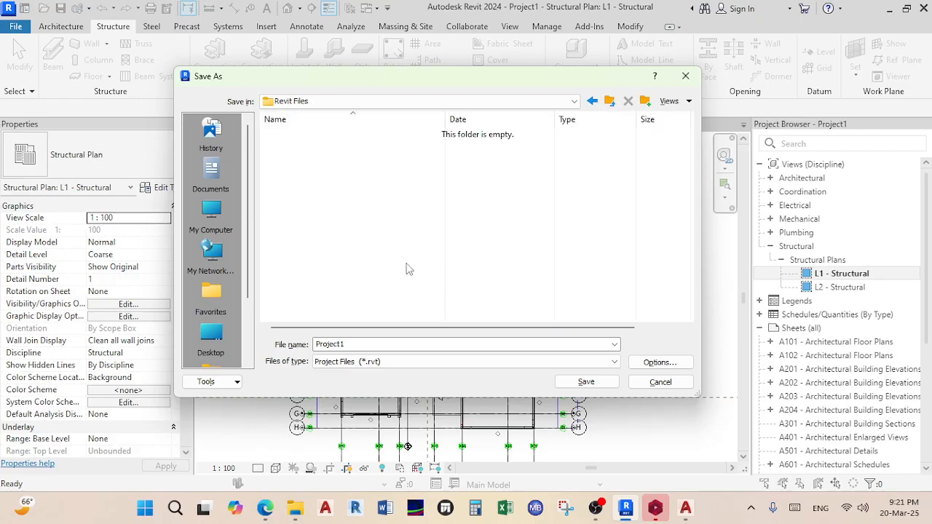
- Save the project as "01. Continuation of Double Storey Residential Home in Revit" with maximum backups kept at 1
double_click(389, 344)
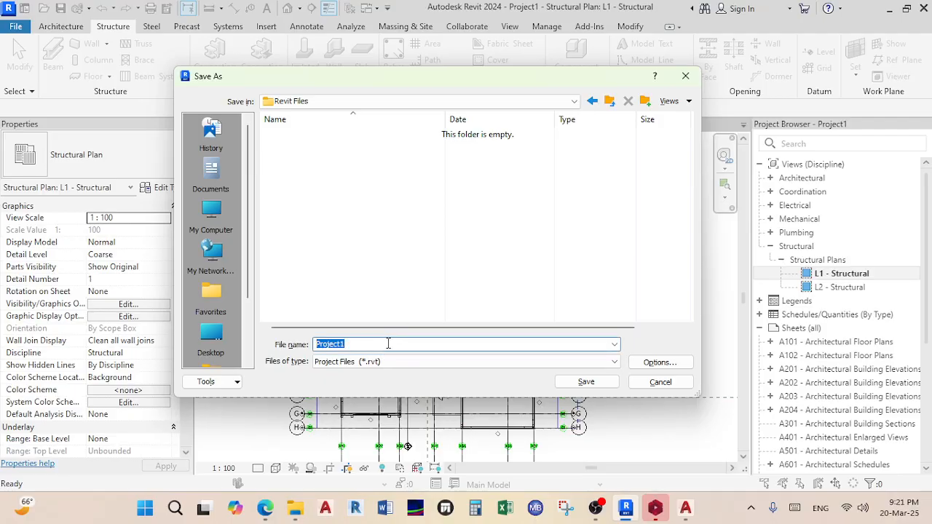
type("C")
type("01.")
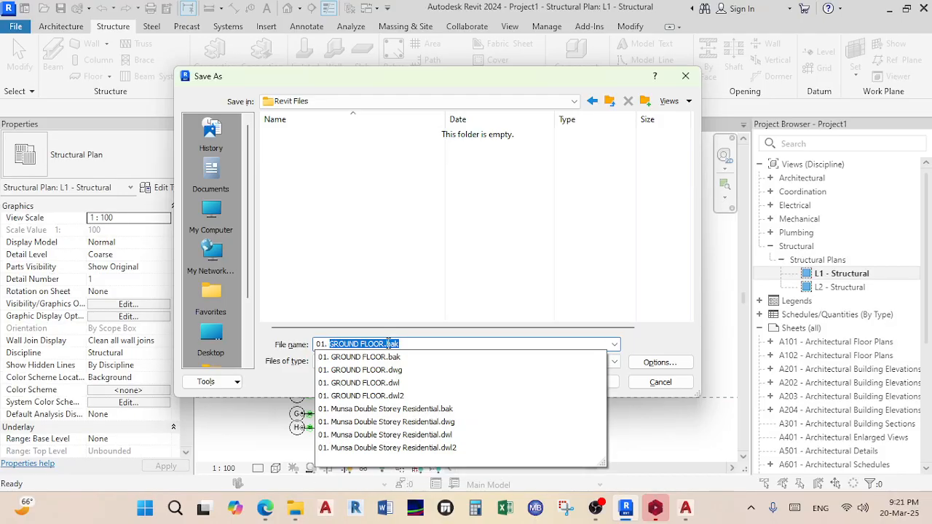
type(" Con")
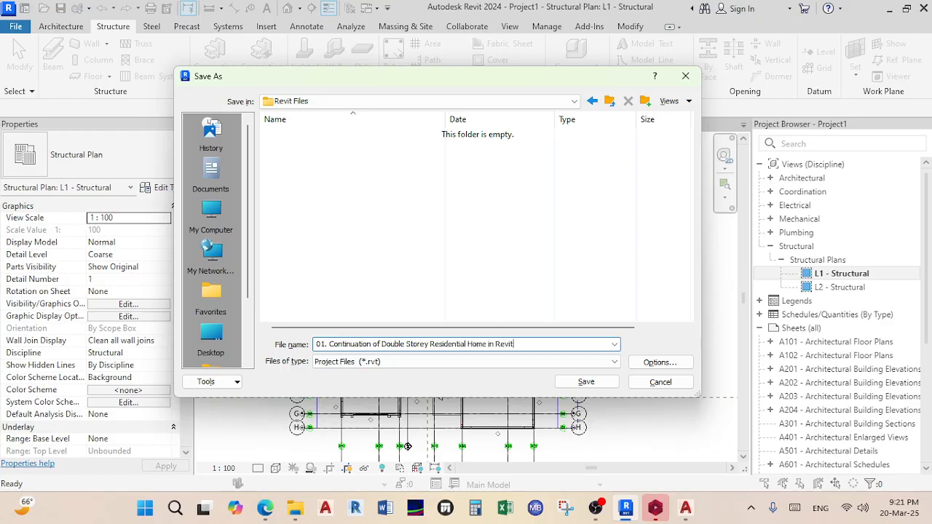
left_click(660, 362)
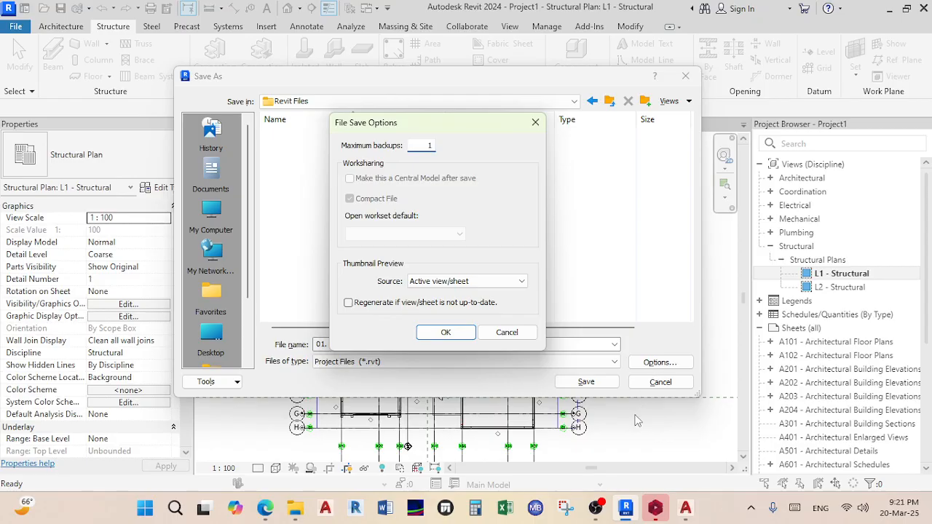
left_click(457, 334)
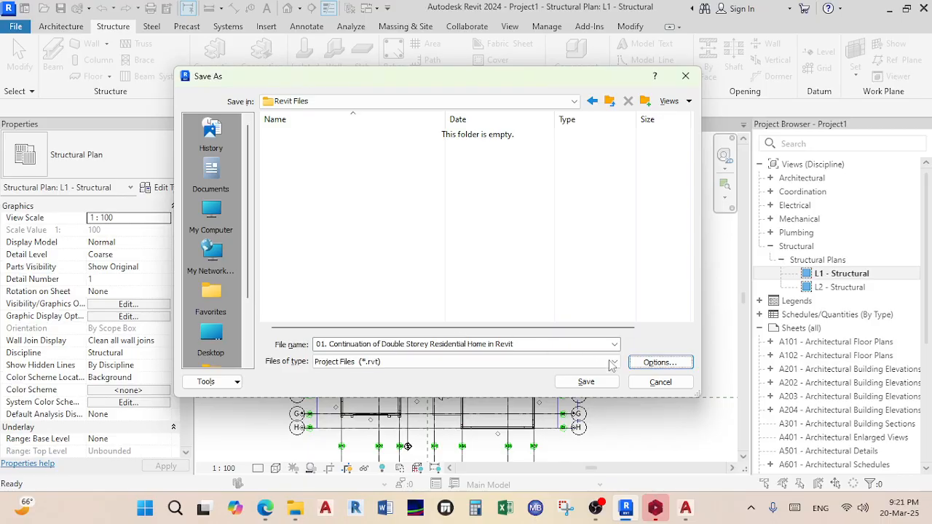
left_click(589, 381)
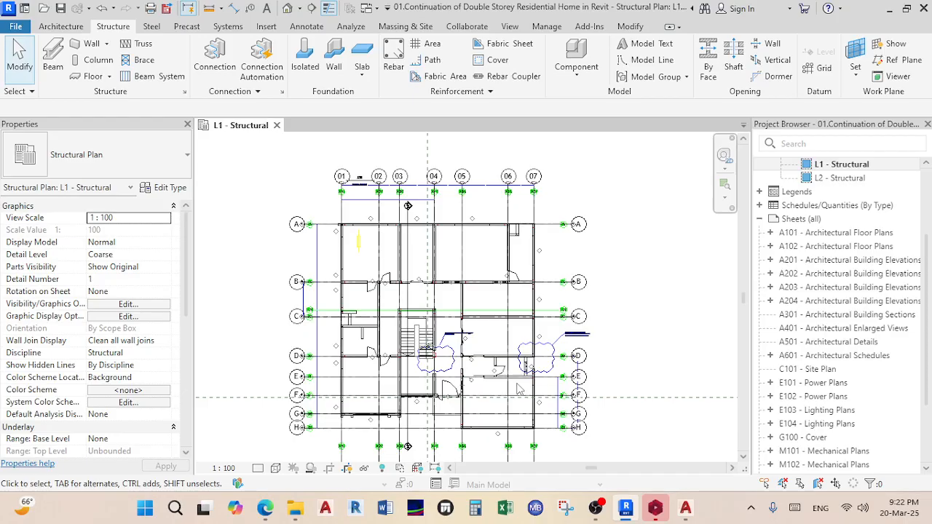
- Look over the ground floor plan and browse the project's sheets and its Architectural and Structural view groups
scroll(475, 374, "down", 3)
middle_click_drag(466, 371, 435, 317)
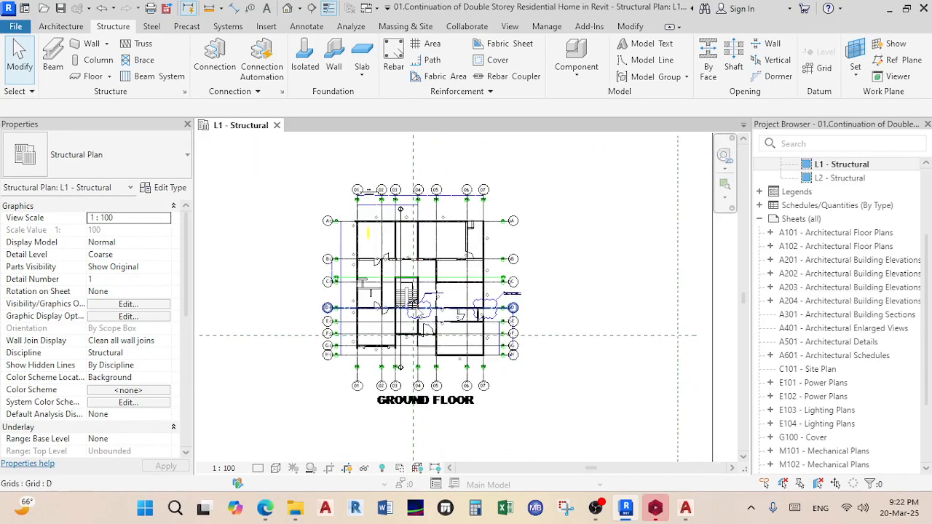
scroll(414, 315, "up", 3)
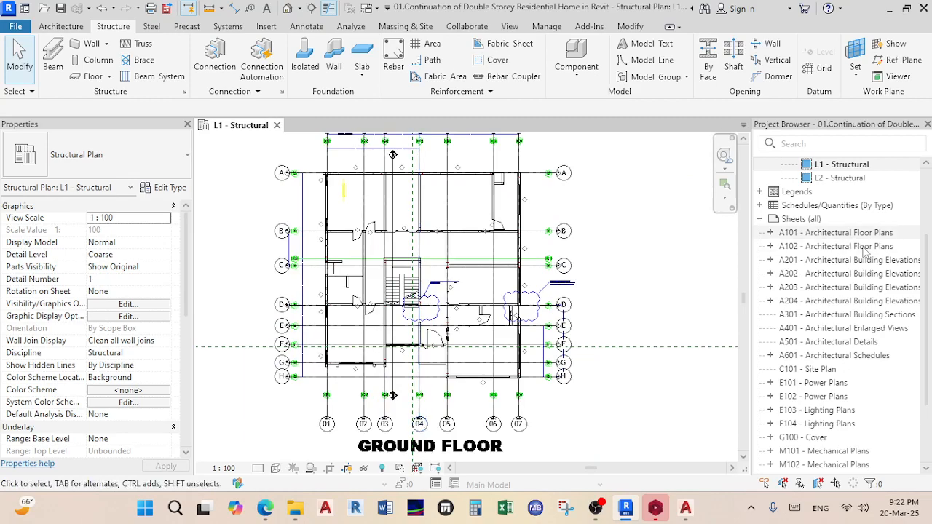
scroll(839, 277, "up", 3)
scroll(840, 284, "down", 5)
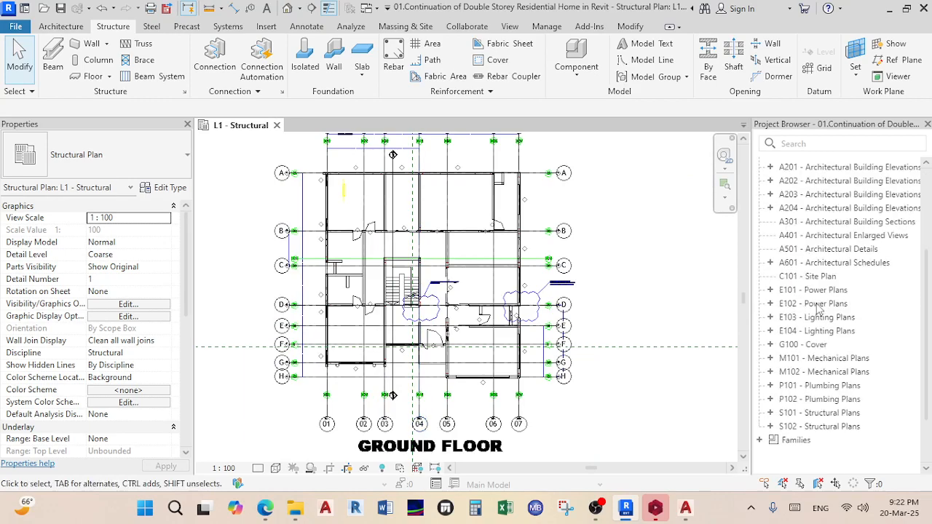
scroll(815, 362, "up", 5)
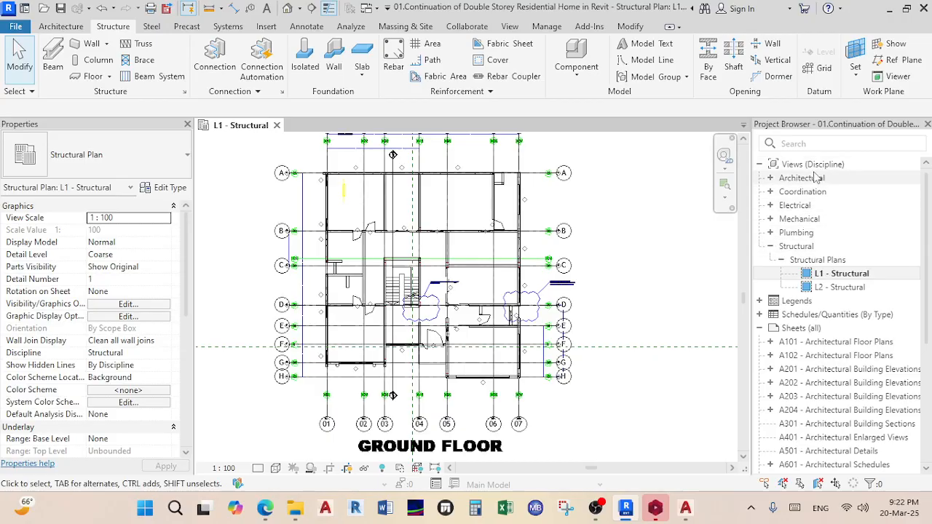
left_click(771, 178)
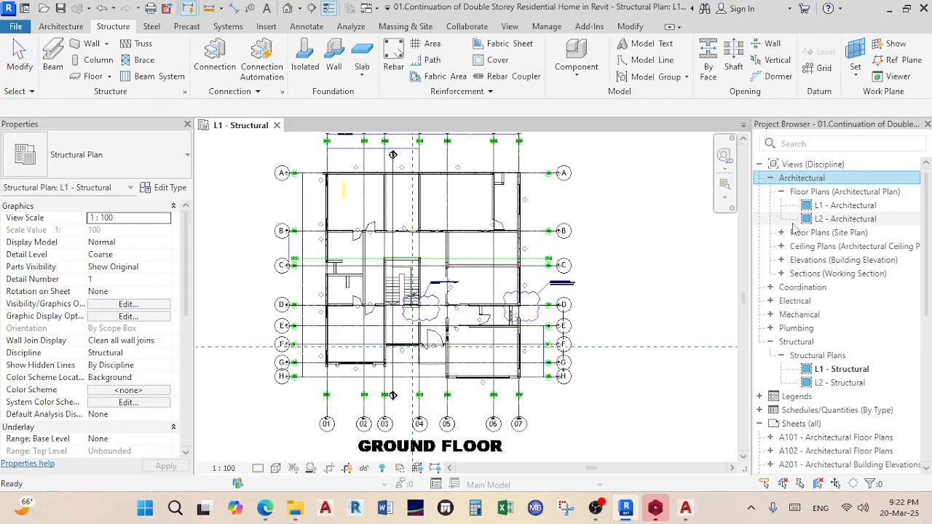
left_click(771, 178)
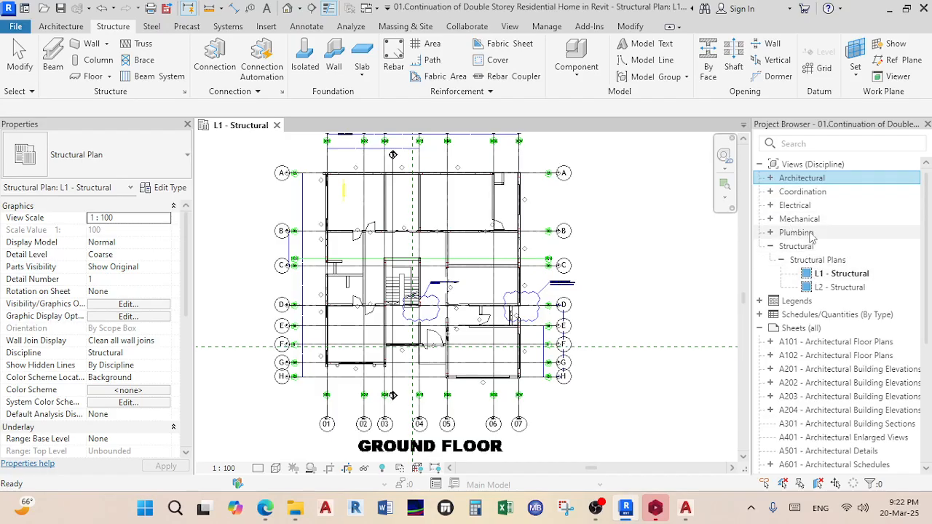
left_click(772, 247)
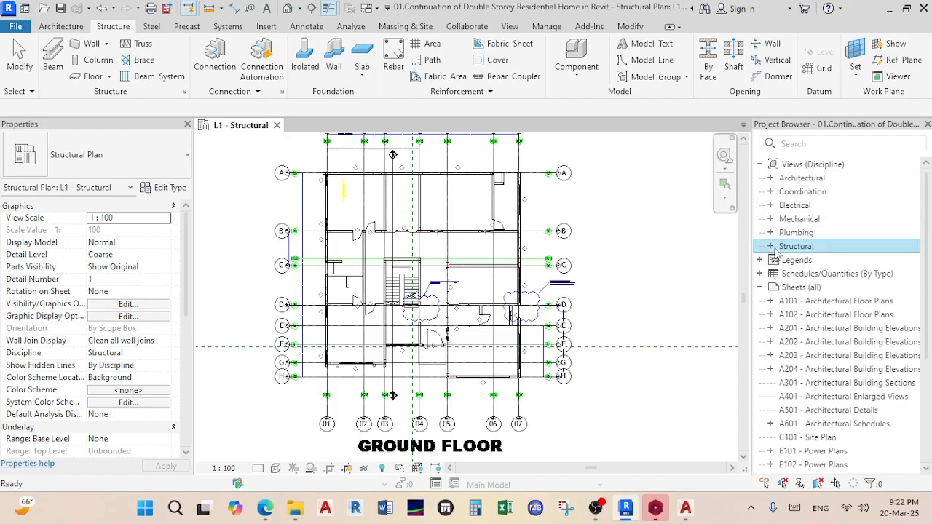
left_click(770, 247)
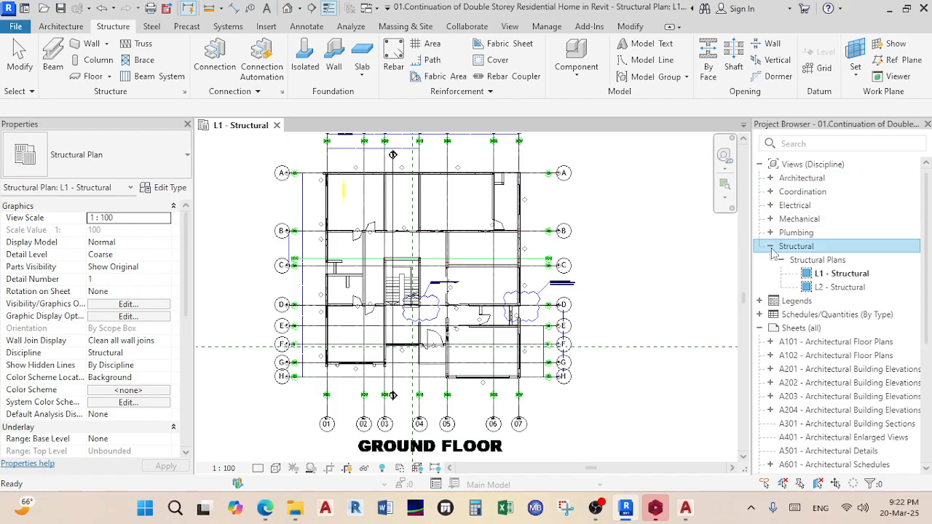
- Open the South - Architectural building elevation and inspect its levels and grids
left_click(770, 179)
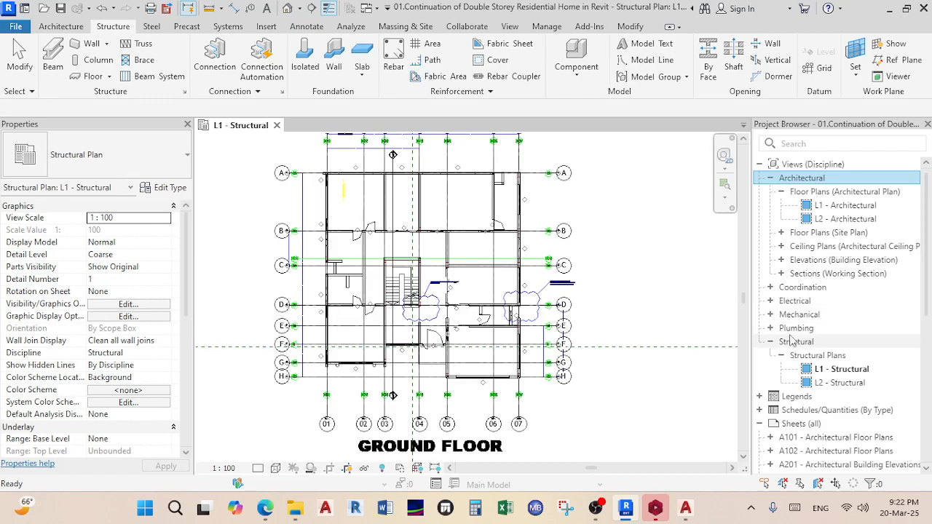
left_click(782, 260)
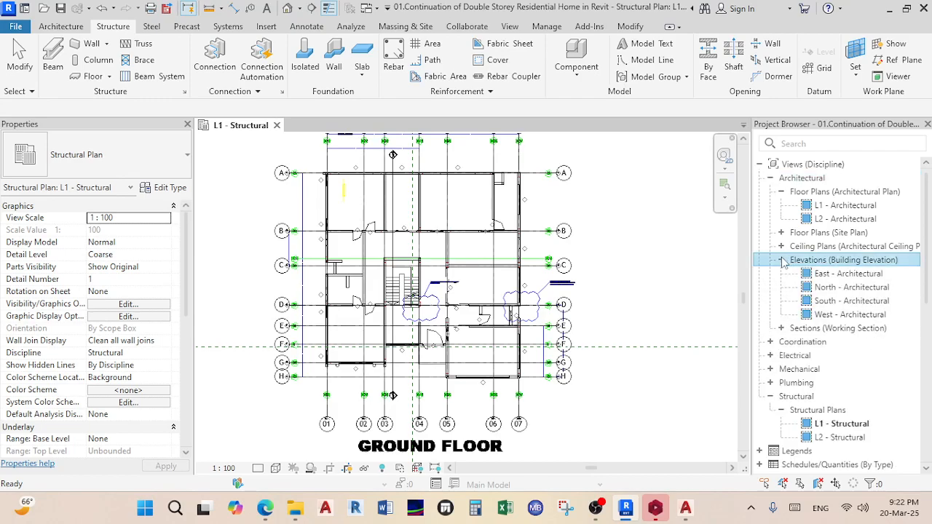
double_click(830, 306)
scroll(599, 235, "down", 1)
scroll(508, 273, "up", 2)
scroll(627, 240, "up", 4)
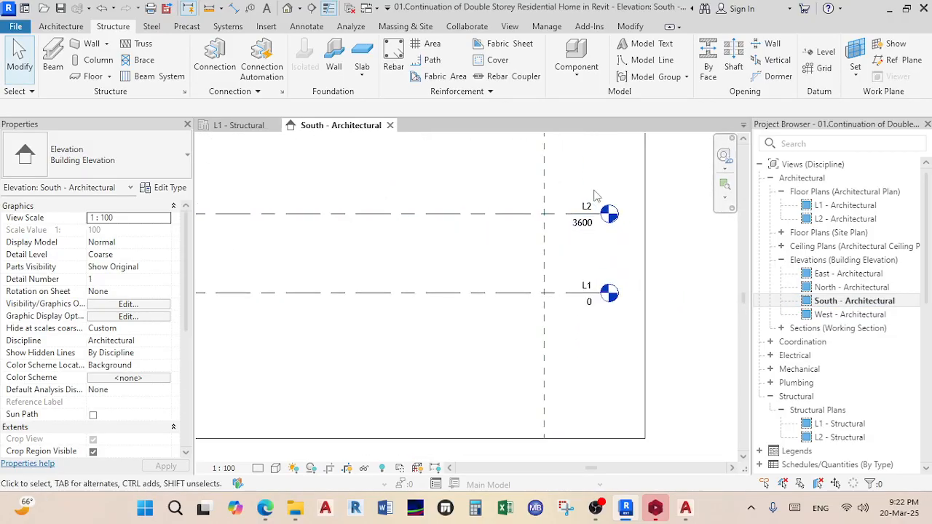
scroll(530, 270, "down", 2)
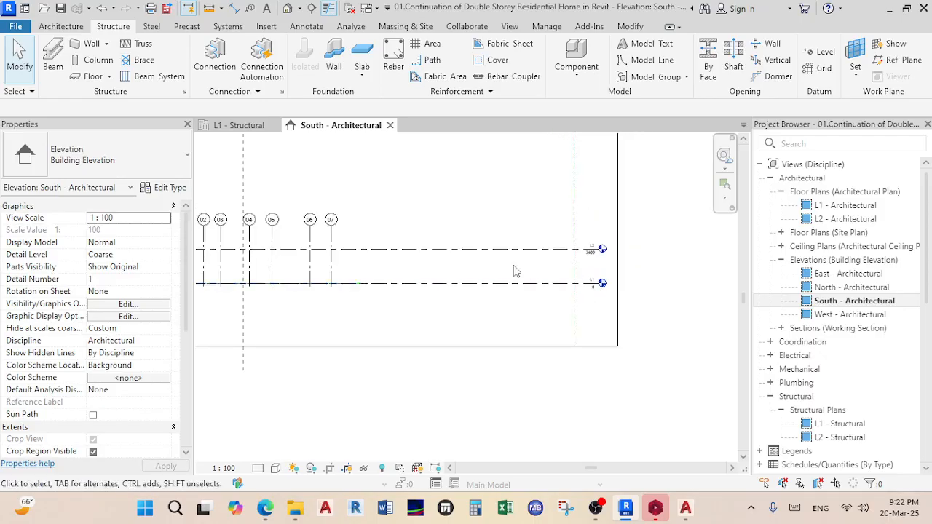
scroll(619, 250, "up", 1)
scroll(614, 296, "down", 1)
scroll(614, 296, "down", 1)
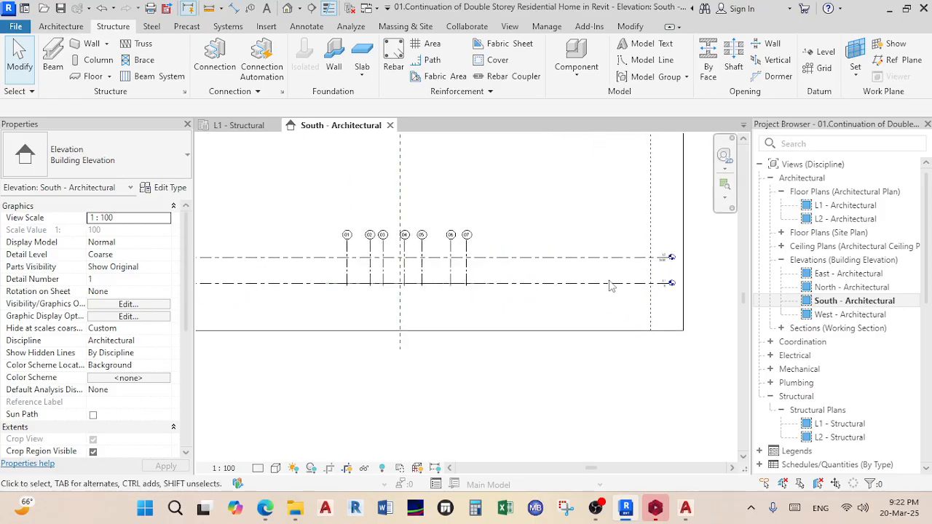
scroll(474, 277, "down", 1)
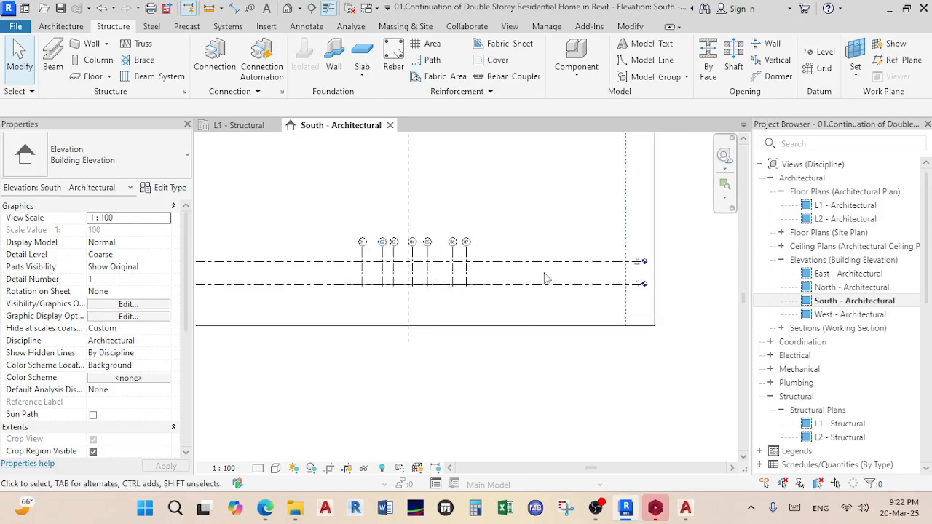
scroll(546, 273, "up", 1)
- Try to shorten the L1 and L2 level lines by moving the Grids and Levels scope box edge inward toward the grids
left_click(644, 260)
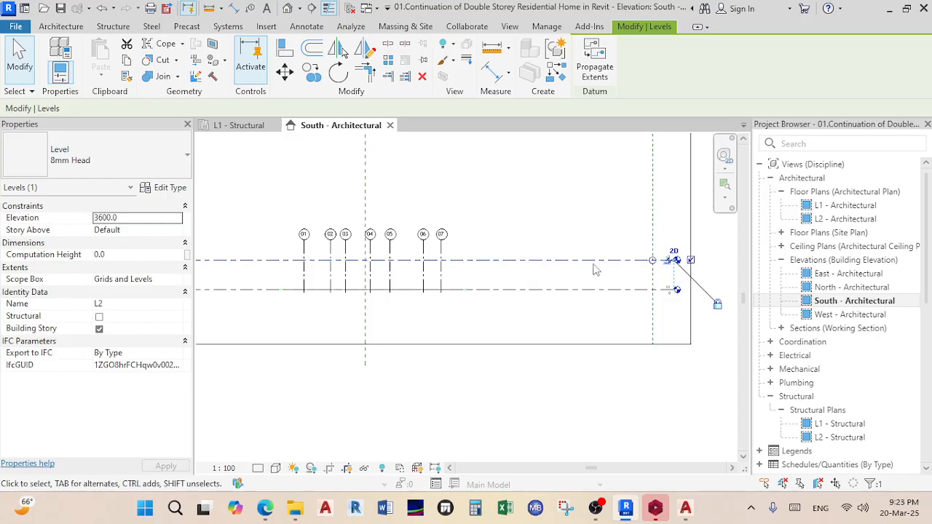
scroll(659, 260, "up", 3)
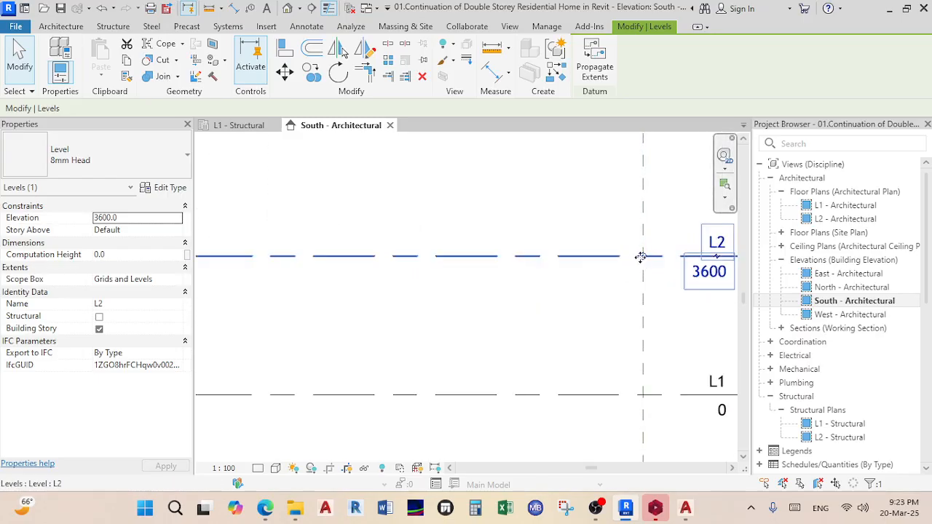
scroll(495, 266, "down", 5)
scroll(539, 268, "up", 4)
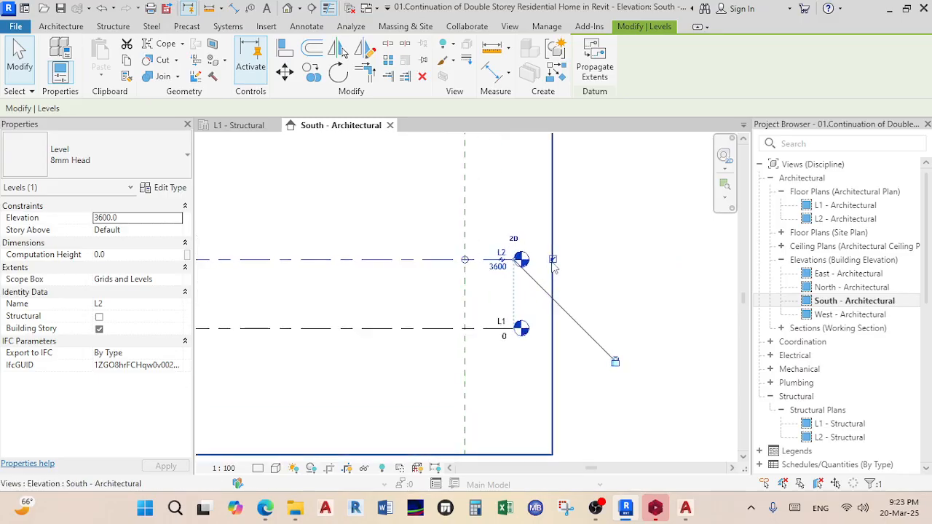
left_click(553, 268)
left_click(482, 261)
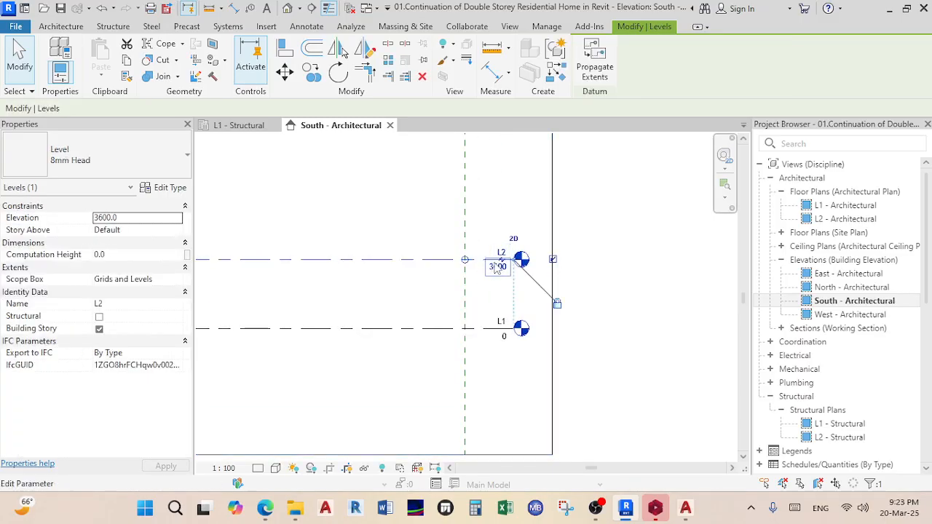
left_click(466, 260)
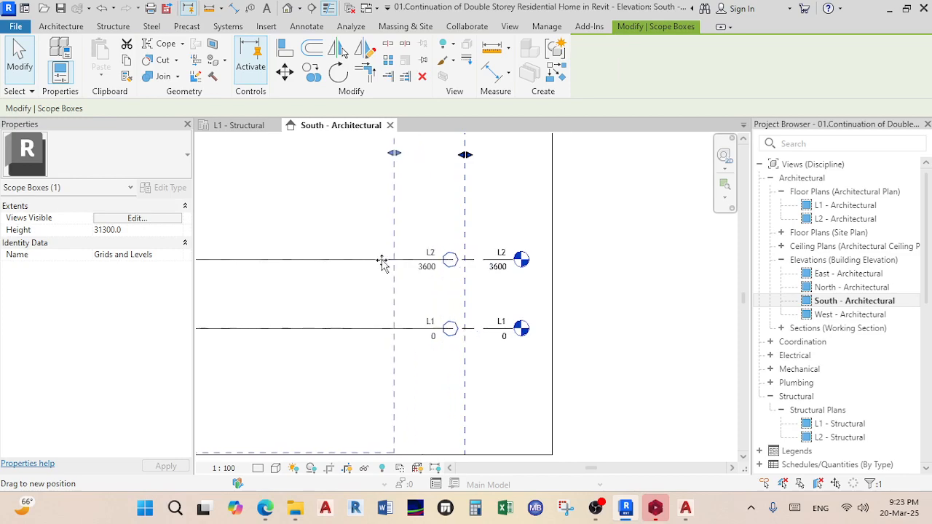
scroll(332, 262, "down", 5)
scroll(629, 235, "down", 2)
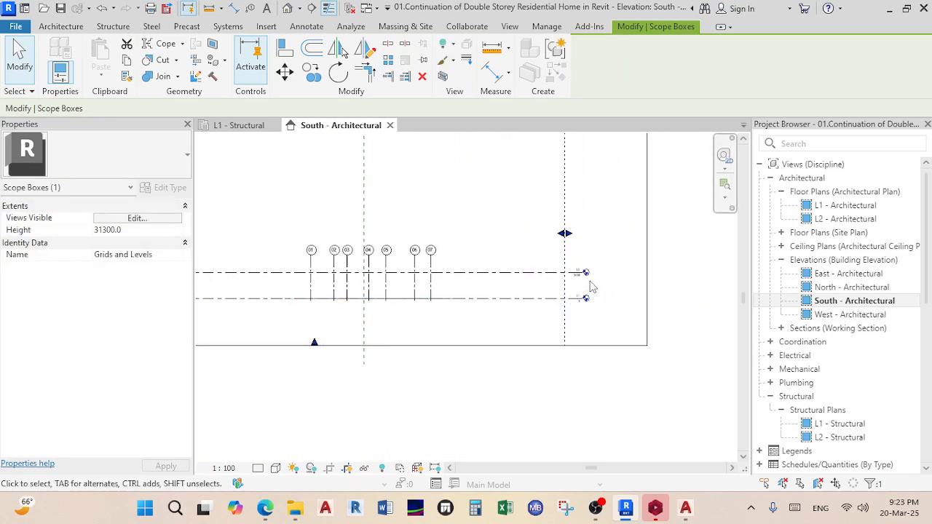
middle_click_drag(587, 252, 556, 384)
left_click(513, 306)
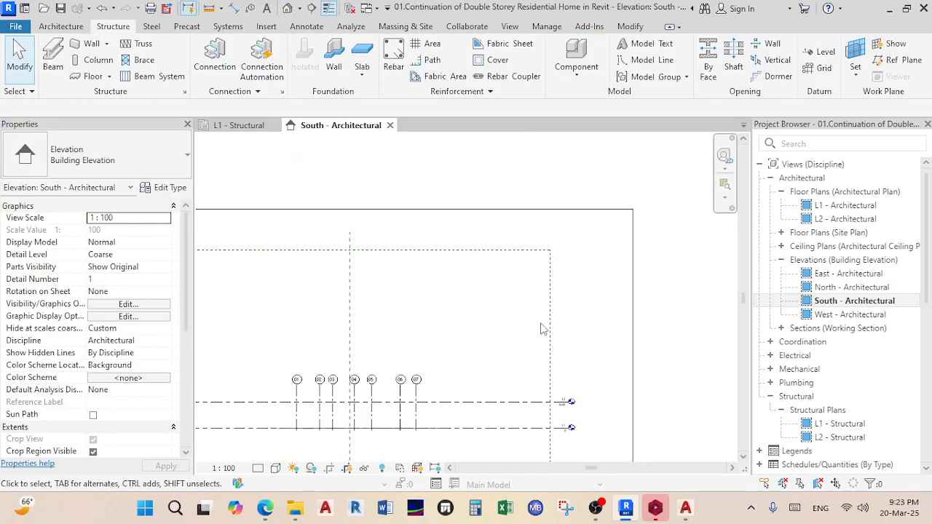
- Undo the scope box edge move and look over levels L1 and L2 beside the grids
scroll(545, 306, "down", 1)
scroll(545, 306, "up", 4)
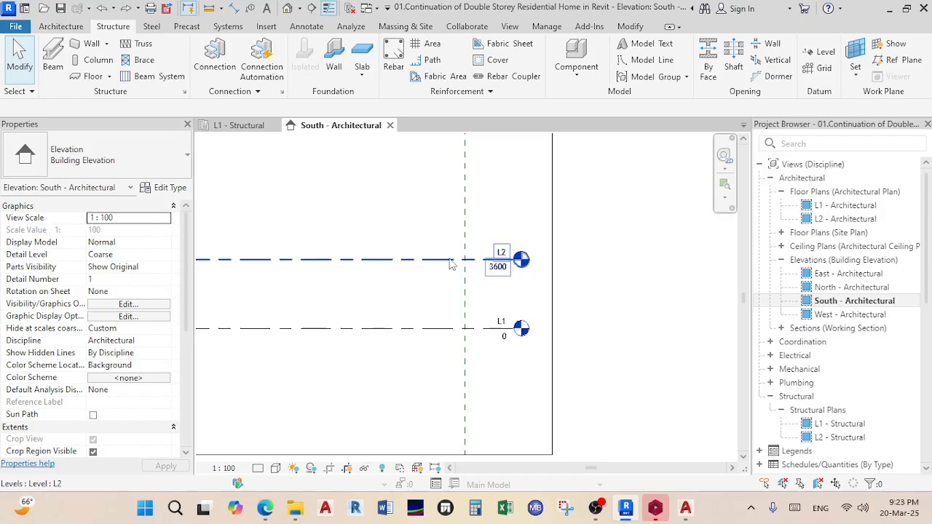
left_click(480, 259)
left_click(583, 266)
scroll(582, 266, "down", 4)
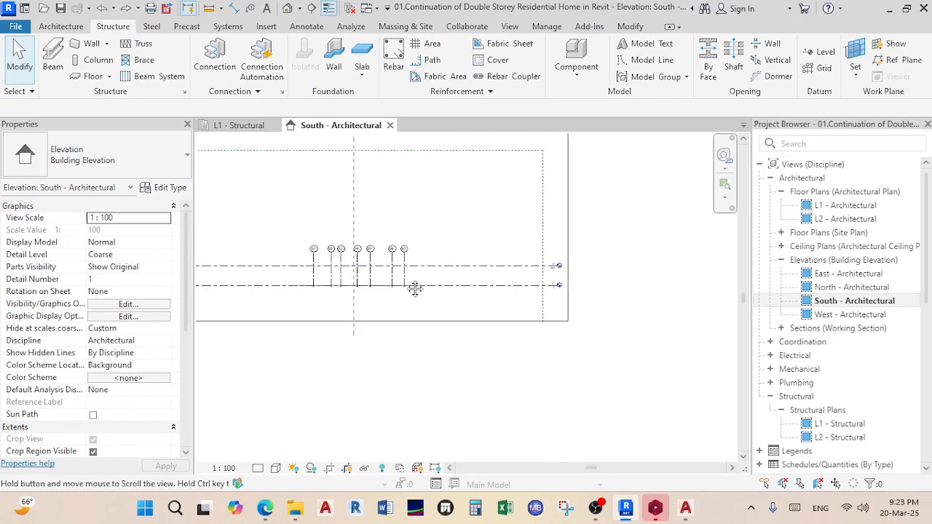
scroll(394, 274, "up", 2)
middle_click_drag(394, 274, 375, 264)
scroll(395, 266, "up", 3)
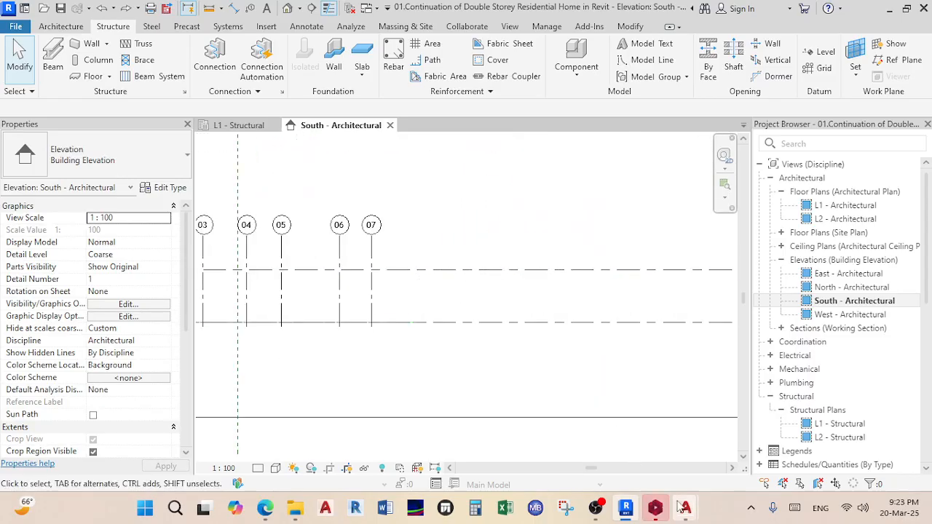
- Switch to AutoCAD and close the For Revit Import drawing
mouse_move(685, 508)
left_click(732, 469)
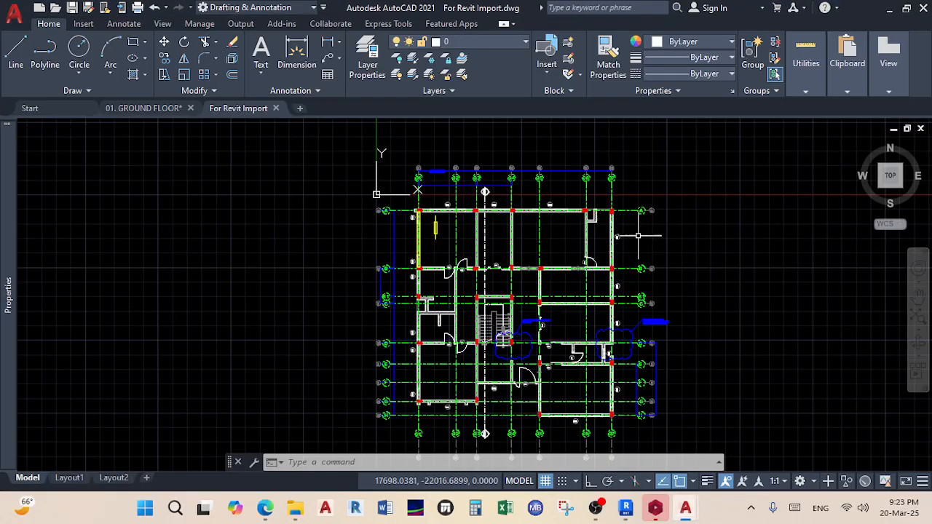
scroll(599, 223, "down", 5)
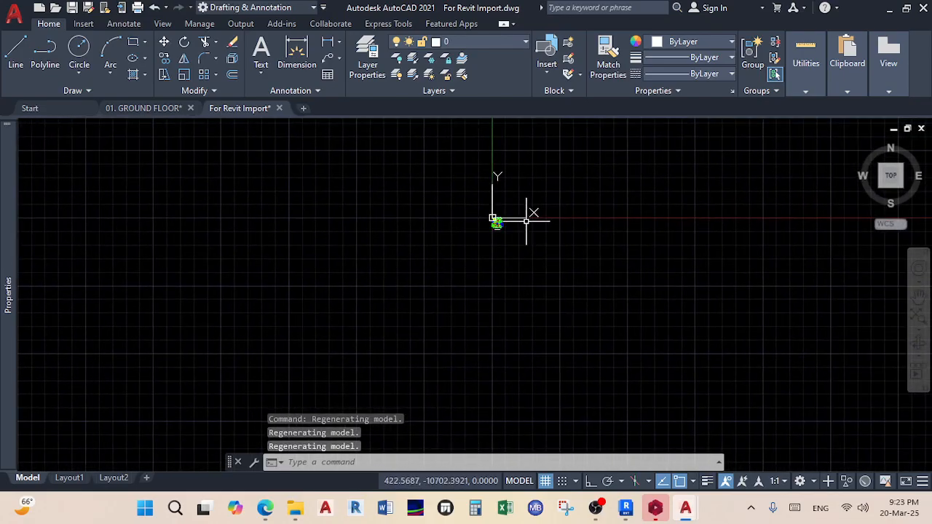
left_click(279, 108)
left_click(468, 284)
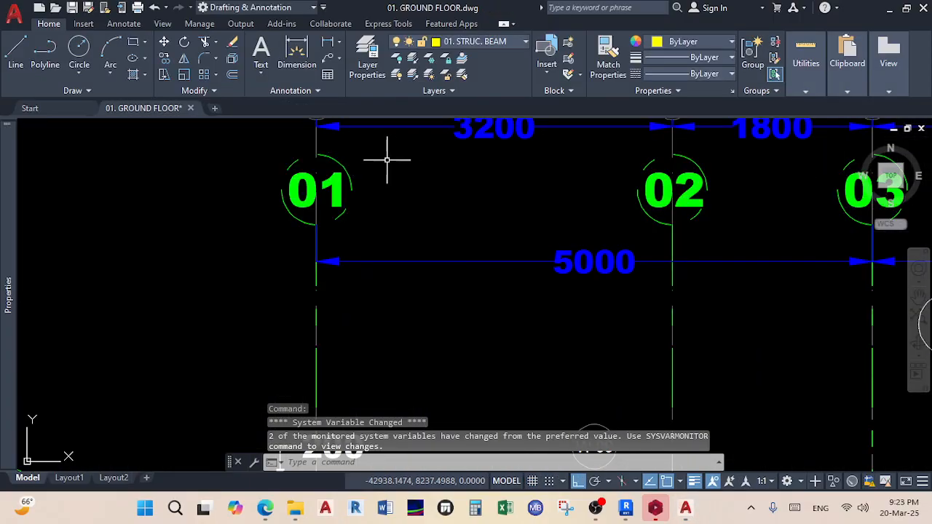
- Examine the Ground Floor, Ground Level and Foundation Plan elevations marked on the section in the 01. GROUND FLOOR drawing
scroll(475, 256, "down", 4)
scroll(475, 256, "down", 5)
scroll(552, 254, "up", 6)
scroll(552, 254, "up", 6)
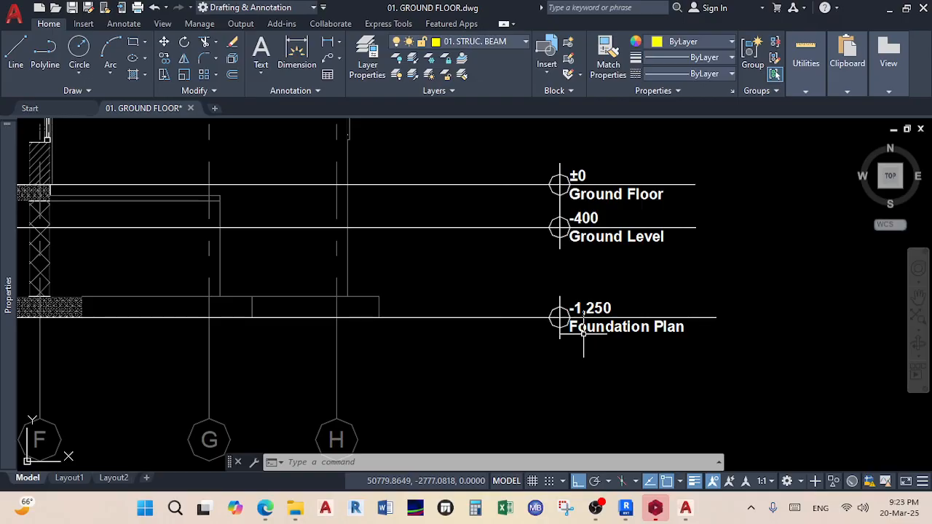
scroll(601, 327, "down", 5)
scroll(568, 238, "up", 5)
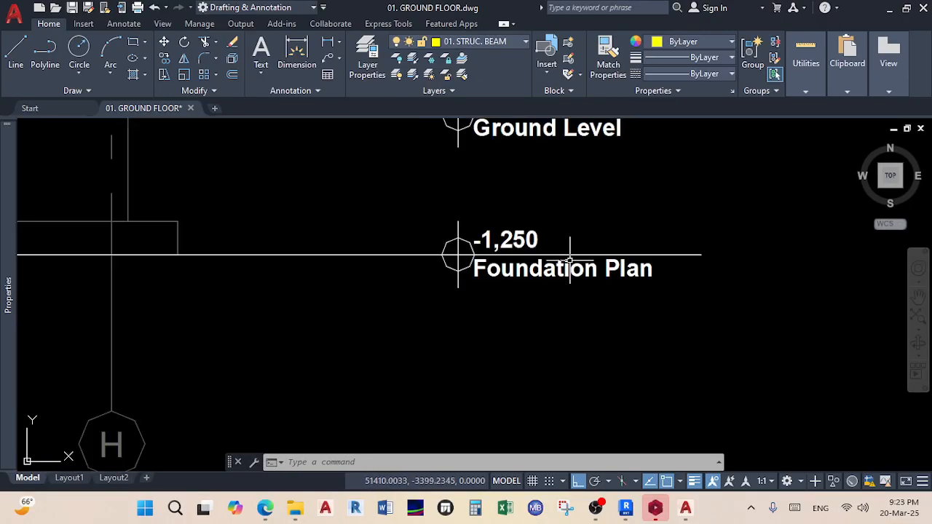
scroll(582, 328, "down", 5)
scroll(576, 313, "up", 5)
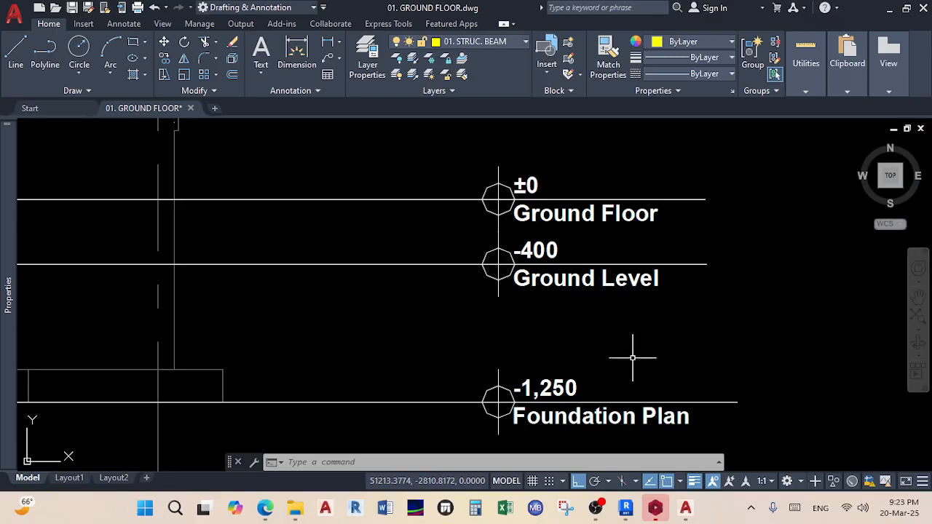
- Open the 01. Munsa Double Storey Residential drawing from the 01. Architect's Drawings folder and dismiss the missing references prompt
mouse_move(655, 512)
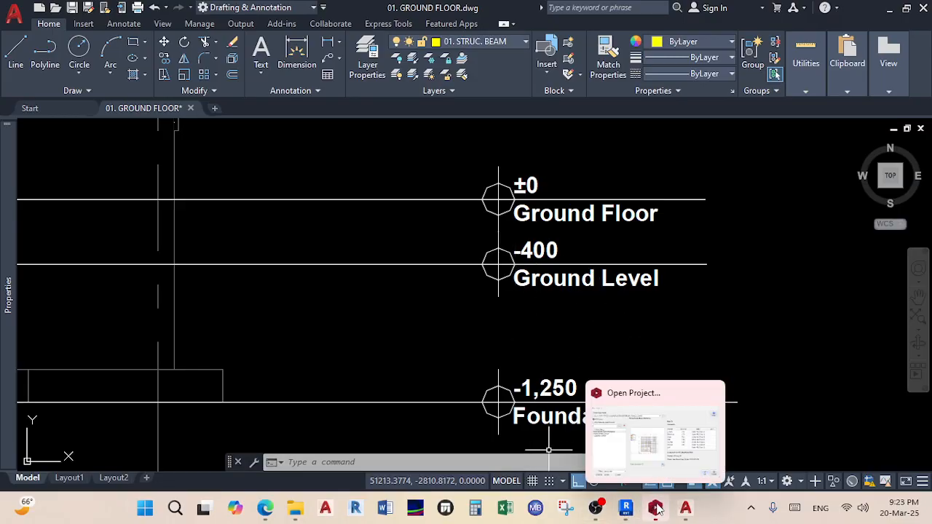
left_click(627, 514)
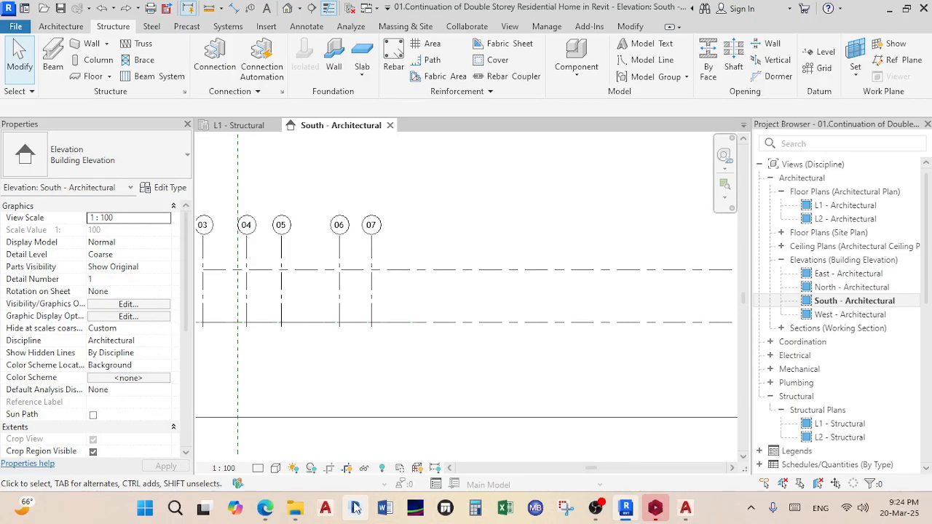
left_click(300, 512)
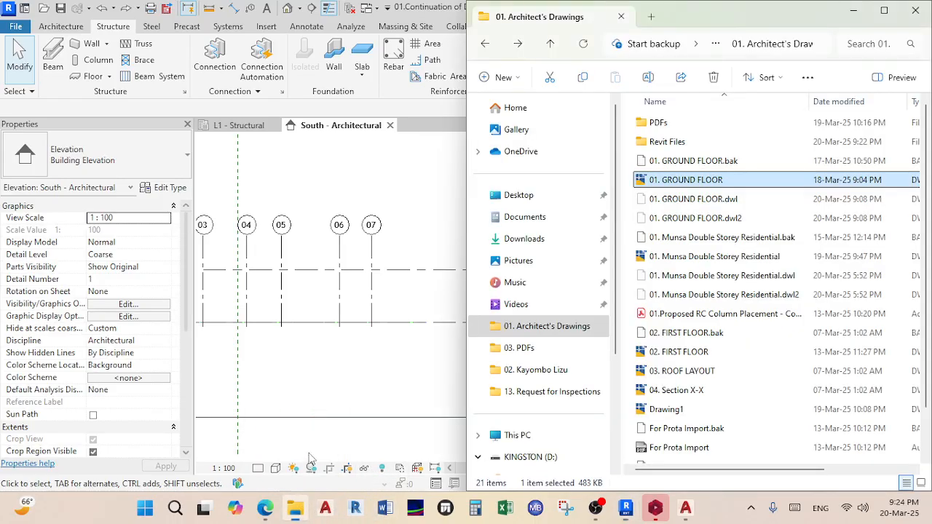
double_click(714, 257)
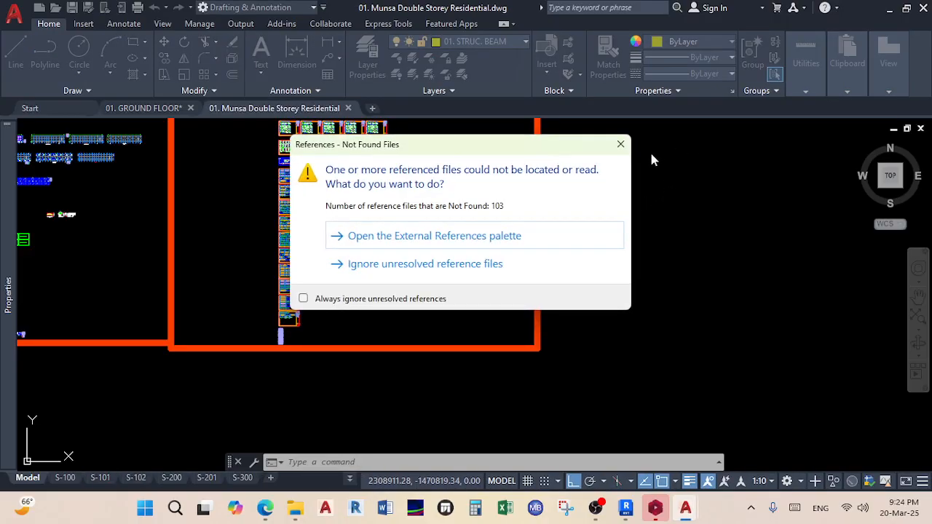
left_click(621, 145)
- Examine the column reinforcement details for column 1C1 to read the foundation level and depth below ground floor
middle_click_drag(211, 120, 311, 215)
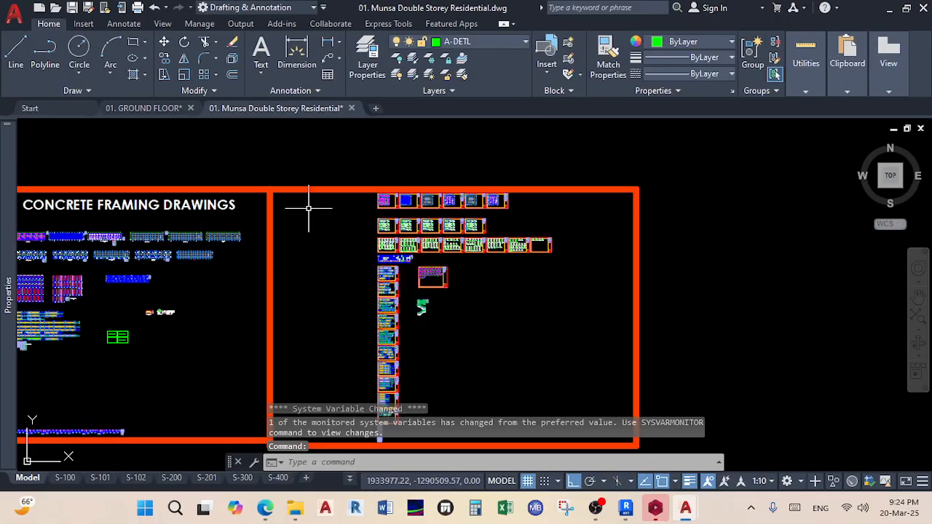
scroll(369, 217, "up", 4)
scroll(517, 309, "down", 1)
middle_click_drag(516, 309, 509, 259)
scroll(510, 260, "up", 5)
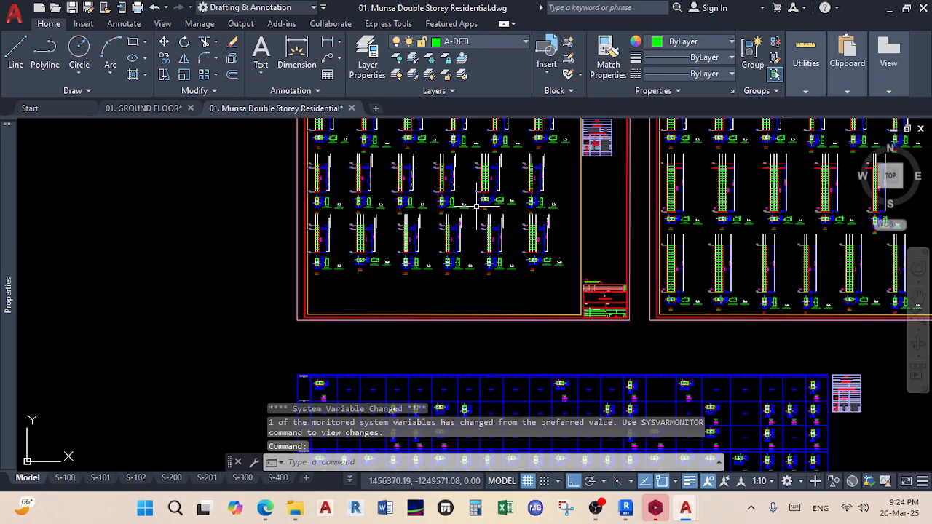
middle_click_drag(478, 204, 495, 308)
scroll(346, 193, "up", 4)
middle_click_drag(345, 193, 354, 260)
scroll(354, 260, "up", 4)
scroll(354, 260, "down", 2)
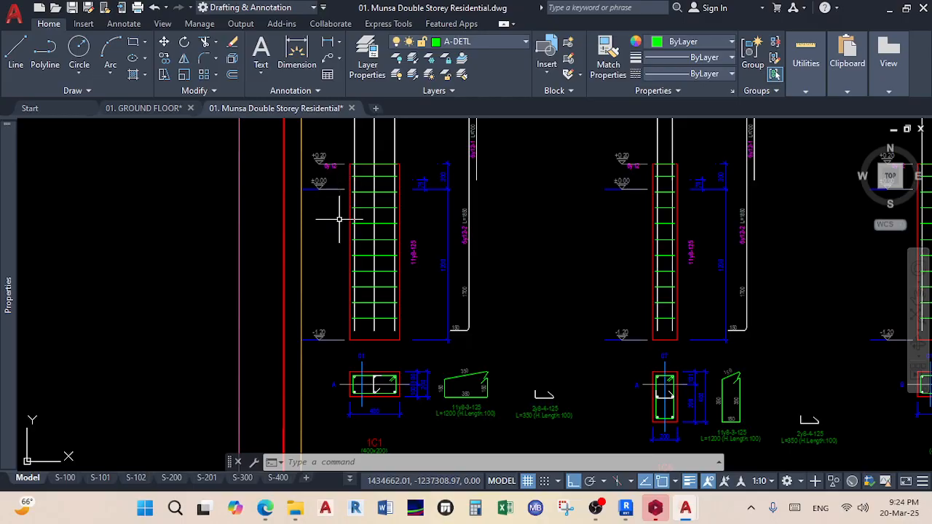
scroll(330, 193, "up", 2)
middle_click_drag(334, 402, 340, 388)
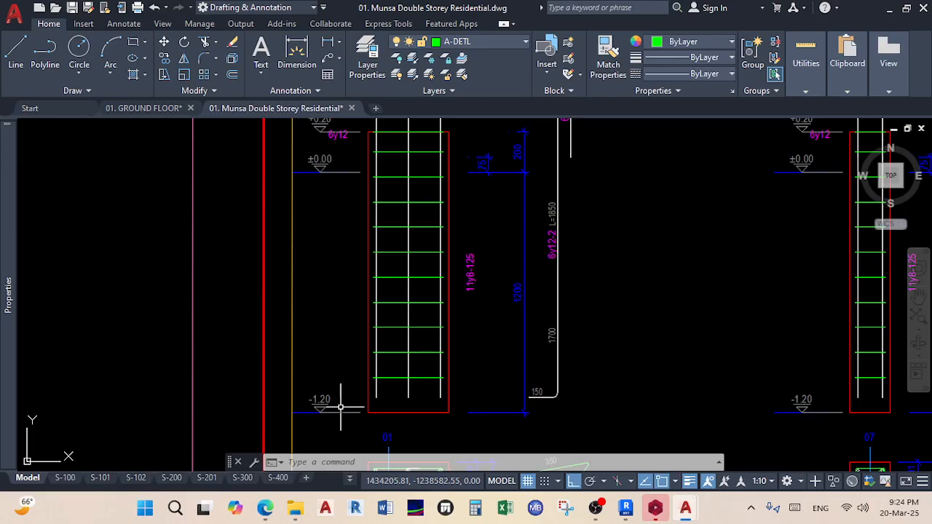
- Switch to Revit and create a level 1200 mm below L1 by picking the L1 line with a 1200 offset
left_click(626, 510)
scroll(618, 345, "down", 2)
middle_click_drag(617, 349, 470, 349)
scroll(561, 333, "up", 5)
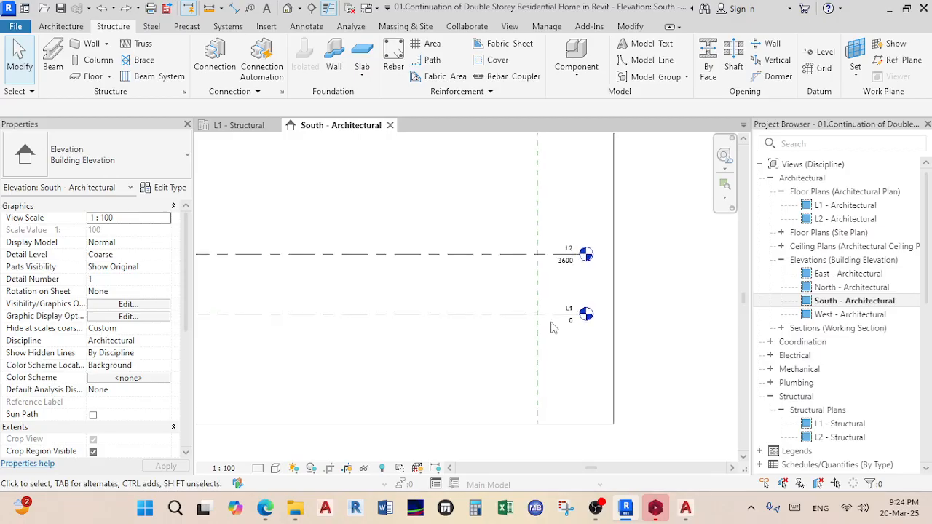
left_click(437, 314)
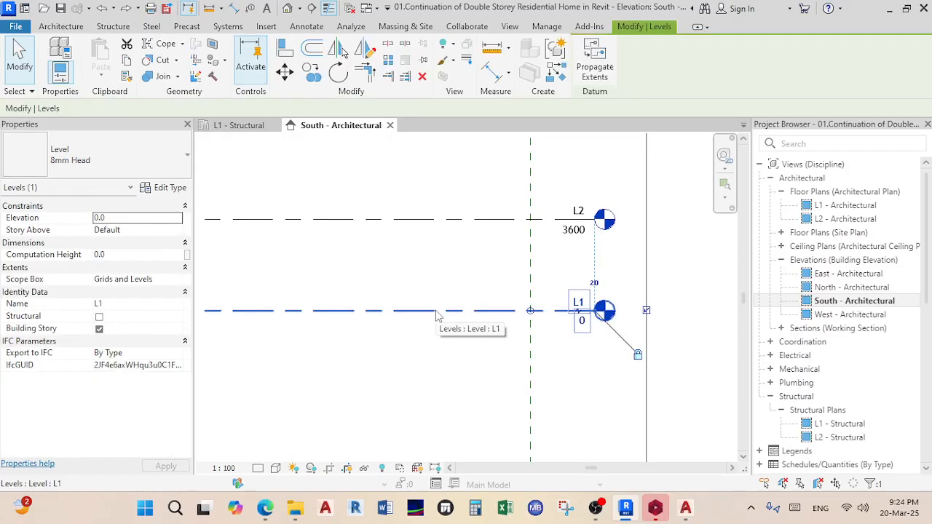
right_click(437, 318)
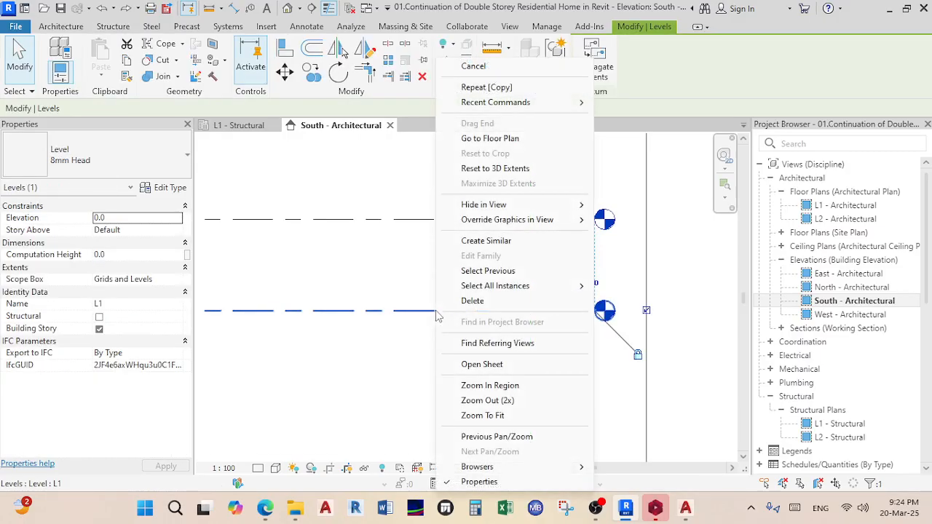
left_click(486, 240)
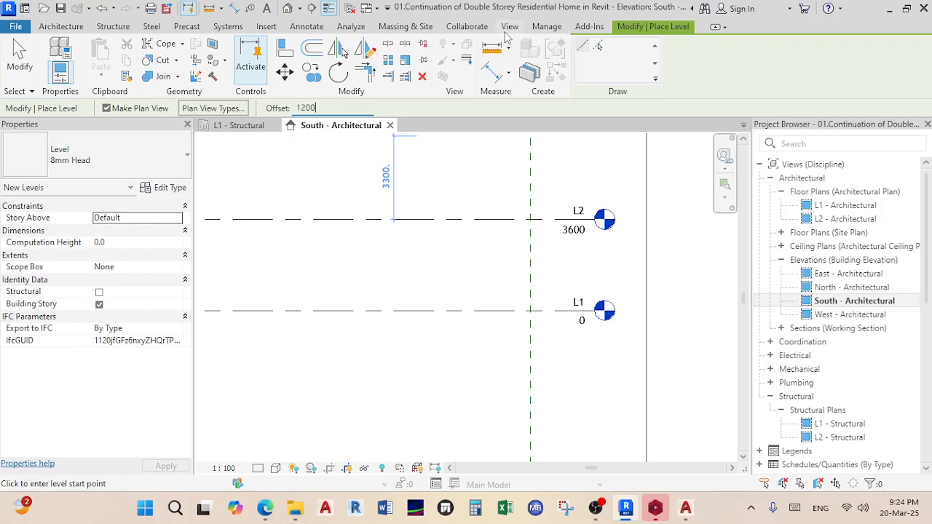
left_click(598, 48)
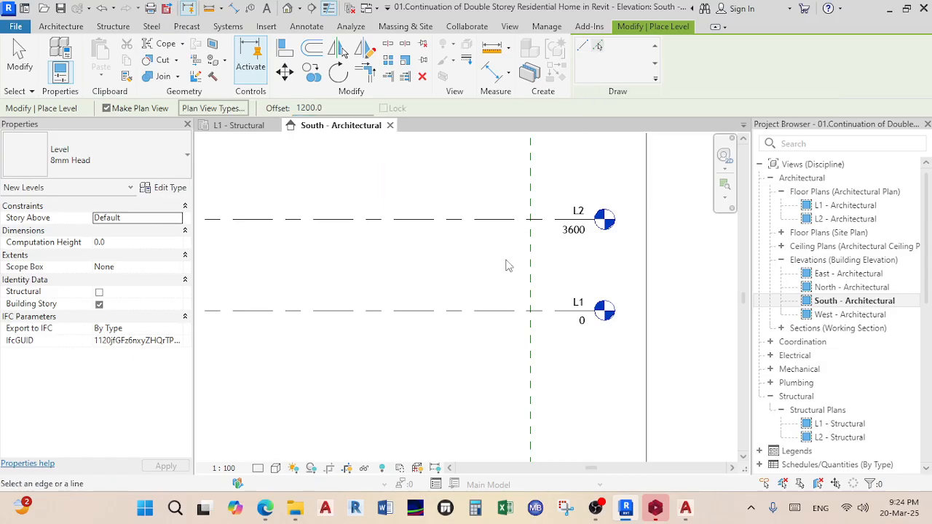
left_click(450, 317)
right_click(438, 258)
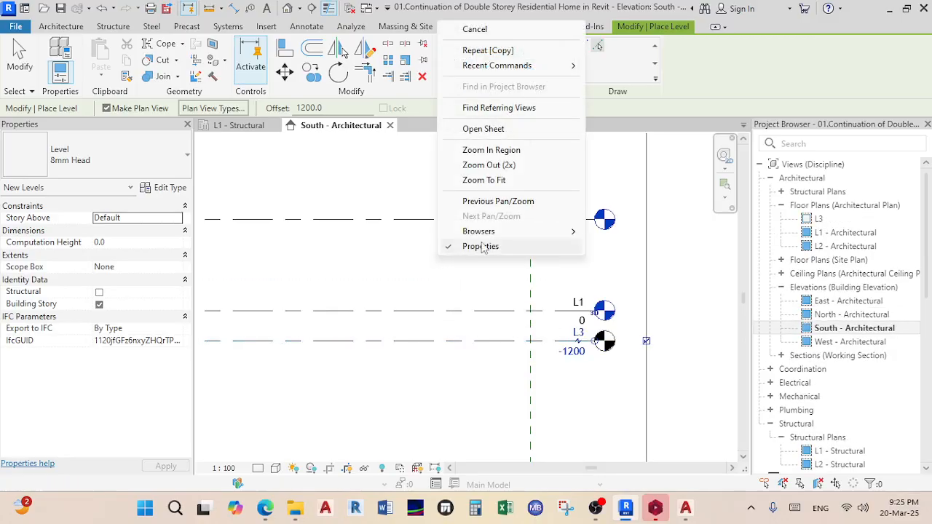
left_click(490, 29)
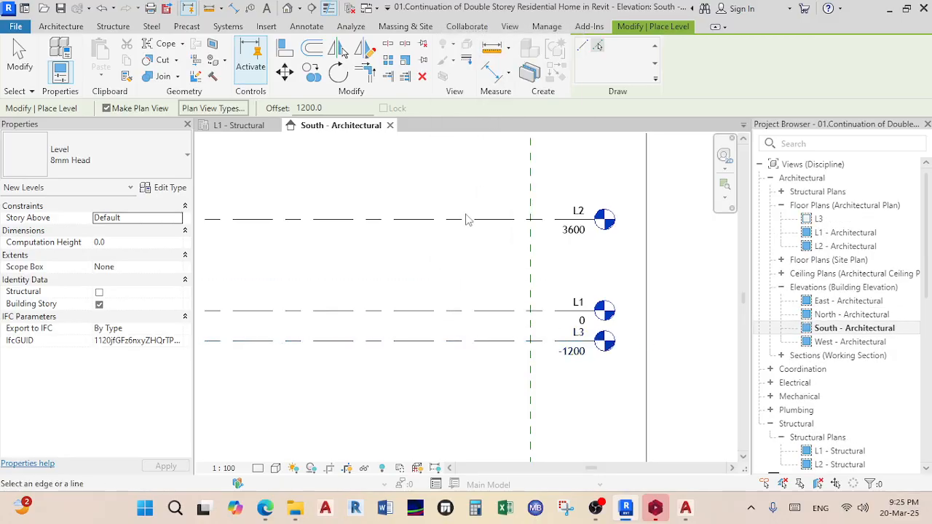
right_click(465, 213)
left_click(498, 223)
scroll(514, 331, "up", 2)
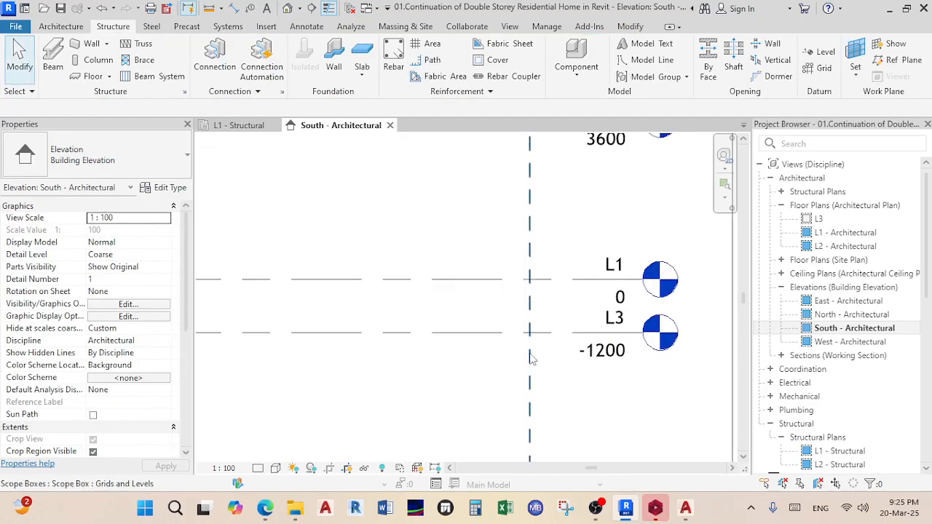
- Try to add an elbow to the L3 level line to lower its head away from L1
left_click(474, 333)
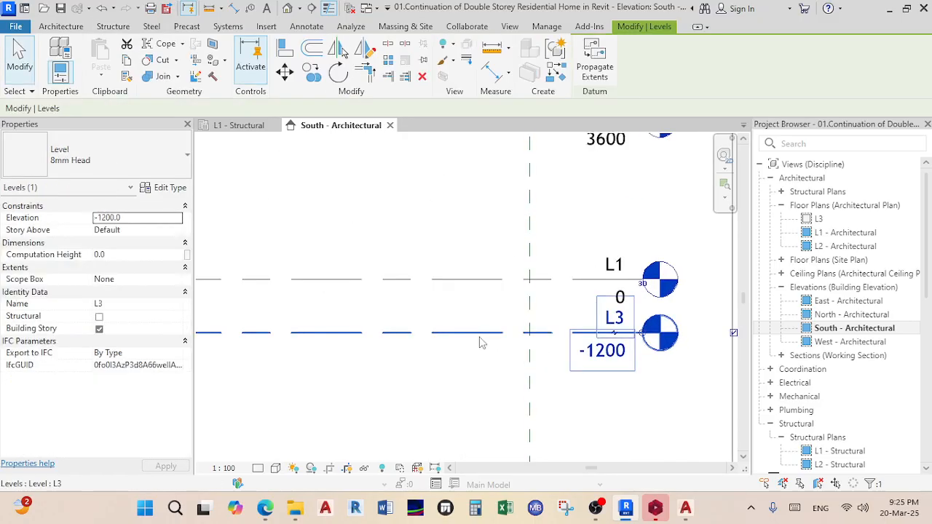
left_click(619, 338)
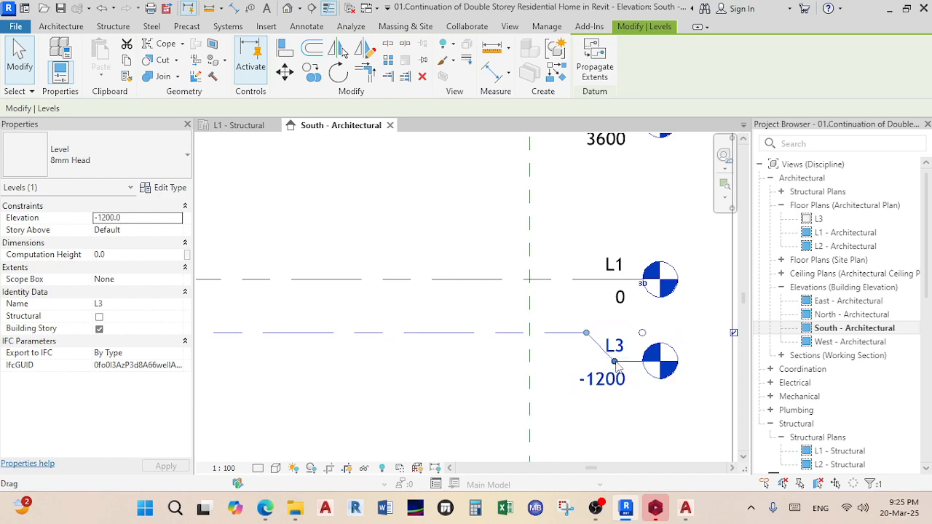
key("ctrl+z")
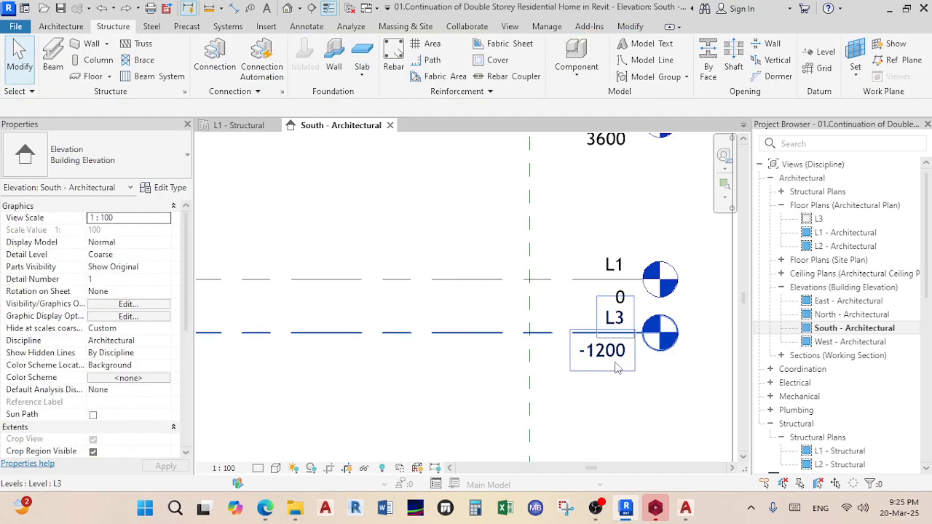
- Add an elbow to the L3 level line and square the bend so its head sits straight below the line
left_click(548, 335)
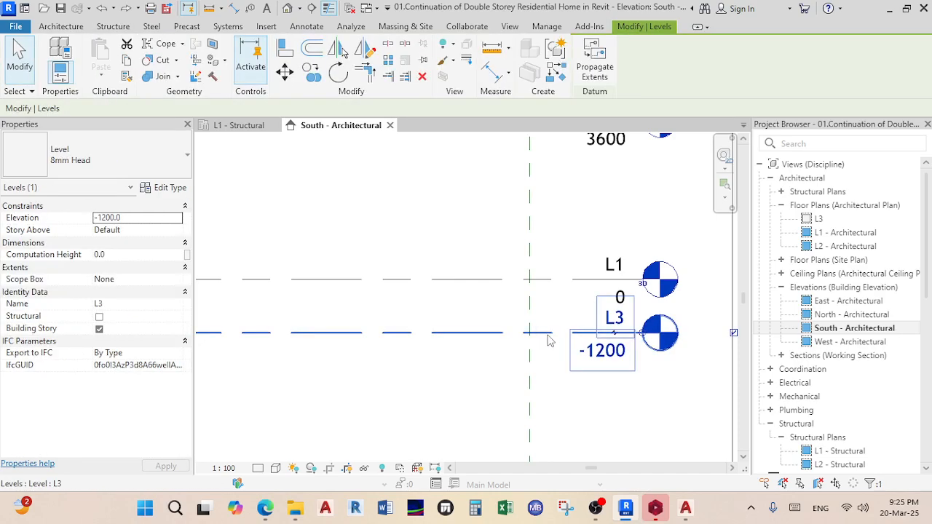
left_click(614, 335)
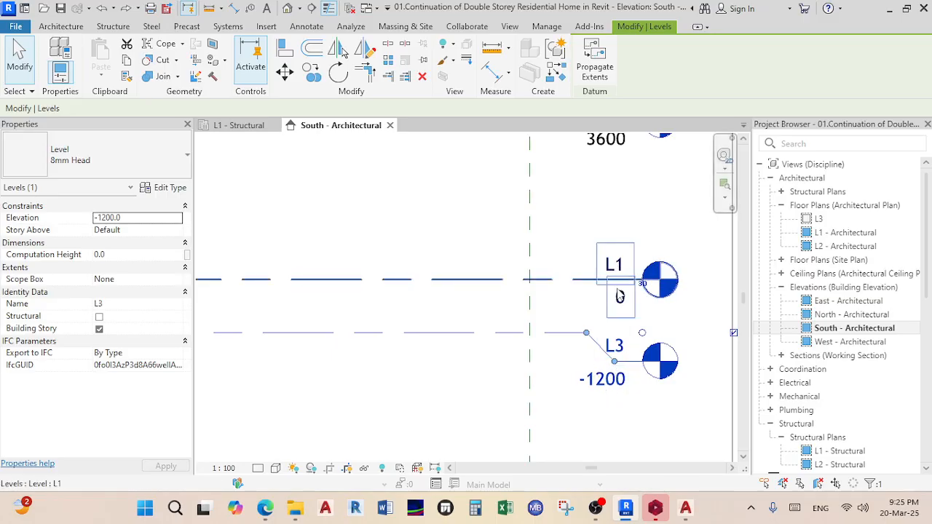
left_click_drag(615, 363, 562, 368)
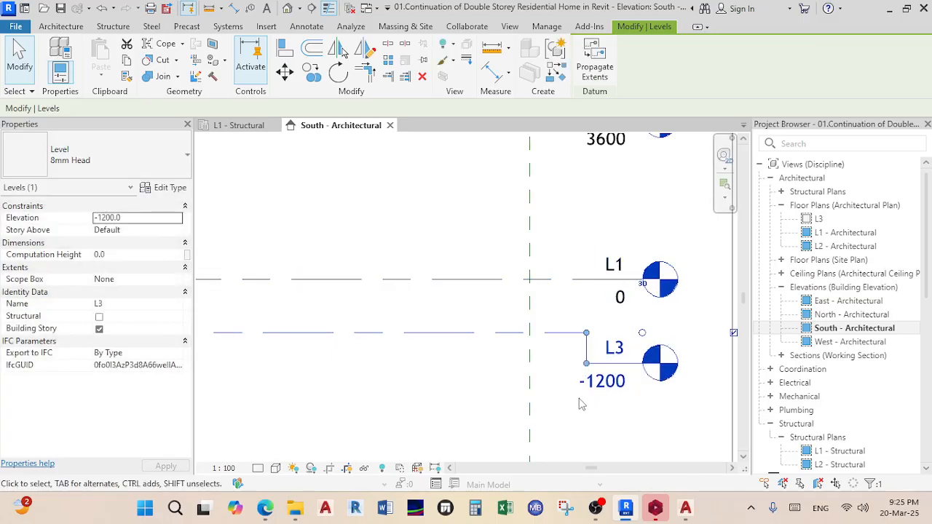
- Rename level L3 as -01. T.O.F and rename its corresponding views too
left_click(621, 350)
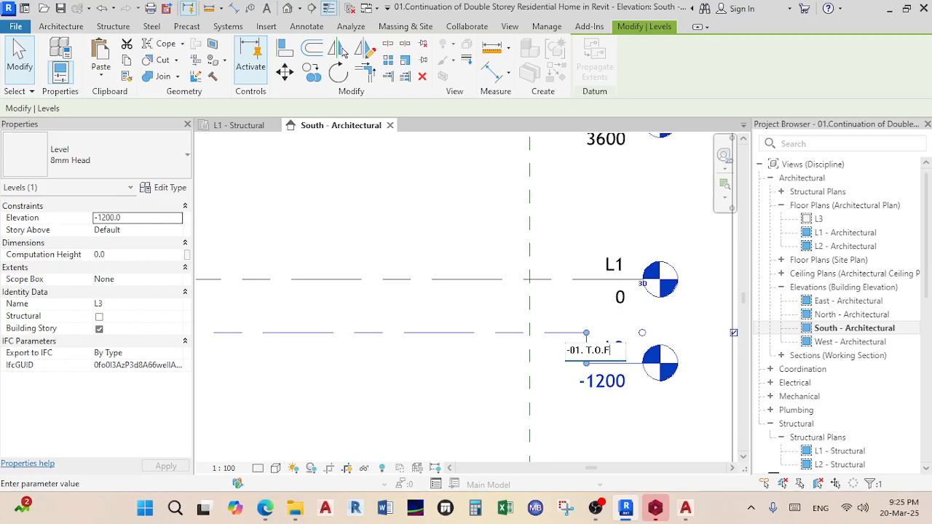
key("Return")
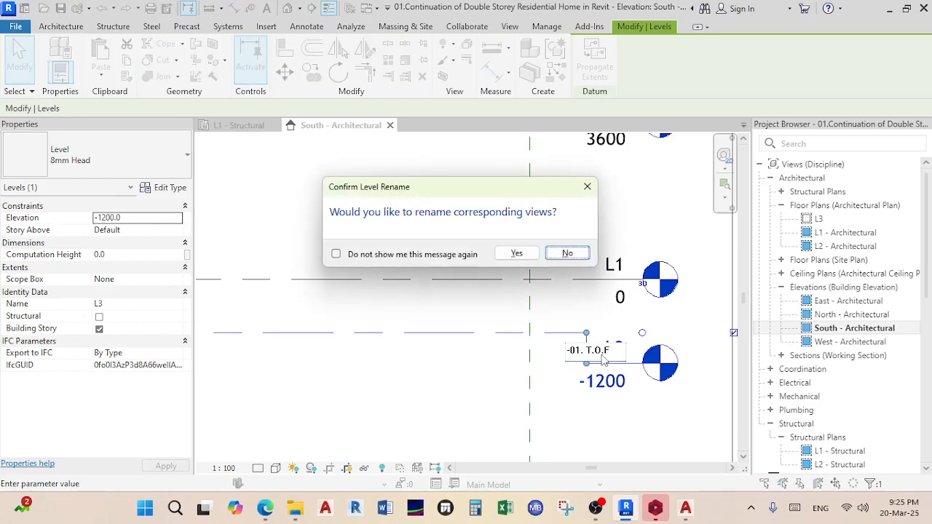
key("Left")
key("Return")
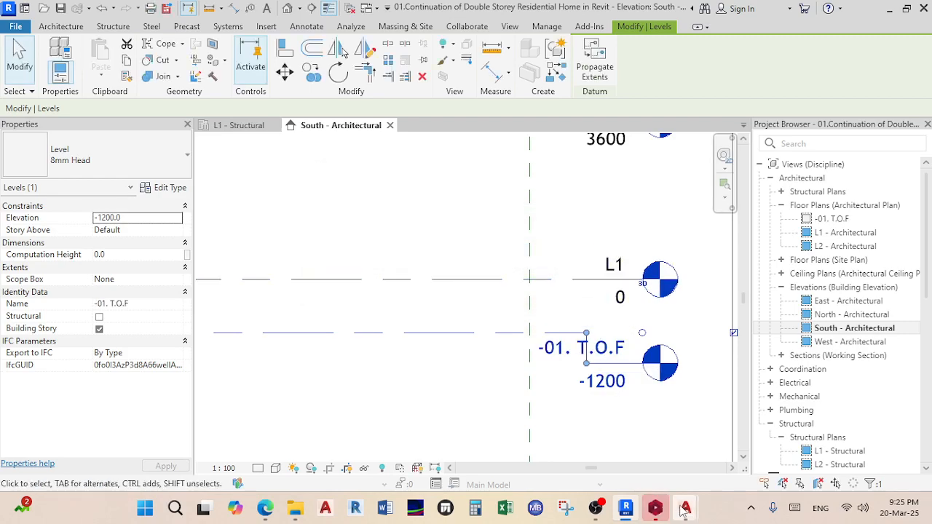
- Switch to AutoCAD and examine the ground floor, ground level and foundation level marks on the section in the 01. GROUND FLOOR drawing
mouse_move(685, 508)
left_click(780, 437)
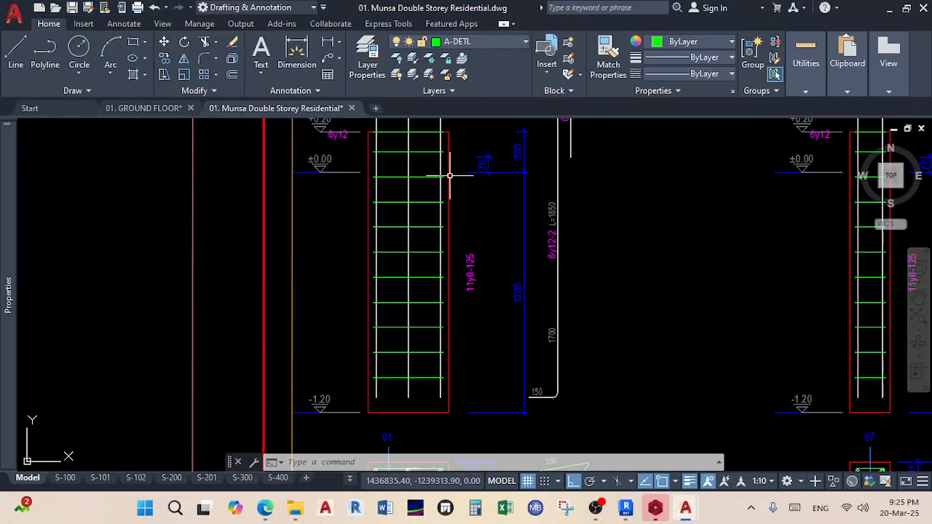
left_click(144, 108)
scroll(594, 345, "down", 2)
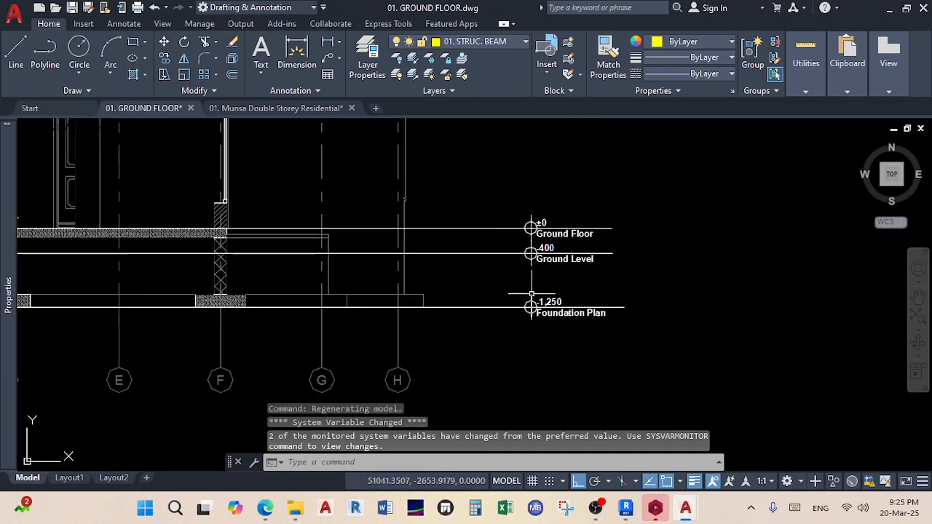
scroll(547, 316, "up", 3)
scroll(527, 308, "down", 1)
middle_click_drag(515, 263, 539, 324)
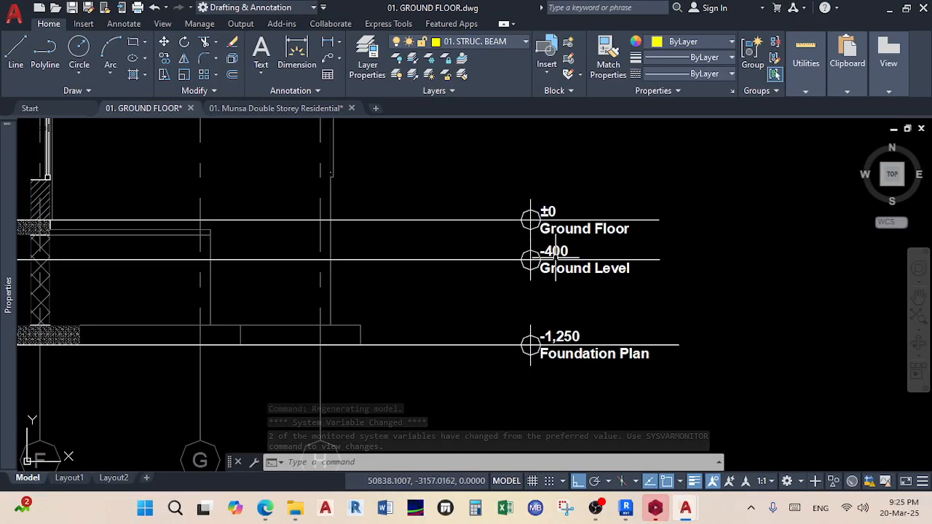
scroll(553, 264, "up", 2)
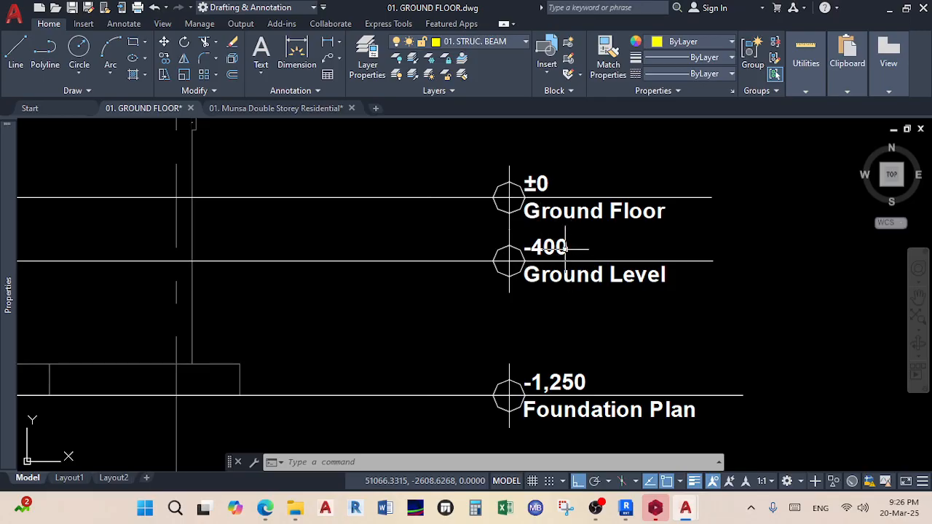
- Switch back to Revit and rename level L1 as 00. N.G.L
mouse_move(652, 516)
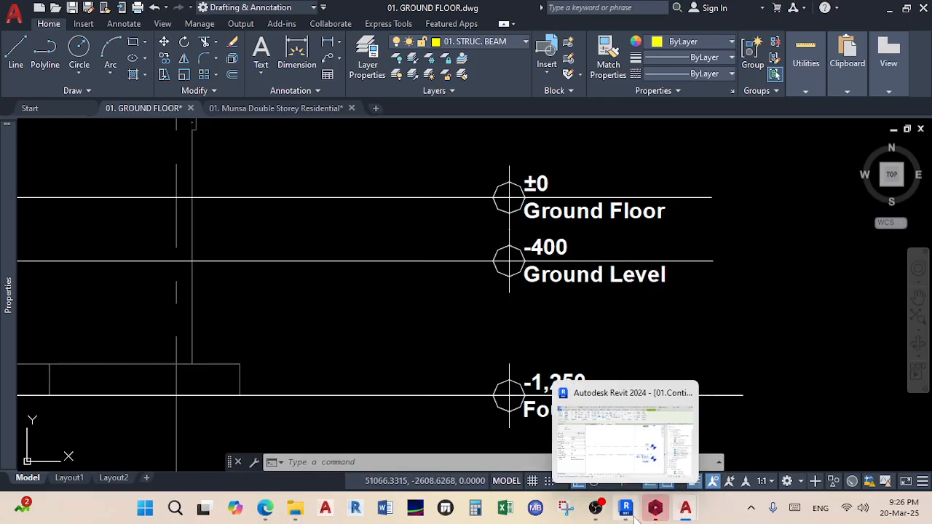
left_click(627, 466)
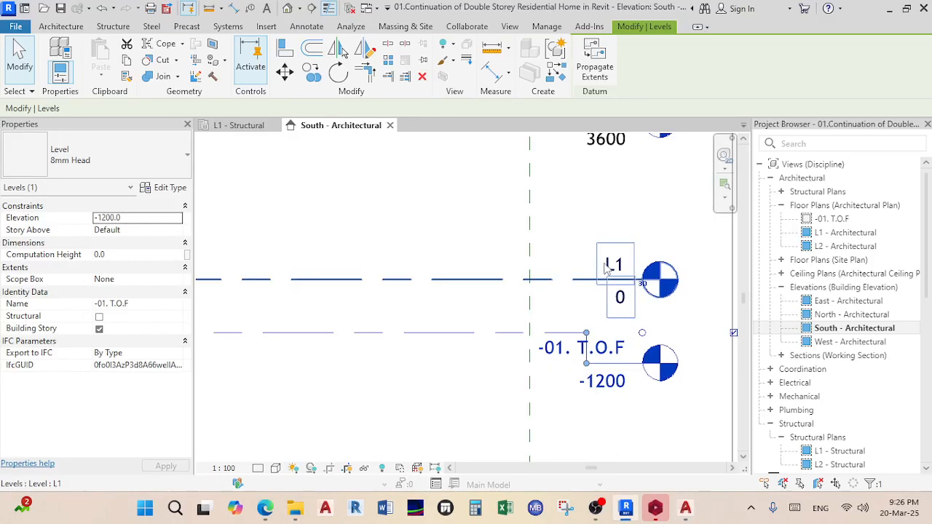
left_click(606, 266)
key("ctrl+c")
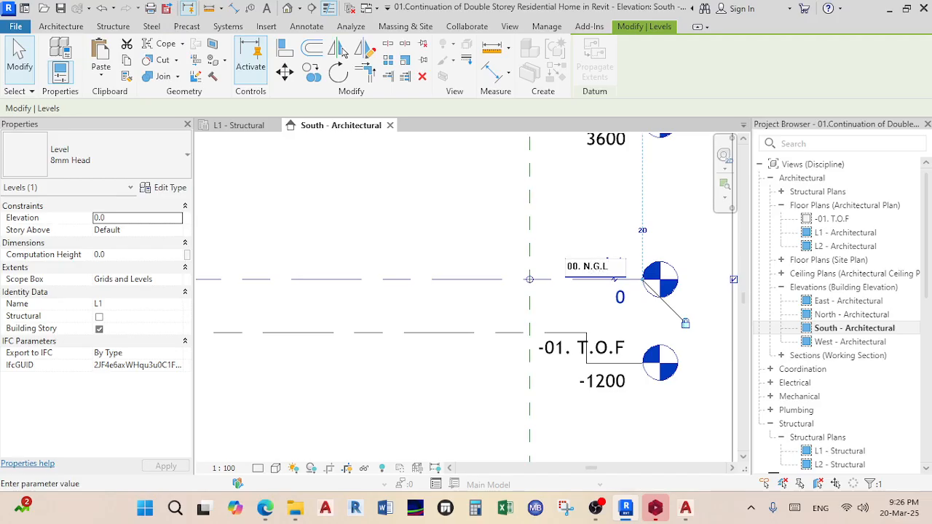
key("Return")
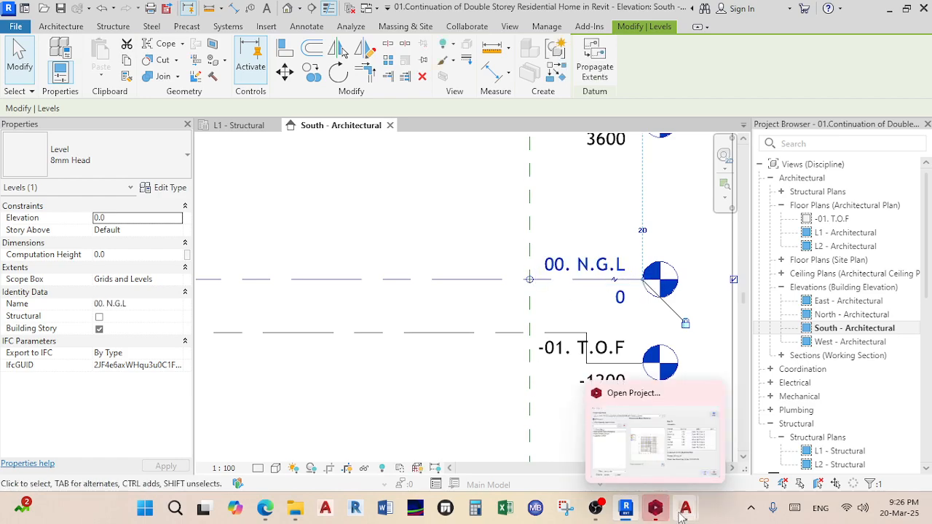
- Switch to the 01. Munsa Double Storey Residential drawing and check the level marks around ground level on the column detail
mouse_move(681, 516)
left_click(728, 455)
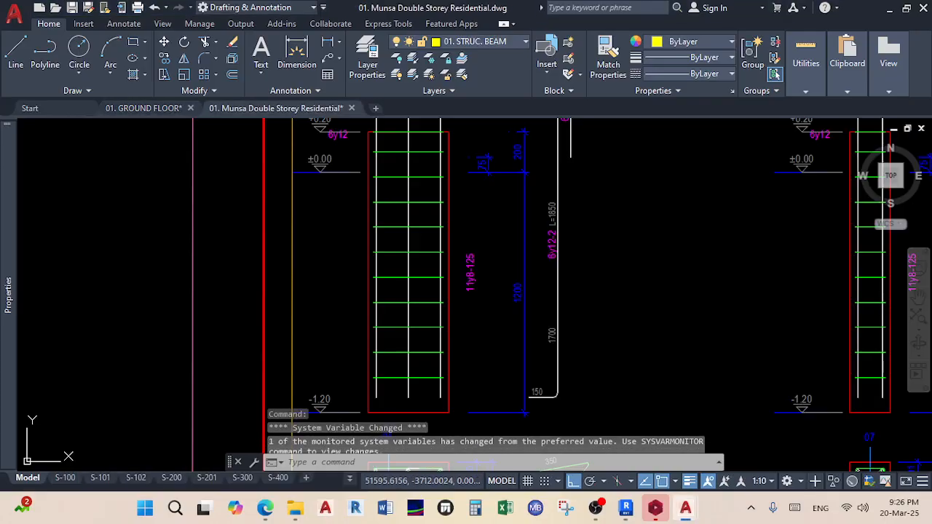
scroll(326, 218, "up", 4)
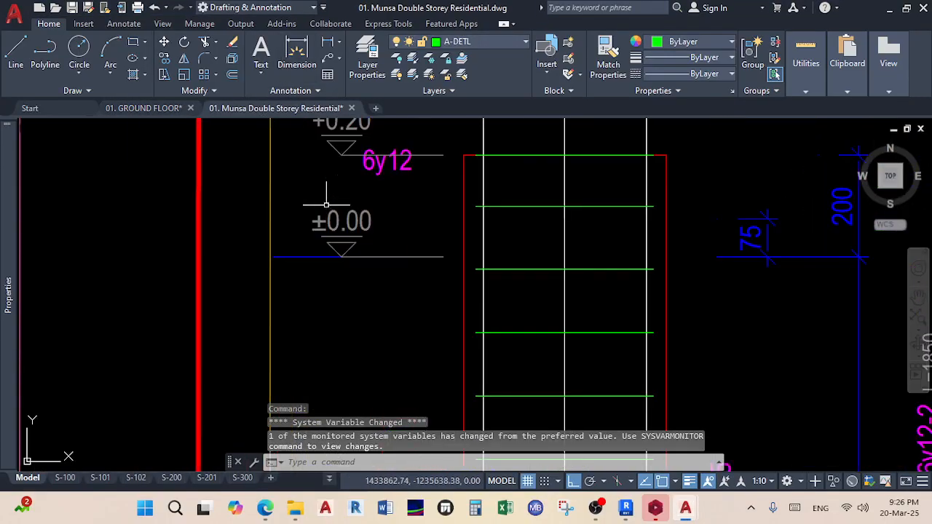
middle_click_drag(326, 232, 325, 293)
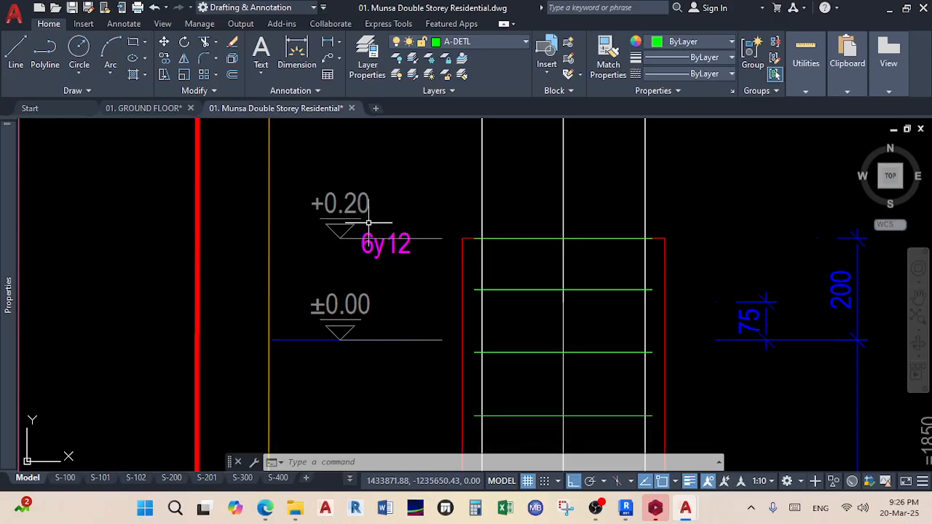
- Switch to Revit and create a level 200 mm above 00. N.G.L by picking its line with a 200 offset
left_click(626, 509)
scroll(509, 313, "down", 2)
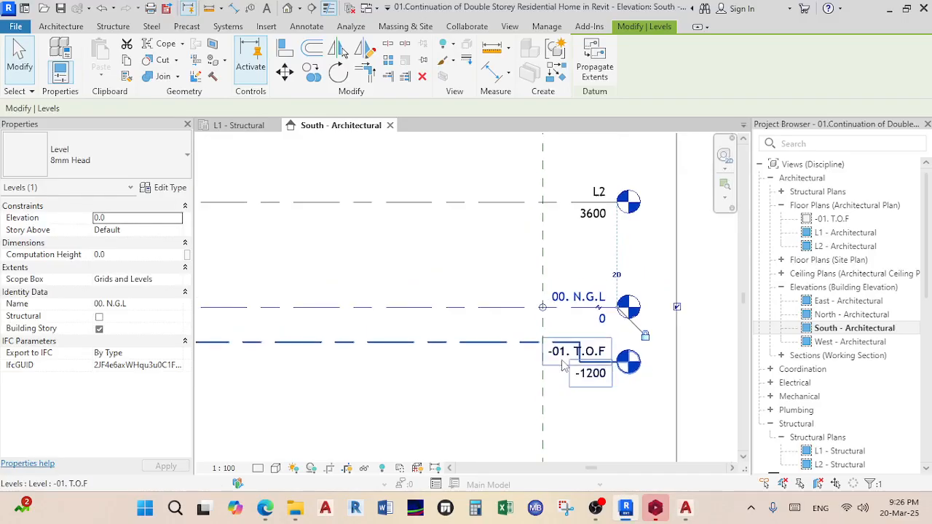
right_click(509, 325)
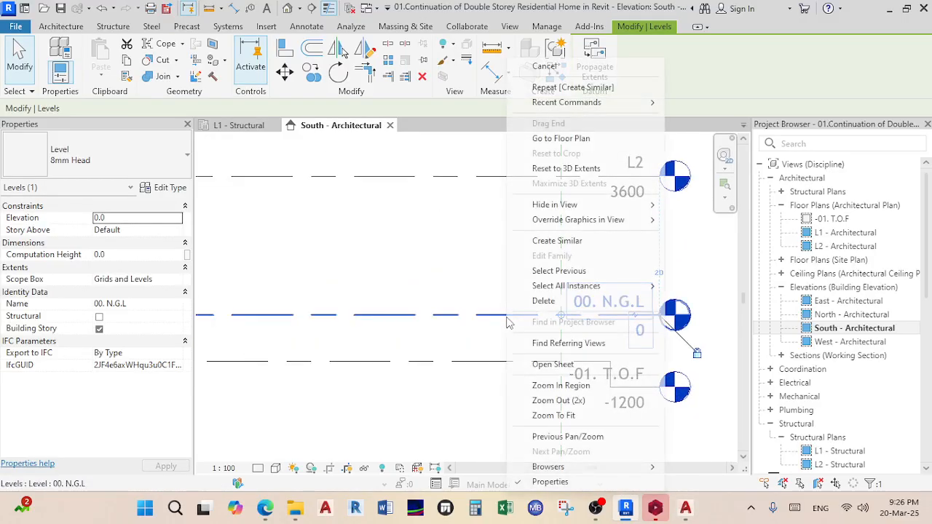
left_click(570, 244)
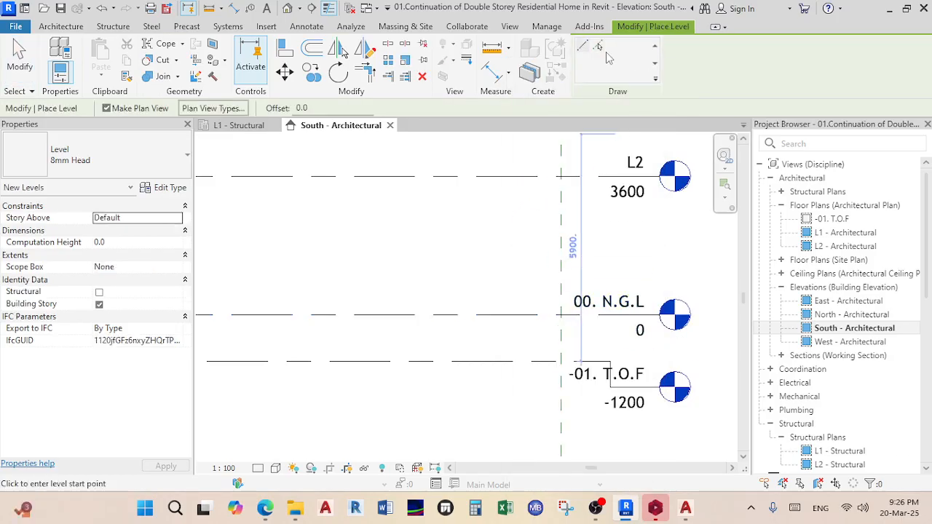
left_click(353, 107)
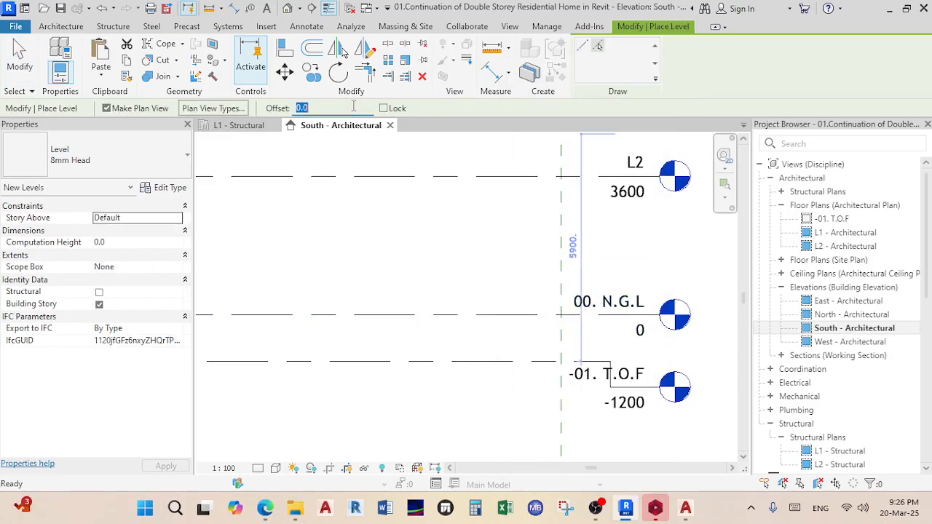
type("200")
left_click(404, 316)
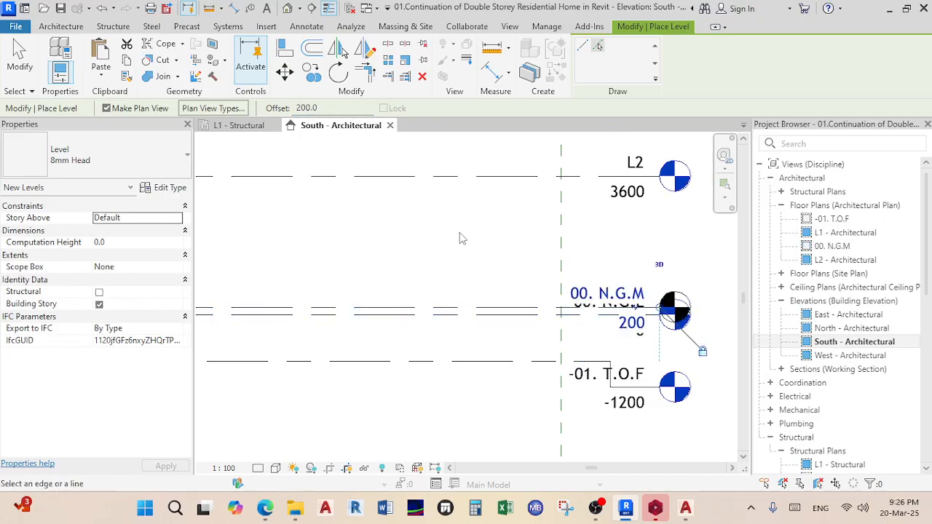
right_click(467, 233)
left_click(503, 238)
right_click(504, 237)
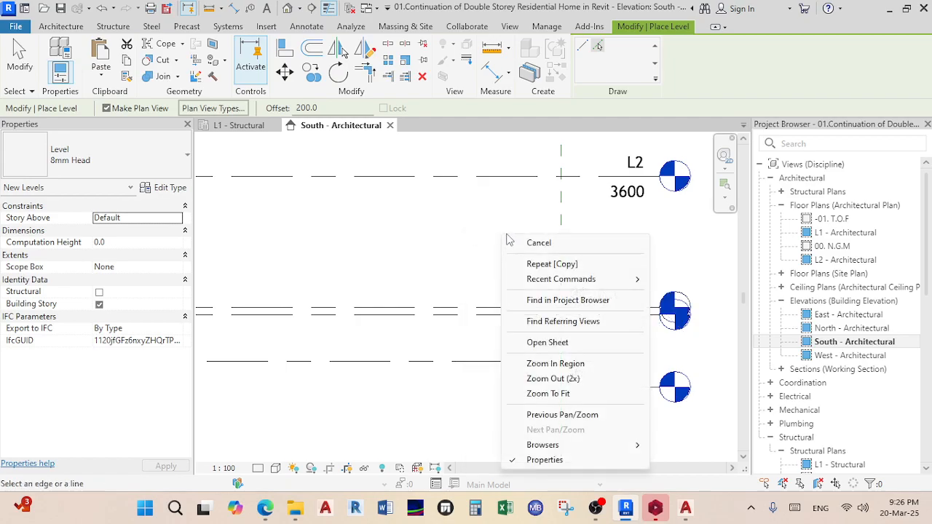
left_click(537, 241)
- Lower the head of the -01. T.O.F level further by moving its elbow down, away from the levels above
scroll(561, 317, "up", 3)
scroll(562, 317, "up", 1)
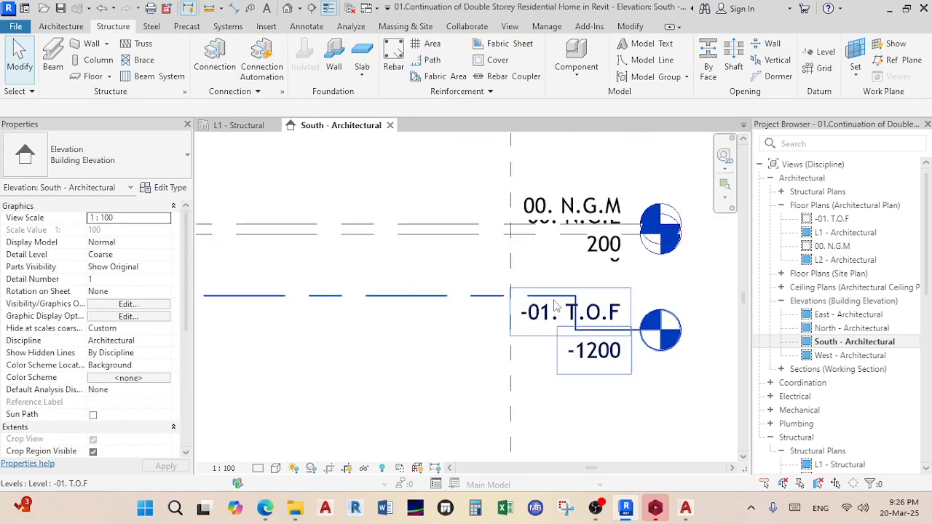
left_click(555, 298)
left_click_drag(575, 333, 577, 396, "ctrl")
left_click(551, 405)
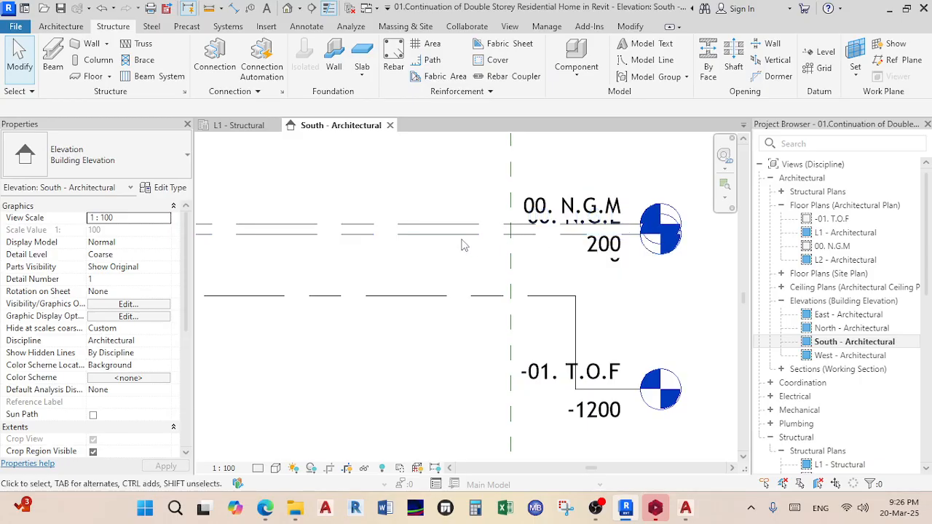
- Add an elbow to the 00. N.G.L level line and lower its head squarely below the level at 200
left_click(559, 244)
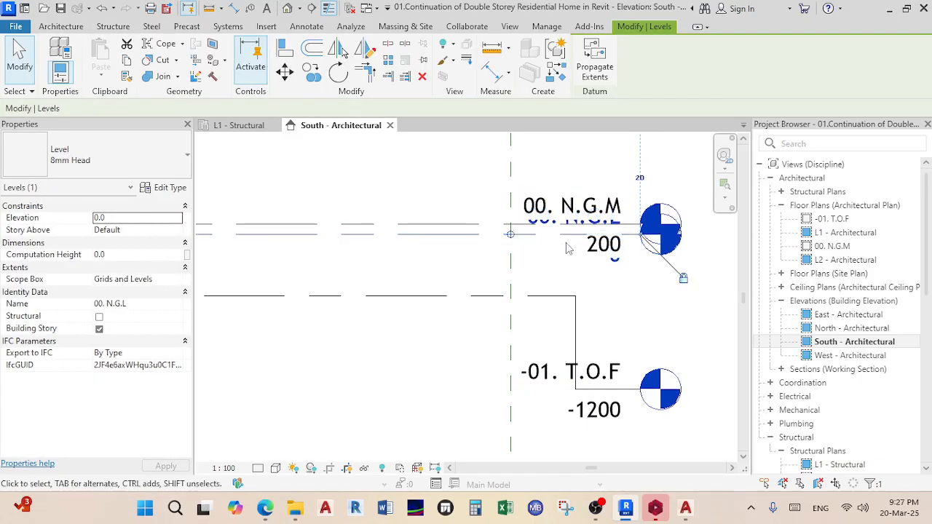
scroll(569, 248, "up", 5)
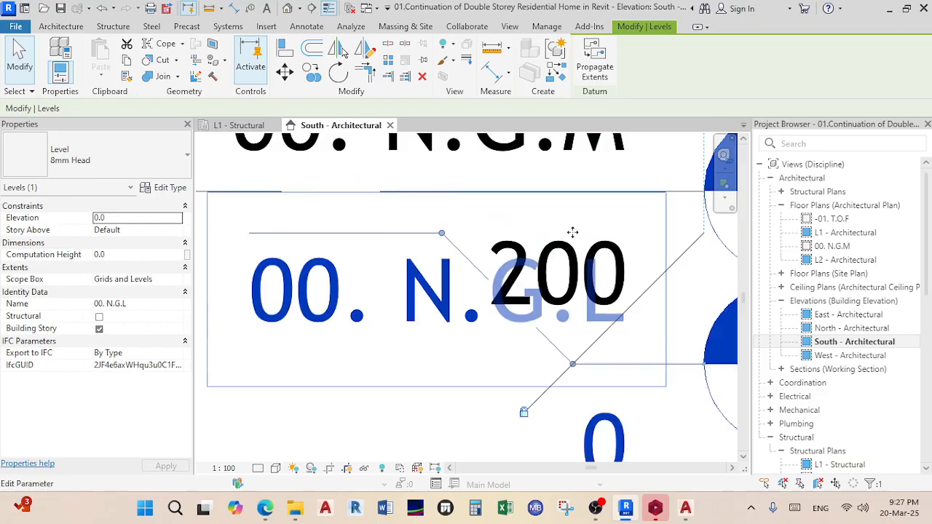
scroll(573, 233, "down", 5)
left_click_drag(559, 311, 559, 329)
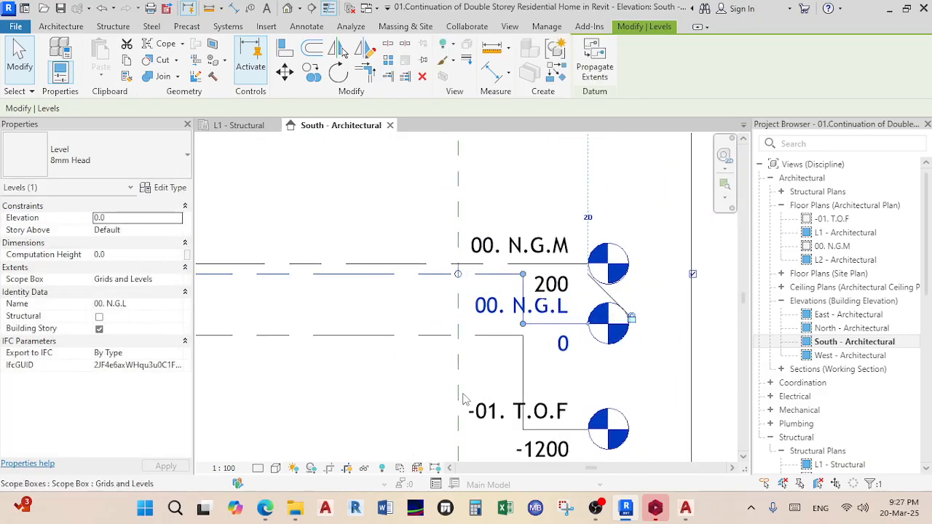
- Shift the elbow of the -01. T.O.F level line away from its head so the bend clears the level's text
left_click(524, 364)
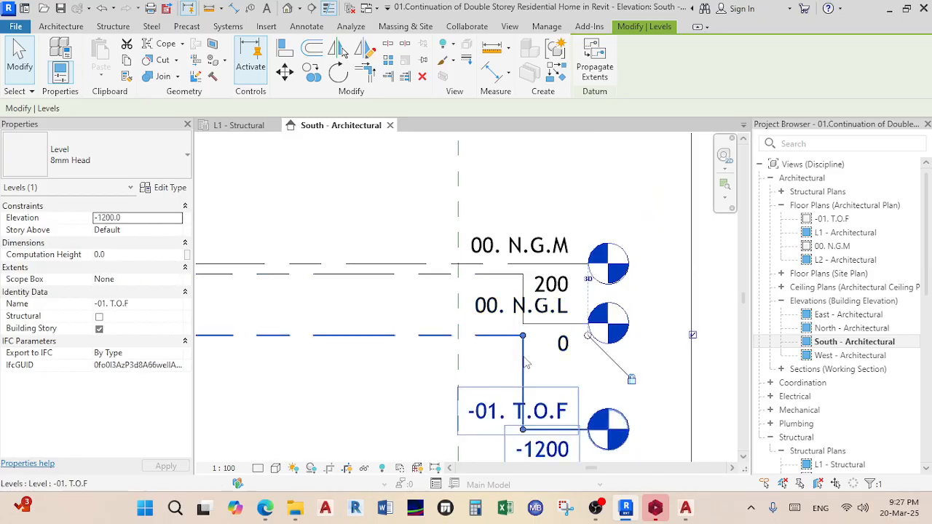
left_click_drag(522, 336, 443, 335)
scroll(443, 335, "down", 2)
left_click_drag(482, 384, 437, 381)
left_click(468, 420)
- Lower the 00. N.G.L level head slightly more so its name clears the 200 elevation text
scroll(485, 340, "up", 2)
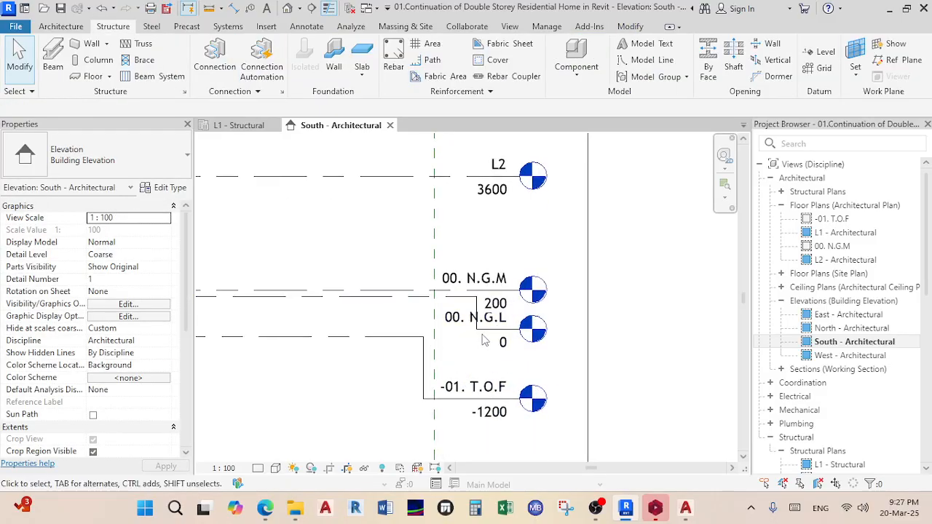
left_click(484, 341)
left_click_drag(478, 333, 478, 345)
key("Escape")
- Rename the level at elevation 200 as 01. S.O.G and rename its corresponding views too
scroll(519, 320, "down", 2)
scroll(519, 320, "up", 2)
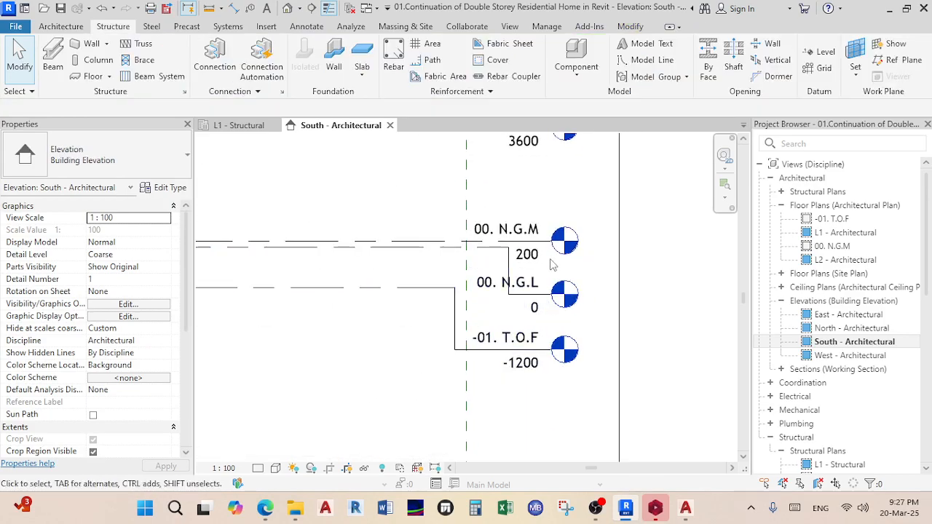
middle_click_drag(554, 265, 543, 311)
double_click(477, 279)
right_click(477, 280)
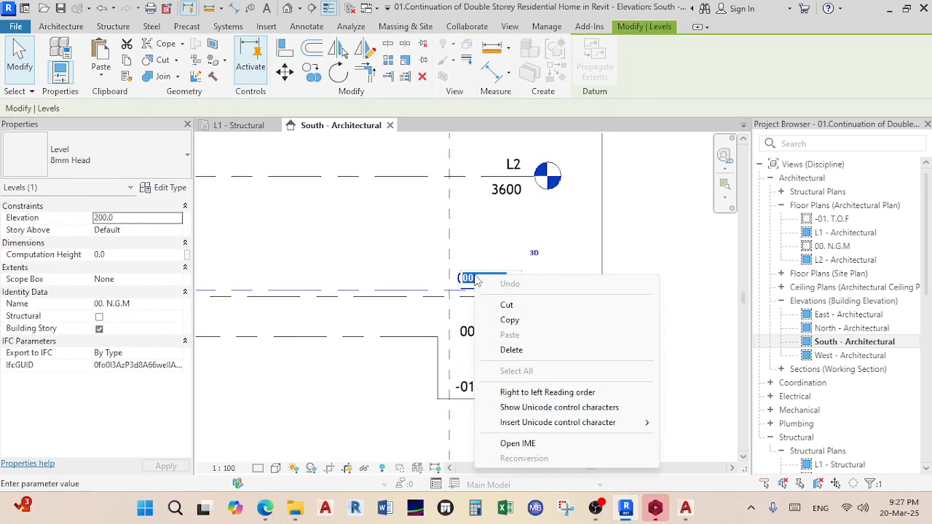
key("Escape")
left_click(467, 279)
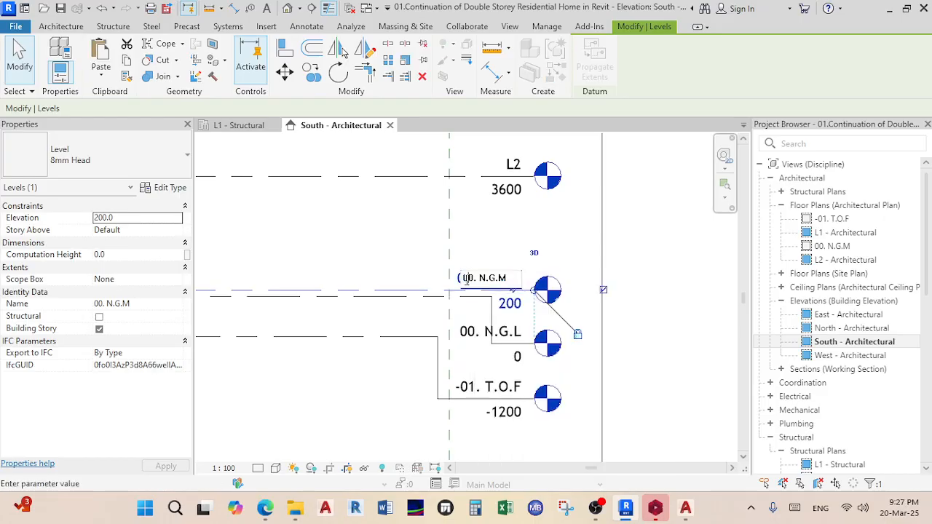
key("ctrl+a")
type("0")
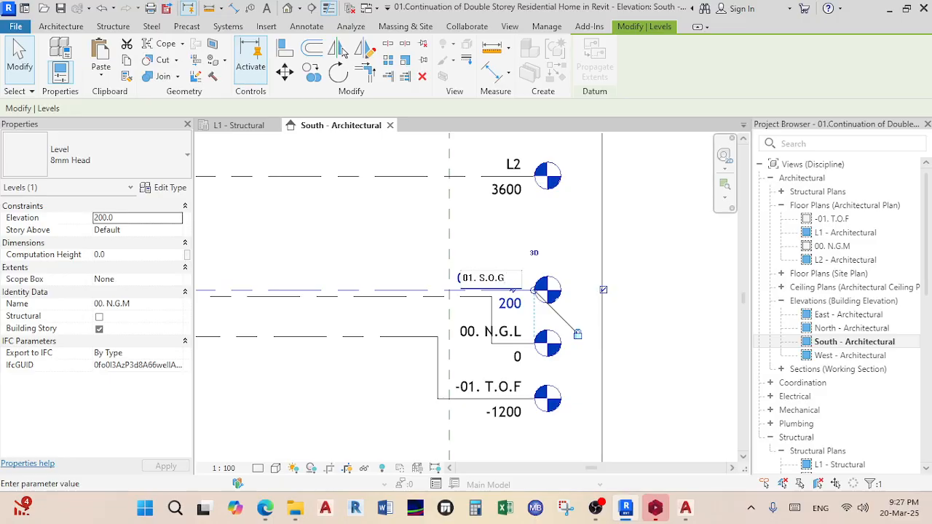
key("Return")
key("Left")
key("Return")
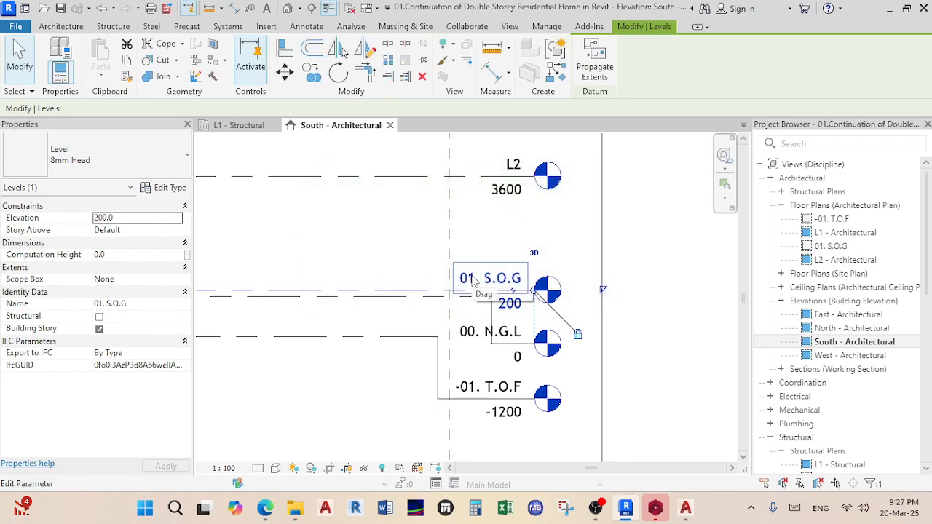
- Switch to AutoCAD and examine the level markers in the 01. Munsa Double Storey Residential and 01. GROUND FLOOR drawings
left_click(519, 222)
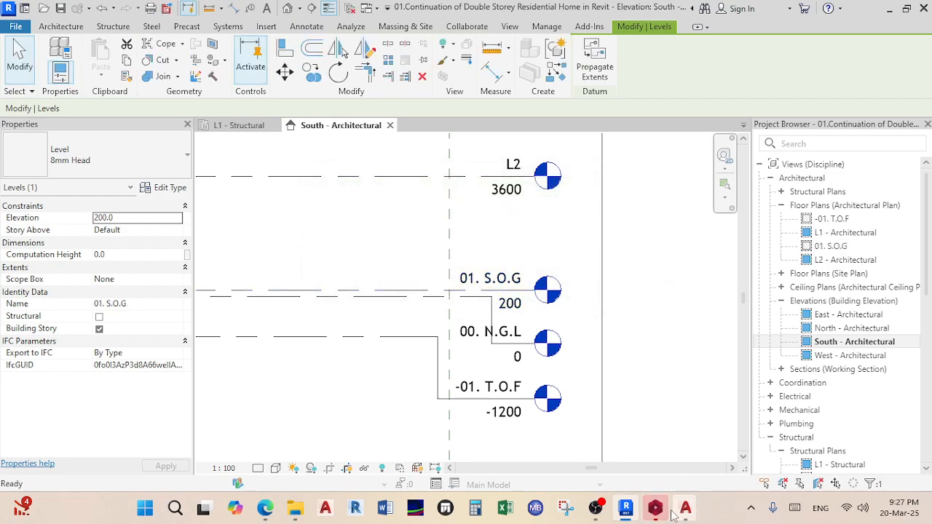
mouse_move(685, 514)
left_click(750, 433)
scroll(718, 317, "down", 4)
middle_click_drag(719, 313, 621, 294)
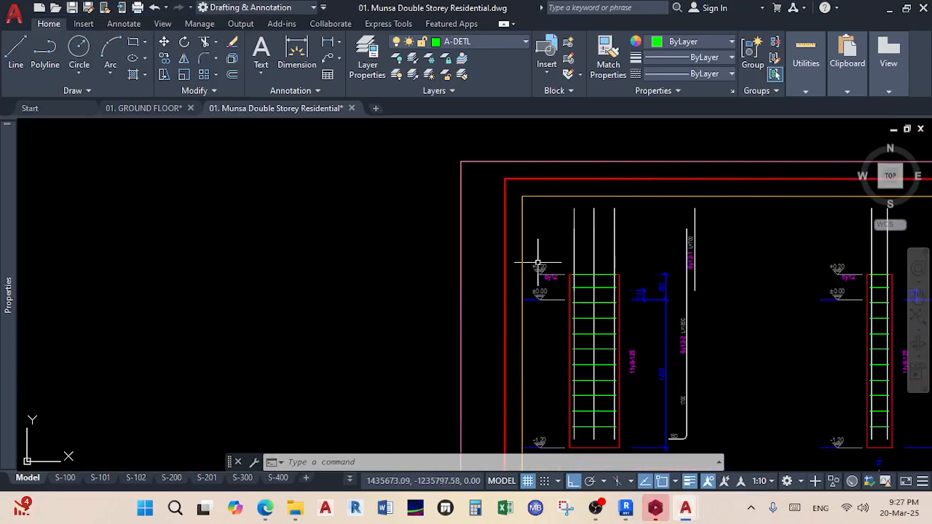
mouse_move(685, 512)
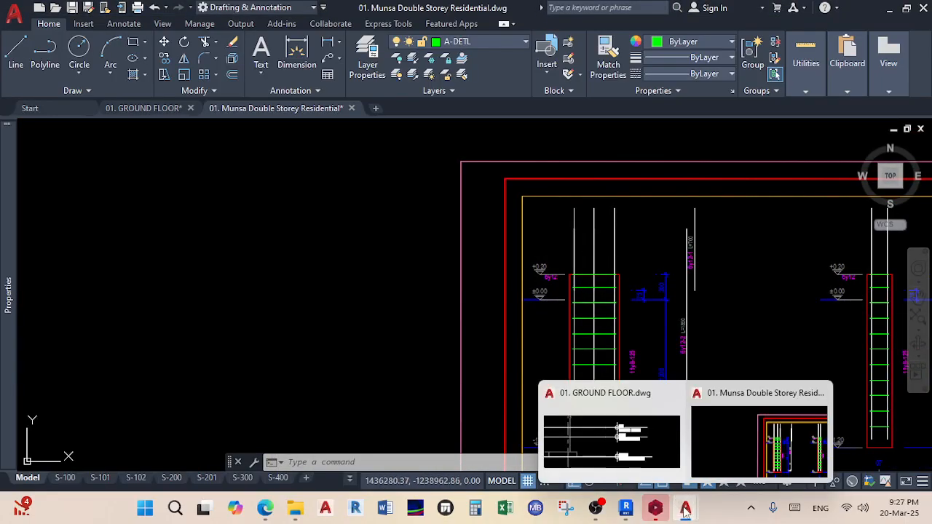
left_click(746, 440)
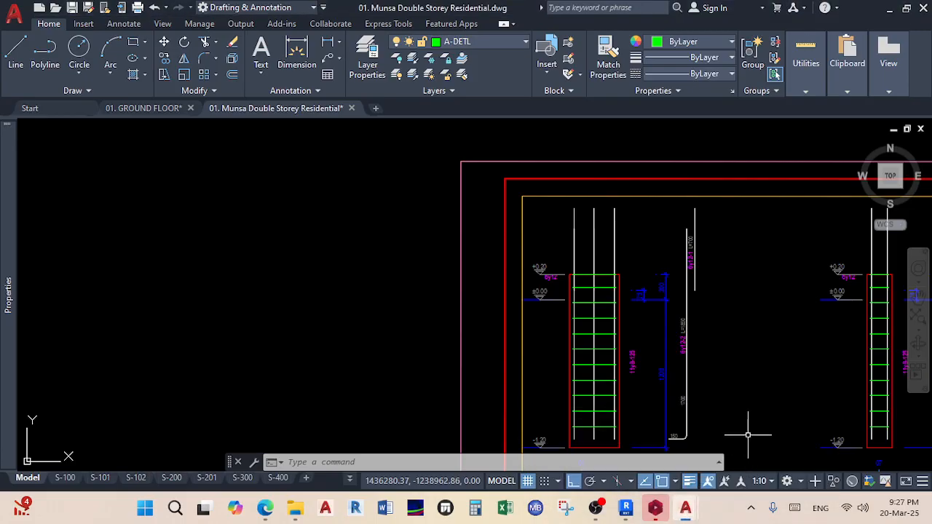
left_click(146, 110)
scroll(453, 279, "down", 5)
scroll(441, 241, "up", 4)
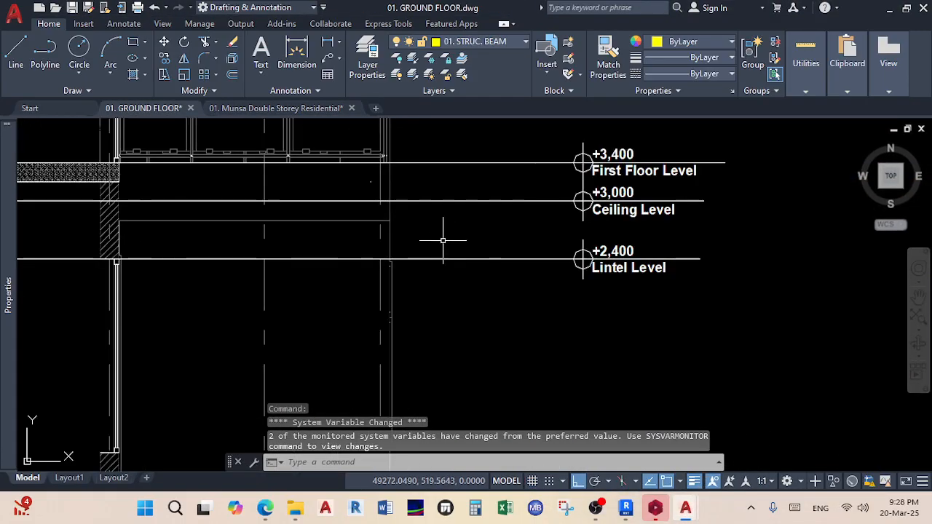
scroll(461, 263, "down", 2)
scroll(495, 257, "up", 4)
scroll(493, 262, "down", 2)
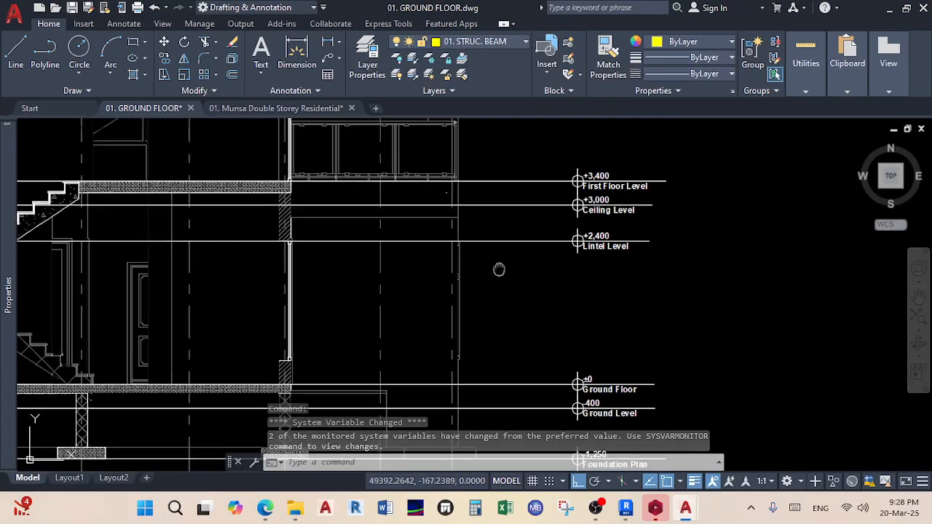
middle_click_drag(480, 291, 493, 273)
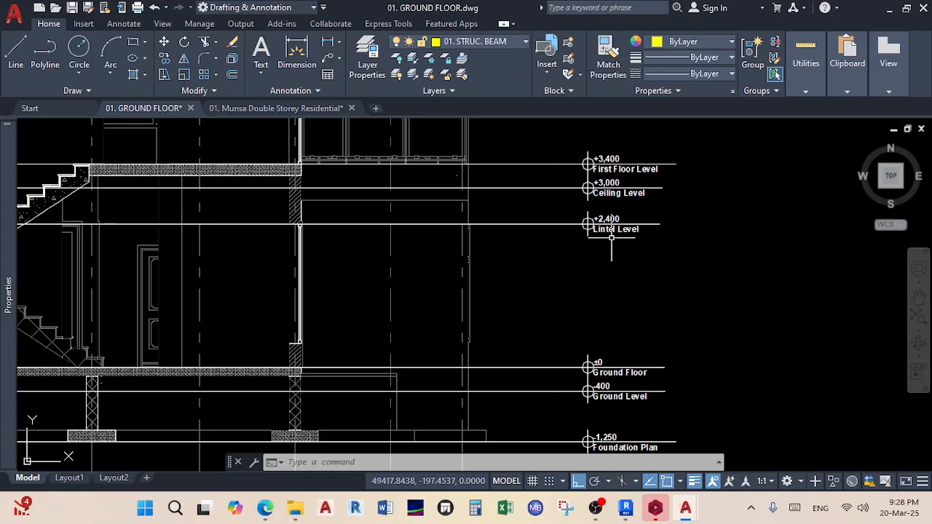
- Switch back to Revit and rename the L2 level as 02. R.B.L in the South elevation
mouse_move(649, 516)
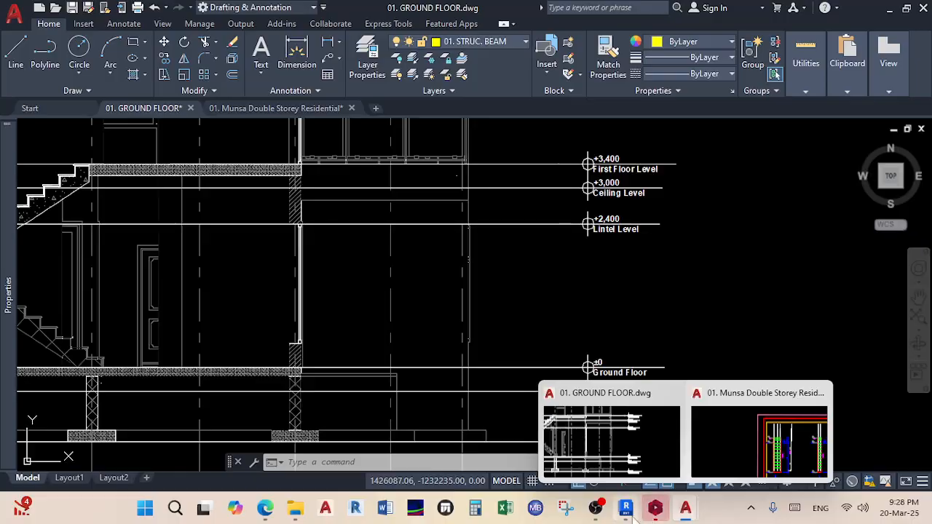
left_click(628, 508)
scroll(495, 272, "down", 1)
middle_click_drag(495, 272, 526, 352)
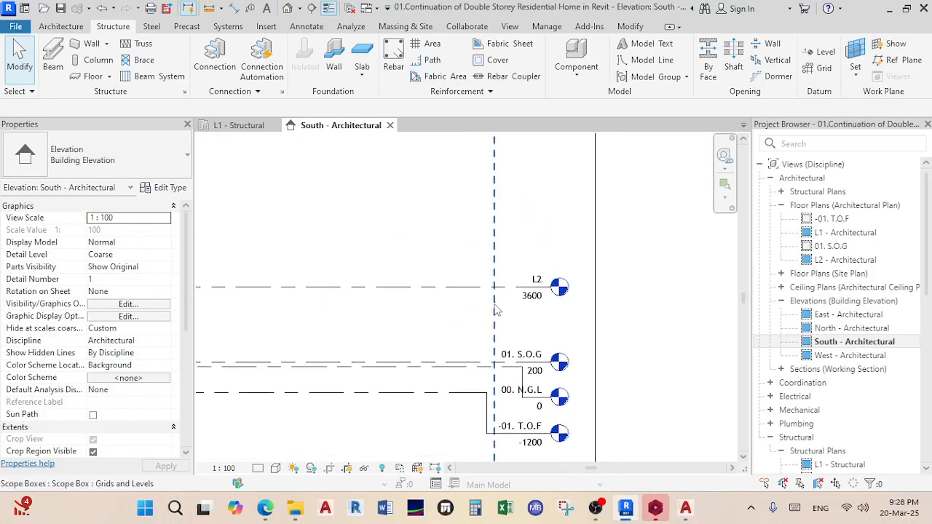
scroll(499, 306, "up", 1)
double_click(553, 272)
type("02.")
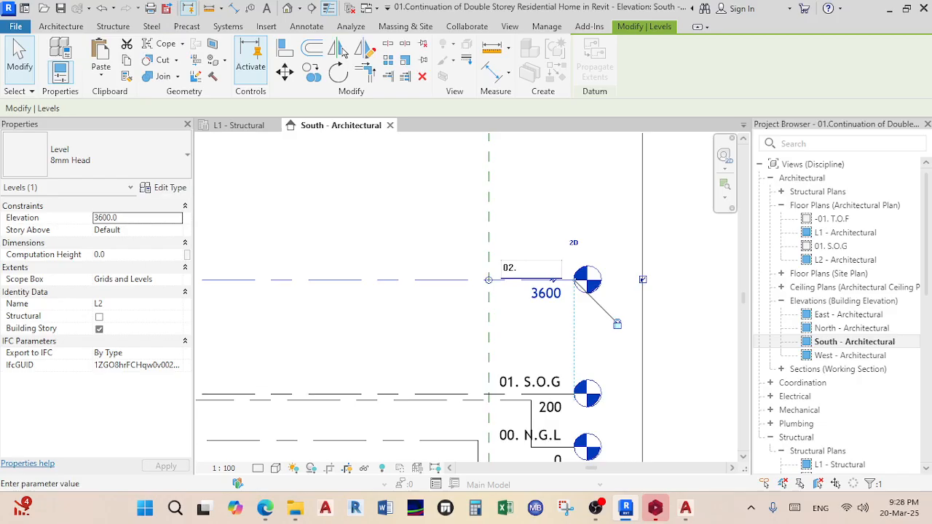
type(" RING BEAM")
key("Home")
key("Return")
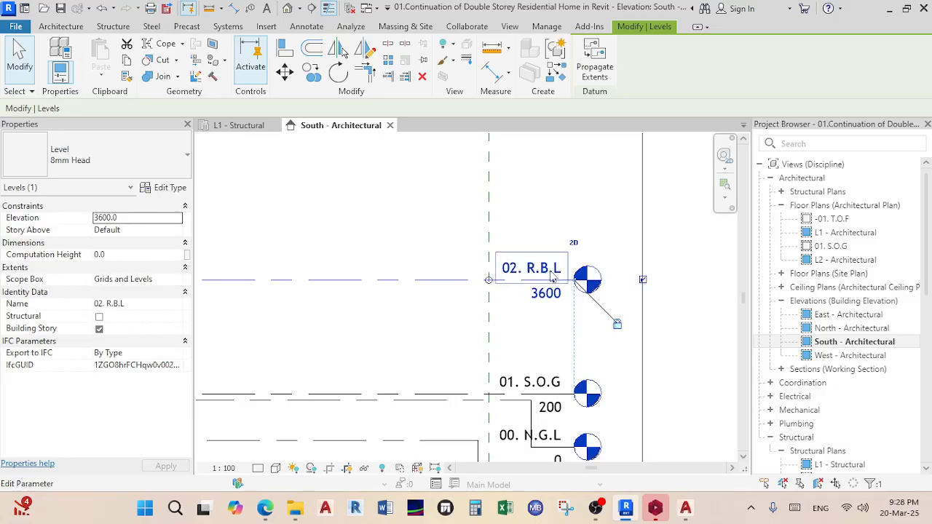
- Set the elevation of the 02. R.B.L level to 2400
left_click(548, 296)
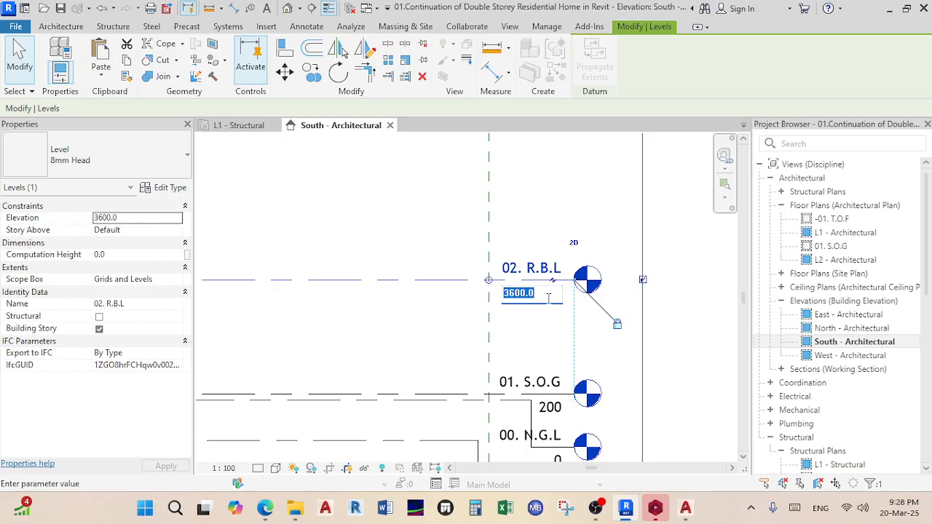
type("2400")
key("Return")
key("Escape")
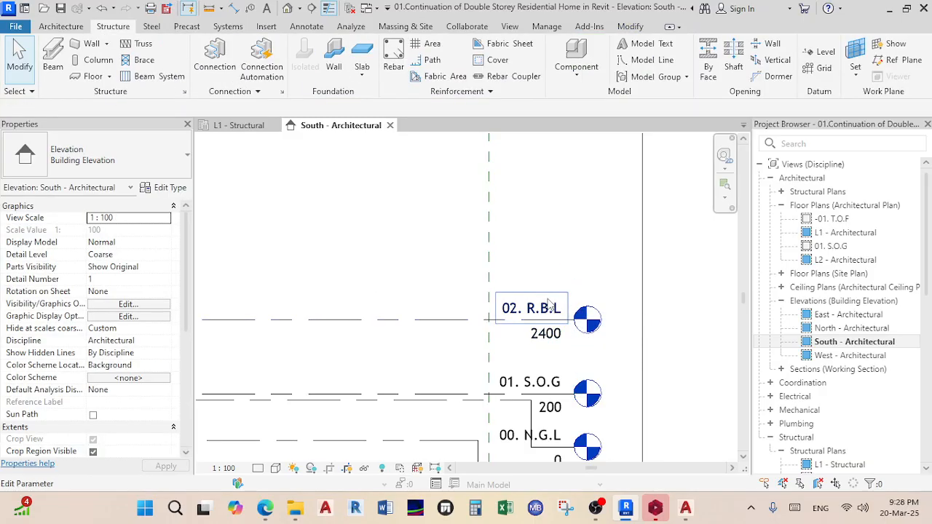
- Switch to AutoCAD and check the First Floor Level marker above the ceiling and lintel levels in the 01. GROUND FLOOR section
scroll(510, 290, "down", 2)
middle_click_drag(540, 327, 512, 292)
scroll(508, 286, "up", 1)
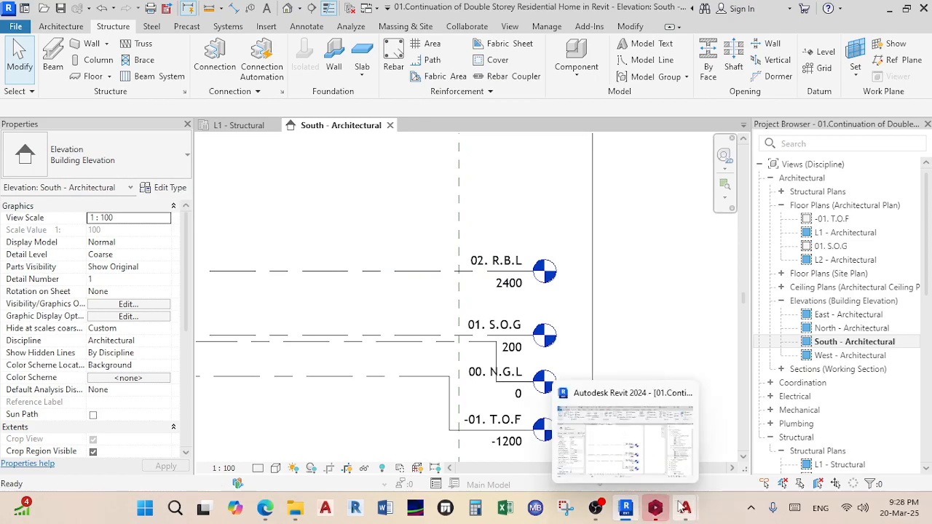
mouse_move(684, 507)
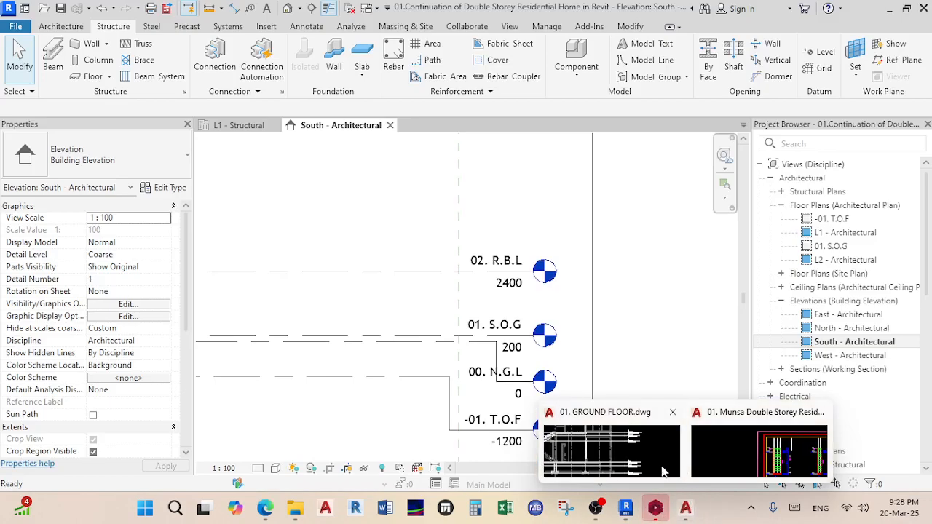
left_click(639, 466)
scroll(596, 235, "up", 4)
scroll(596, 235, "down", 4)
scroll(596, 235, "up", 2)
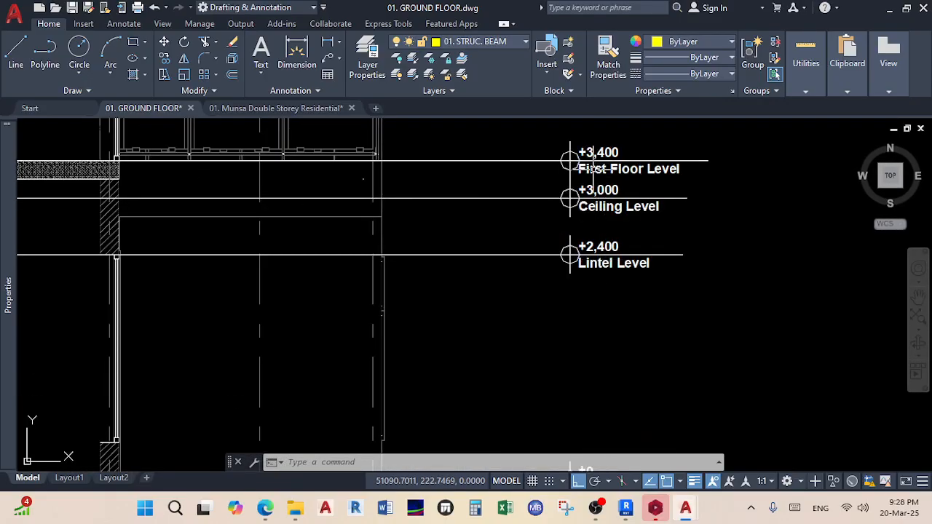
- Switch back to Revit and create a level similar to 02. R.B.L, offset 2000 above that level line
left_click(627, 507)
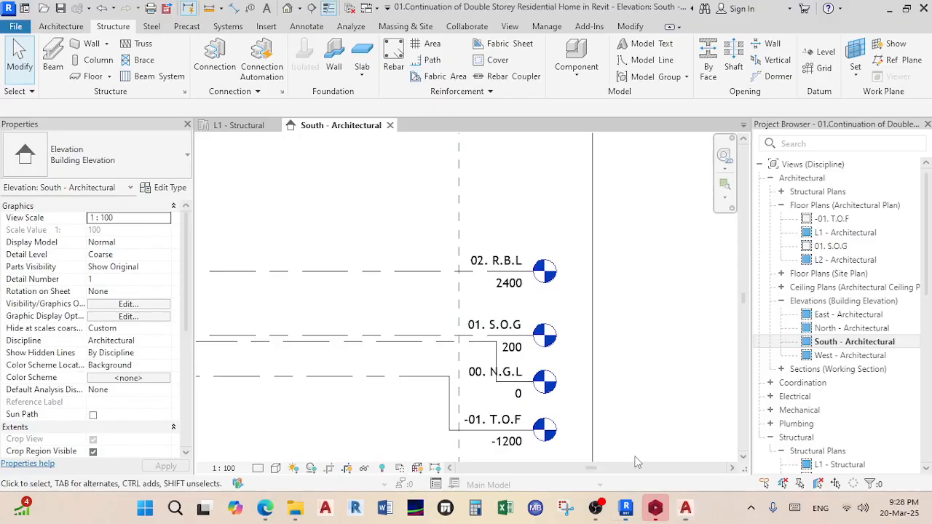
left_click(413, 279)
right_click(416, 272)
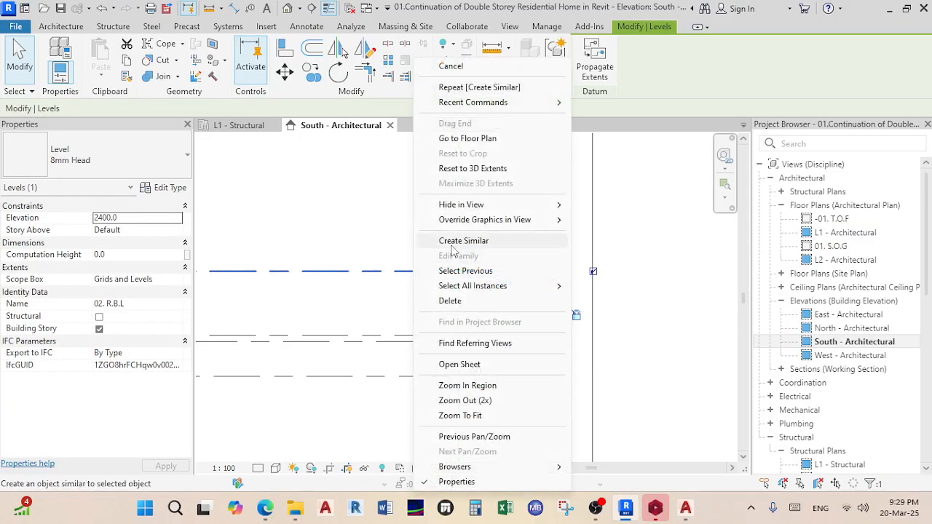
left_click(413, 271)
left_click(401, 275)
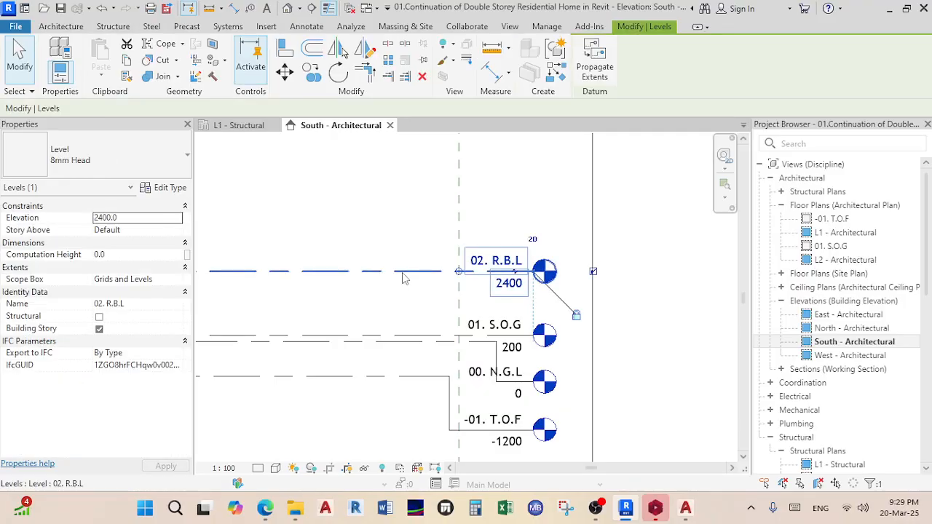
right_click(405, 273)
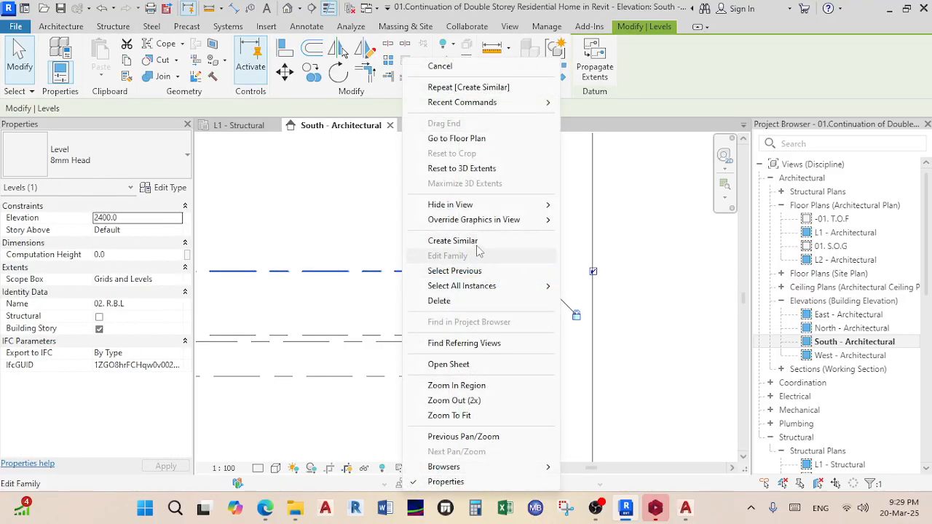
left_click(453, 241)
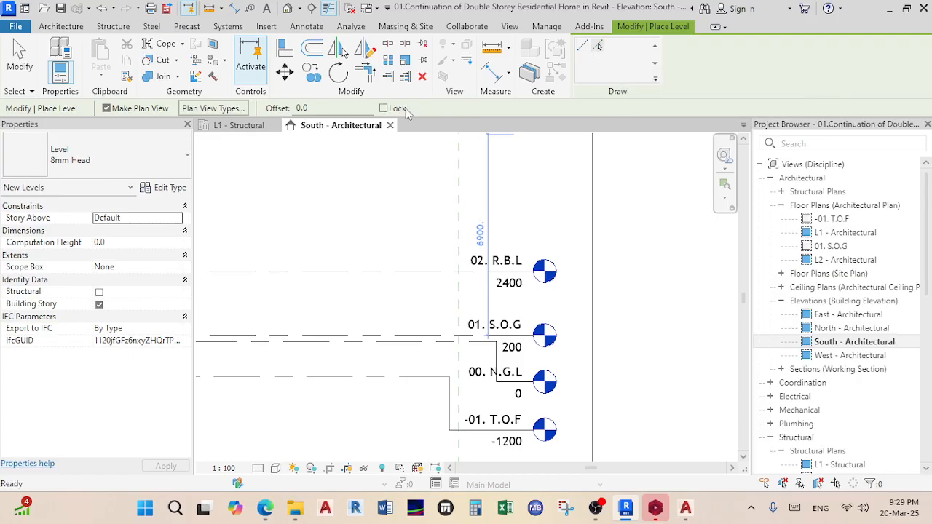
left_click(334, 107)
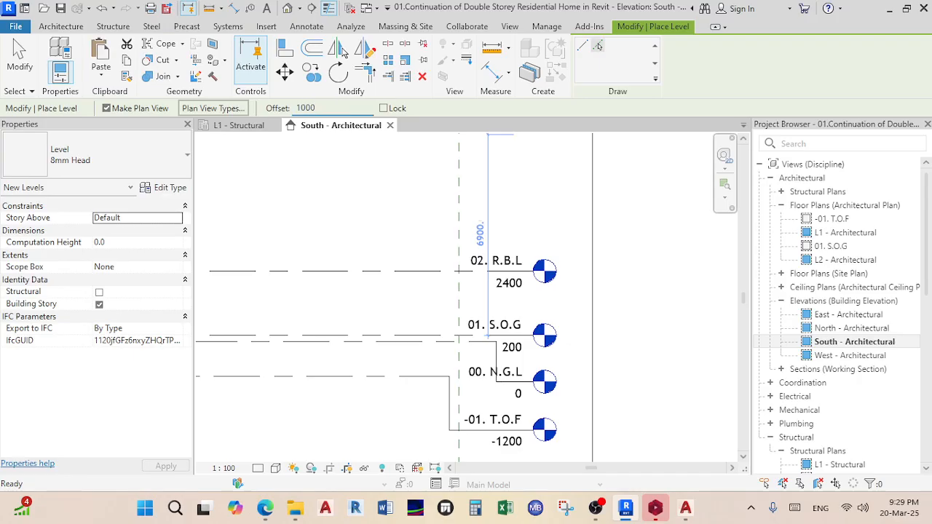
key("Return")
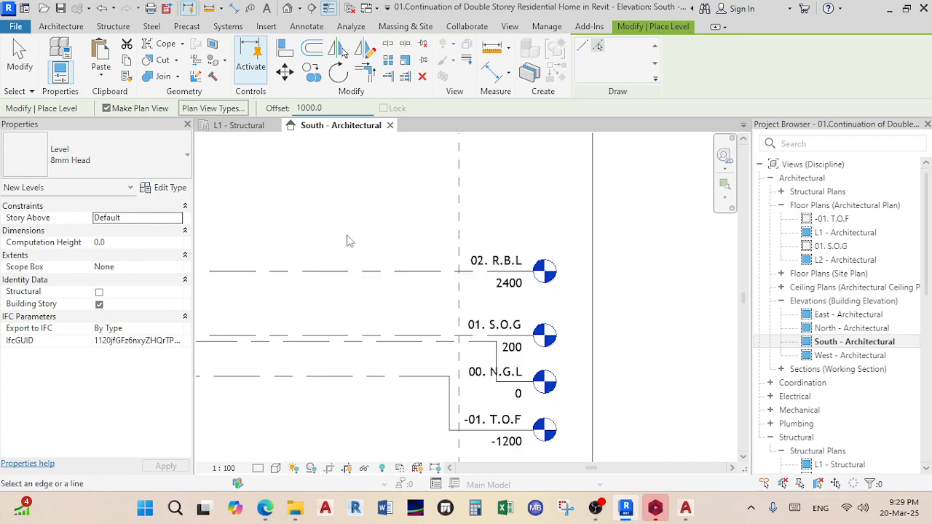
double_click(339, 107)
type("200")
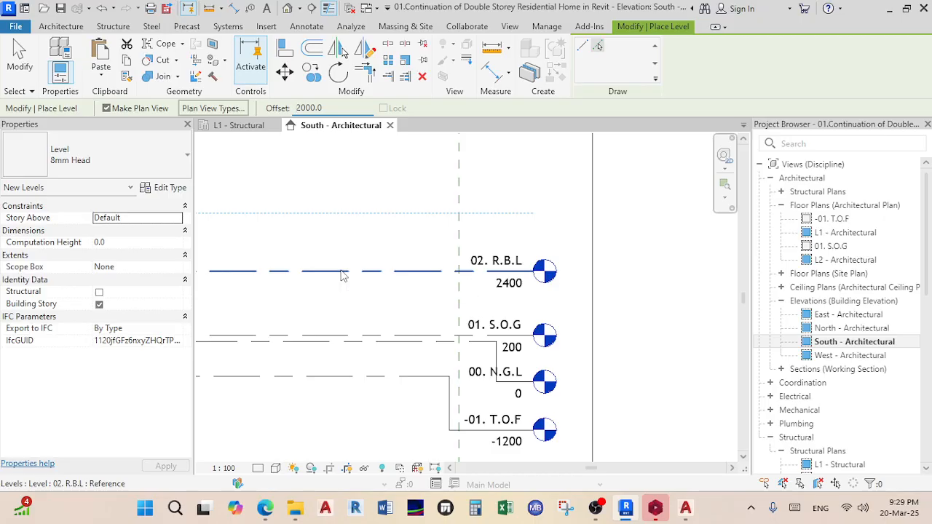
left_click(342, 273)
right_click(386, 242)
left_click(412, 245)
right_click(428, 249)
left_click(439, 253)
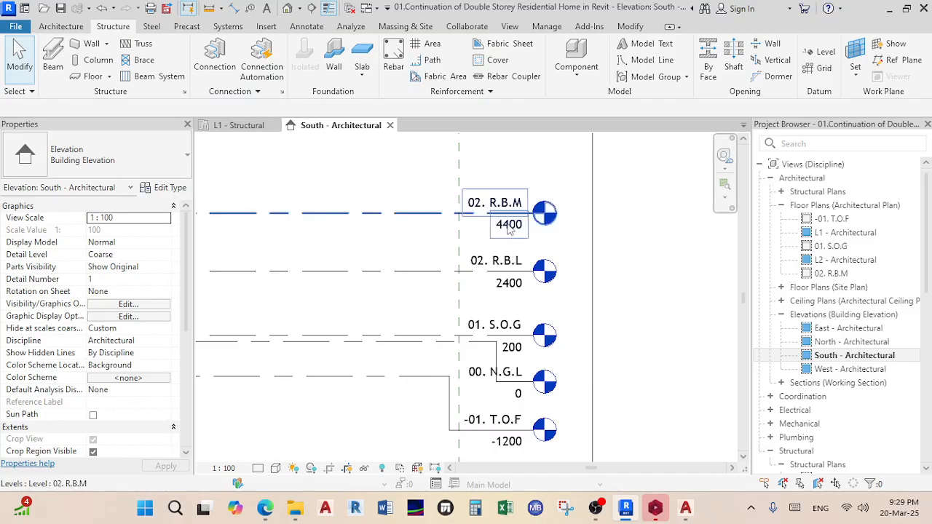
- Rename the new uppermost level as 03. F.F.L and rename its corresponding views too
double_click(486, 206)
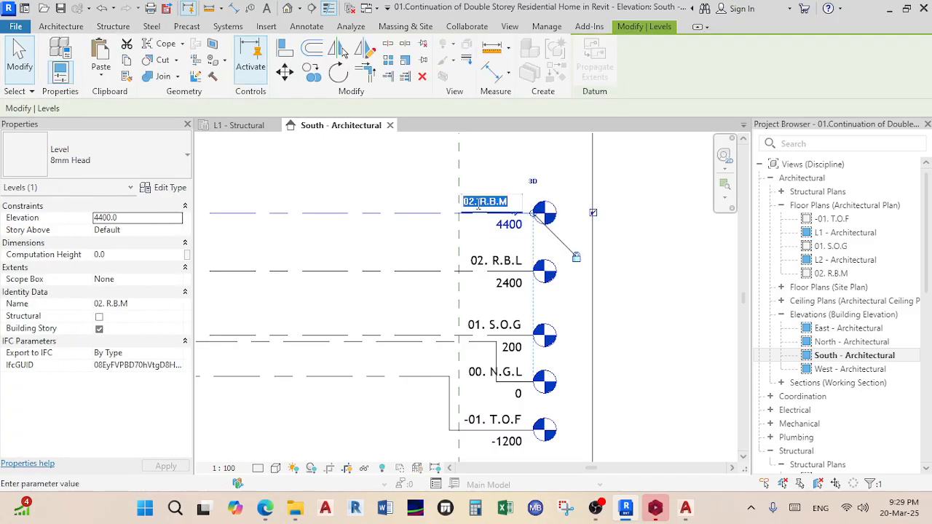
type("03.")
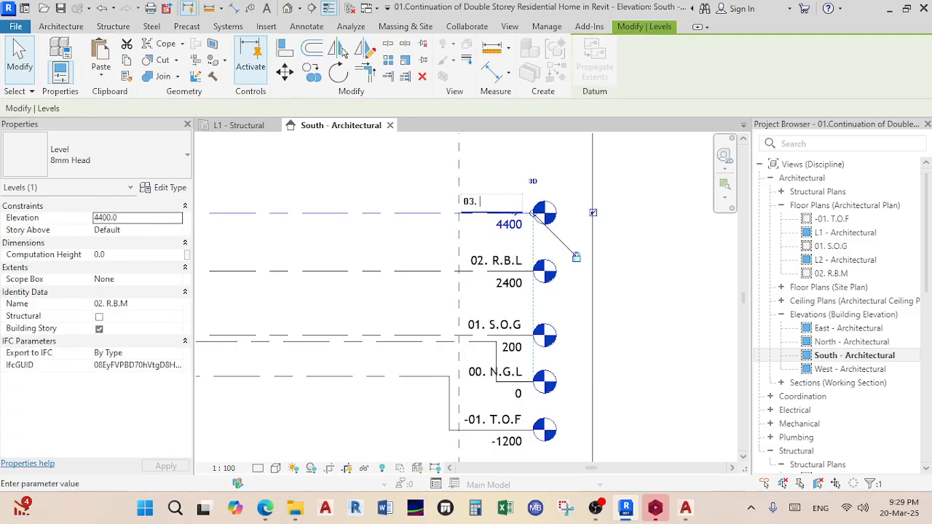
type(" FIRST FLO")
key("Return")
left_click(517, 252)
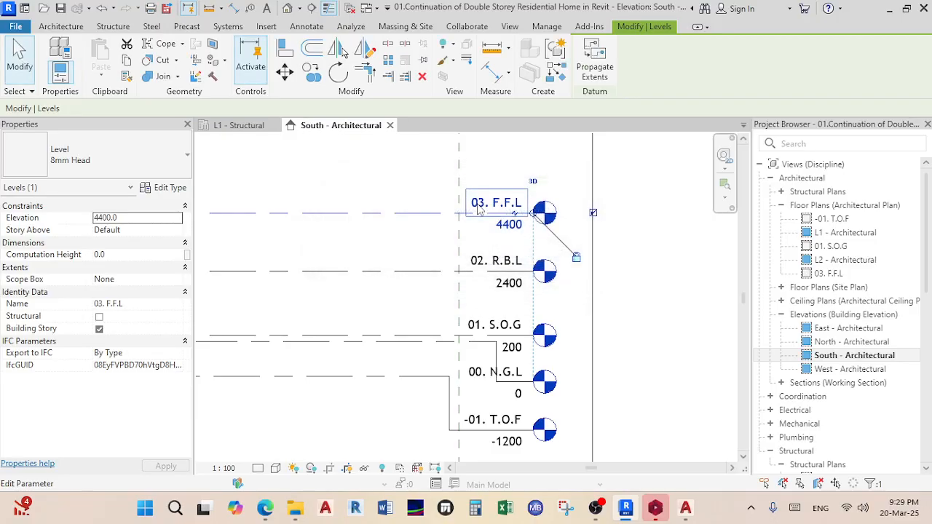
- Set the elevation of the 03. F.F.L level to 3400
left_click(510, 226)
left_click(510, 226)
double_click(510, 226)
type("34")
key("Return")
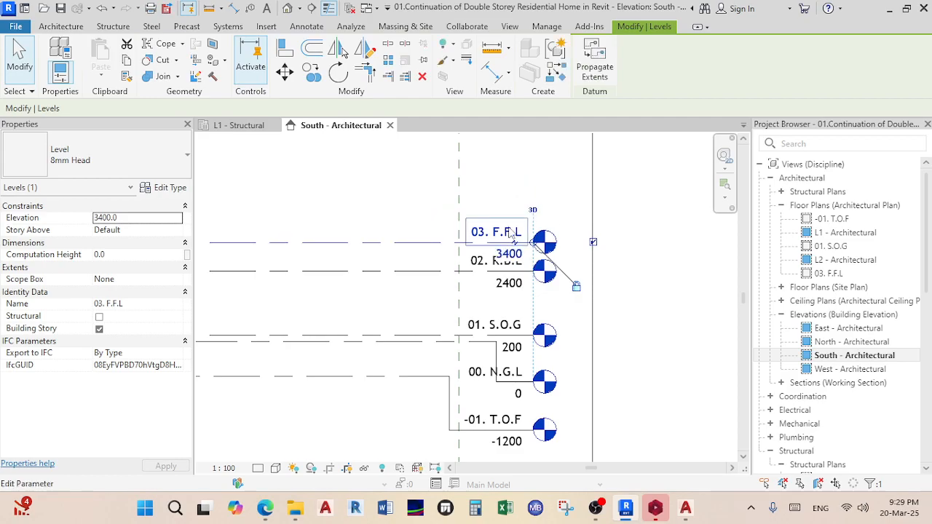
left_click(644, 394)
- Add an elbow to the 02. R.B.L level line so its head drops clear of the 3400 elevation text
scroll(520, 323, "up", 3)
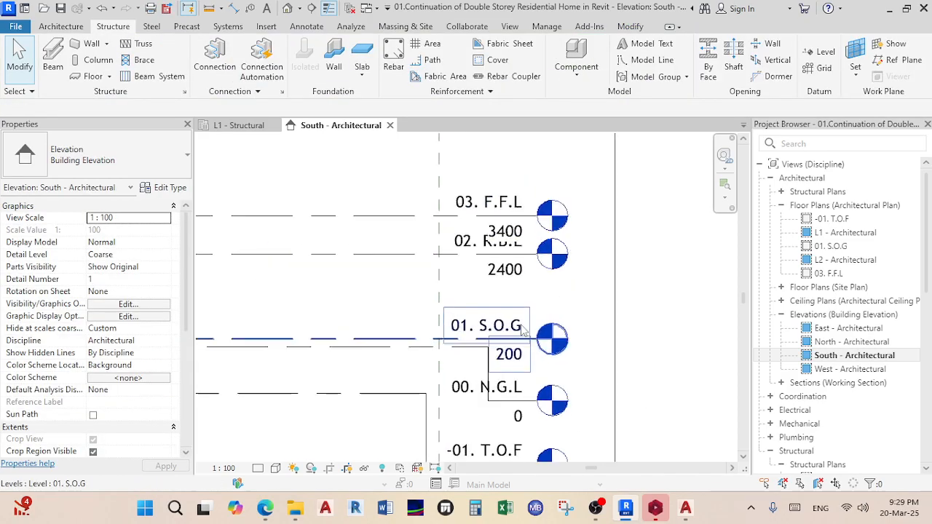
left_click(433, 248)
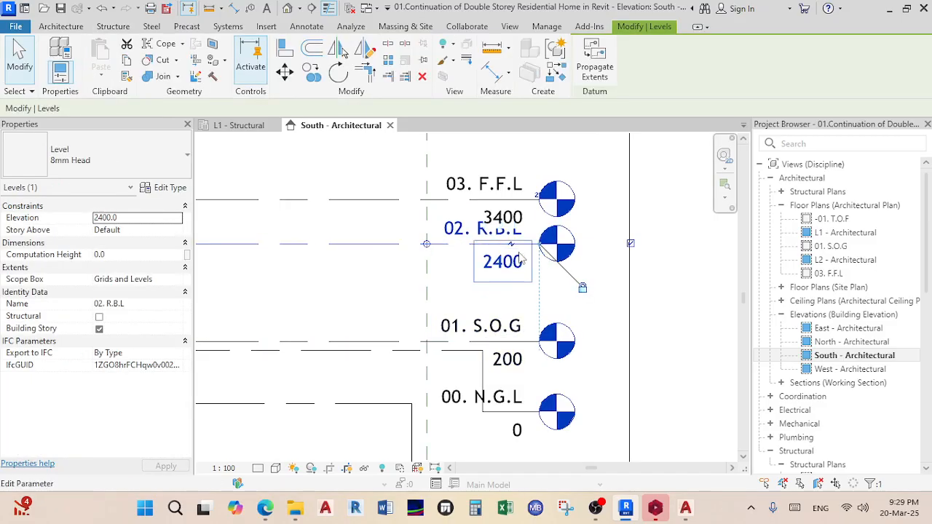
left_click(513, 251)
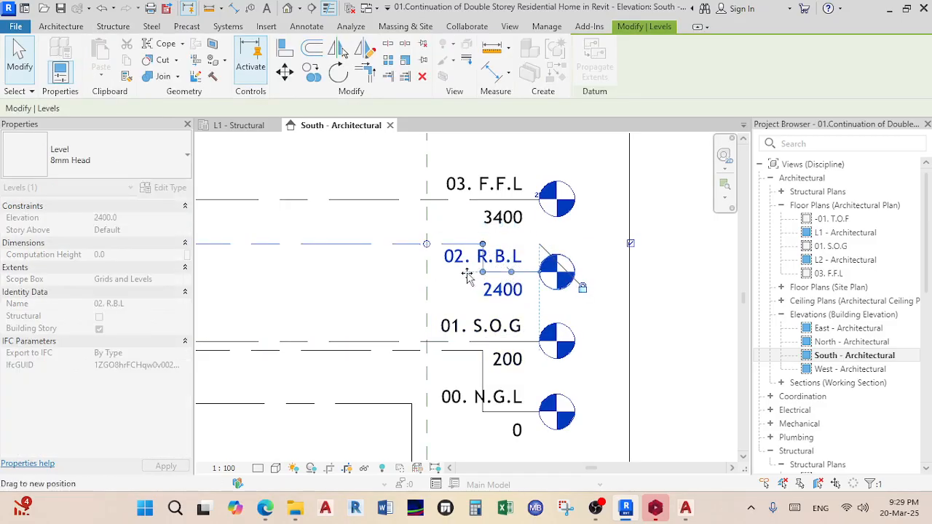
left_click(365, 286)
- Switch to AutoCAD and examine the level markers above the First Floor Level in the 01. GROUND FLOOR section
scroll(364, 286, "down", 2)
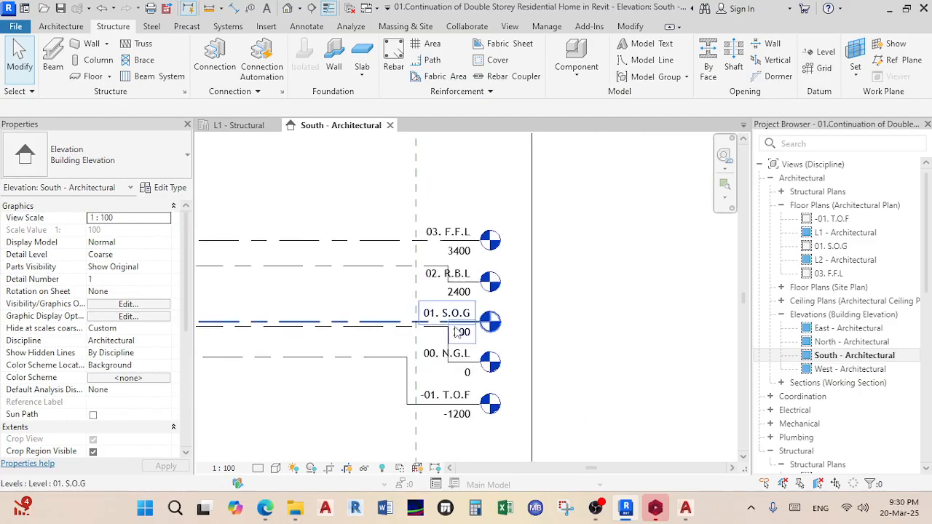
scroll(466, 269, "down", 2)
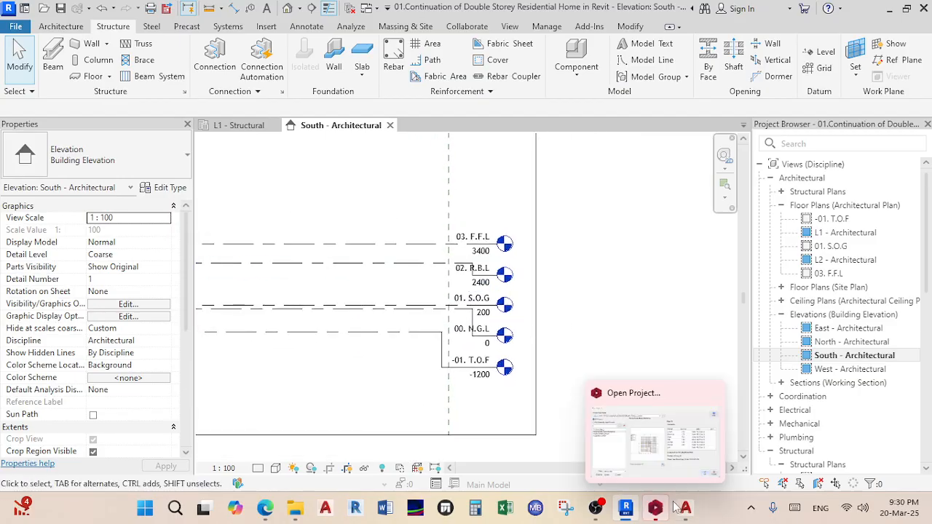
mouse_move(685, 511)
left_click(630, 455)
scroll(627, 318, "down", 1)
middle_click_drag(627, 315, 624, 385)
middle_click_drag(616, 261, 613, 343)
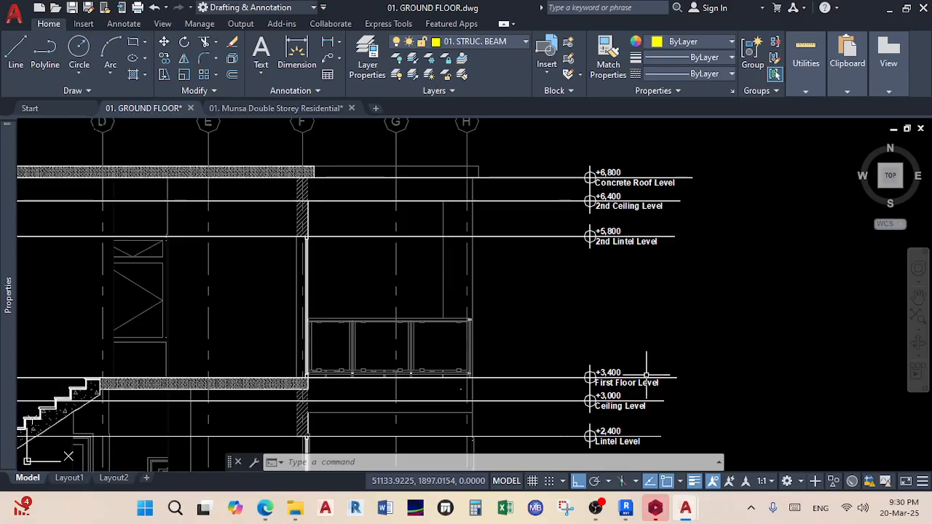
- Switch to Revit and start creating a level similar to 03. F.F.L in the South elevation
left_click(626, 511)
scroll(372, 233, "up", 2)
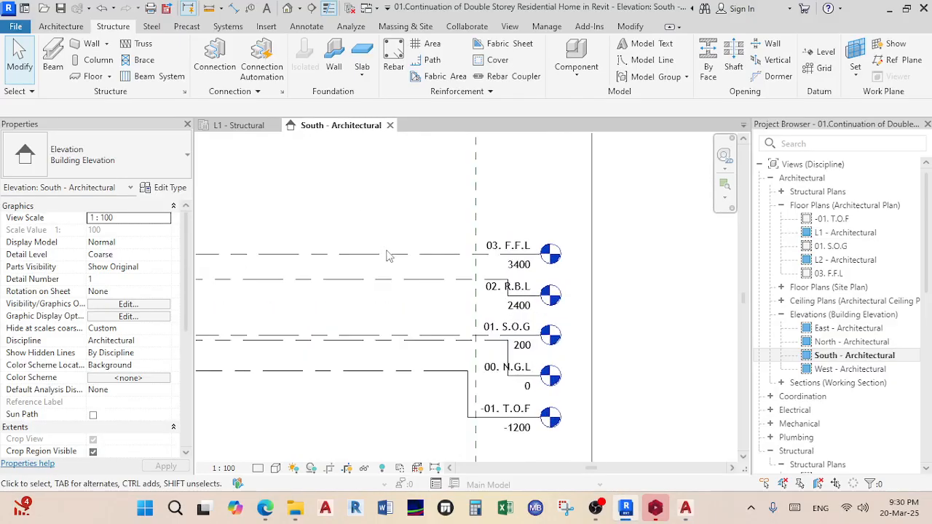
left_click(393, 255)
right_click(394, 255)
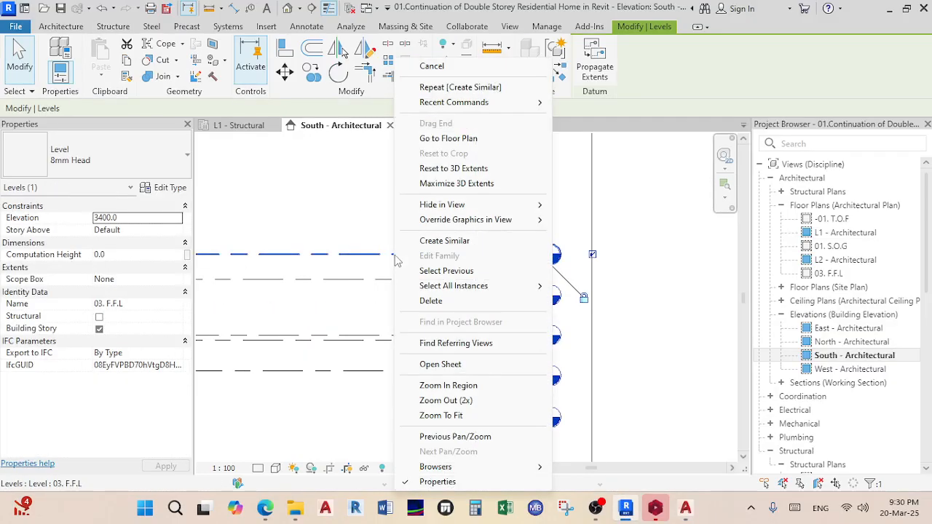
left_click(425, 241)
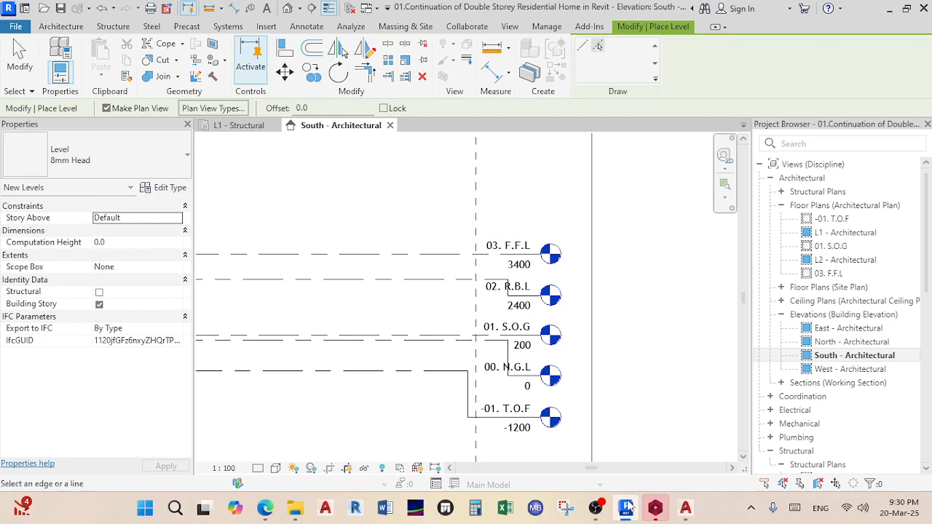
- Switch to AutoCAD and examine the level markers above the First Floor Level in the 01. GROUND FLOOR section
mouse_move(685, 507)
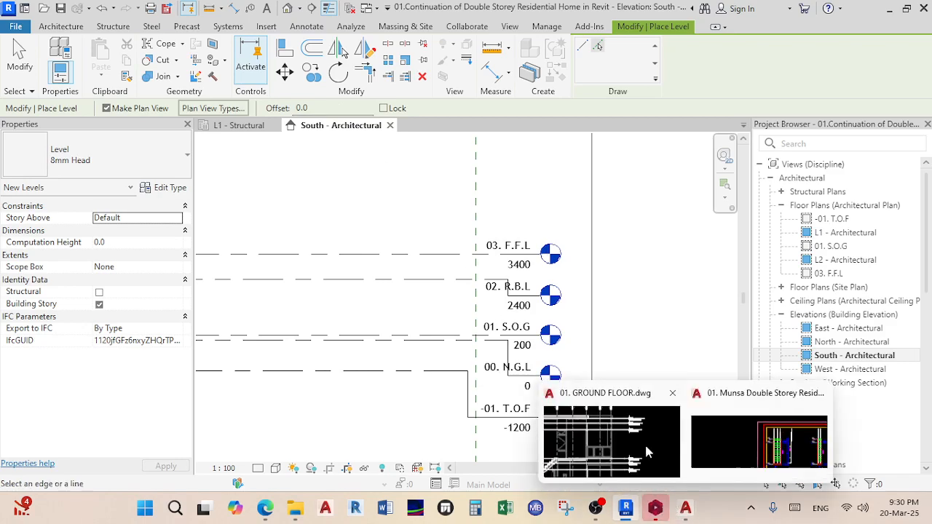
left_click(649, 452)
scroll(551, 281, "up", 2)
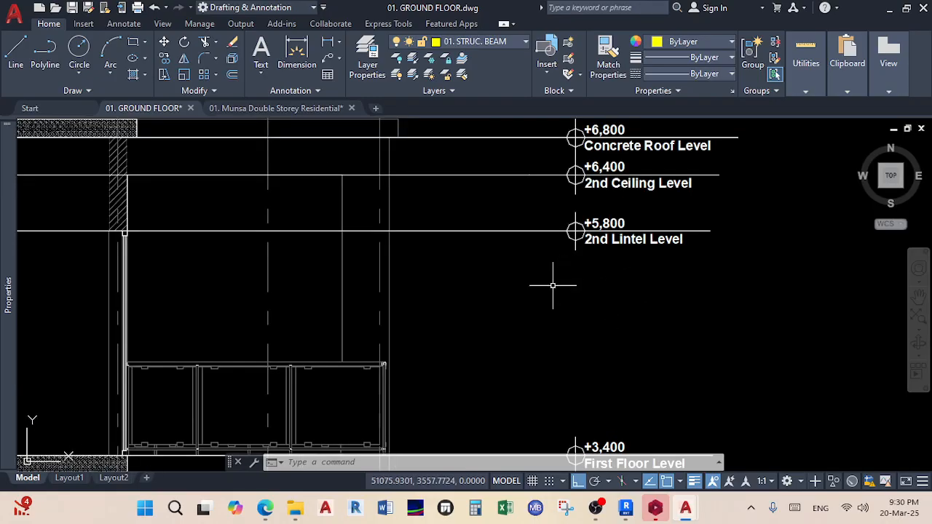
scroll(551, 281, "down", 2)
mouse_move(685, 513)
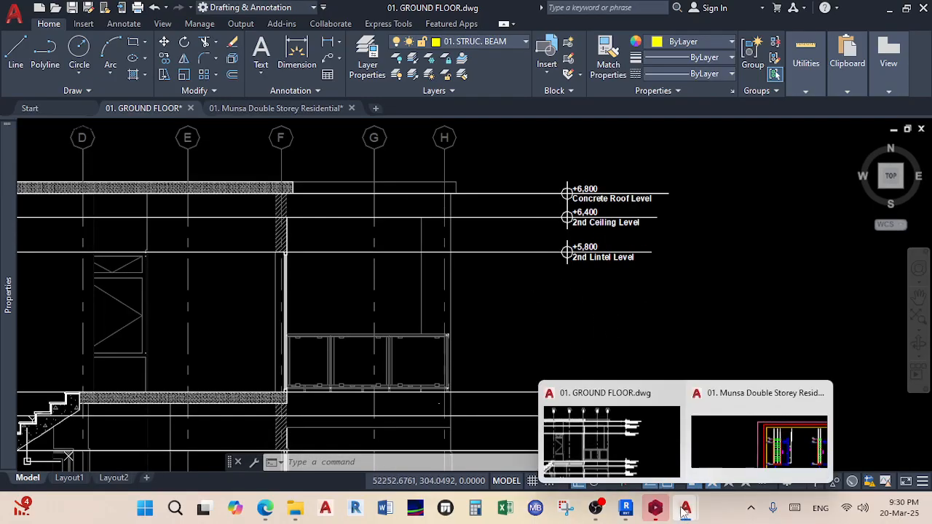
- Switch back to Revit and place a new level offset 3000 above the 03. F.F.L level line
mouse_move(628, 509)
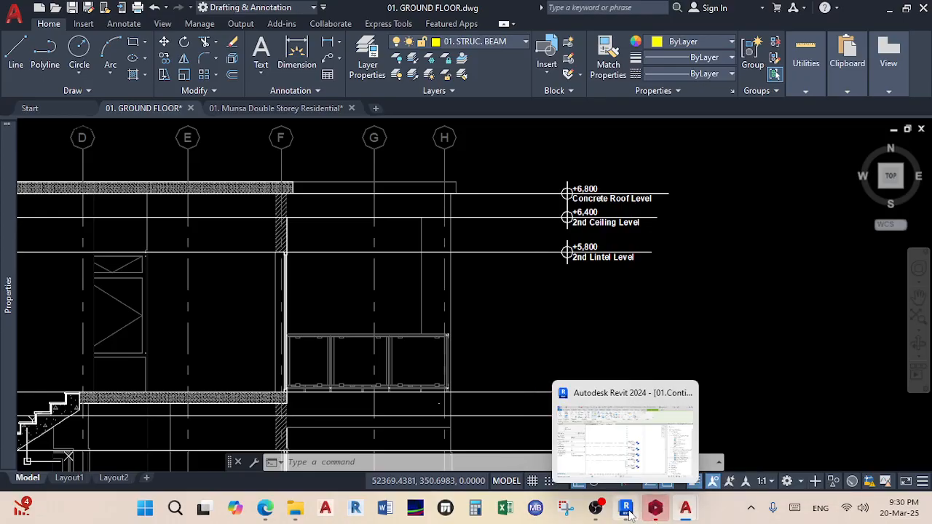
left_click(590, 413)
middle_click_drag(472, 293, 494, 369)
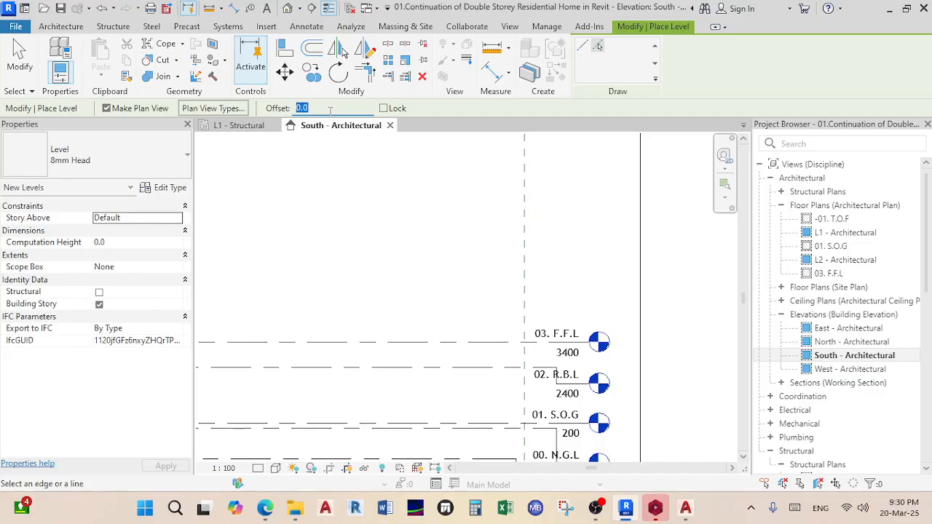
key("Return")
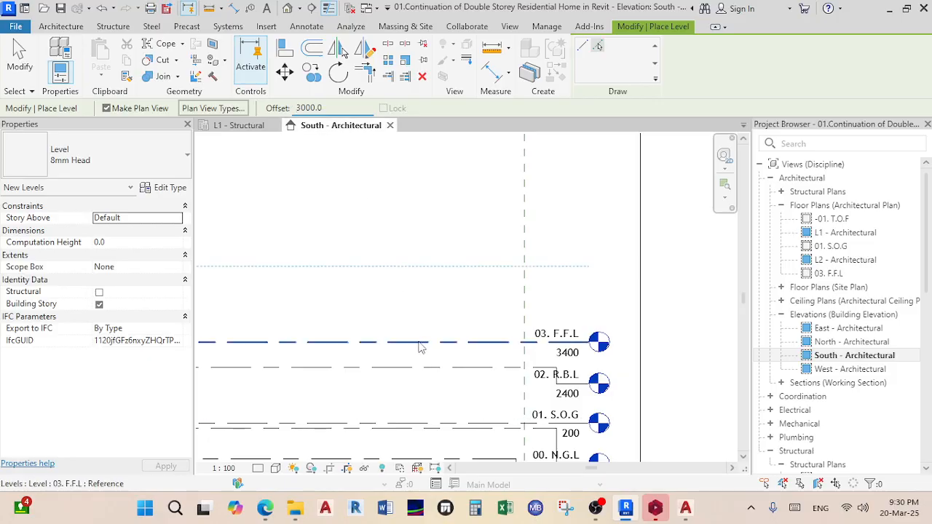
left_click(590, 342)
right_click(429, 85)
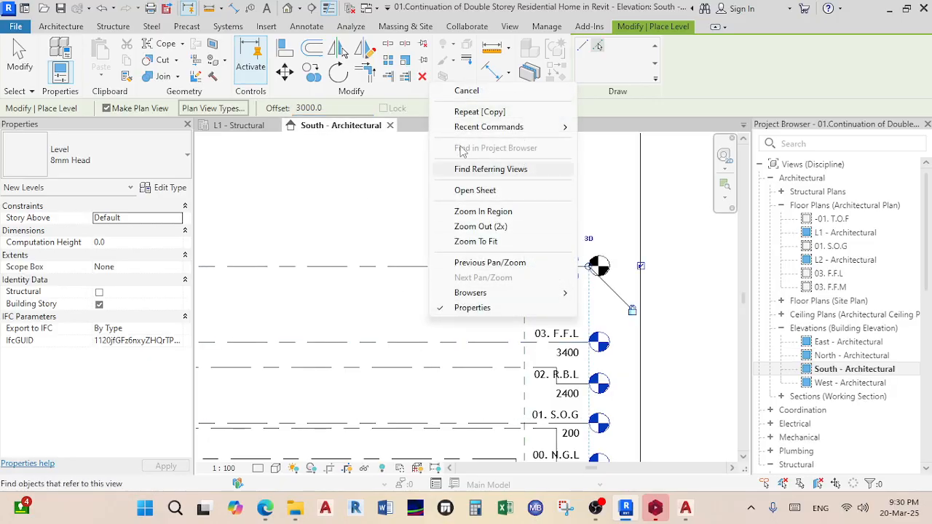
left_click(467, 92)
scroll(452, 177, "down", 3, "ctrl")
scroll(449, 176, "up", 3, "ctrl")
right_click(446, 176)
left_click(467, 183)
scroll(548, 276, "up", 2)
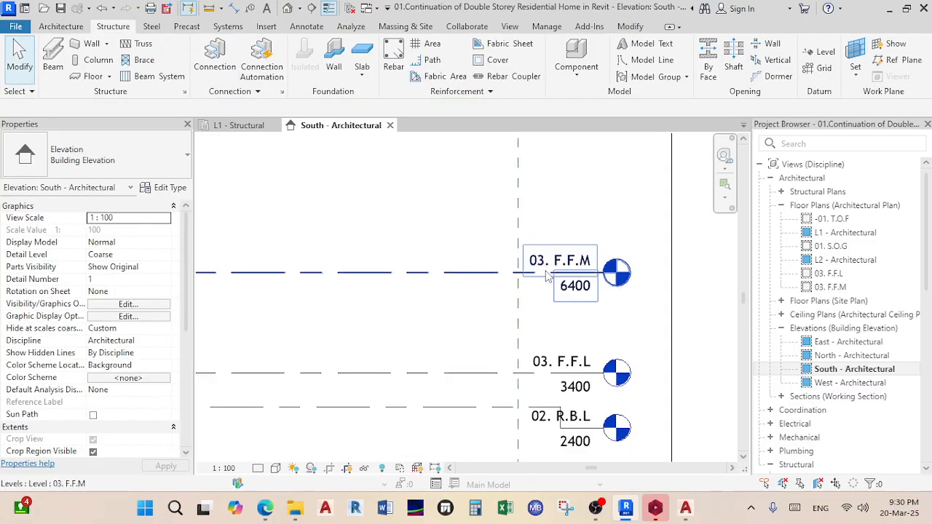
scroll(553, 299, "down", 1)
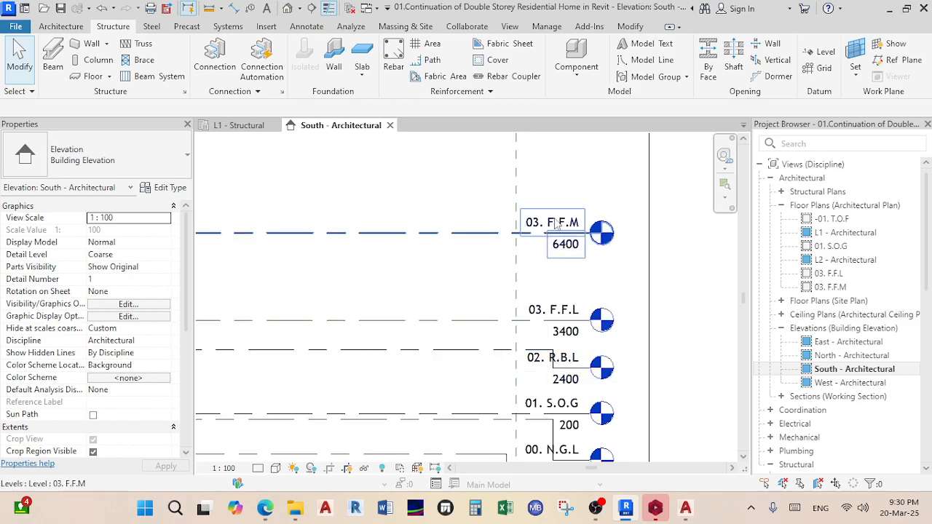
- Rename the 02. R.B.L level as 02. R.B.L - 1
double_click(567, 359)
left_click(567, 358)
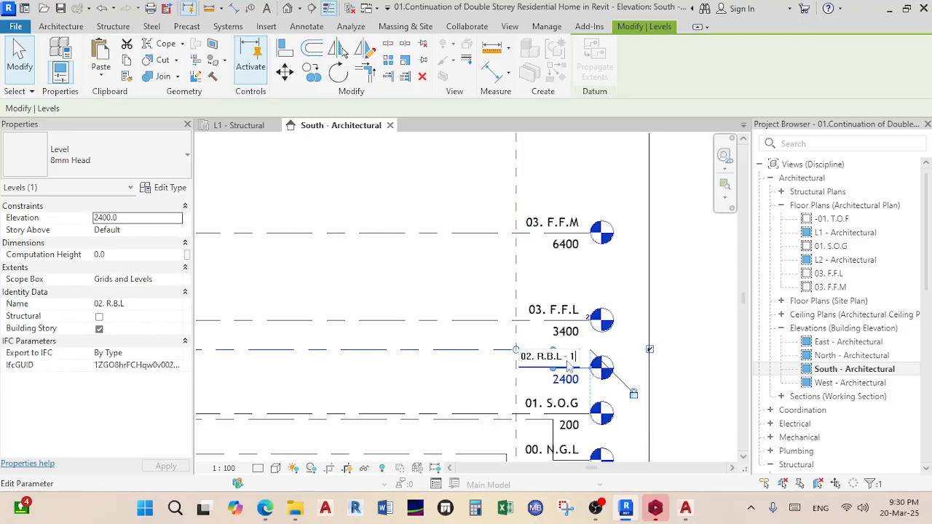
key("Return")
left_click(598, 283)
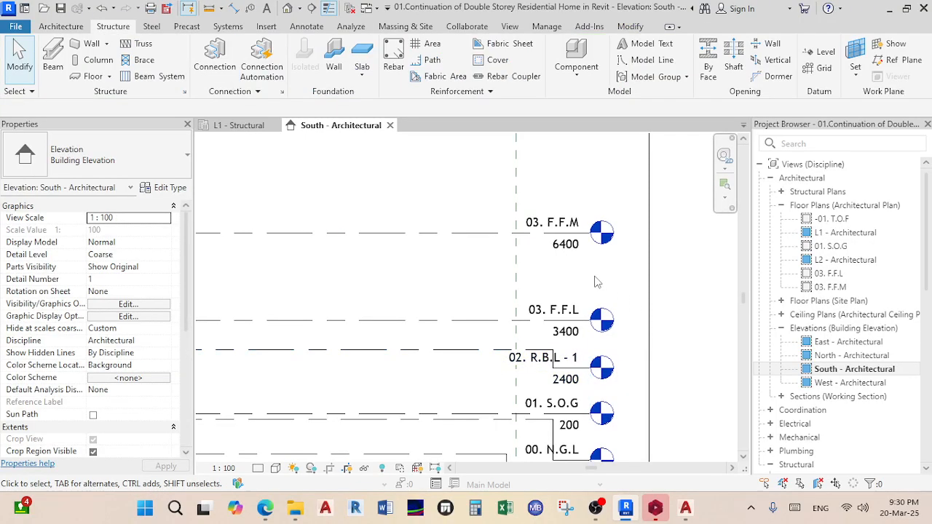
- Rename the new uppermost level as 04. R.B.L - 2 and rename its corresponding views too
double_click(569, 223)
type("04")
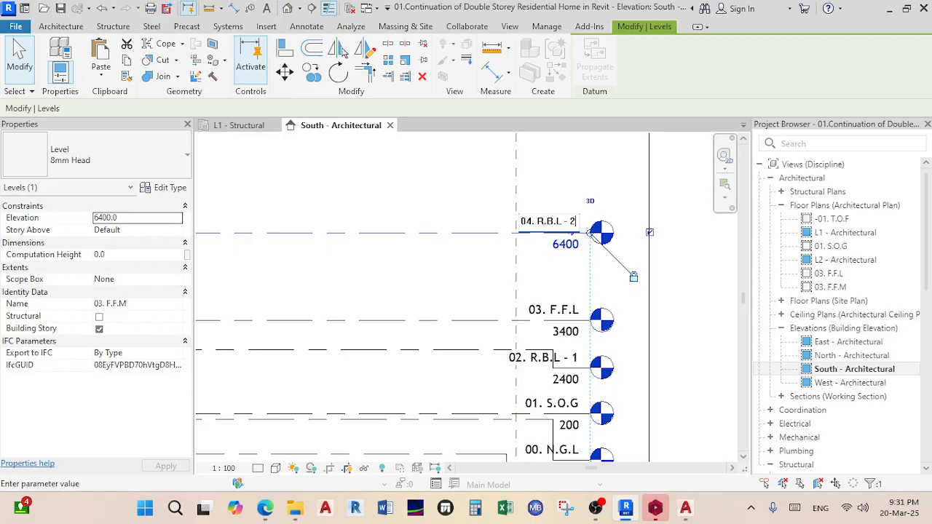
key("Return")
key("Left")
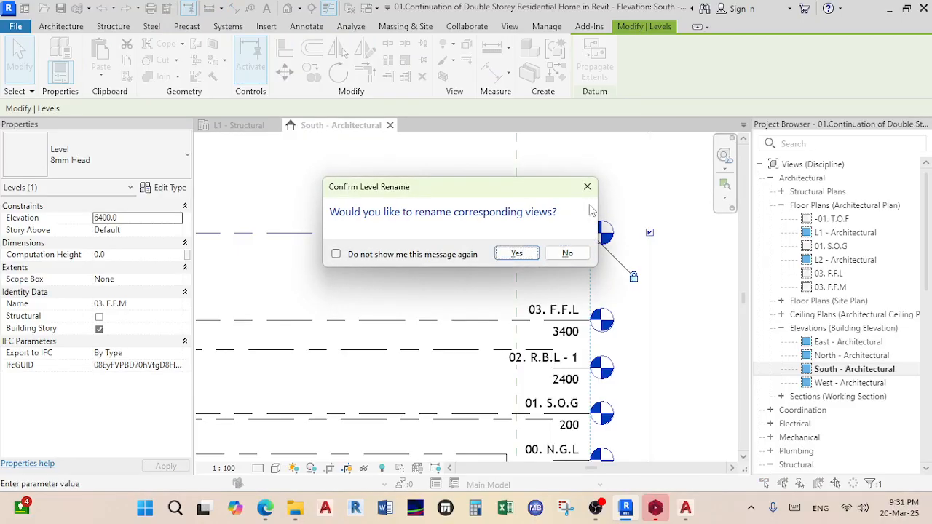
key("Return")
- Set the elevation of the 04. R.B.L - 2 level to 5800
left_click(570, 244)
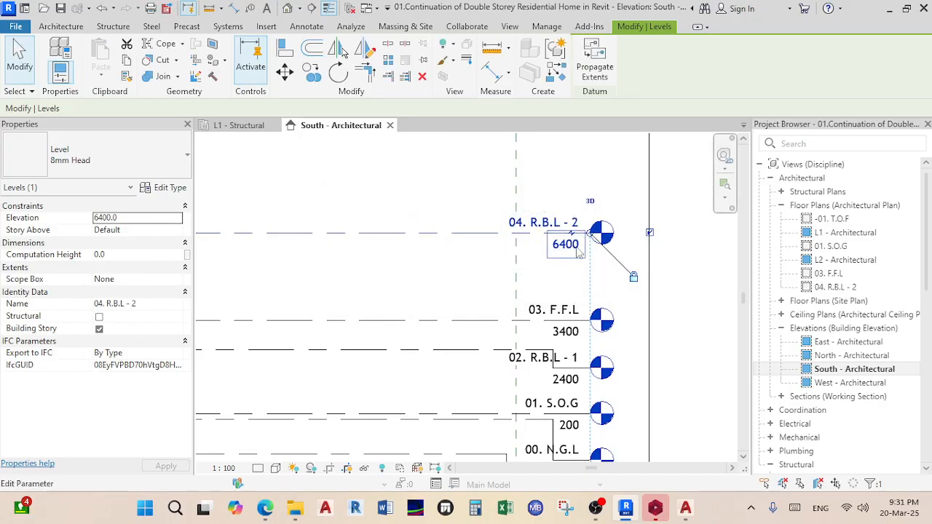
type("580")
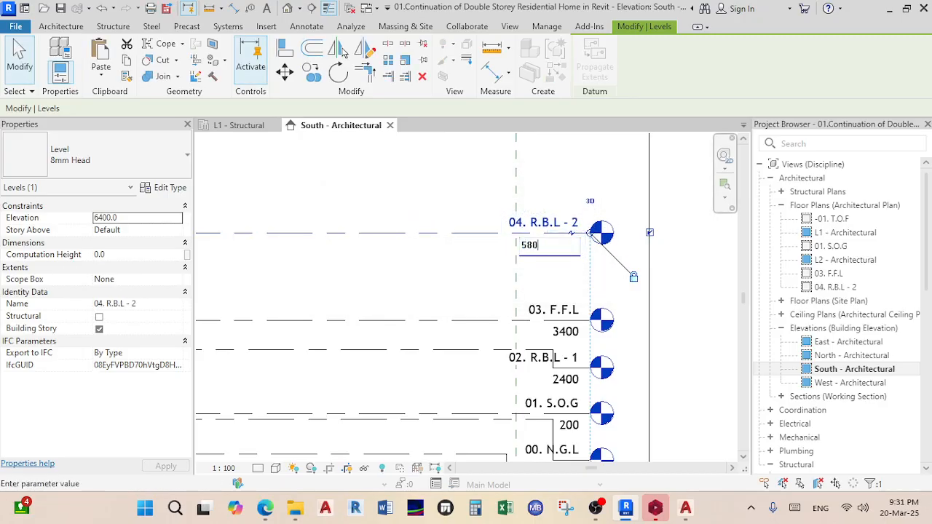
key("Return")
key("Escape")
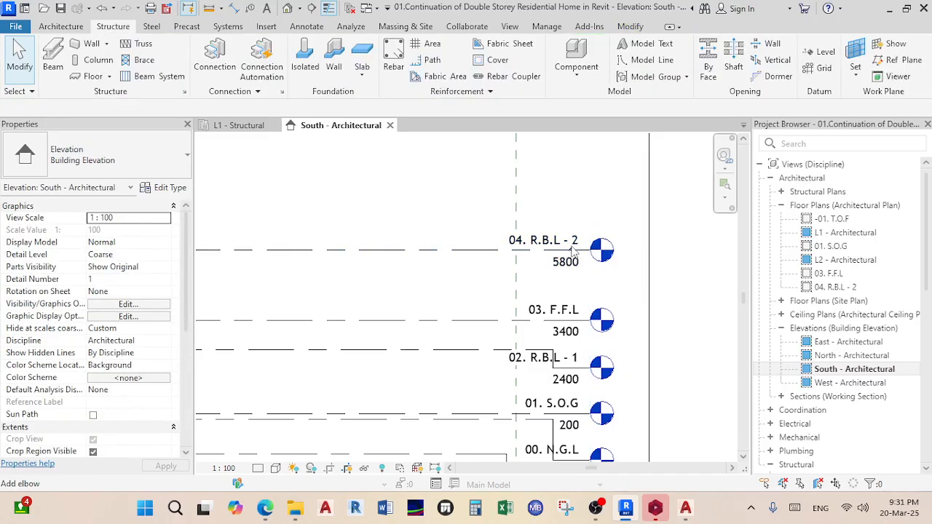
- Switch to AutoCAD and examine the concrete roof slab and its level marker in the 01. GROUND FLOOR section
scroll(594, 231, "down", 2)
mouse_move(599, 503)
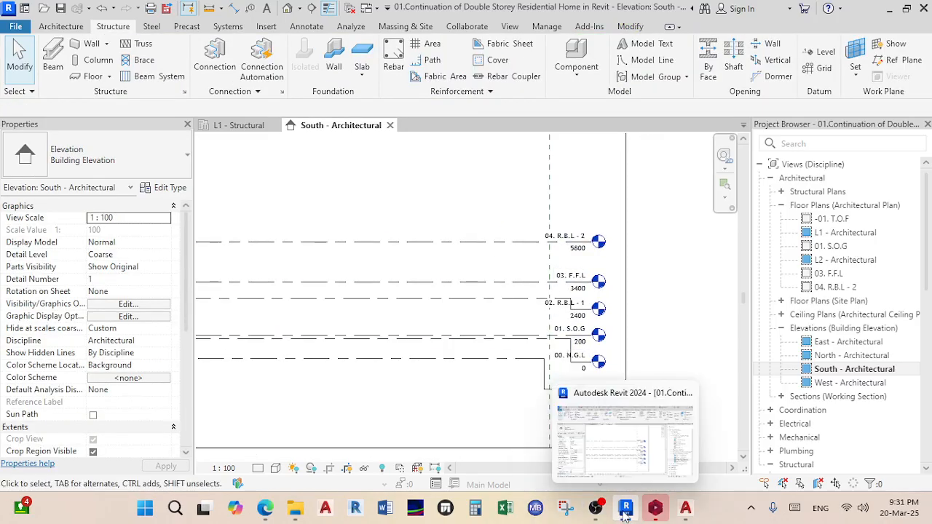
mouse_move(685, 510)
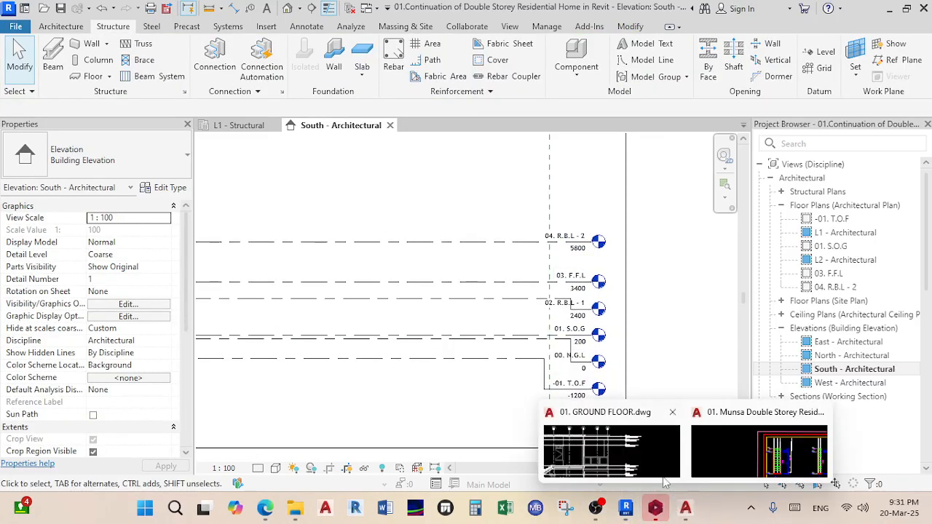
left_click(641, 458)
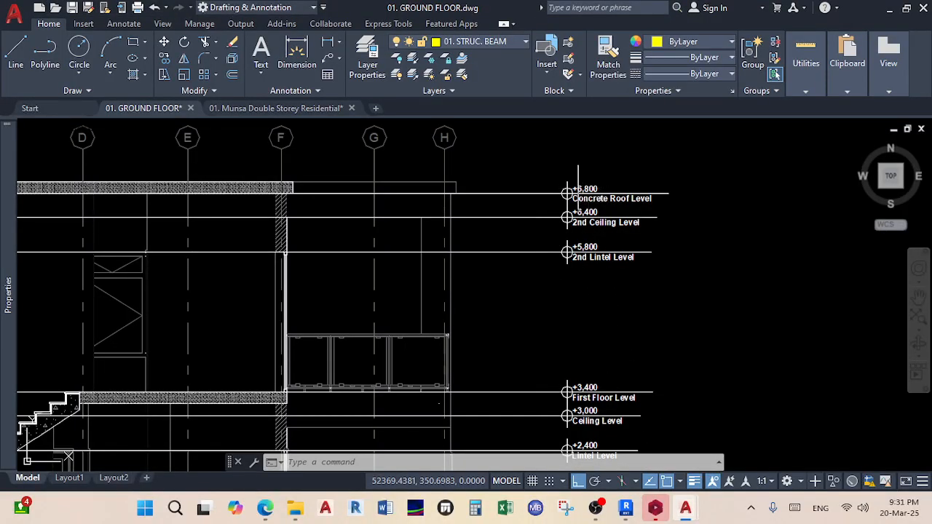
middle_click_drag(450, 208, 473, 208)
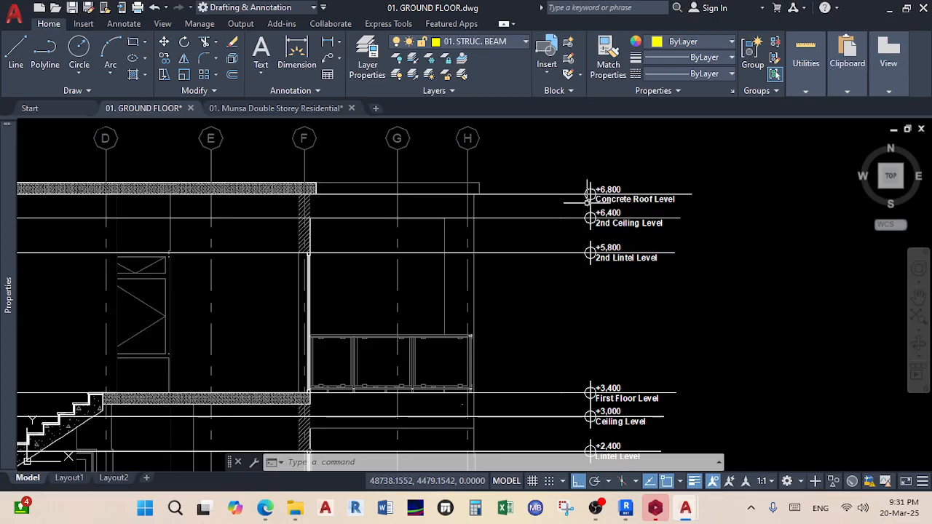
scroll(399, 167, "up", 8)
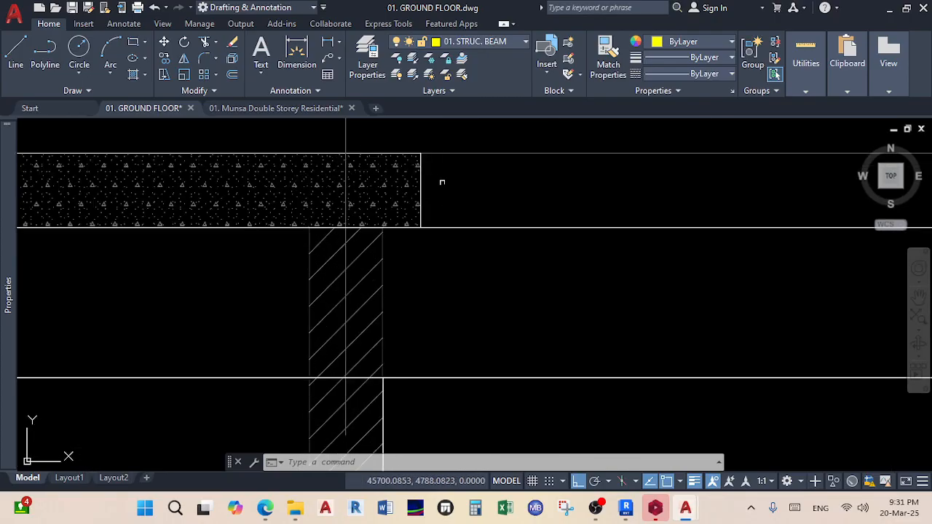
scroll(405, 242, "down", 5)
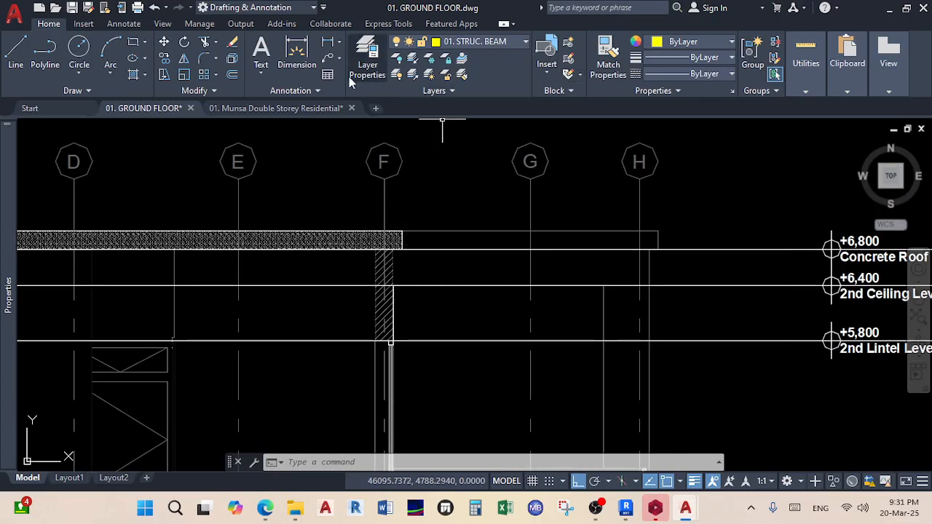
- Dimension the thickness of the concrete roof slab at its end near grid F in the section
left_click(296, 54)
scroll(364, 266, "up", 4)
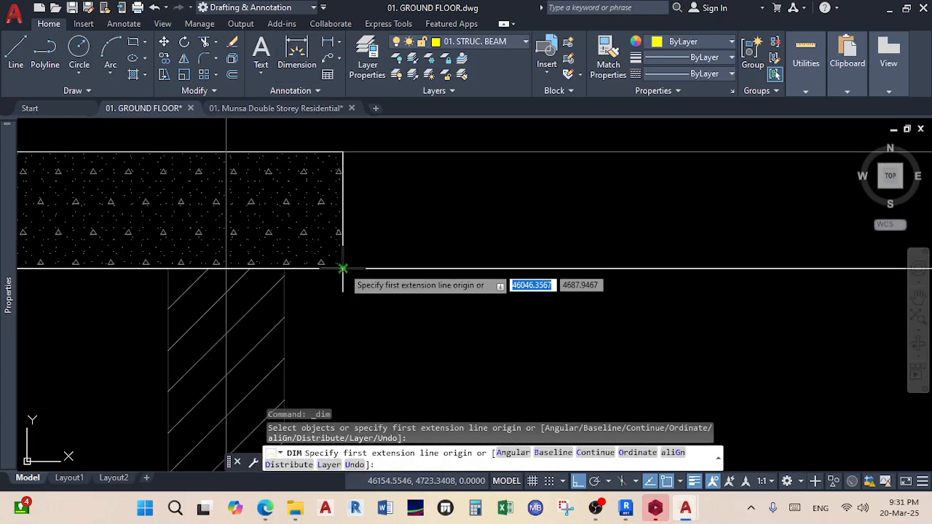
left_click(343, 267)
left_click(343, 153)
scroll(389, 198, "down", 6)
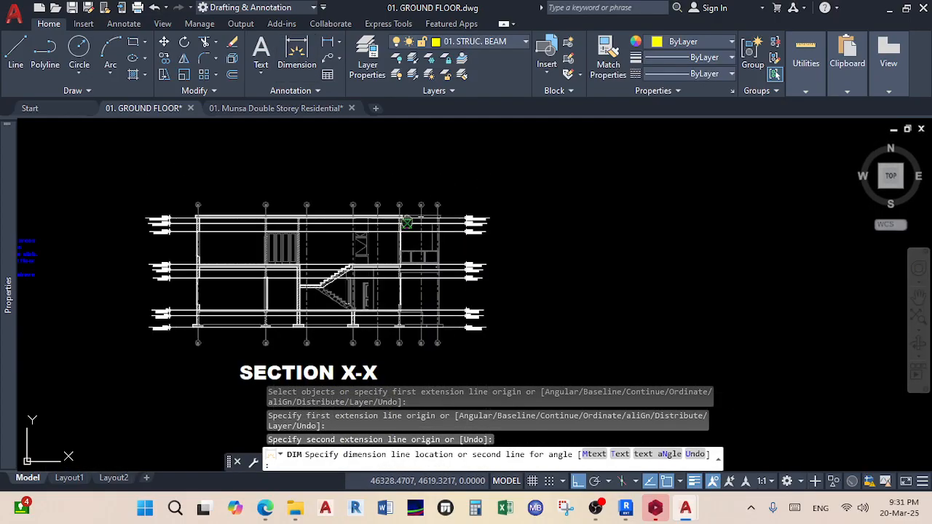
scroll(404, 223, "up", 4)
scroll(405, 222, "up", 3)
scroll(405, 222, "down", 2)
middle_click_drag(404, 222, 373, 228)
left_click(373, 222)
right_click(373, 208)
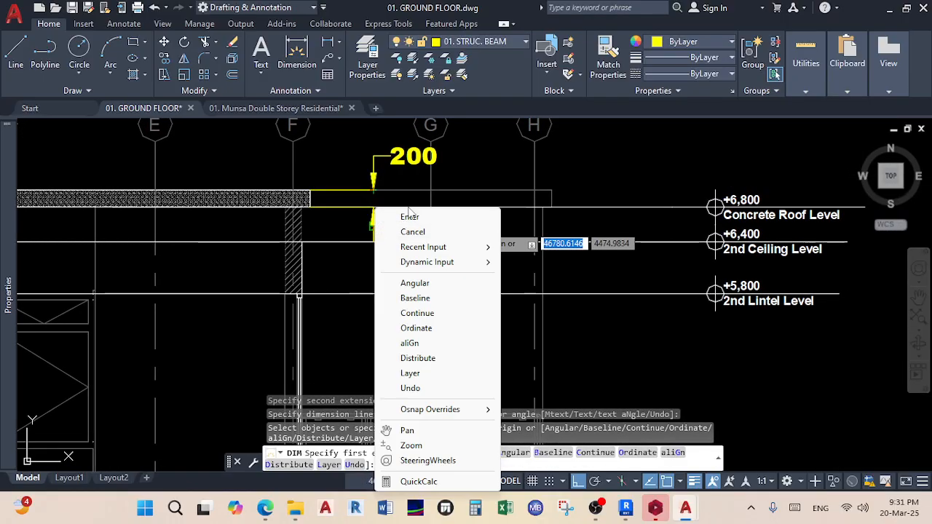
left_click(408, 217)
- Switch to Calculator and add 150 to the Concrete Roof Level elevation of 6800
scroll(393, 215, "down", 5)
scroll(374, 209, "up", 6)
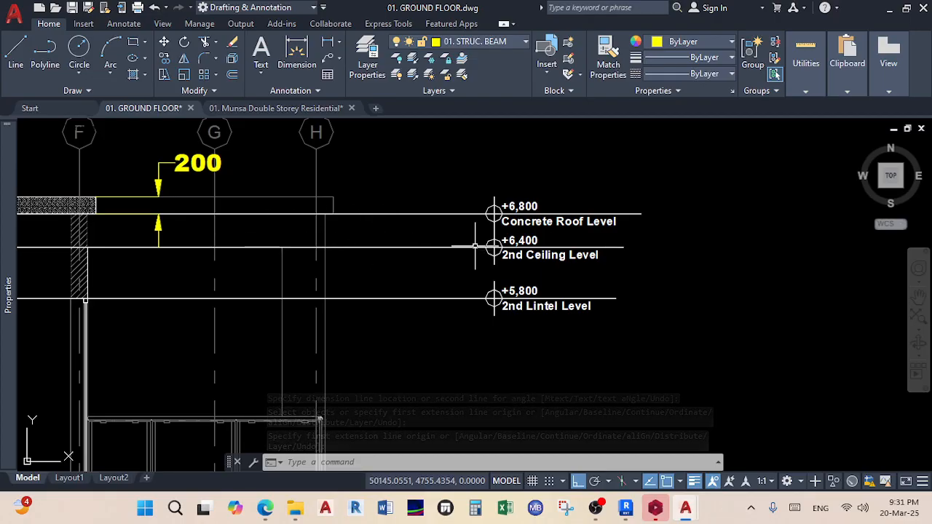
middle_click_drag(448, 246, 512, 244)
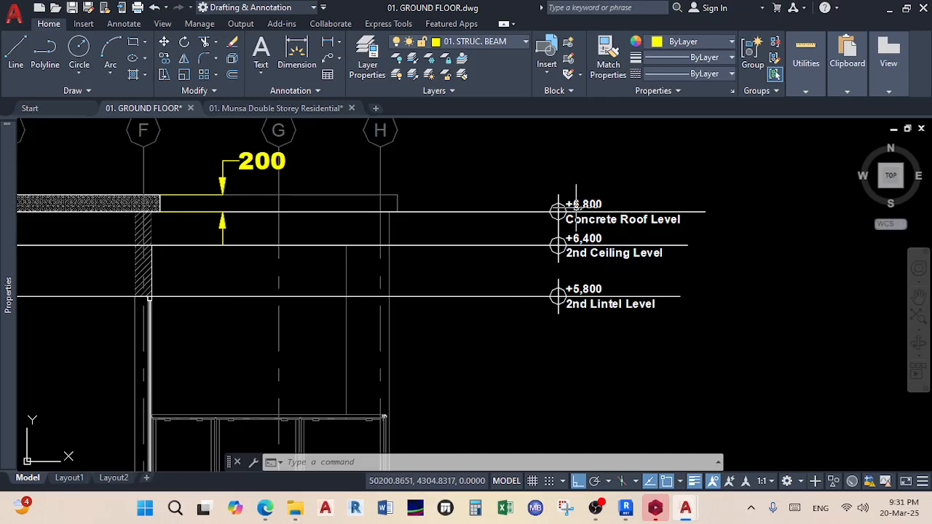
left_click(475, 507)
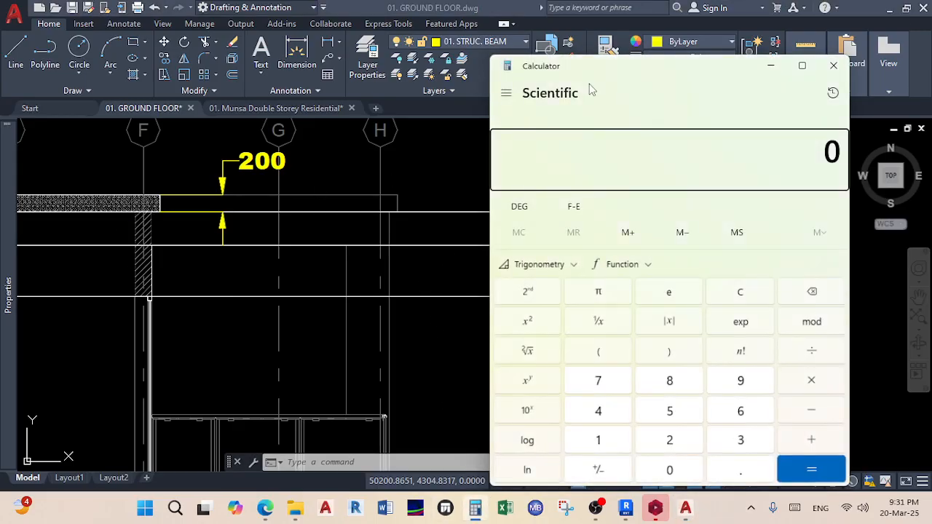
left_click_drag(622, 67, 384, 72)
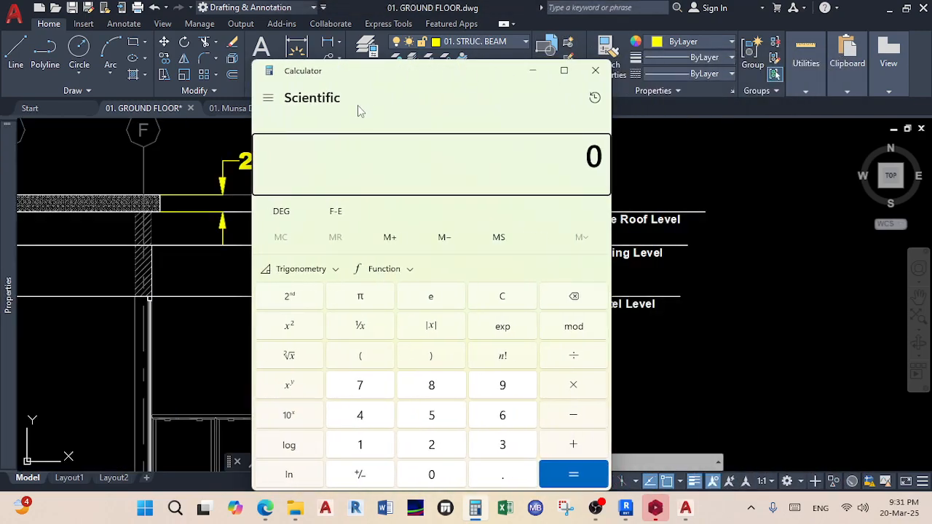
mouse_move(6, 291)
type("68")
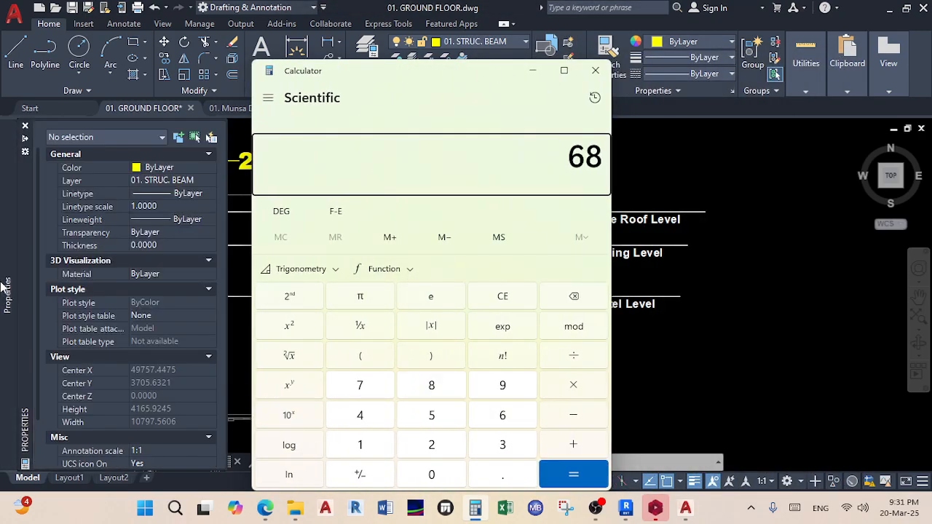
type("00 + 150")
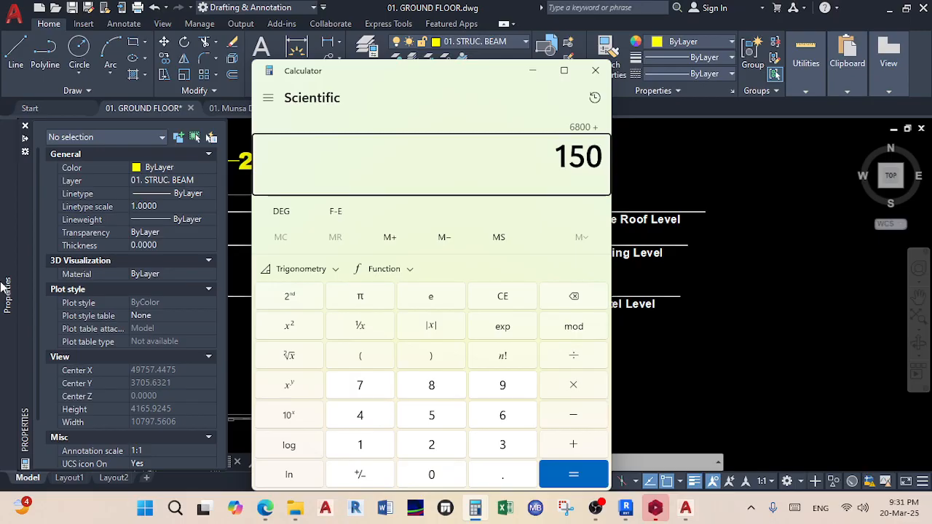
key("Return")
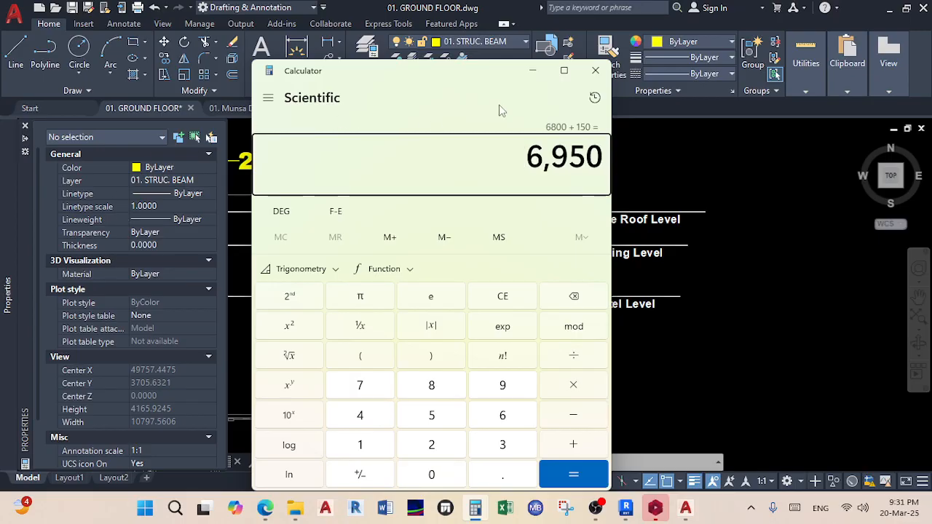
- Switch to the 01. Munsa Double Storey Residential drawing in AutoCAD and examine the level markers on the column details
left_click(532, 70)
mouse_move(658, 519)
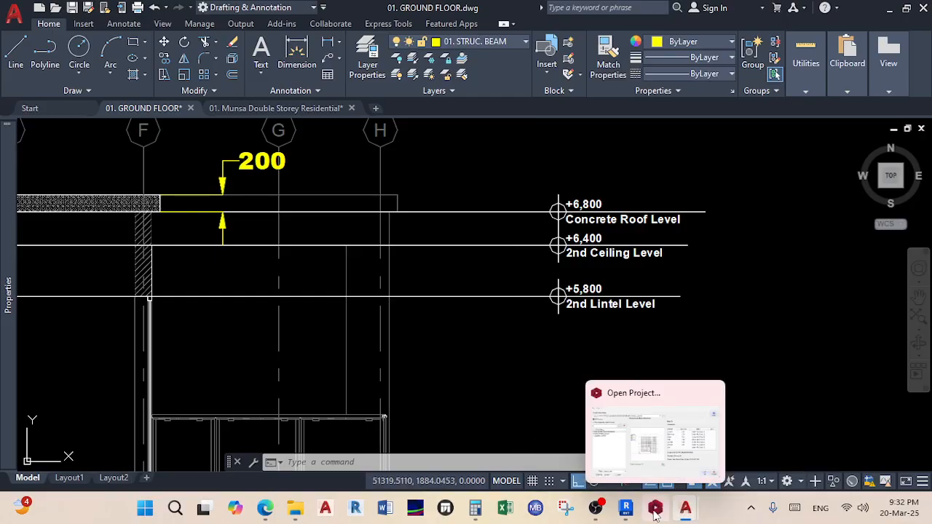
left_click(655, 515)
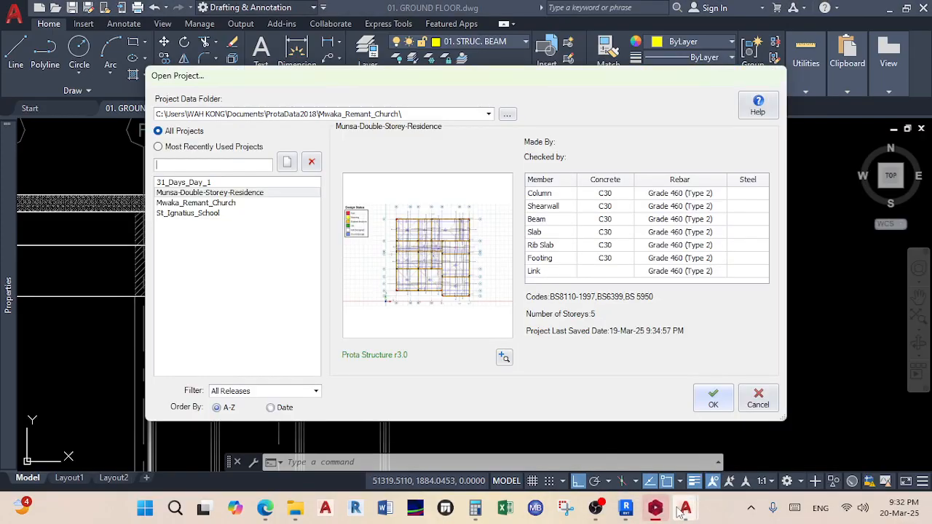
mouse_move(681, 514)
left_click(757, 448)
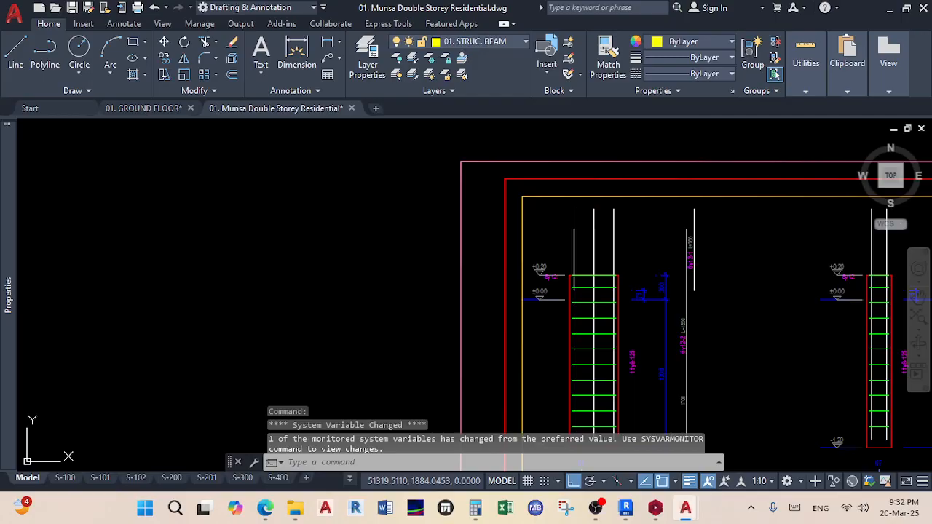
scroll(297, 255, "down", 10)
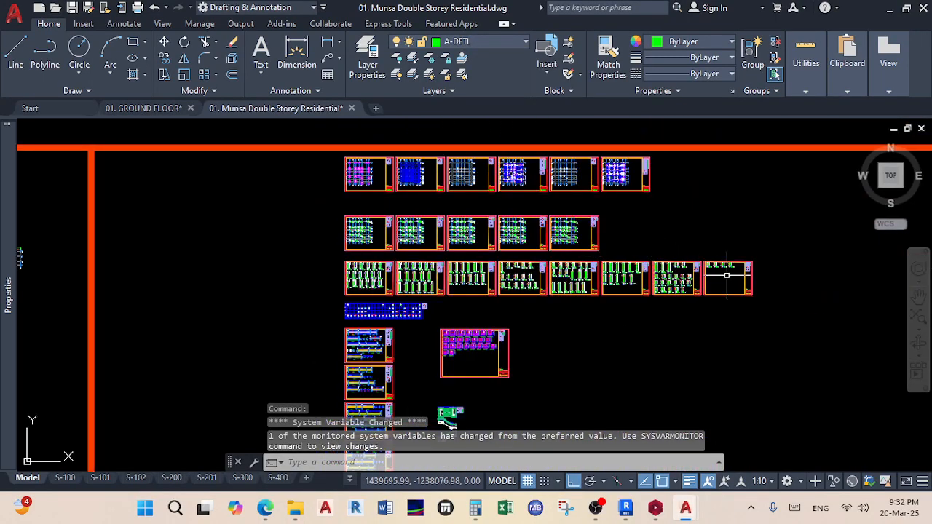
scroll(726, 274, "up", 10)
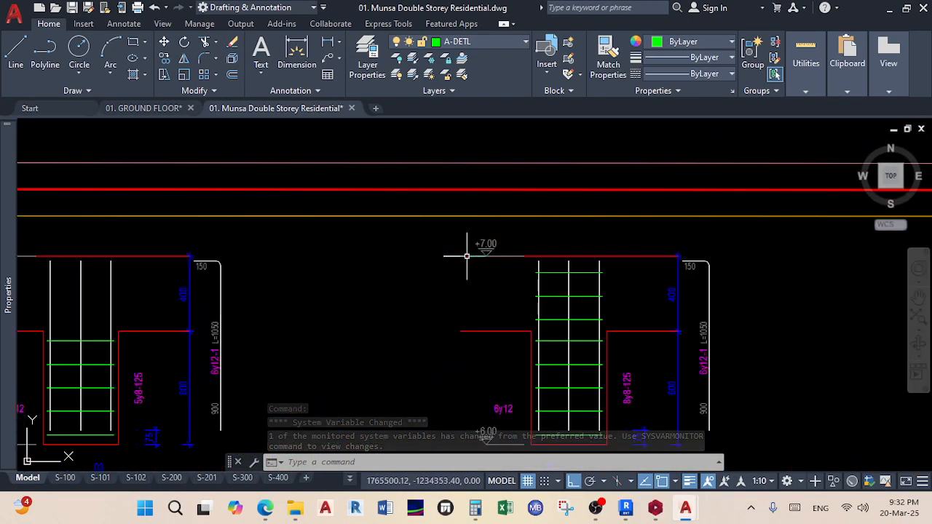
scroll(510, 244, "down", 3)
scroll(561, 225, "up", 3)
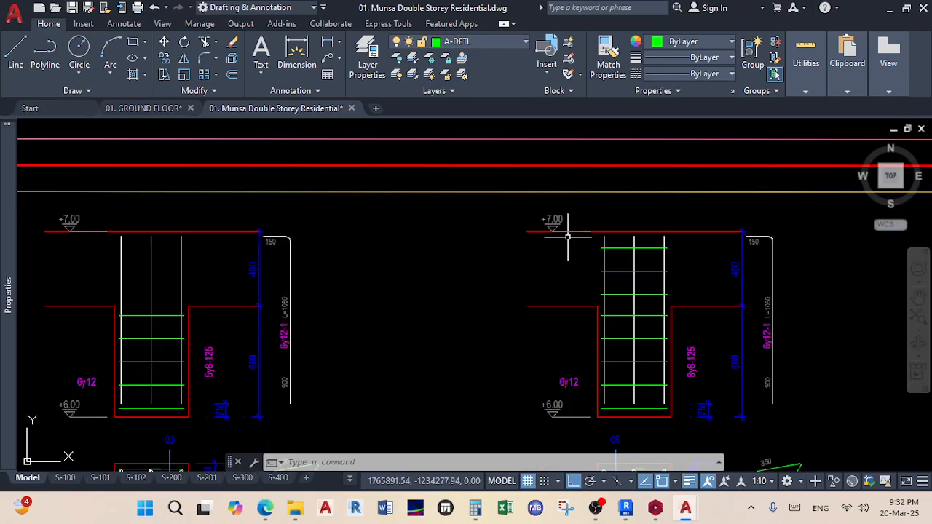
scroll(568, 236, "down", 3)
scroll(484, 258, "up", 3)
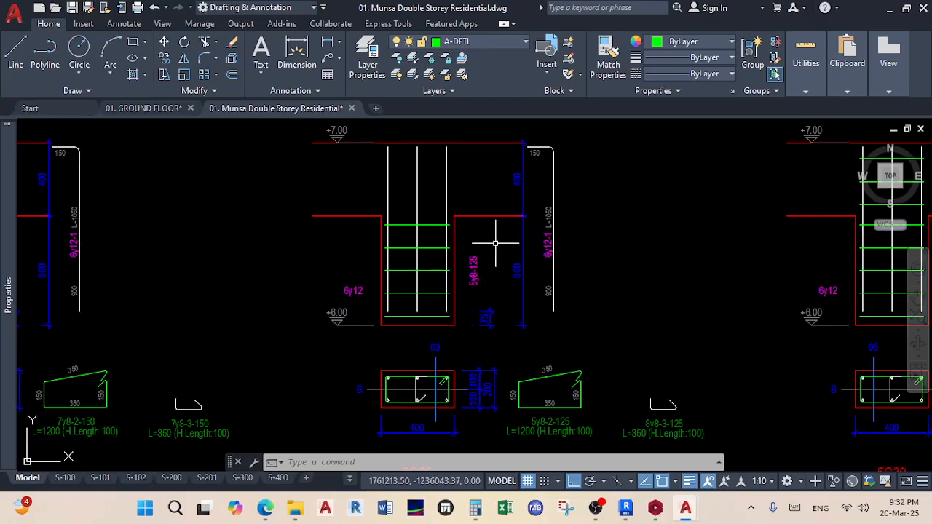
- Examine the thickness of slab 5S15 and the size of beam 5B14 between grids E and F in the slab reinforcement plan
scroll(495, 243, "down", 10)
scroll(535, 179, "up", 6)
scroll(532, 269, "up", 2)
scroll(496, 327, "up", 2)
scroll(301, 333, "up", 3)
scroll(317, 308, "up", 2)
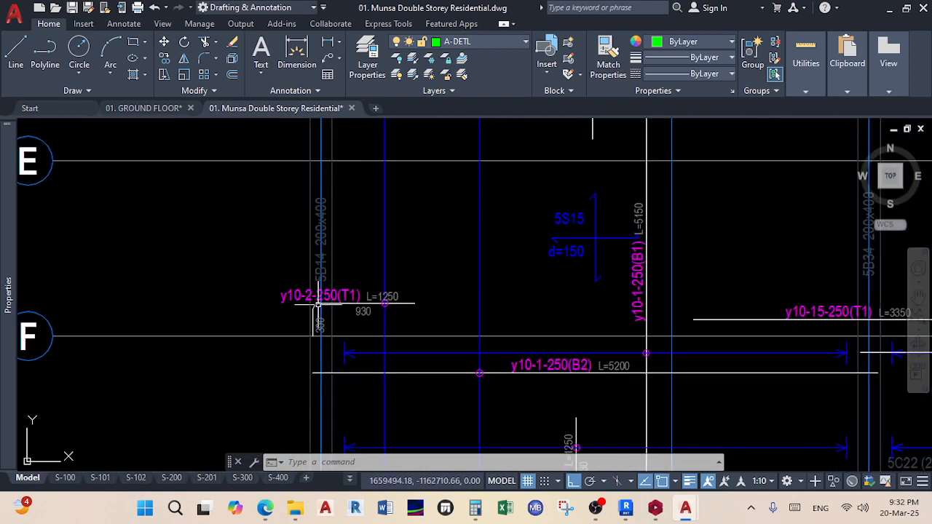
scroll(328, 226, "up", 2)
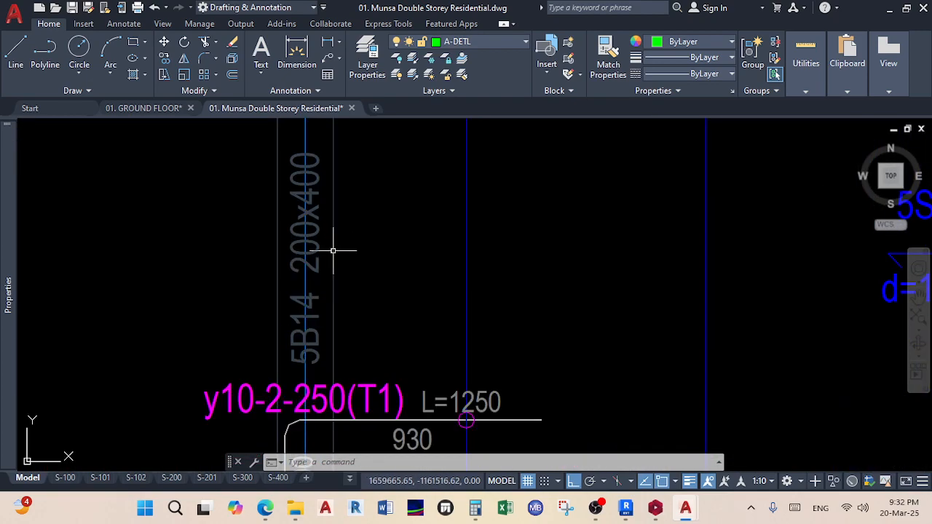
scroll(332, 251, "down", 4)
scroll(333, 244, "up", 3)
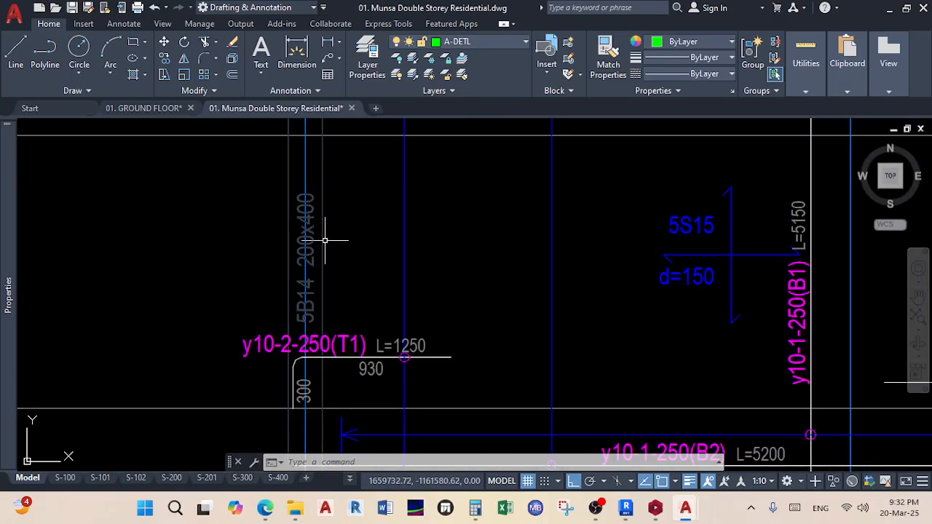
- Examine the upper and lower level markers of a column detail on the last column sheet
scroll(324, 241, "down", 10)
middle_click_drag(515, 380, 533, 316)
scroll(535, 316, "up", 3)
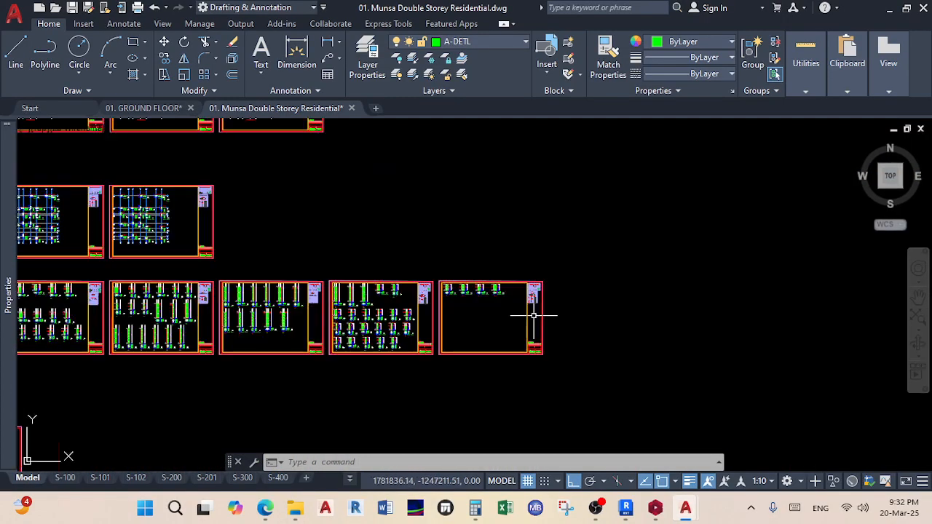
scroll(429, 263, "up", 6)
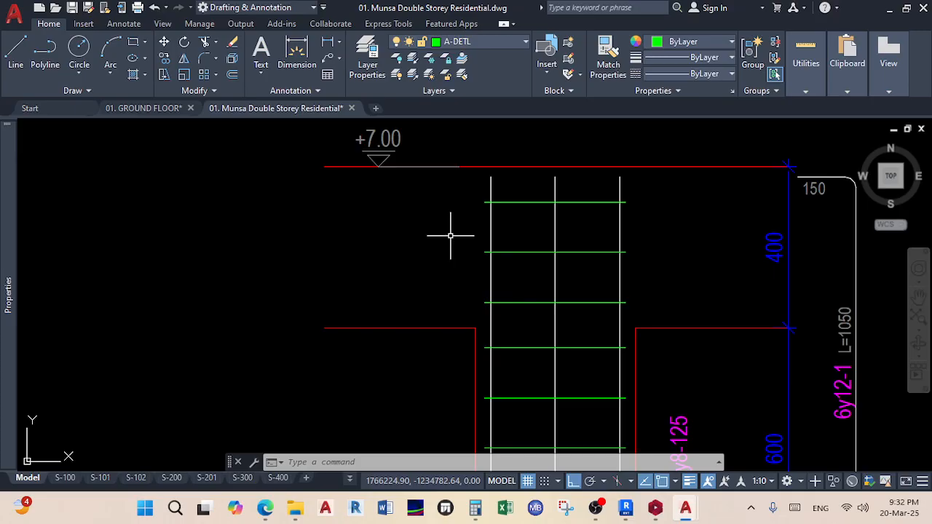
scroll(450, 236, "down", 5)
scroll(432, 324, "up", 5)
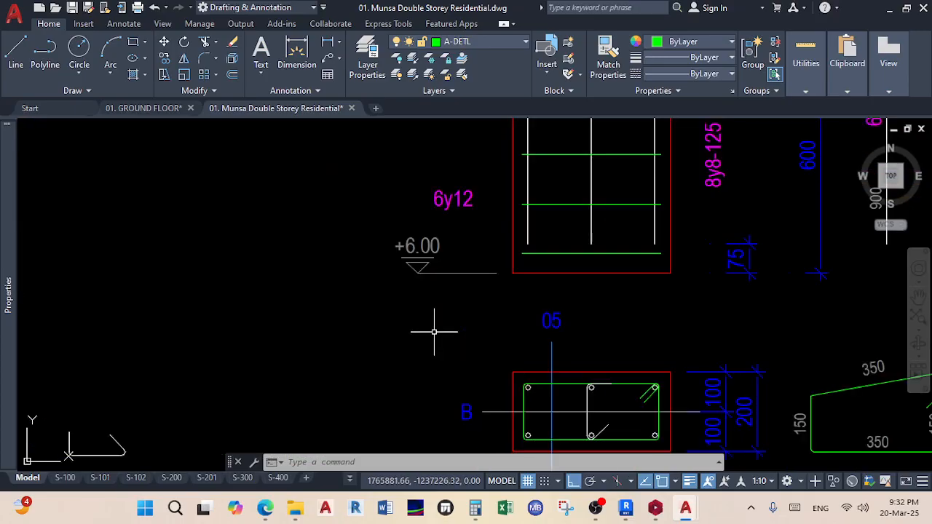
scroll(433, 322, "down", 6)
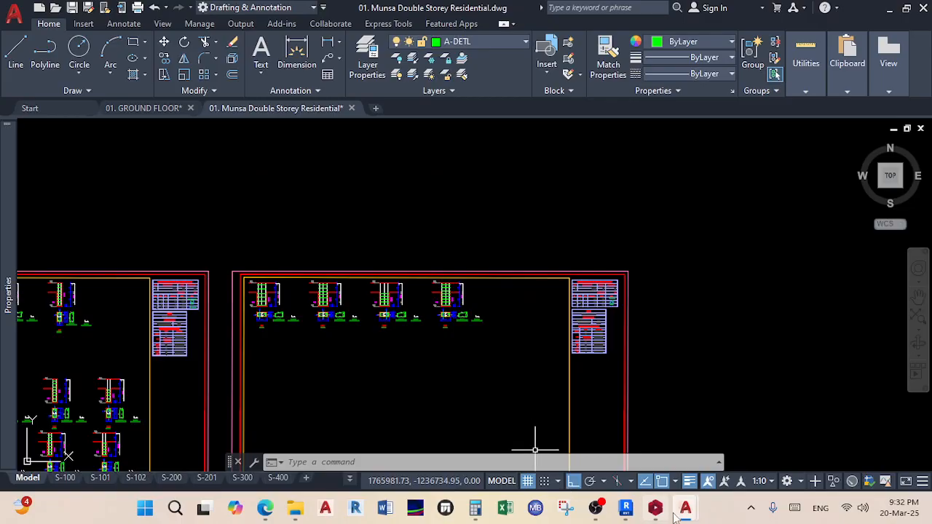
- Switch to Revit and start creating a similar level from 04. R.B.L - 2 with the Pick Lines method
left_click(621, 436)
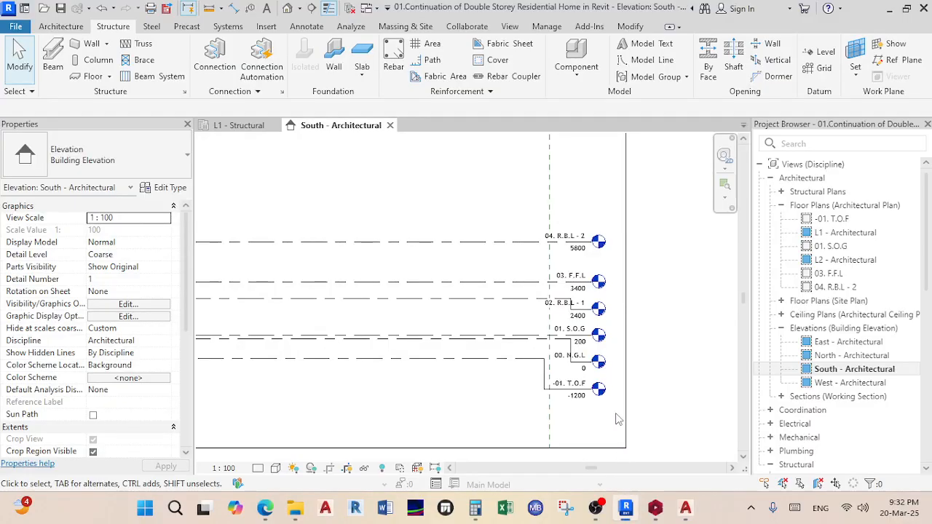
scroll(509, 220, "up", 1)
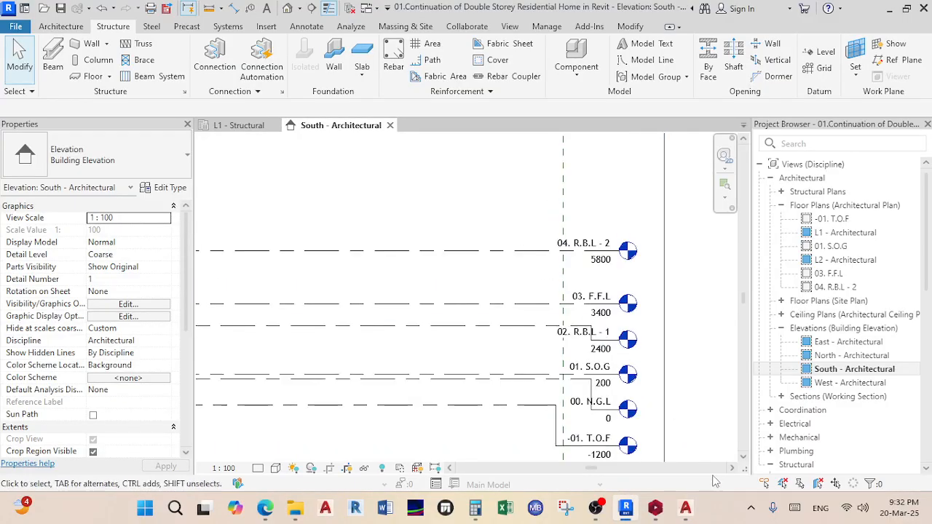
mouse_move(654, 516)
scroll(535, 261, "up", 1)
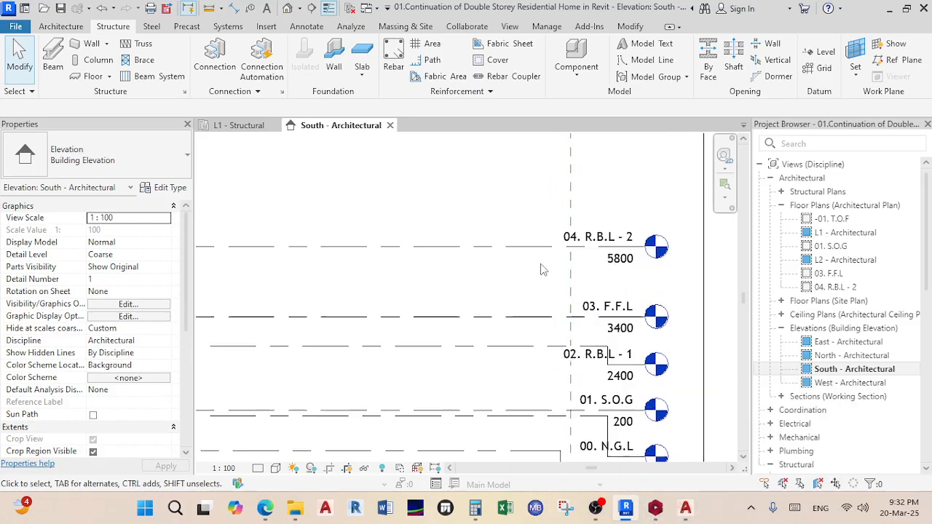
left_click(527, 250)
right_click(526, 250)
left_click(568, 239)
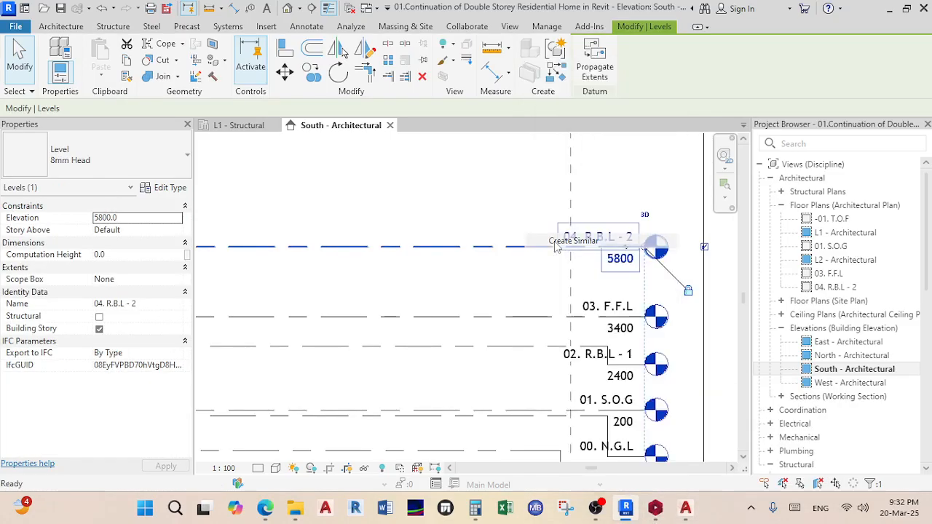
left_click(598, 46)
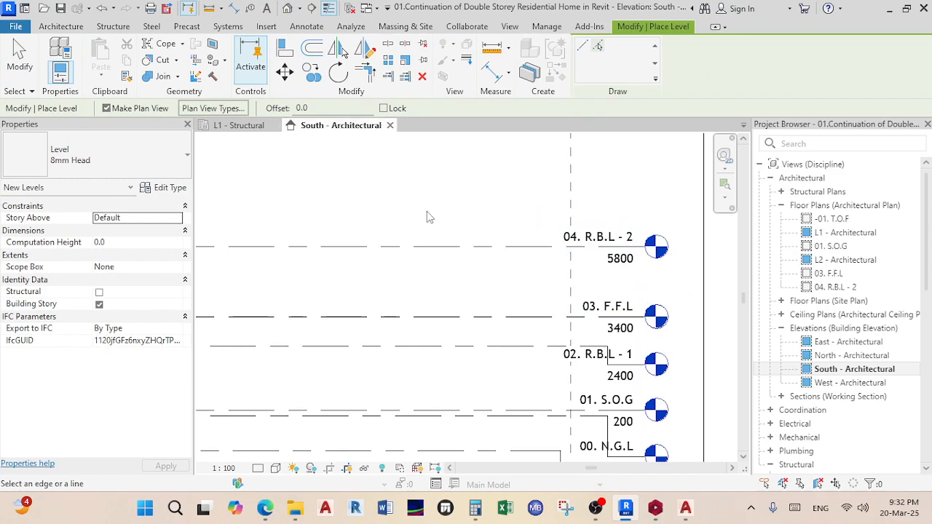
- Check the Concrete Roof Level in the AutoCAD 01. GROUND FLOOR section and the calculated roof elevation in Calculator
mouse_move(681, 516)
left_click(612, 450)
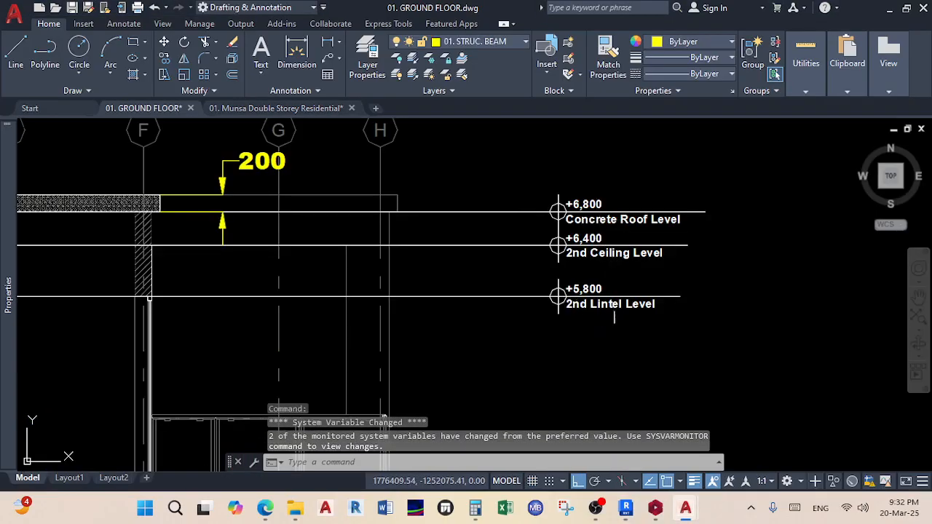
left_click(474, 508)
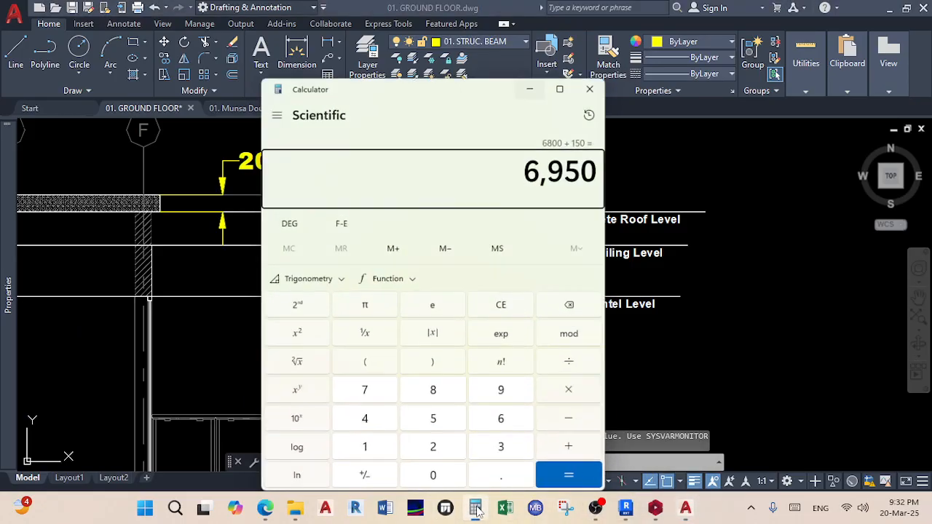
left_click(474, 509)
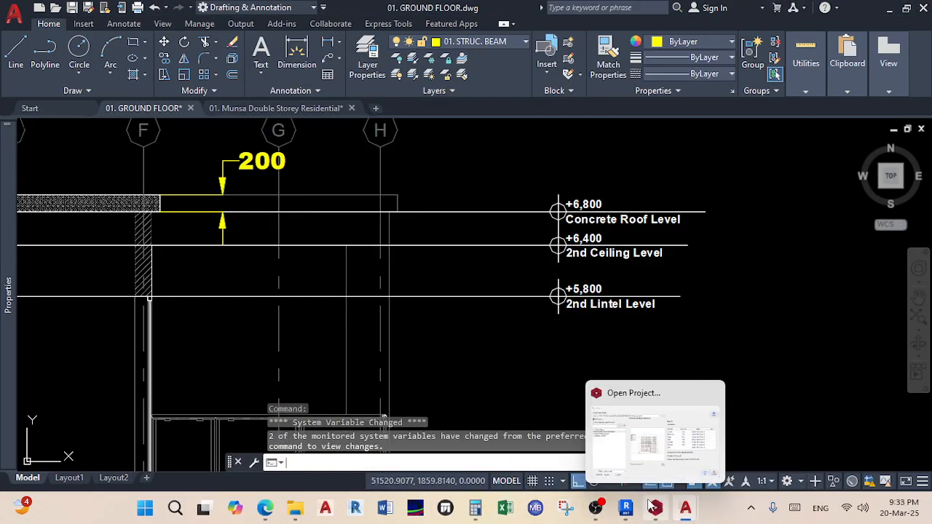
- Return to Revit and place a new level offset 2000 above 04. R.B.L - 2, and end the level placement
left_click(615, 446)
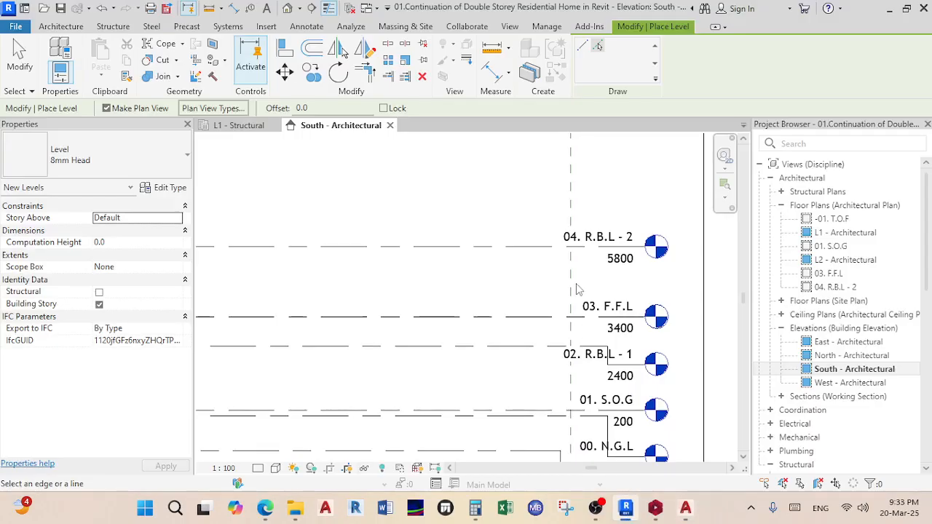
left_click(332, 108)
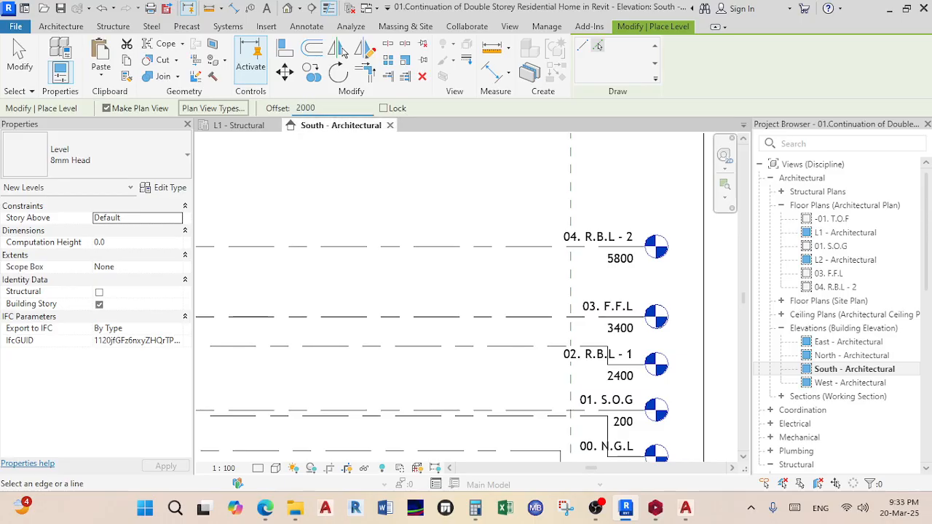
left_click(386, 246)
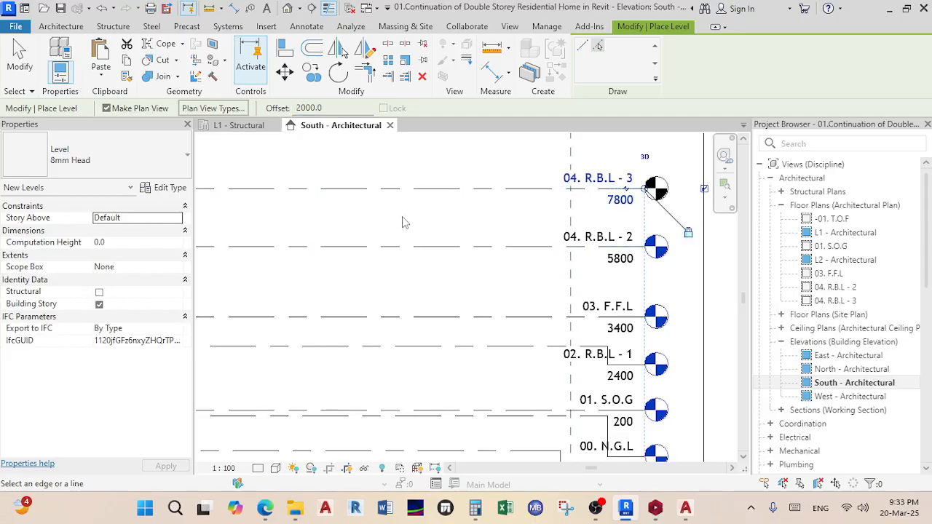
right_click(404, 219)
right_click(437, 228)
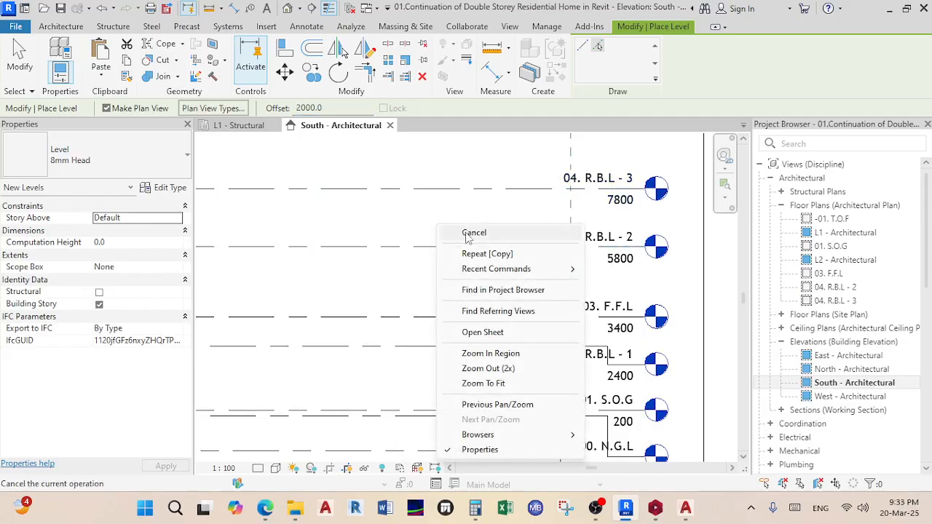
left_click(466, 231)
- Rename the new uppermost level as 05. R.S.L, including its corresponding views
left_click(570, 185)
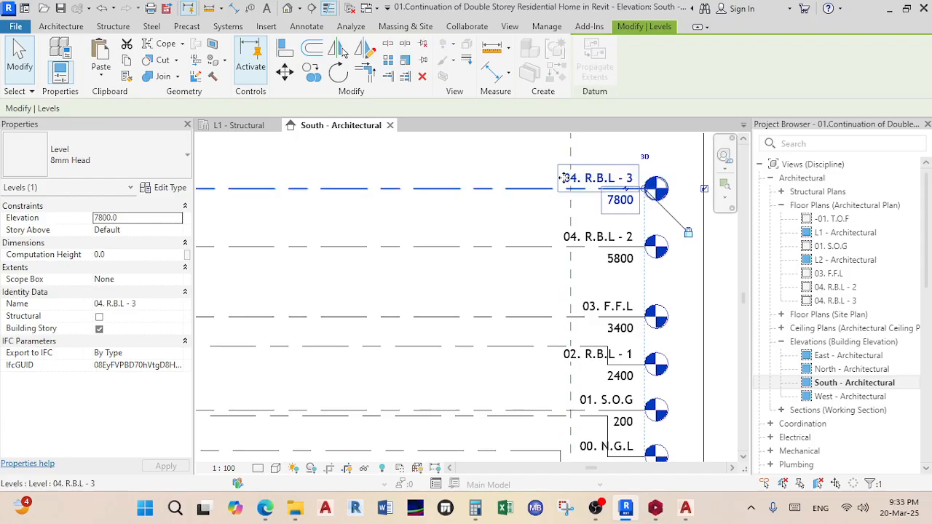
left_click(568, 182)
type("05.")
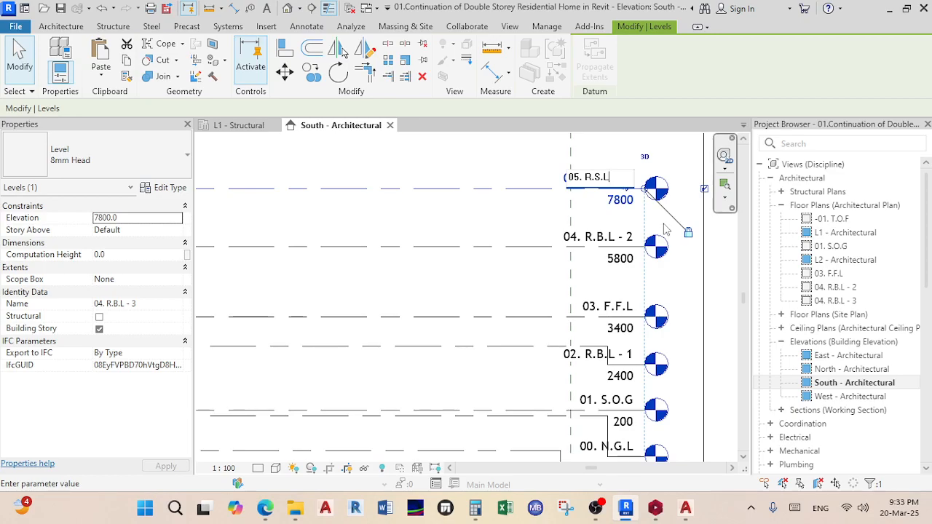
key("Return")
key("Left")
key("Return")
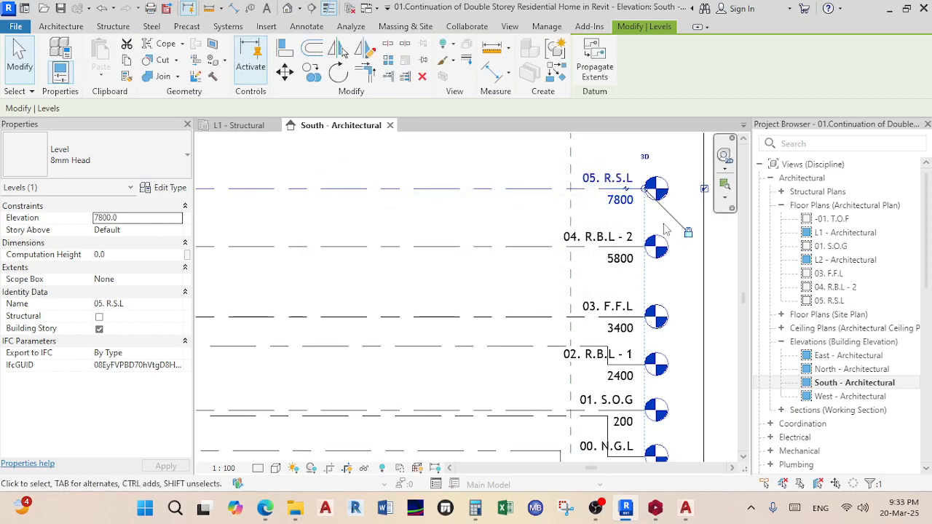
- Set the elevation of the 05. R.S.L level to 6950
left_click(614, 201)
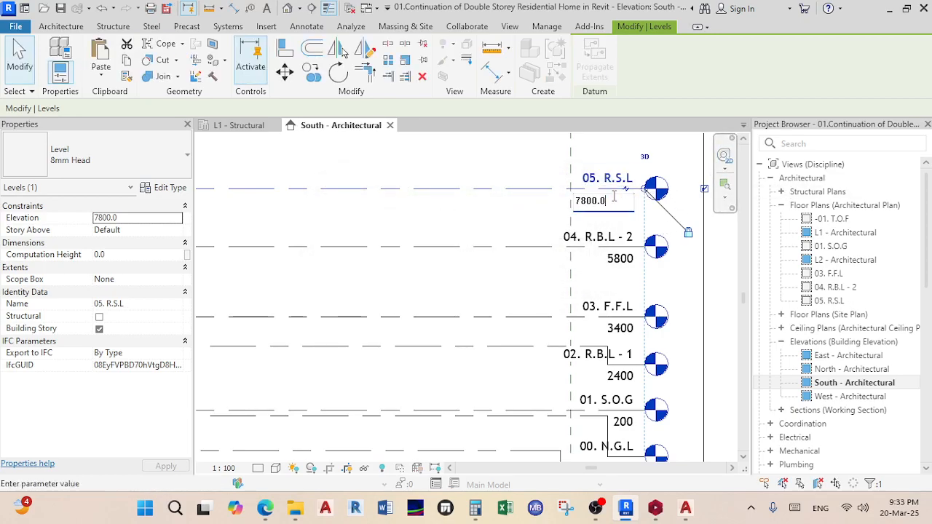
type("6950")
key("Return")
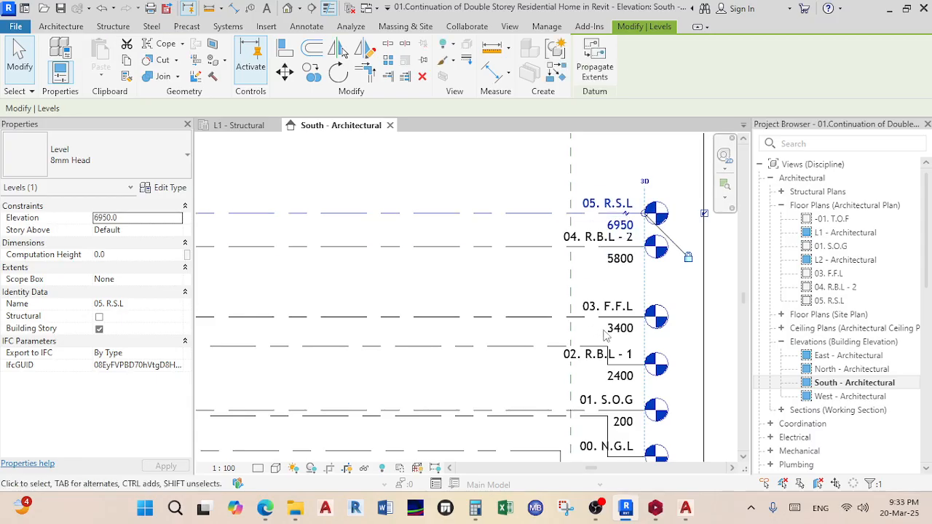
- Add an elbow to the 04. R.B.L - 2 level line and square it so the head sits below the line
scroll(635, 230, "up", 2)
middle_click_drag(635, 230, 429, 272)
scroll(413, 274, "down", 2)
left_click(470, 272)
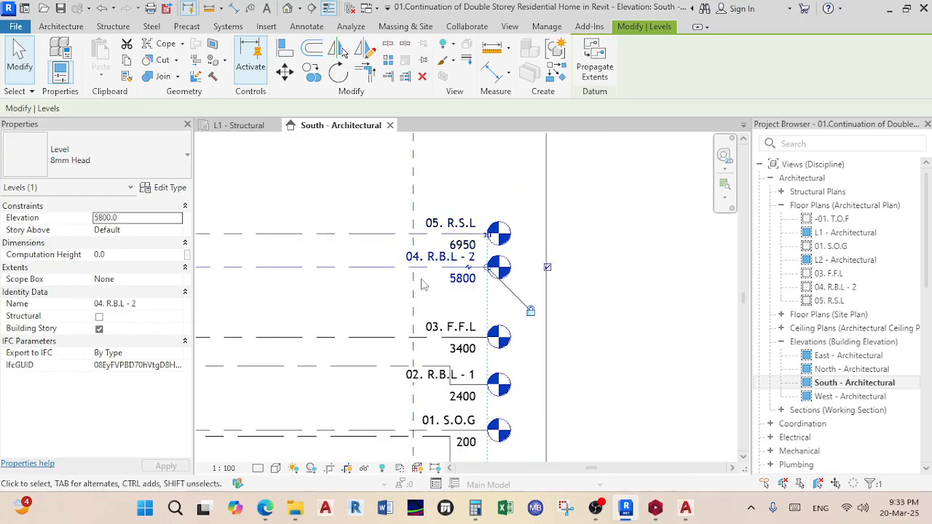
left_click(469, 269)
mouse_move(468, 285)
left_mouse_down()
mouse_move(442, 285)
mouse_move(450, 285)
left_mouse_up()
left_click(399, 273)
- Try to add an elbow to the 05. R.S.L level line with its head squared above the line, and undo it
left_click(392, 235)
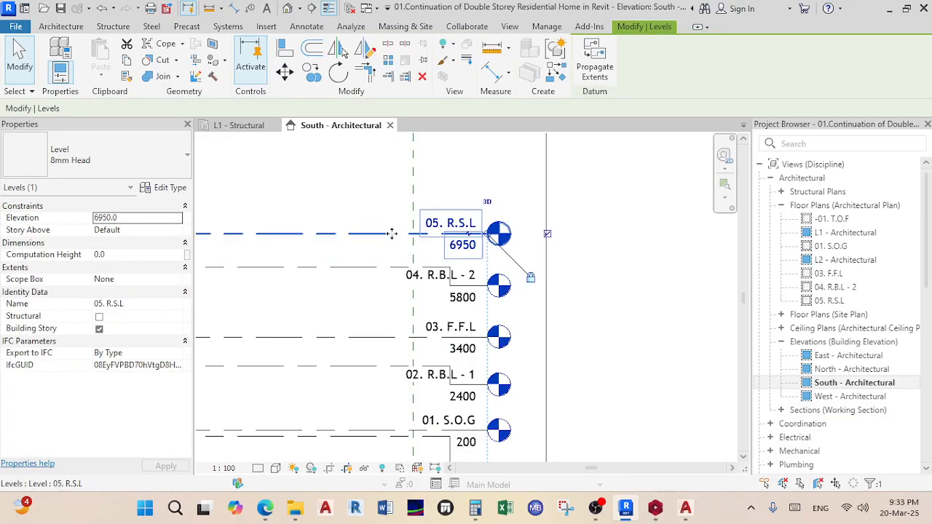
left_click(467, 234)
left_click_drag(469, 253, 468, 198)
left_click(354, 204)
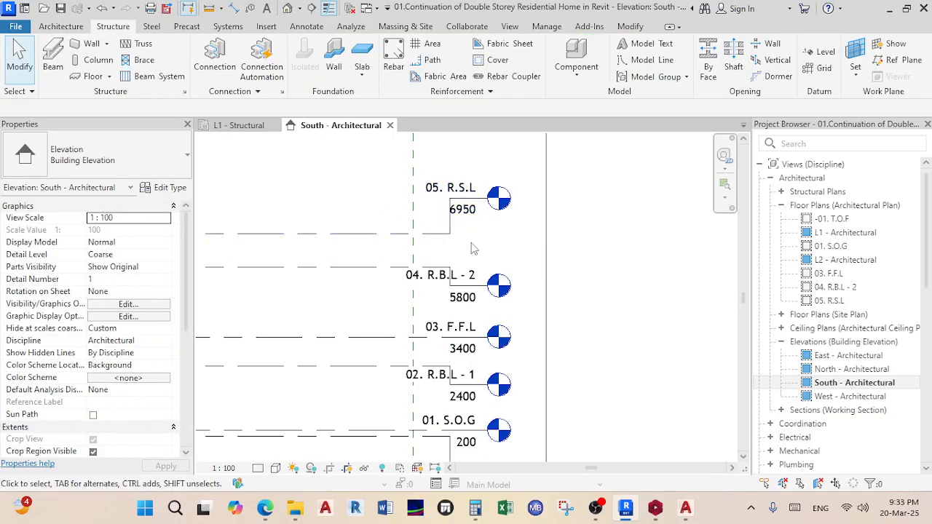
key("ctrl+z")
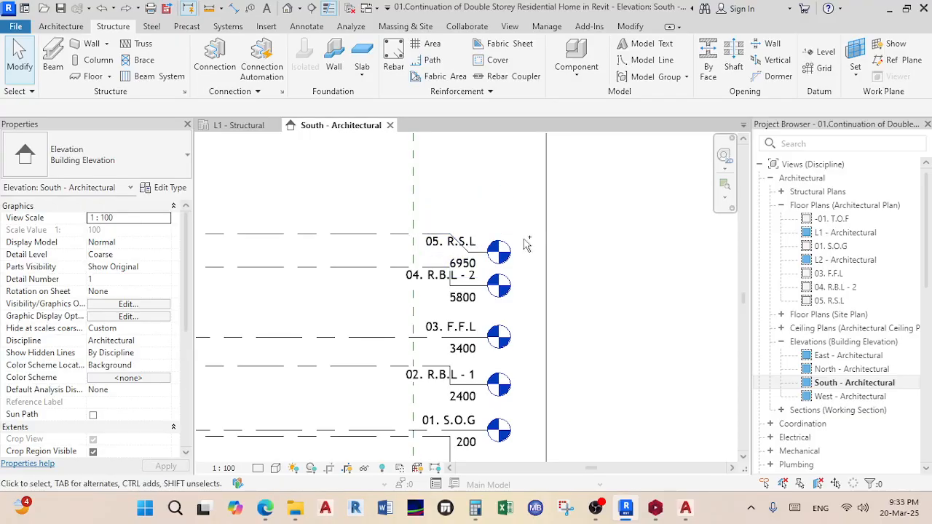
key("ctrl+z")
- Examine the arrangement of all the level heads and the grid lines in the South elevation
scroll(525, 242, "down", 3)
middle_click_drag(567, 241, 662, 197)
scroll(547, 246, "down", 3)
middle_click_drag(558, 287, 582, 327)
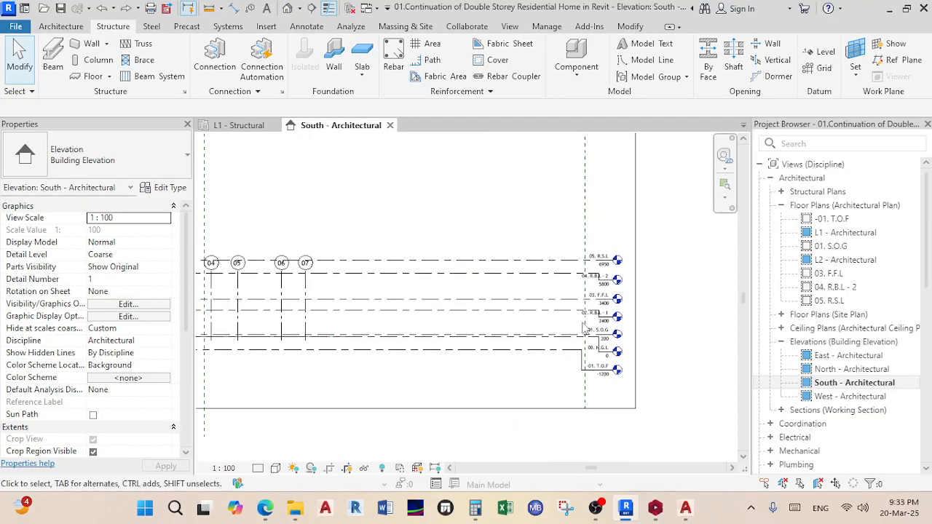
scroll(581, 326, "up", 3)
scroll(572, 262, "down", 3)
scroll(570, 250, "up", 1)
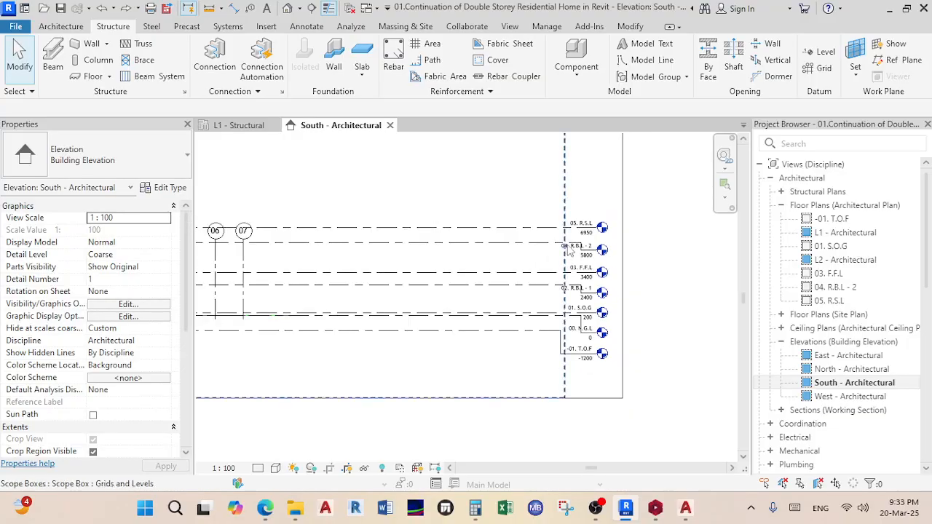
middle_click_drag(570, 249, 637, 233)
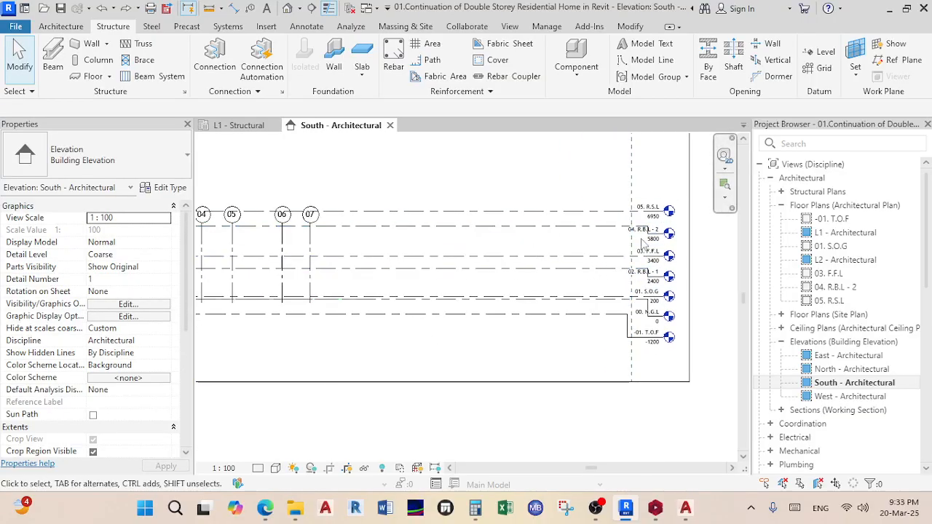
scroll(634, 251, "up", 2)
scroll(622, 262, "down", 1)
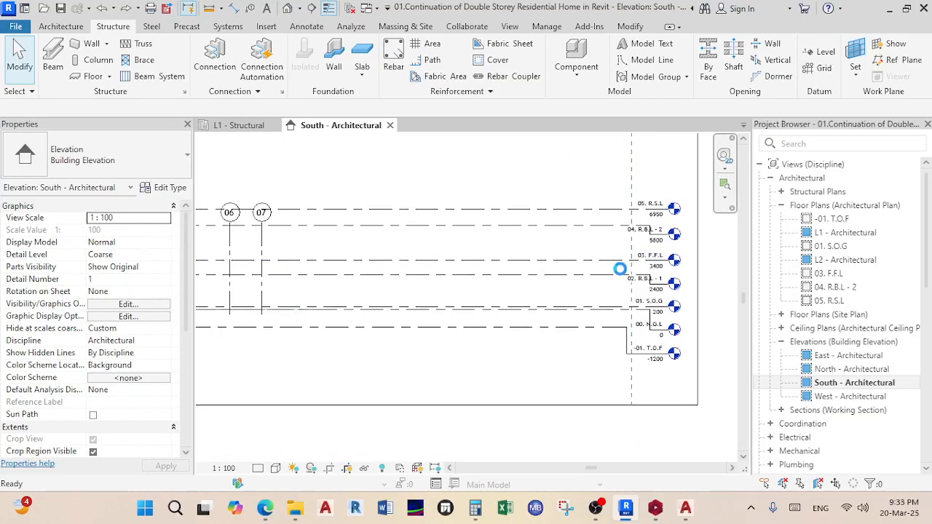
scroll(566, 306, "down", 2)
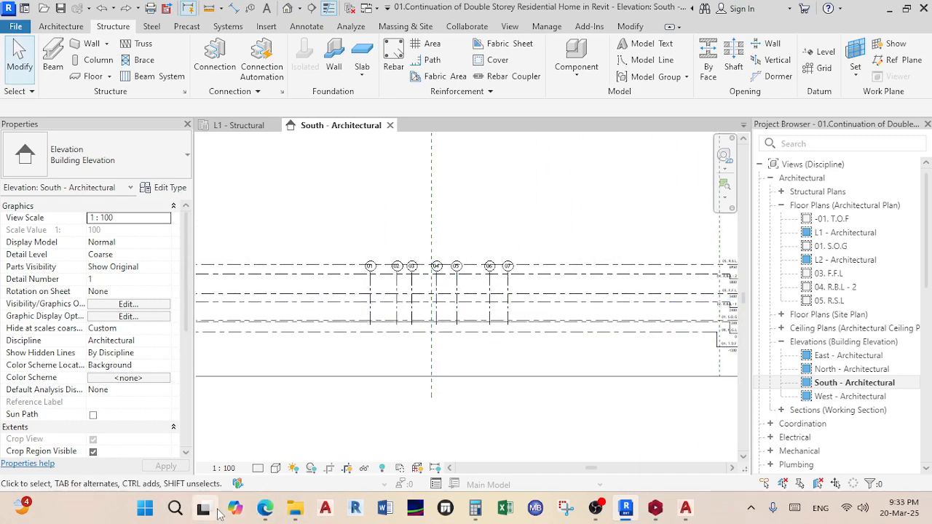
- Extend the upper ends of grids 01 to 07 so their bubbles sit a short distance above the 05. R.S.L level
scroll(503, 285, "up", 2)
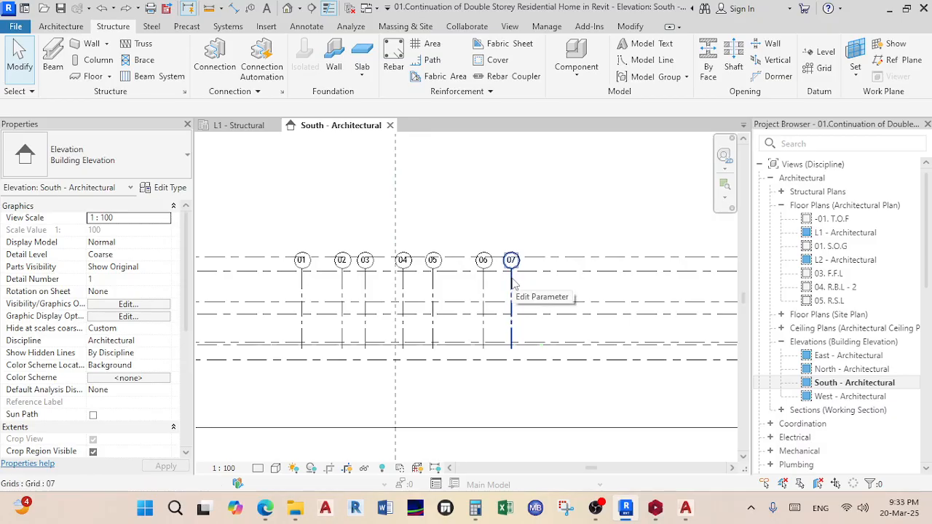
left_click(512, 284)
scroll(510, 283, "up", 2)
left_click_drag(512, 282, 510, 212)
left_click(555, 229)
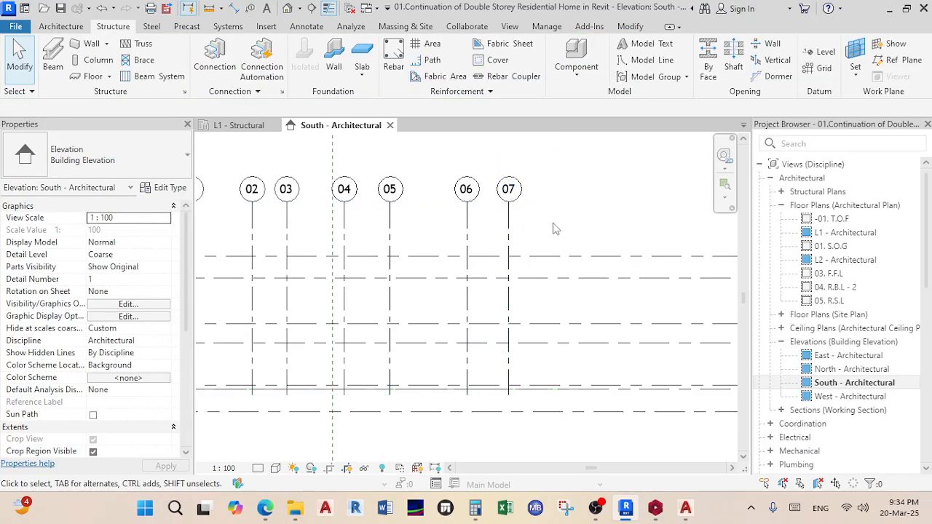
left_click(509, 228)
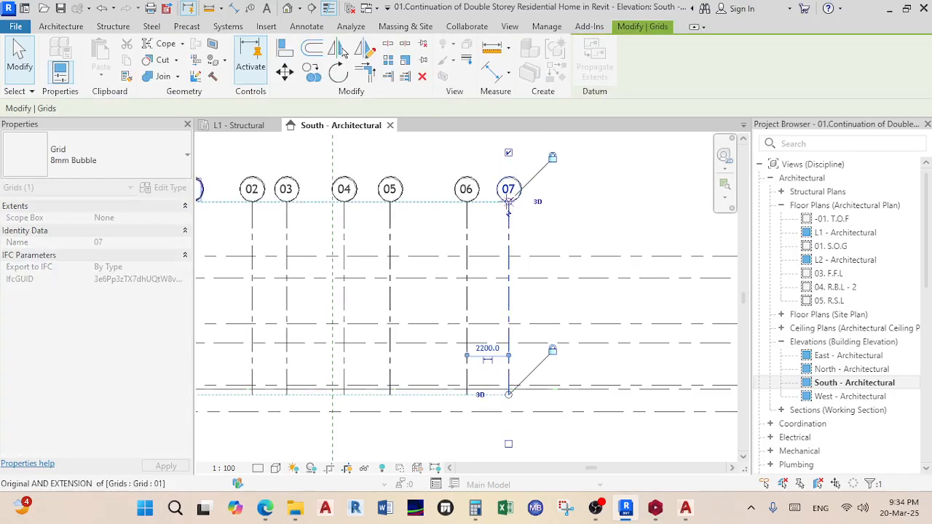
left_click_drag(510, 207, 515, 228)
left_click(572, 233)
key("z")
key("f")
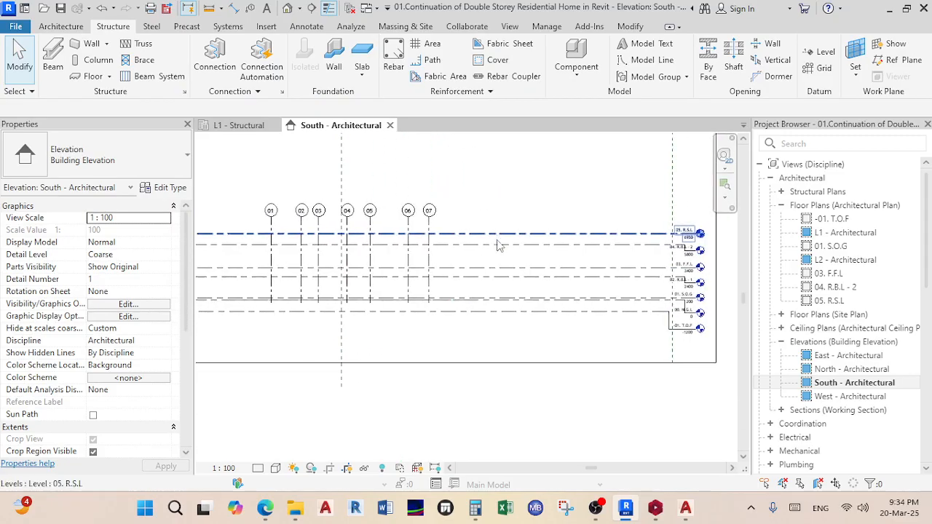
- Switch to AutoCAD, maximize its window and examine the roof slab and the beam beneath it at the Concrete Roof Level
left_click(689, 510)
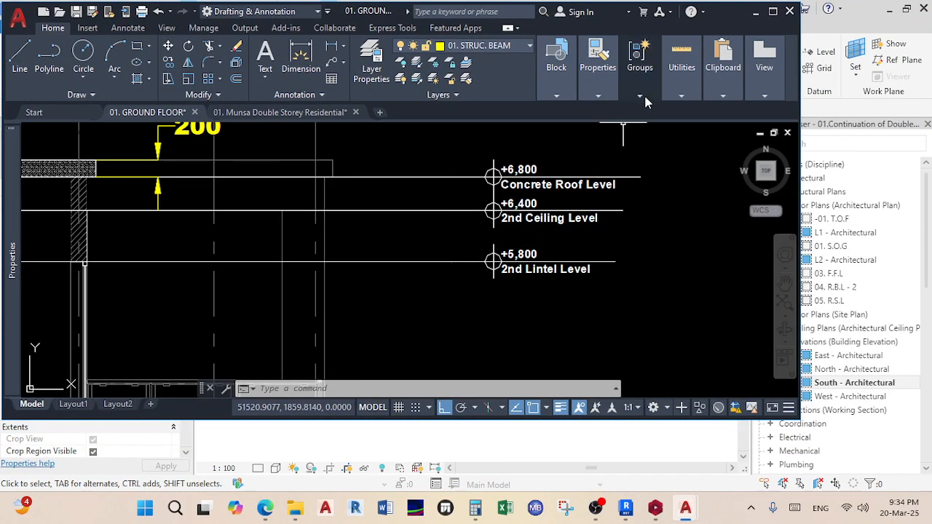
left_click(773, 11)
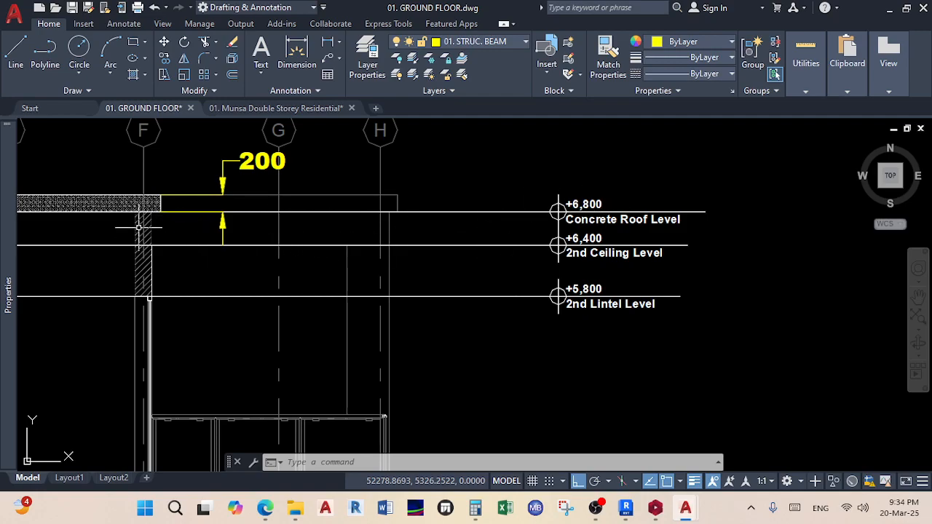
scroll(141, 223, "up", 2)
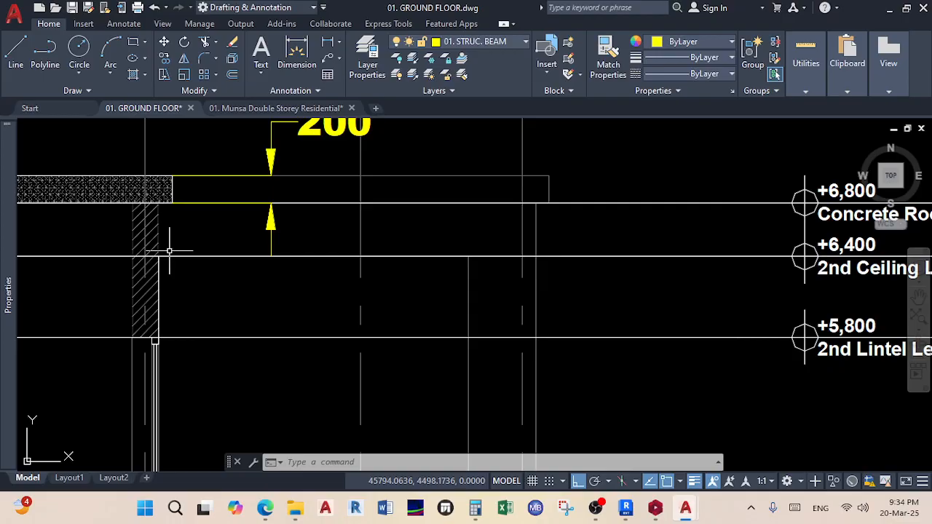
scroll(169, 251, "down", 2)
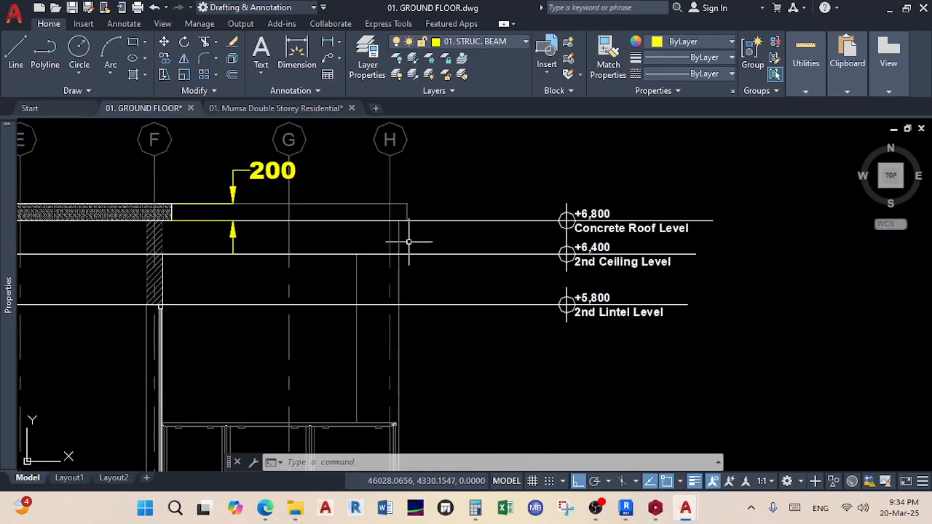
scroll(484, 321, "down", 3)
scroll(483, 321, "up", 4)
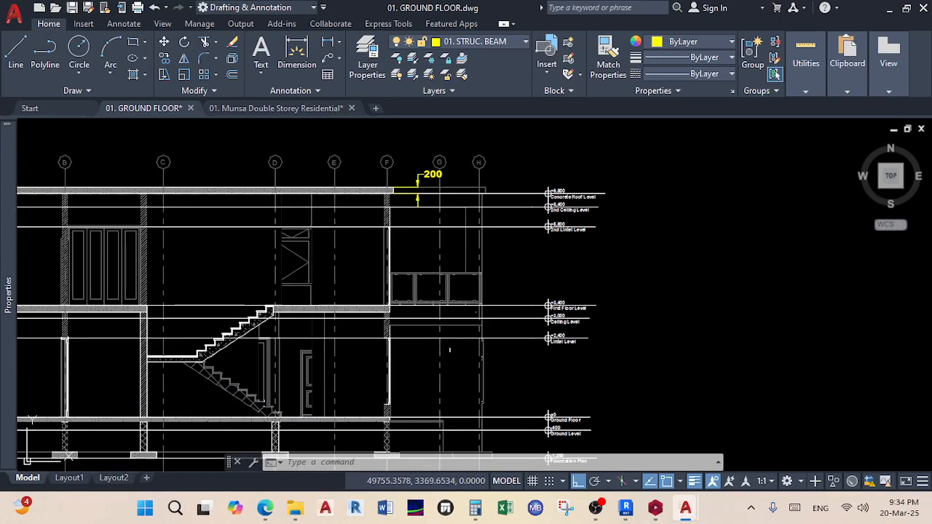
- Examine the first floor slab and its supporting beam in the section against the First Floor, Ceiling and Lintel levels
scroll(406, 316, "down", 3)
scroll(414, 278, "up", 2)
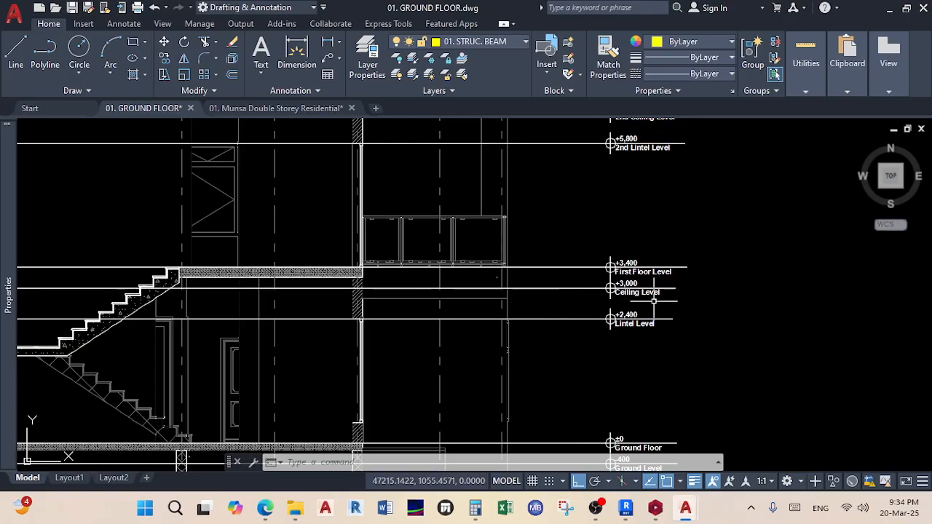
scroll(634, 299, "up", 4)
scroll(485, 267, "down", 3)
scroll(263, 248, "up", 3)
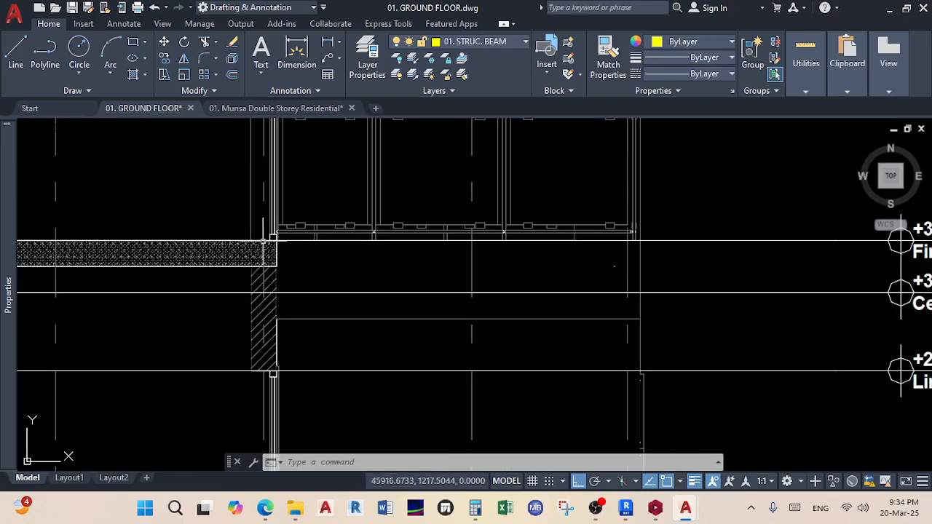
scroll(263, 249, "down", 5)
scroll(458, 252, "up", 6)
scroll(457, 252, "down", 5)
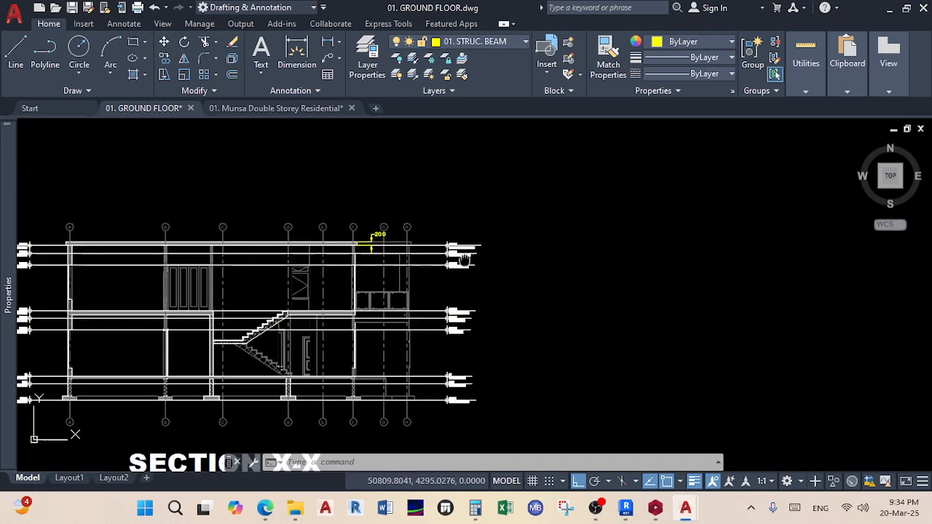
scroll(357, 232, "up", 4)
scroll(296, 277, "up", 2)
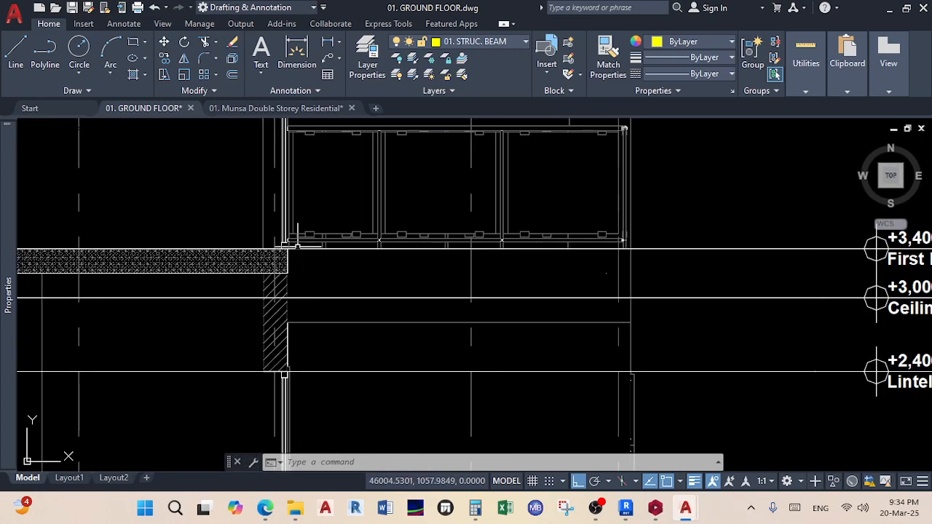
scroll(300, 248, "down", 2)
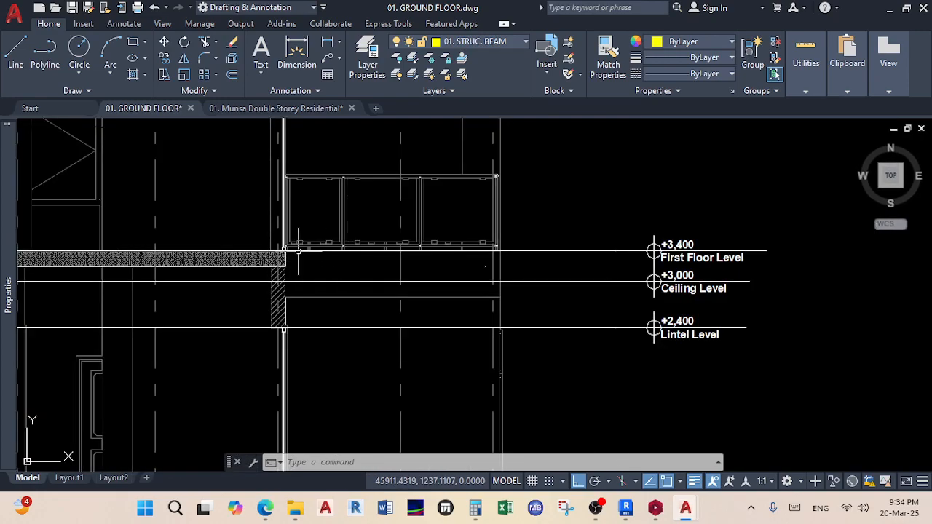
scroll(277, 259, "up", 2)
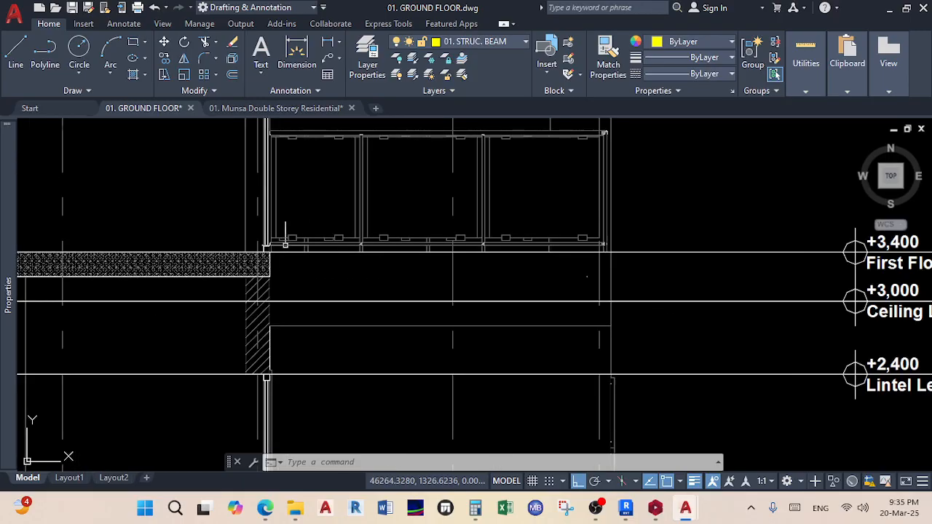
scroll(282, 252, "down", 4)
middle_click_drag(299, 341, 299, 303)
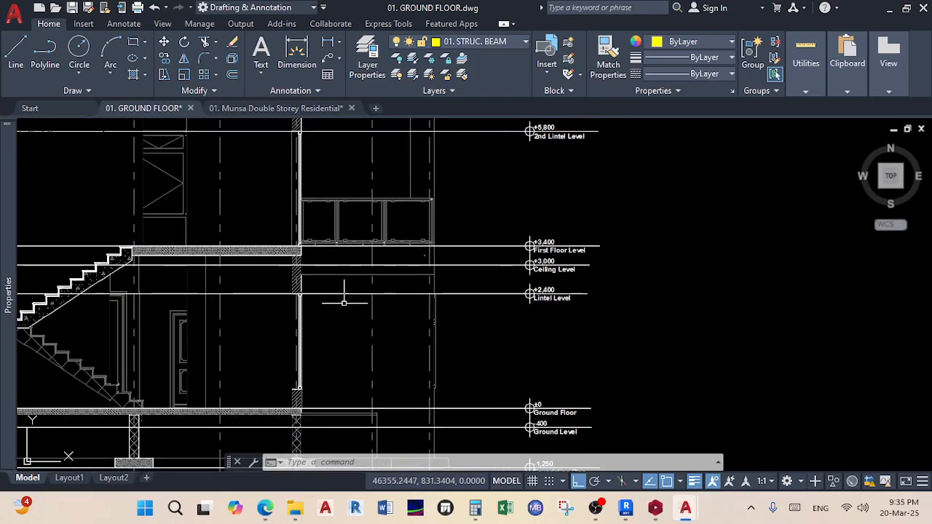
scroll(299, 303, "up", 4)
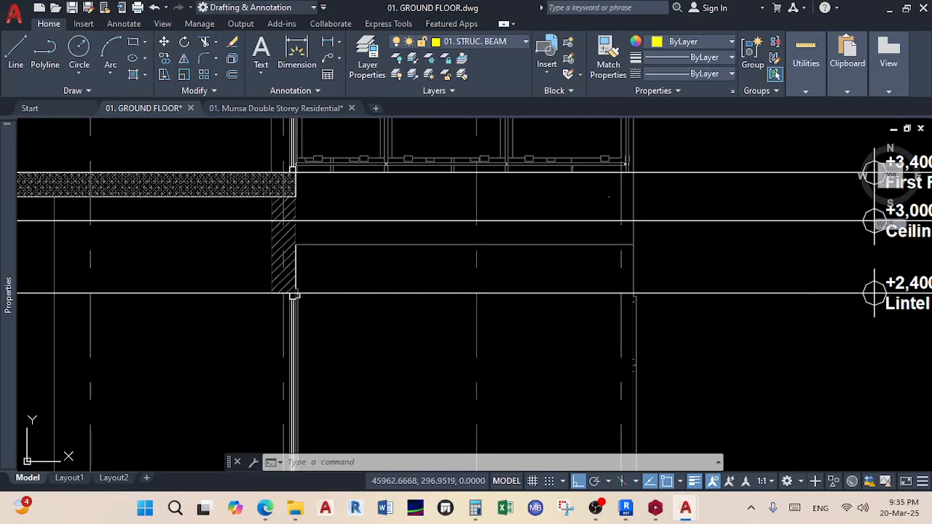
scroll(360, 306, "down", 1)
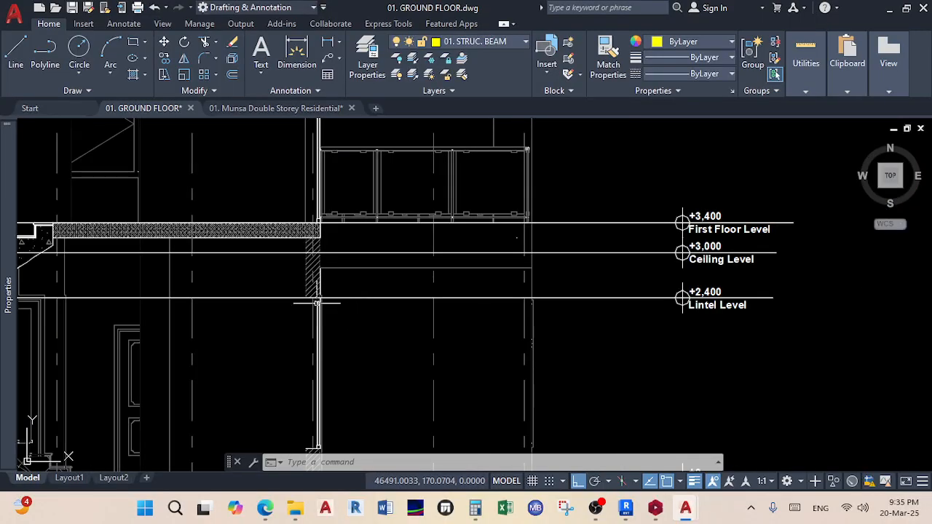
scroll(321, 298, "up", 1)
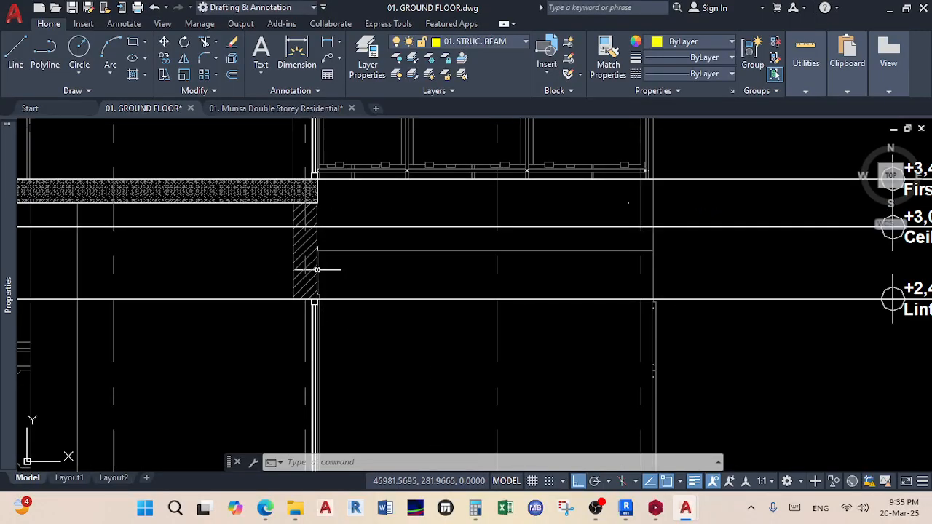
- Examine the footings at the Foundation Plan level in the section, picking the footing outline at grid H and clearing the selection
scroll(312, 270, "down", 5)
scroll(401, 298, "up", 2)
scroll(401, 299, "up", 3)
scroll(270, 308, "up", 5)
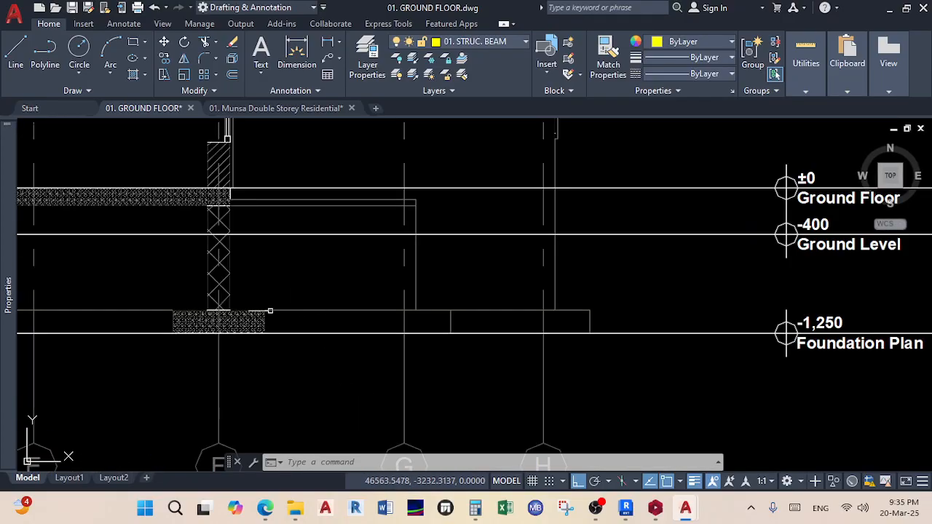
scroll(319, 312, "up", 2)
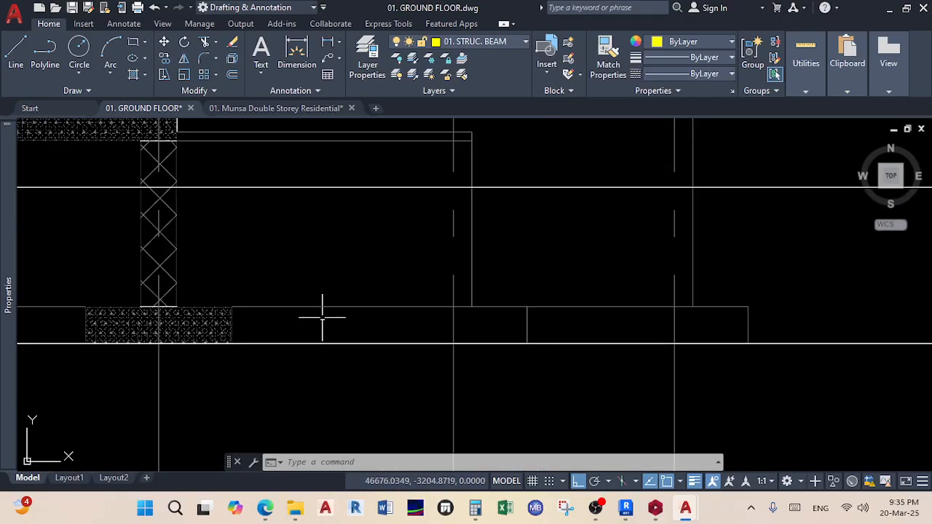
scroll(512, 315, "down", 5)
scroll(517, 313, "up", 3)
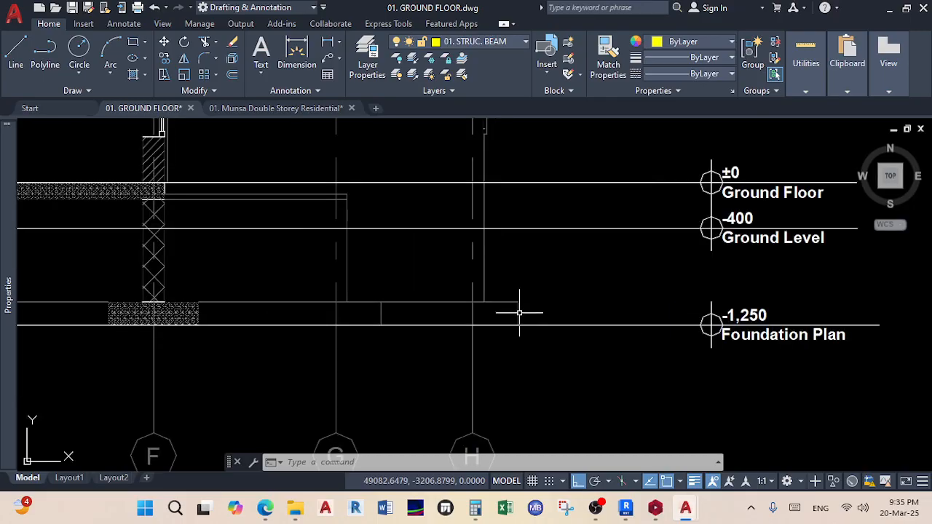
left_click(519, 313)
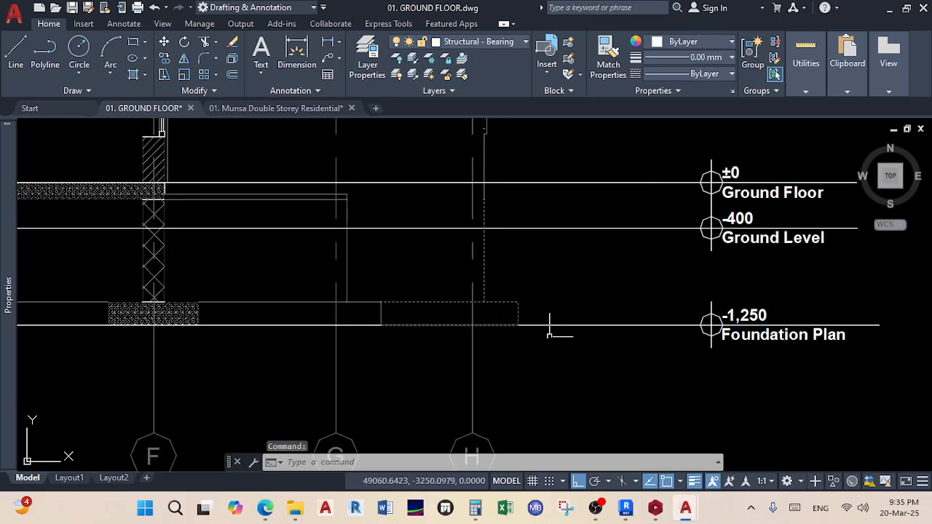
scroll(547, 335, "down", 4)
scroll(482, 364, "up", 2)
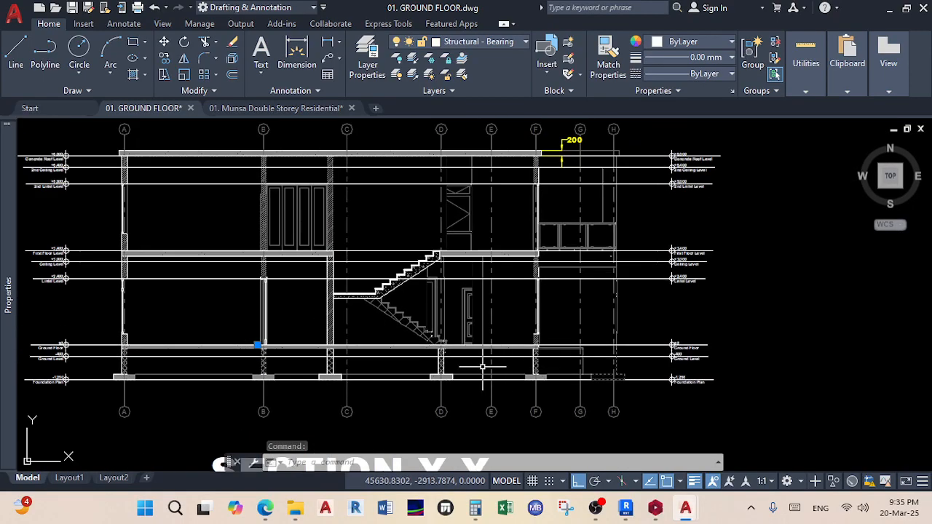
key("Escape")
key("Escape")
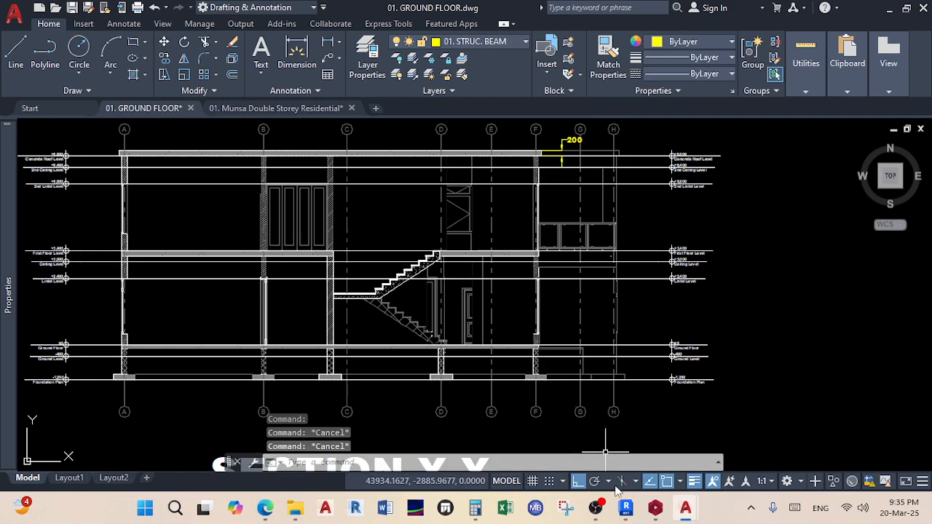
- Switch to Revit and extend the lower ends of grids 01 to 07 to a short distance below the -01. T.O.F level
left_click(628, 511)
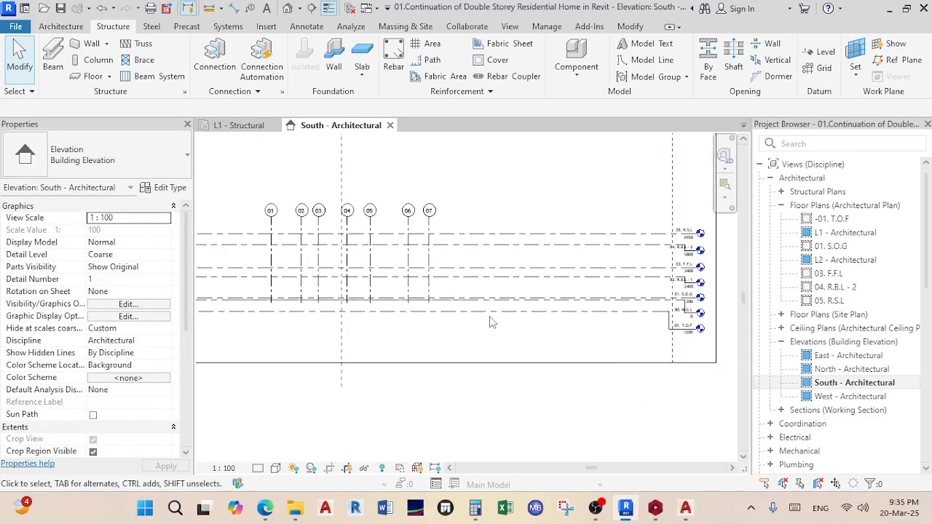
left_click(429, 295)
scroll(430, 307, "up", 3)
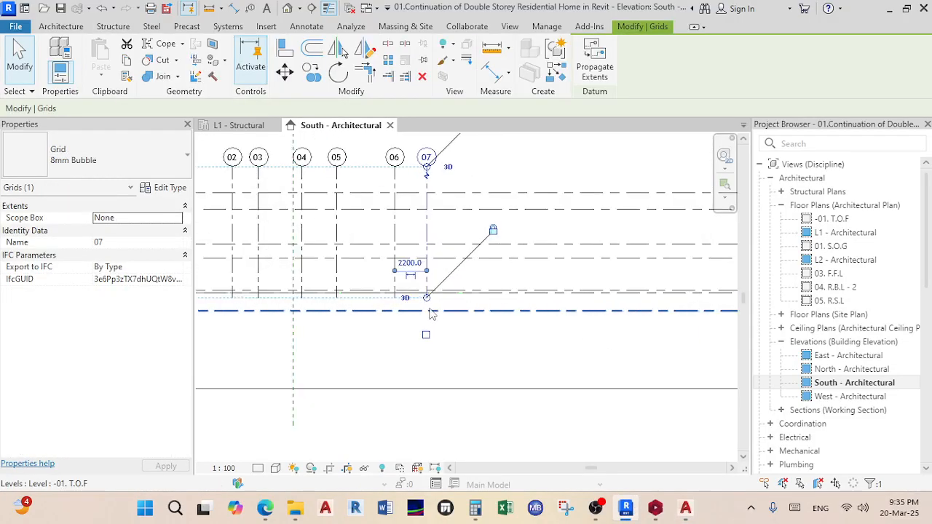
left_click(428, 364)
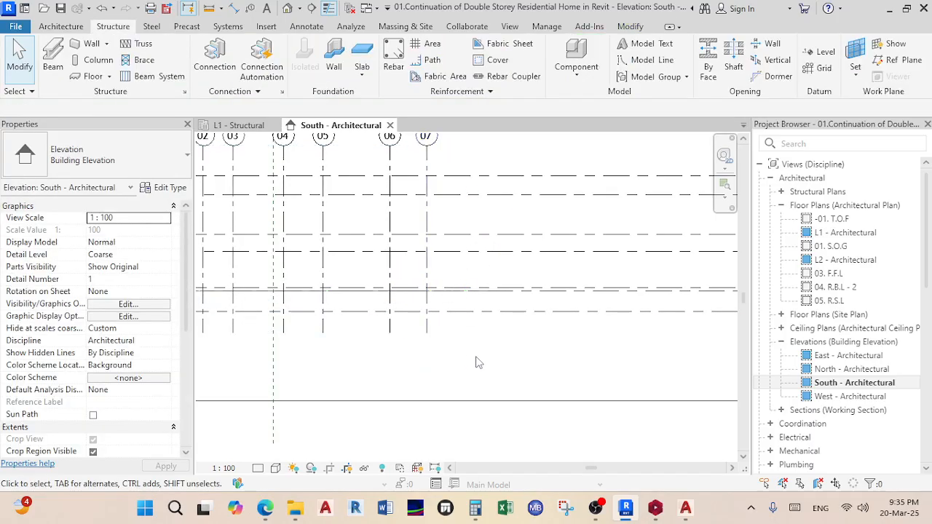
scroll(483, 365, "down", 5)
middle_click_drag(483, 366, 437, 362)
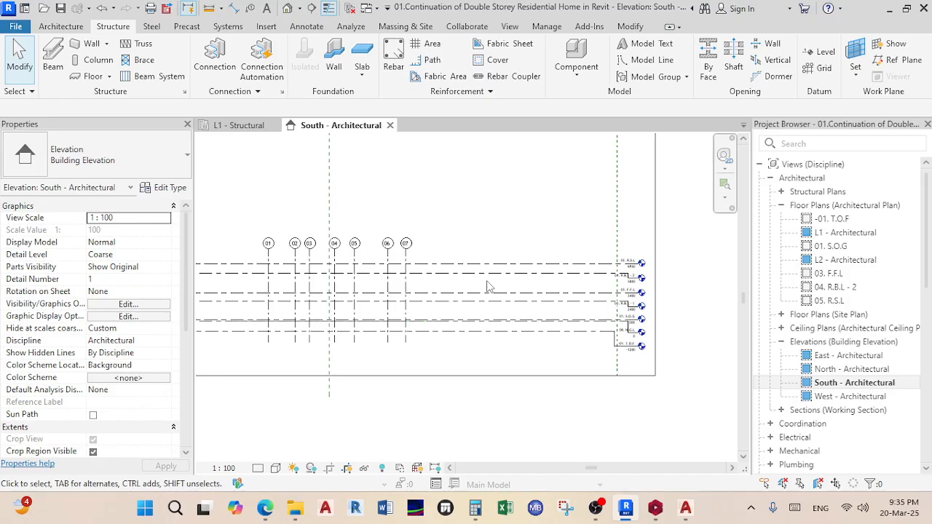
scroll(388, 286, "up", 1)
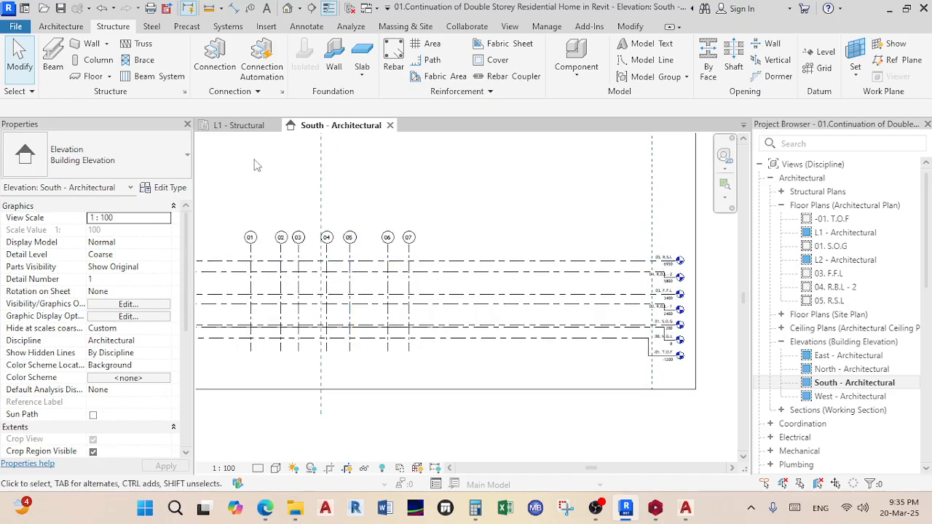
- Open the L1 - Structural plan and inspect the imported column outline where grids A and 01 meet
left_click(236, 126)
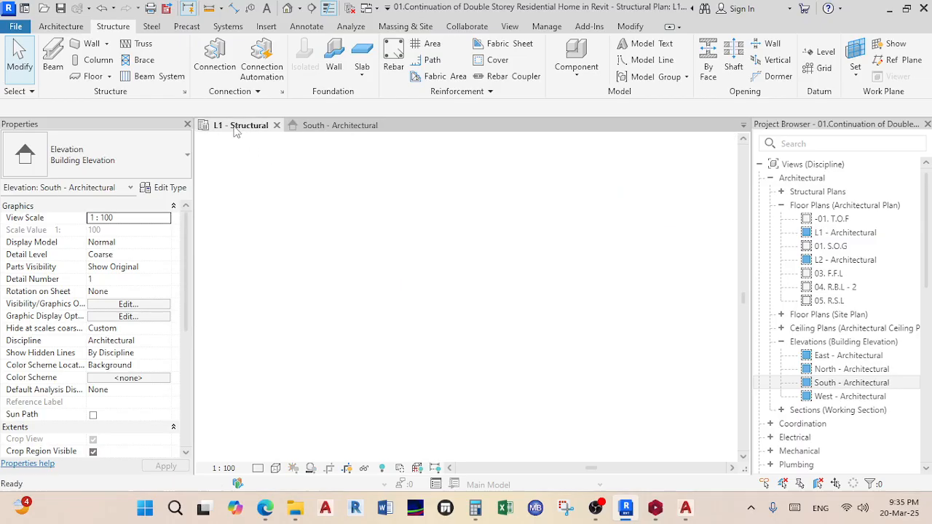
scroll(342, 233, "up", 3)
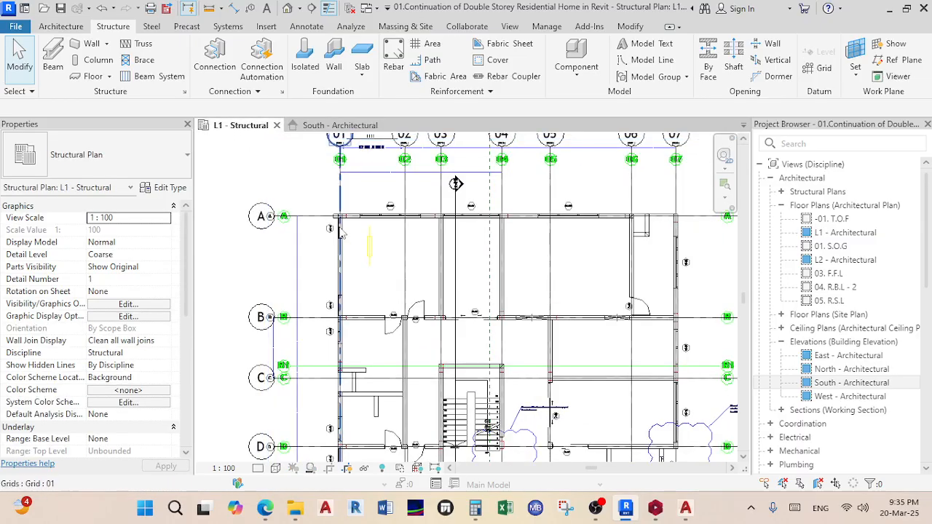
scroll(343, 234, "up", 2)
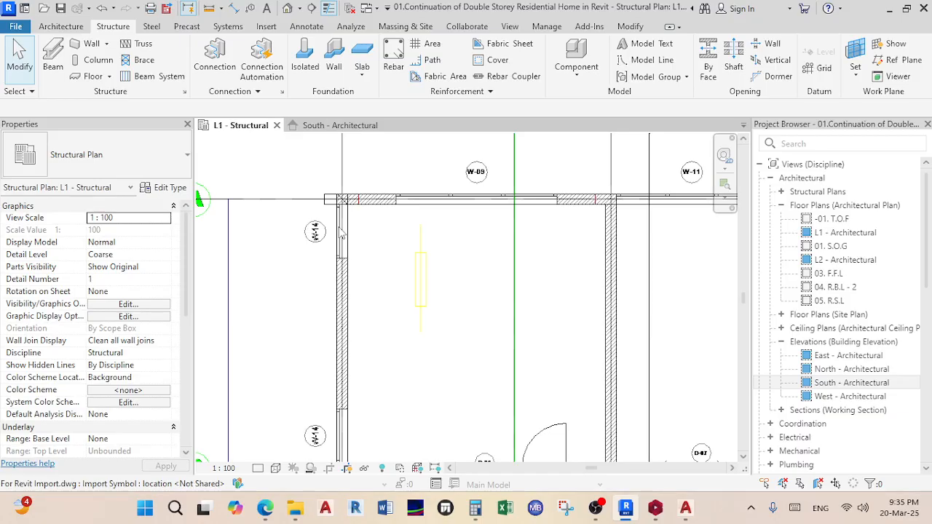
scroll(343, 233, "down", 4)
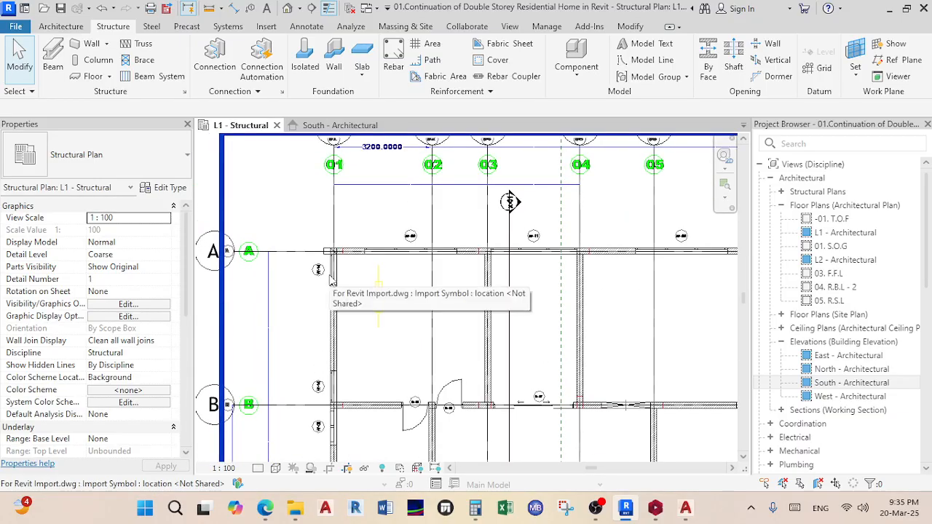
scroll(331, 281, "up", 5)
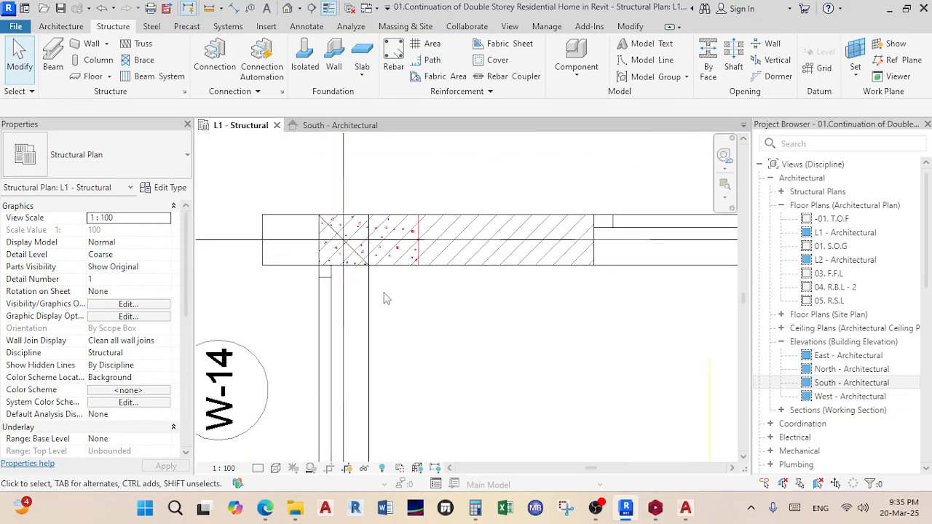
scroll(410, 257, "up", 2)
scroll(409, 259, "down", 1)
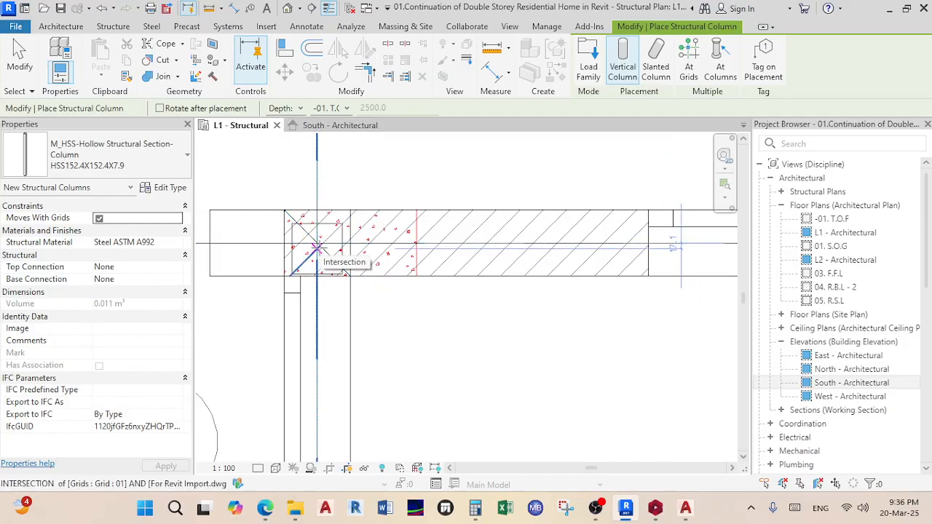
- Keep structural column placement on Depth and choose the 450 x 600mm type of M_Concrete-Rectangular-Column
left_click(318, 248)
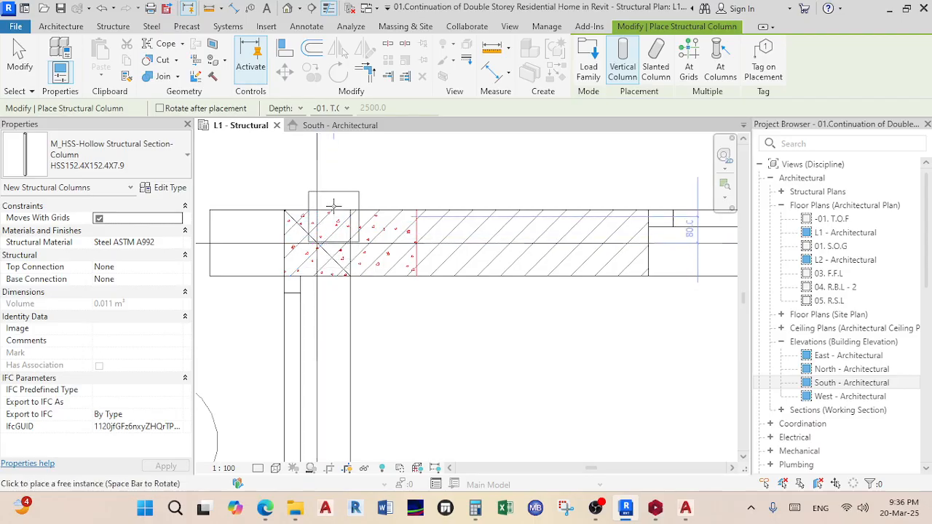
left_click(300, 107)
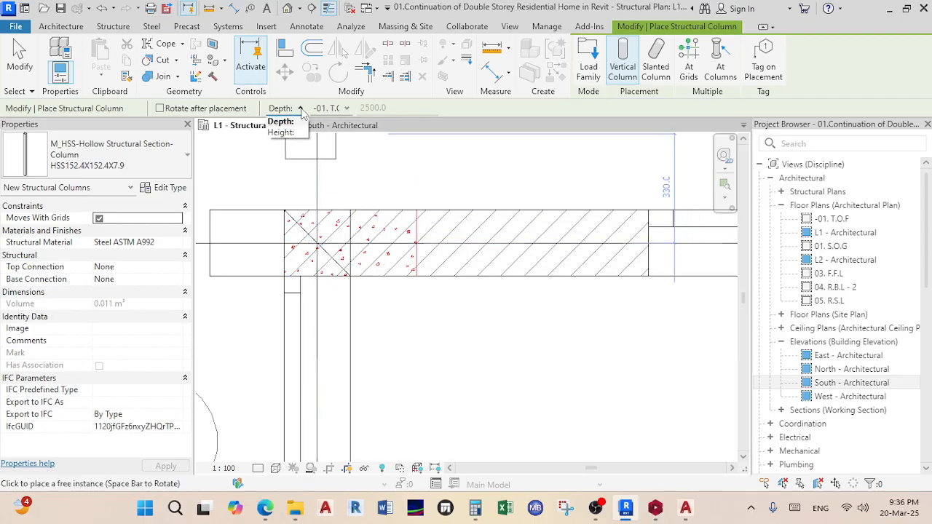
left_click(291, 122)
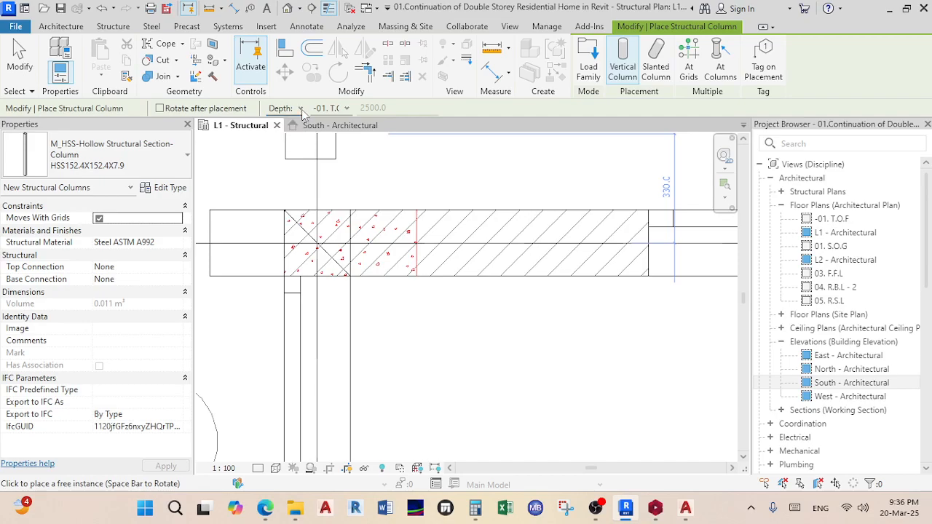
left_click(380, 248)
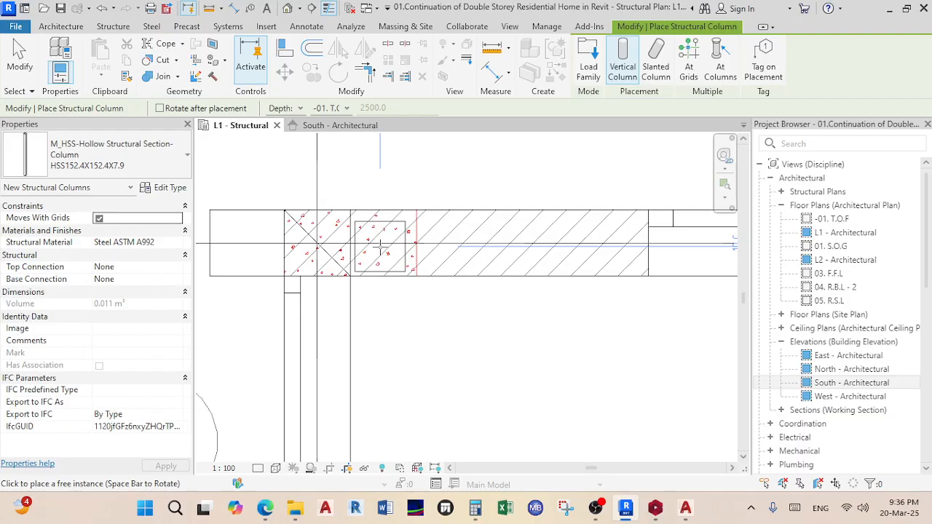
left_click(105, 26)
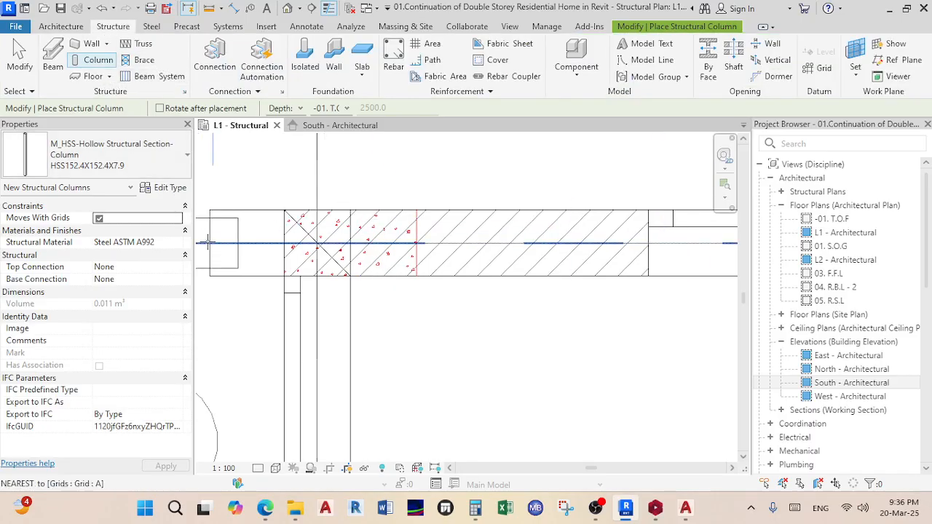
left_click(115, 163)
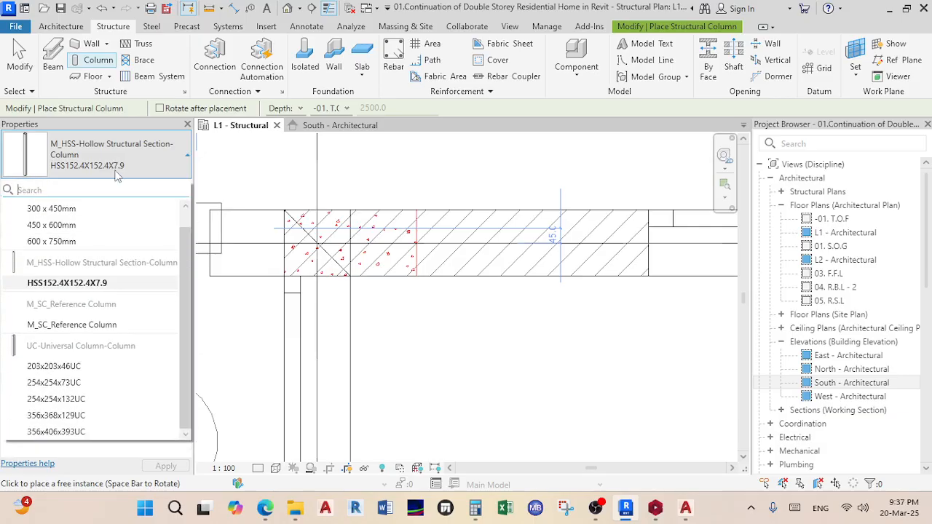
left_click(82, 225)
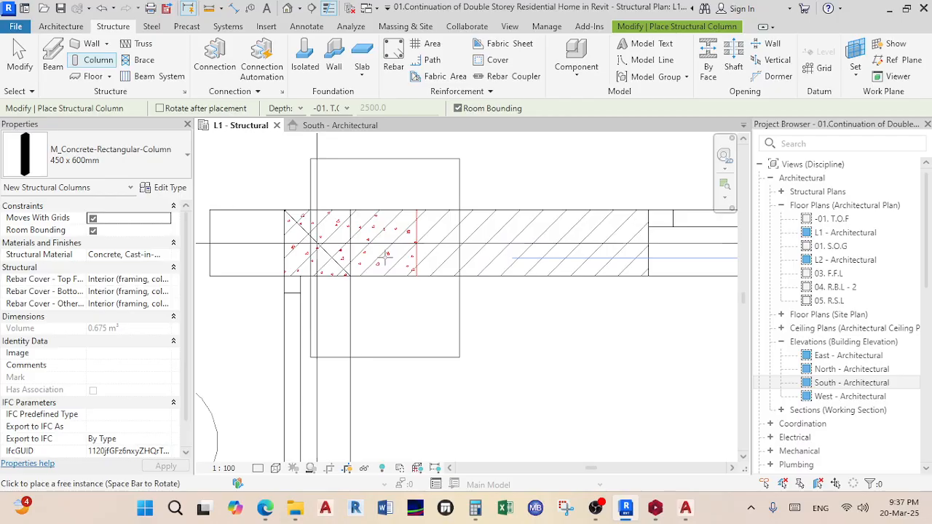
- Duplicate the 450 x 600mm concrete column type under the name 200 x 400mm
left_click(172, 188)
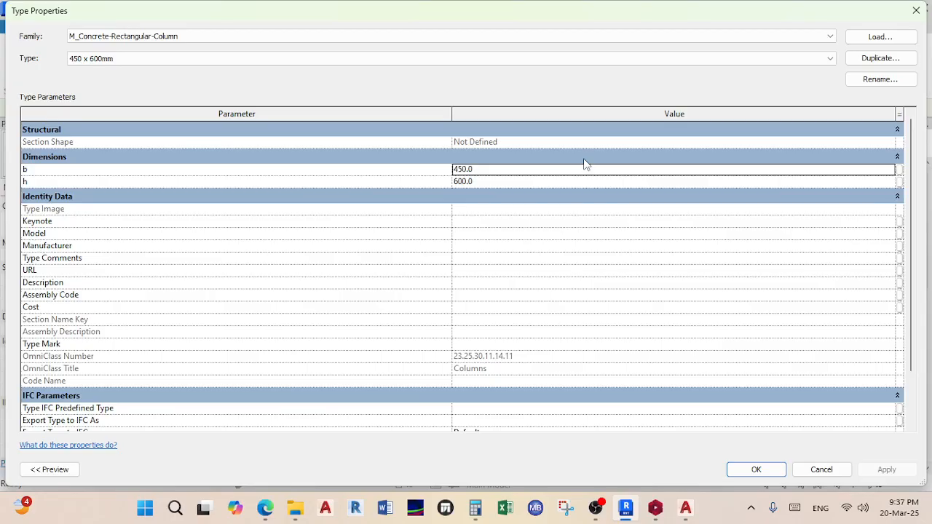
left_click(884, 62)
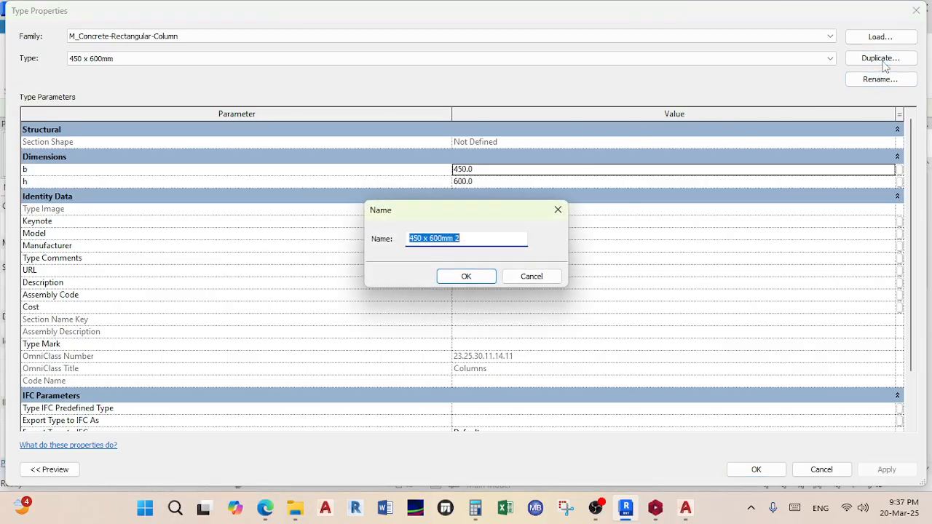
double_click(414, 240)
type("200")
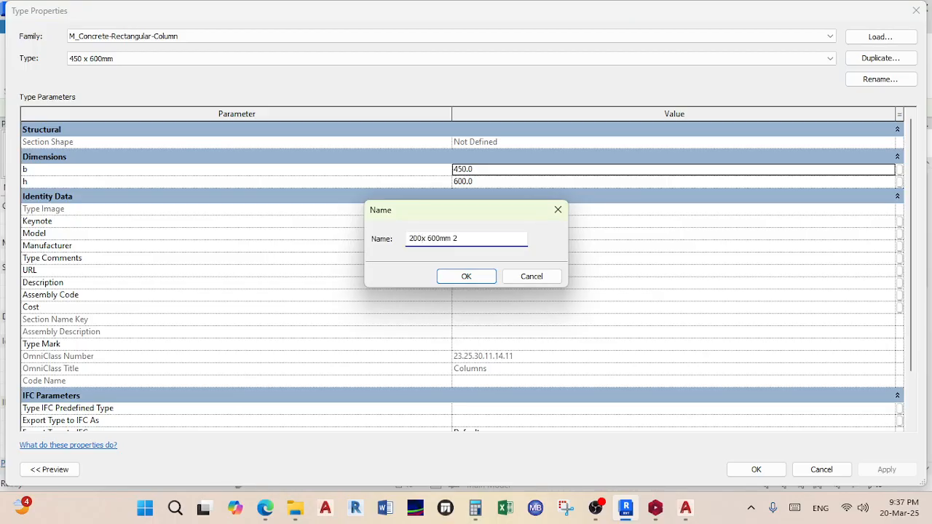
key("BackSpace")
type("4")
left_click(493, 239)
key("BackSpace")
left_click(467, 277)
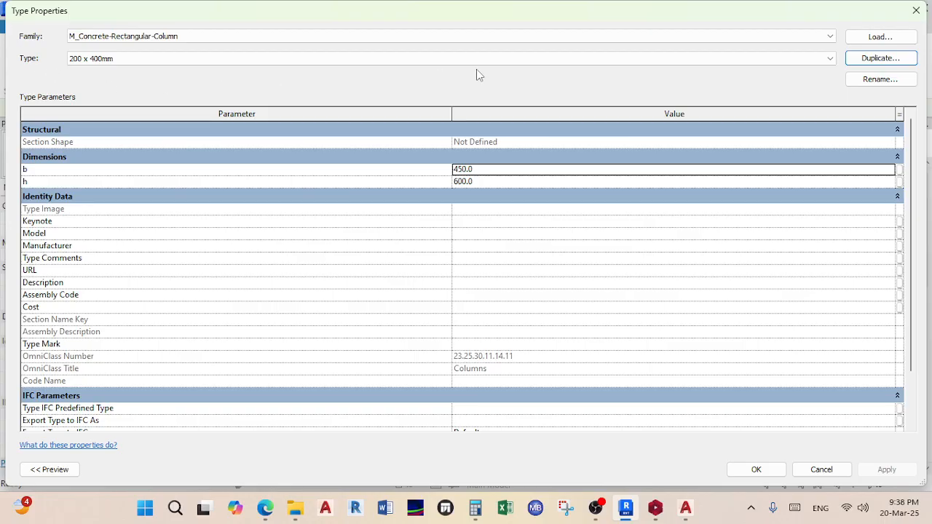
- Set the new column type's dimensions to b 200 and h 400
left_click(504, 170)
type("400")
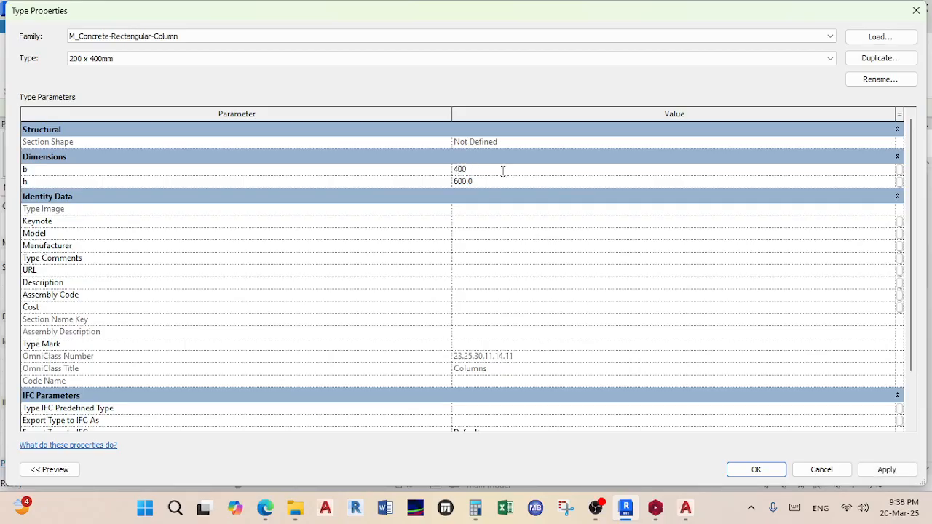
double_click(503, 171)
type("200")
double_click(491, 181)
type("400")
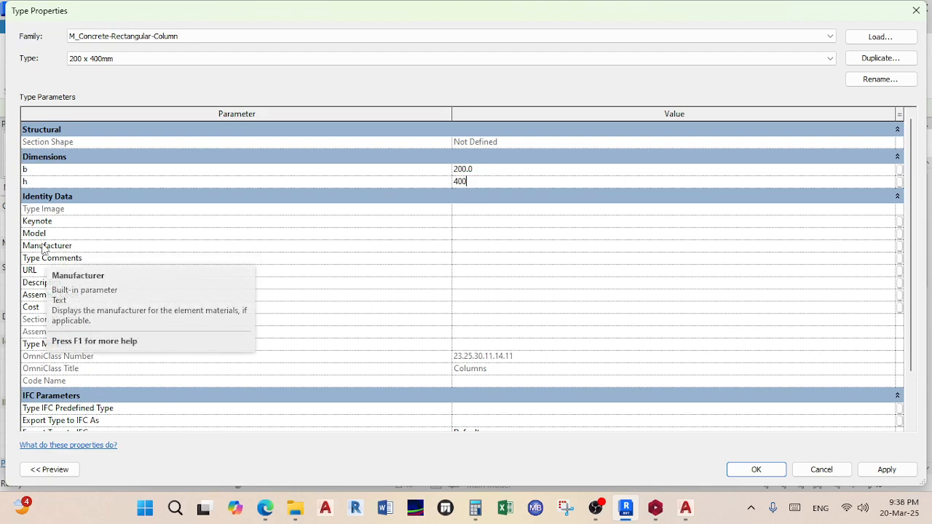
- Fill in the column type's manufacturer as EDGE PLANT CONSTRUCTION and its cost as 1800/m3
left_click(462, 246)
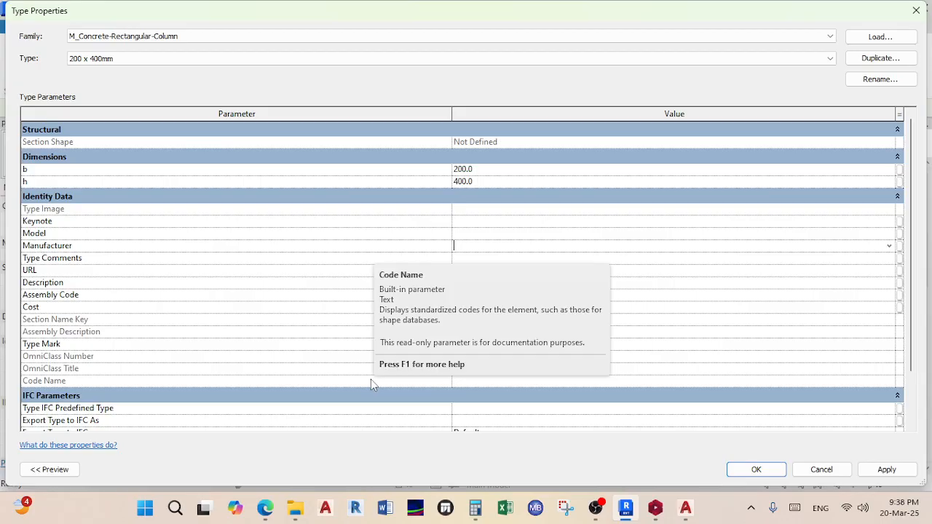
type("EDGE PLANT CO")
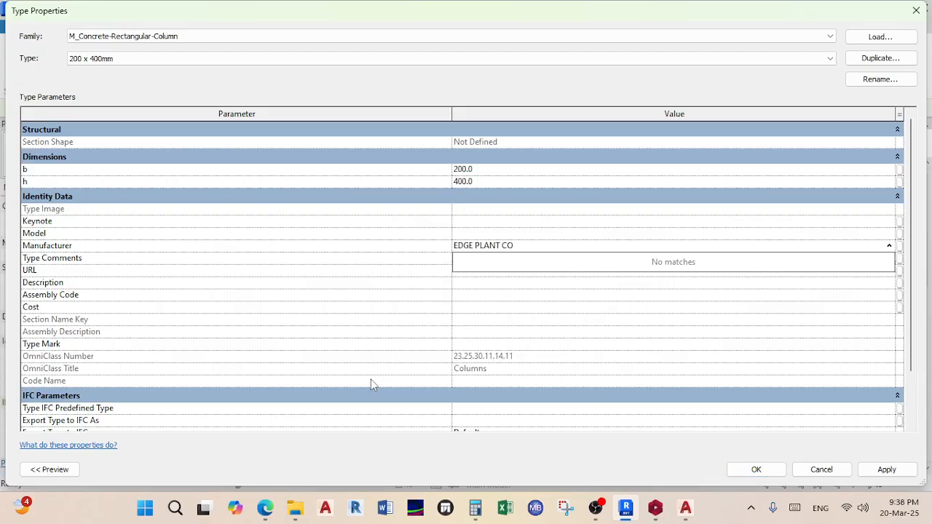
type("NSTRUCTION")
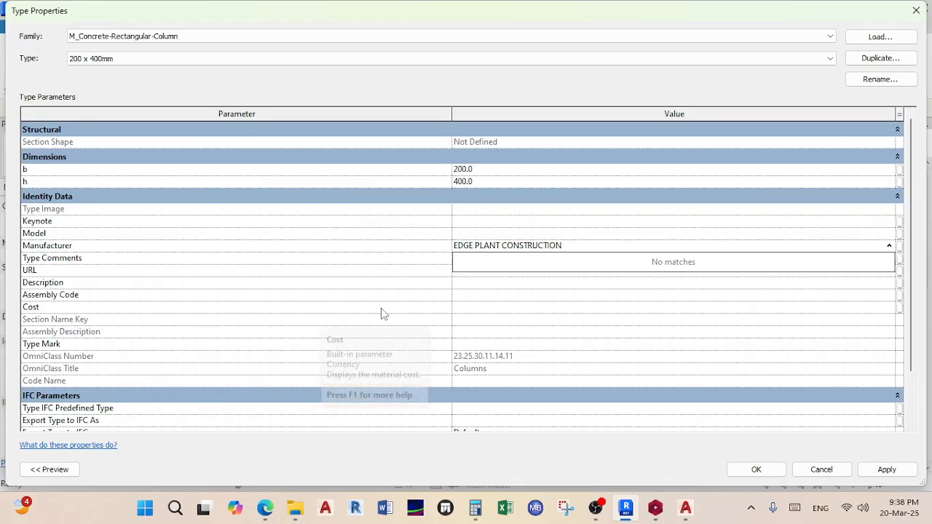
left_click(465, 318)
left_click(468, 309)
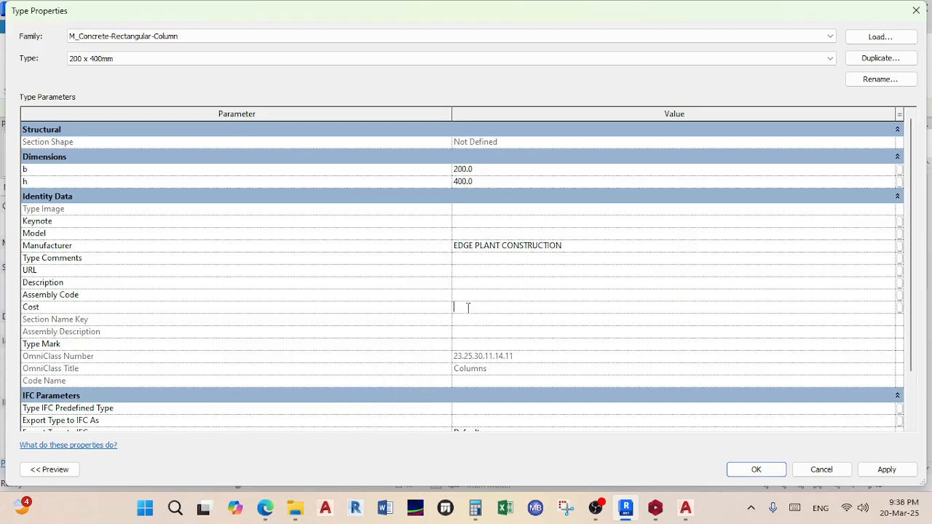
type("1800/m3")
- Preview the 200 x 400mm column type in the front elevation, and return the preview to the 3D view
scroll(599, 299, "down", 2)
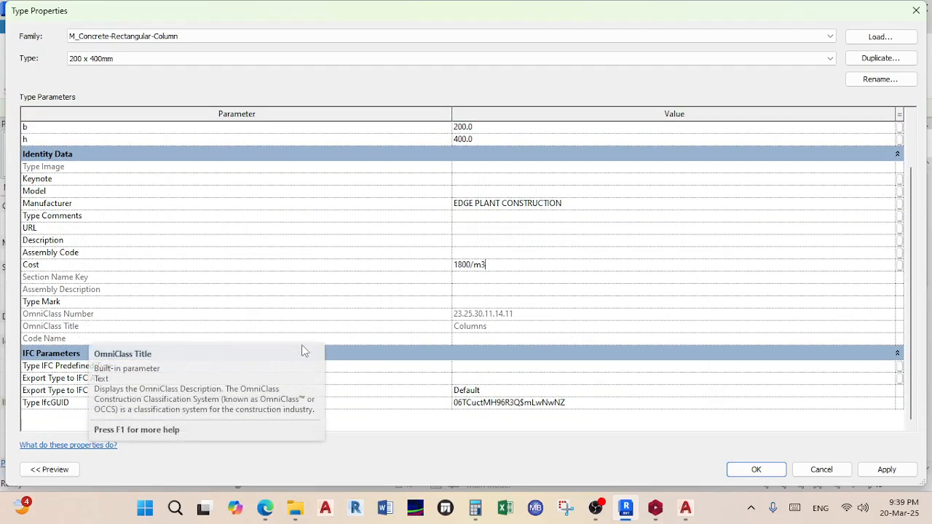
double_click(318, 18)
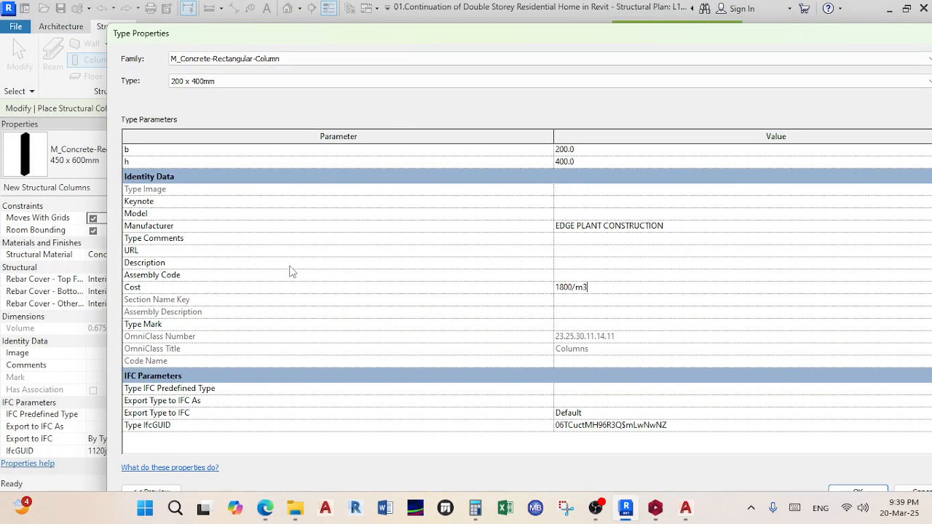
left_click_drag(346, 40, 355, 21)
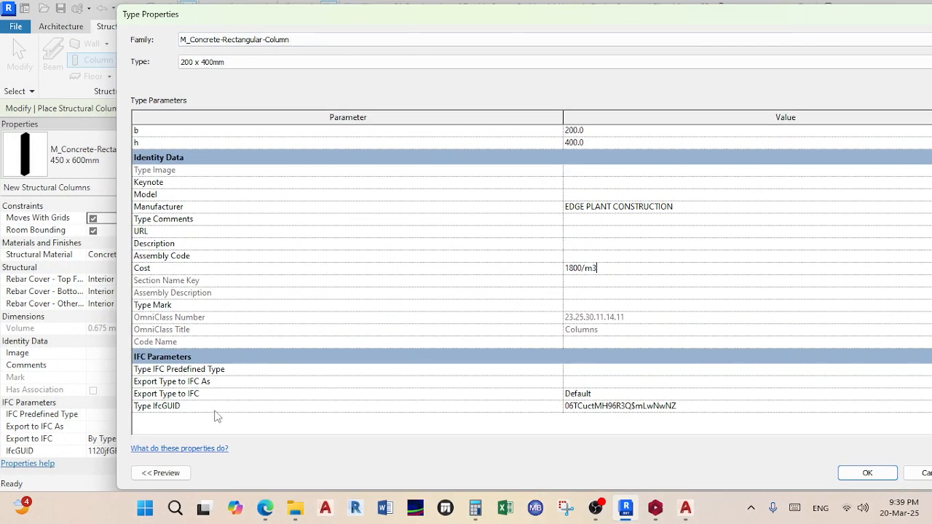
left_click(161, 473)
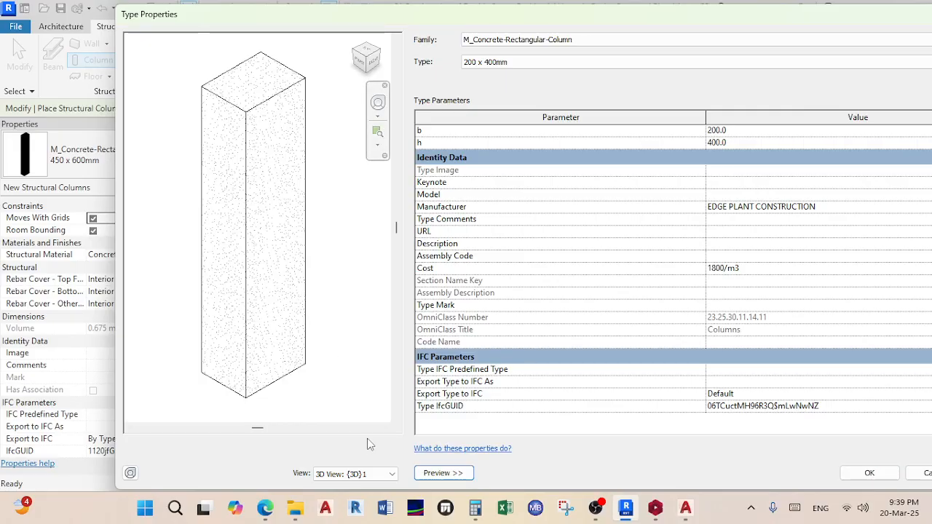
left_click(388, 474)
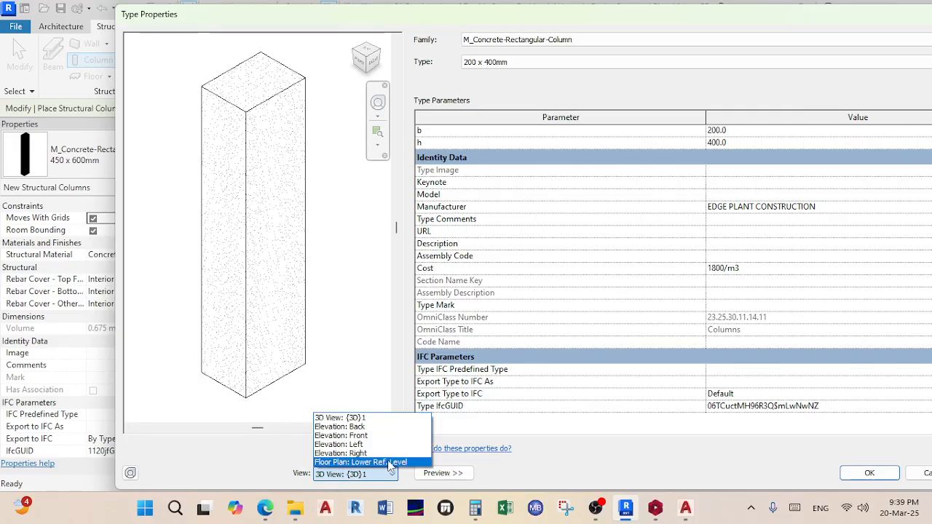
left_click(371, 435)
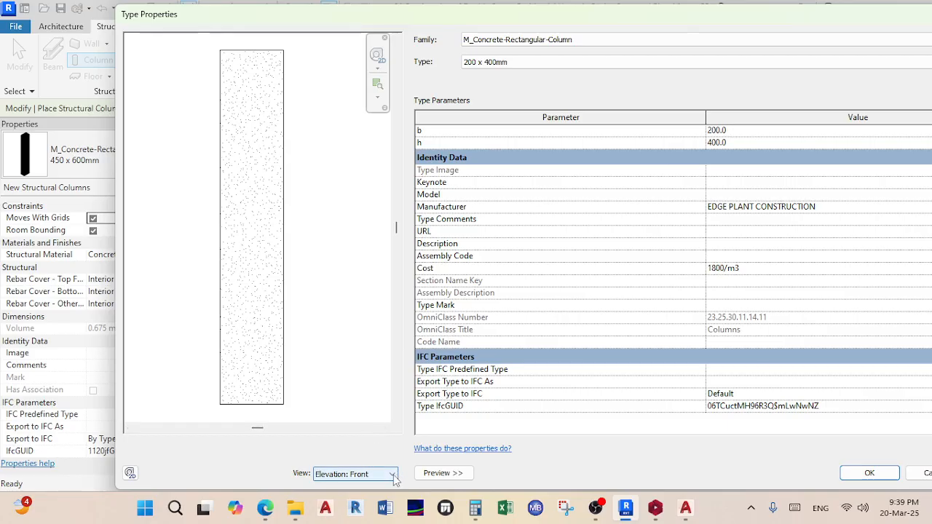
left_click(389, 473)
left_click(367, 418)
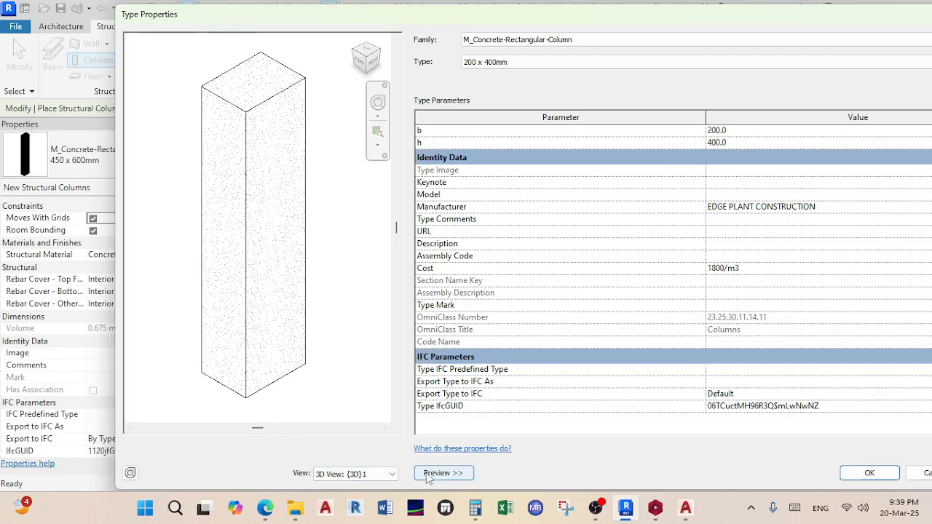
- Hide the type preview and try to apply the column type's cost, first as 1800/m3 and then as the formula =1800/m3
left_click(430, 473)
left_click_drag(654, 18, 500, 14)
left_click(703, 470)
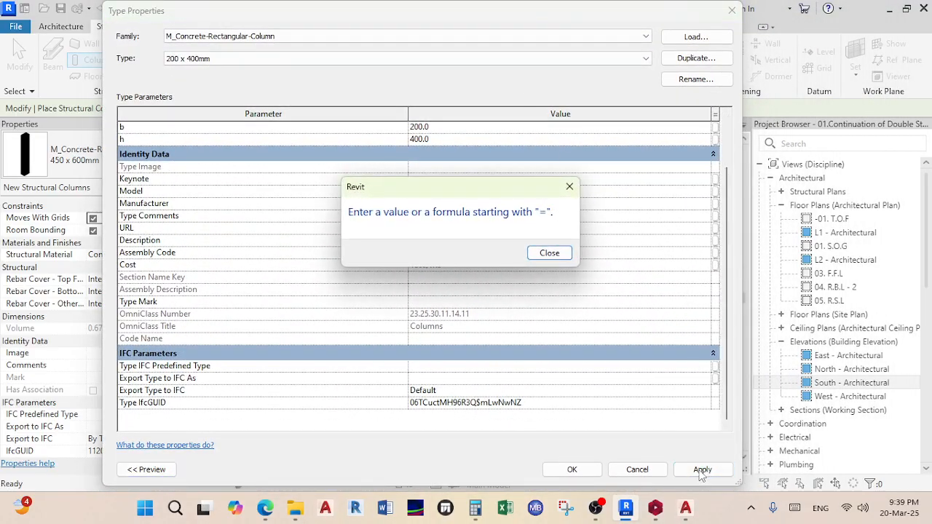
left_click(547, 252)
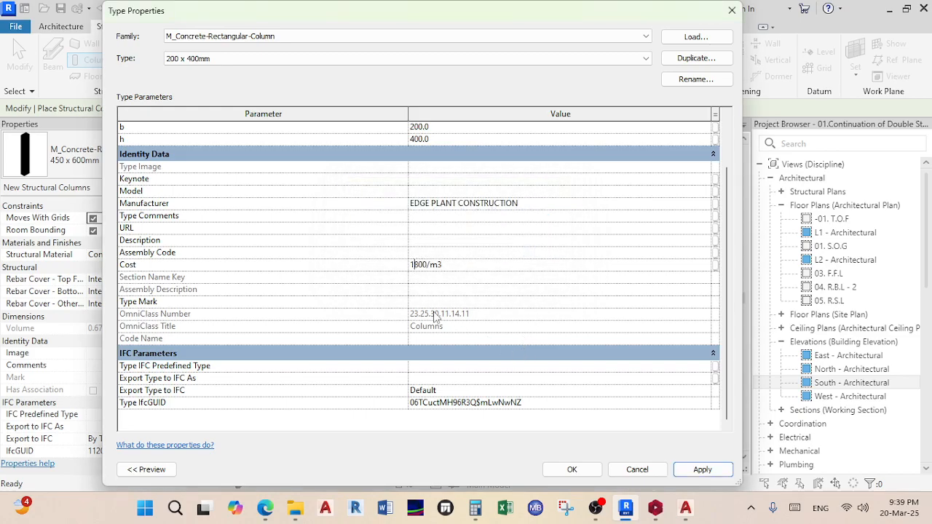
type("=")
left_click(686, 470)
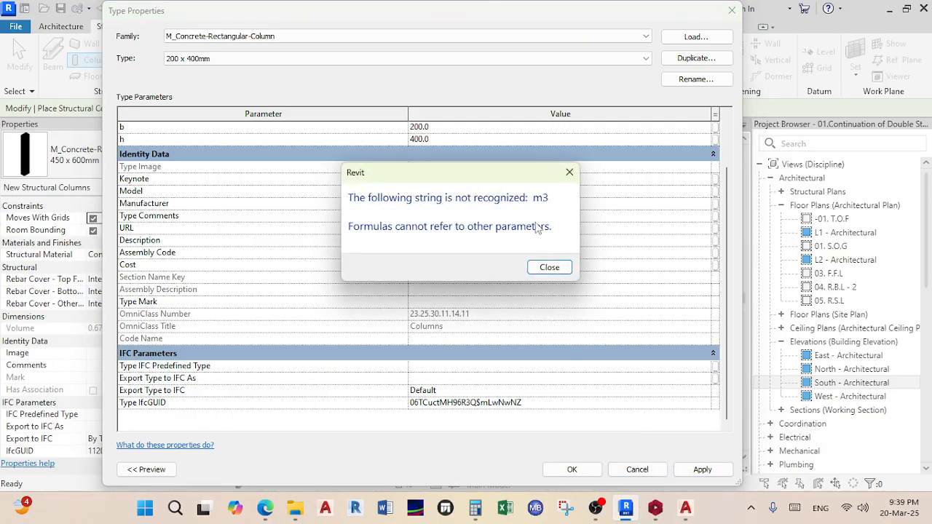
left_click(569, 173)
- Clear the 200 x 400mm column type's cost value and accept the type properties
key("ctrl+a")
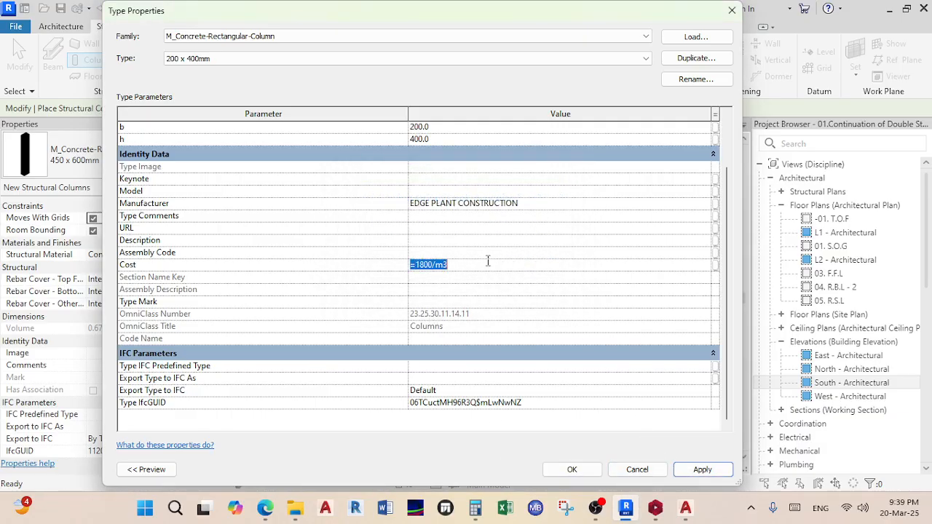
key("BackSpace")
left_click(702, 470)
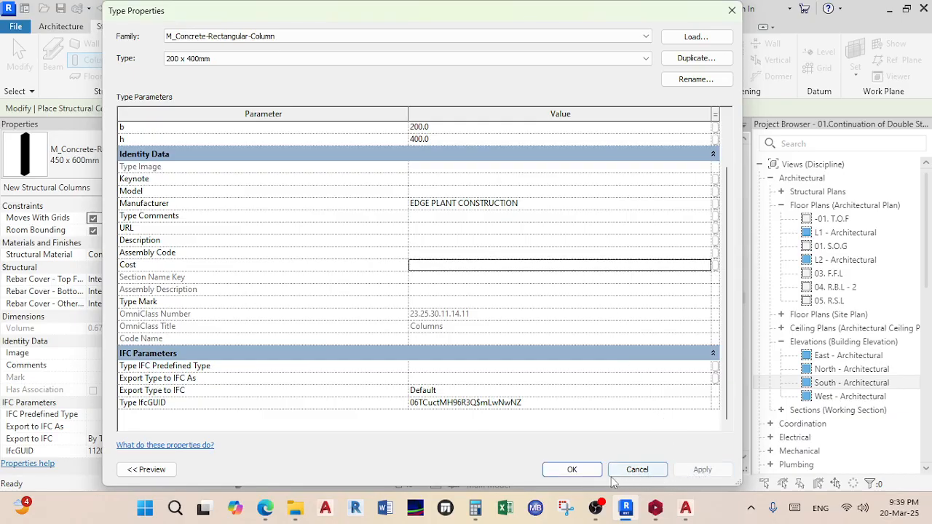
left_click(572, 469)
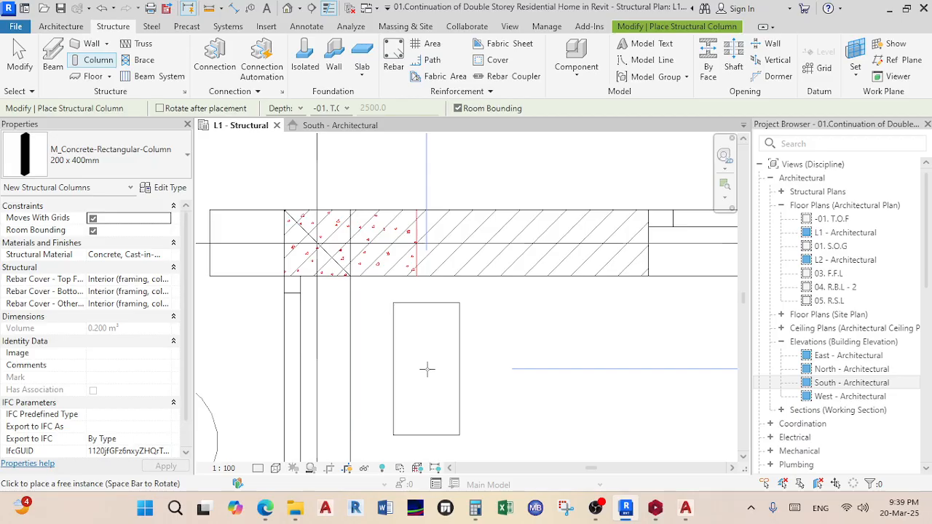
- Rotate the 200 x 400mm column to align with the horizontal wall, place it on the drawing's column outline at grid A-01, and end placement
key("space")
key("space")
key("space")
key("space")
key("space")
key("space")
key("space")
key("space")
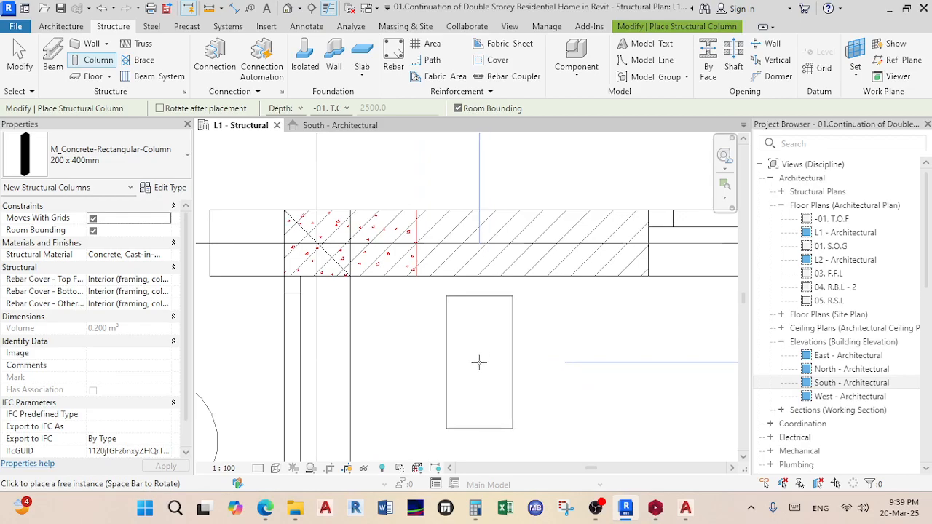
key("space")
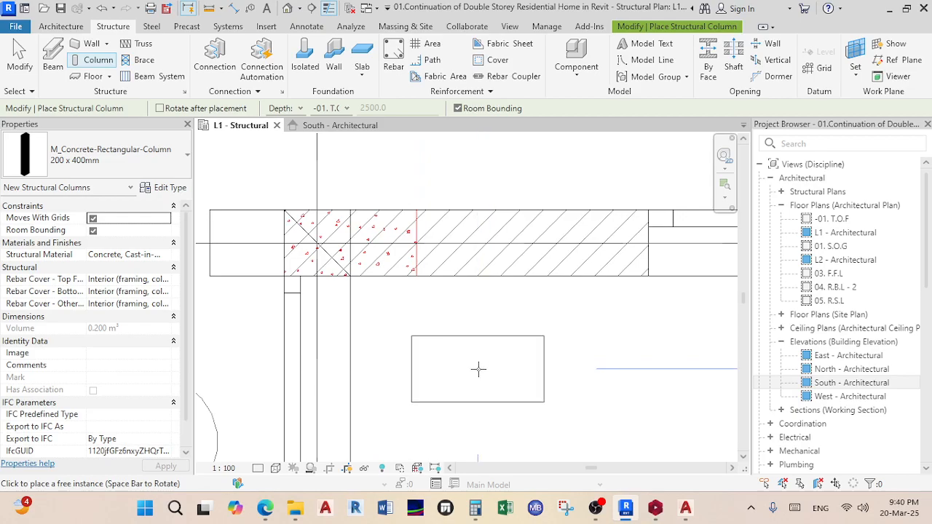
key("space")
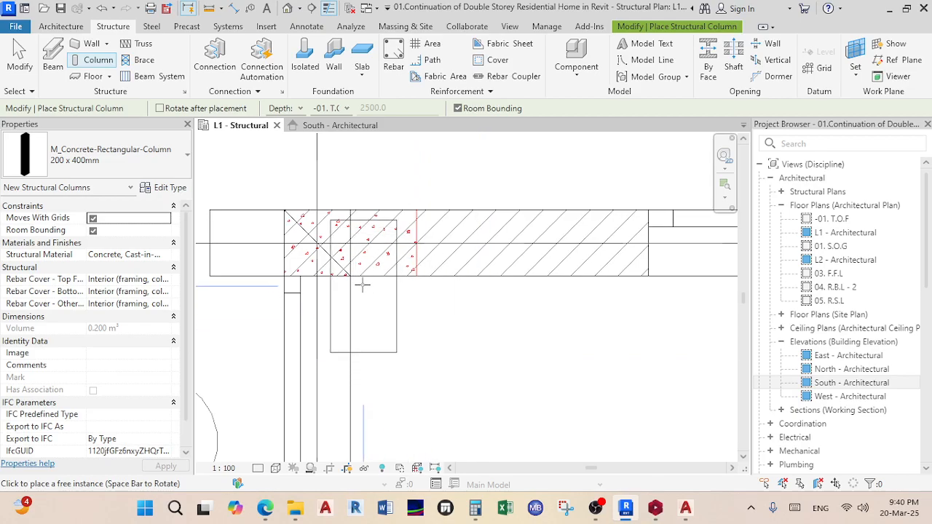
key("space")
key("space")
key("space")
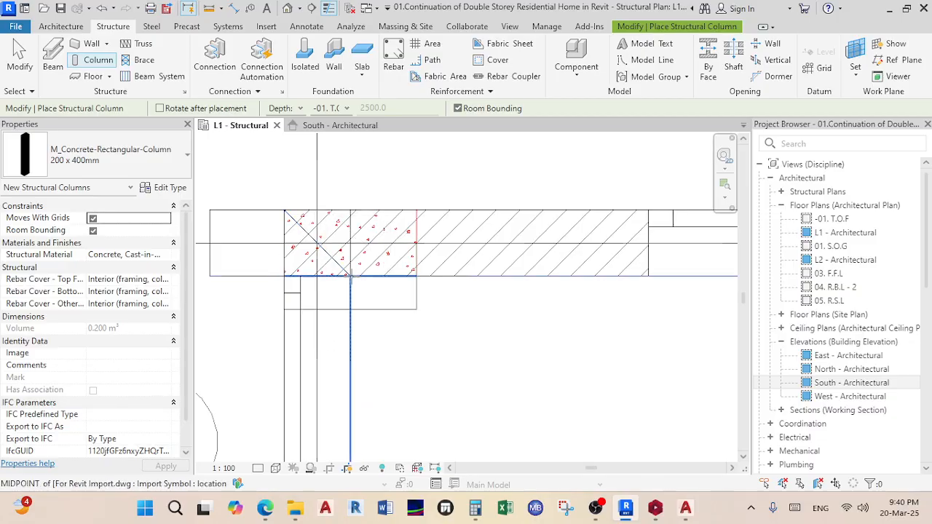
key("space")
key("space")
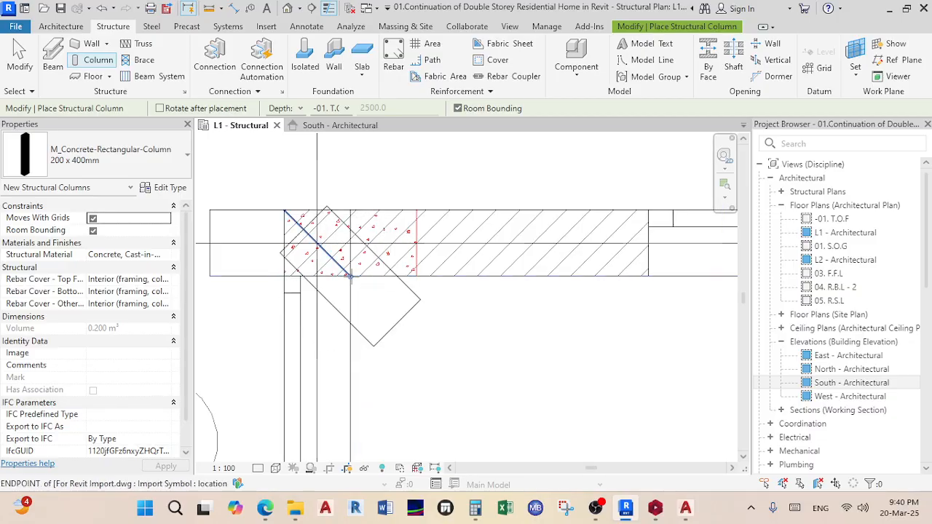
key("space")
key("space")
key("space")
key("space")
key("space")
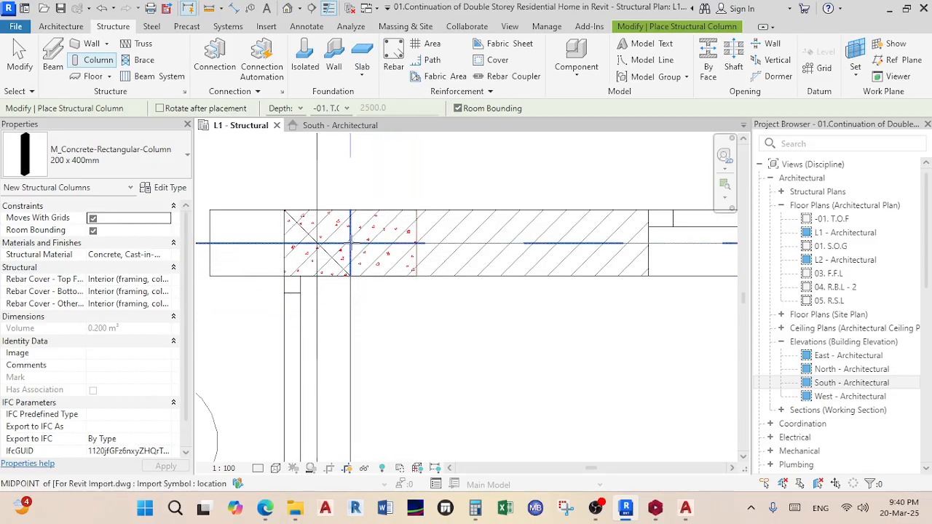
right_click(439, 345)
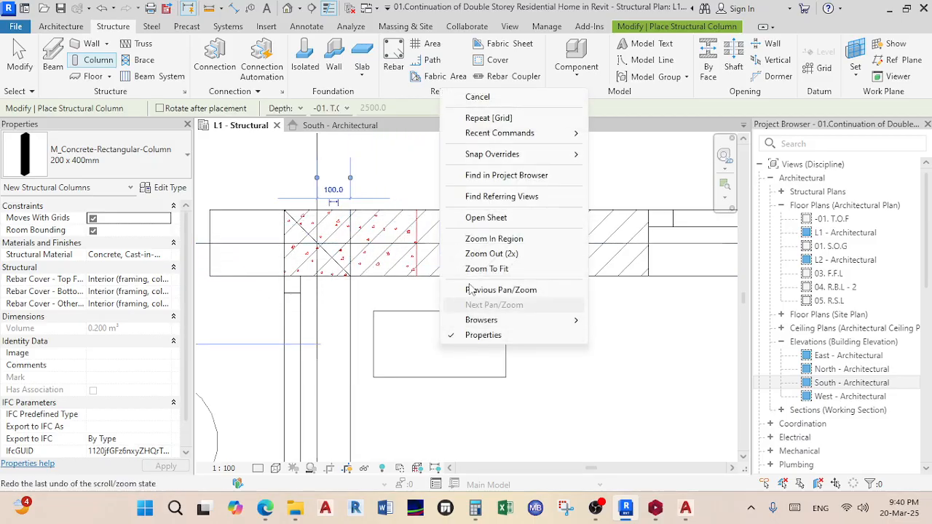
key("Escape")
right_click(491, 351)
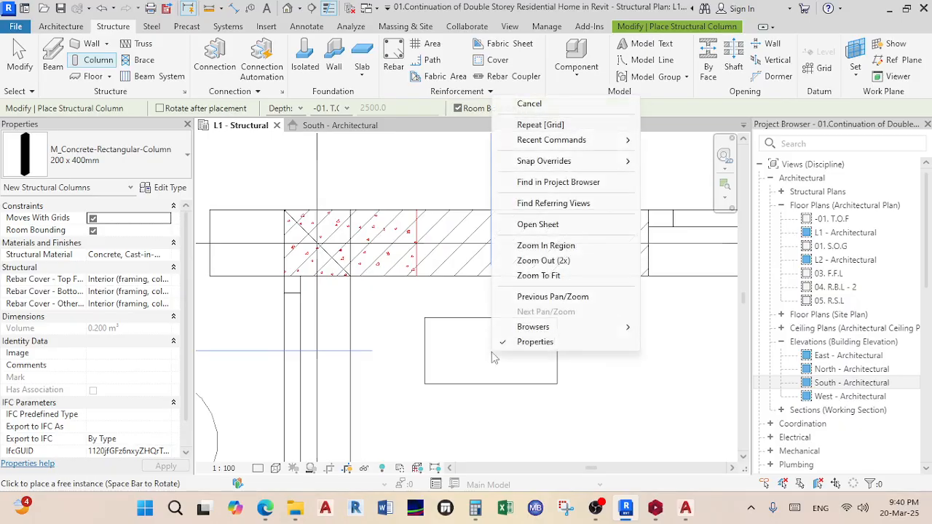
left_click(530, 104)
- Open the default 3D view and examine the placed column at grid A-01 from the left side
scroll(452, 355, "down", 2)
scroll(440, 313, "down", 2)
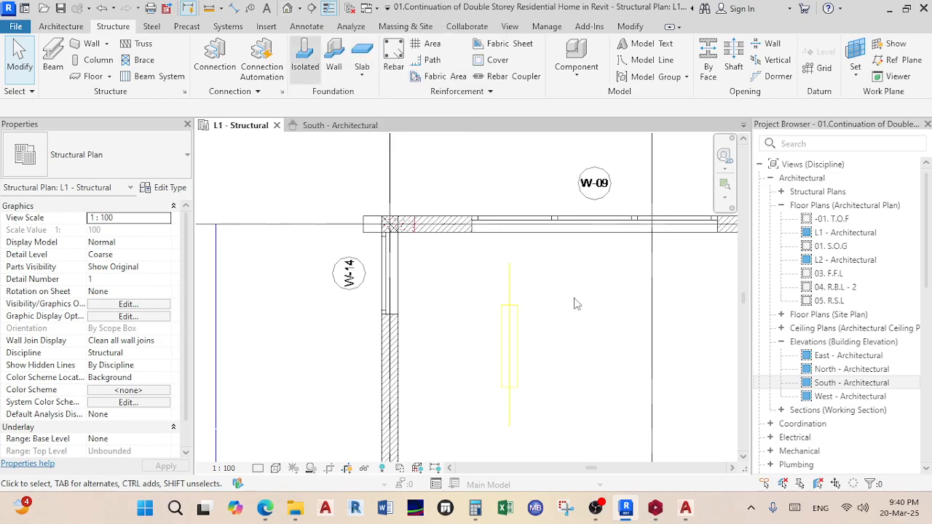
scroll(585, 243, "down", 3)
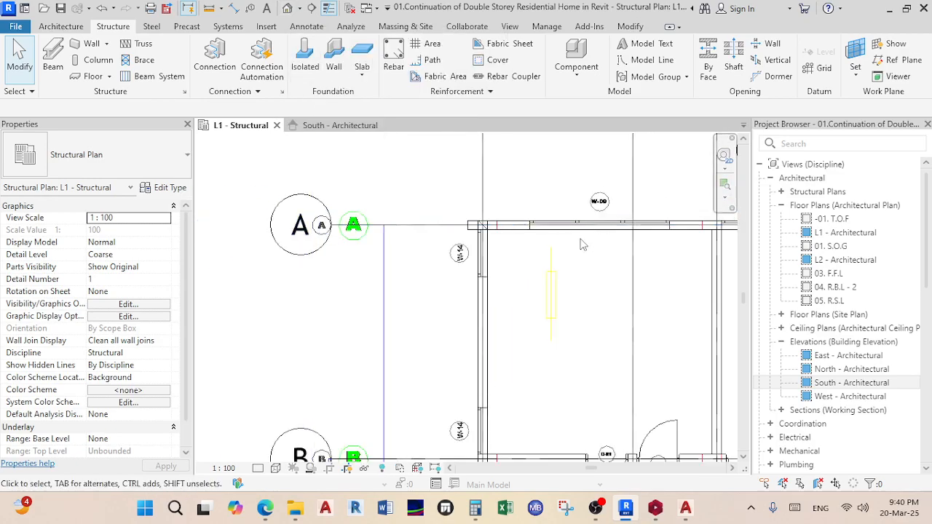
scroll(572, 249, "up", 3)
scroll(572, 250, "down", 3)
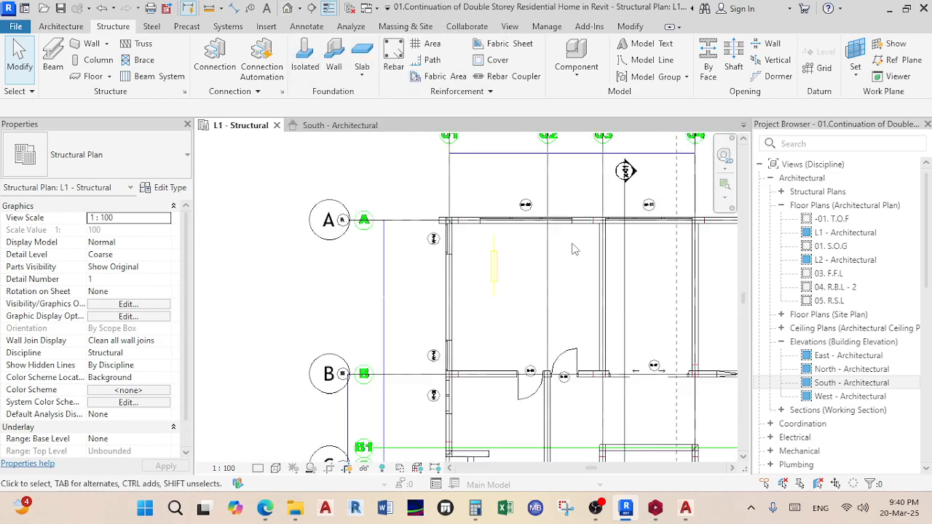
left_click(725, 170)
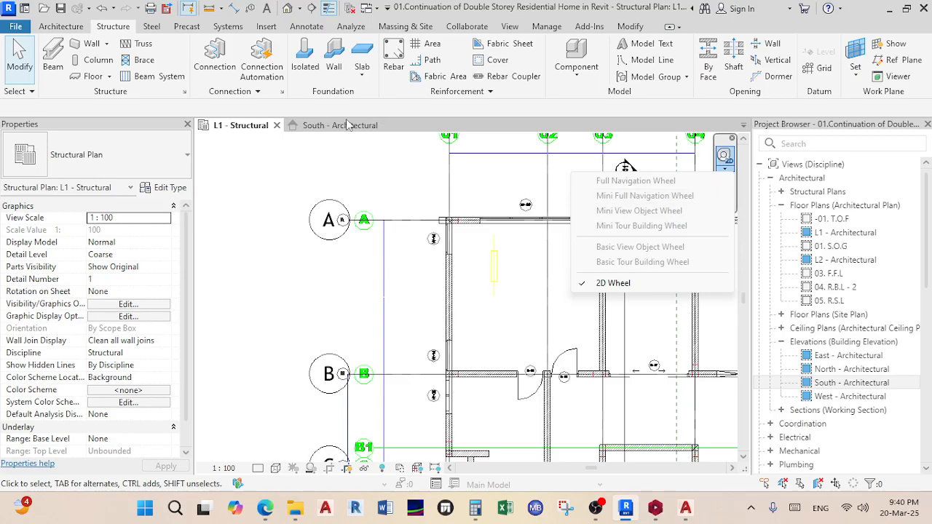
left_click(289, 14)
left_click(288, 8)
scroll(504, 250, "up", 2)
scroll(497, 314, "up", 2)
left_click(497, 315)
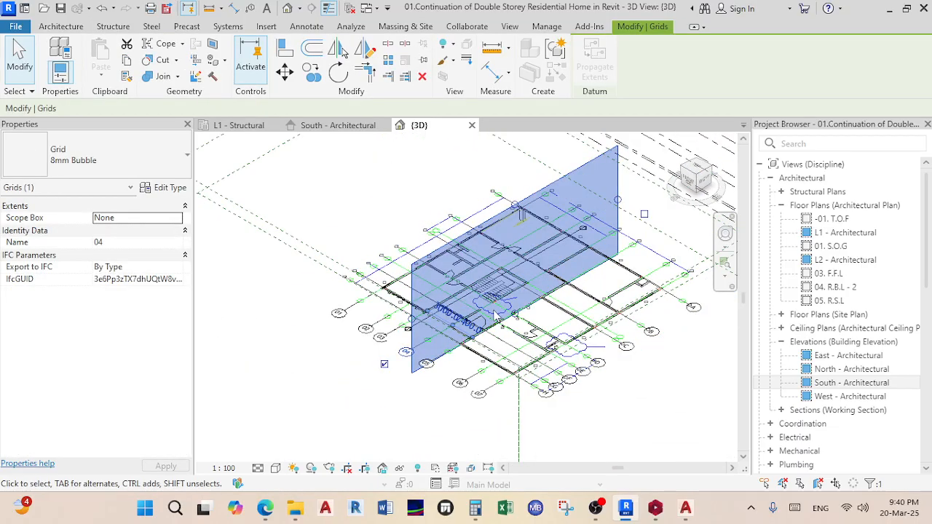
key("Escape")
scroll(451, 305, "down", 3)
scroll(379, 306, "down", 4)
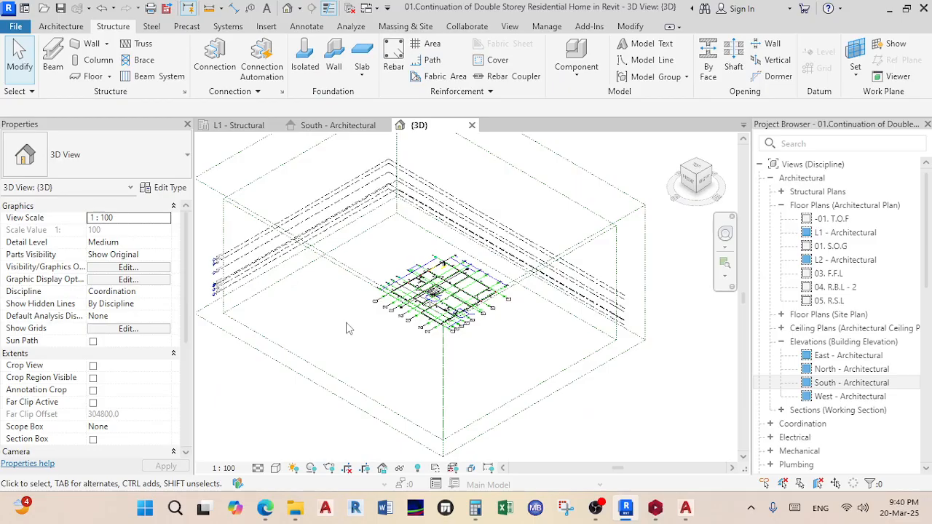
scroll(357, 321, "up", 2)
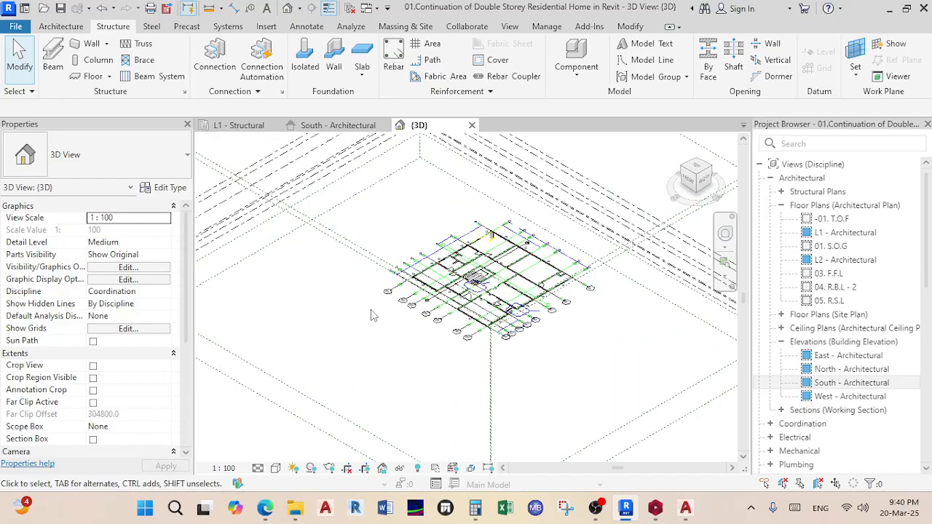
scroll(371, 315, "up", 1)
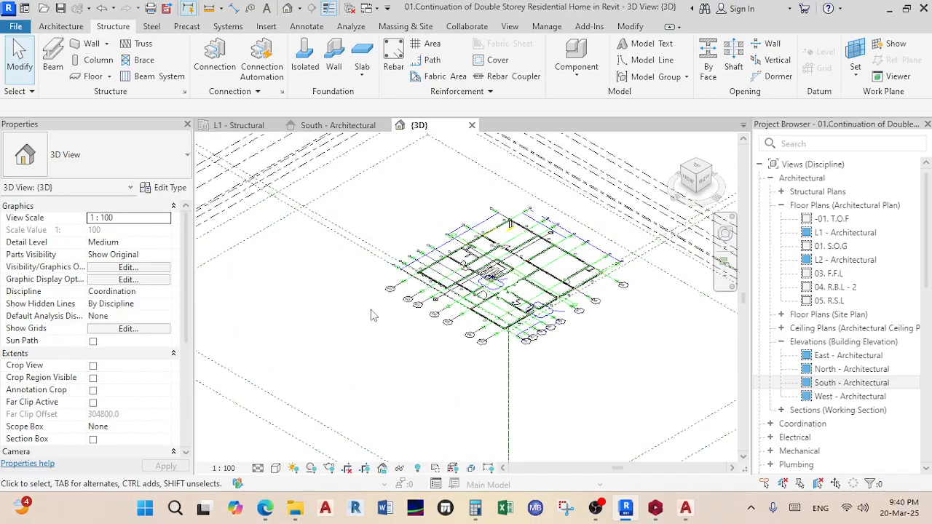
scroll(372, 315, "up", 2)
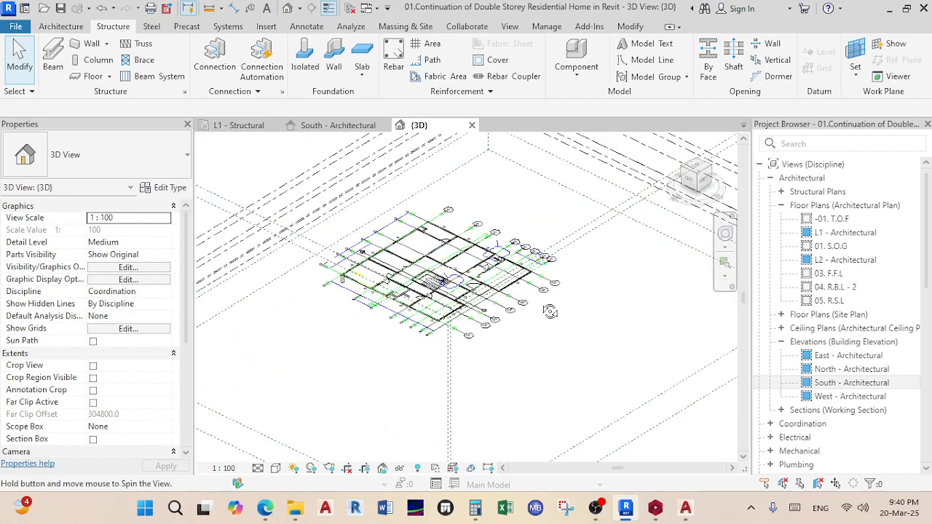
scroll(339, 283, "up", 3)
scroll(338, 283, "up", 5)
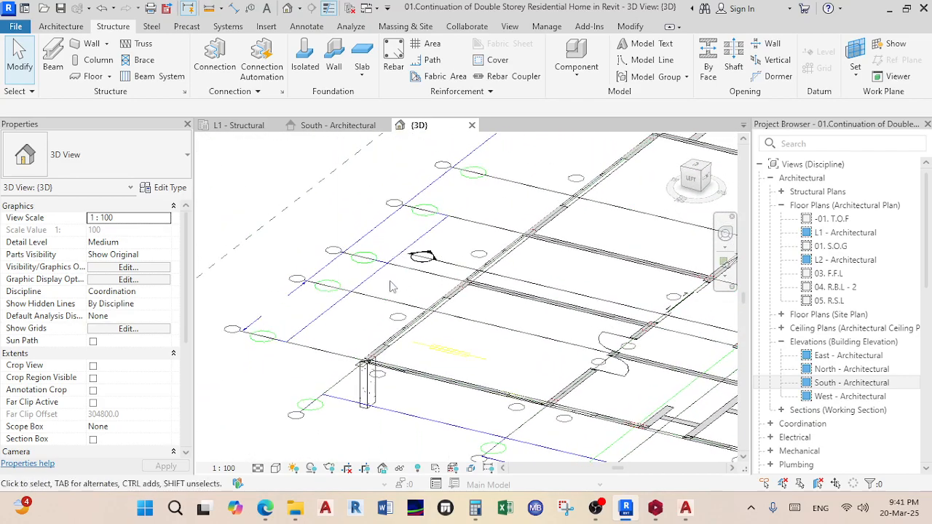
scroll(371, 273, "up", 2)
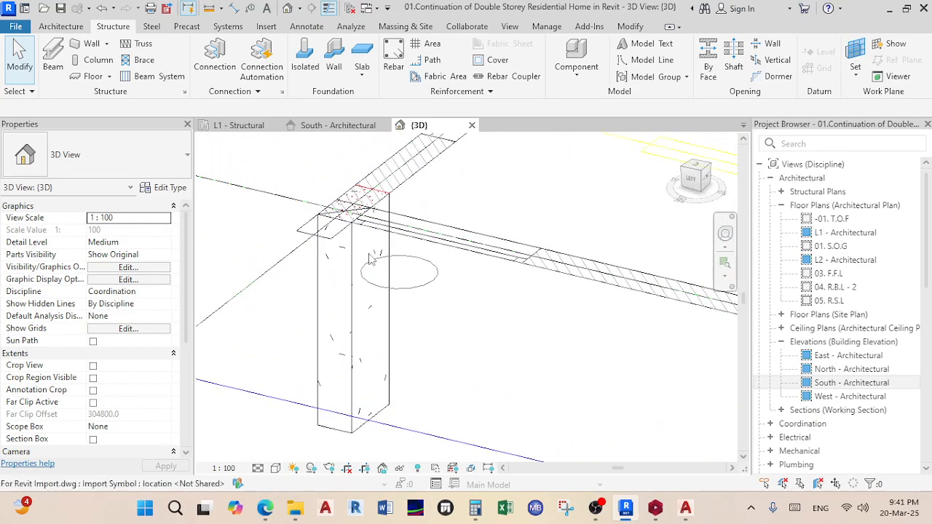
- Set the top level of the column at grid A-01 to 05. R.S.L
left_click(350, 327)
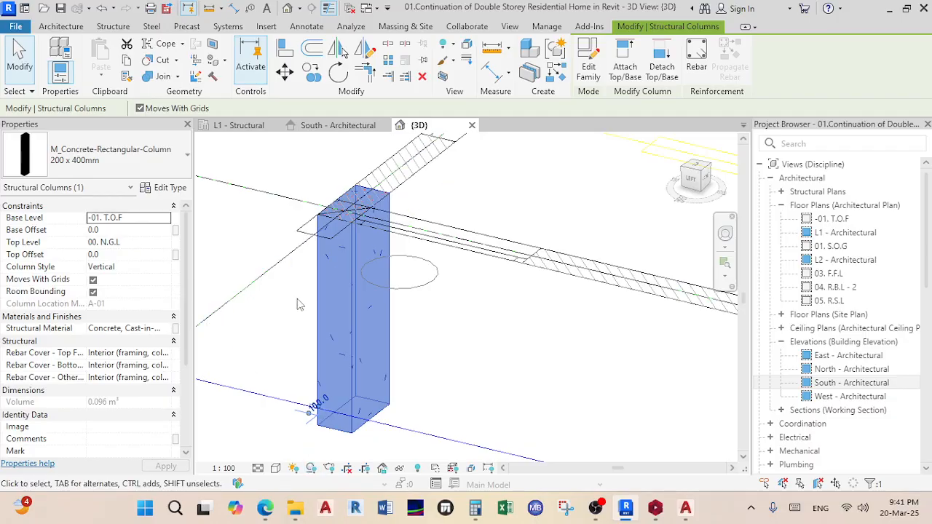
left_click(156, 244)
left_click(165, 245)
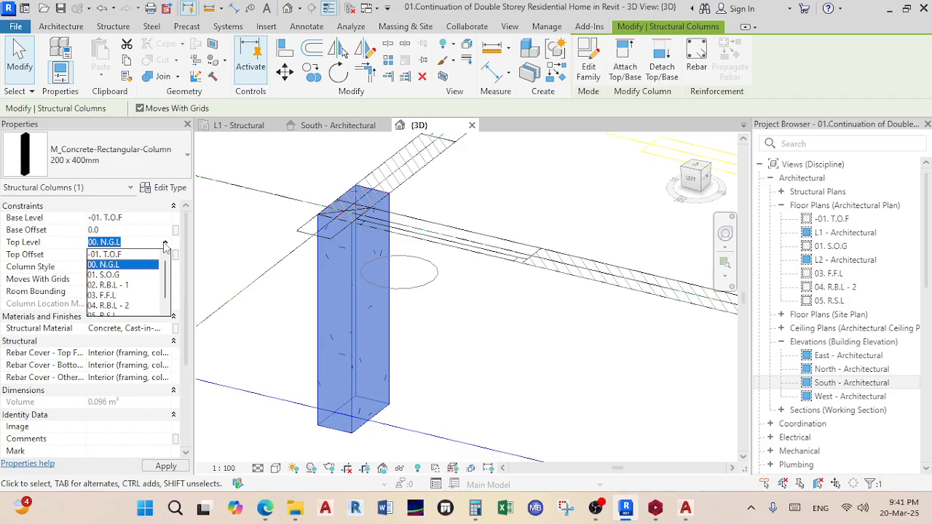
scroll(182, 240, "down", 1)
scroll(126, 302, "down", 1)
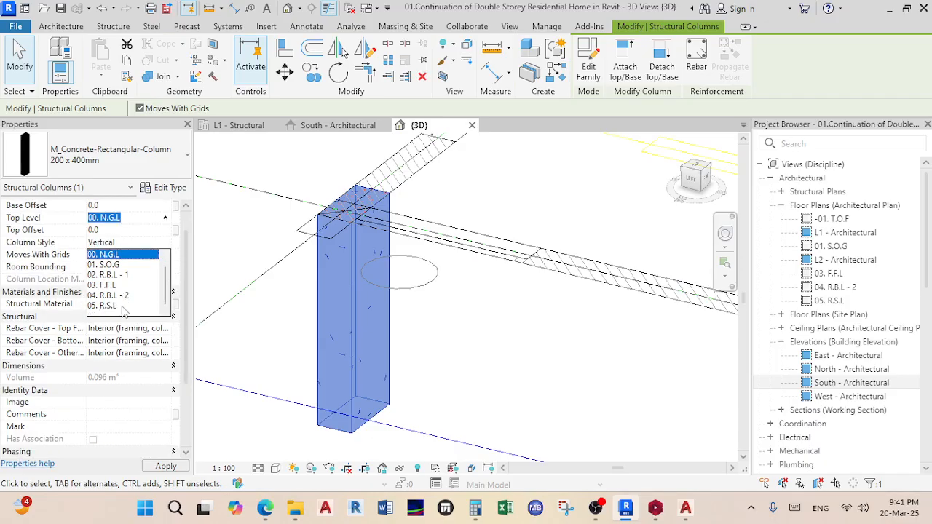
left_click(109, 306)
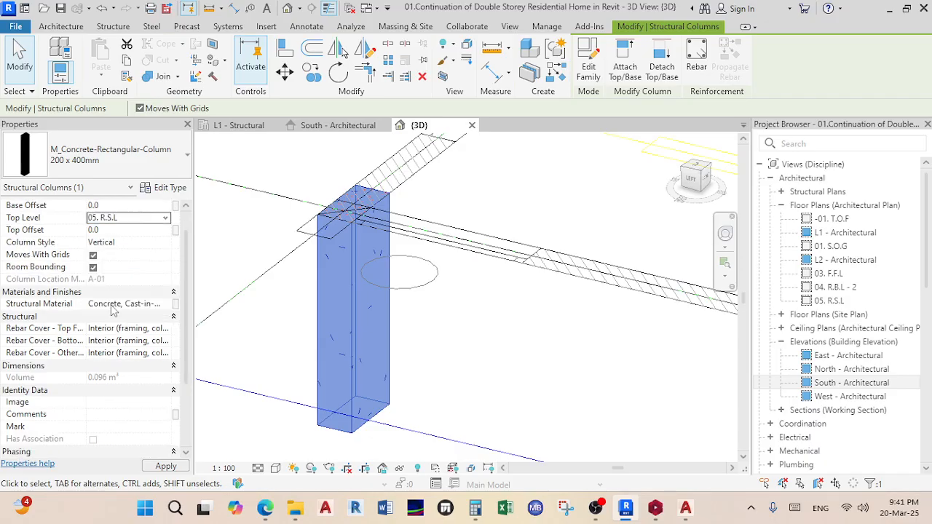
scroll(515, 353, "down", 3)
scroll(514, 358, "down", 4)
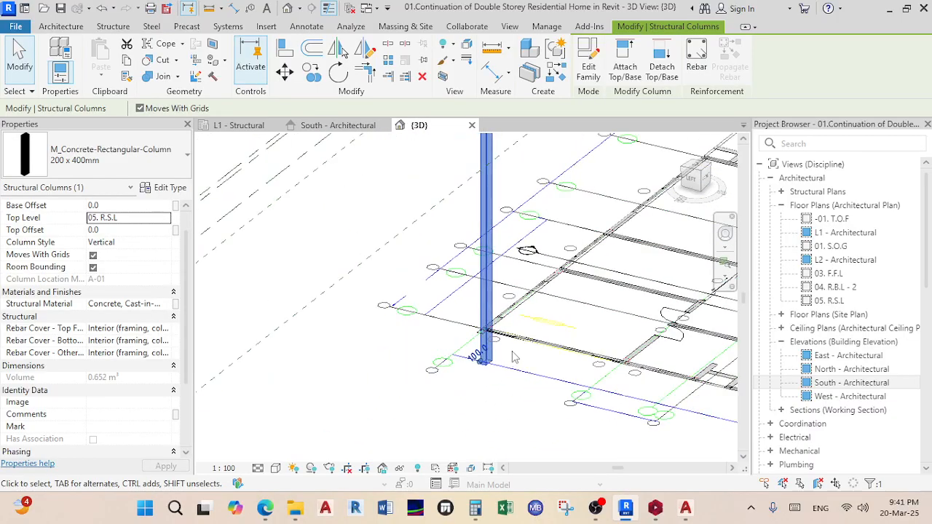
scroll(491, 287, "up", 2)
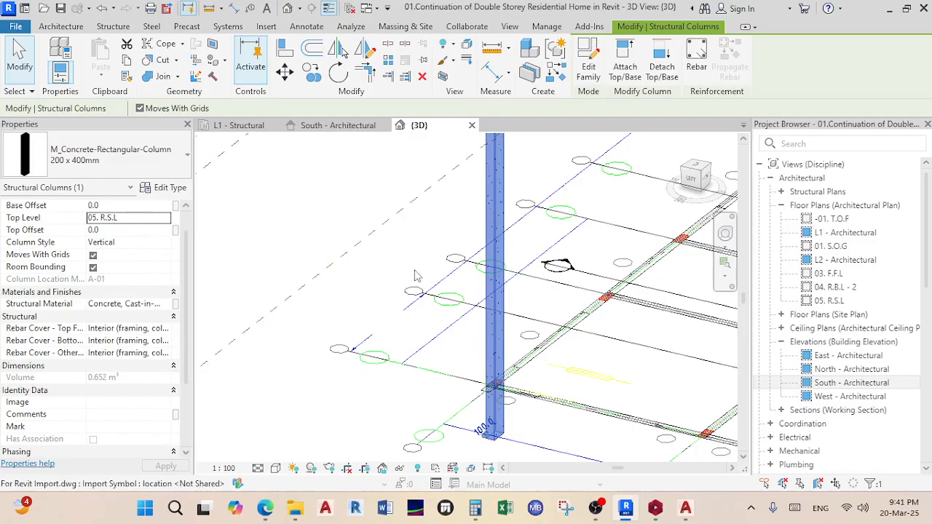
- Return to the L1 - Structural plan and check the column at grid A-01
left_click(253, 127)
scroll(430, 233, "up", 5)
scroll(417, 251, "down", 8)
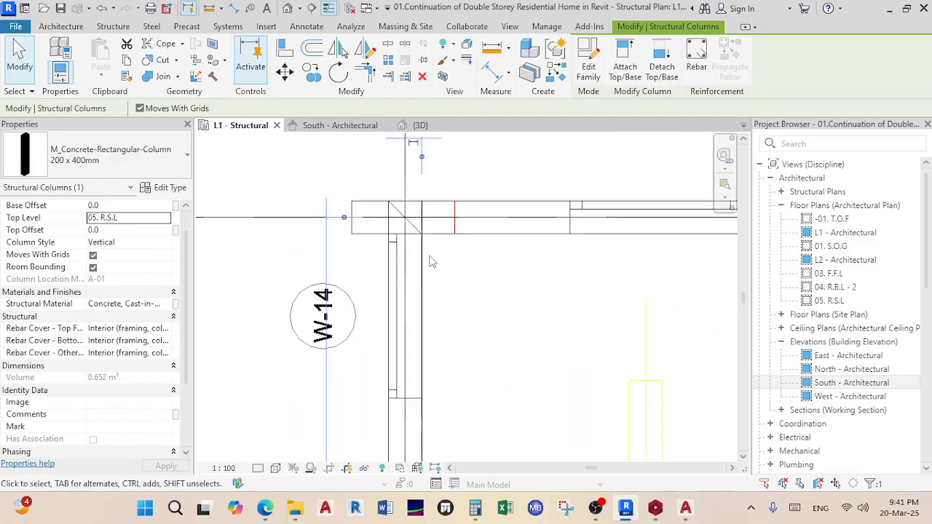
scroll(446, 310, "up", 5)
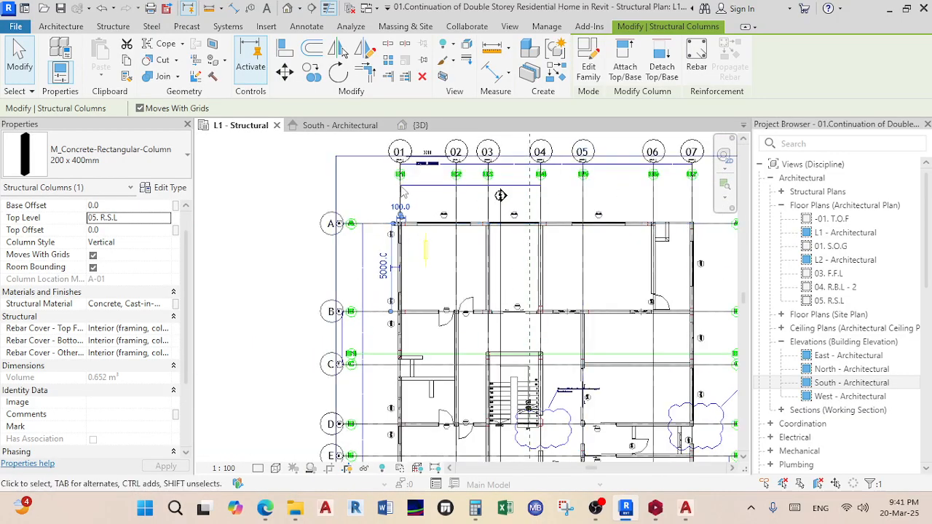
left_click(113, 26)
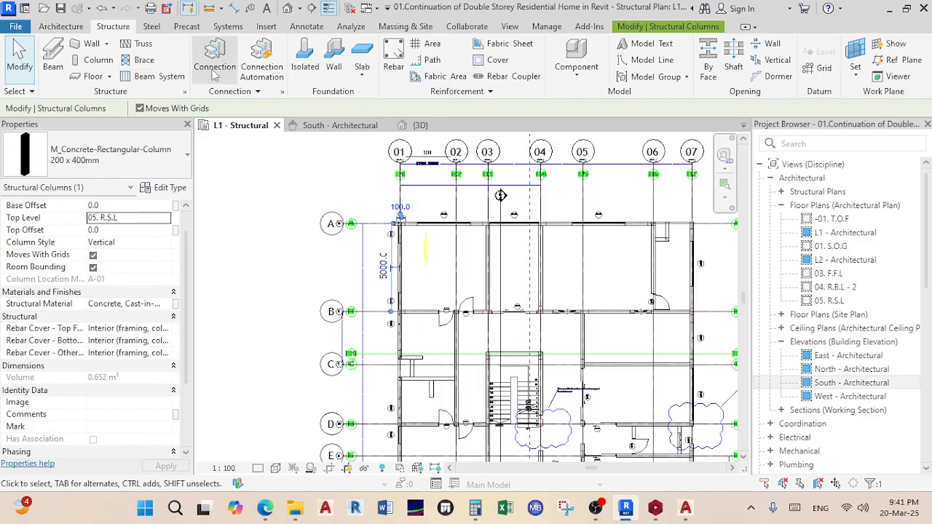
left_click(96, 64)
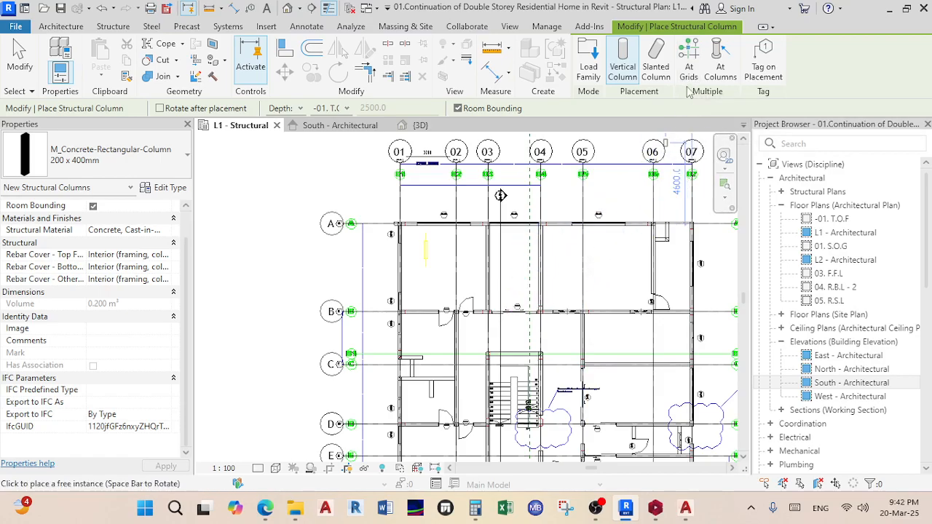
middle_click_drag(502, 275, 481, 236)
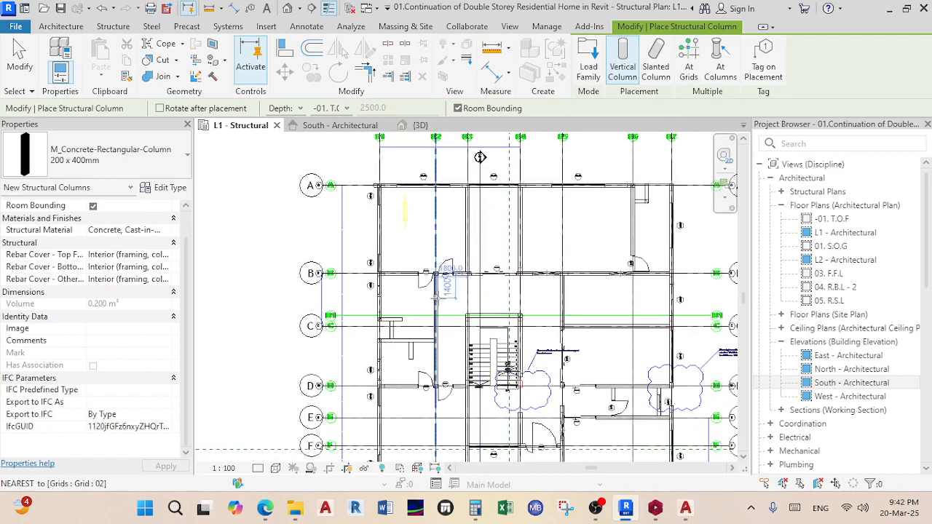
scroll(428, 266, "up", 2)
scroll(441, 260, "down", 3)
middle_click_drag(443, 296, 429, 398)
scroll(428, 398, "up", 1)
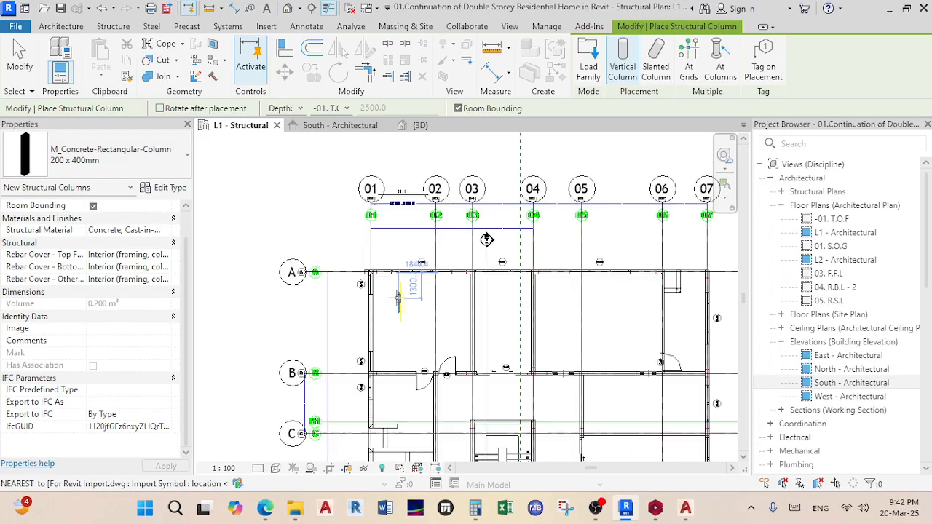
scroll(397, 297, "up", 3)
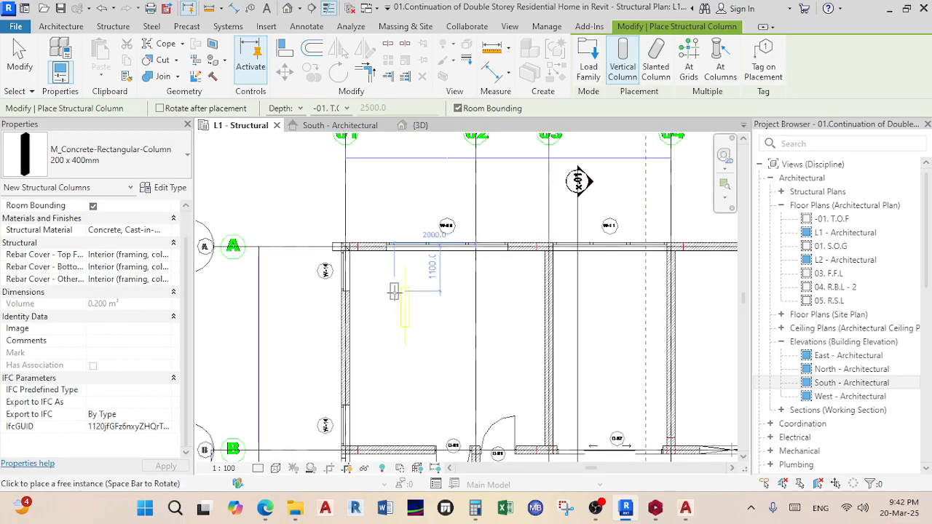
key("Escape")
key("Escape")
- Copy the 200 x 400 mm concrete column at grid A-01 from its lower-left corner to the drawn column outline at grid A-03
scroll(350, 247, "up", 2)
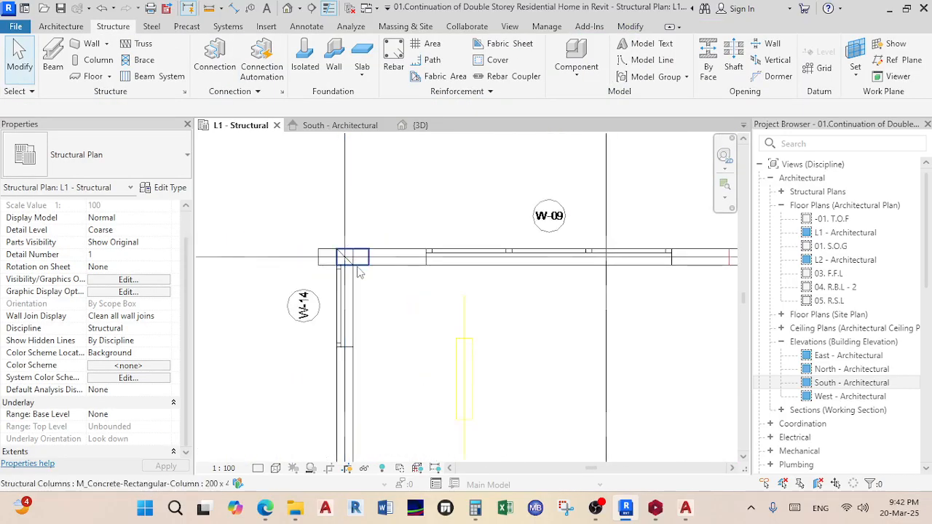
scroll(358, 272, "up", 2)
left_click(377, 255)
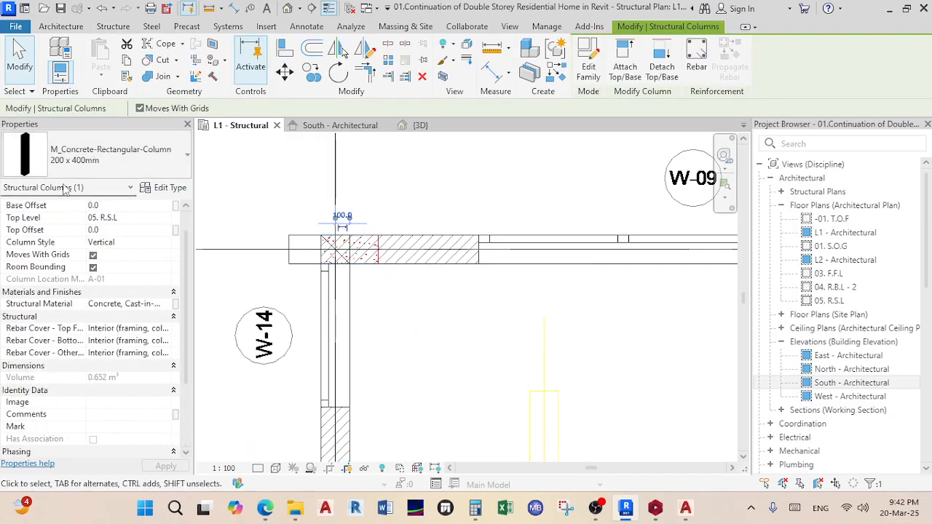
left_click(312, 76)
scroll(357, 273, "up", 2)
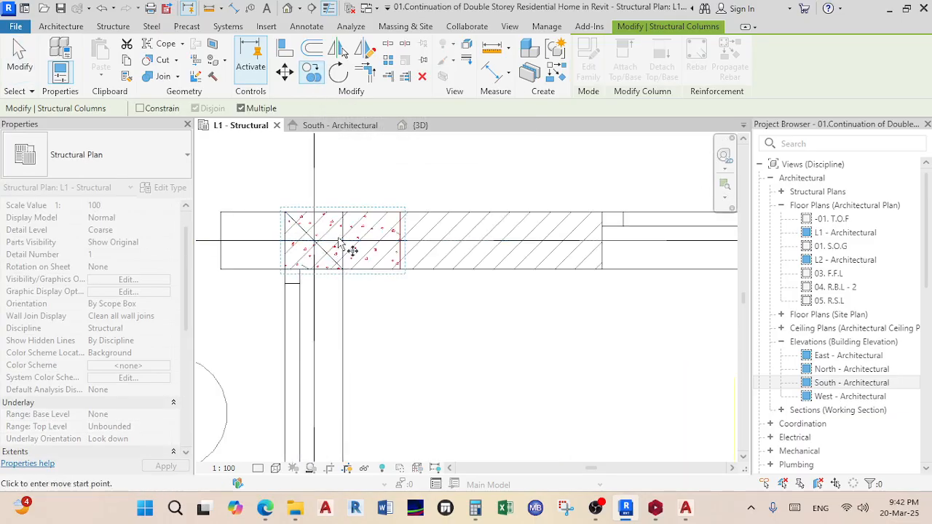
scroll(290, 285, "up", 2)
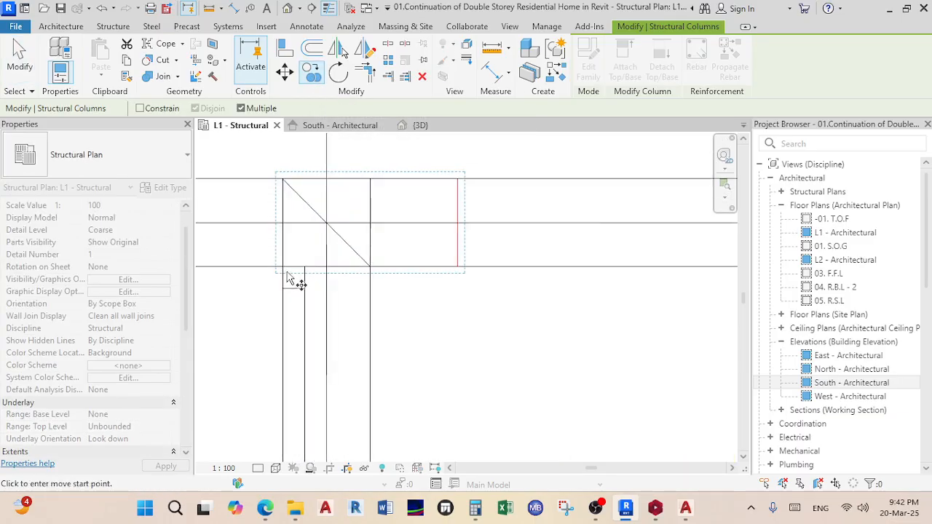
left_click(283, 266)
scroll(440, 379, "down", 3)
middle_click_drag(441, 379, 355, 333)
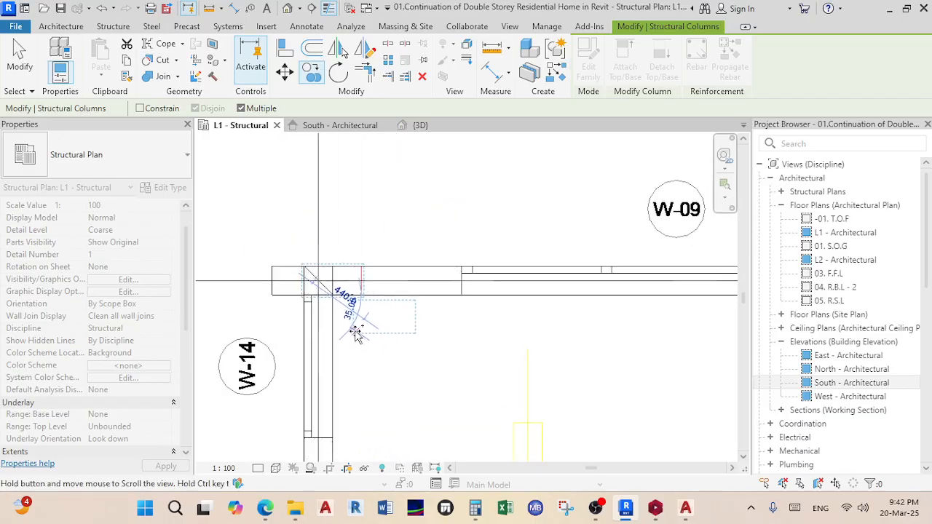
scroll(458, 340, "down", 3)
middle_click_drag(477, 359, 425, 348)
middle_click_drag(571, 373, 432, 369)
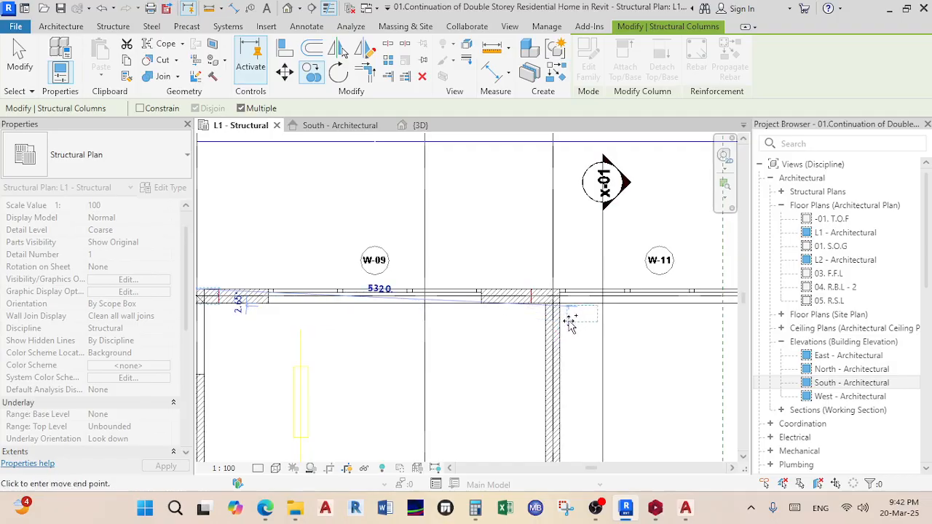
scroll(568, 325, "up", 3)
scroll(521, 298, "up", 3)
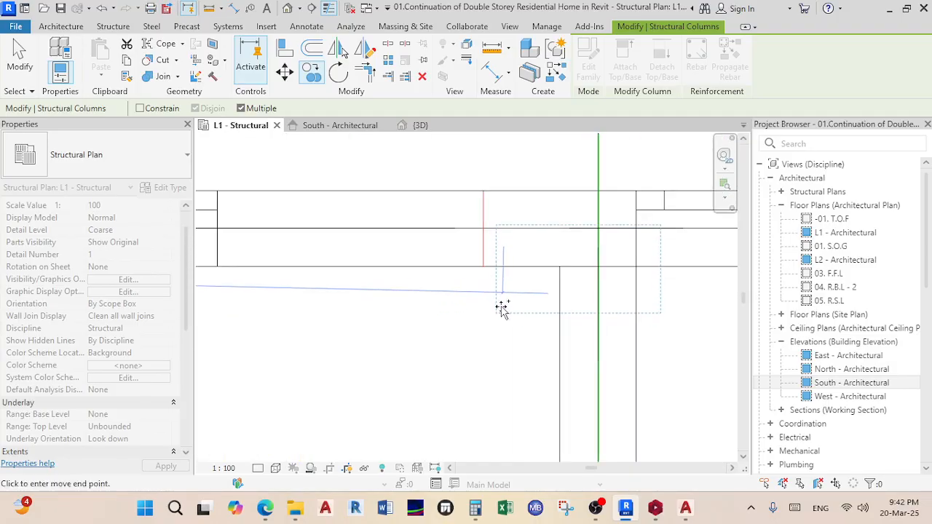
scroll(480, 273, "up", 2)
scroll(481, 276, "down", 2)
middle_click_drag(482, 275, 435, 311)
scroll(438, 312, "up", 3)
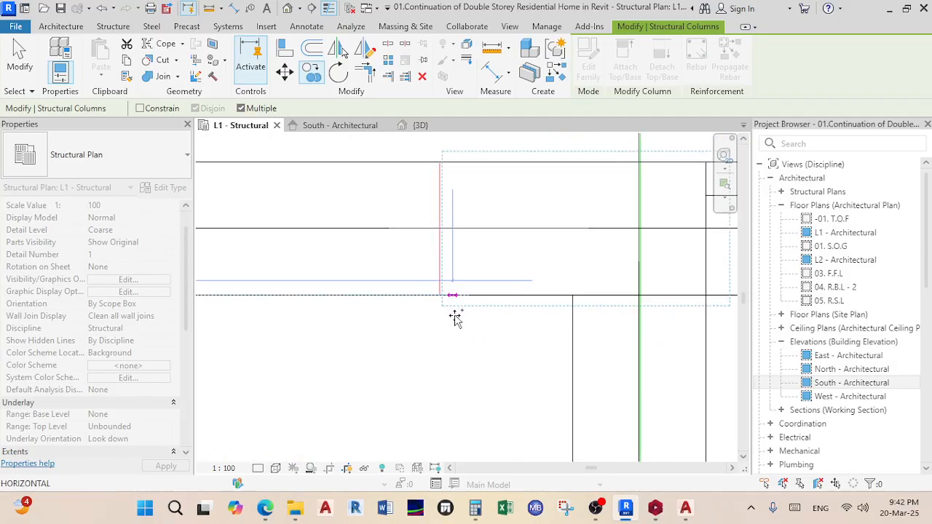
scroll(442, 294, "up", 2)
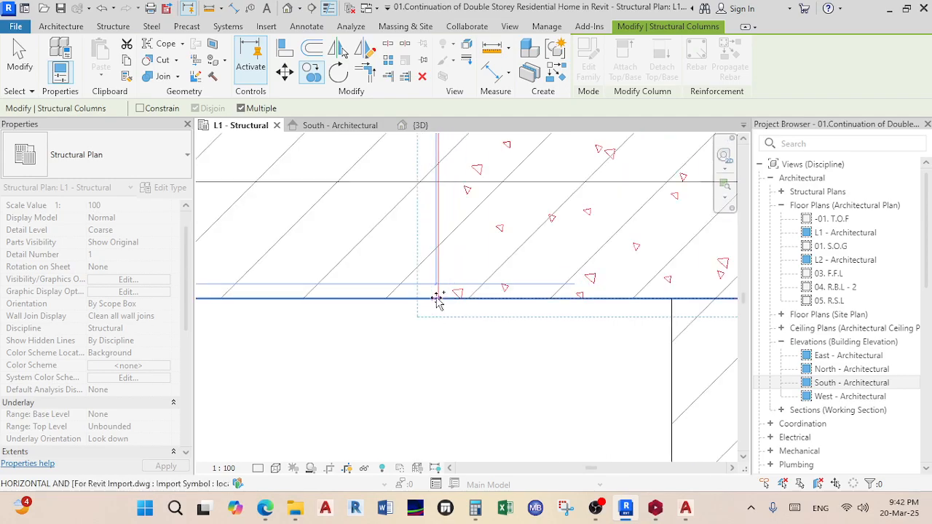
scroll(439, 297, "up", 3)
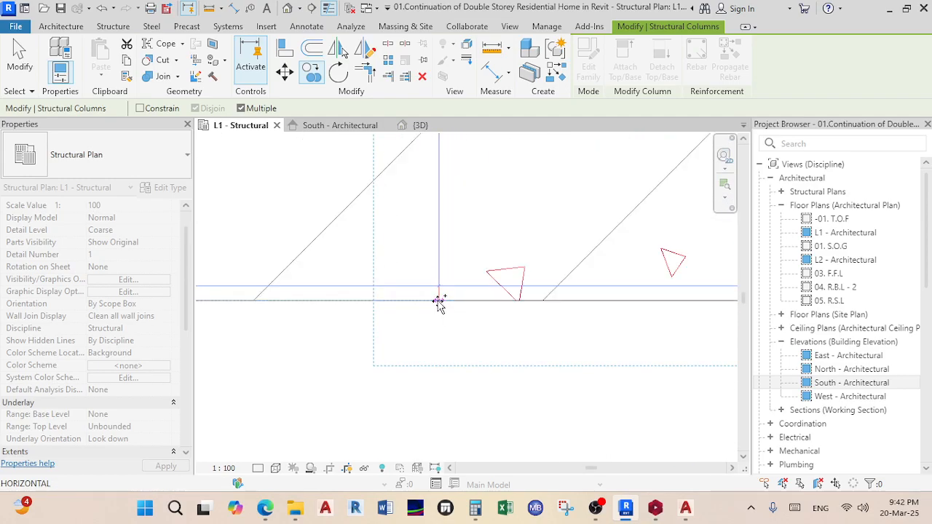
- Place another copy of the column at grid A-04, aligned with the drawn column outline at the wall junction
scroll(439, 298, "down", 4)
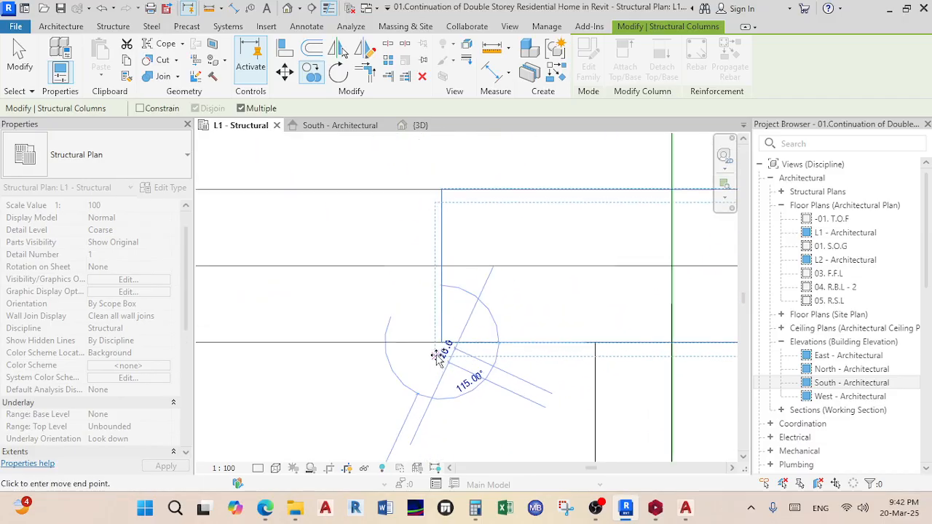
scroll(400, 394, "down", 4)
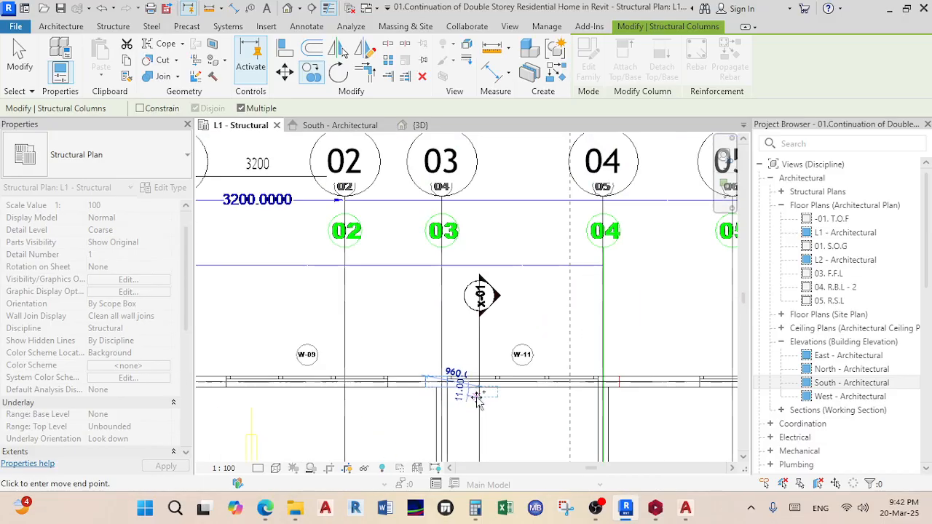
scroll(573, 326, "up", 3)
scroll(572, 326, "up", 5)
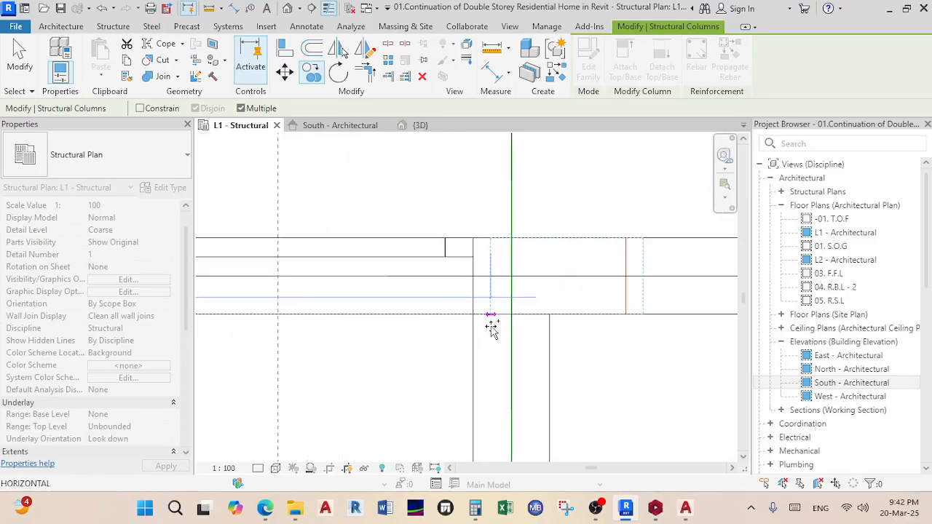
- Place a further column copy on the drawn column outline at grid A-06, matching its lower-left corner
scroll(437, 370, "down", 5)
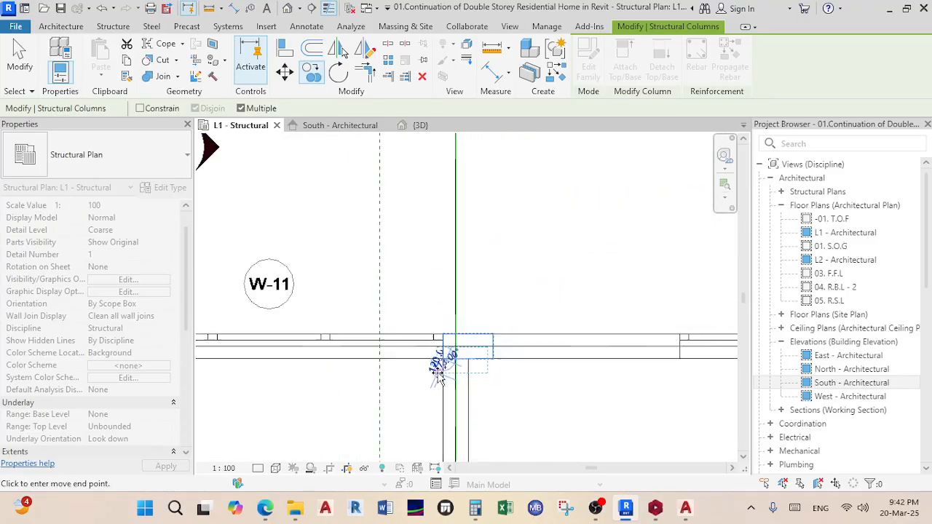
middle_click_drag(437, 370, 293, 291)
scroll(475, 343, "down", 3)
middle_click_drag(558, 352, 491, 349)
scroll(605, 309, "up", 5)
scroll(583, 306, "up", 6)
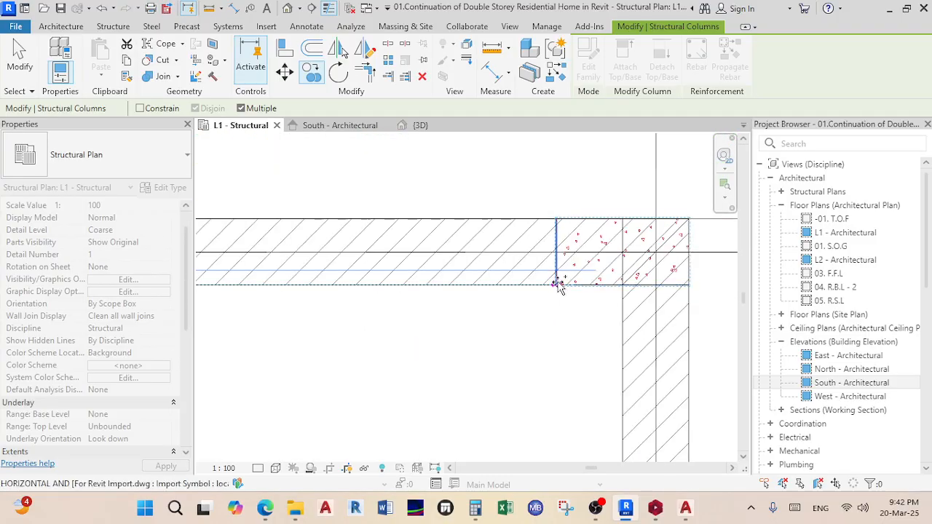
left_click(560, 288)
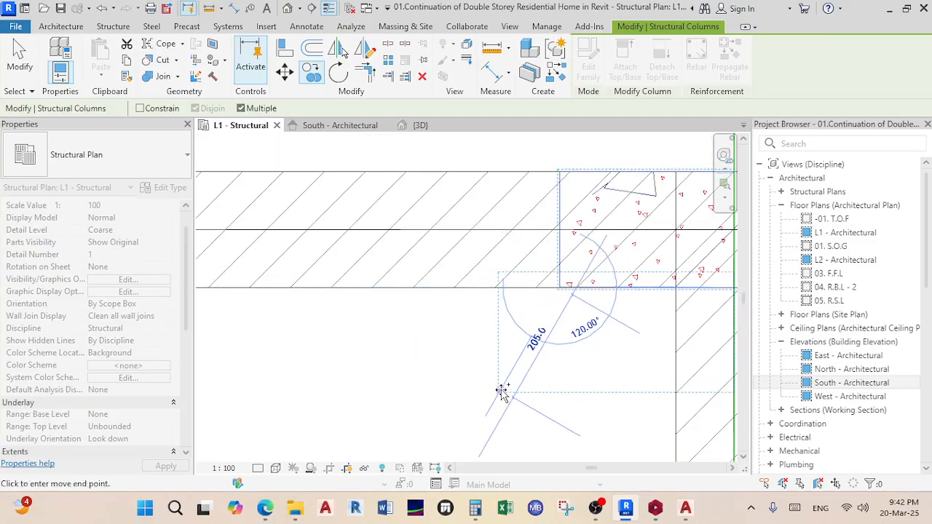
- Place a loose column copy beside the drawn column outline at grid A-07 and finish copying
scroll(504, 391, "down", 5)
middle_click_drag(503, 391, 318, 256)
scroll(316, 256, "down", 3)
scroll(549, 254, "up", 4)
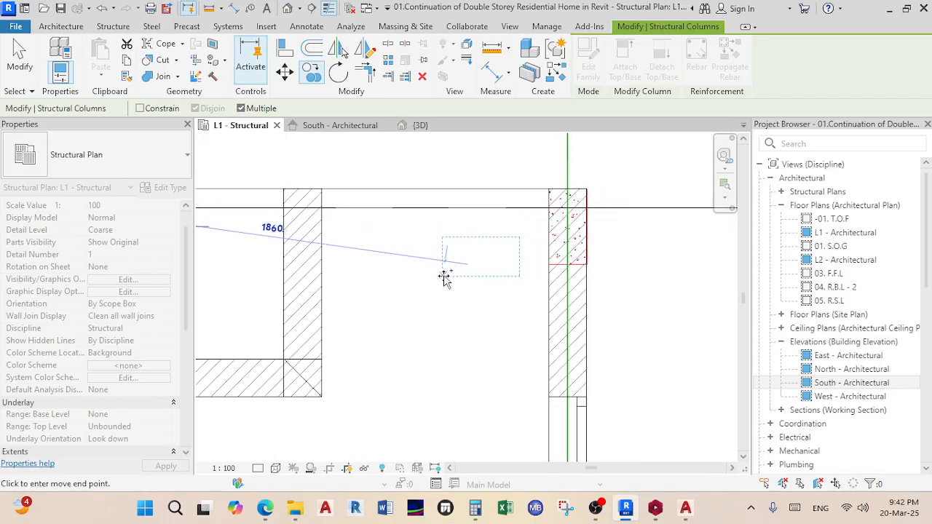
left_click(445, 280)
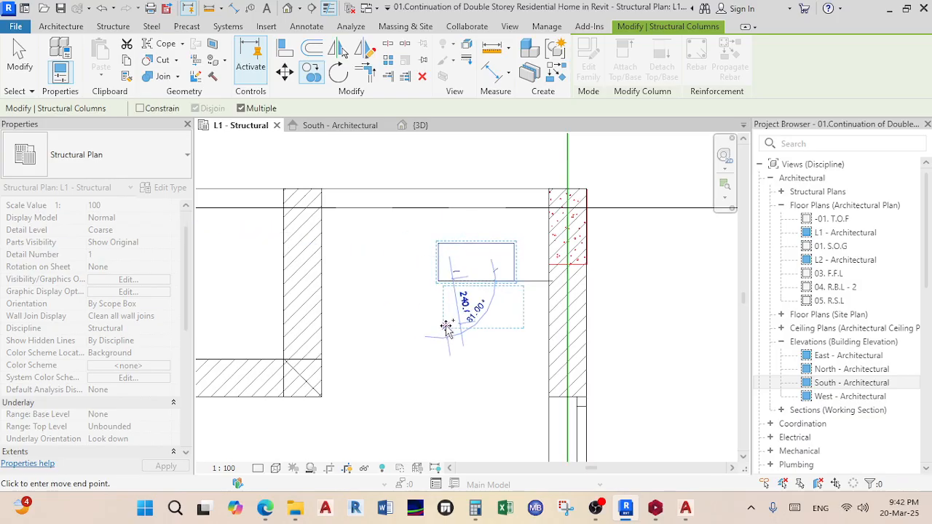
key("Escape")
key("Escape")
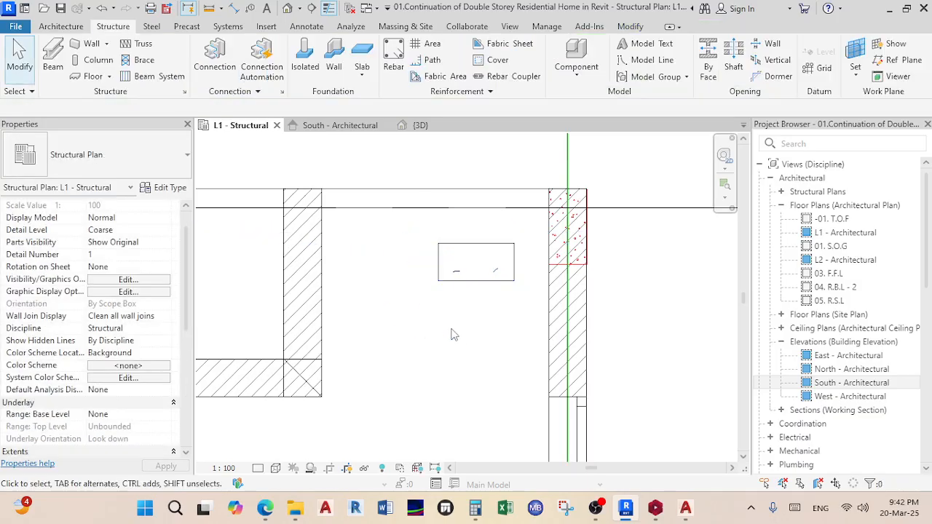
- Rotate the loose column upright and move it by its upper-right corner onto the drawn column outline at grid A-07
left_click(466, 280)
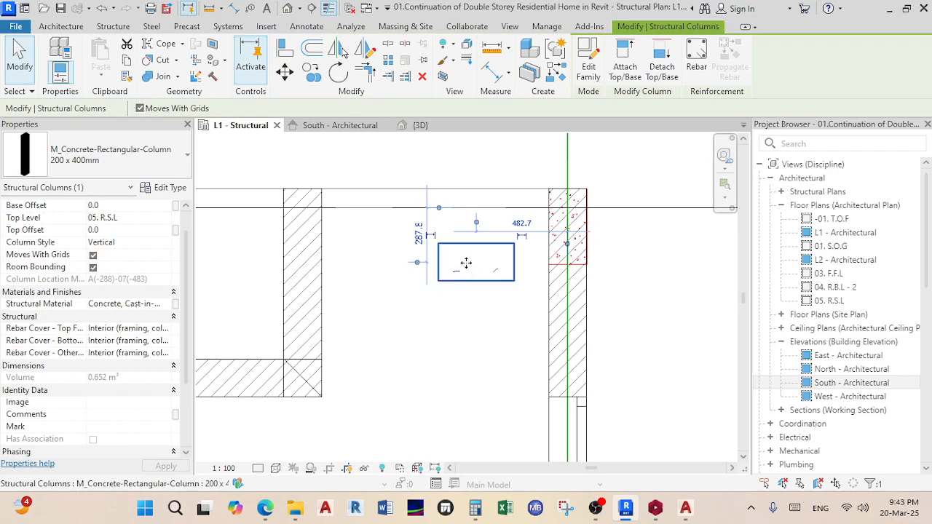
key("space")
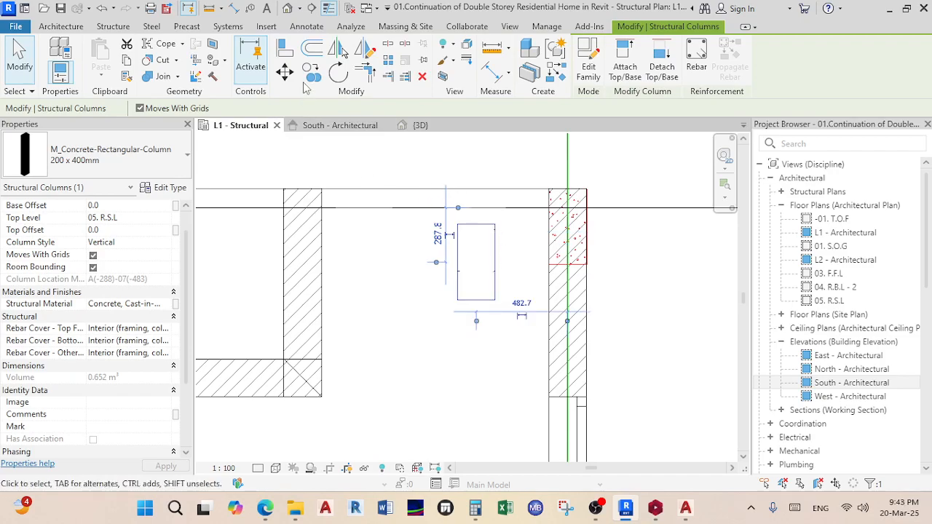
left_click(286, 72)
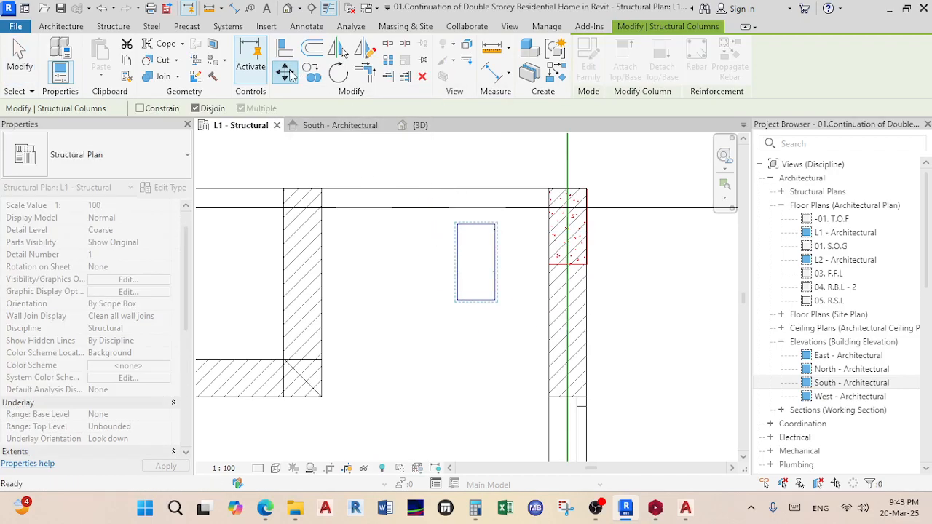
left_click(495, 227)
scroll(572, 190, "up", 3)
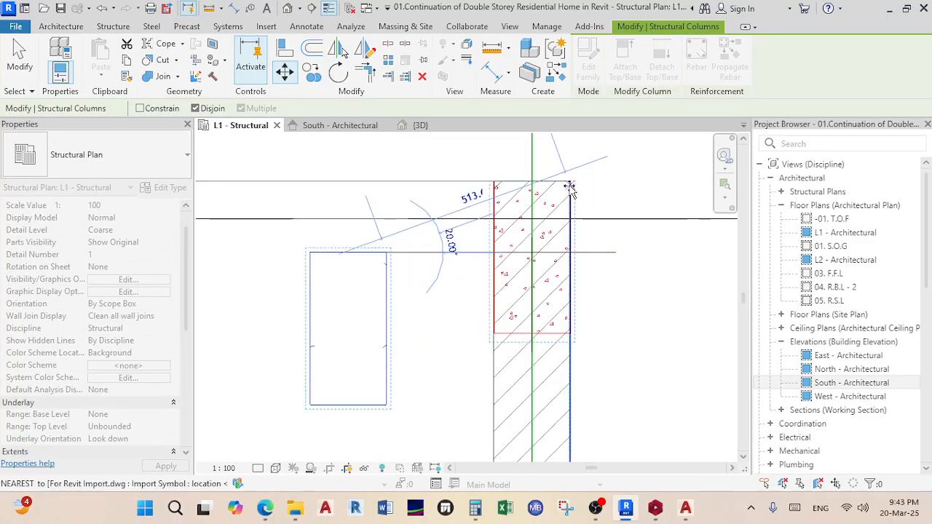
scroll(570, 185, "up", 3)
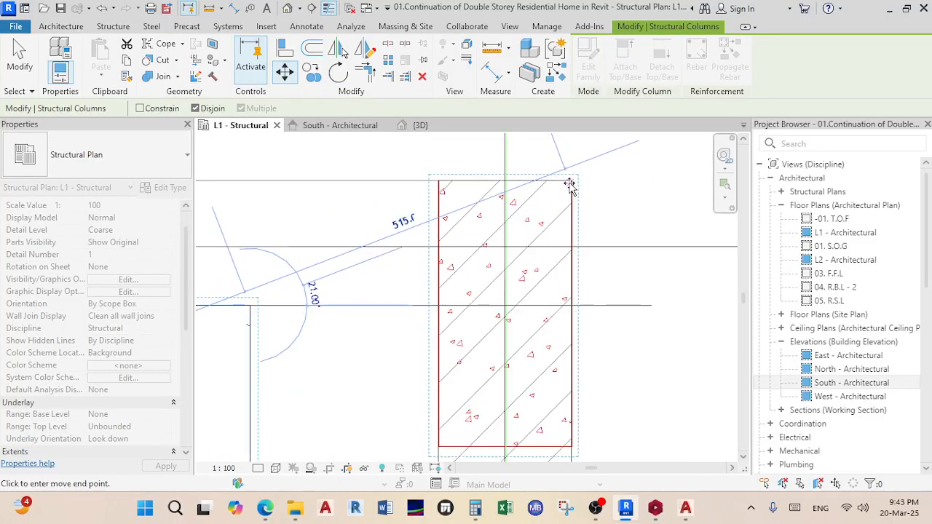
left_click(570, 182)
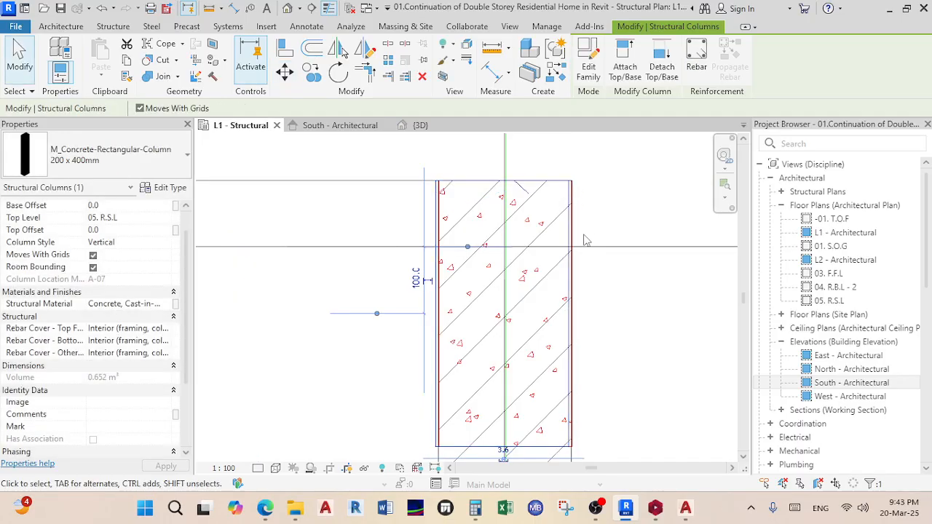
- Move the A-07 column again so its upper-right corner meets the corner of the drawn outline
scroll(569, 193, "up", 3)
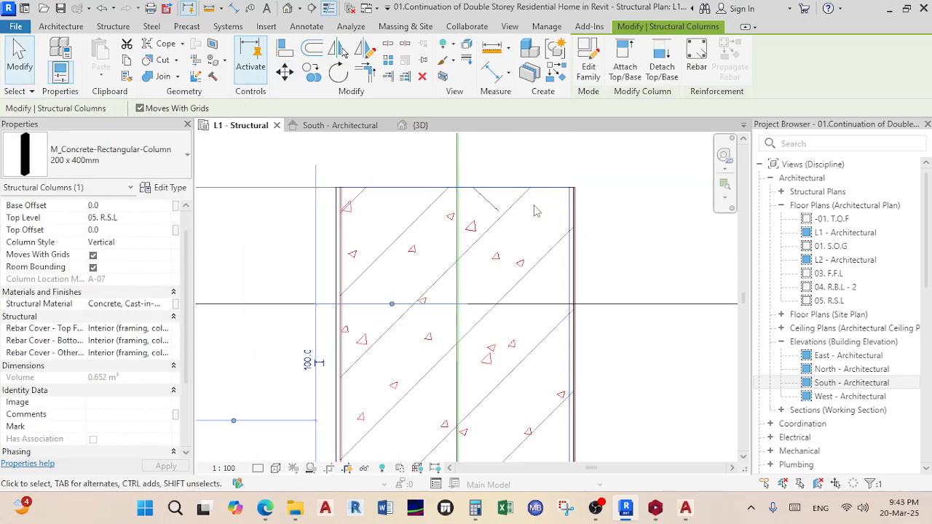
left_click(286, 75)
scroll(583, 200, "up", 3)
left_click(567, 178)
scroll(578, 178, "up", 1)
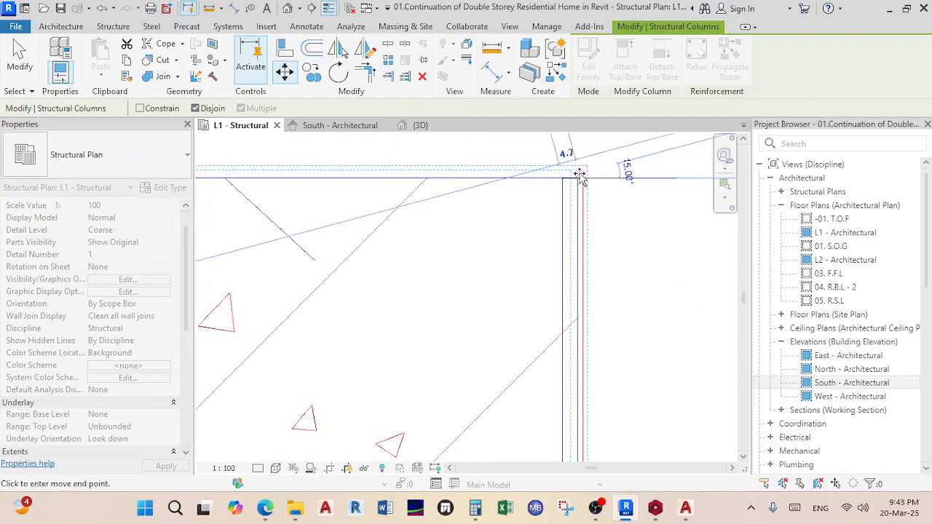
left_click(582, 179)
- Examine the A-07 column's edges and lower corner against the drawn column outline and wall
scroll(592, 219, "down", 2)
middle_click_drag(588, 228, 560, 218)
scroll(406, 208, "up", 1)
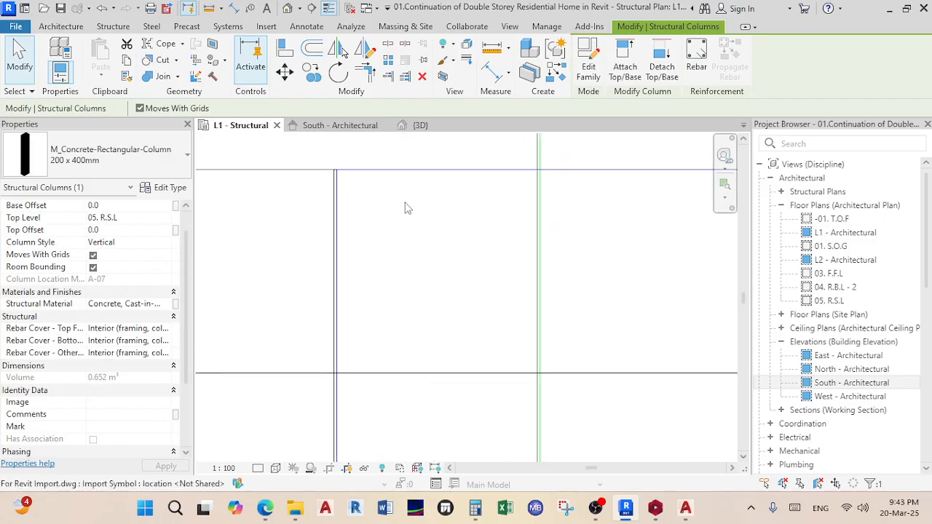
scroll(360, 191, "down", 3)
middle_click_drag(472, 222, 528, 192)
scroll(528, 193, "down", 3)
middle_click_drag(511, 406, 516, 296)
scroll(514, 285, "up", 3)
scroll(658, 230, "up", 2)
middle_click_drag(699, 245, 574, 251)
scroll(574, 252, "up", 1)
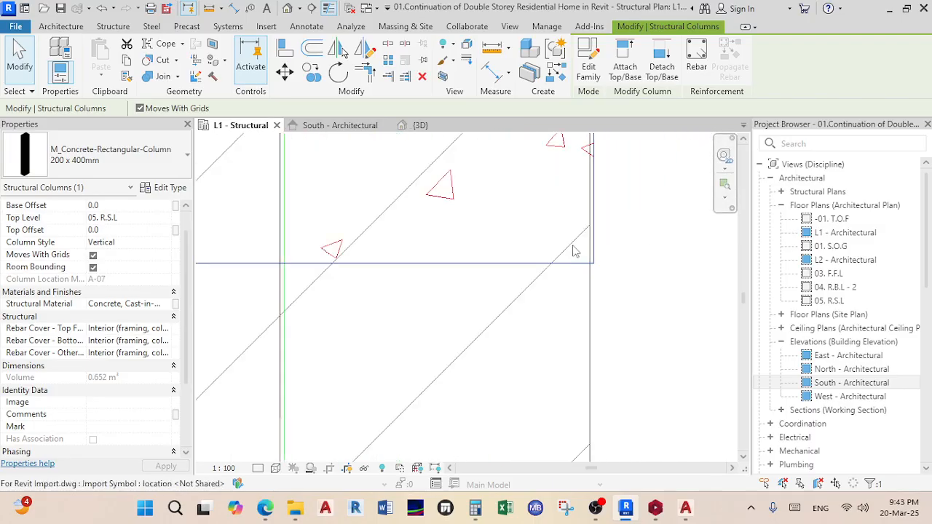
- Move the A-07 column by its lower-right corner so its right edge lines up with the wall's outer edge
scroll(594, 252, "up", 2)
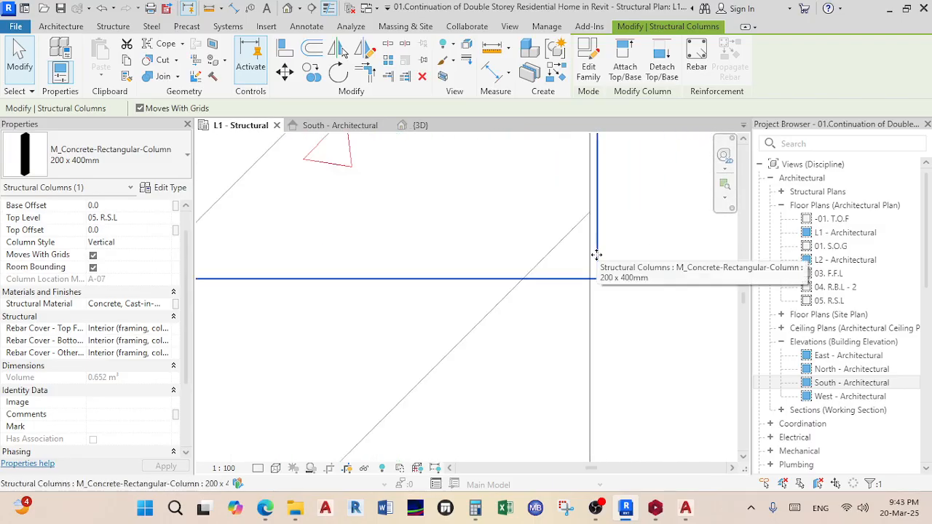
left_click(285, 73)
left_click(590, 267)
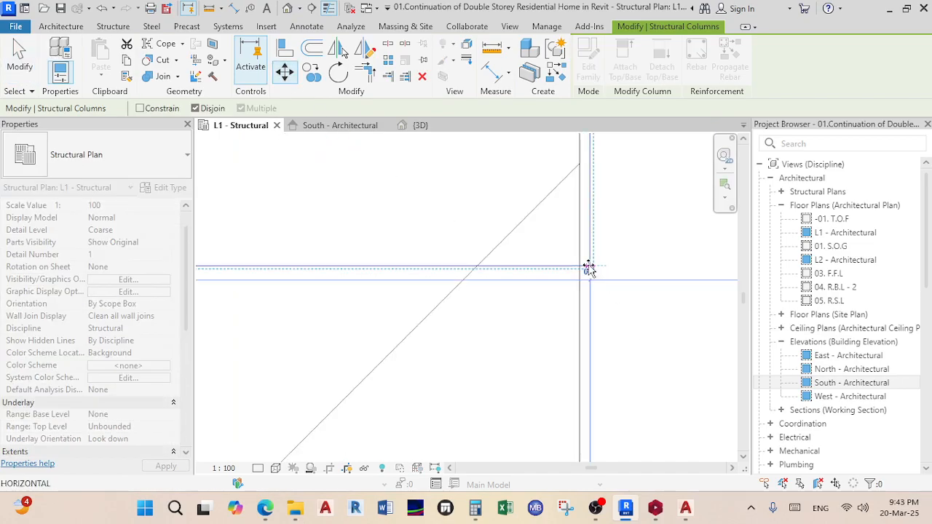
left_click(583, 267)
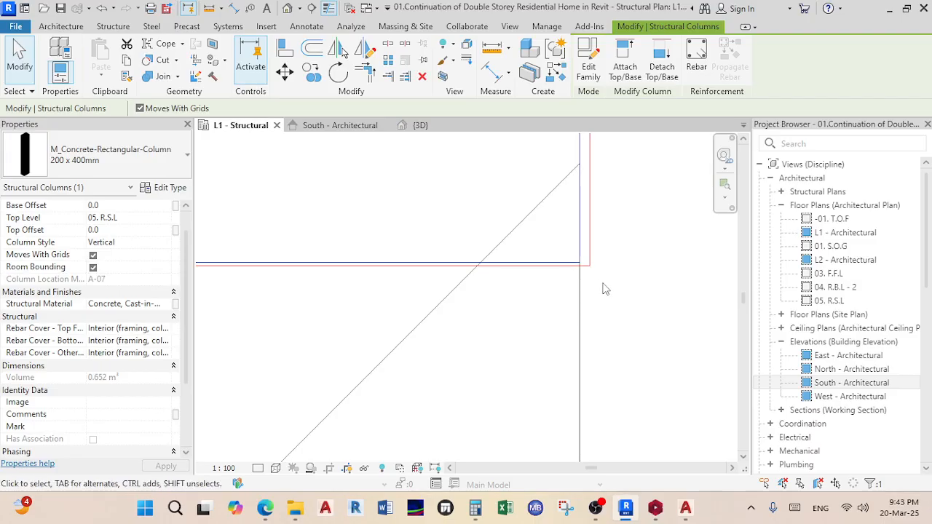
scroll(596, 251, "up", 2)
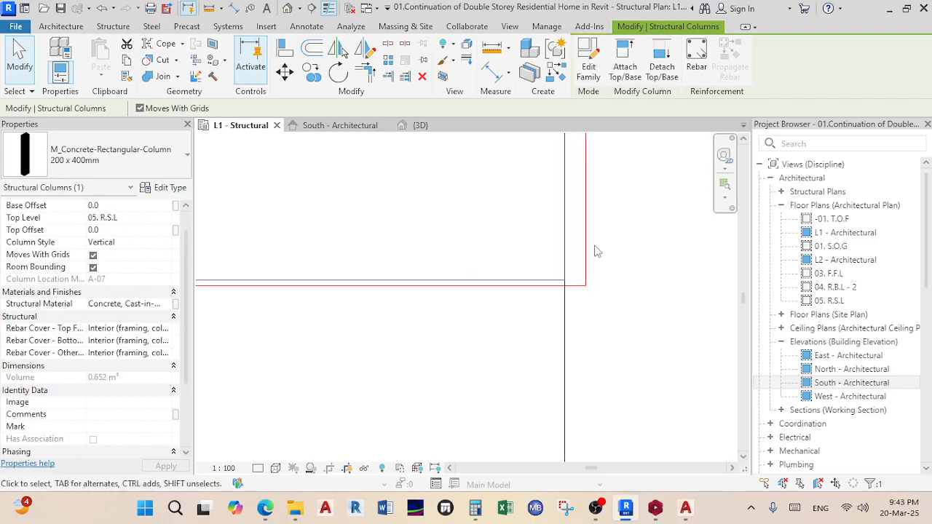
scroll(576, 274, "down", 5)
scroll(418, 301, "up", 3)
scroll(350, 338, "down", 3)
scroll(325, 294, "up", 5)
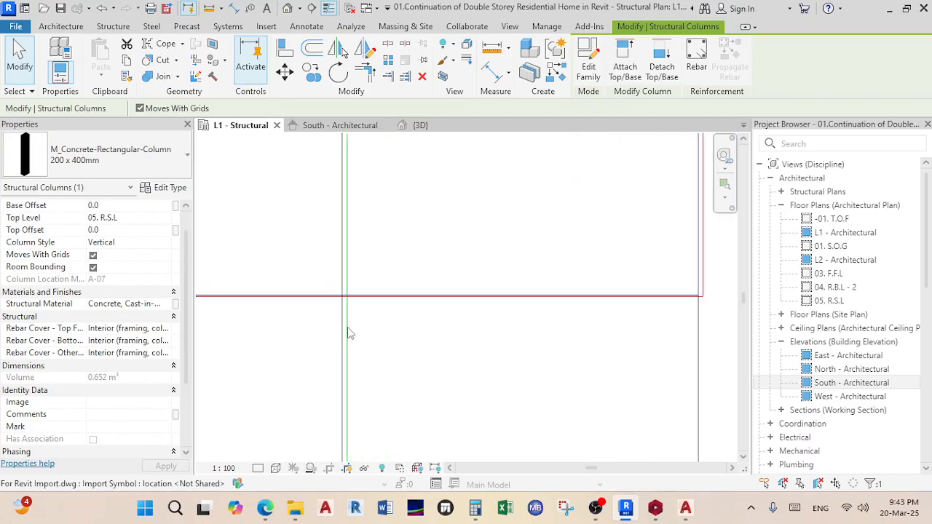
- Examine the placed grid A columns in the 3D view from several angles
scroll(357, 353, "down", 10)
middle_click_drag(362, 363, 454, 345)
scroll(558, 313, "down", 3)
middle_click_drag(579, 347, 635, 293)
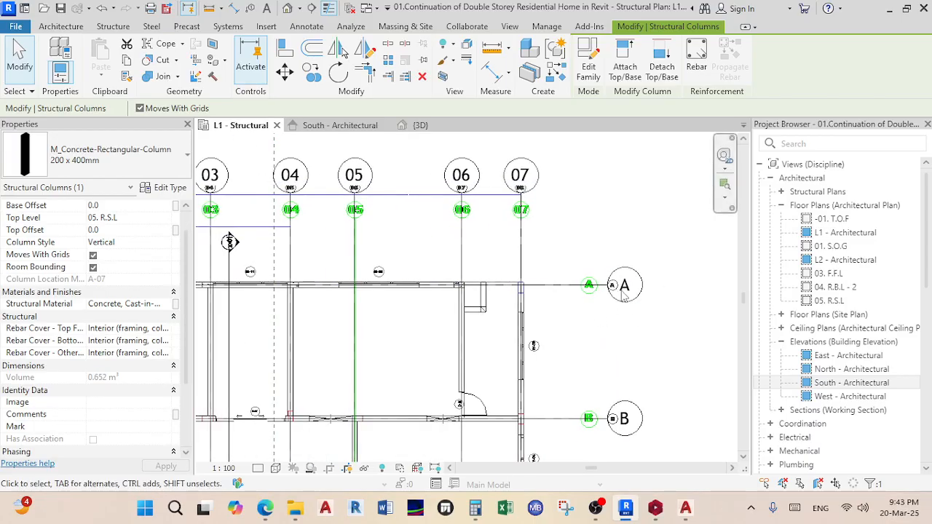
middle_click_drag(389, 289, 405, 289)
left_click(419, 127)
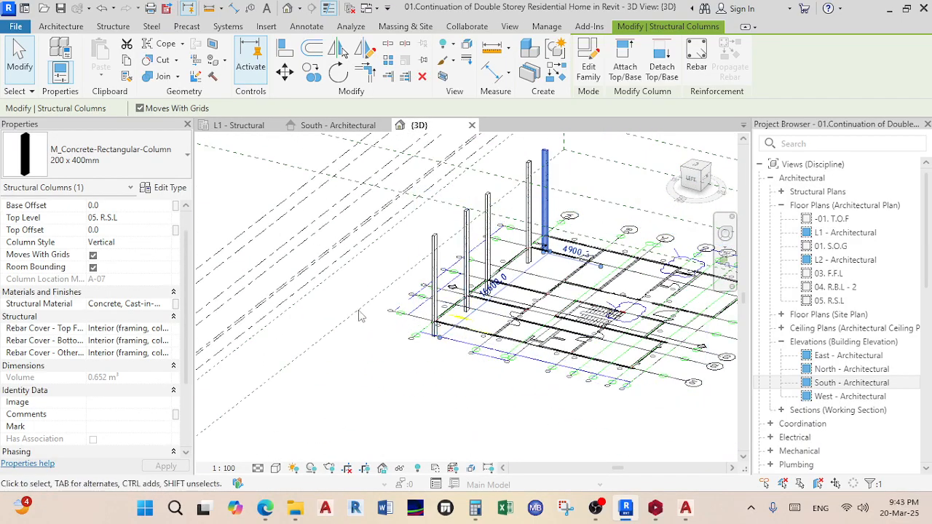
middle_click_drag(363, 295, 495, 281, "shift")
middle_click_drag(530, 290, 426, 318)
scroll(526, 281, "up", 3)
scroll(528, 291, "down", 4)
middle_click_drag(528, 290, 452, 321, "shift")
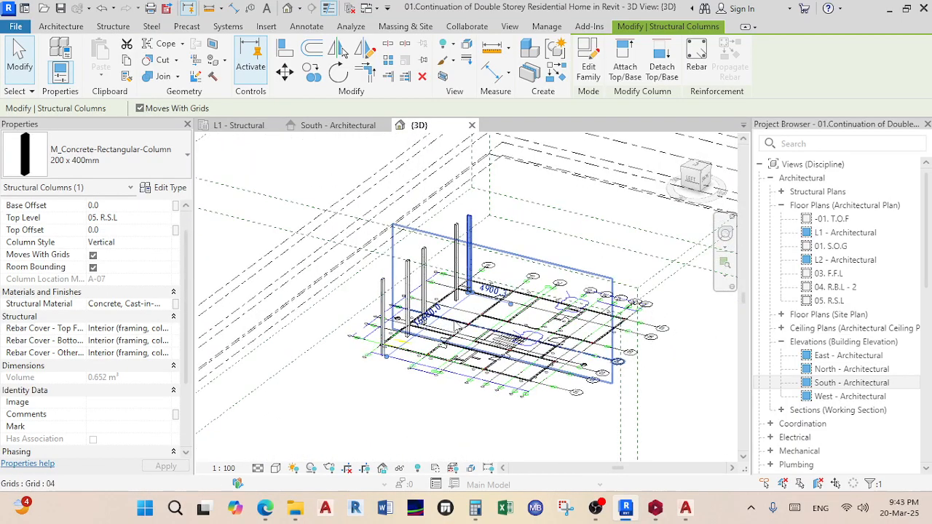
scroll(511, 303, "up", 3)
middle_click_drag(568, 309, 519, 278)
middle_click_drag(351, 323, 353, 343, "shift")
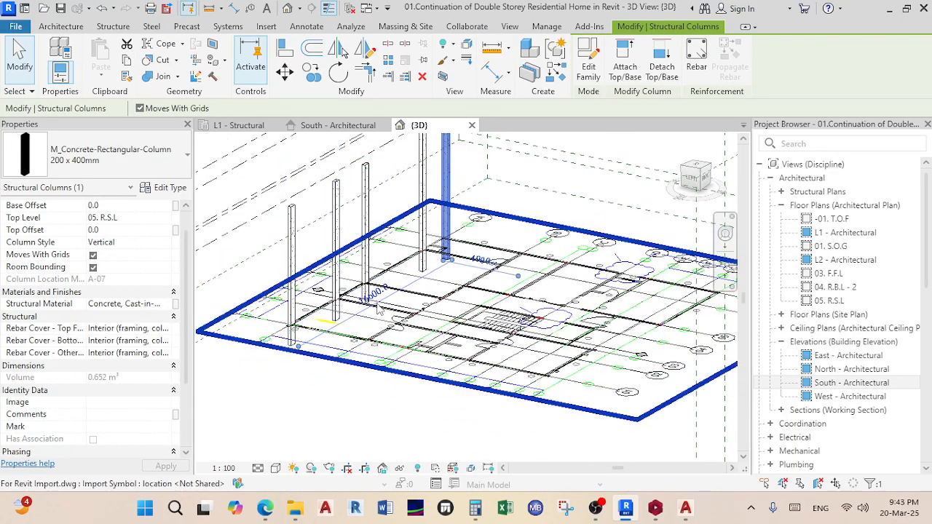
- In the L1 structural plan, copy the A-01 column with Multiple from its upper-left corner onto the drawn column outline at grid B-01
left_click(241, 127)
scroll(355, 324, "down", 4)
scroll(355, 324, "up", 3)
scroll(375, 269, "up", 5)
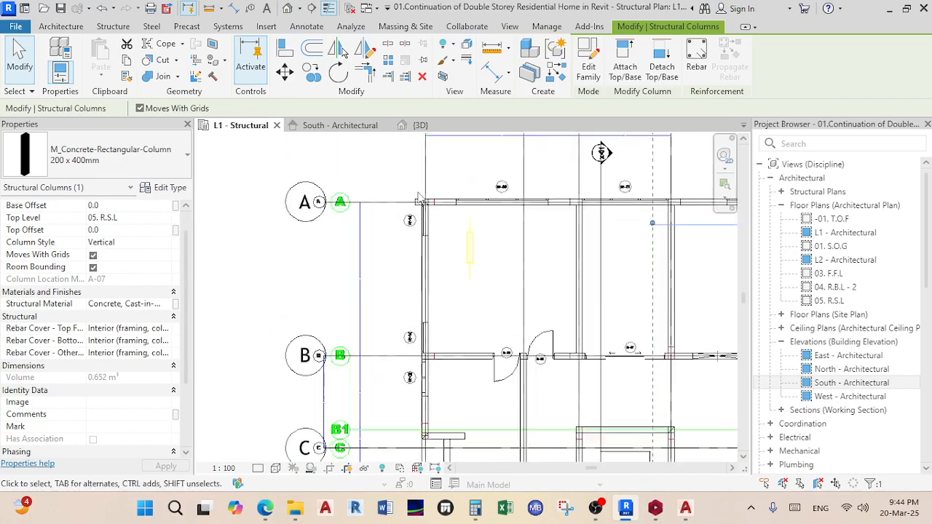
left_click(445, 195)
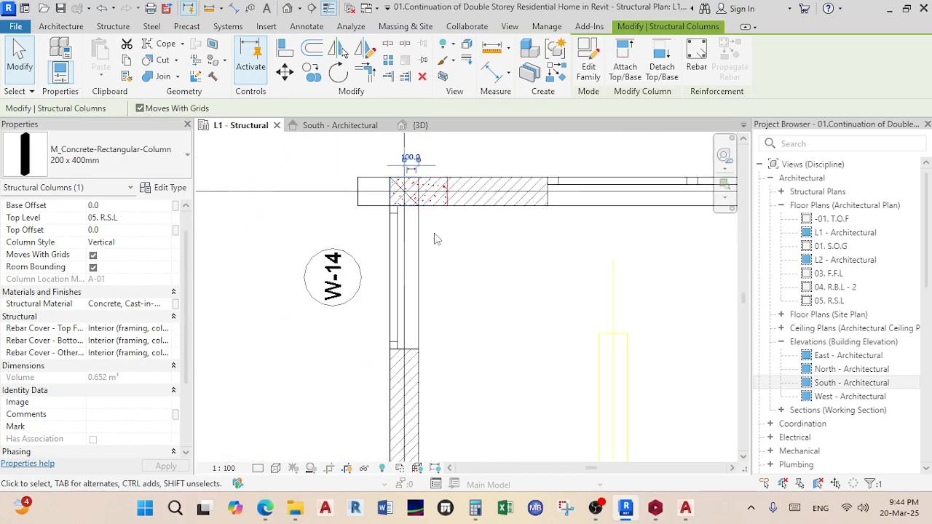
left_click(312, 74)
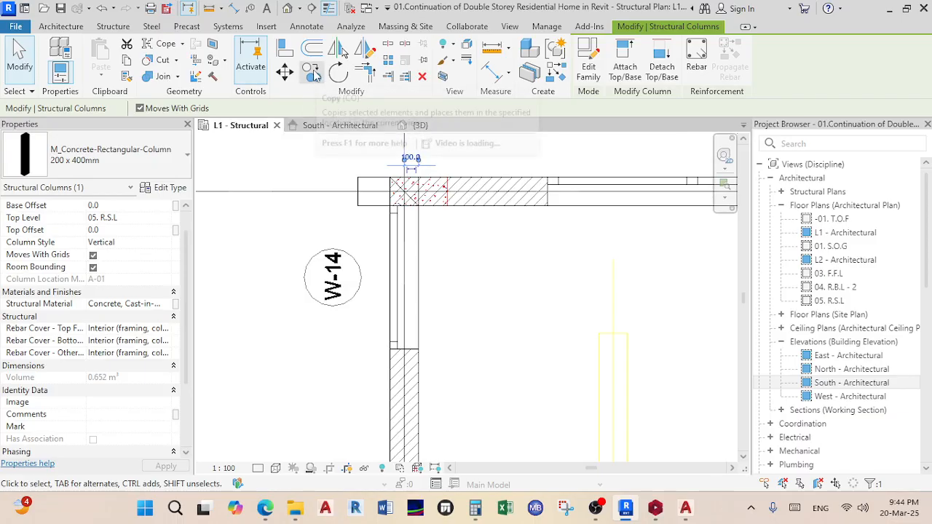
scroll(380, 180, "up", 2)
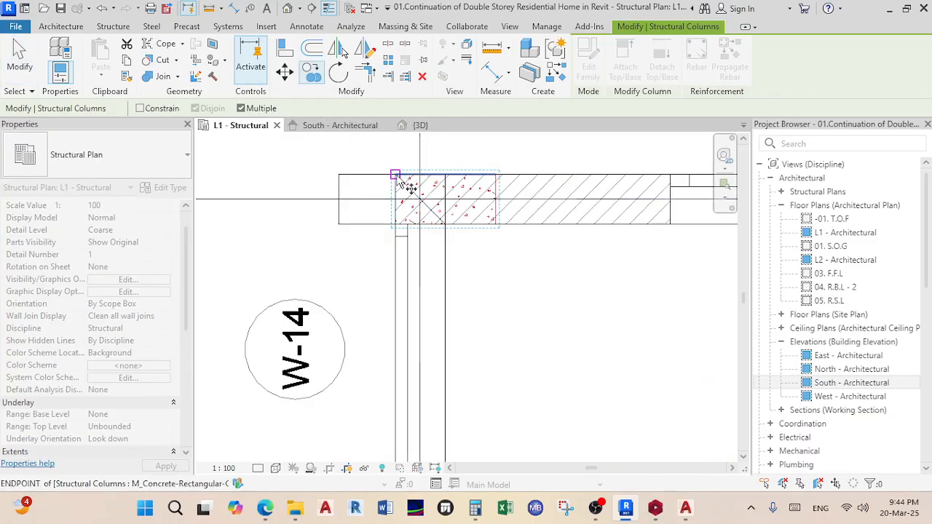
scroll(400, 184, "up", 1)
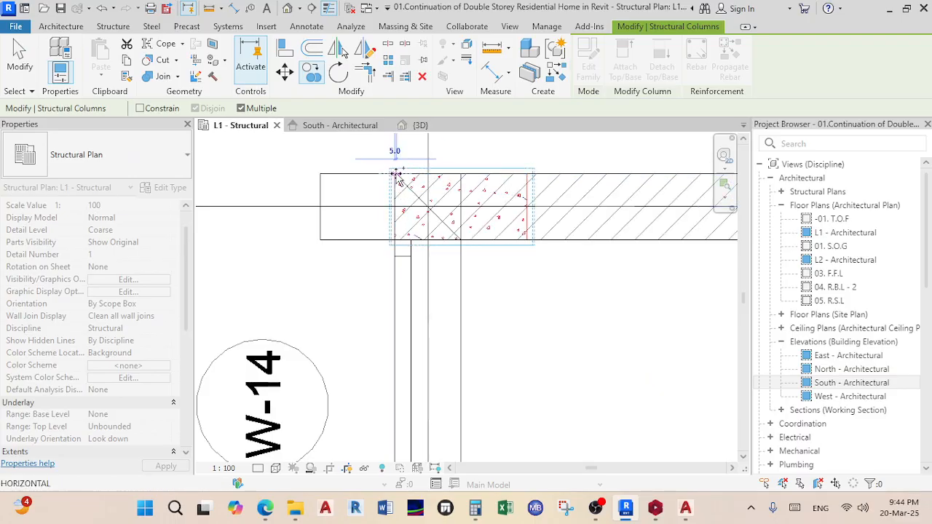
scroll(531, 391, "down", 5)
scroll(495, 388, "up", 4)
scroll(495, 389, "up", 4)
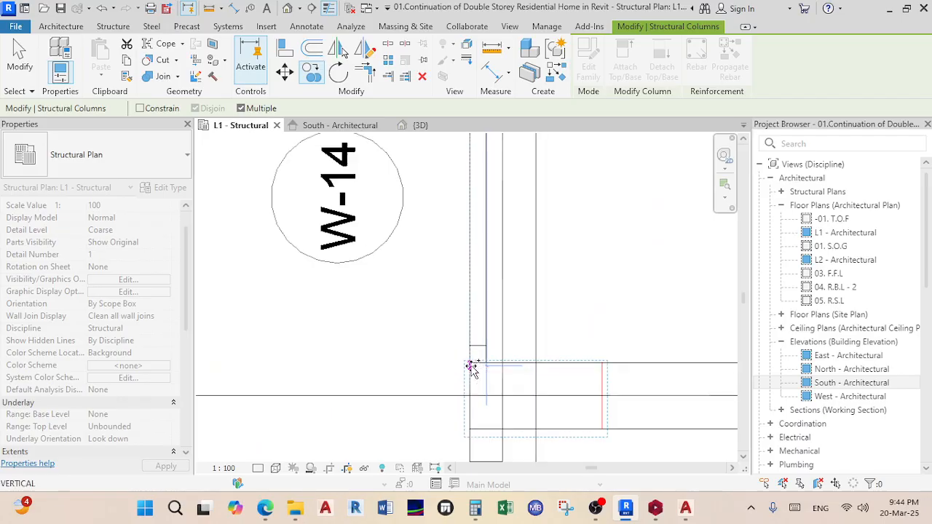
scroll(472, 368, "up", 1)
left_click(468, 359)
- Place another column copy with its upper-left corner on the drawn outline's corner at grid B-03
scroll(472, 357, "down", 3)
scroll(311, 333, "down", 3)
scroll(606, 319, "up", 6)
scroll(602, 313, "up", 1)
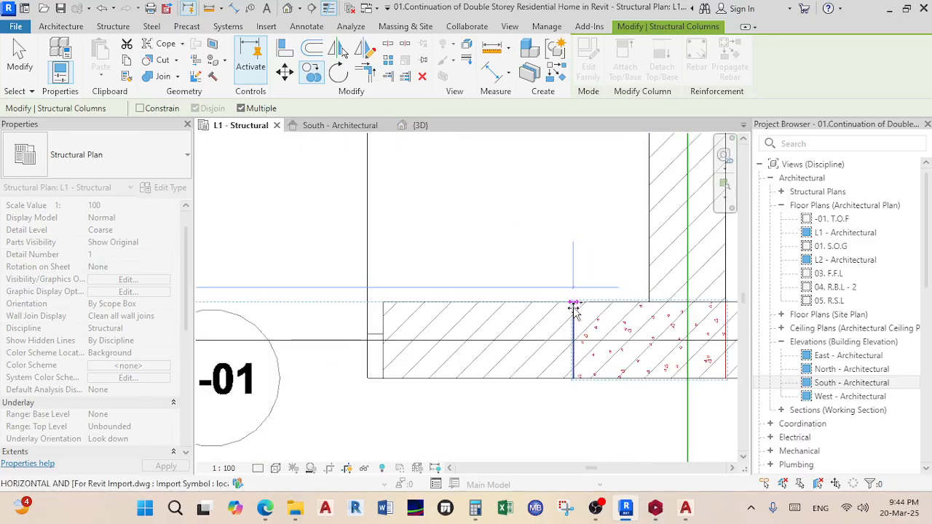
scroll(574, 303, "up", 2)
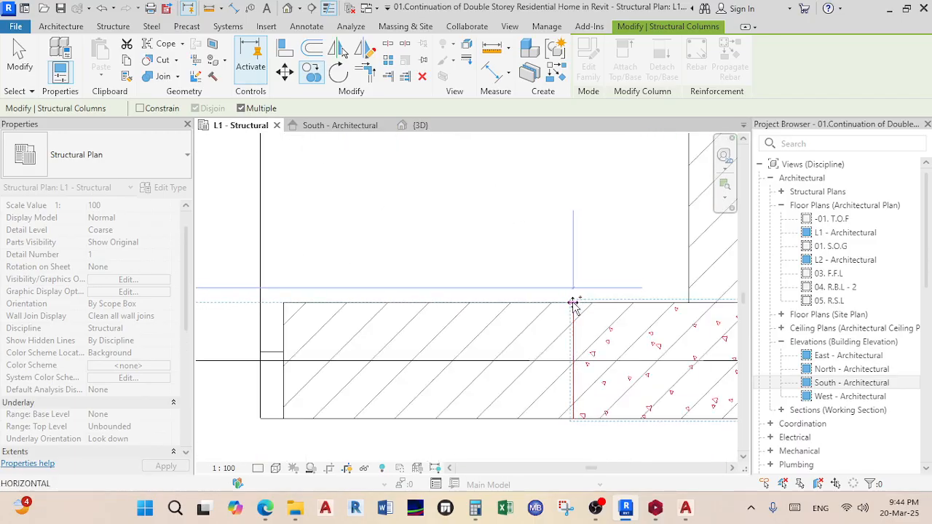
scroll(574, 305, "up", 2)
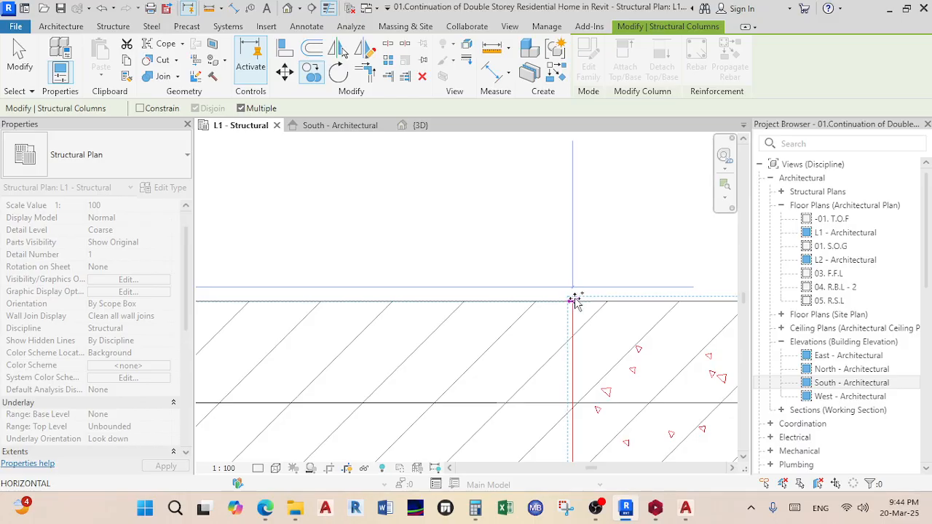
scroll(575, 302, "up", 2)
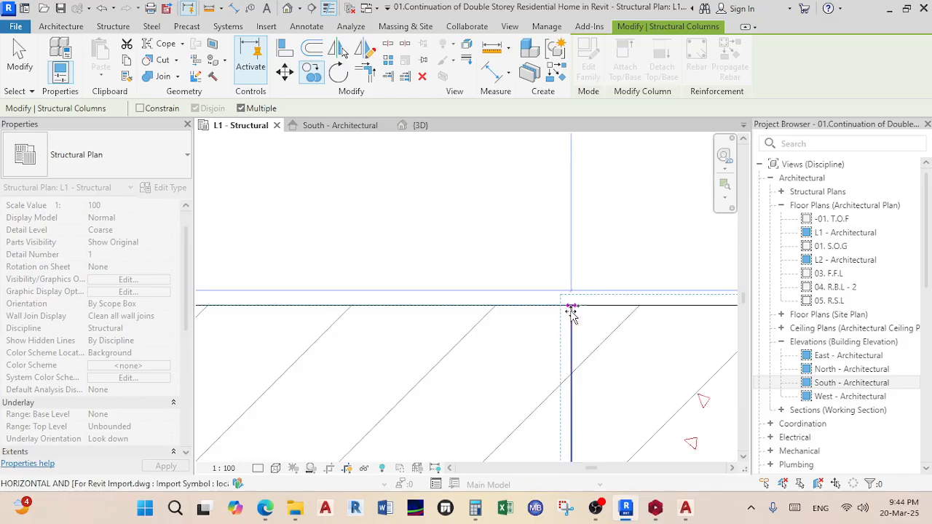
scroll(573, 337, "down", 5)
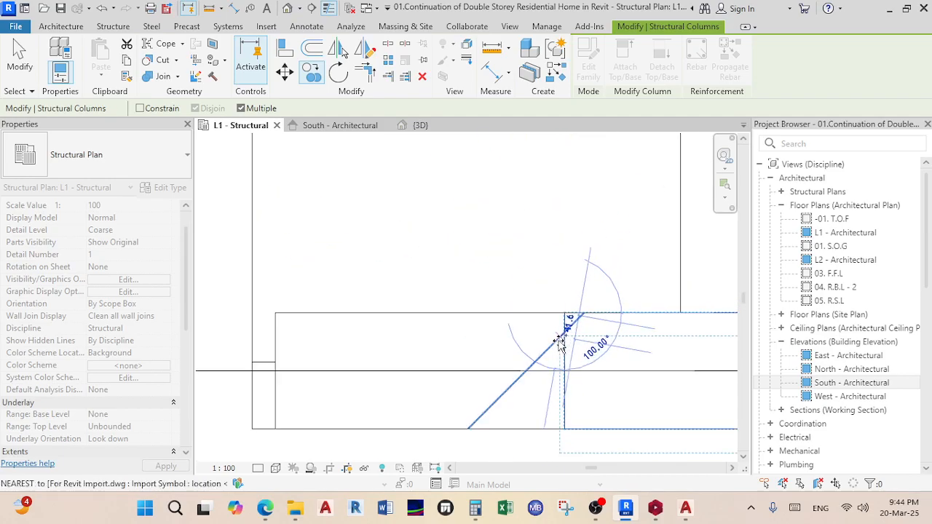
- Place a loose column copy beside the upright drawn column outline at grid B-04
scroll(550, 355, "down", 3)
scroll(553, 350, "up", 4)
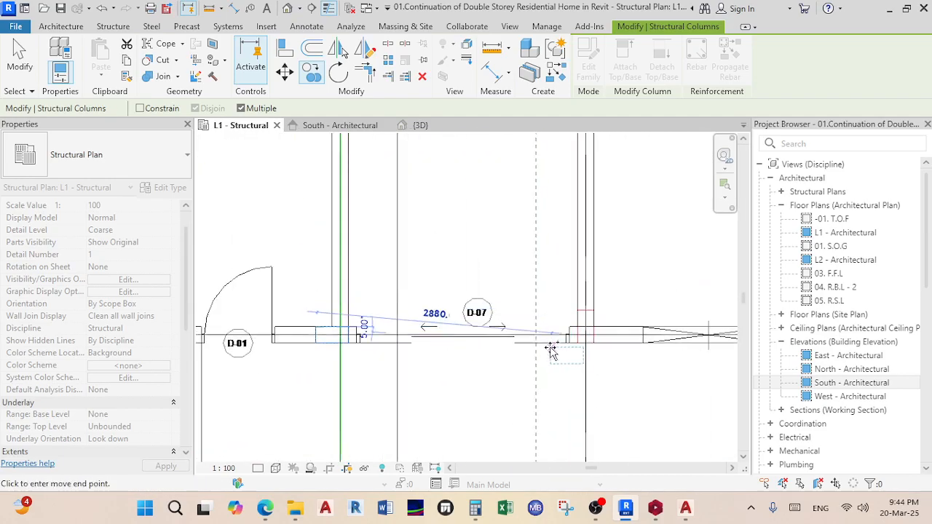
middle_click_drag(592, 346, 437, 397)
scroll(479, 326, "up", 2)
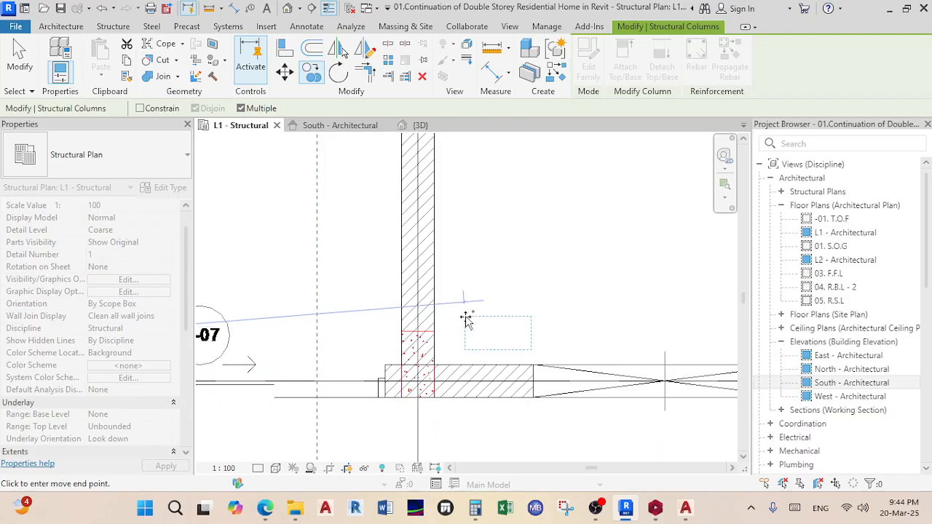
- Place another column copy by its upper-left corner onto the drawn column outline at grid B-05
scroll(515, 407, "down", 4)
middle_click_drag(527, 399, 475, 375)
scroll(507, 367, "up", 2)
scroll(597, 382, "up", 4)
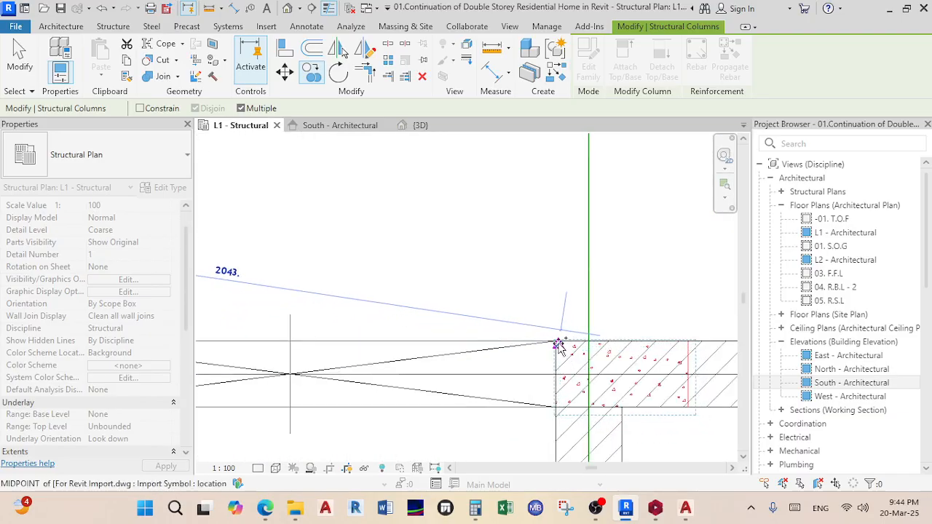
left_click(557, 342)
- Place a loose column copy beside the drawn column outline at grid B-07 and finish copying
scroll(485, 394, "down", 5)
middle_click_drag(608, 391, 375, 369)
scroll(553, 335, "up", 3)
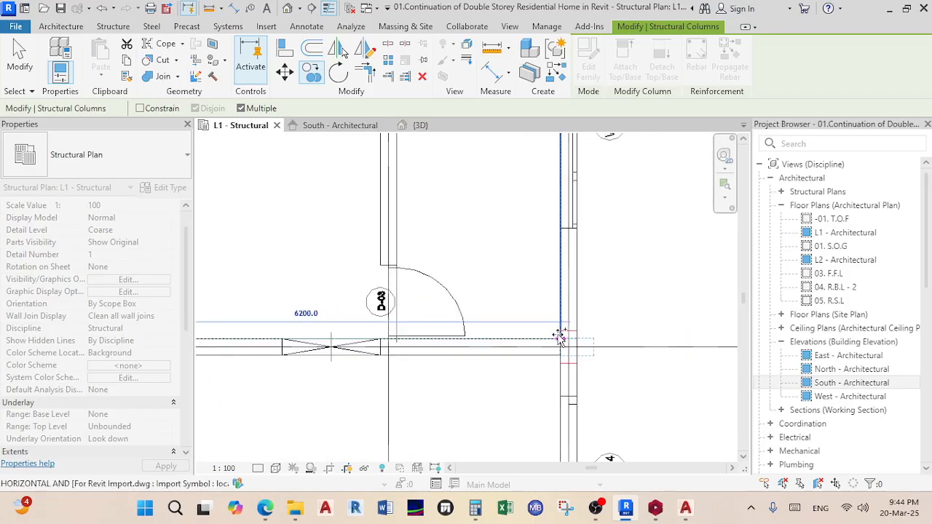
left_click(500, 312)
key("Escape")
- Rotate the loose column near grid B-07 upright and move it by its upper-right corner onto the drawn outline
left_click(520, 324)
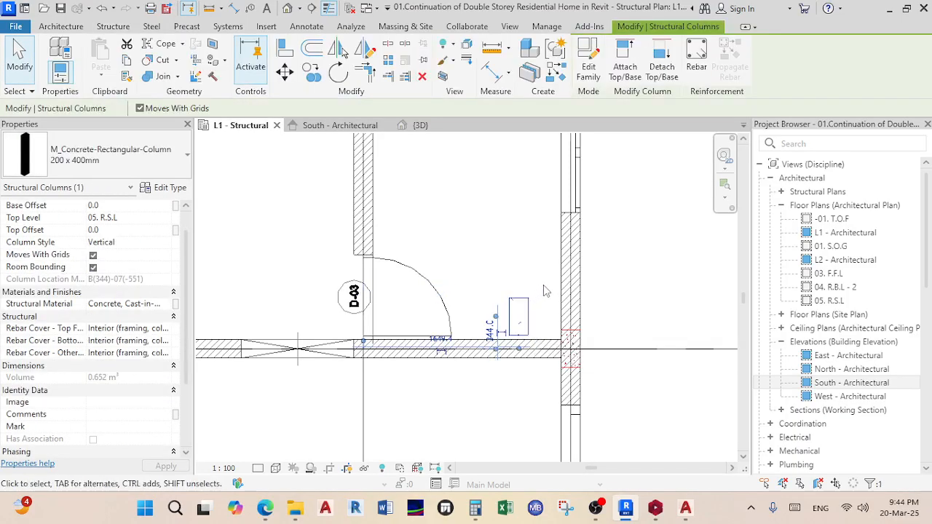
scroll(550, 285, "up", 2)
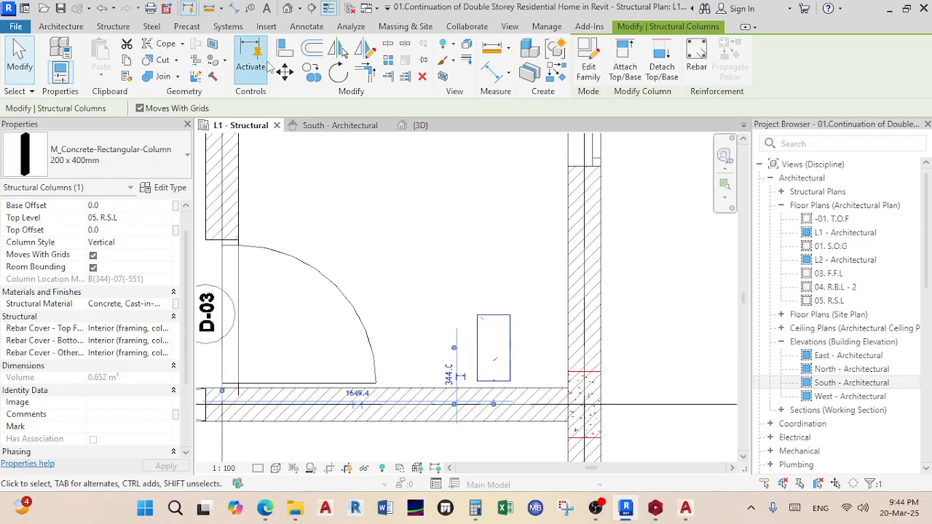
left_click(294, 83)
left_click(510, 317)
scroll(598, 373, "up", 4)
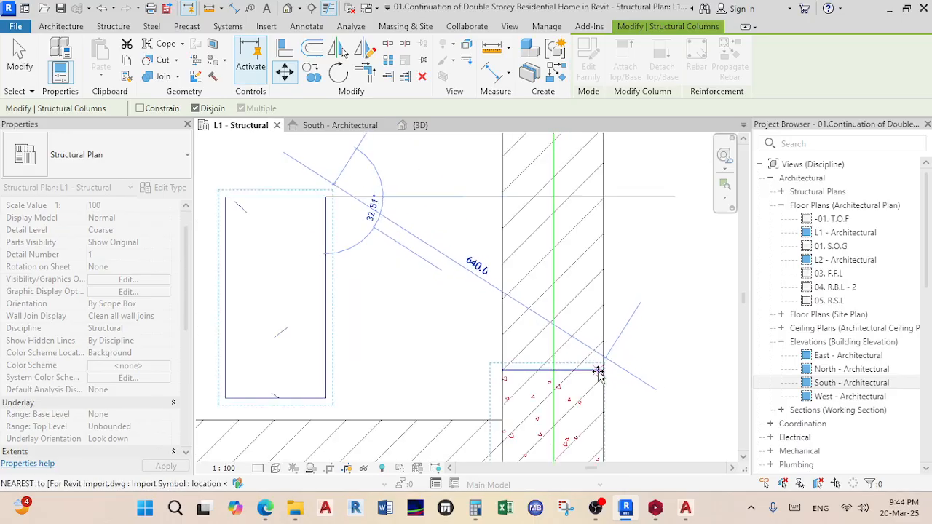
left_click(600, 375)
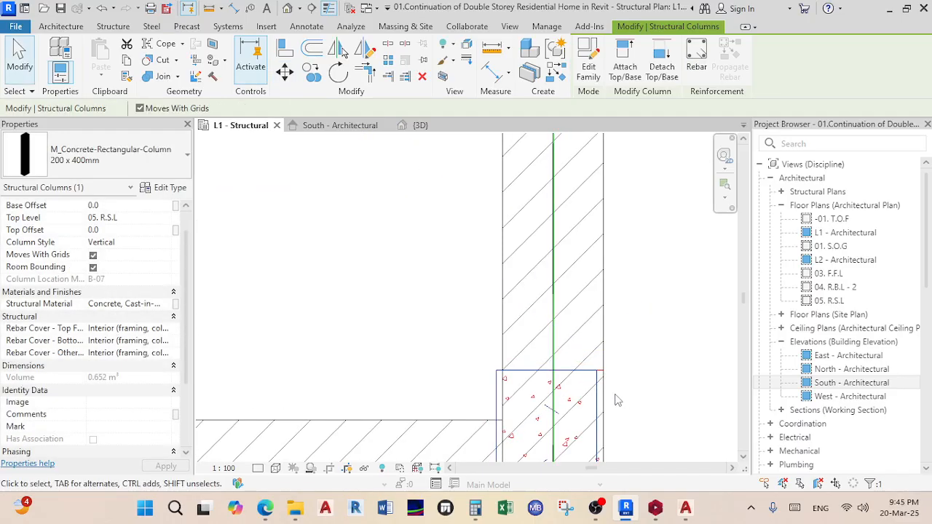
- Move the B-07 column again so its upper-right corner meets the corner of the drawn outline
scroll(615, 401, "up", 2)
left_click(283, 75)
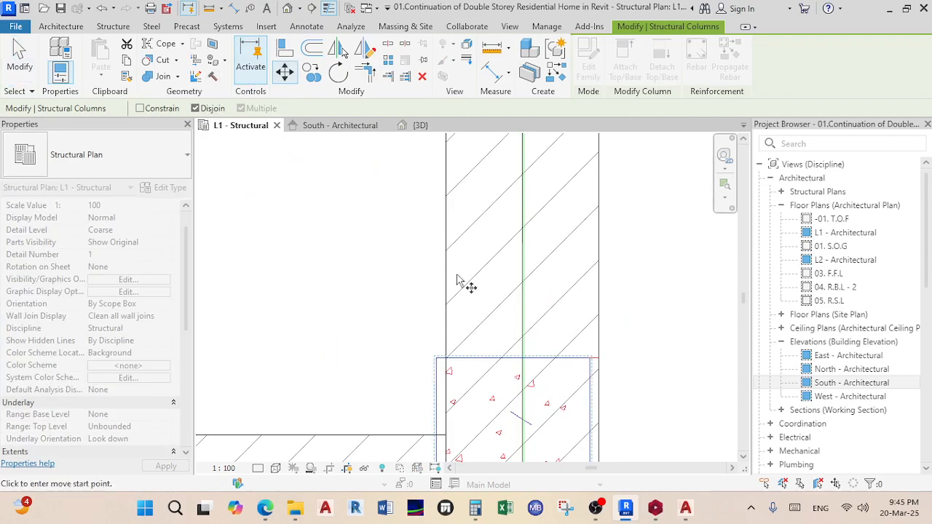
scroll(615, 397, "up", 3)
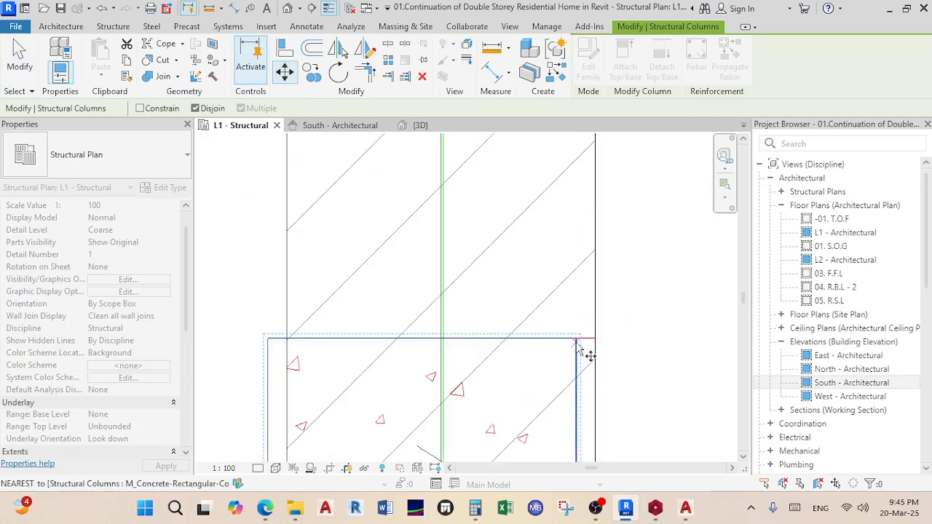
left_click(589, 351)
left_click(595, 337)
scroll(447, 355, "up", 3)
scroll(446, 355, "down", 5)
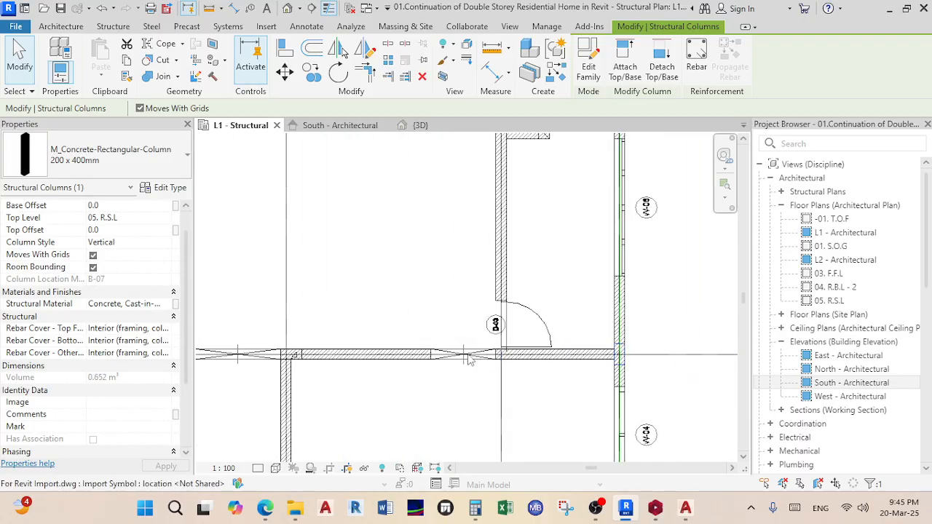
- Rotate the loose column near grid B-04 upright and move it by its upper-right corner onto the drawn column outline
scroll(484, 353, "up", 5)
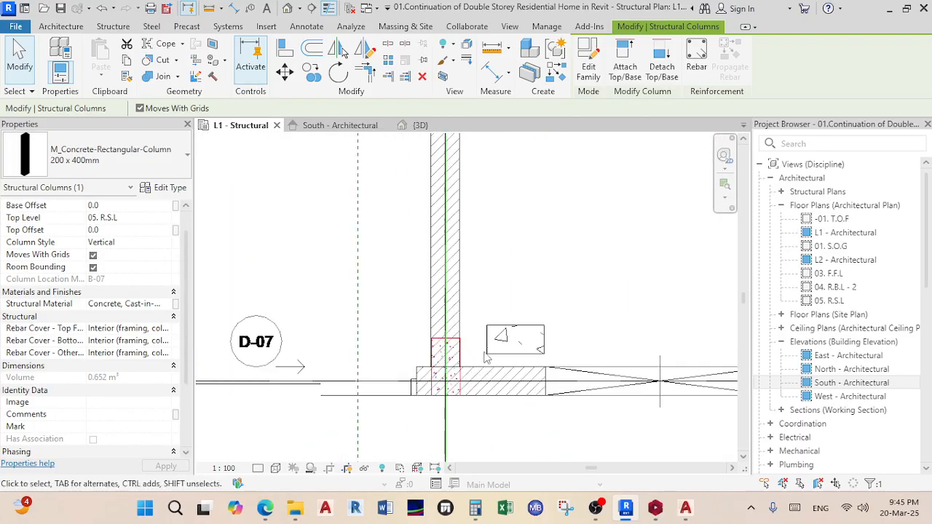
key("space")
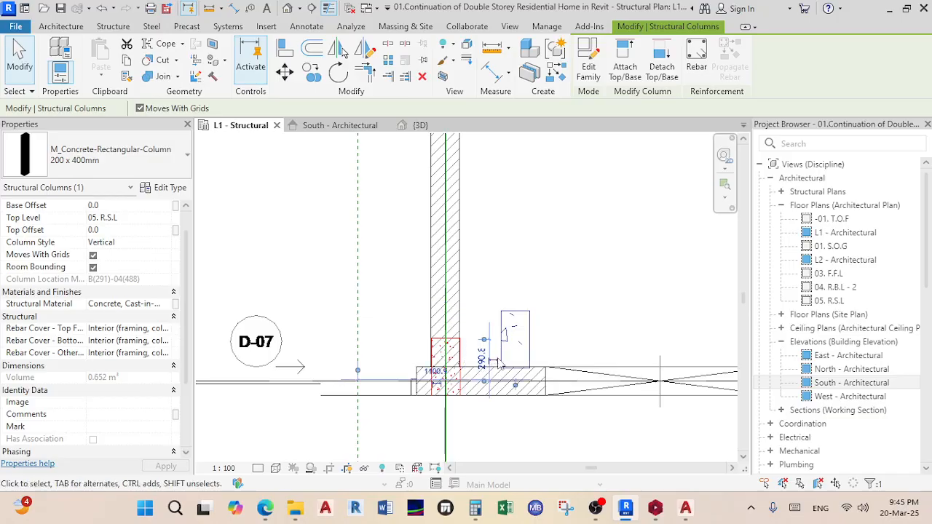
left_click(285, 72)
scroll(541, 327, "up", 3)
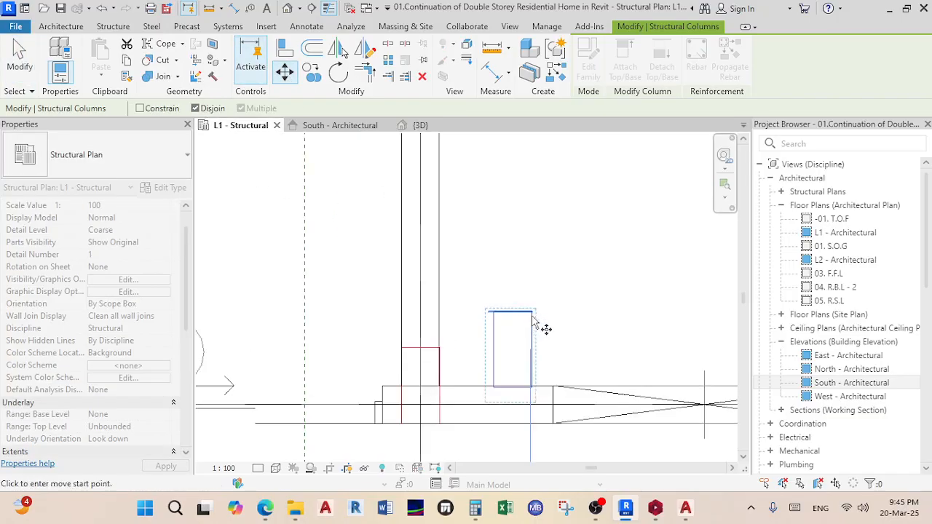
left_click(532, 311)
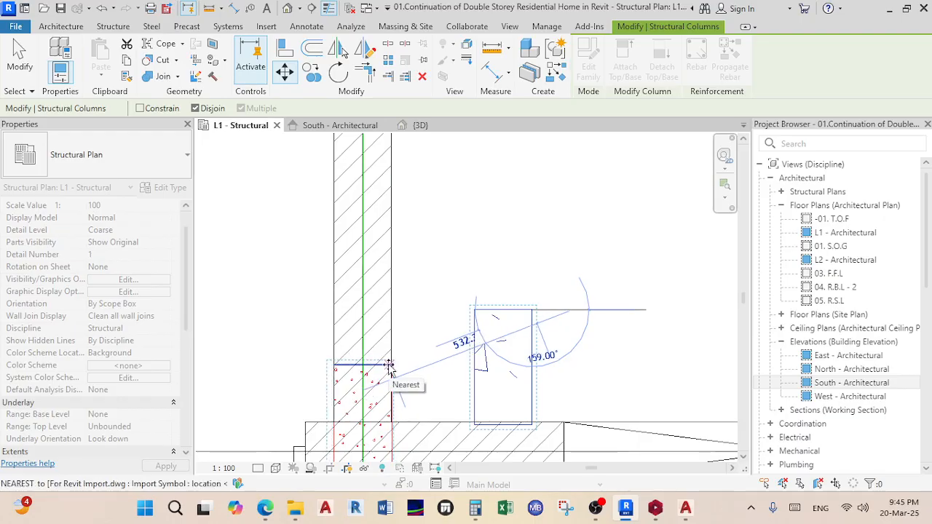
scroll(390, 365, "up", 5)
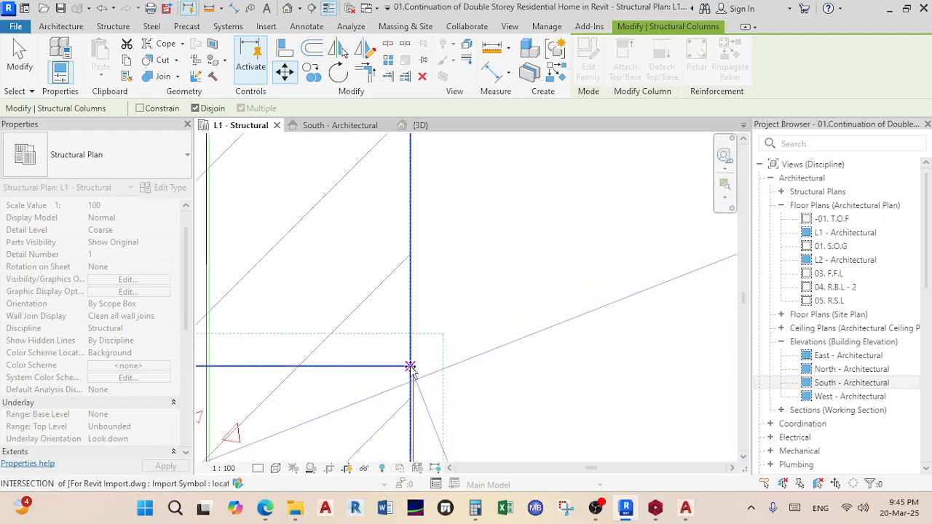
left_click(410, 367)
scroll(521, 356, "up", 4)
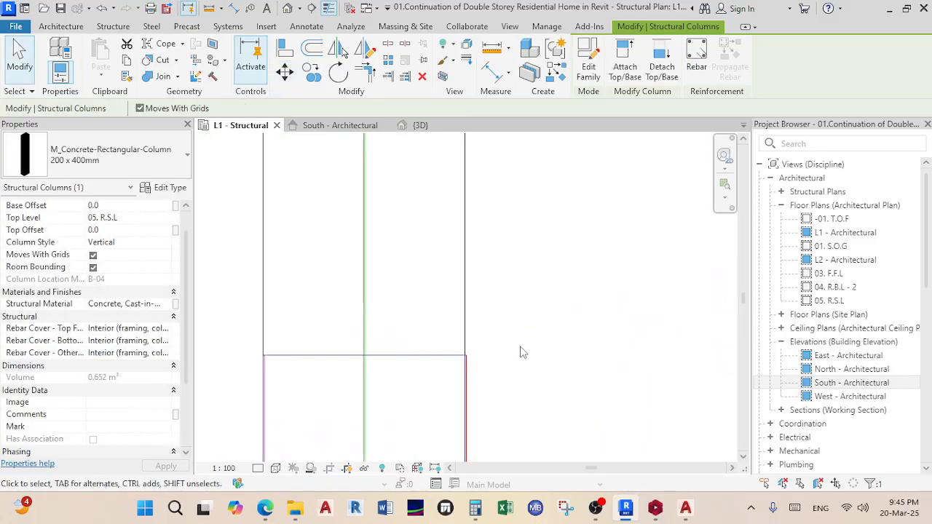
scroll(508, 376, "down", 6)
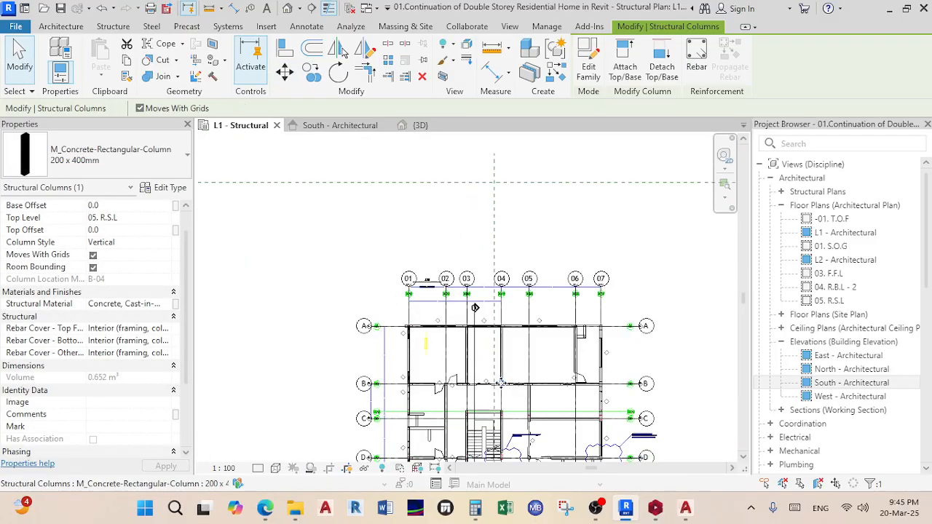
- Inspect the placed columns in the 3D view and return to the L1 structural plan
left_click(413, 126)
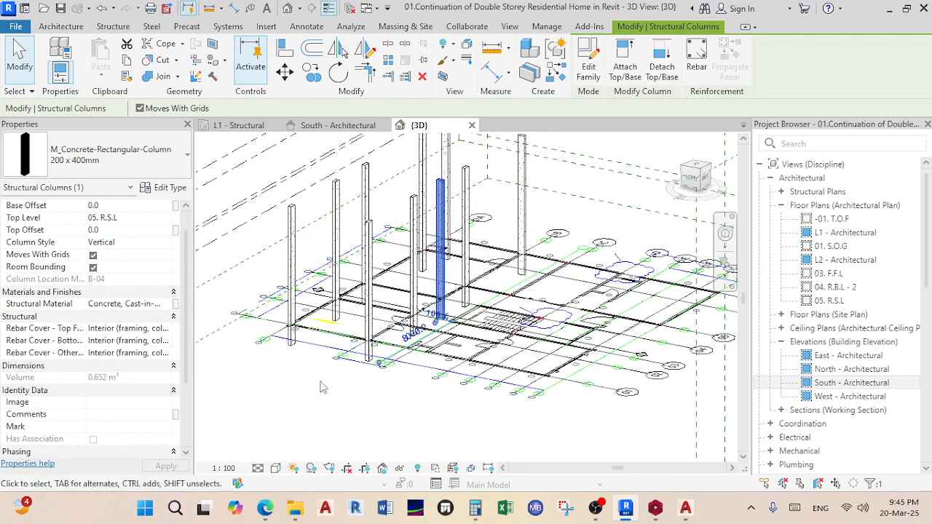
scroll(321, 388, "up", 4)
scroll(405, 378, "down", 3)
middle_click_drag(405, 379, 410, 418, "shift")
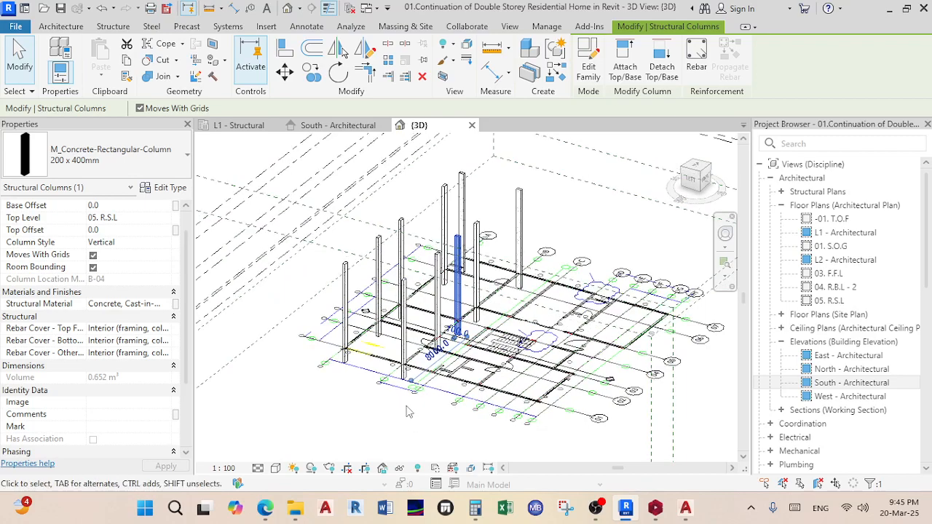
left_click(248, 129)
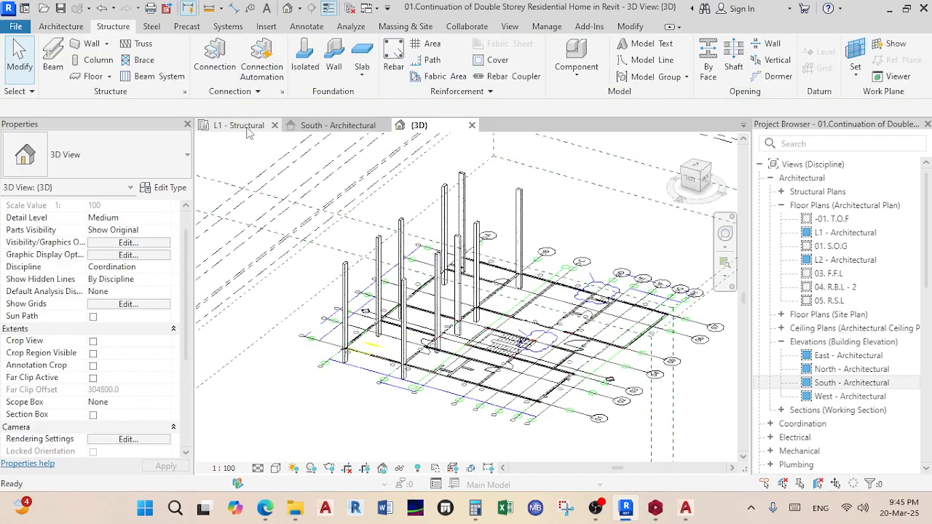
- Copy the column at grid B-01 by its upper-left corner with multiple copies enabled, placing a loose copy beside the drawn outline near B1-01
scroll(470, 219, "down", 2)
middle_click_drag(450, 308, 450, 288)
scroll(450, 289, "up", 2)
scroll(449, 289, "up", 6)
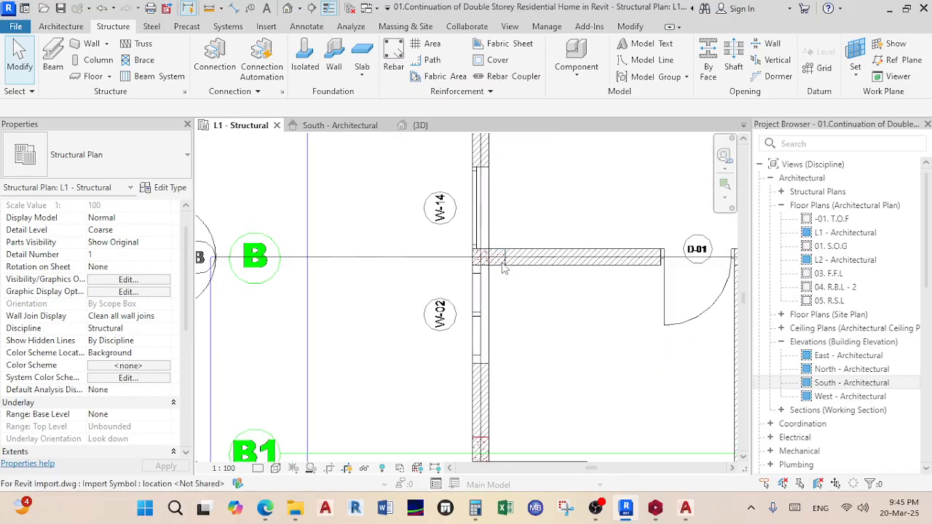
left_click(508, 267)
left_click(312, 73)
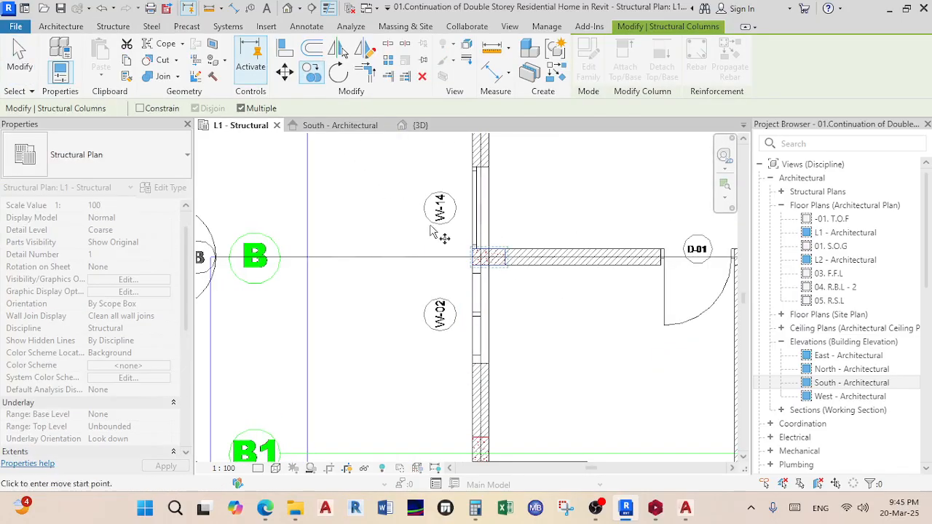
scroll(466, 255, "down", 2)
scroll(474, 252, "up", 3)
scroll(468, 243, "up", 2)
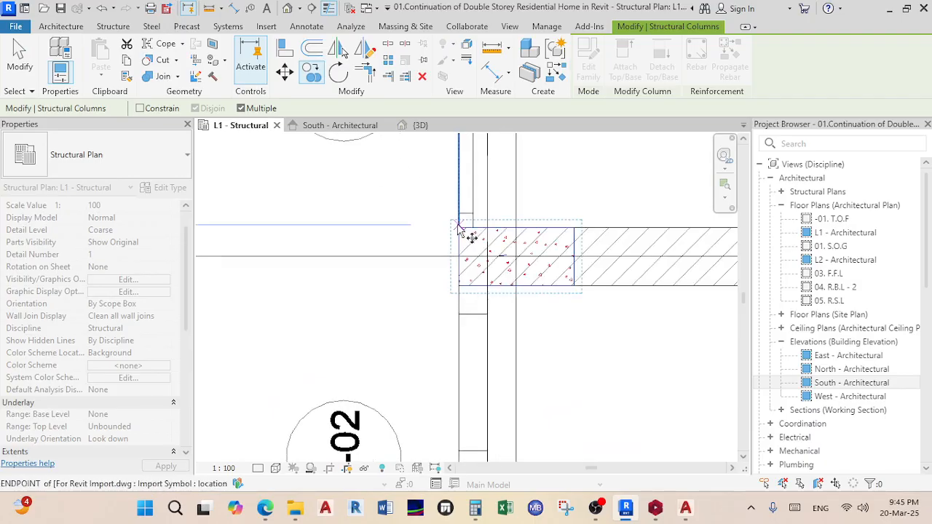
left_click(459, 228)
scroll(539, 365, "down", 5)
middle_click_drag(537, 364, 498, 215)
scroll(487, 356, "up", 2)
scroll(499, 383, "up", 2)
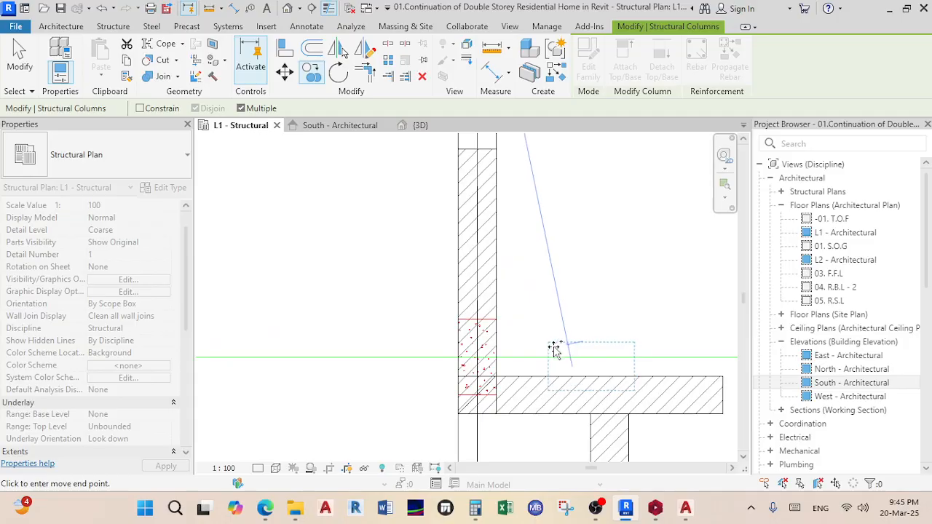
scroll(554, 349, "down", 2)
scroll(553, 339, "up", 2)
scroll(546, 323, "down", 4)
scroll(542, 322, "up", 2)
scroll(510, 362, "up", 4)
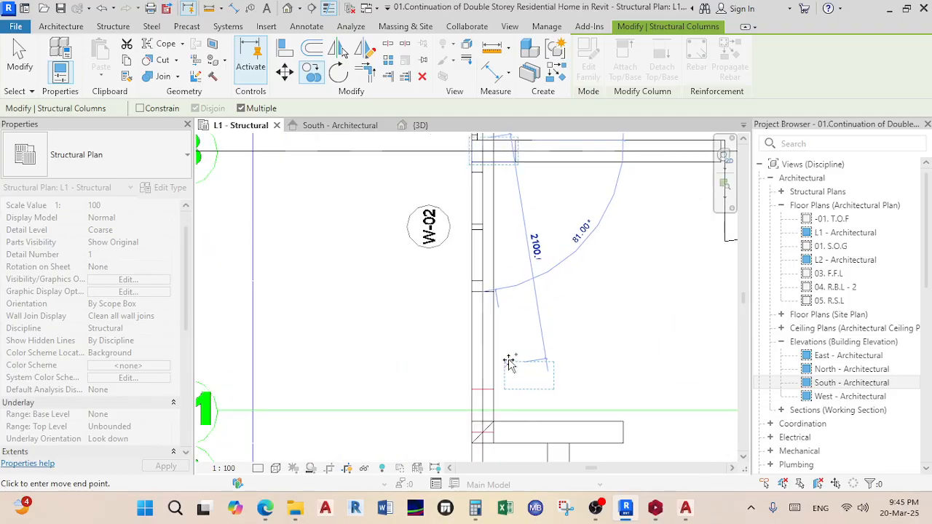
scroll(536, 358, "down", 5)
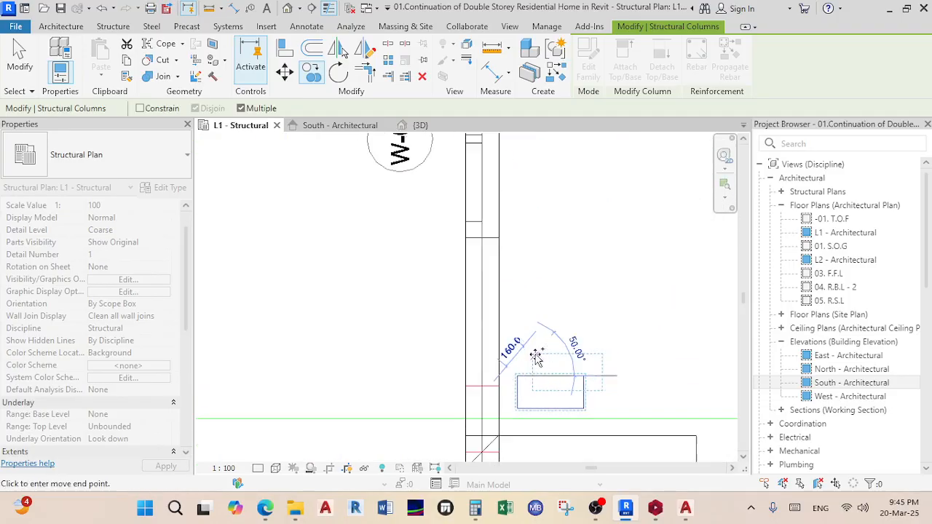
- Place two more loose column copies beside the drawn outlines at the staircase's upper corners, near grids B1-03 and B1-04
middle_click_drag(520, 376, 404, 361)
scroll(493, 320, "up", 1)
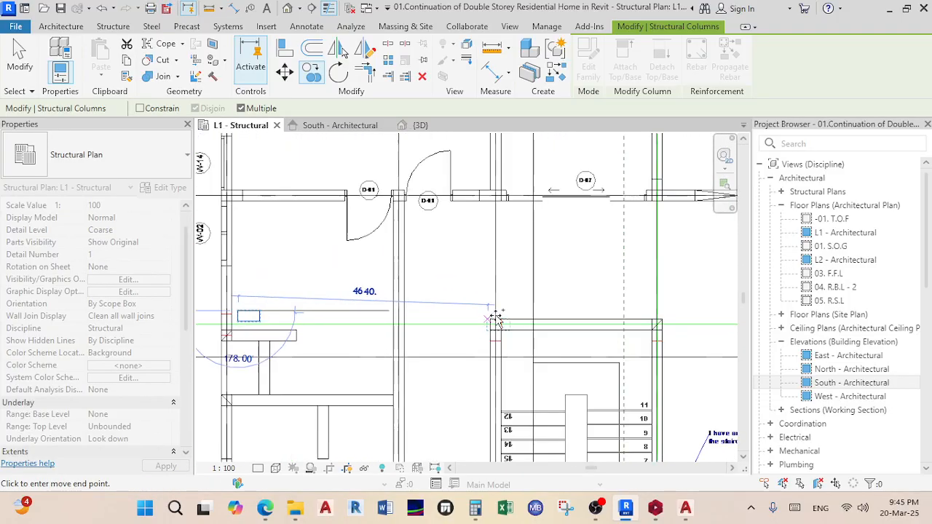
scroll(492, 320, "up", 1)
left_click(502, 296)
scroll(520, 346, "down", 3)
middle_click_drag(520, 345, 479, 321)
scroll(605, 318, "up", 5)
left_click(572, 301)
- Place loose column copies beside the drawn outlines at grids C-05 and C-07 and finish copying
scroll(576, 435, "down", 5)
middle_click_drag(529, 401, 354, 301)
scroll(476, 323, "up", 3)
left_click(511, 284)
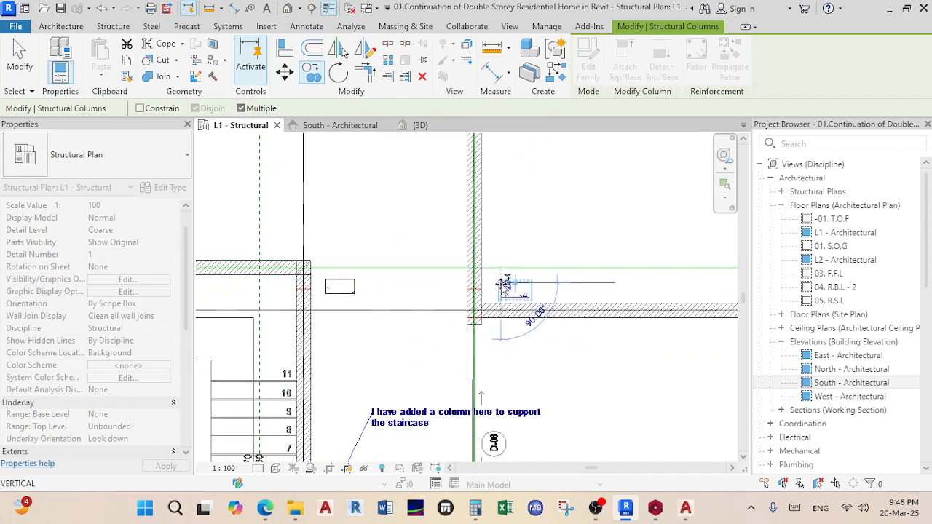
scroll(528, 368, "down", 4)
middle_click_drag(682, 364, 549, 327)
scroll(641, 303, "up", 1)
scroll(622, 330, "up", 5)
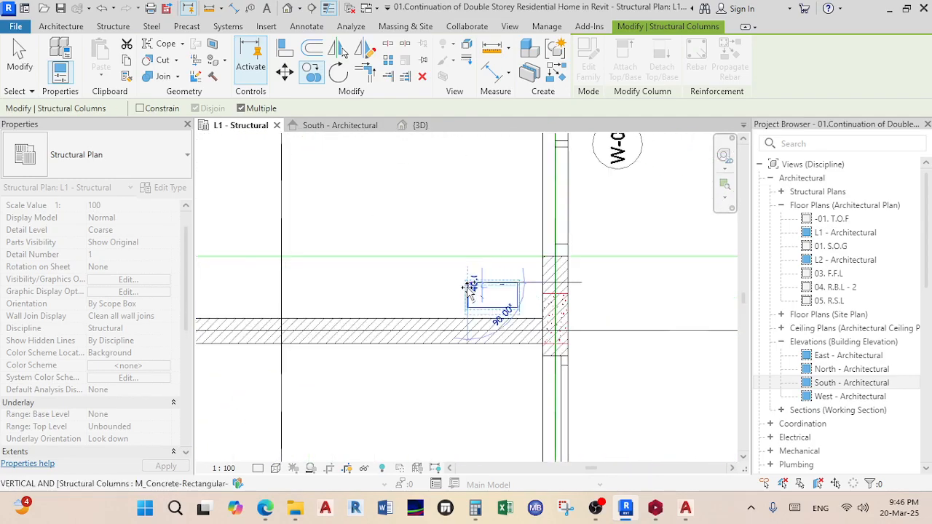
left_click(469, 288)
key("Escape")
key("Escape")
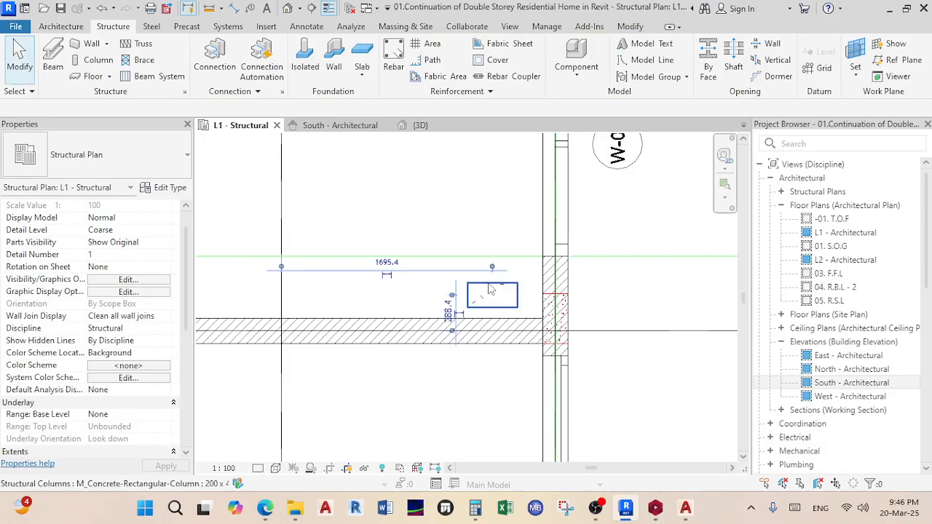
- Rotate the loose column near grid C-07 upright and move it by its upper-right corner onto the drawn outline
left_click(490, 289)
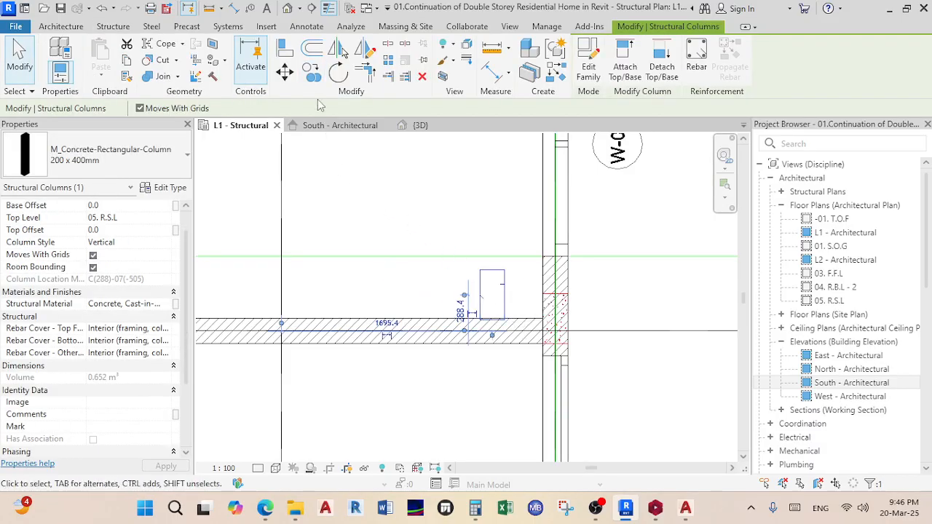
left_click(285, 71)
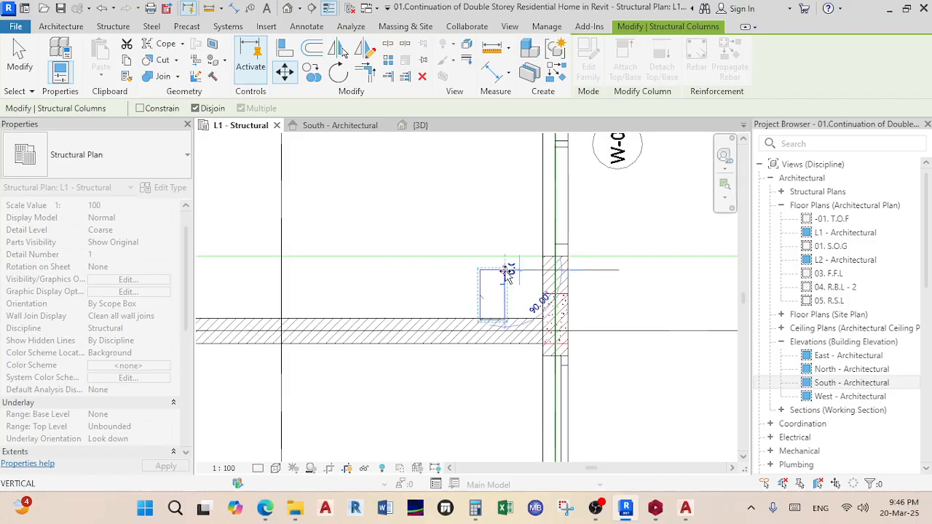
left_click(505, 274)
scroll(552, 288, "up", 3)
scroll(577, 293, "up", 2)
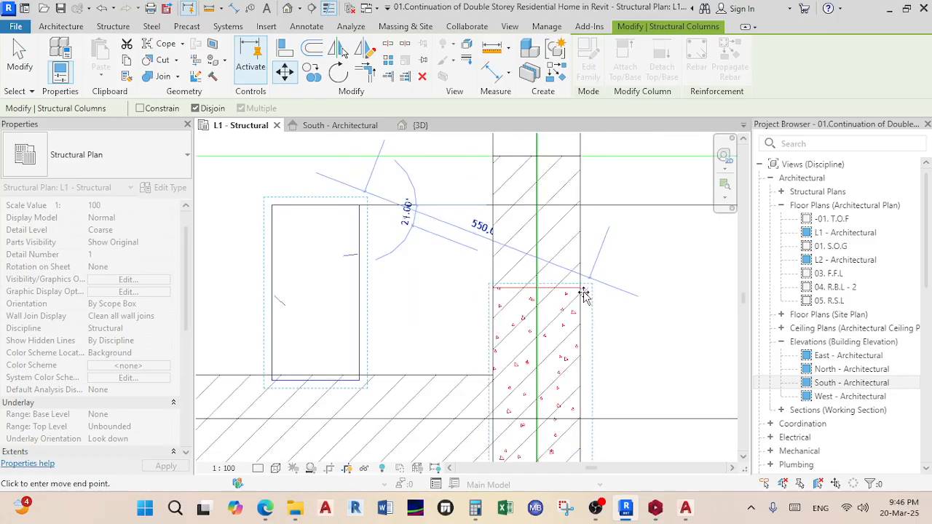
scroll(581, 289, "up", 3)
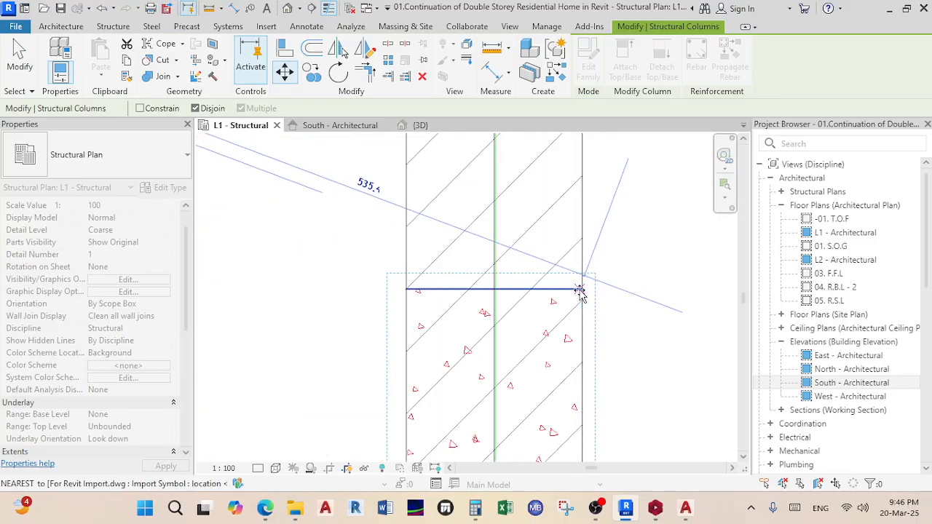
left_click(582, 290)
scroll(552, 311, "down", 6)
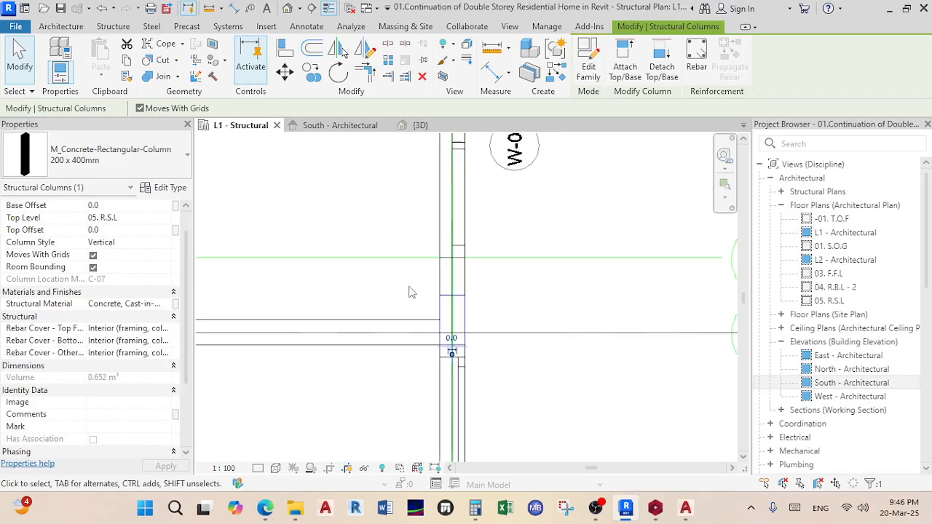
- Turn the loose column near grid C-05 upright and move its upper-right corner onto the corner of the drawn outline
scroll(479, 295, "up", 3)
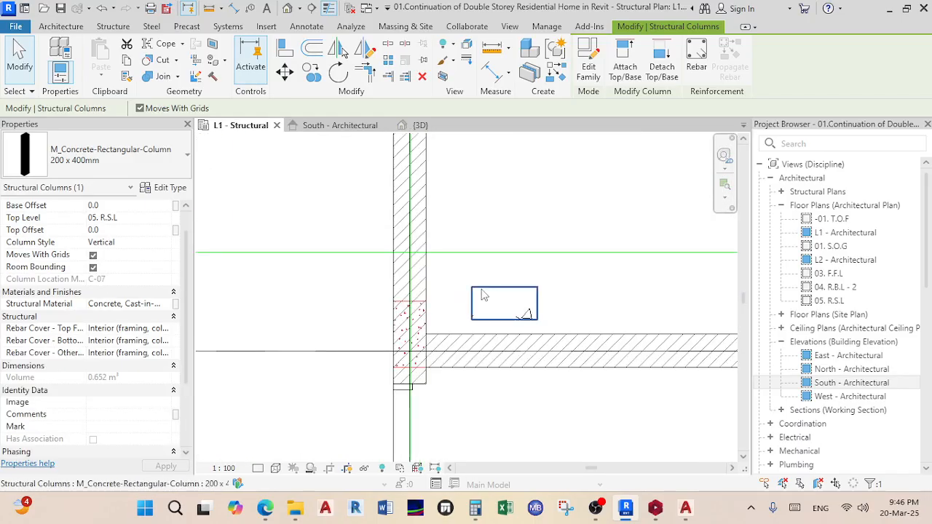
key("m")
key("v")
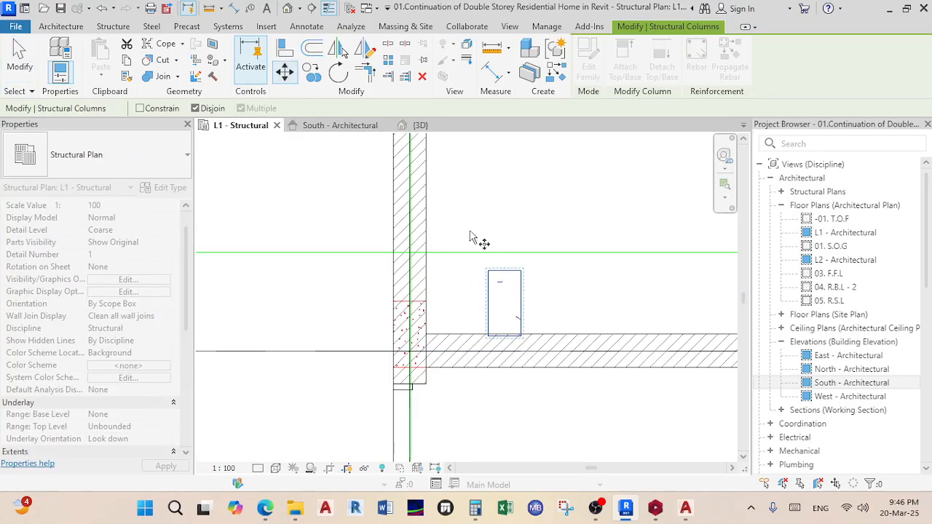
left_click(523, 273)
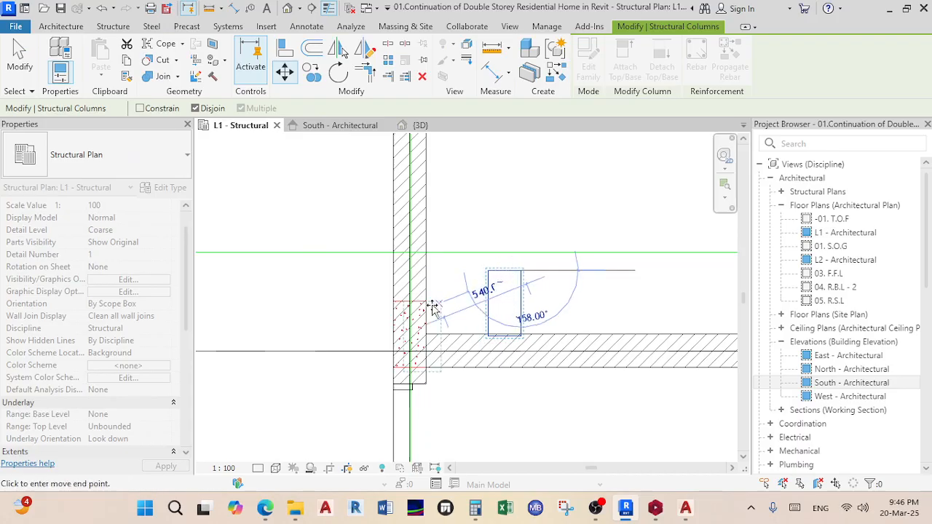
scroll(430, 312, "up", 2)
scroll(426, 298, "up", 2)
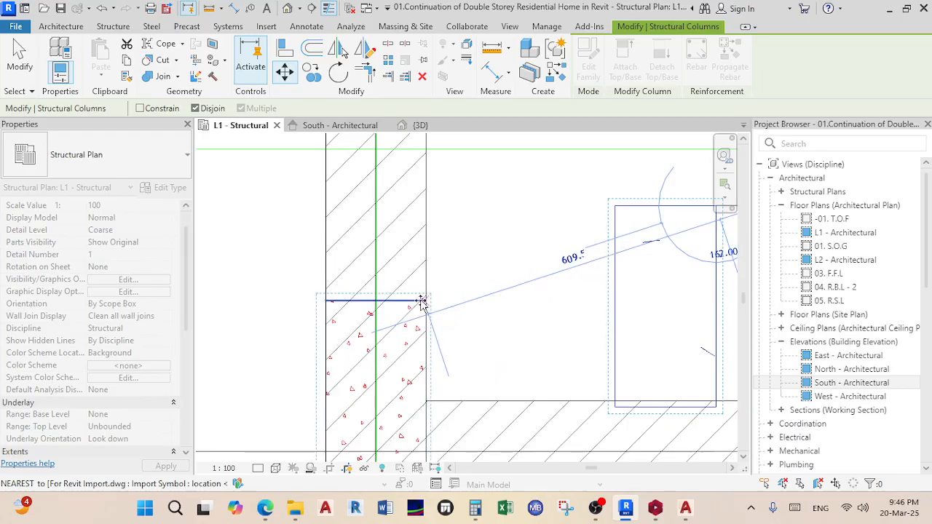
scroll(423, 302, "up", 3)
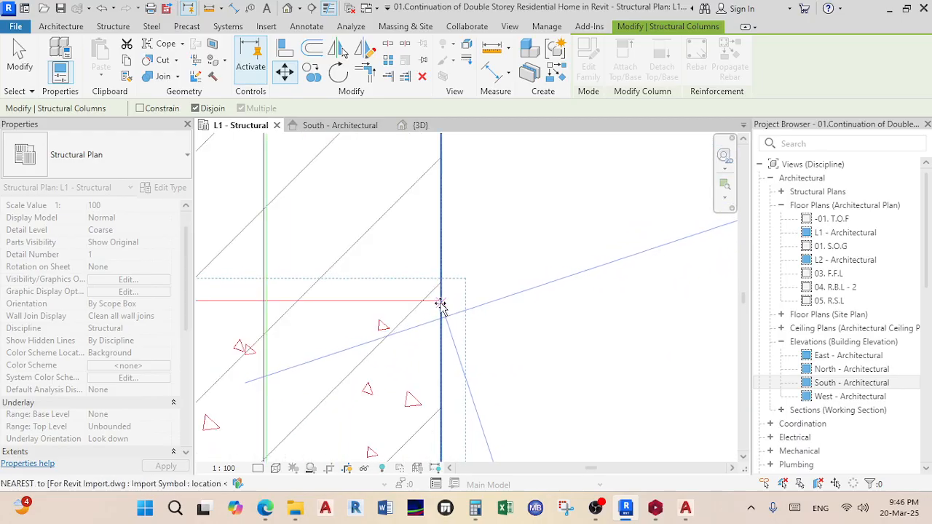
left_click(440, 302)
scroll(477, 316, "up", 3)
scroll(437, 331, "down", 6)
- Turn the loose column near grid B1-04 upright and move its upper-right corner onto the drawn outline at the staircase's upper-right corner
middle_click_drag(455, 346, 599, 335)
scroll(511, 324, "up", 2)
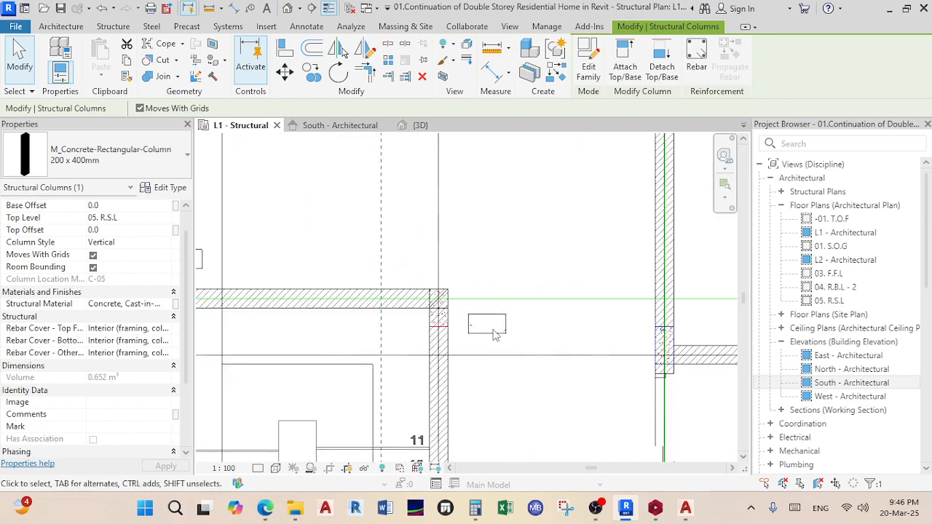
left_click(487, 336)
left_click(488, 325)
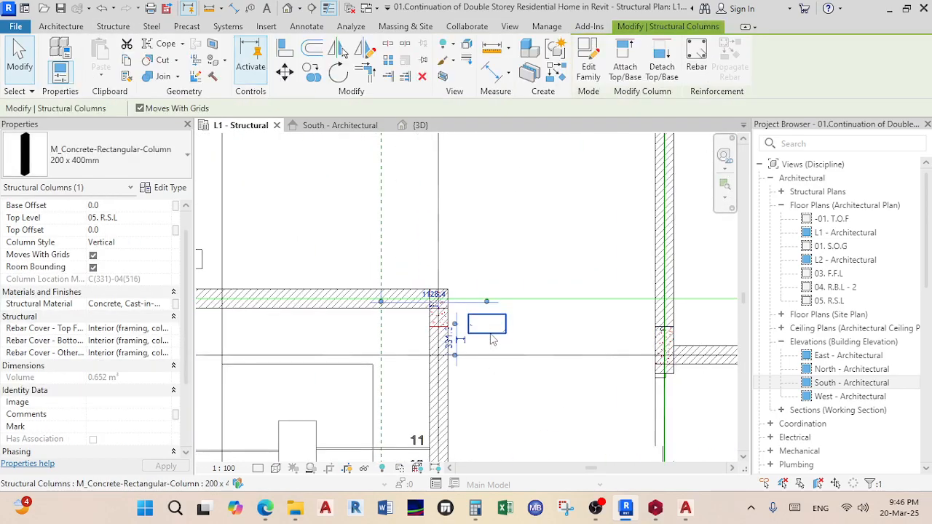
key("space")
left_click(291, 80)
scroll(485, 327, "up", 3)
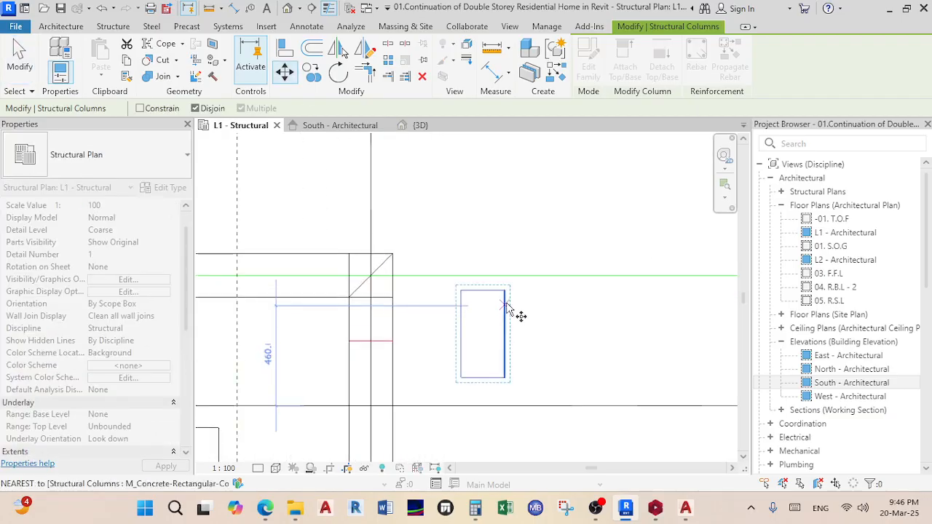
left_click(505, 291)
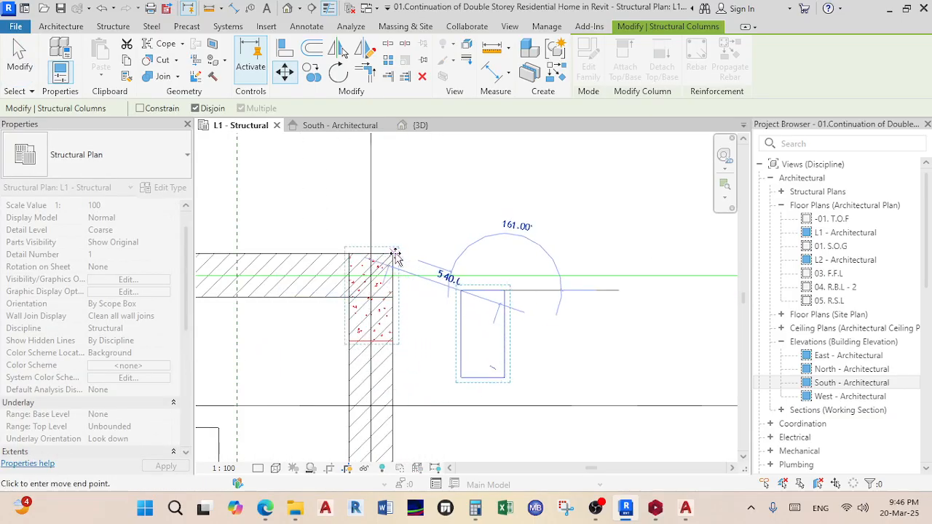
scroll(393, 256, "up", 2)
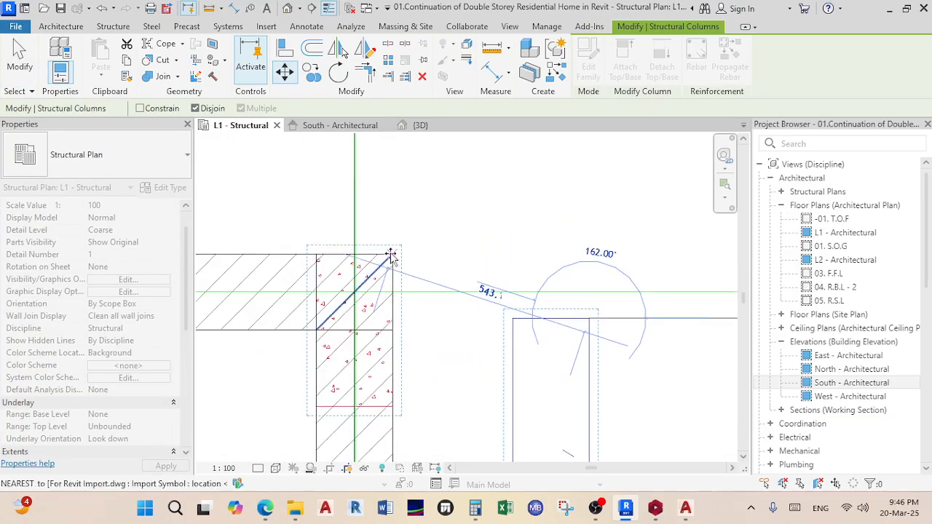
scroll(394, 258, "up", 2)
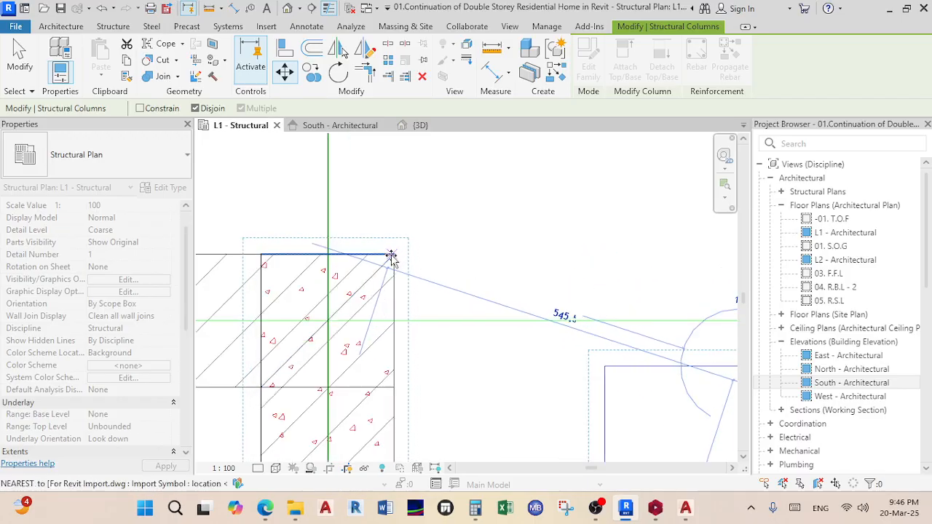
scroll(415, 260, "up", 2)
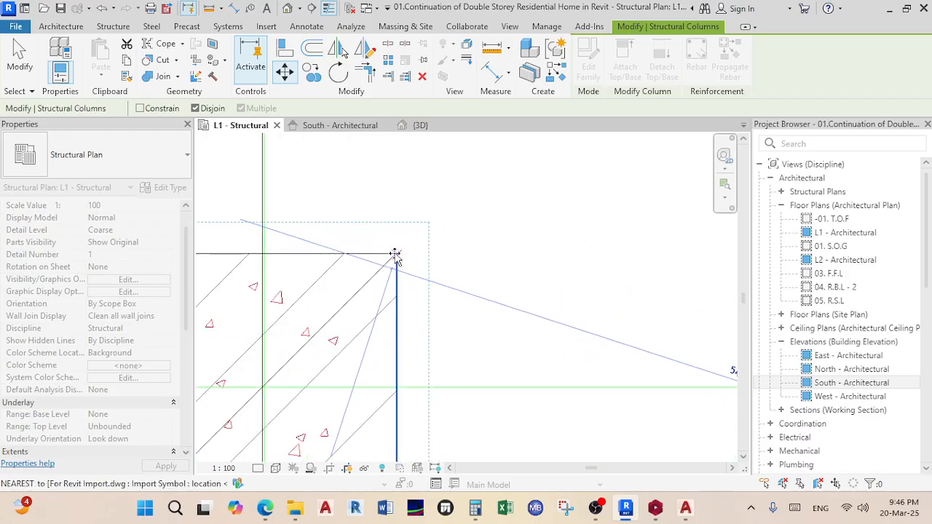
scroll(394, 255, "up", 3)
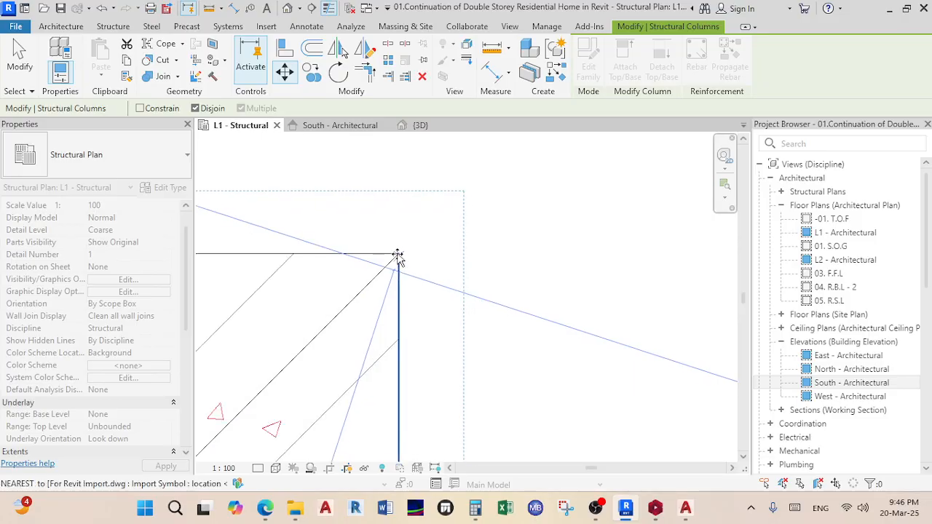
left_click(397, 255)
- Nudge the column at grid B1-04 by moving its upper-right corner onto the drawn wall corner
scroll(418, 270, "up", 1)
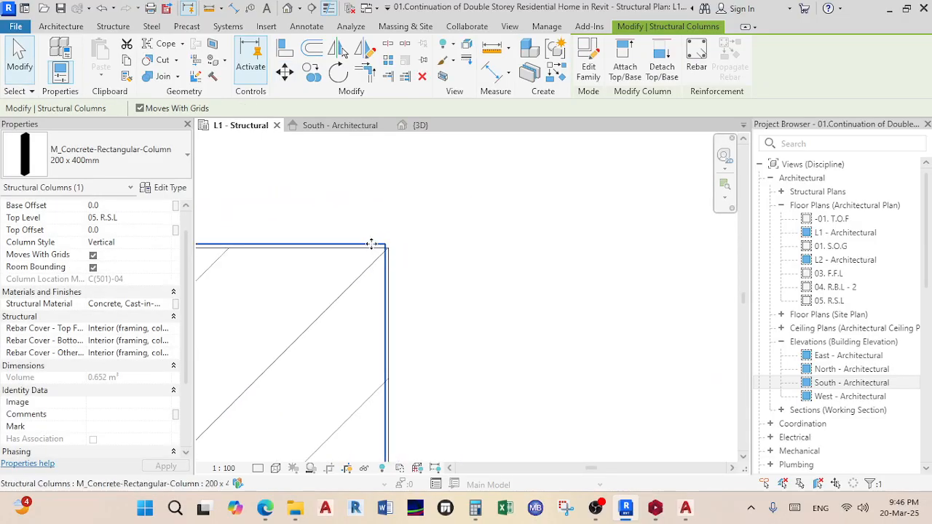
key("m")
key("v")
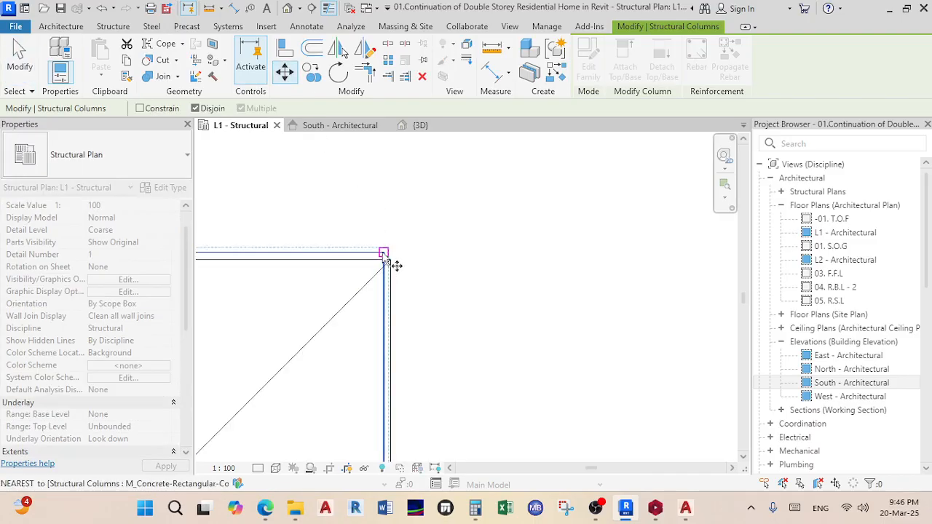
left_click(391, 262)
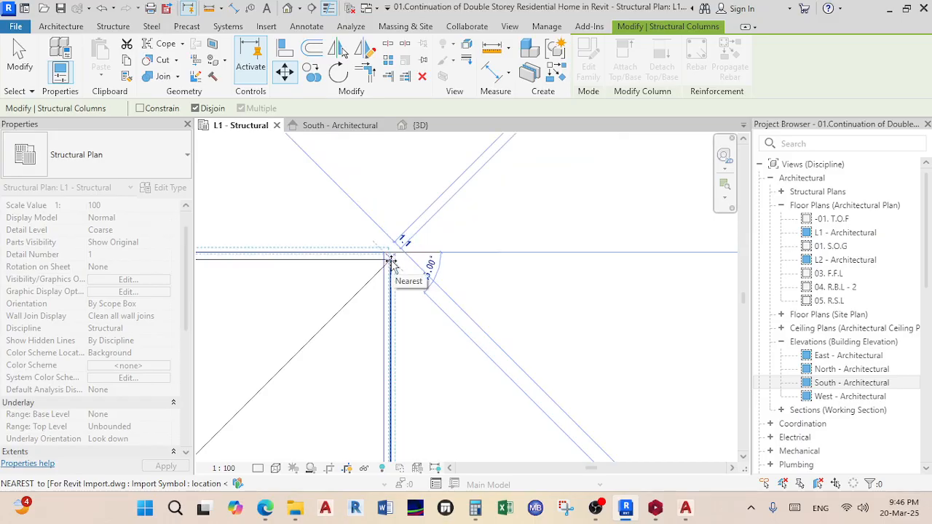
left_click(408, 263)
scroll(353, 220, "up", 3)
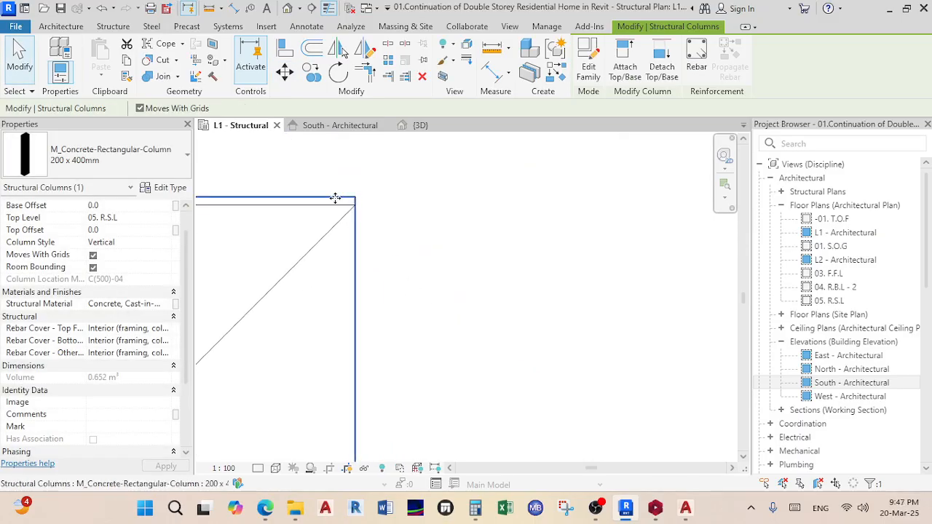
left_click(285, 71)
middle_click_drag(326, 197, 420, 271)
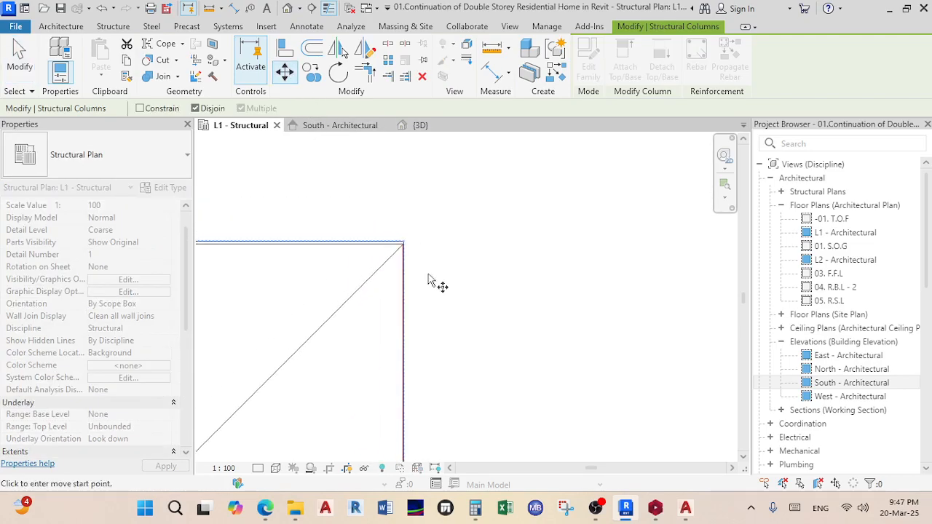
key("Escape")
- Align the upper edge of the column at grid B1-04 with the drawn wall's upper line and leave the Align command
scroll(409, 256, "up", 2)
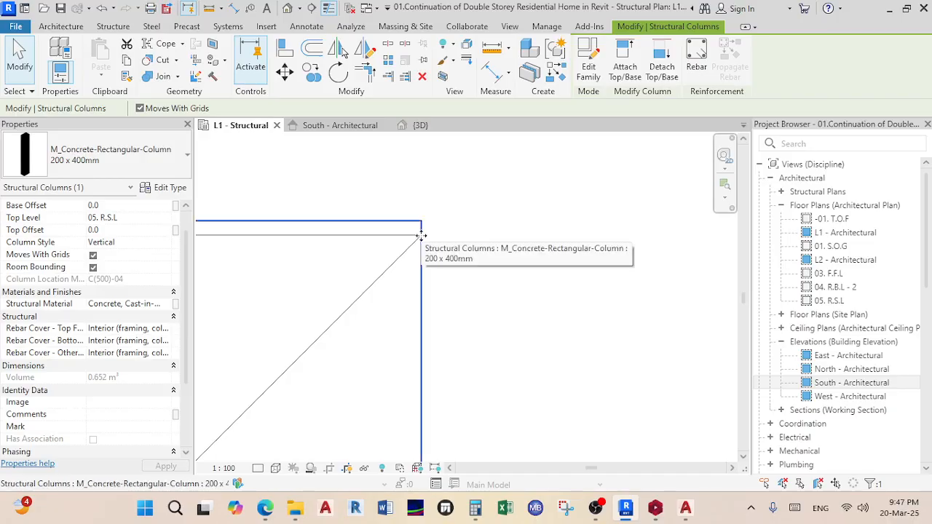
scroll(385, 235, "up", 2)
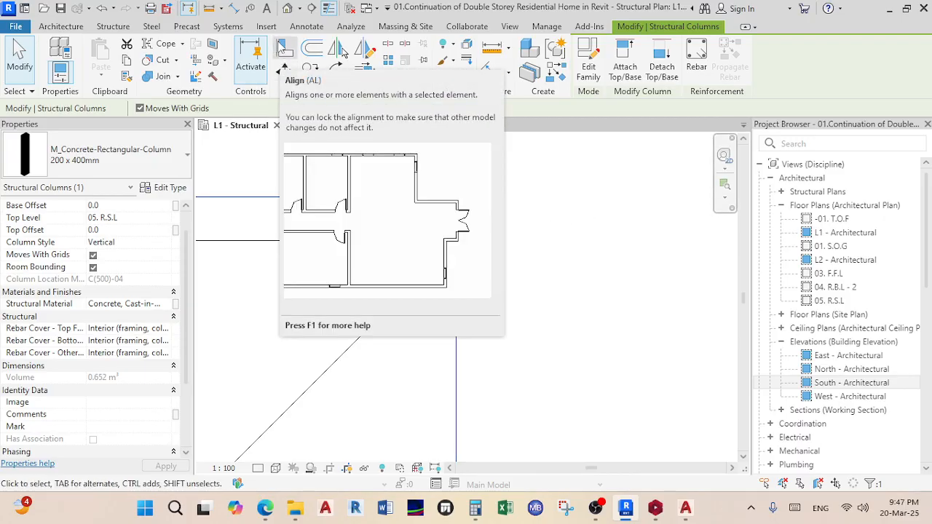
left_click(275, 52)
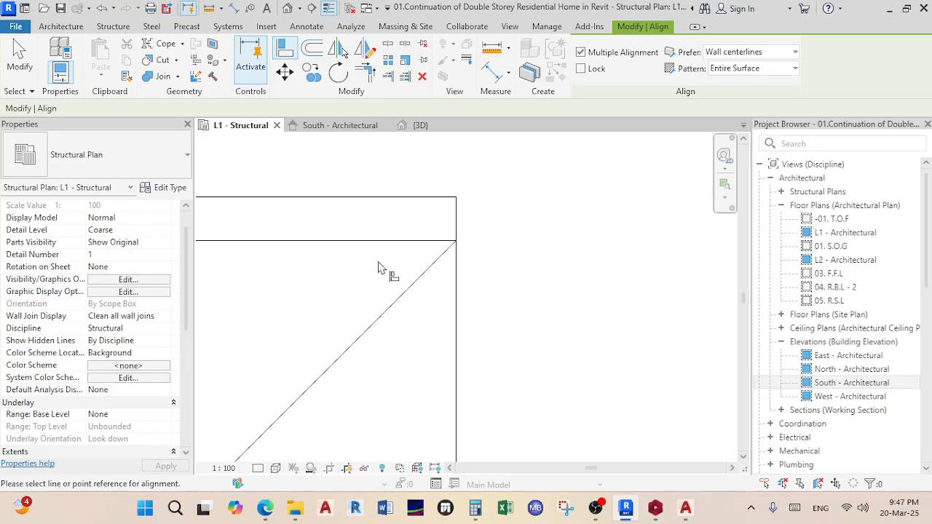
left_click(409, 241)
left_click(414, 203)
scroll(368, 269, "down", 4)
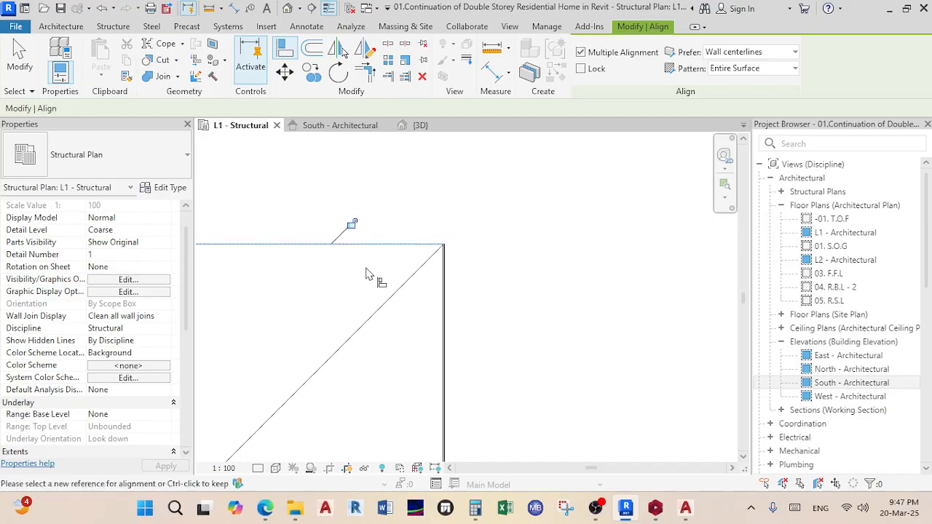
scroll(367, 270, "down", 5)
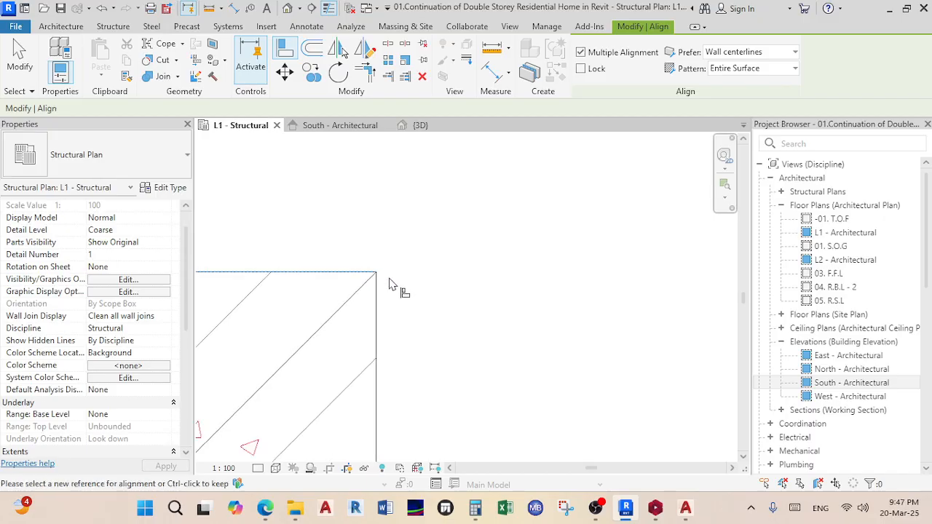
middle_click_drag(391, 294, 562, 323)
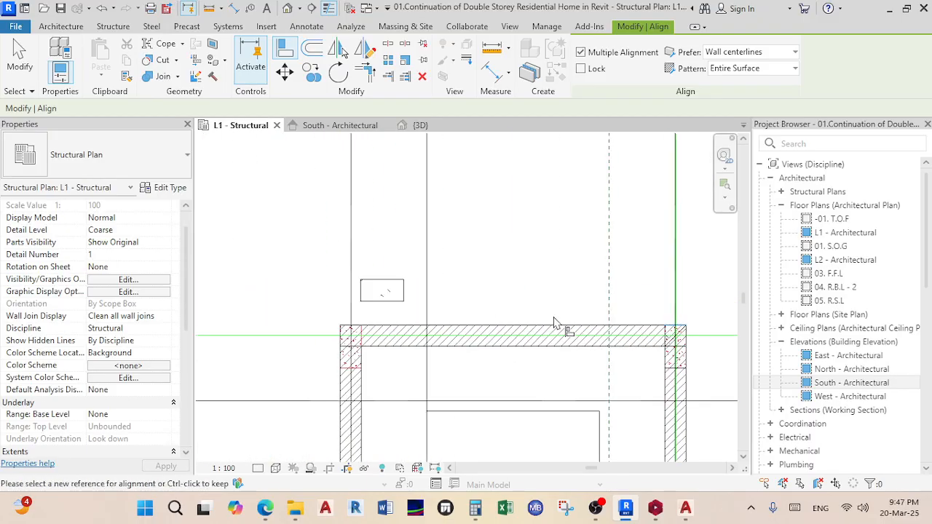
scroll(415, 325, "up", 2)
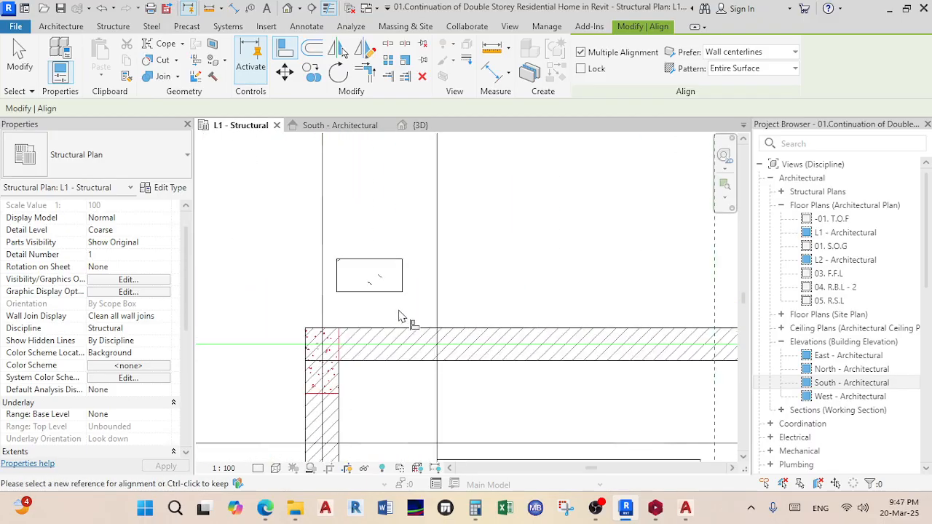
key("Escape")
- Turn the loose column near grid B1-03 upright and move its upper-right corner onto the corner of the drawn outline
left_click(393, 291)
key("space")
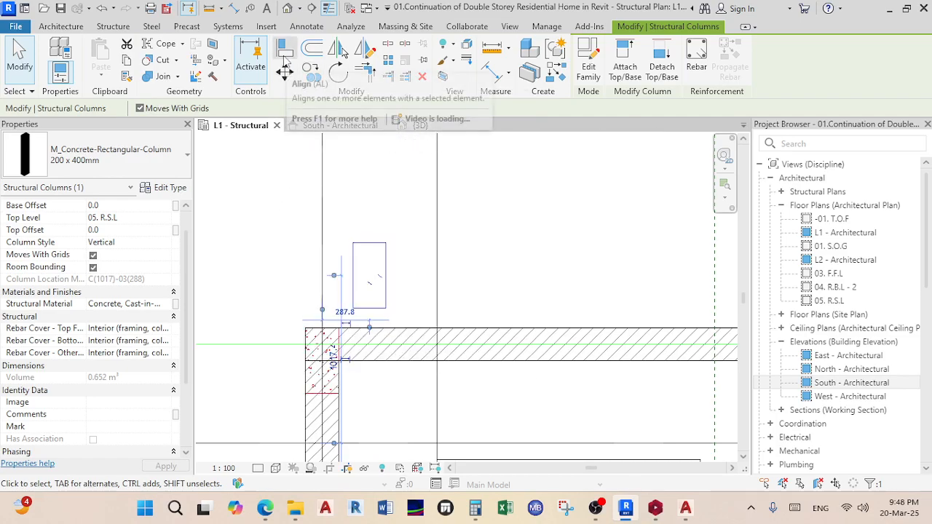
left_click(285, 70)
scroll(408, 255, "up", 3)
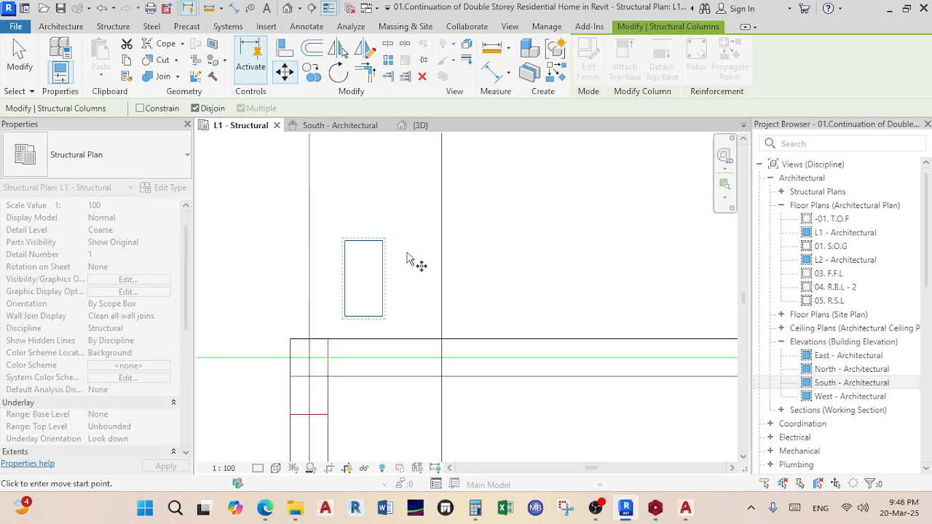
left_click(374, 236)
scroll(374, 236, "up", 3)
scroll(353, 373, "down", 4)
scroll(343, 357, "up", 4)
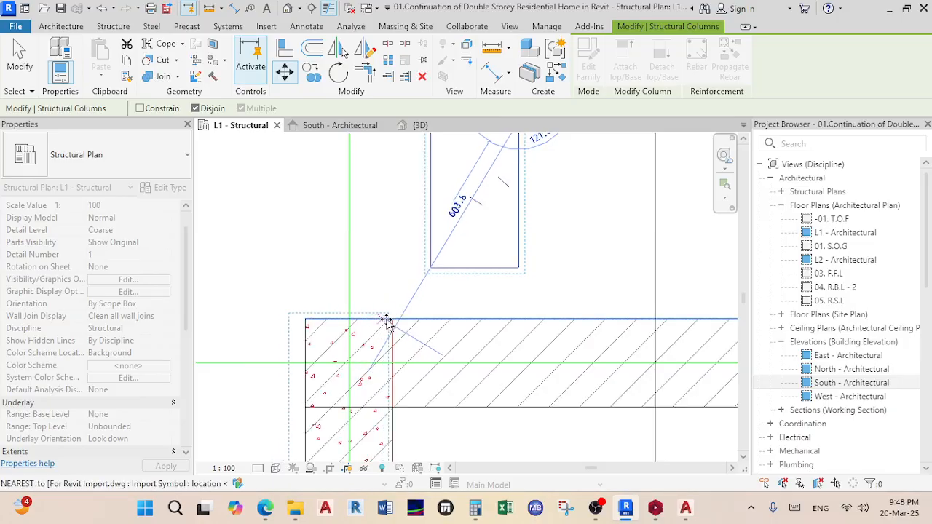
scroll(394, 322, "up", 4)
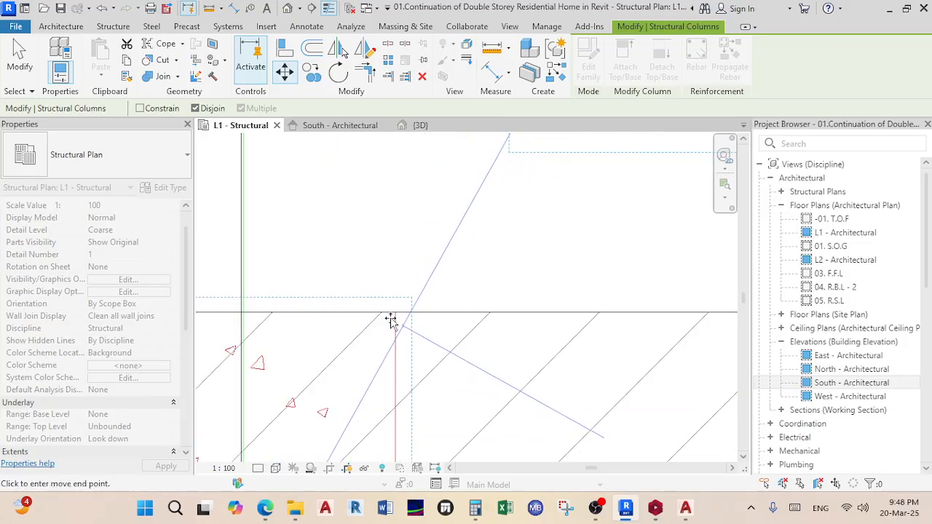
left_click(395, 313)
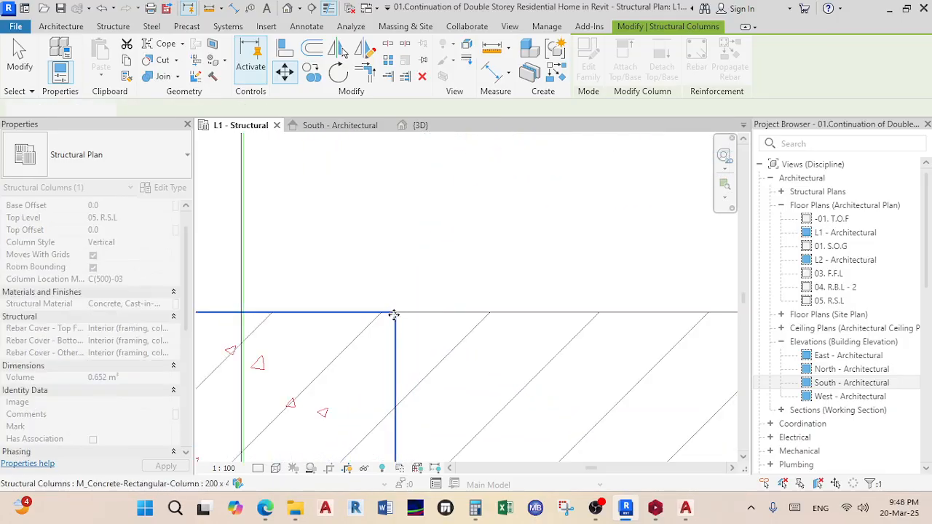
- Turn the loose column near grid B1-01 upright and move its upper-right corner onto the drawn outline in the outer wall
scroll(468, 316, "down", 4)
scroll(468, 321, "down", 5)
scroll(342, 337, "up", 3)
scroll(345, 314, "up", 5)
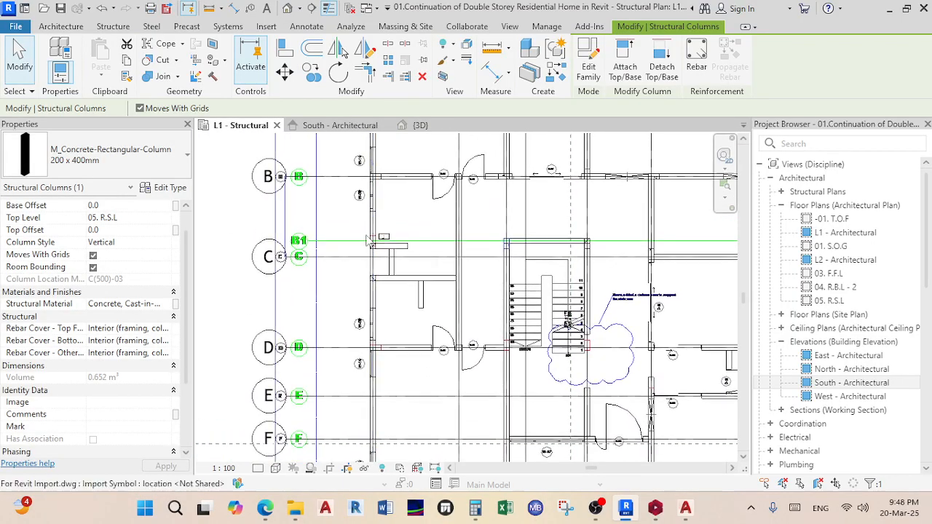
scroll(394, 251, "up", 2)
key("space")
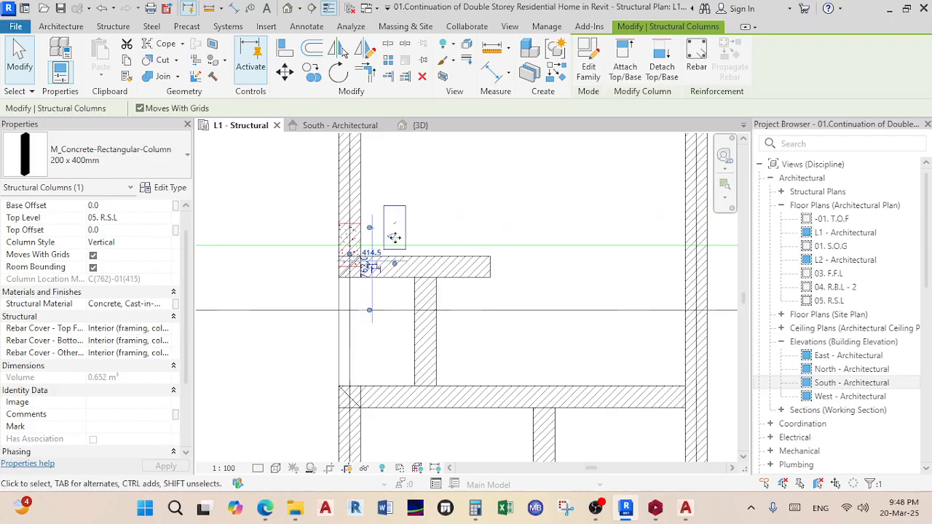
left_click(284, 72)
scroll(419, 211, "up", 4)
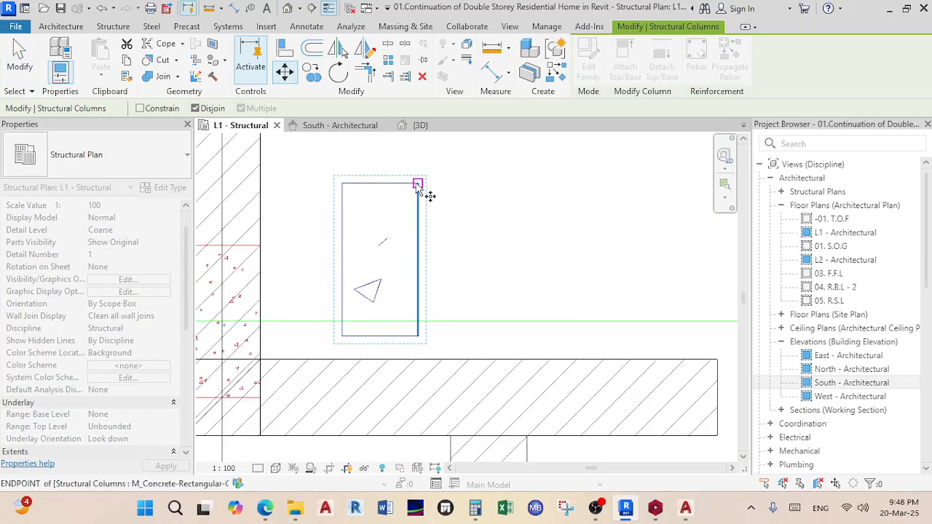
left_click(418, 185)
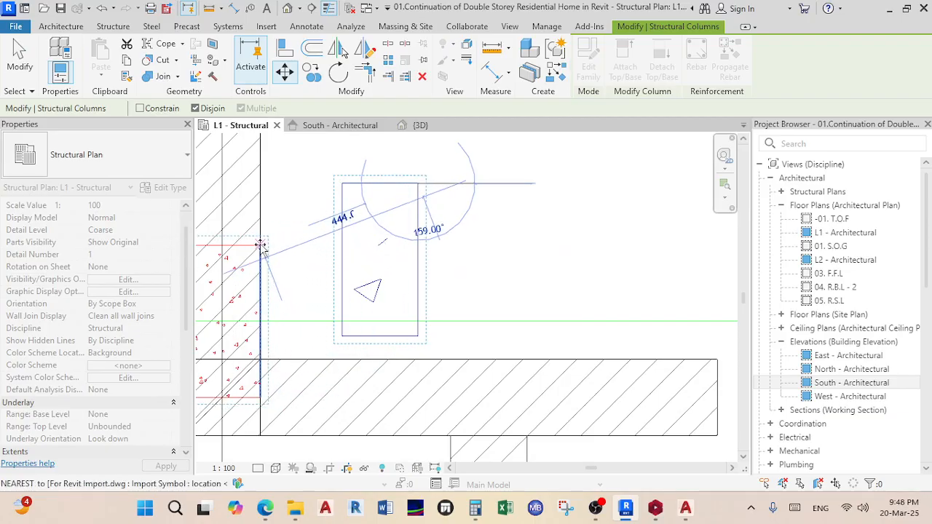
scroll(260, 246, "up", 3)
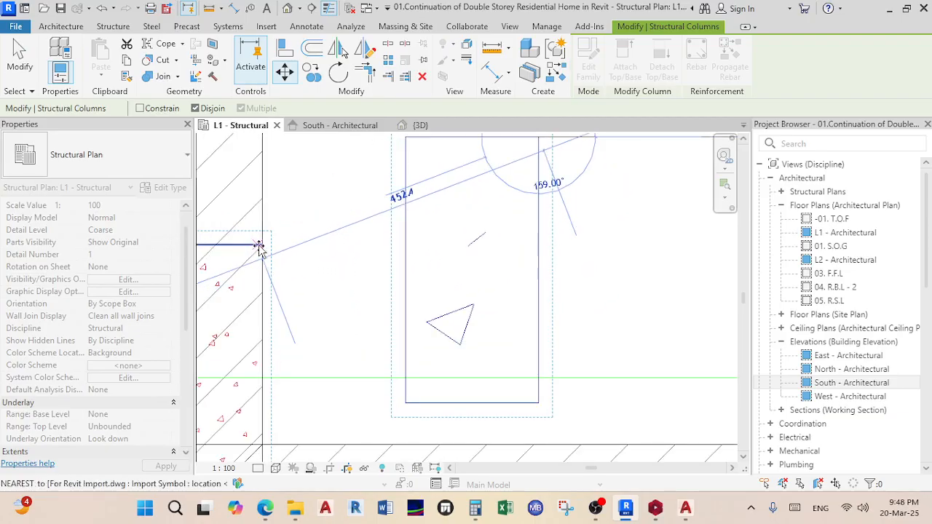
left_click(262, 248)
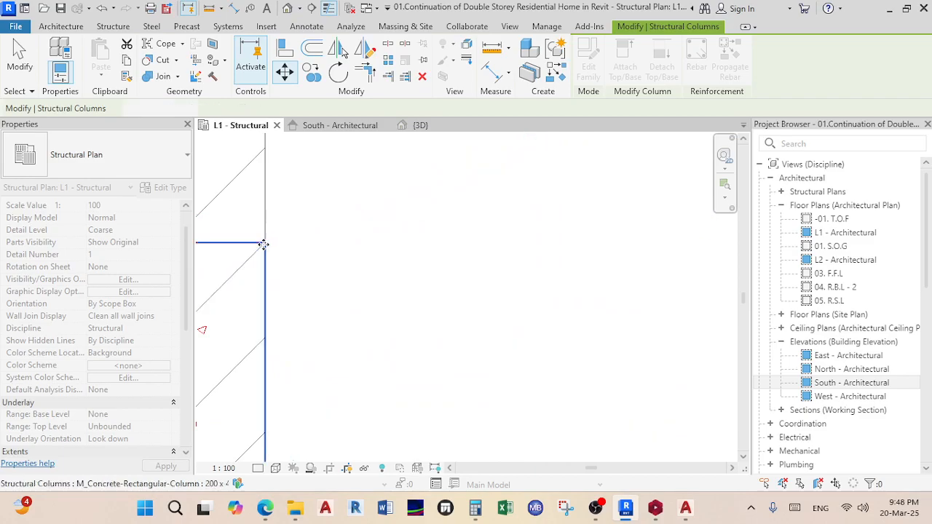
- Examine the plan along grid 01 between grids B and E for drawn column locations that still need columns
scroll(316, 272, "down", 6)
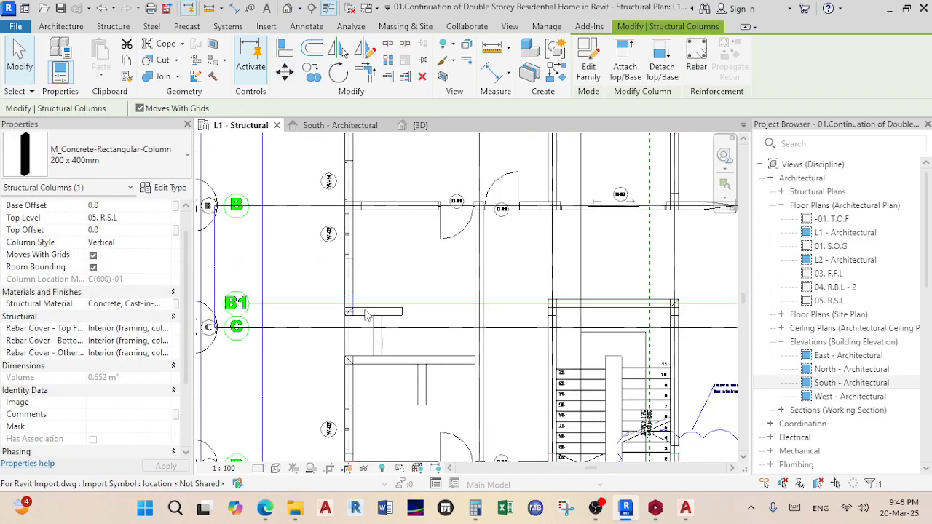
scroll(365, 312, "down", 1)
middle_click_drag(364, 312, 453, 237)
scroll(450, 240, "up", 4)
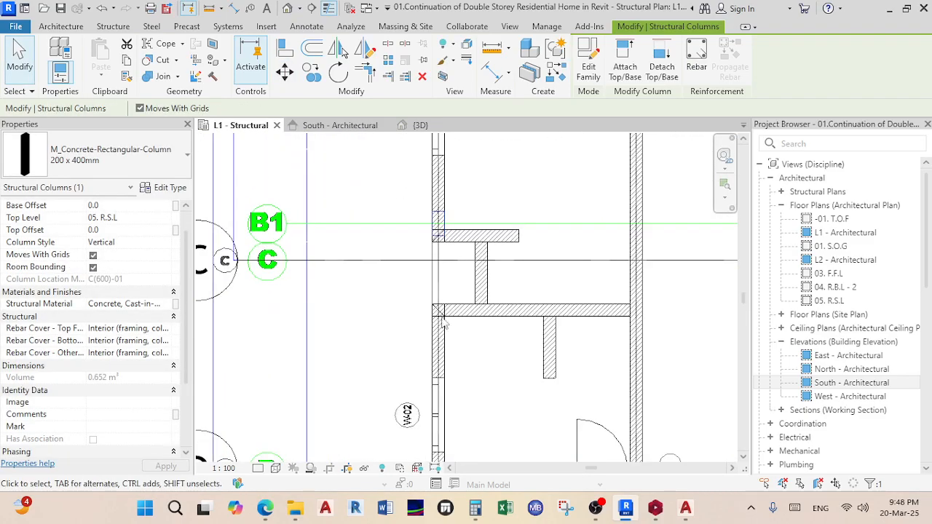
scroll(399, 305, "down", 2)
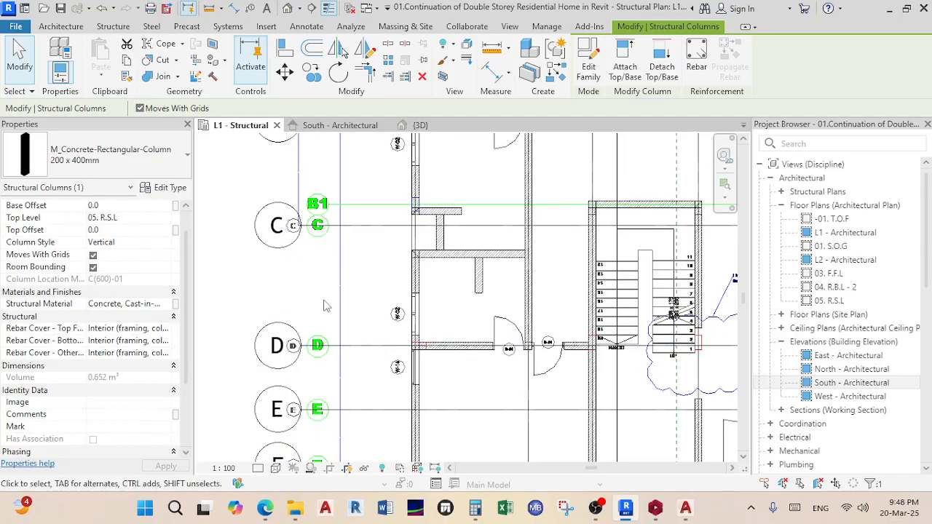
scroll(325, 303, "up", 2)
mouse_move(419, 232)
middle_mouse_down()
mouse_move(451, 296)
mouse_move(388, 336)
middle_mouse_up()
scroll(419, 265, "down", 2)
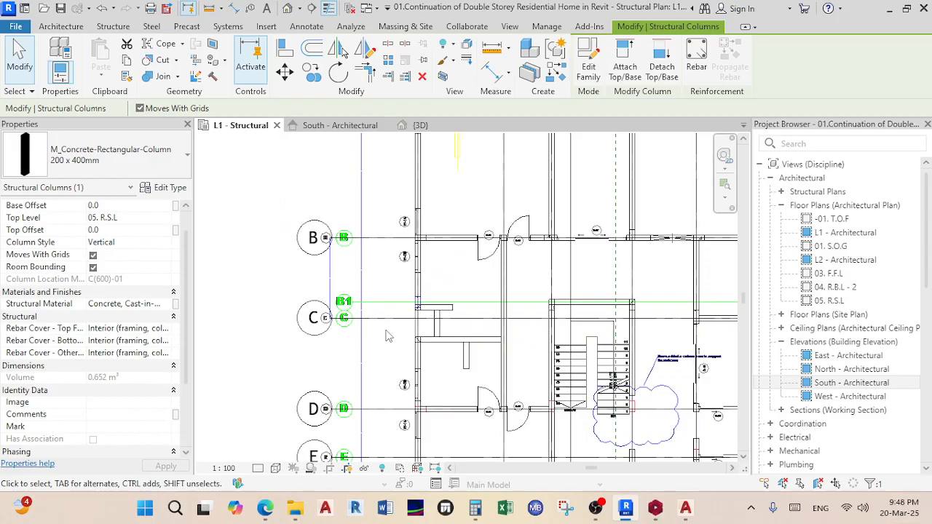
- Copy grid line C upward by about 600 mm onto the imported drawing's B1 grid line and leave the Copy command
scroll(337, 332, "up", 4)
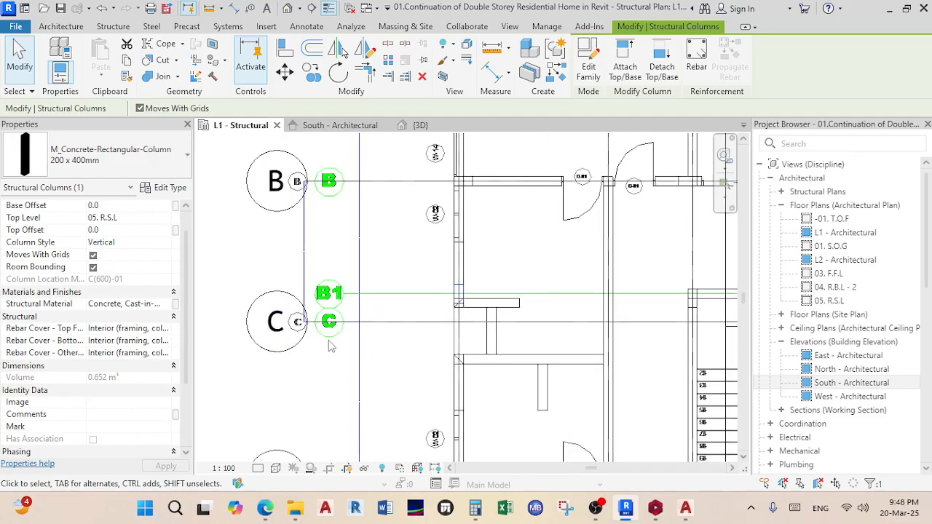
left_click(281, 349)
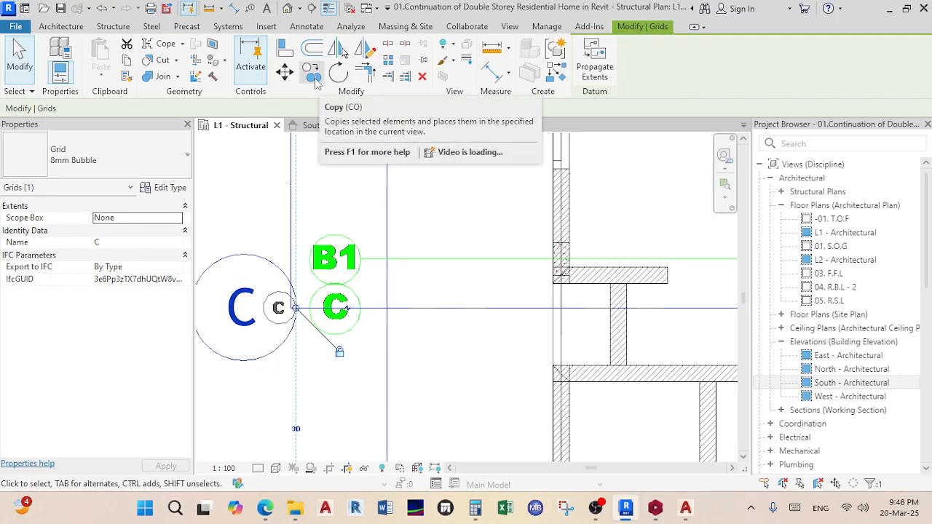
left_click(315, 79)
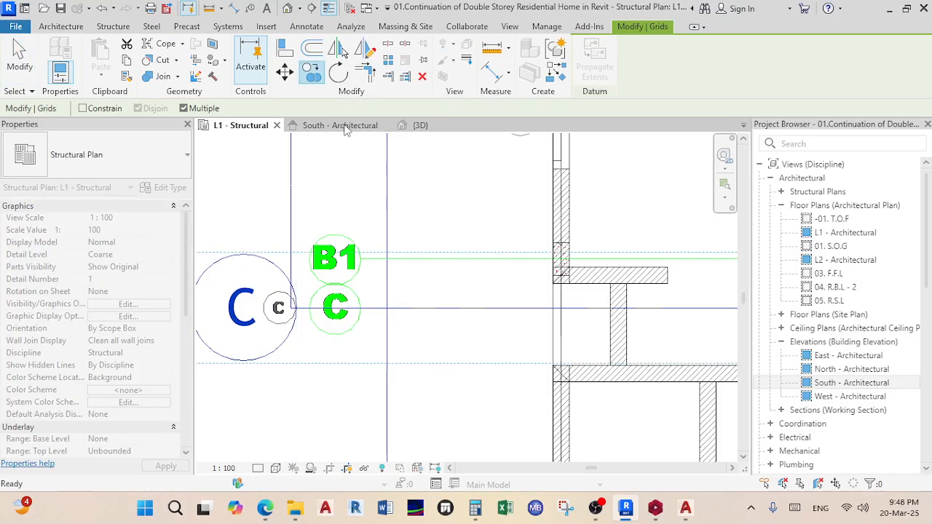
scroll(401, 331, "up", 2)
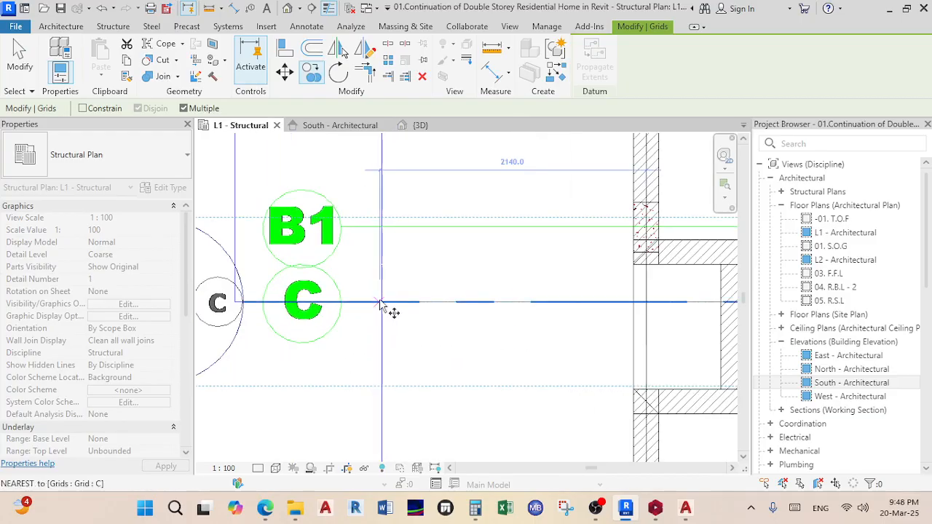
left_click(382, 302)
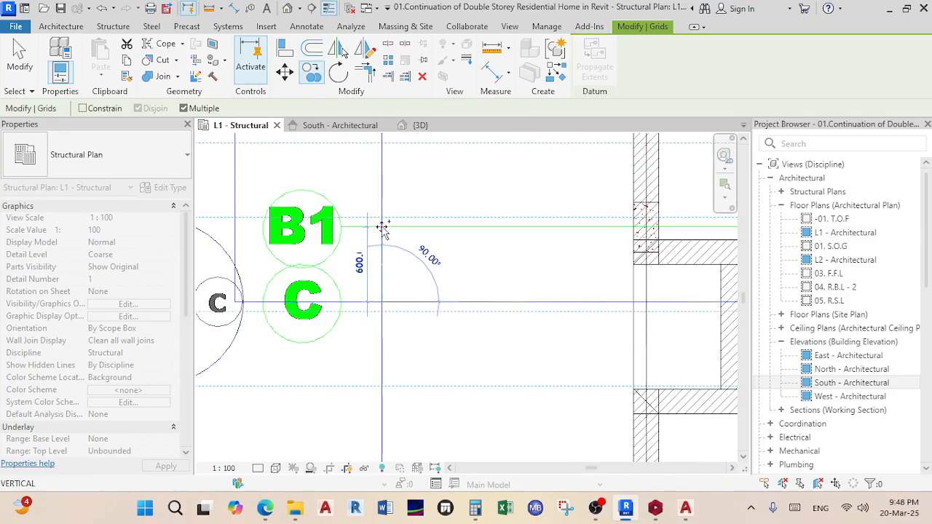
scroll(383, 227, "up", 2)
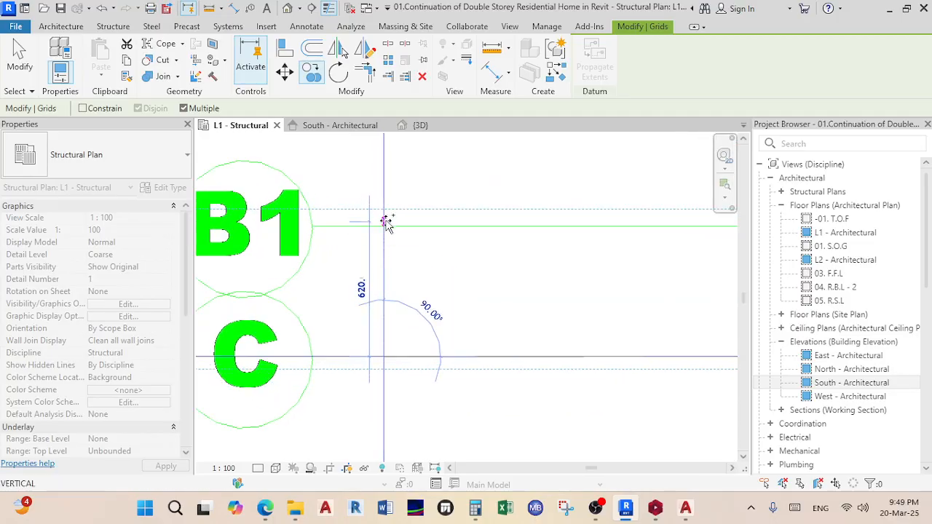
scroll(391, 272, "down", 2)
right_click(391, 272)
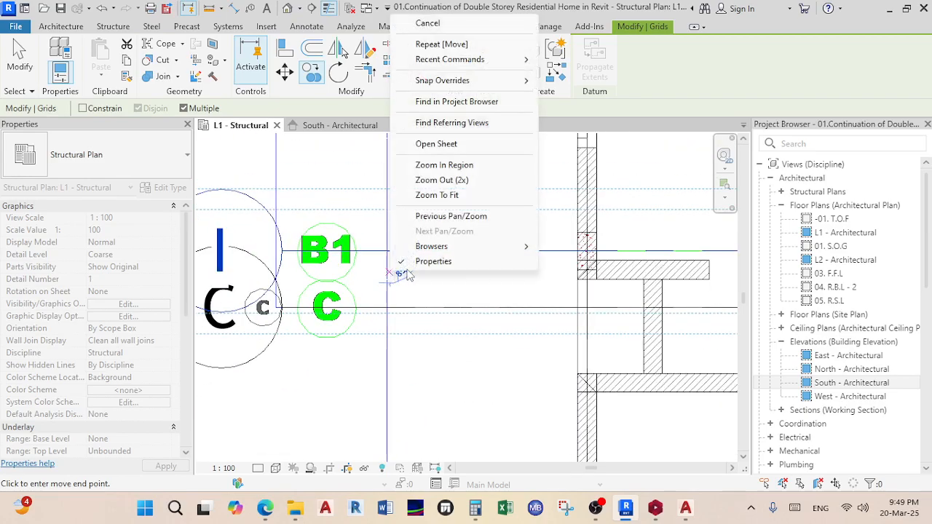
left_click(427, 23)
scroll(422, 252, "down", 3)
scroll(324, 252, "up", 2)
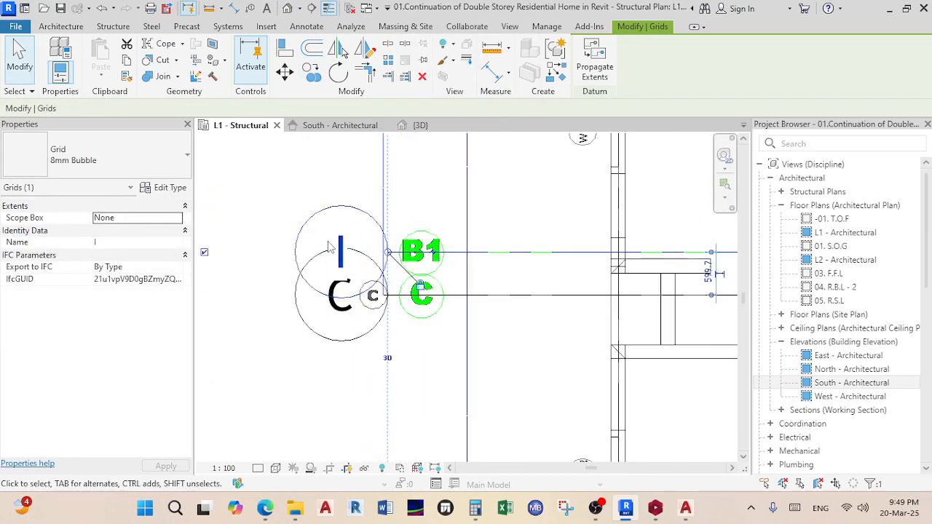
- Rename the copied grid line above grid C as B1 and deselect it
left_click(349, 255)
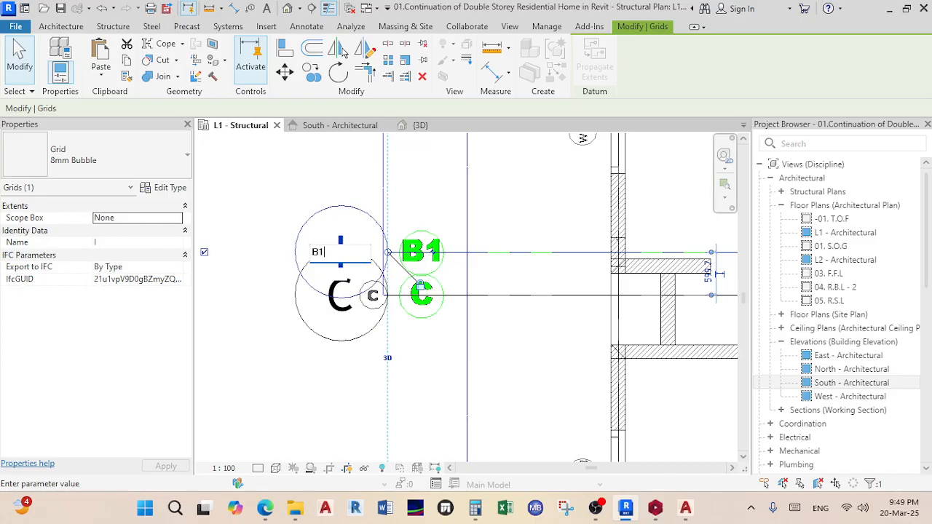
key("Return")
left_click(277, 366)
- Add an elbow to grid C near column line 01 so its bubble sits below the B1 bubble
scroll(291, 321, "down", 3)
scroll(303, 324, "up", 5)
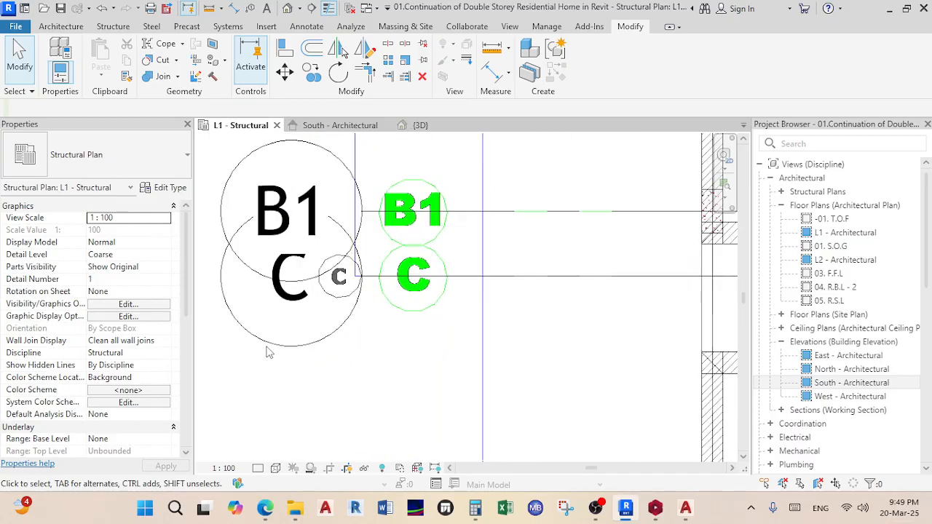
left_click(270, 346)
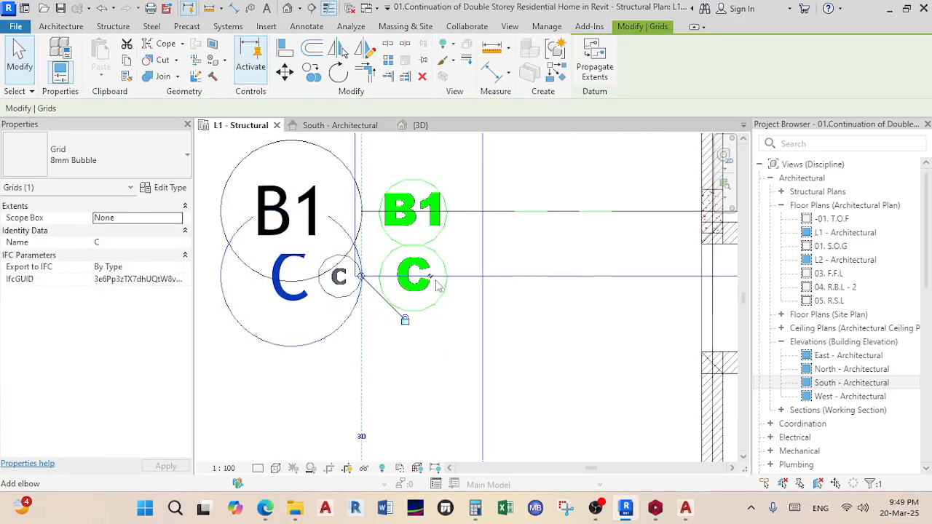
left_click_drag(431, 281, 538, 391)
left_click(568, 377)
- Add an elbow at the opposite end of grid C, beyond column line 07, offsetting its bubble below B1 and shifting the bend toward the building
scroll(537, 355, "down", 8)
middle_click_drag(438, 337, 445, 338)
scroll(474, 353, "up", 6)
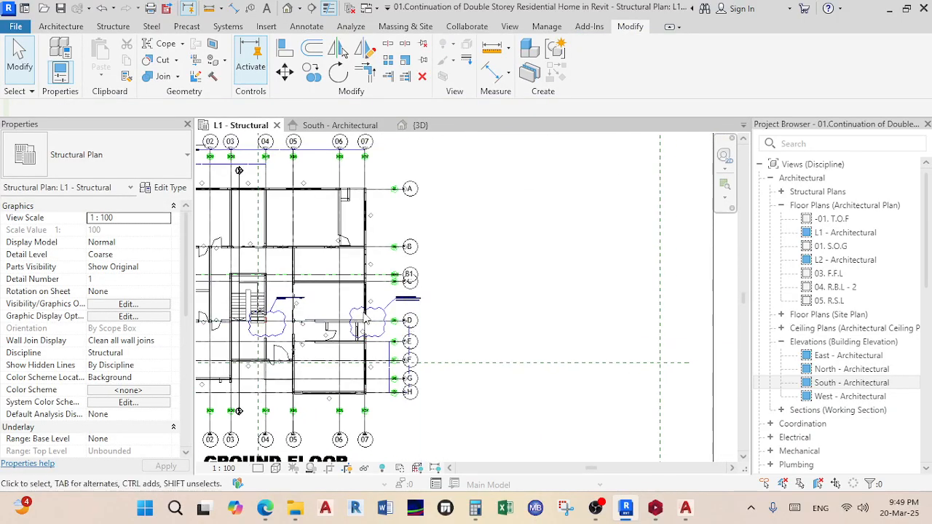
left_click(403, 281)
scroll(452, 283, "up", 2)
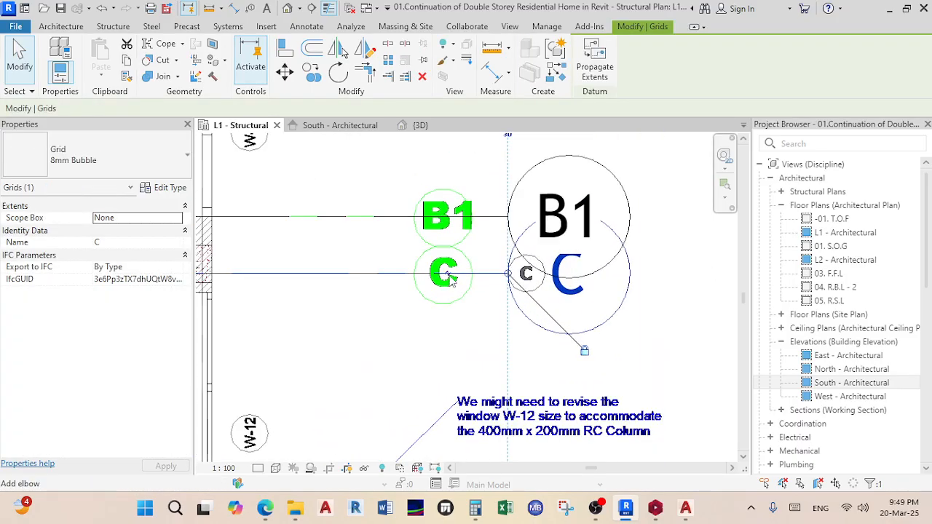
left_click_drag(448, 335, 387, 356)
left_click(333, 347)
left_click(408, 338)
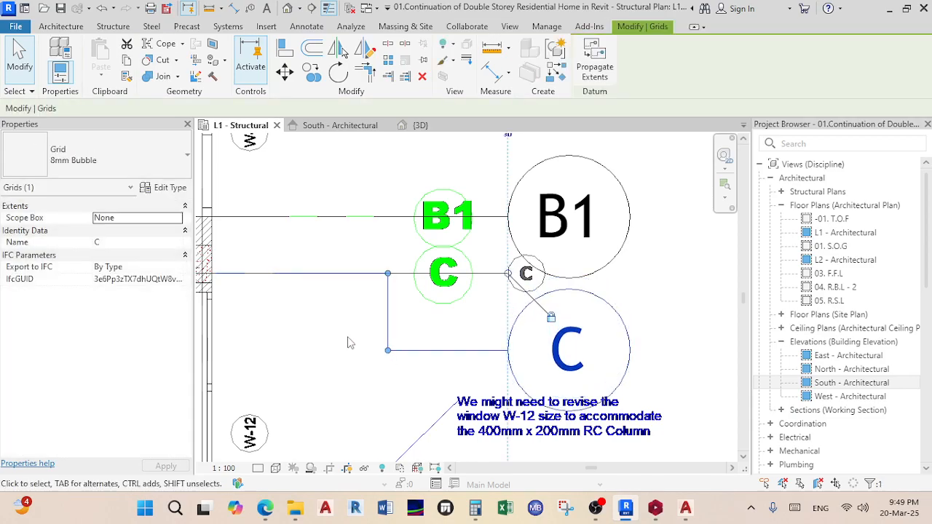
left_click(352, 345)
- Copy the column at grid B1-01 by its upper-right corner onto the drawn column outline at grid C-05 and leave the command
scroll(505, 274, "down", 5)
scroll(500, 287, "down", 4)
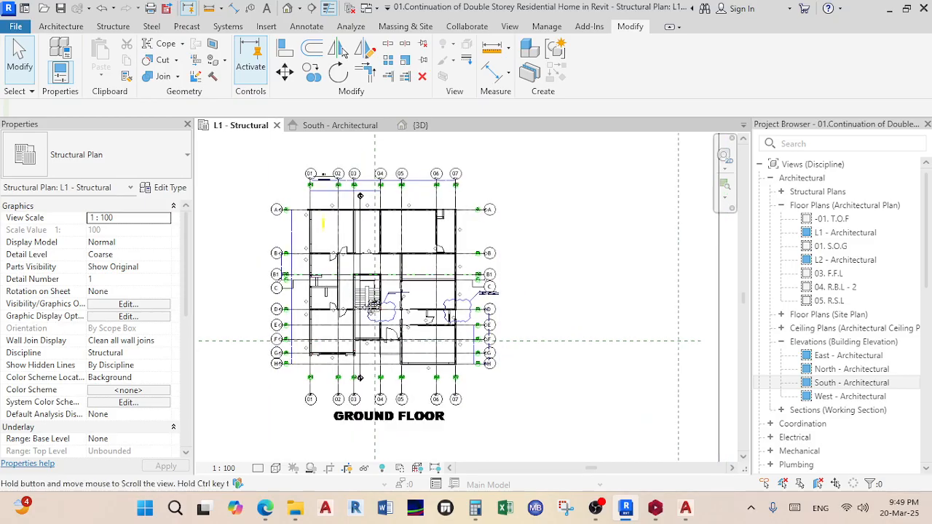
scroll(319, 269, "up", 3)
scroll(318, 269, "up", 4)
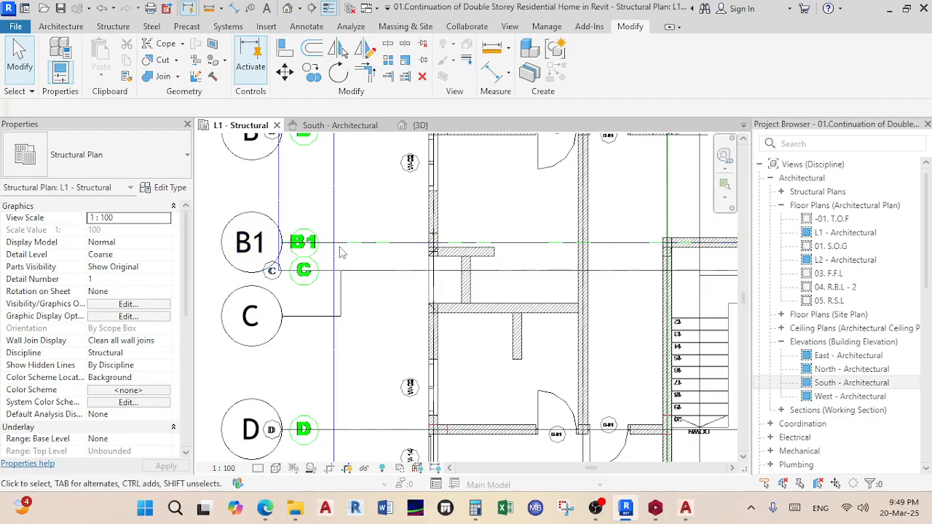
scroll(343, 252, "up", 5)
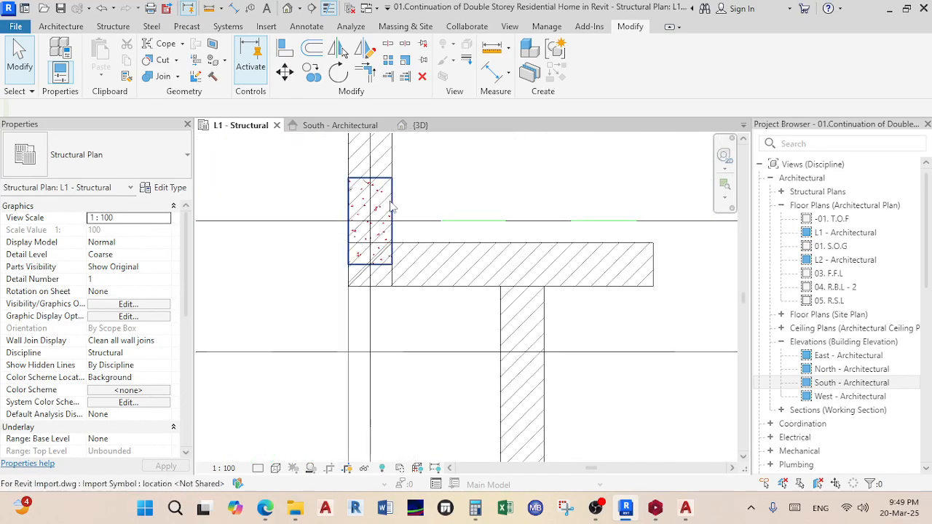
left_click(375, 262)
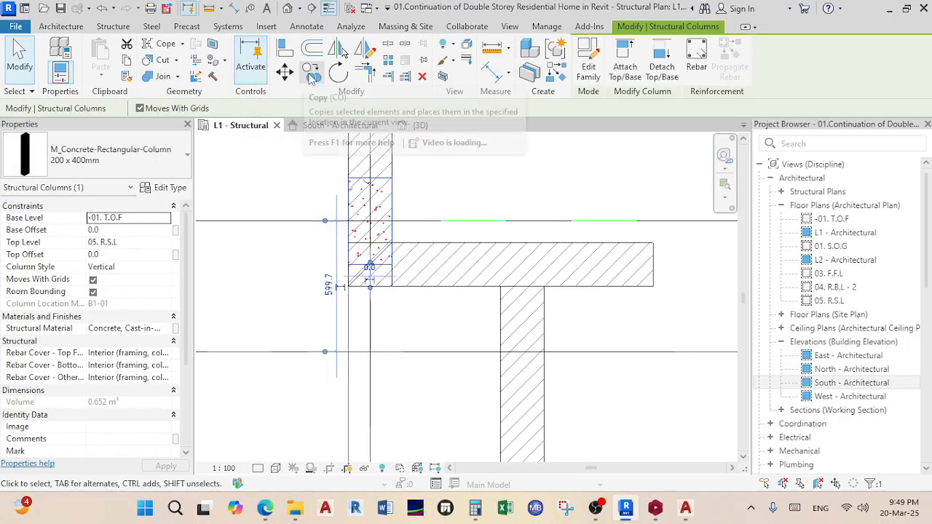
left_click(311, 71)
left_click(391, 183)
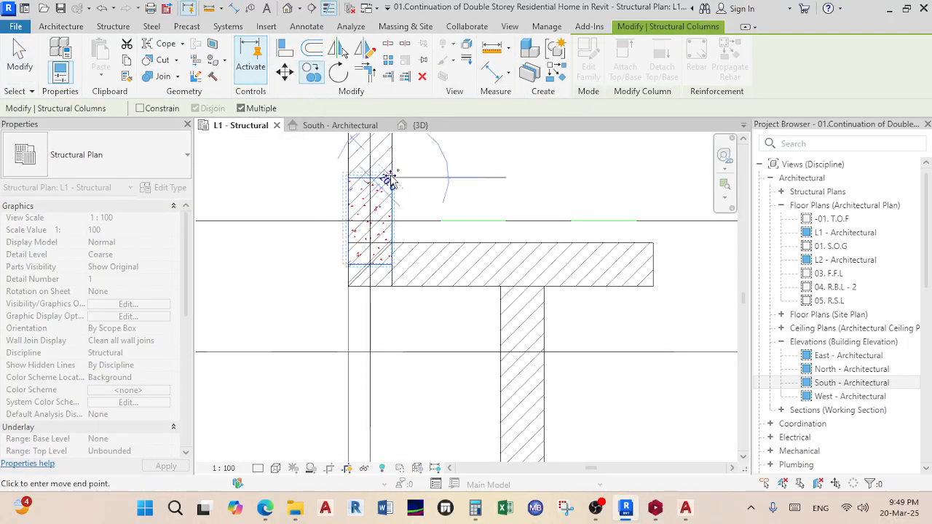
scroll(483, 245, "down", 6)
middle_click_drag(495, 298, 237, 228)
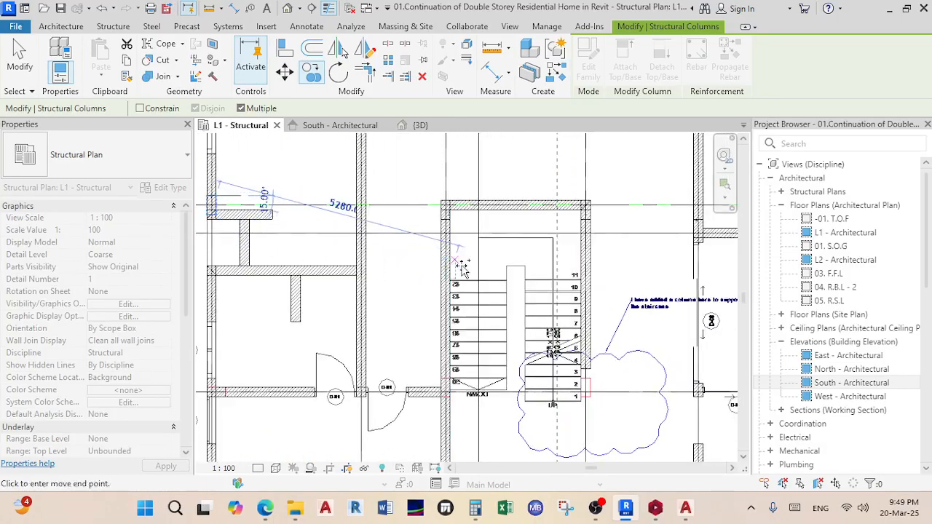
scroll(460, 265, "down", 2)
middle_click_drag(460, 265, 357, 276)
scroll(477, 244, "up", 1)
scroll(512, 252, "up", 3)
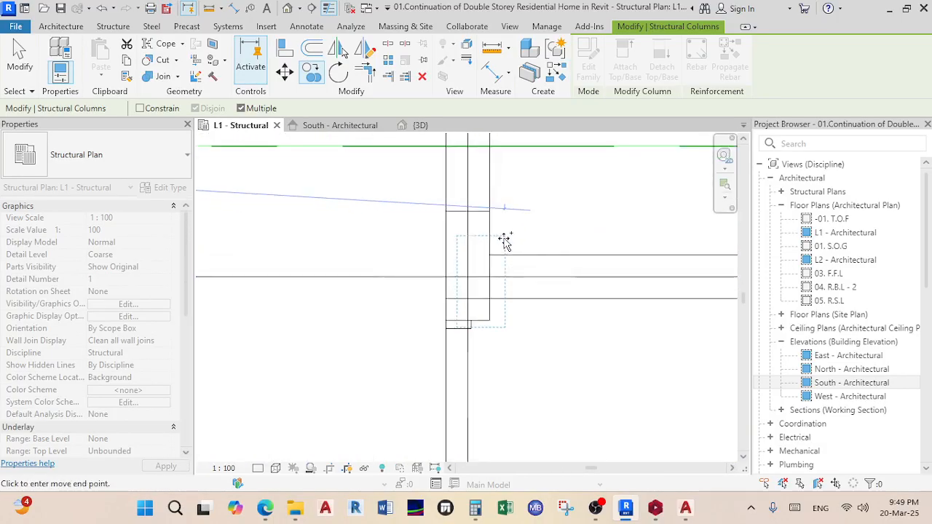
scroll(499, 226, "up", 1)
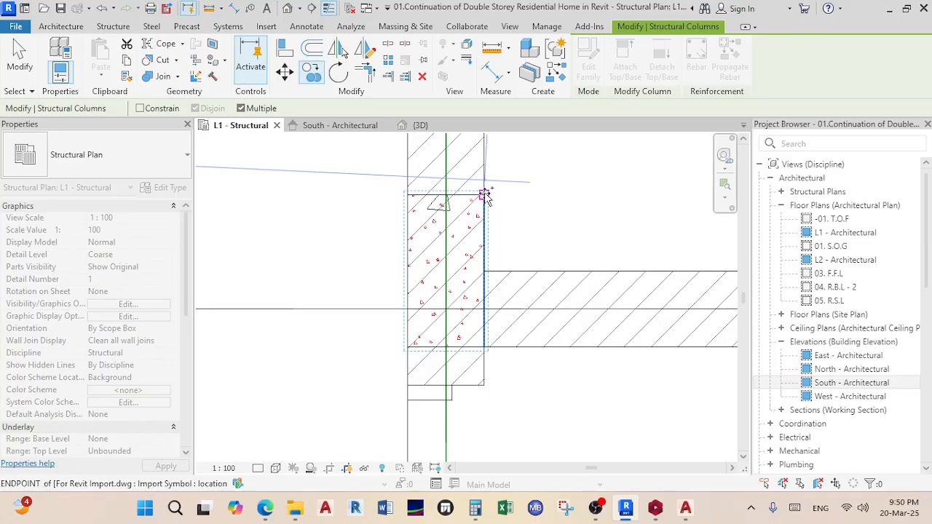
scroll(487, 195, "up", 2)
left_click(486, 198)
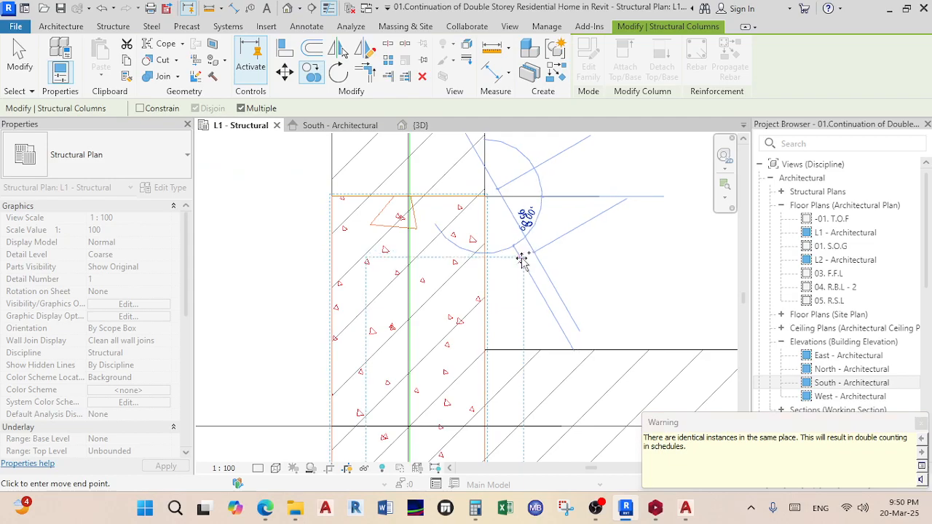
scroll(522, 262, "down", 4)
scroll(510, 277, "up", 3)
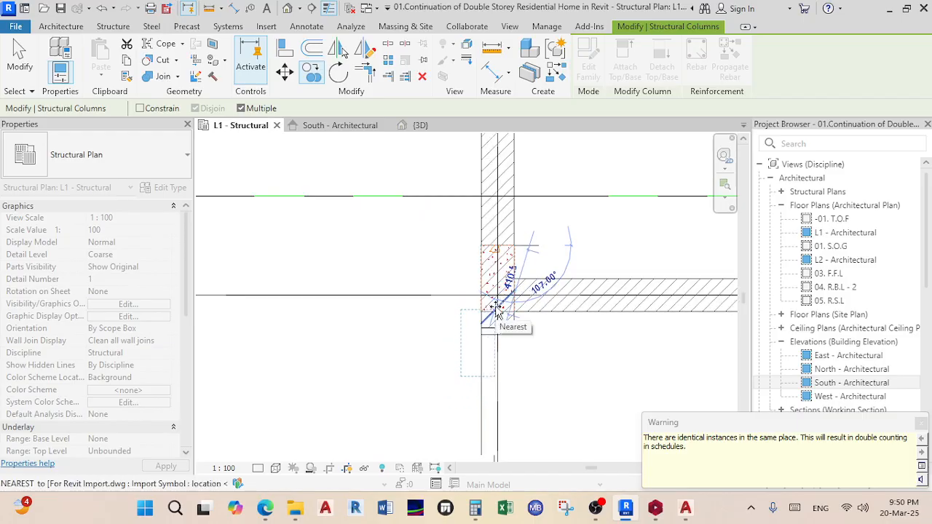
key("Escape")
key("Escape")
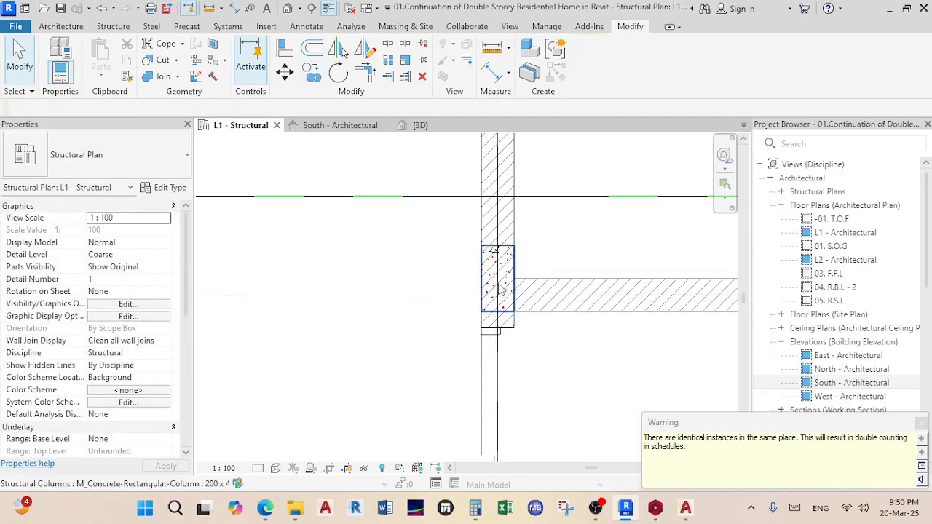
- Delete the duplicate column at grid C-05 in the 3D view and check the column that occupies the location
left_click(515, 286)
left_click(421, 126)
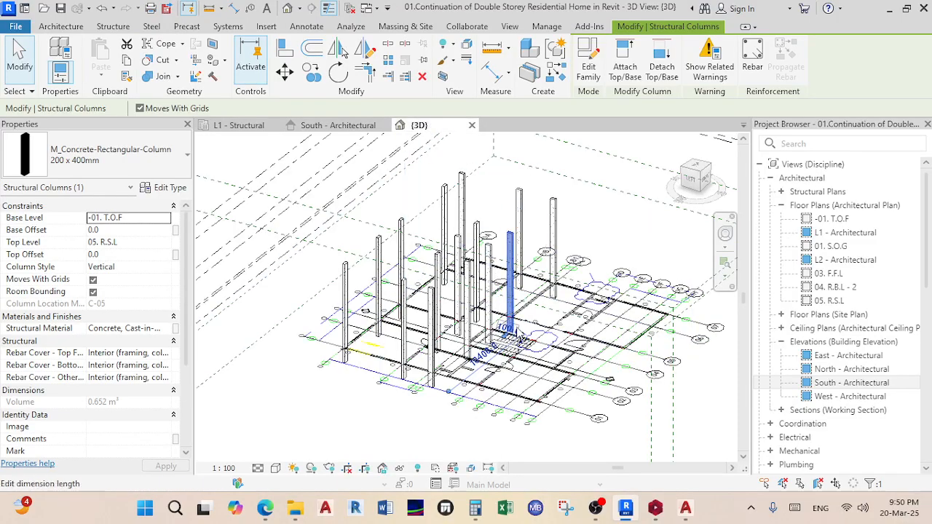
scroll(521, 331, "up", 3)
scroll(522, 327, "down", 3)
scroll(522, 325, "up", 2)
scroll(523, 323, "down", 1)
scroll(522, 322, "up", 1)
scroll(522, 322, "down", 1)
middle_click_drag(521, 322, 485, 293, "shift")
scroll(484, 293, "up", 3)
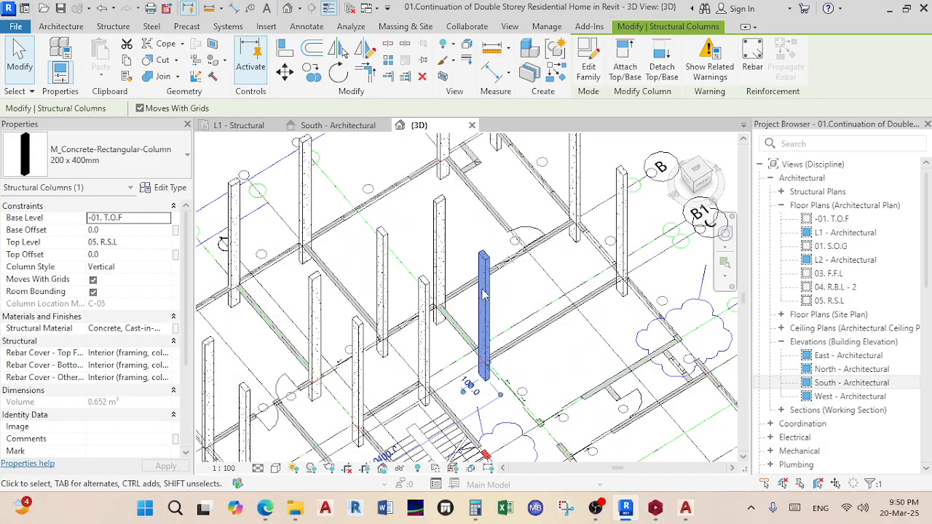
scroll(484, 293, "down", 2)
key("Escape")
left_click(427, 298)
scroll(427, 299, "down", 1)
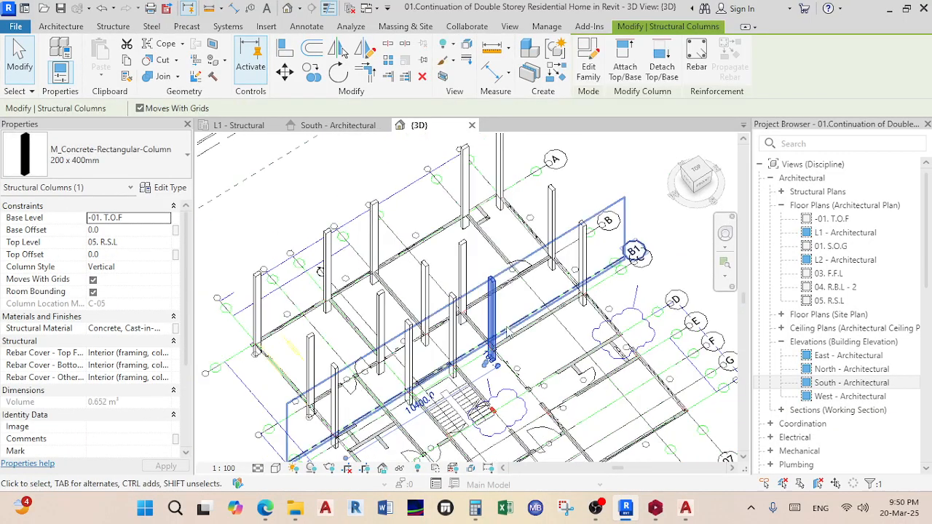
key("Escape")
scroll(507, 334, "up", 2)
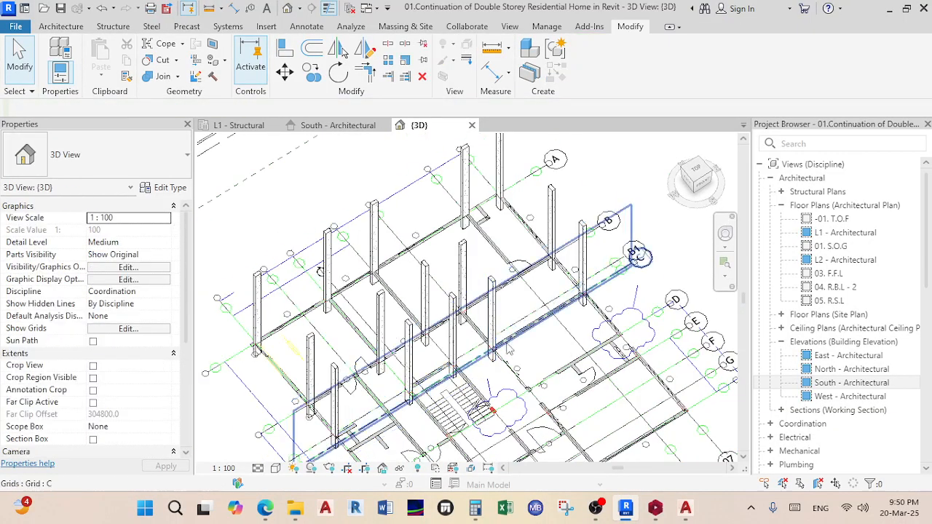
middle_click_drag(509, 342, 526, 326)
scroll(526, 328, "down", 3)
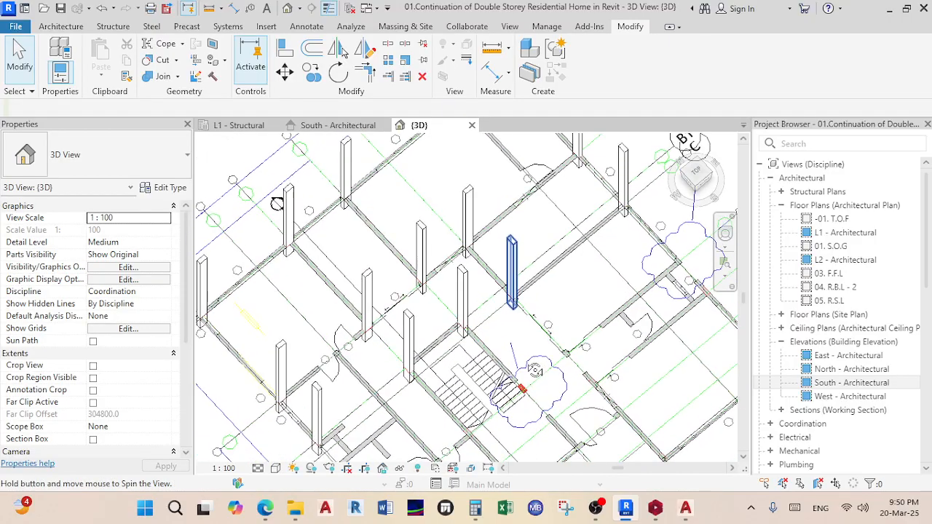
scroll(527, 335, "up", 4)
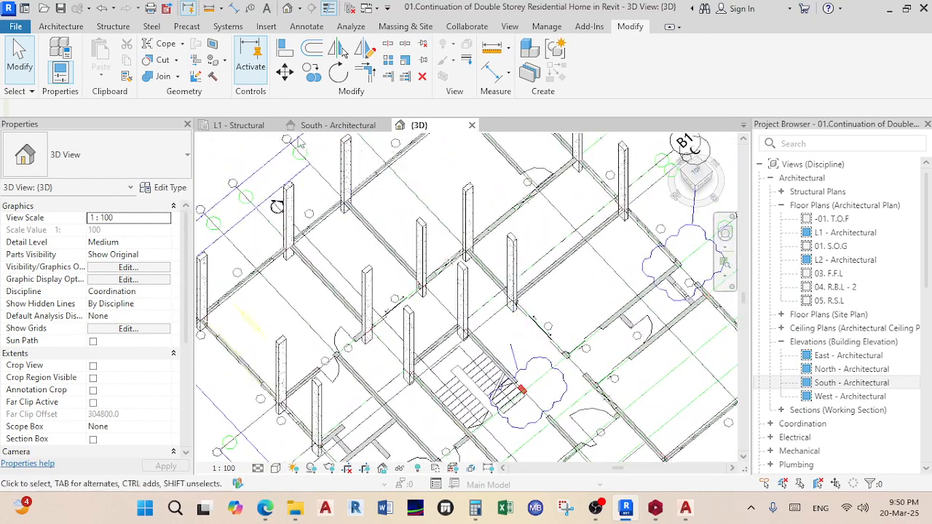
- Select the column at grid C-05 in the L1 structural plan and look over the clouded column locations along grid D
left_click(240, 126)
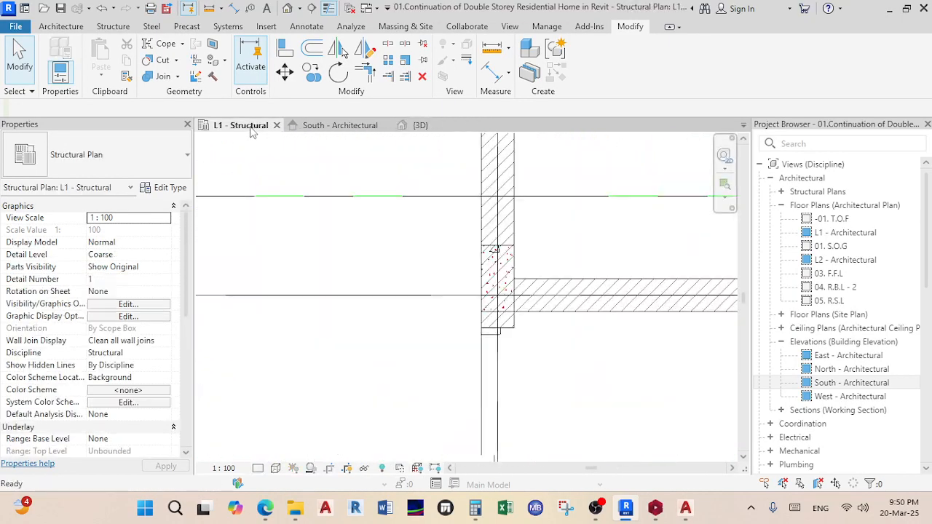
left_click(510, 275)
scroll(510, 284, "down", 5)
mouse_move(555, 337)
middle_mouse_down()
mouse_move(570, 320)
mouse_move(496, 295)
middle_mouse_up()
scroll(451, 284, "up", 3)
scroll(445, 290, "down", 5)
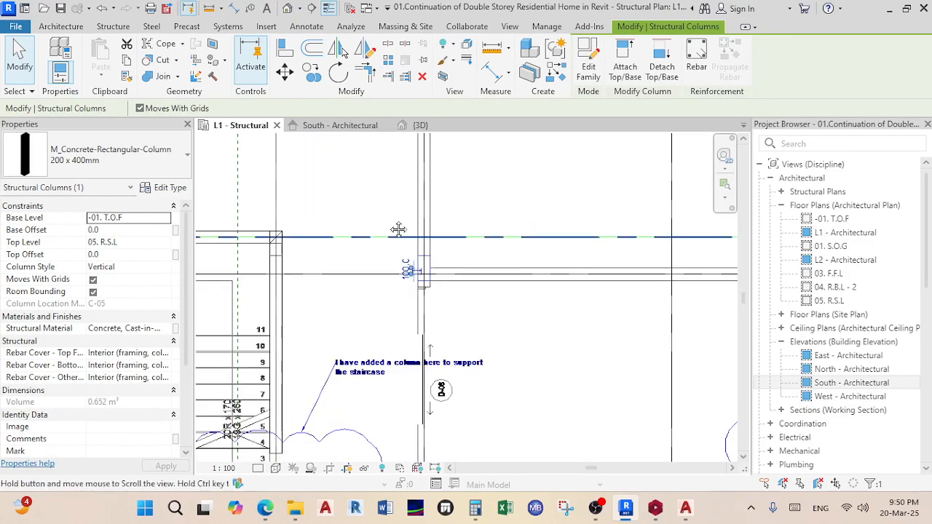
middle_click_drag(611, 413, 504, 302)
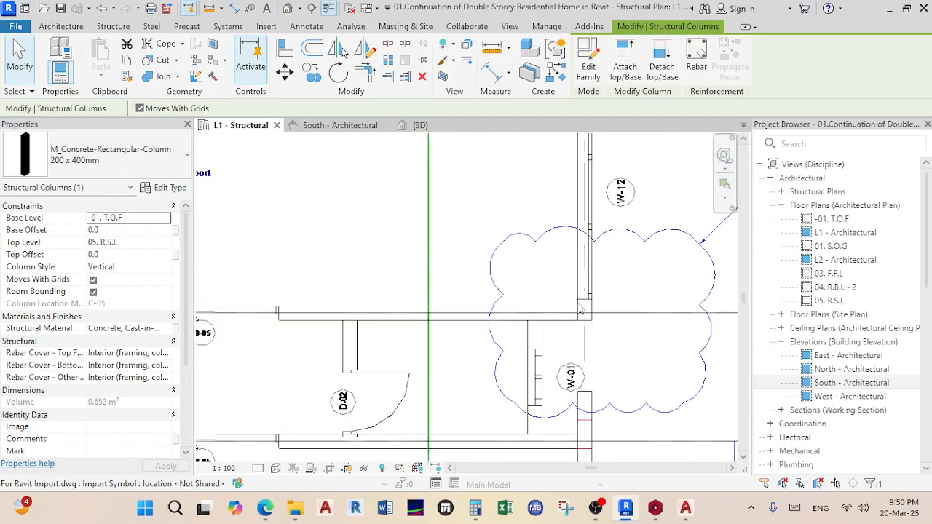
scroll(592, 315, "up", 4)
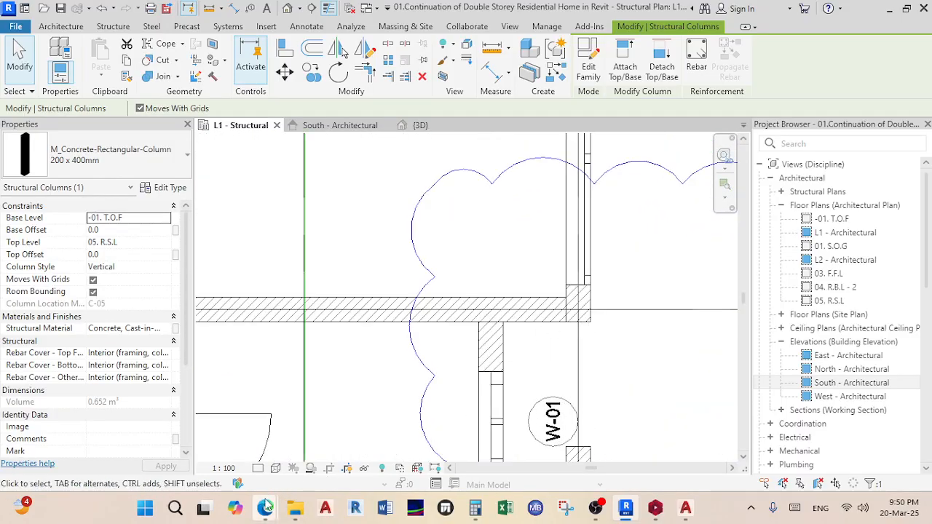
- Switch to Microsoft Teams in the browser, start an instant meeting and copy its invitation link
mouse_move(265, 508)
left_click(318, 447)
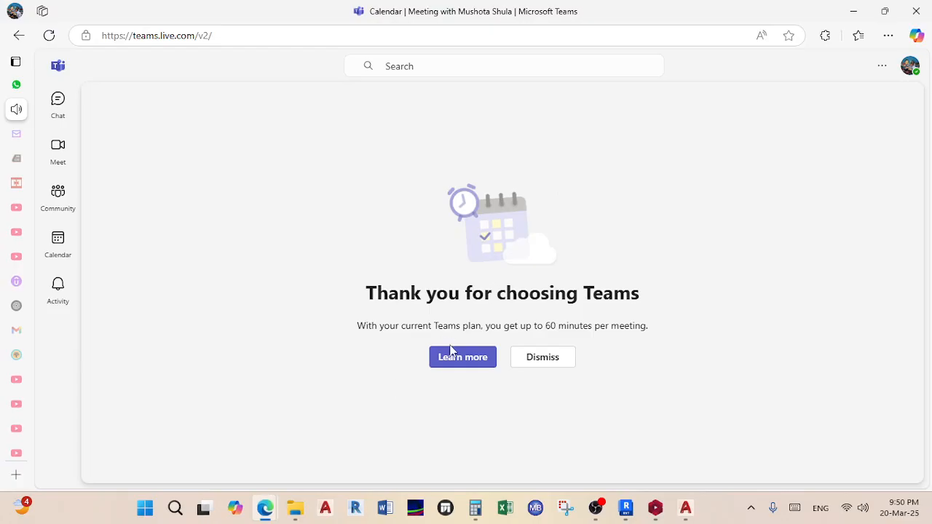
left_click(57, 246)
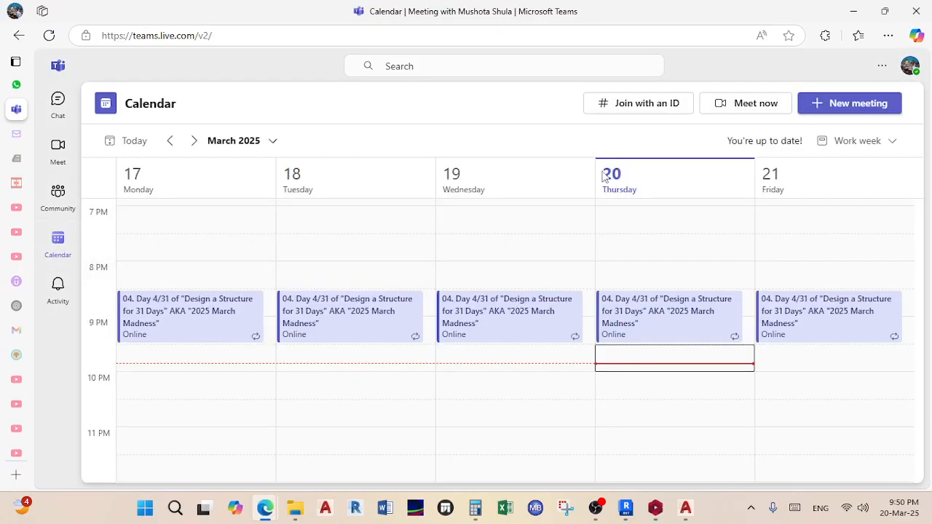
left_click(744, 104)
left_click(768, 212)
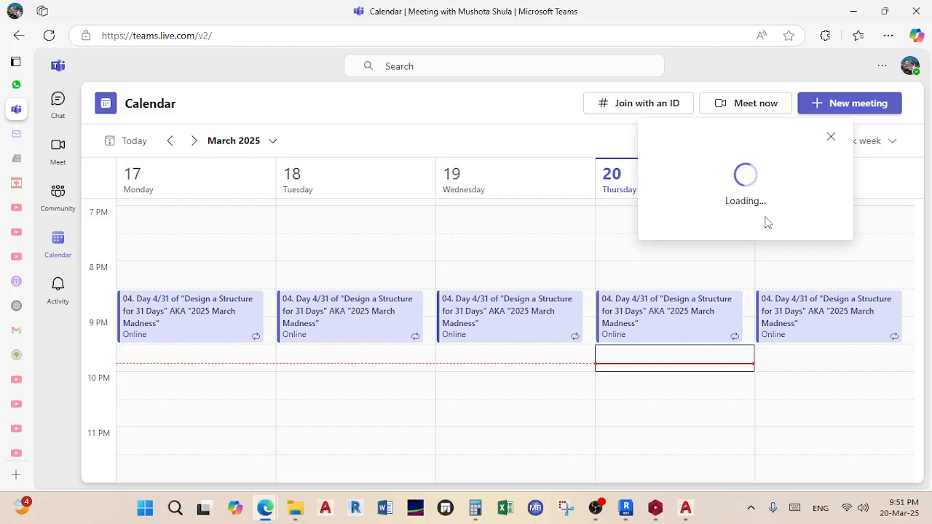
left_click(749, 239)
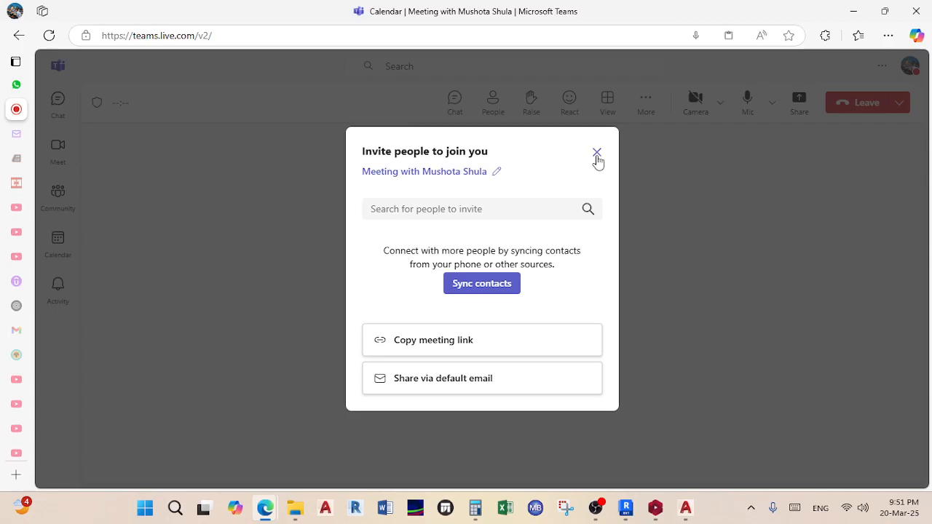
left_click(501, 355)
left_click(597, 153)
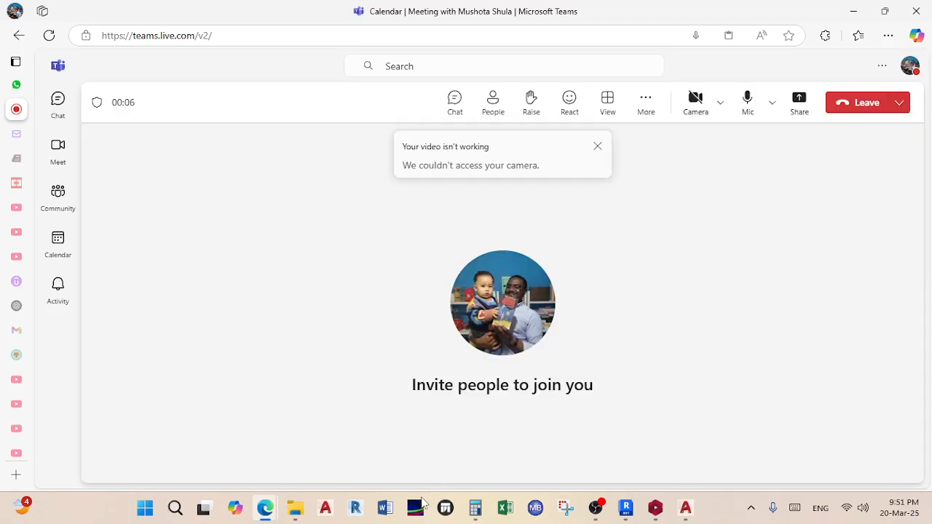
- Paste the meeting link into the message field of the '25 March Madness (Autodesk & Prota Structure) WhatsApp group
mouse_move(265, 512)
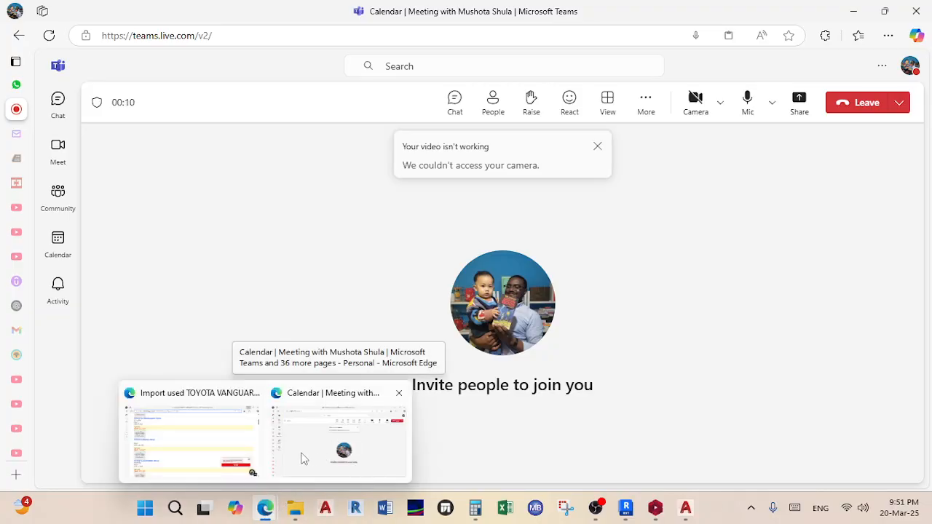
left_click(33, 84)
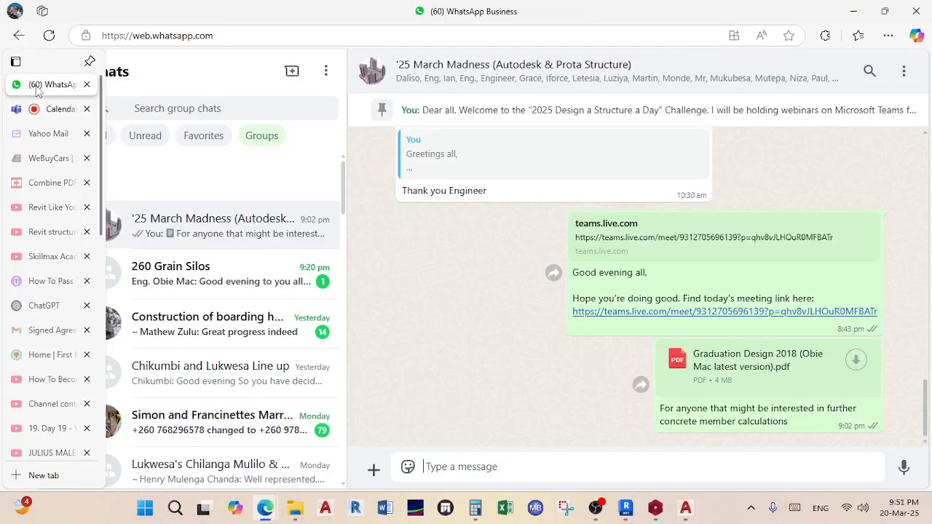
right_click(468, 471)
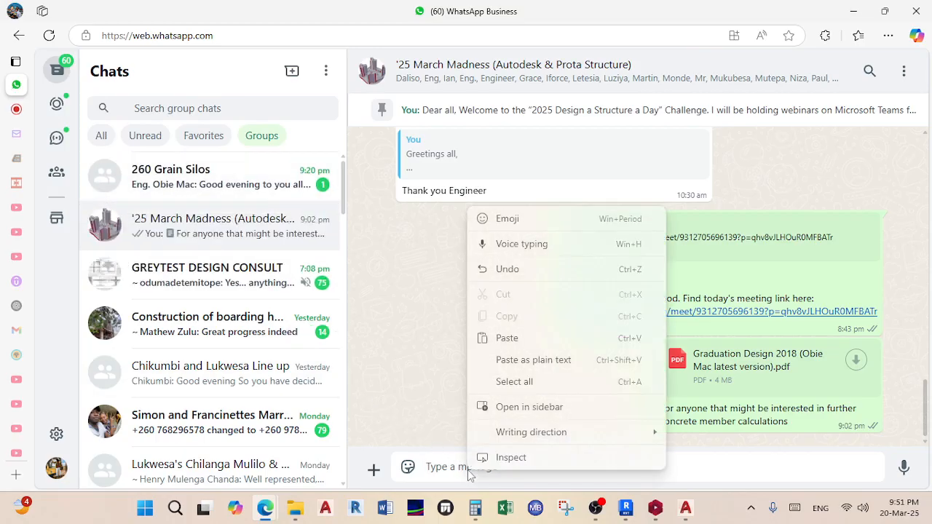
left_click(527, 337)
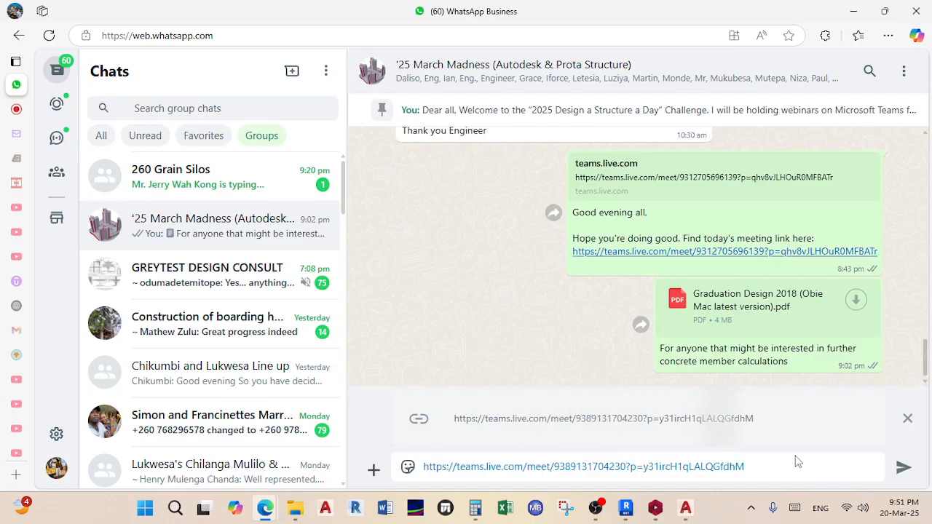
- Switch to OBS Studio, pause and resume the recording, and minimize its window
left_click(596, 507)
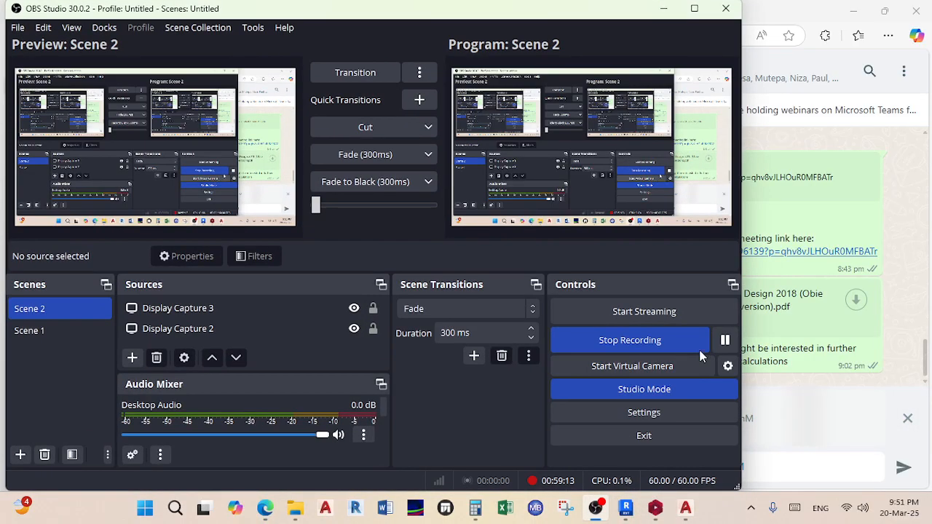
left_click(725, 341)
left_click(725, 340)
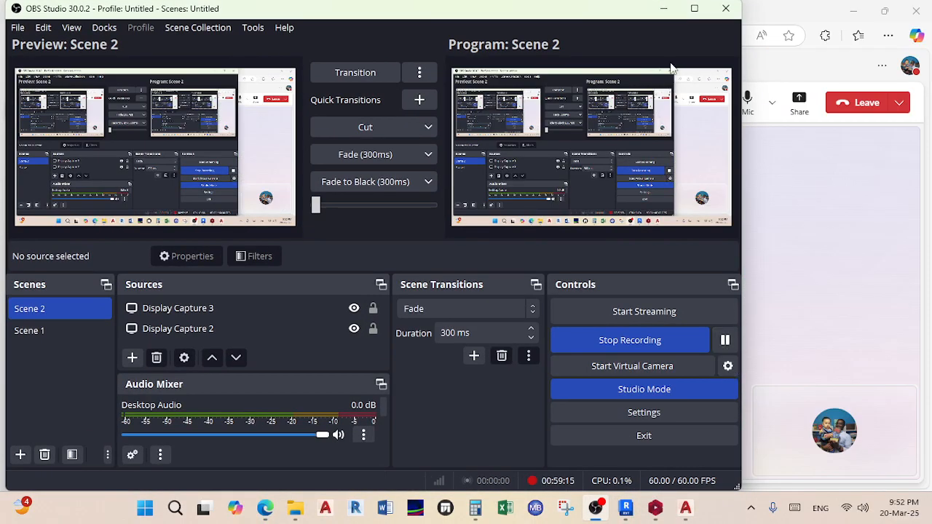
left_click(664, 11)
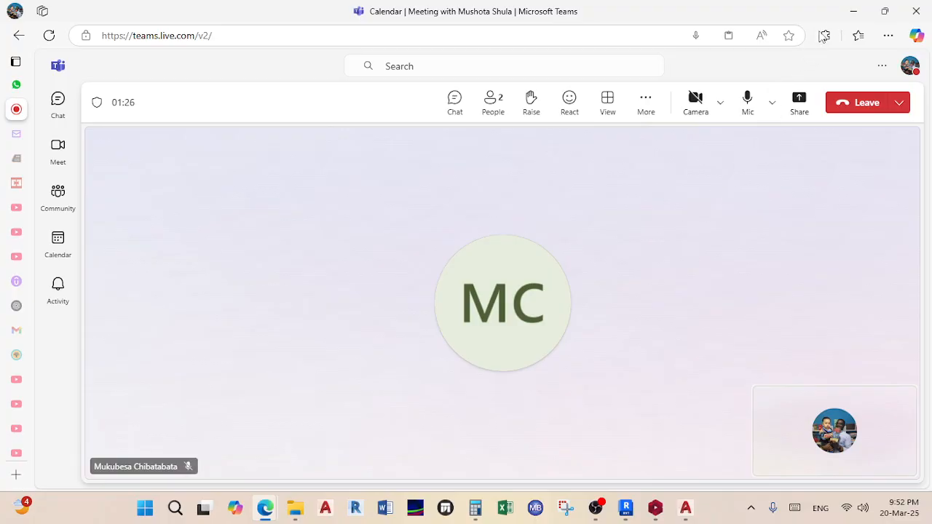
- Return to Revit and start a multiple copy of the grid C-05 column, using its upper-right corner as the base point
left_click(853, 15)
scroll(656, 225, "down", 4)
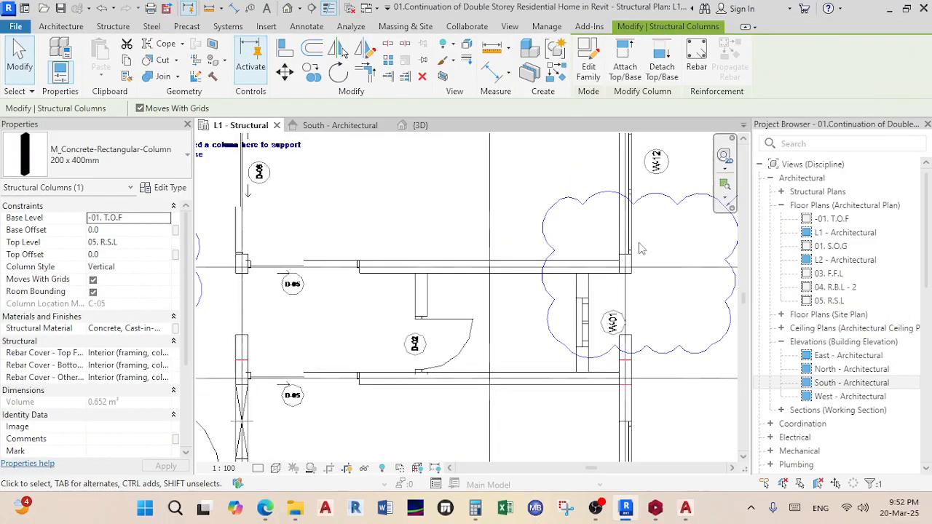
scroll(460, 255, "up", 2)
scroll(448, 253, "up", 3)
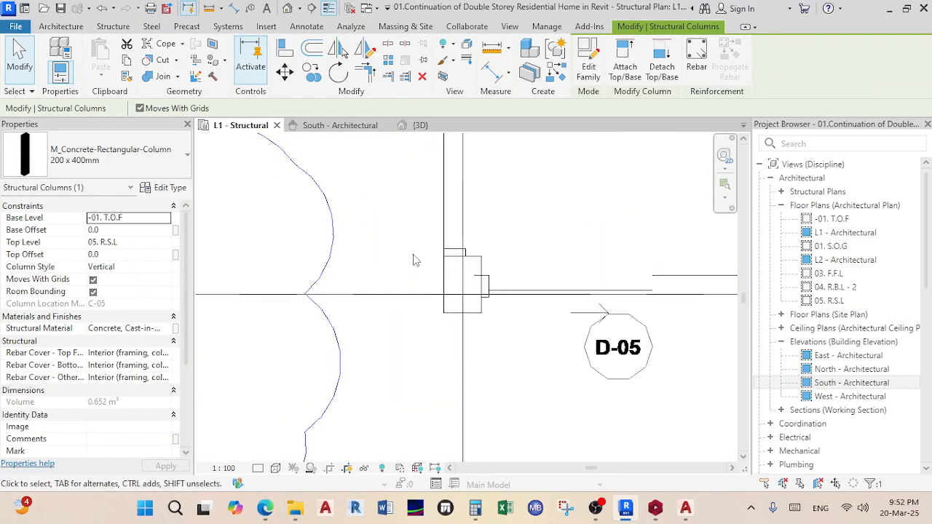
scroll(437, 280, "down", 6)
middle_click_drag(447, 279, 440, 339)
middle_click_drag(451, 208, 342, 252)
scroll(342, 252, "up", 8)
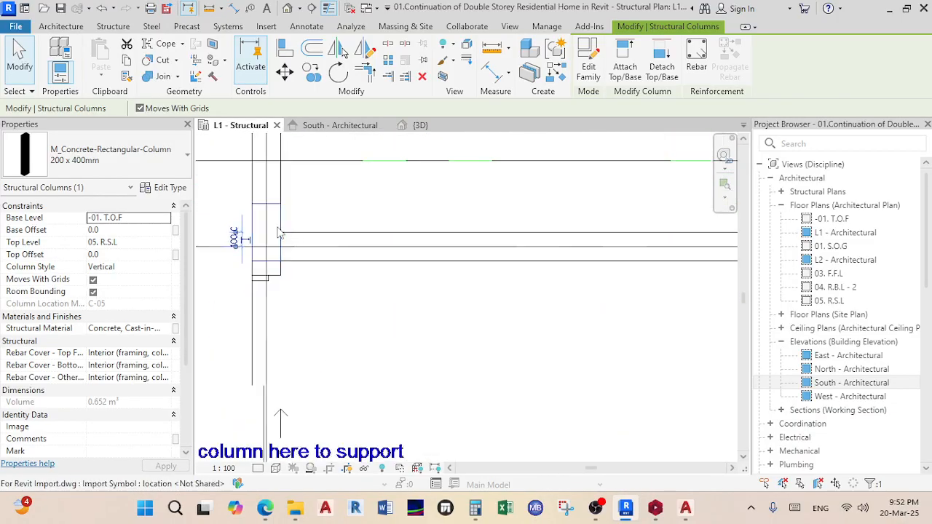
key("m")
key("v")
left_click(284, 188)
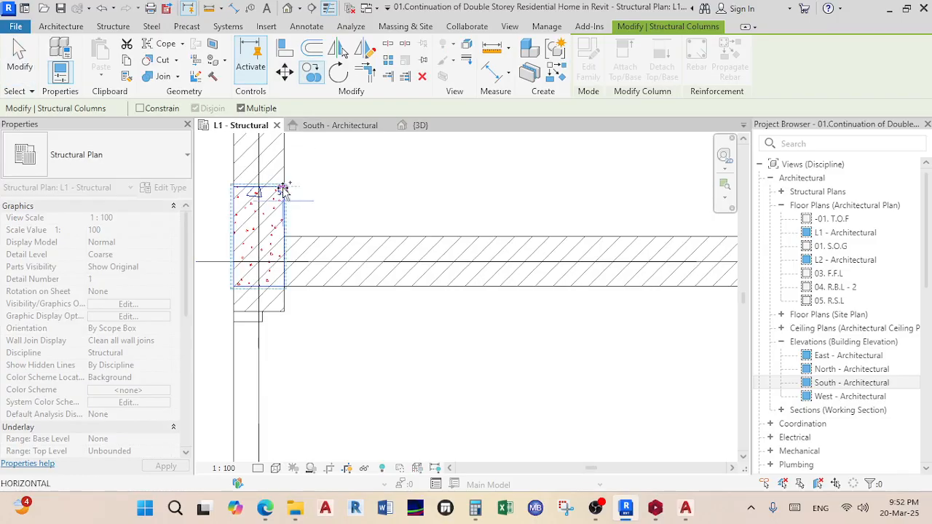
- Examine the clouded column locations along grid D and the added column outline beside the staircase
scroll(427, 381, "down", 5)
middle_click_drag(422, 377, 383, 246)
scroll(562, 356, "up", 4)
scroll(567, 362, "down", 3)
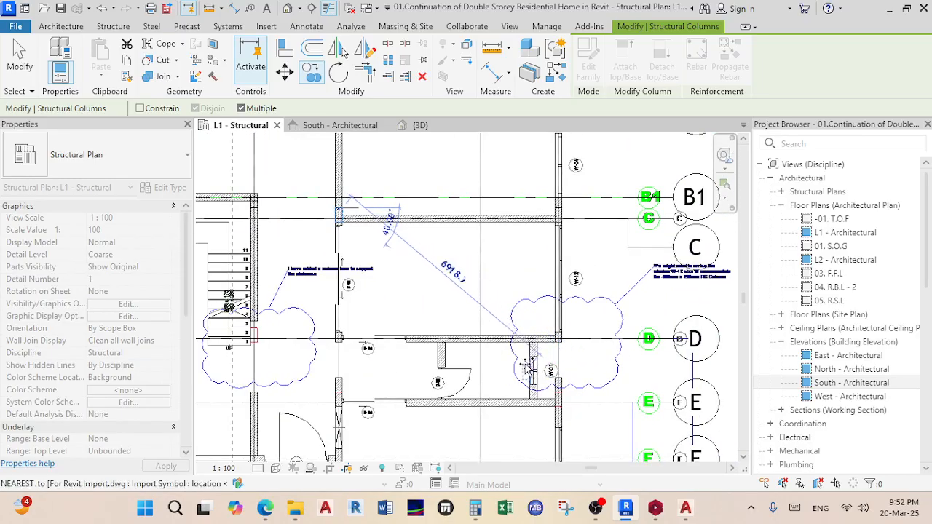
middle_click_drag(450, 351, 501, 331)
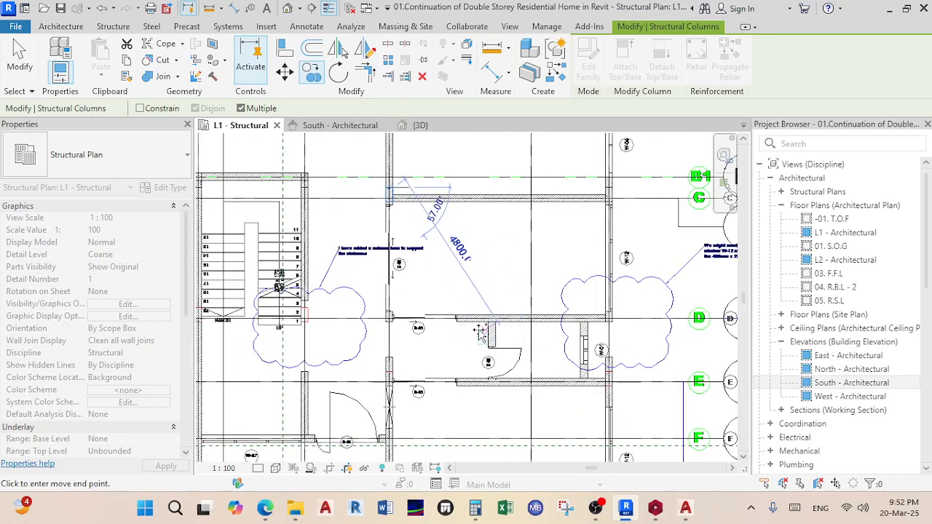
middle_click_drag(715, 330, 614, 312)
scroll(614, 312, "up", 3)
scroll(572, 316, "down", 2)
middle_click_drag(534, 322, 609, 316)
middle_click_drag(284, 309, 491, 297)
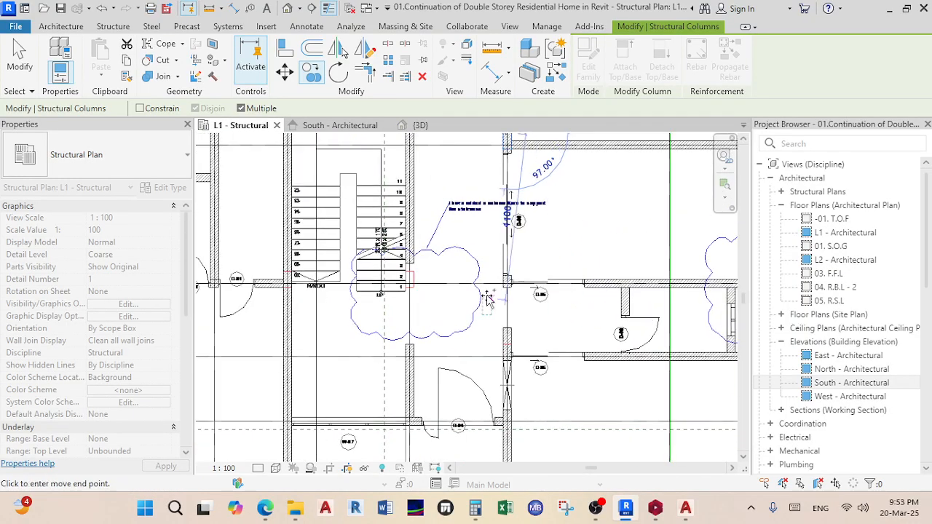
scroll(435, 285, "up", 2)
scroll(566, 275, "down", 2)
middle_click_drag(566, 276, 466, 269)
scroll(474, 245, "down", 1)
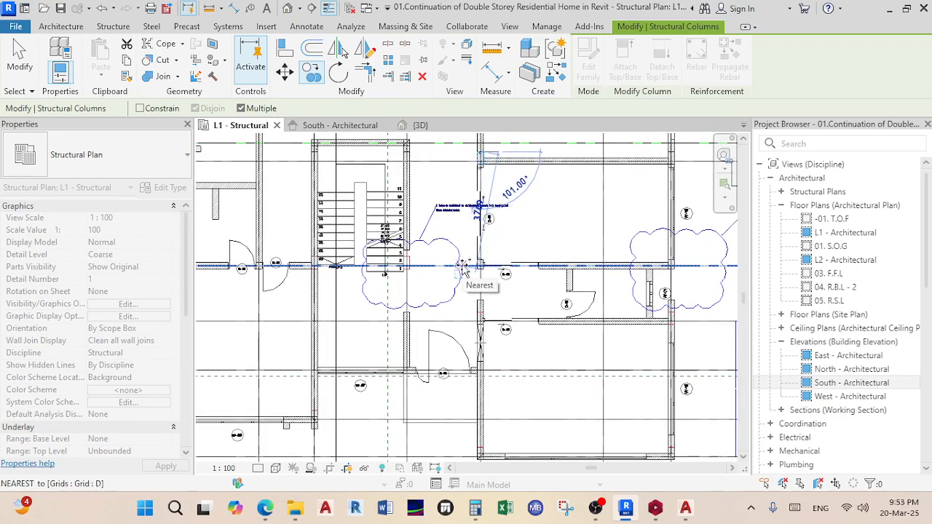
scroll(417, 258, "up", 2)
middle_click_drag(400, 262, 478, 284)
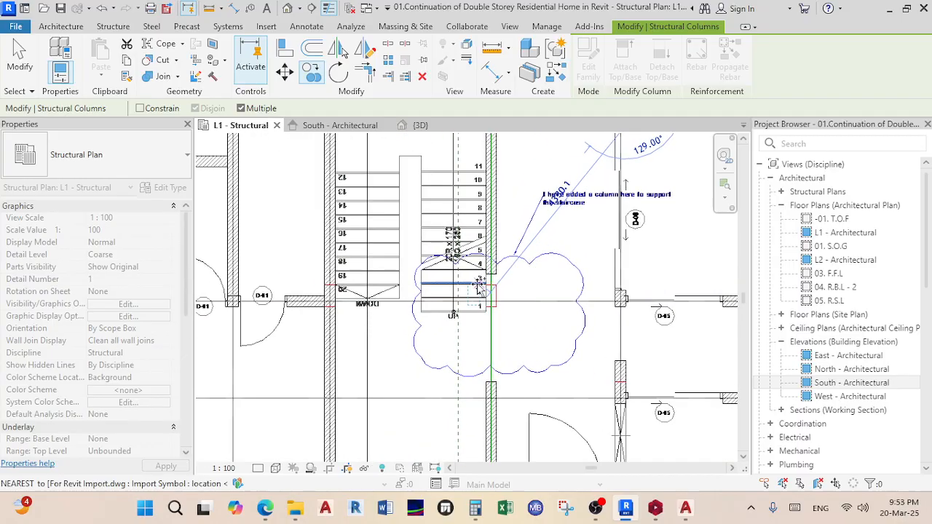
- Switch to the Teams meeting, admit the participants waiting in the lobby and dismiss the group meeting notice
mouse_move(270, 515)
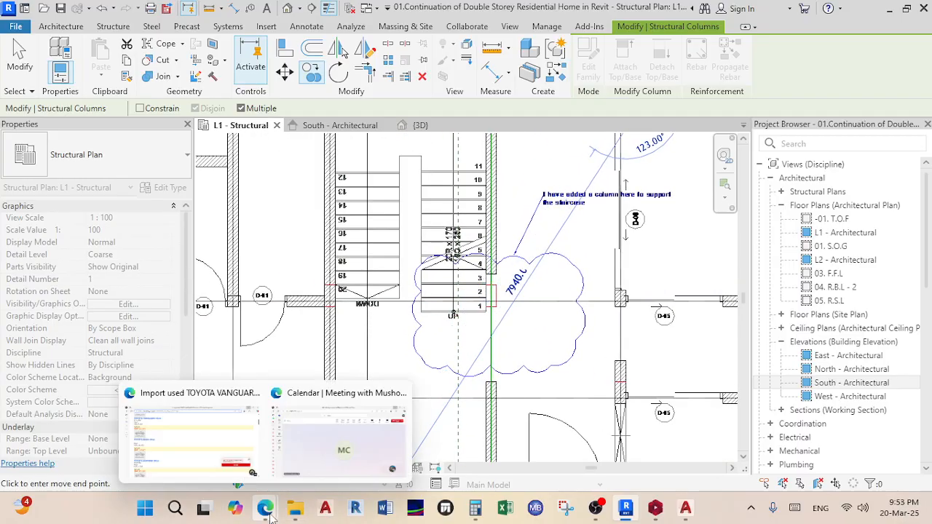
left_click(333, 453)
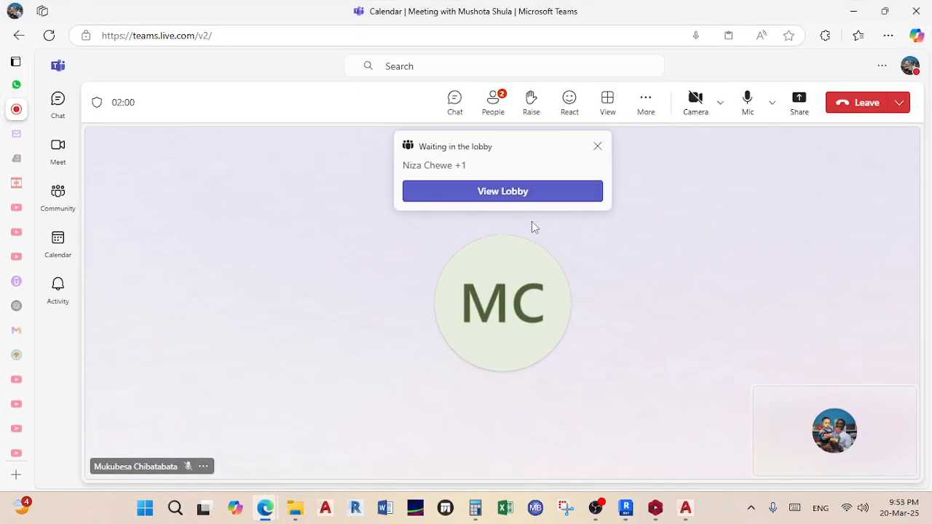
left_click(528, 195)
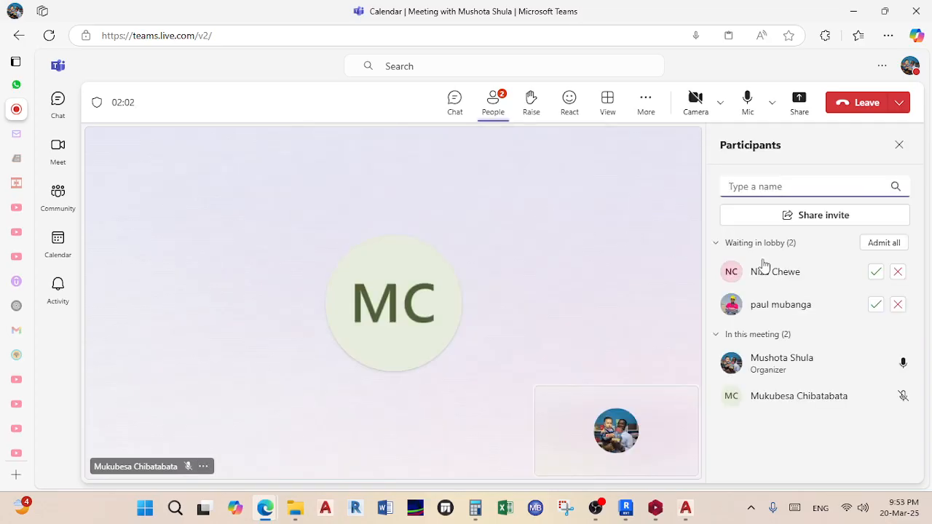
left_click(876, 273)
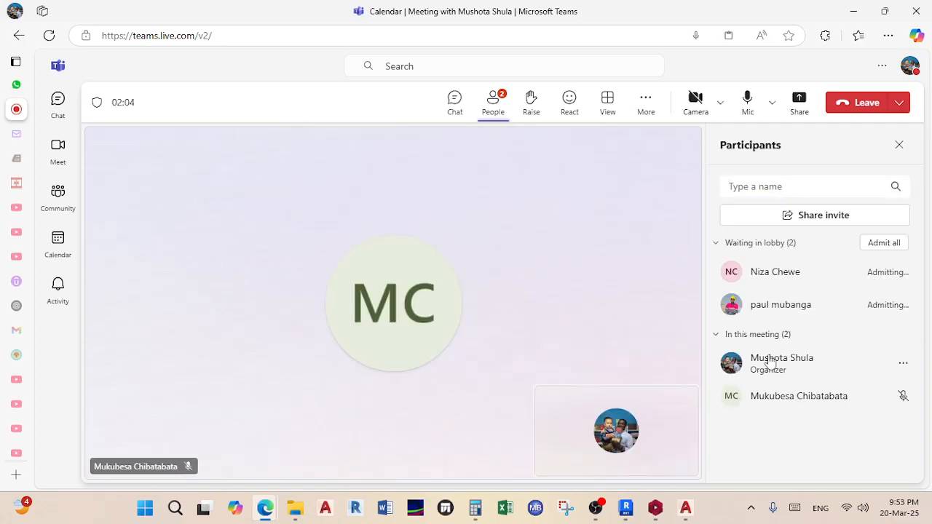
left_click(728, 364)
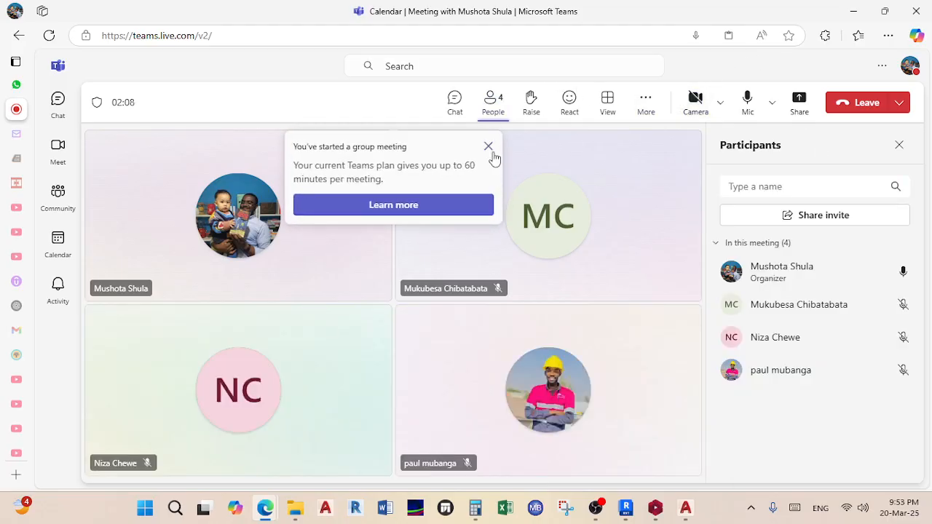
left_click(490, 150)
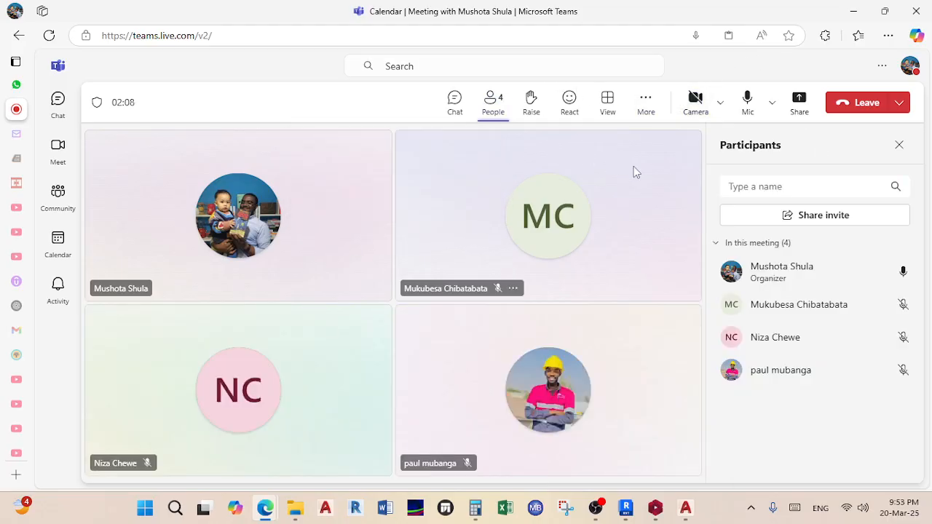
- Return to Revit and place the column copy on the drawn outline at grid D beside the staircase's lowest steps
left_click(854, 16)
scroll(587, 287, "down", 2)
middle_click_drag(587, 300, 713, 266)
scroll(511, 247, "up", 10)
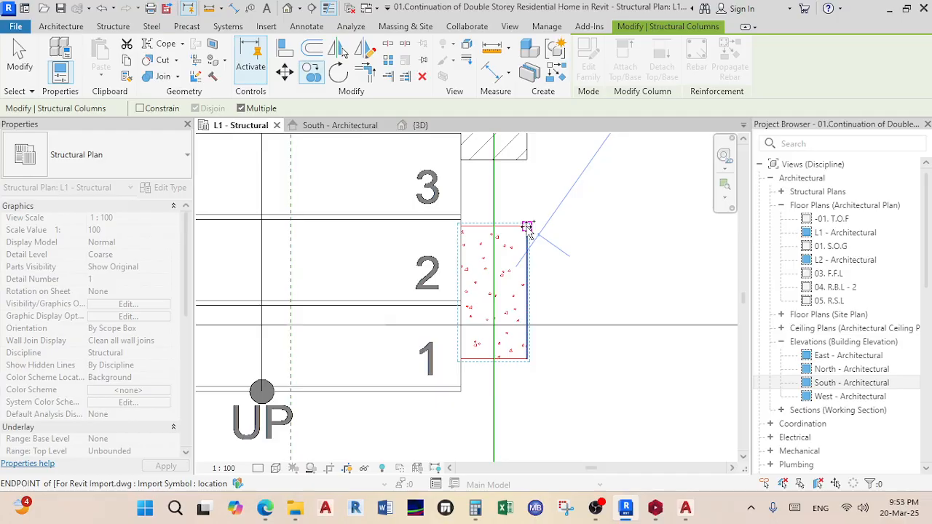
scroll(527, 229, "up", 2)
scroll(529, 227, "up", 2)
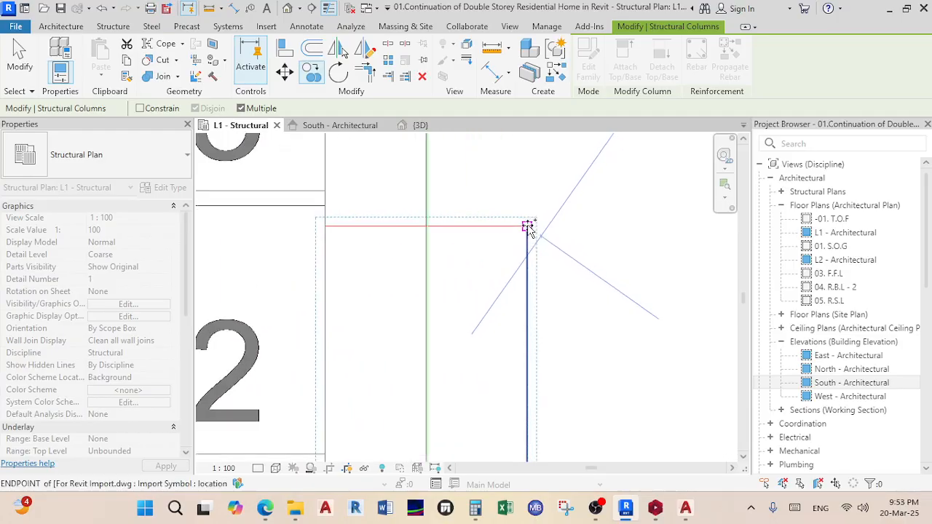
left_click(527, 226)
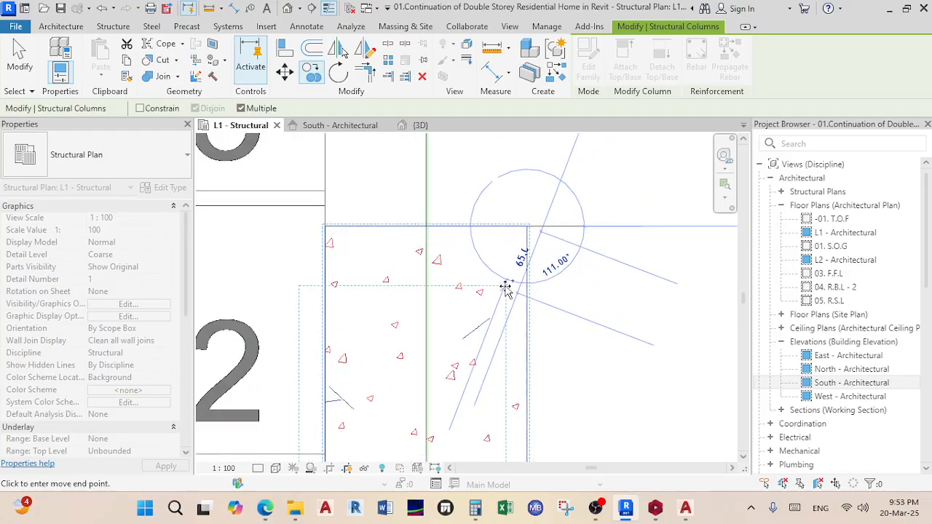
- Examine the drawn column outline at grid D-03 beside stair step 20 to find its upper-right corner for the column copy
scroll(527, 229, "down", 5)
scroll(481, 288, "down", 2)
scroll(410, 284, "up", 6)
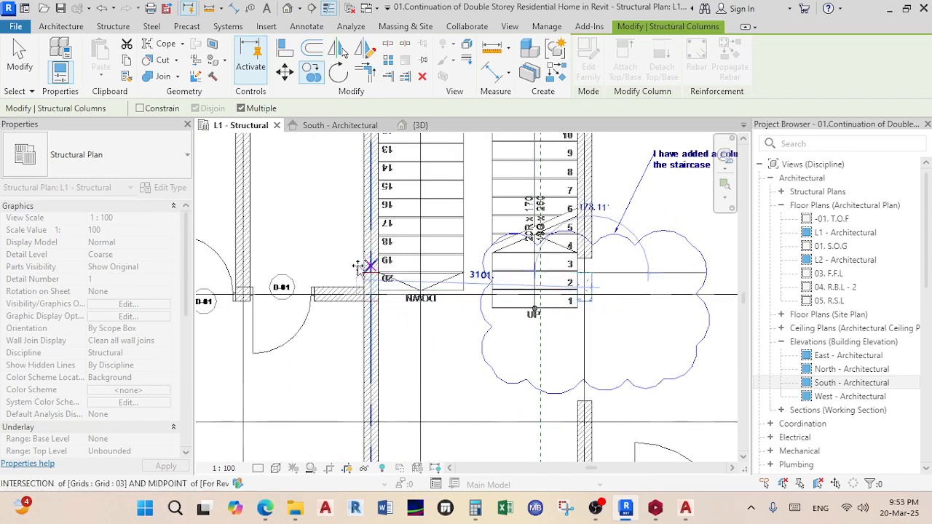
scroll(409, 286, "up", 2)
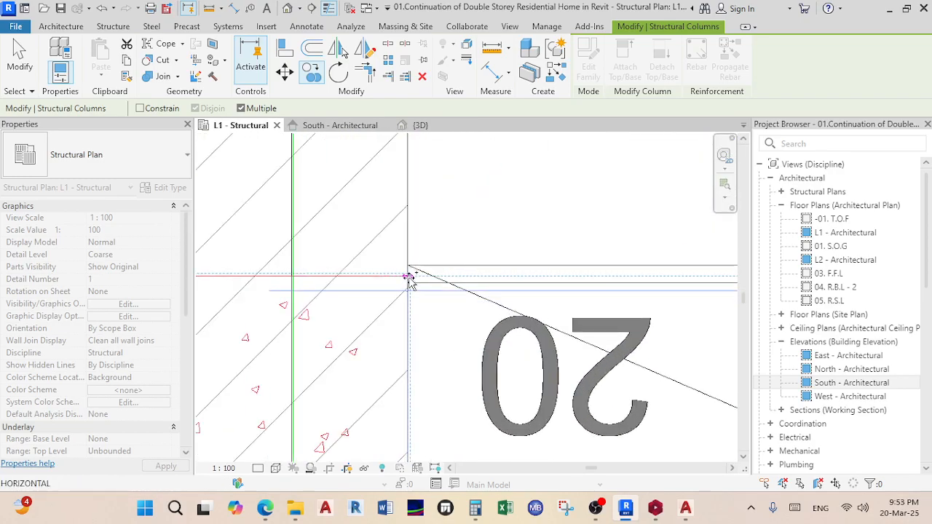
scroll(412, 280, "up", 1)
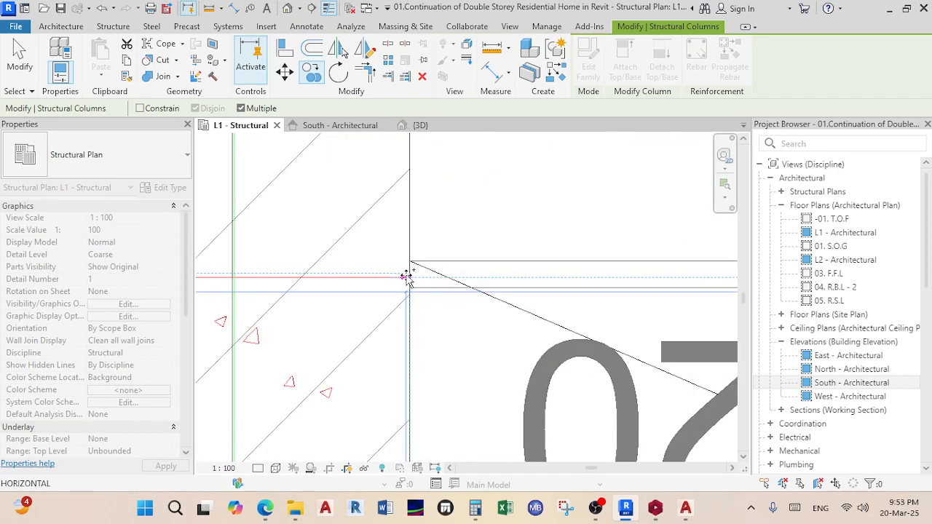
scroll(407, 277, "up", 2)
scroll(402, 281, "up", 2)
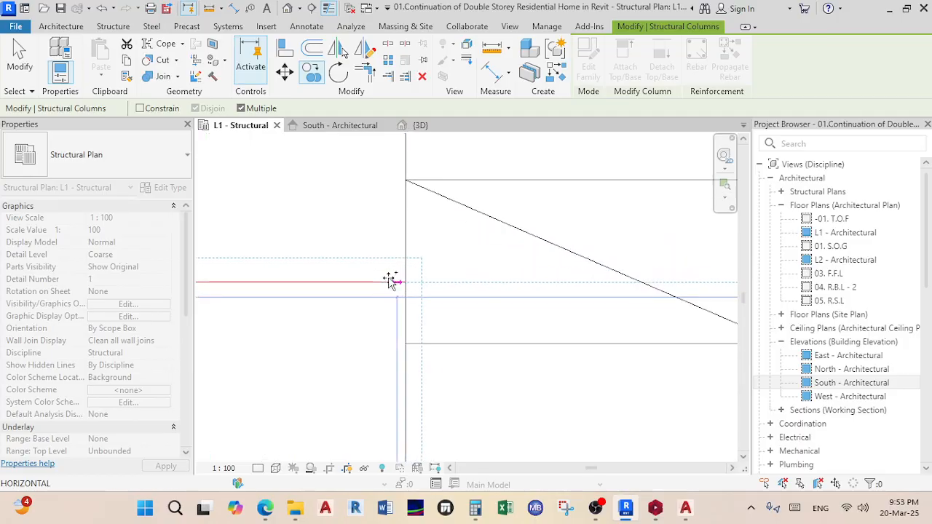
scroll(403, 282, "up", 2)
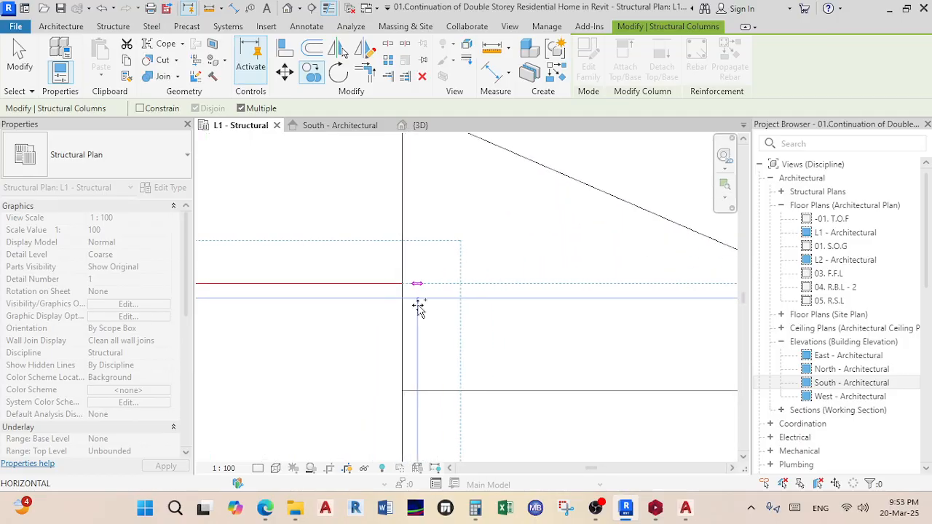
scroll(417, 306, "down", 2)
scroll(297, 334, "down", 2)
scroll(363, 257, "down", 1)
scroll(352, 272, "up", 1)
scroll(351, 274, "down", 4)
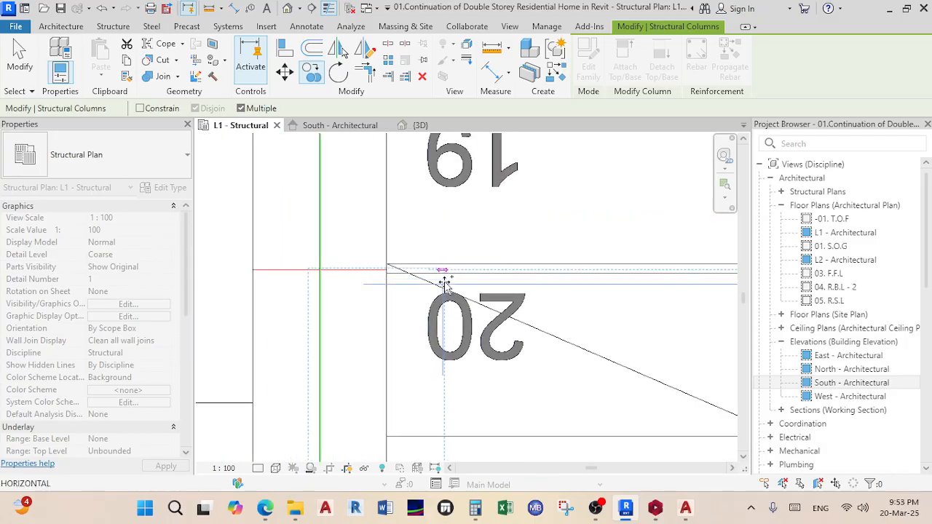
scroll(393, 286, "up", 5)
scroll(381, 266, "down", 1)
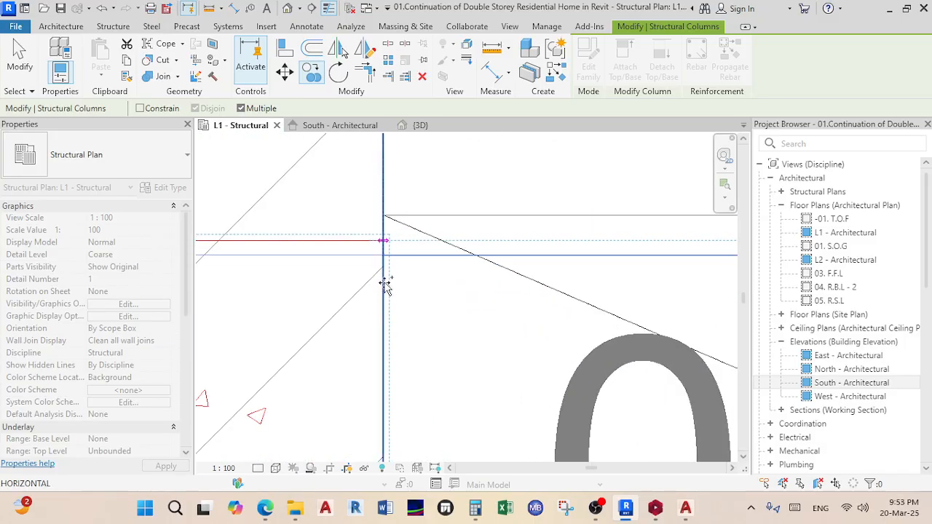
- Switch to the Teams meeting, share the entire screen without system audio, return to Revit and hide the screen-sharing notice
mouse_move(264, 514)
left_click(327, 460)
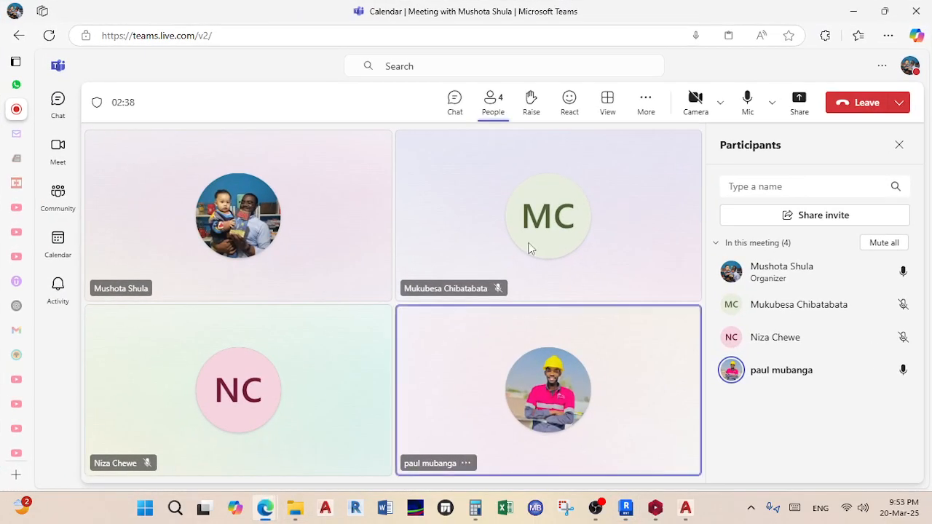
left_click(799, 102)
left_click(670, 182)
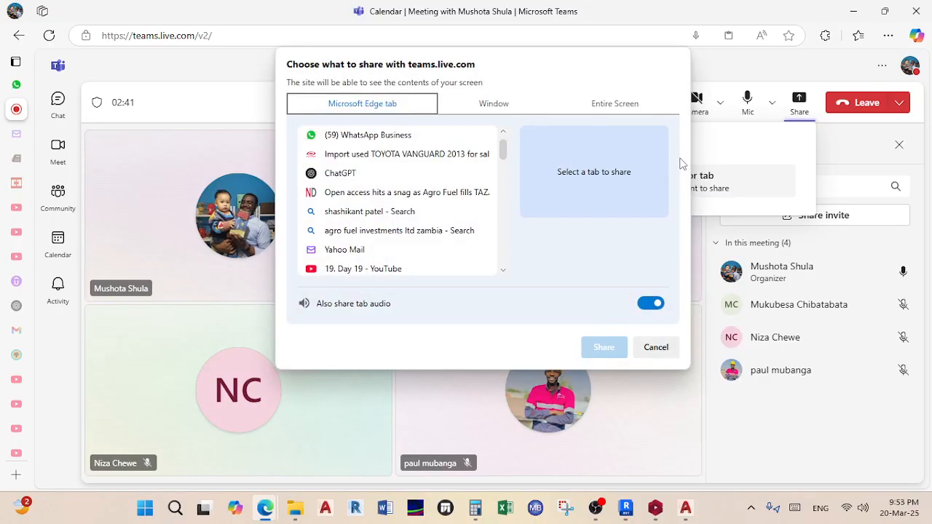
left_click(615, 105)
left_click(601, 348)
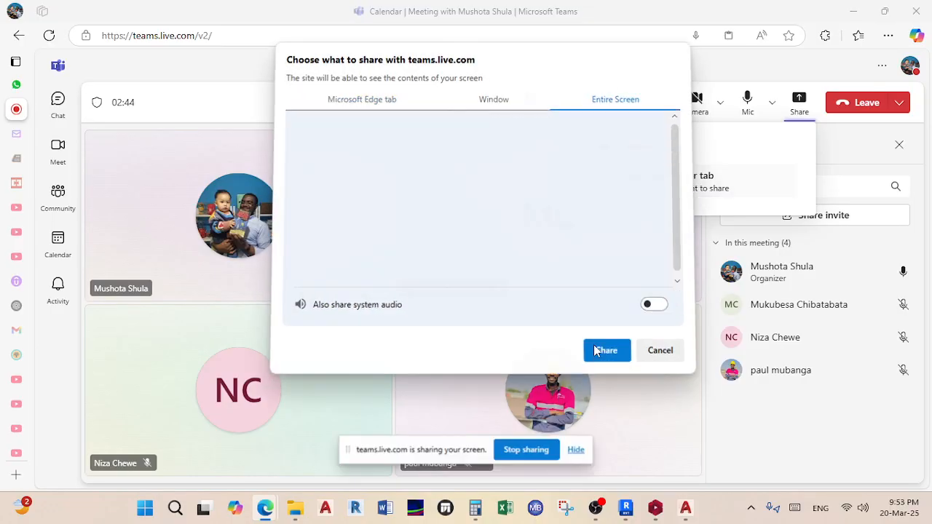
left_click(852, 14)
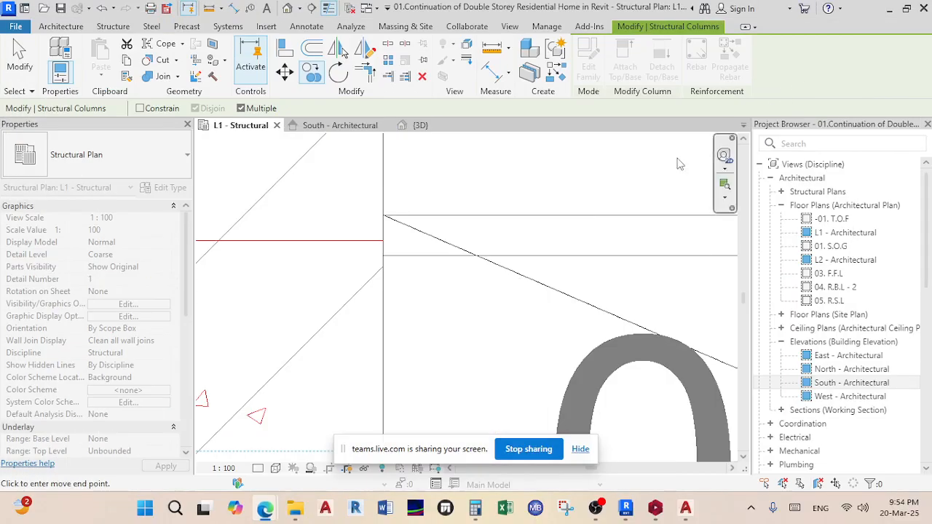
left_click(582, 453)
- Place the column copy on the drawn outline at grid D-03 beside stair step 20
scroll(433, 260, "up", 4)
scroll(401, 242, "up", 1)
scroll(393, 233, "up", 2)
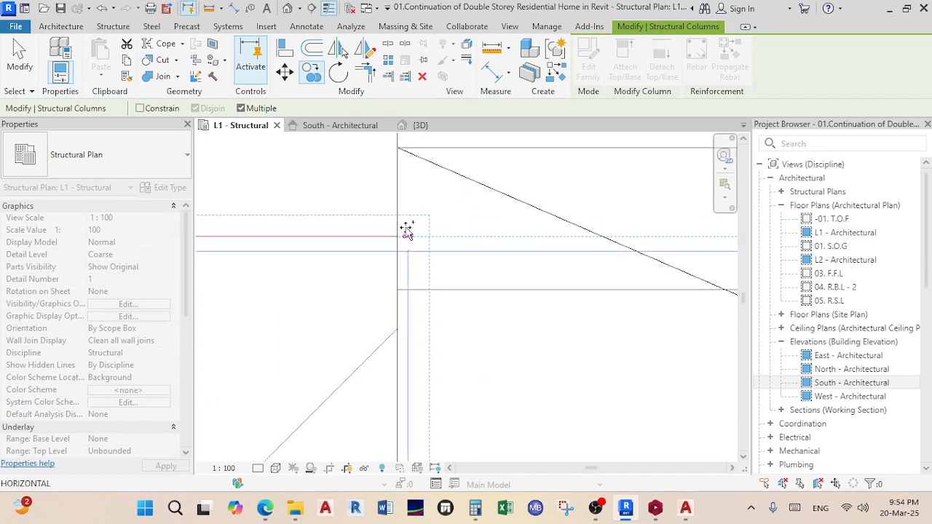
scroll(408, 269, "up", 5)
scroll(423, 304, "down", 5)
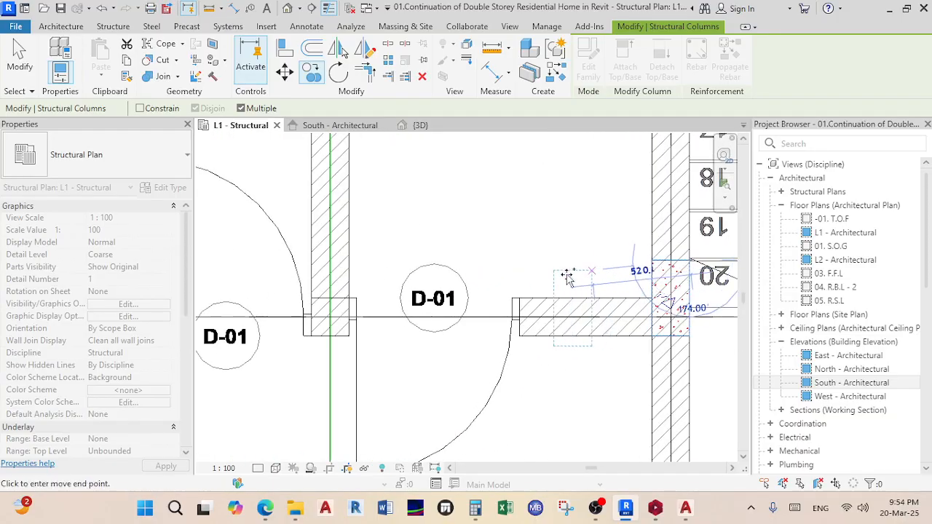
- Place another column copy just above the horizontal column outline at grid D-01 and end the multiple copy
scroll(447, 285, "down", 4)
scroll(356, 318, "up", 5)
right_click(445, 252)
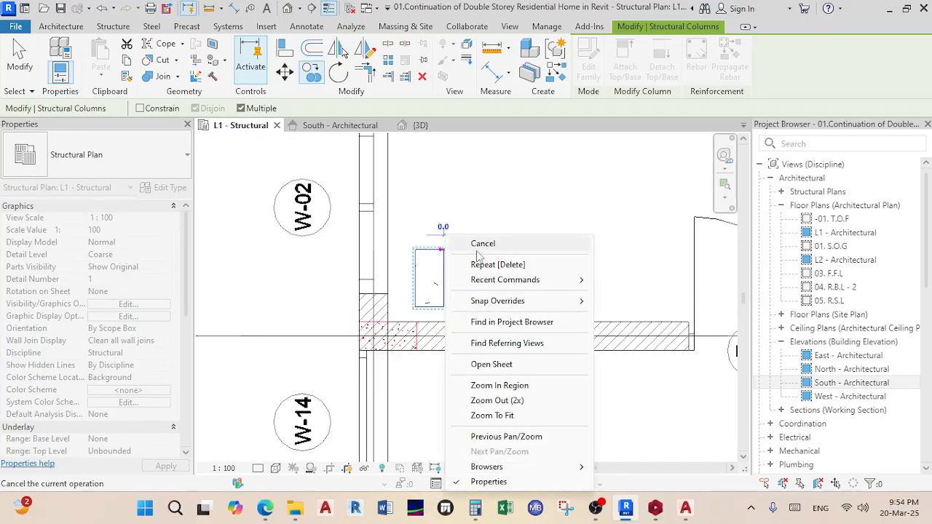
left_click(492, 244)
- Align the stair-side edge of the grid D-03 column with the adjoining wall face in the imported drawing
scroll(508, 324, "down", 5)
middle_click_drag(650, 333, 476, 302)
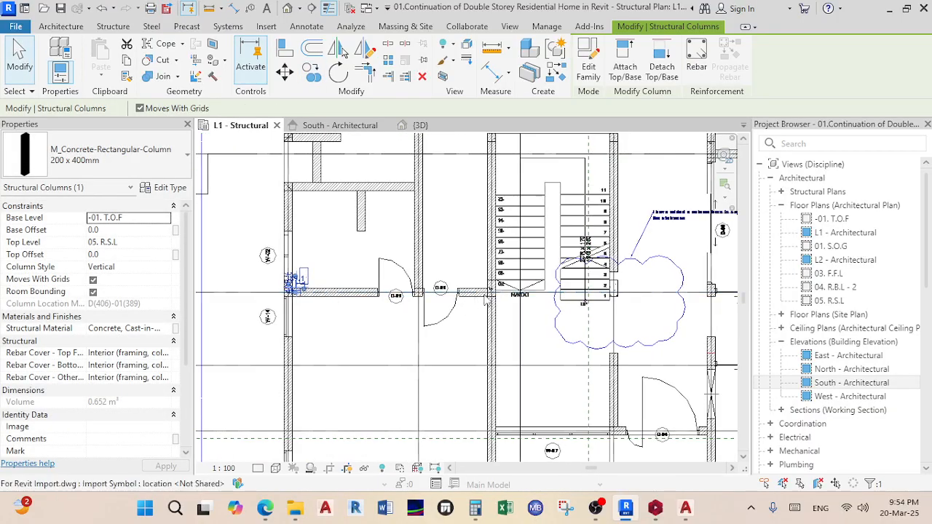
scroll(532, 290, "up", 1)
scroll(530, 284, "up", 8)
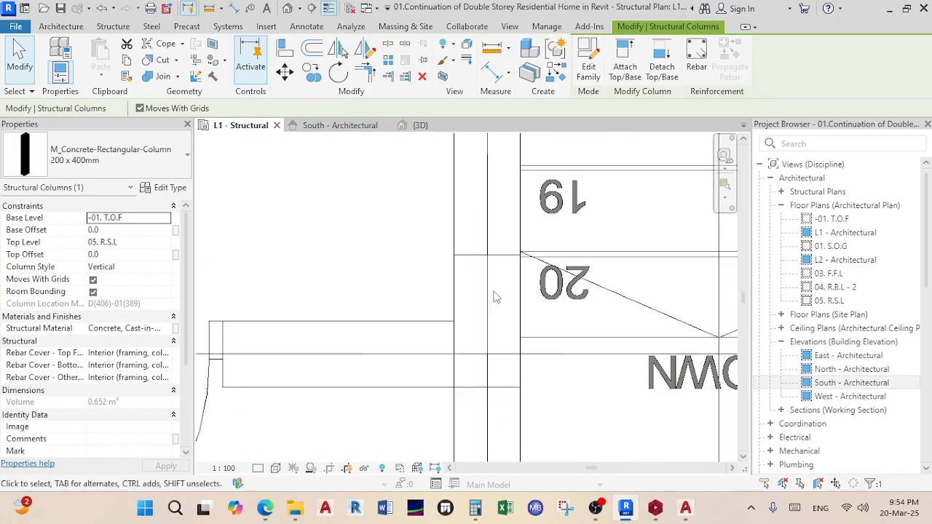
scroll(552, 262, "up", 6)
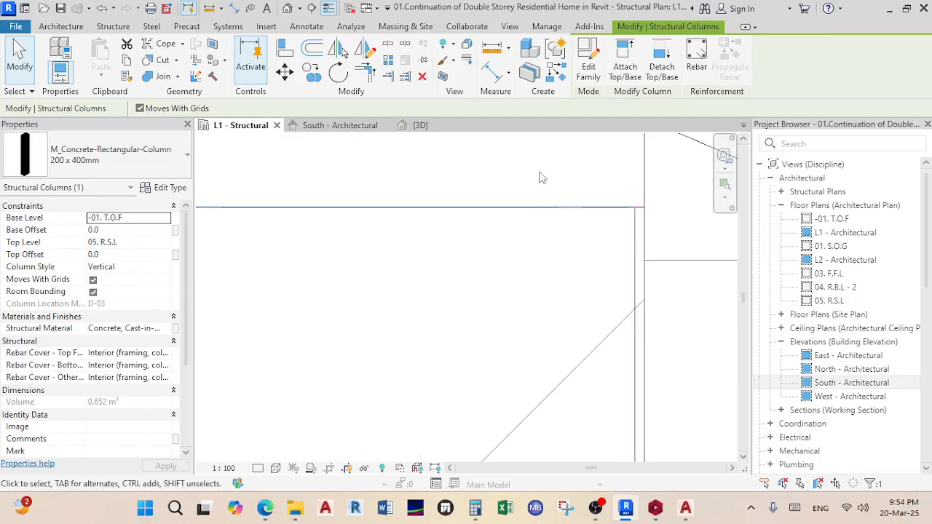
left_click(285, 50)
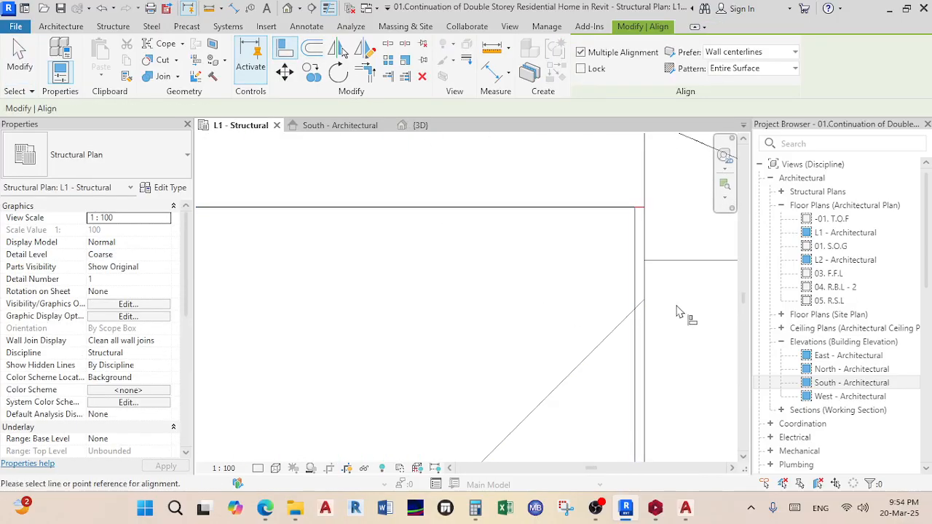
left_click(631, 260)
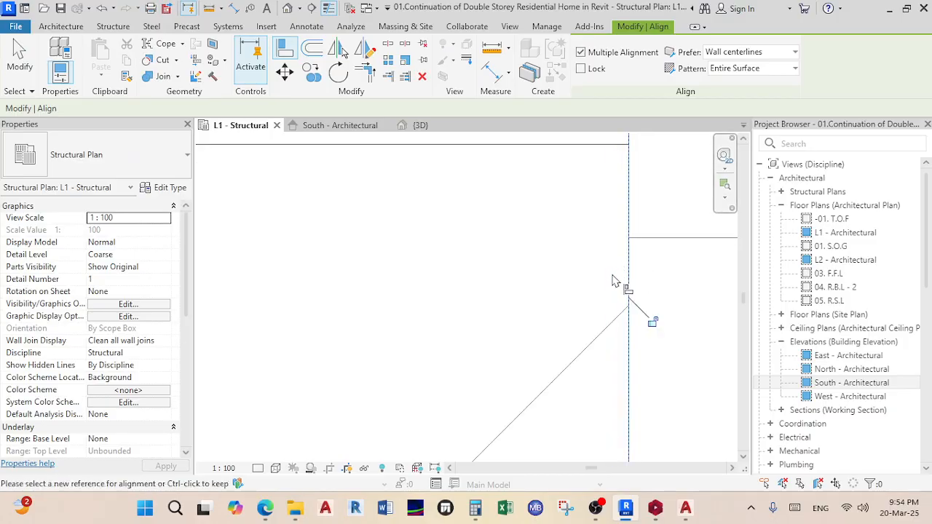
- Rotate the loose column copy above the grid D-01 outline by 90 degrees so its long side runs horizontally
scroll(624, 294, "down", 8)
middle_click_drag(532, 345, 732, 275)
middle_click_drag(425, 343, 807, 300)
scroll(416, 318, "down", 8)
middle_click_drag(487, 339, 710, 331)
scroll(480, 318, "up", 1)
scroll(498, 299, "up", 4)
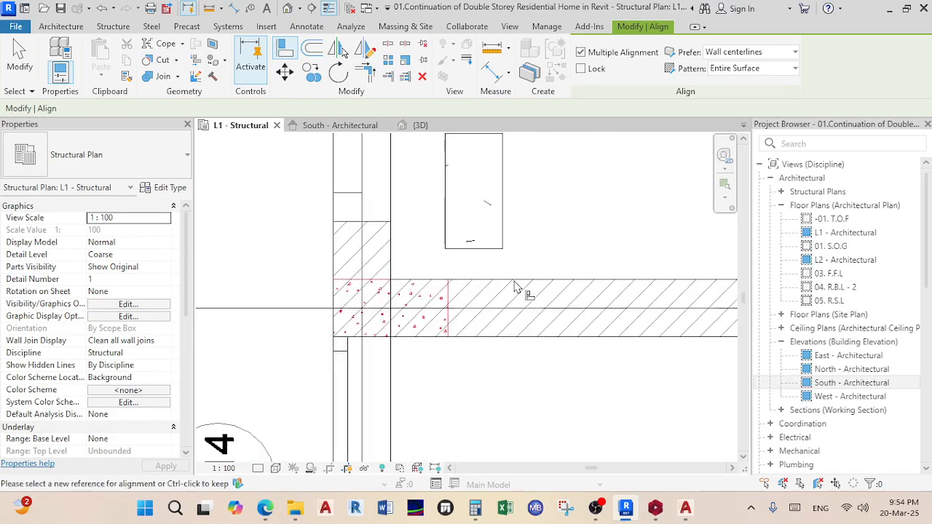
key("Escape")
key("Escape")
left_click(503, 232)
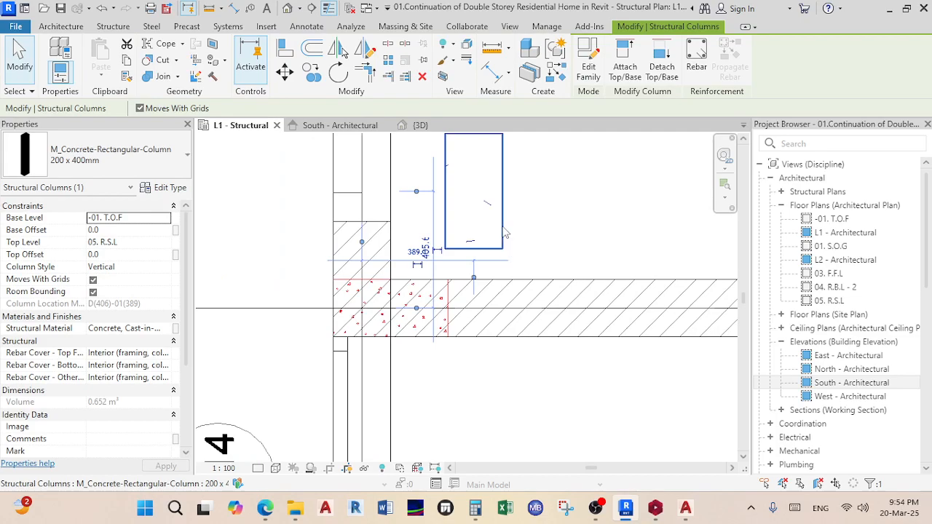
key("space")
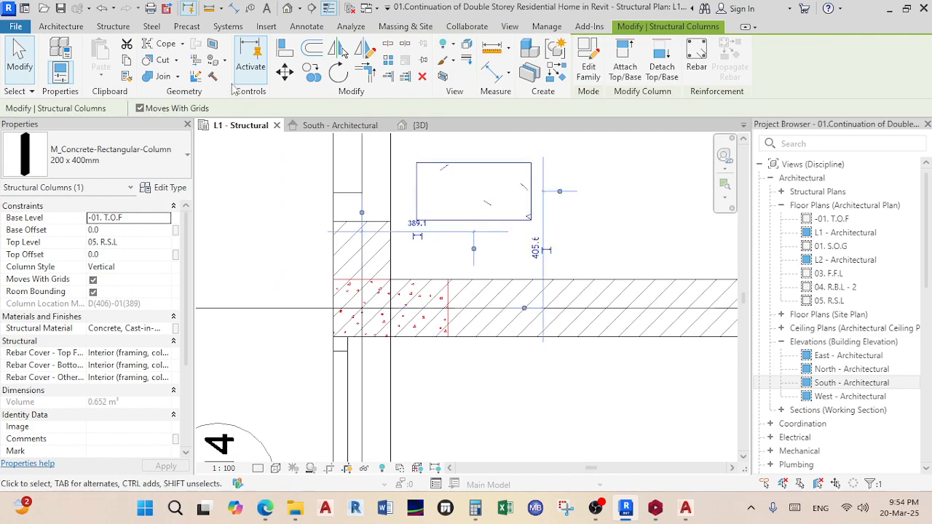
- Align the rotated column's right edge with the right end of the drawn column outline at grid D-01
left_click(285, 51)
scroll(340, 299, "up", 2)
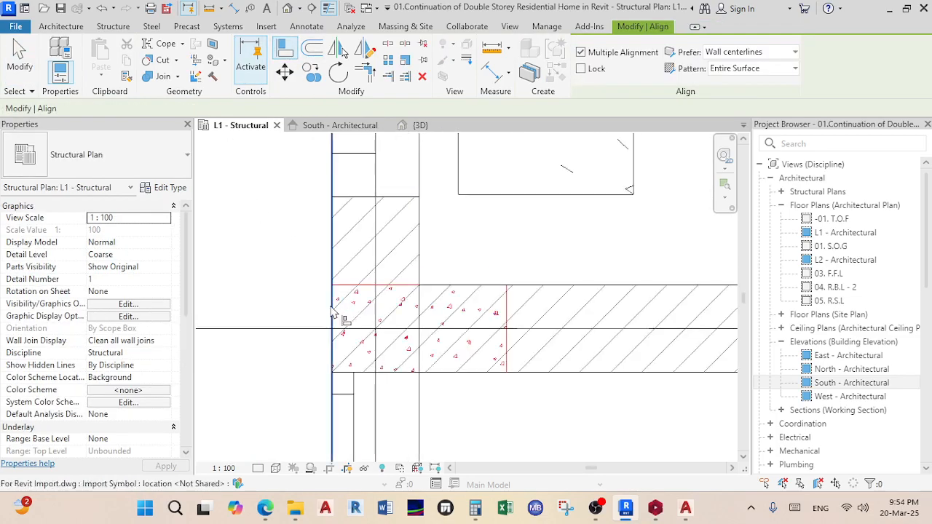
scroll(354, 327, "up", 2)
scroll(545, 332, "down", 3)
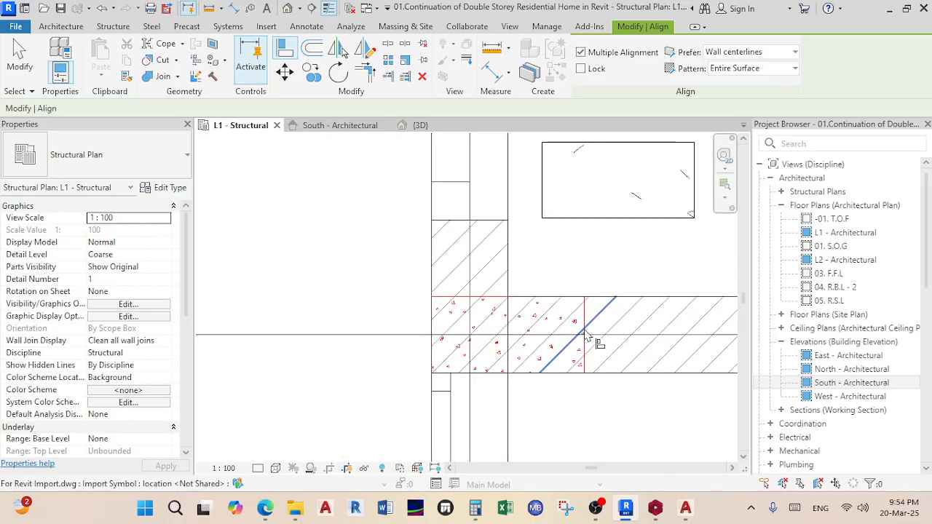
left_click(586, 329)
left_click(695, 195)
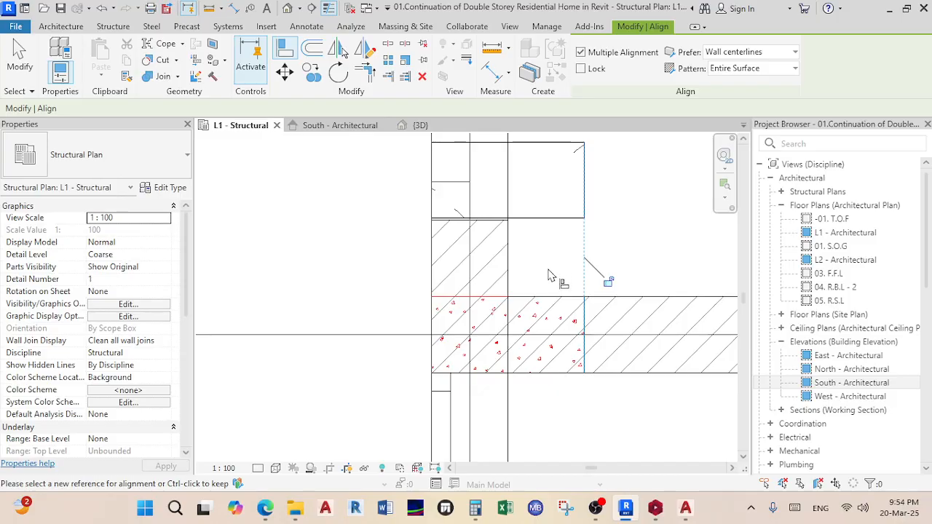
scroll(543, 378, "up", 2)
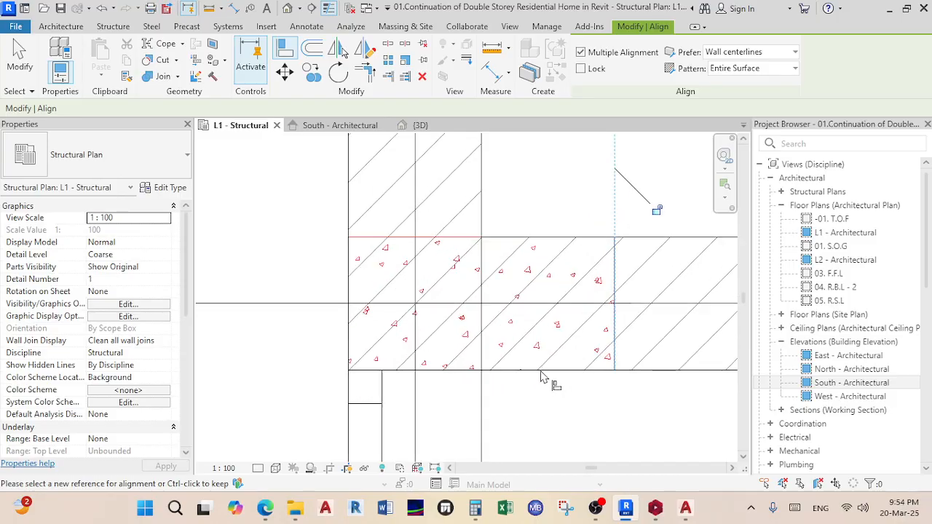
scroll(543, 375, "down", 2)
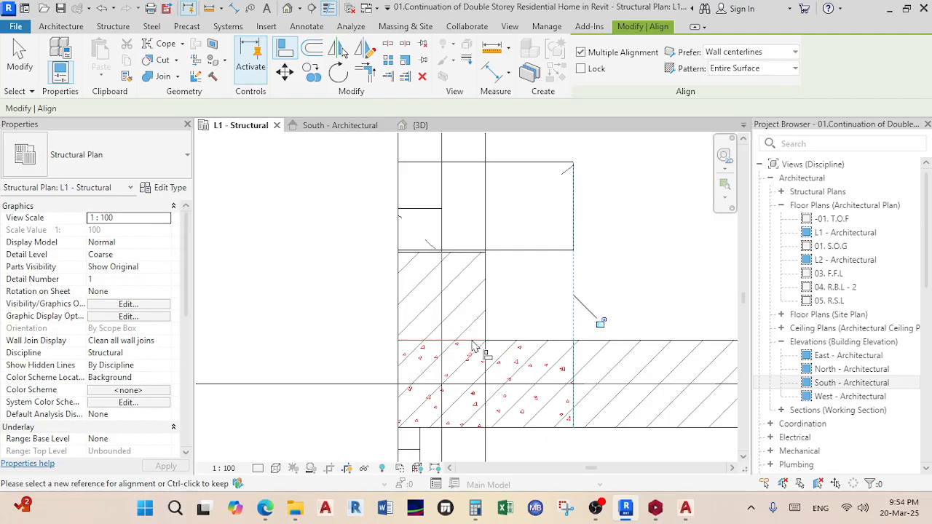
key("Escape")
key("Escape")
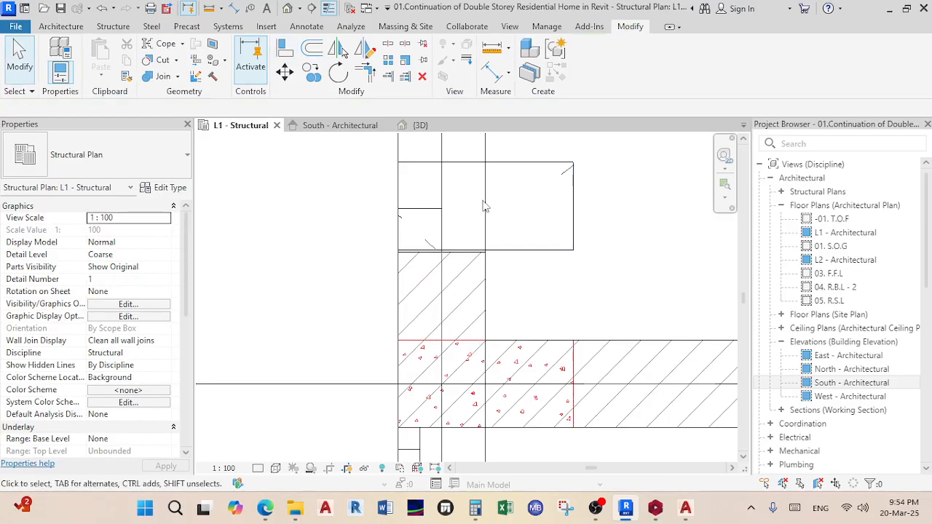
- Align the rotated column's upper edge with the upper line of the grid D-01 column outline
left_click(570, 249)
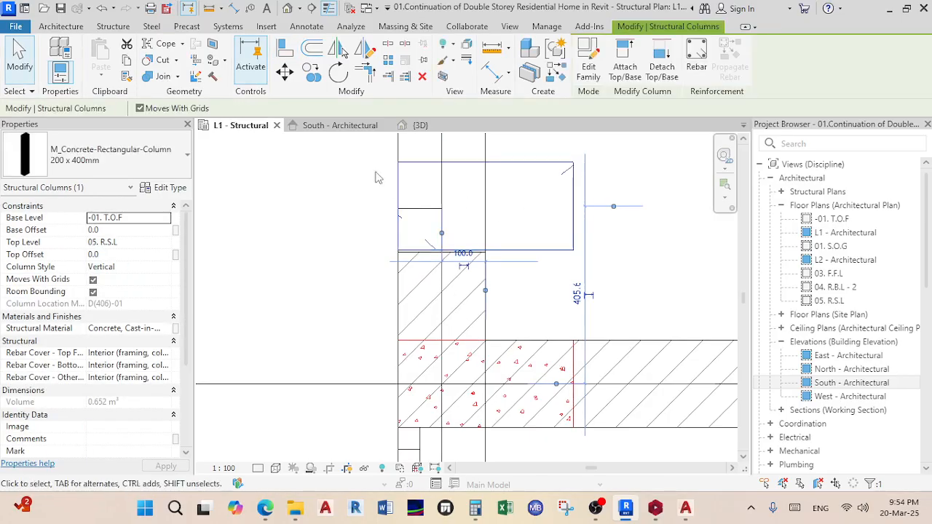
left_click(284, 49)
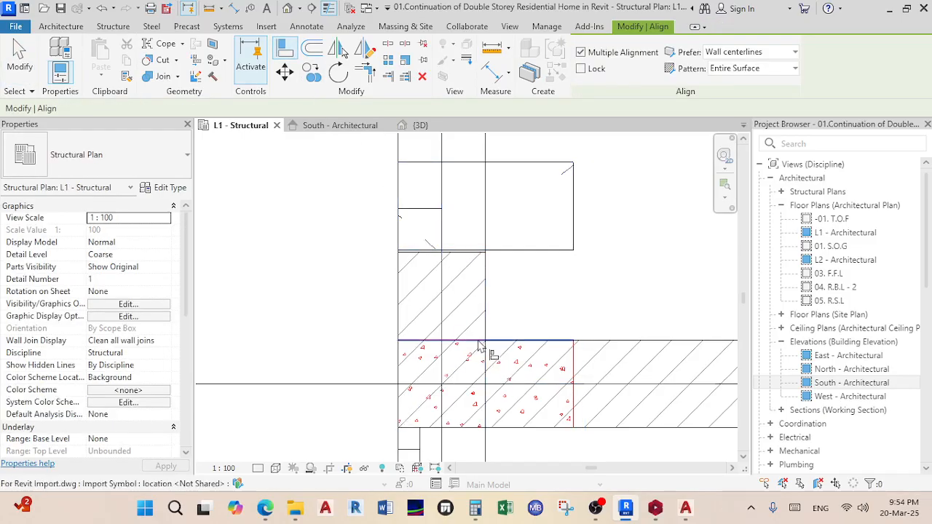
left_click(472, 342)
left_click(529, 169)
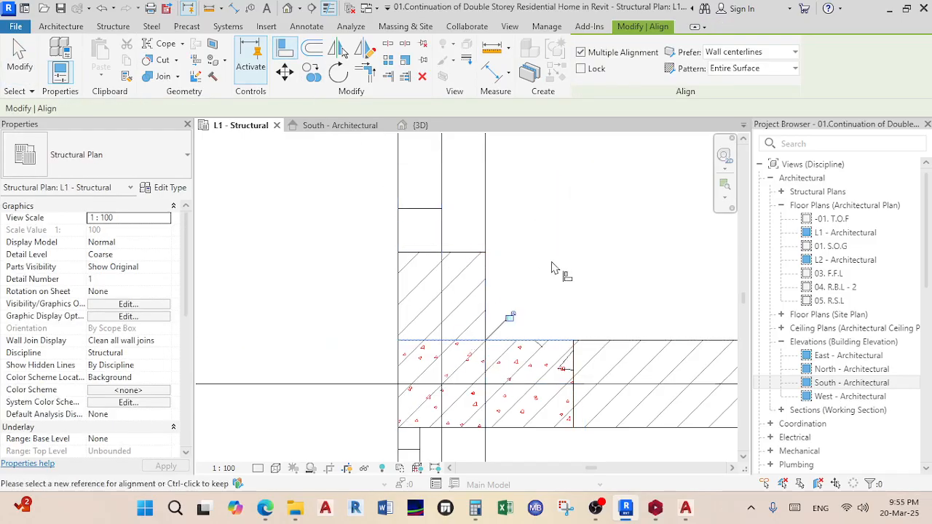
key("Escape")
key("Escape")
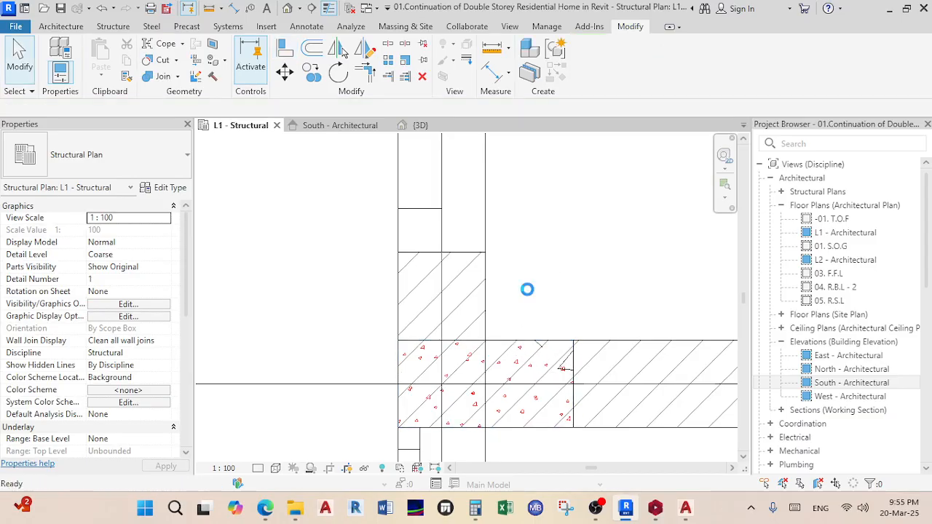
- Examine the column locations along grid D, from D-01 past the staircase to the clouded area and the wall beyond it
scroll(527, 289, "down", 10)
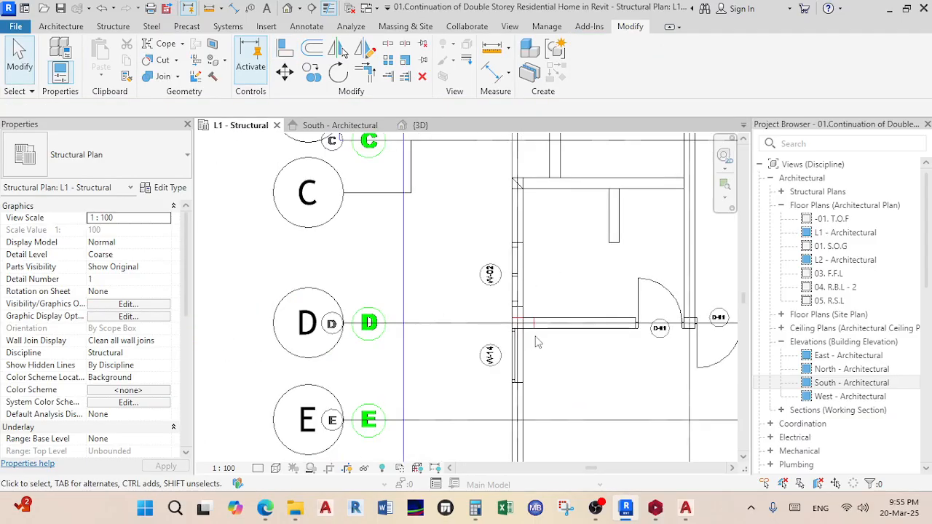
scroll(596, 276, "up", 5)
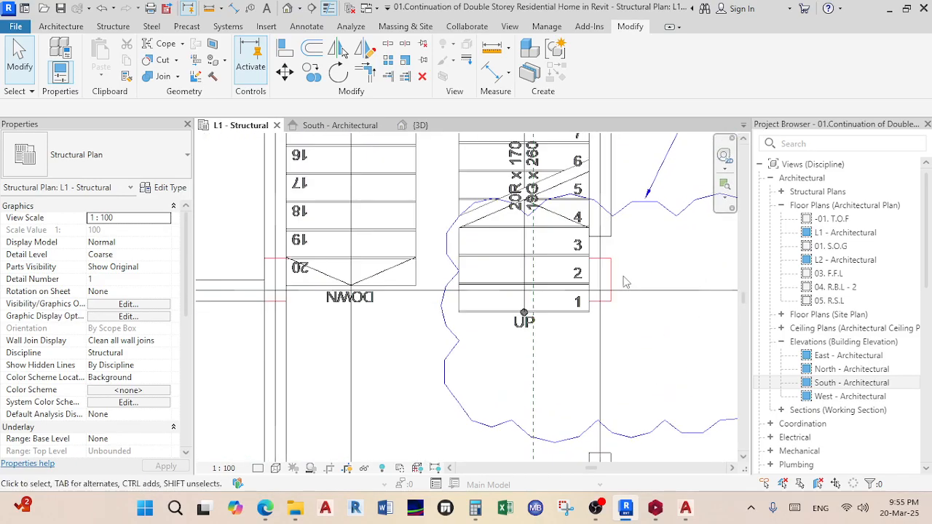
scroll(606, 270, "down", 5)
middle_click_drag(606, 269, 649, 274)
scroll(551, 286, "down", 2)
scroll(430, 266, "up", 4)
scroll(545, 252, "down", 2)
scroll(531, 246, "up", 4)
scroll(535, 242, "down", 2)
scroll(553, 262, "up", 3)
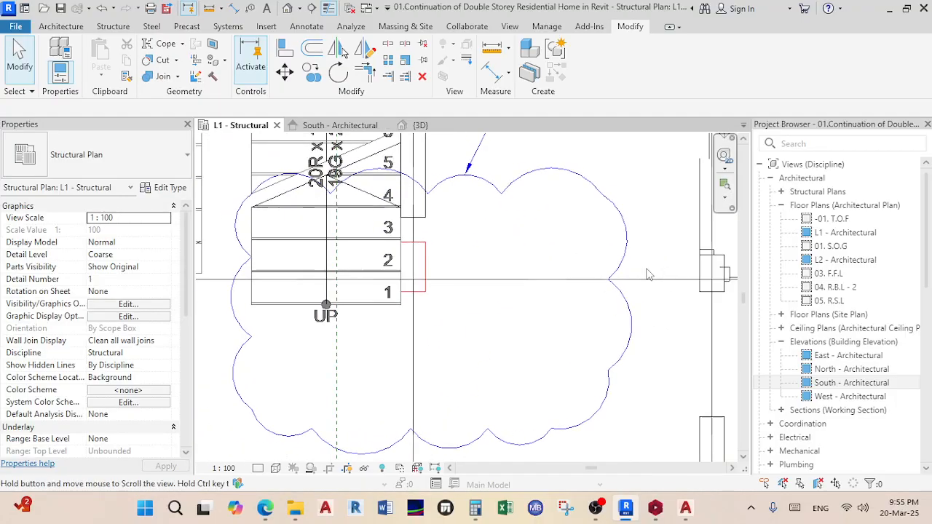
- Copy the 200 x 400 mm column at grid D-04 by its upper right corner onto the column outline at grid E-05
left_click(429, 257)
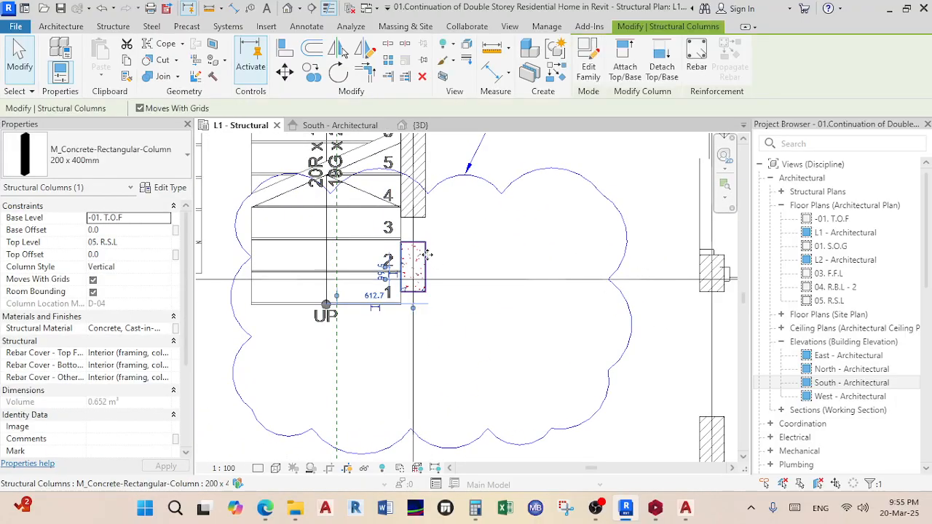
left_click(312, 76)
scroll(428, 248, "up", 3)
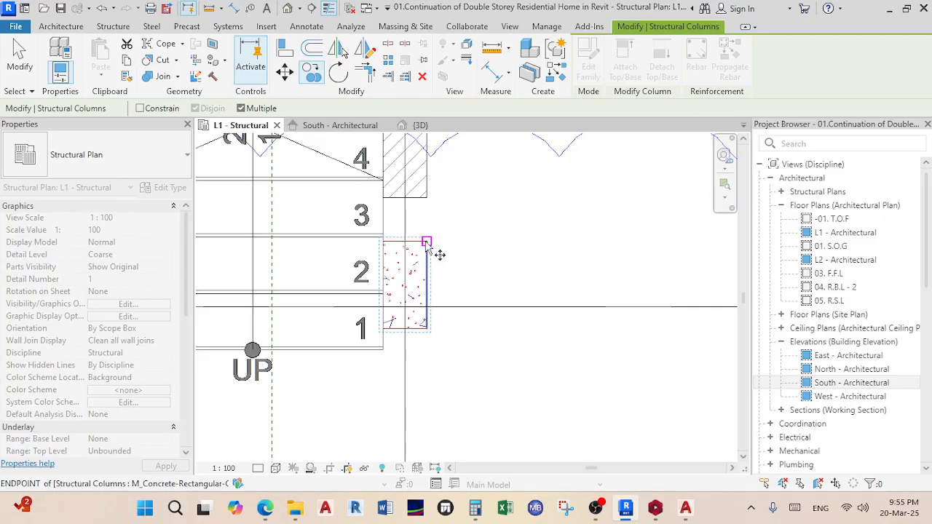
left_click(427, 241)
scroll(526, 347, "down", 4)
middle_click_drag(526, 350, 446, 187)
scroll(570, 262, "up", 2)
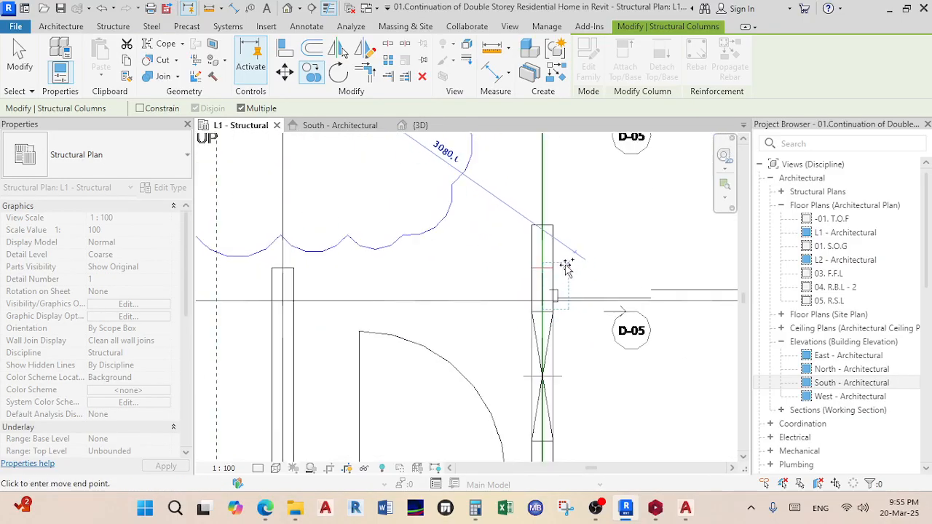
scroll(567, 268, "up", 4)
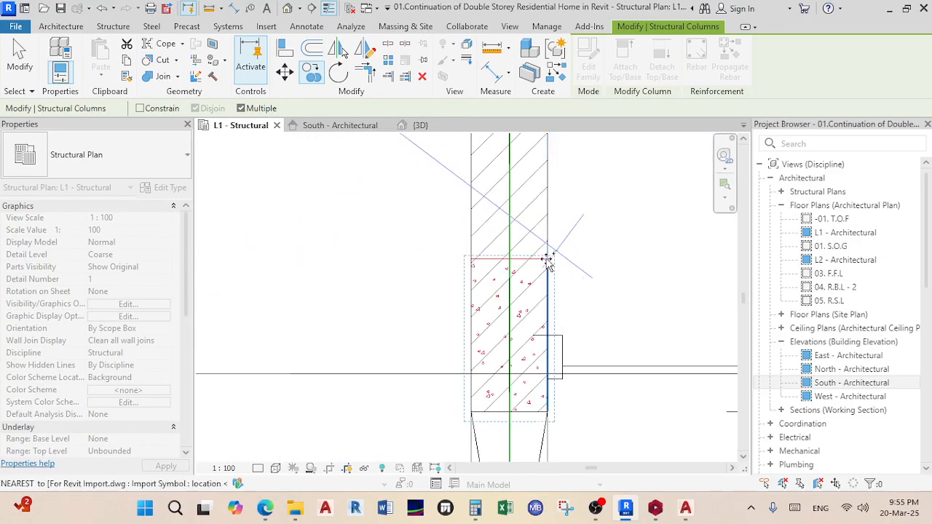
scroll(548, 264, "up", 2)
scroll(495, 326, "down", 3)
- Place a further column copy on the drawn column outline at grid E-07 and end the copying
scroll(496, 326, "down", 5)
scroll(575, 320, "up", 5)
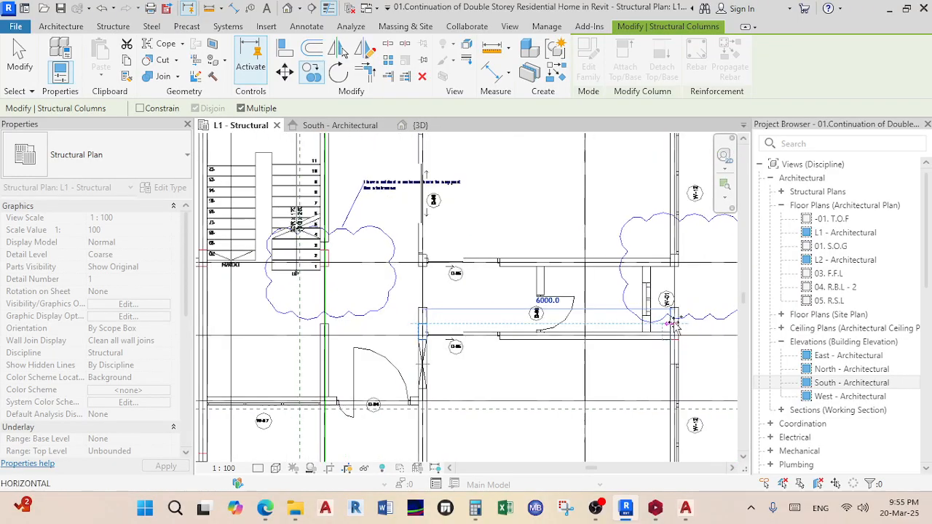
scroll(566, 322, "up", 2)
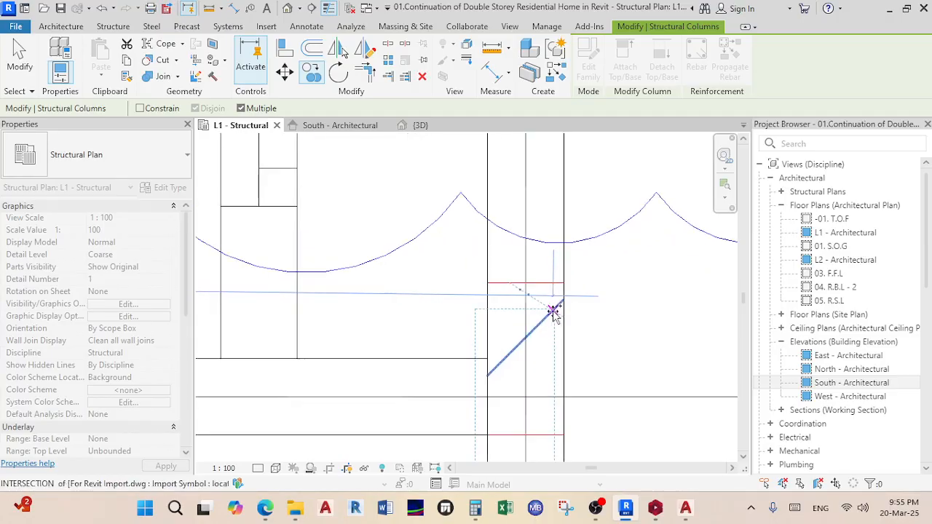
scroll(566, 286, "up", 2)
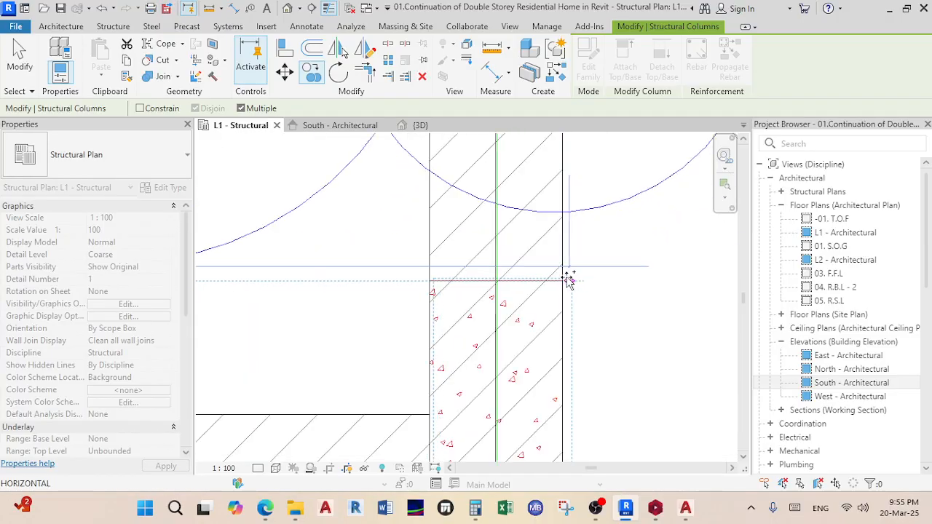
scroll(561, 284, "up", 2)
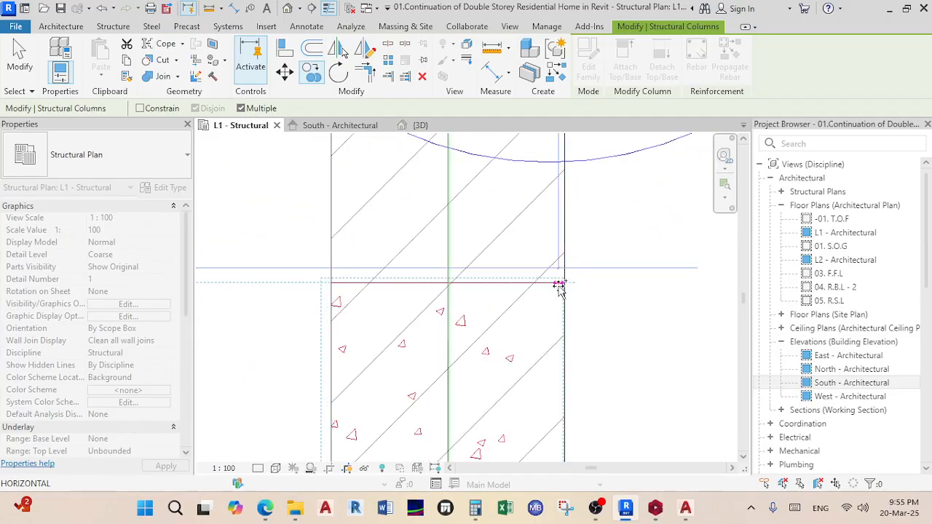
scroll(561, 284, "up", 3)
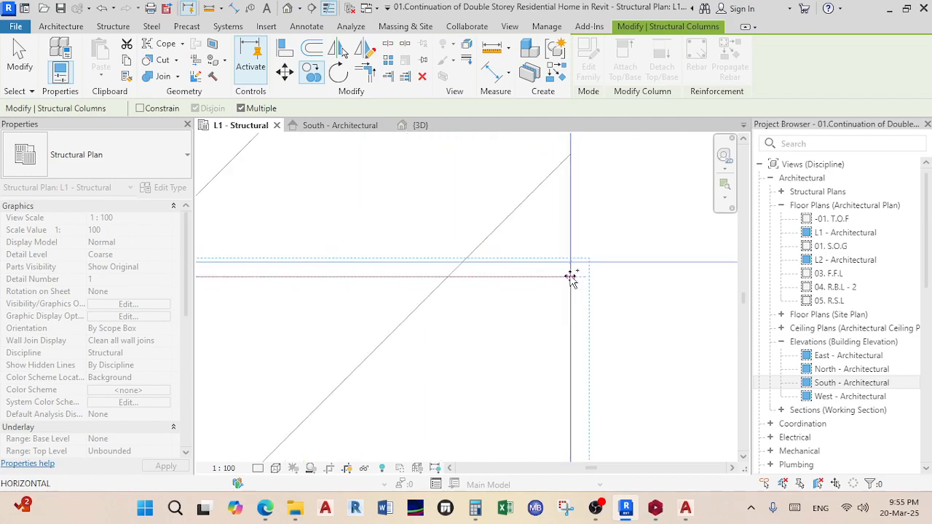
scroll(571, 277, "up", 2)
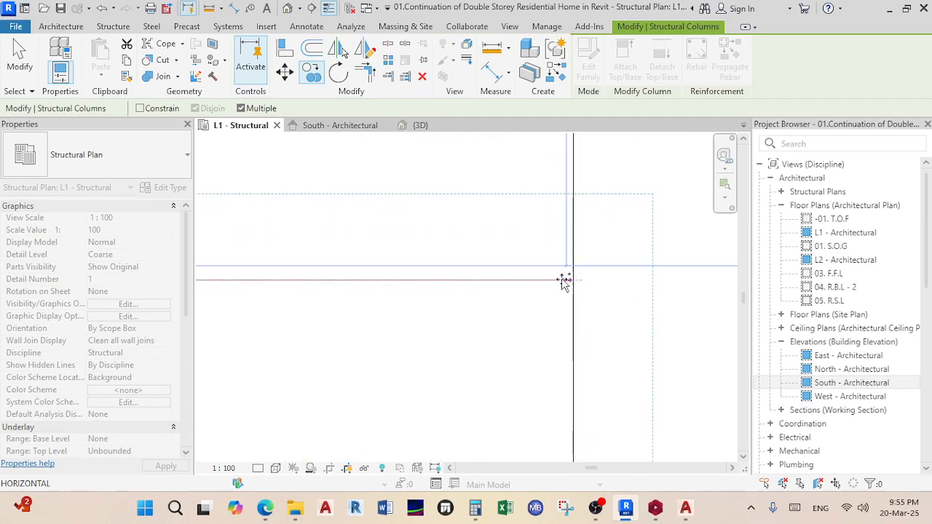
left_click(542, 295)
scroll(578, 336, "down", 6)
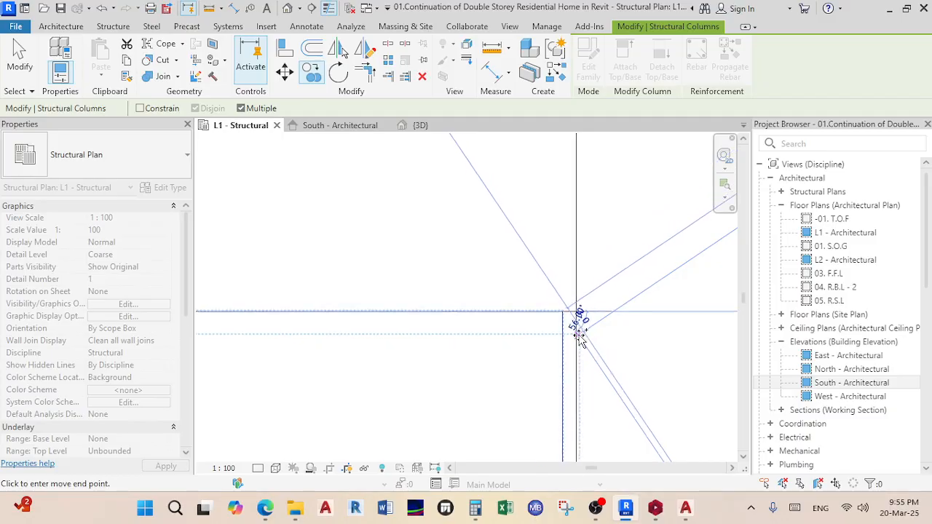
scroll(576, 335, "down", 8)
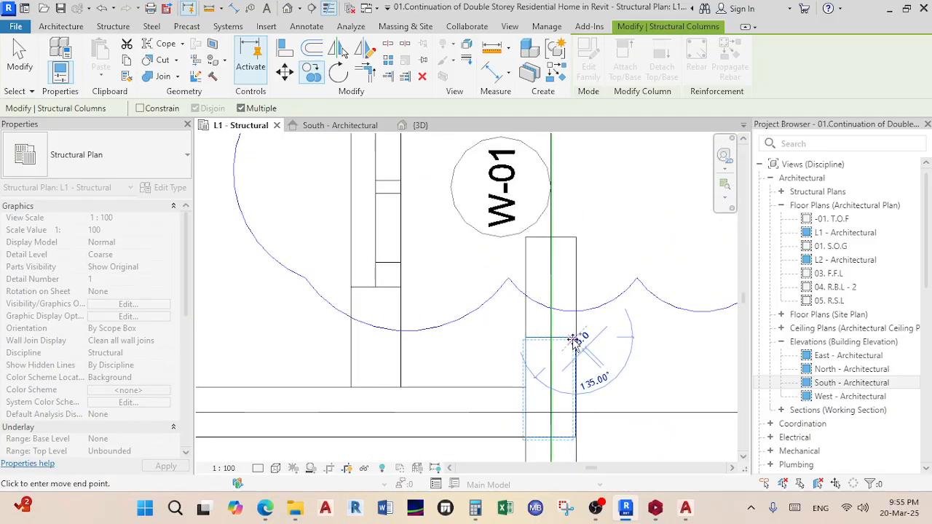
middle_click_drag(517, 331, 616, 313)
scroll(410, 337, "up", 2)
middle_click_drag(426, 350, 662, 349)
middle_click_drag(371, 340, 658, 332)
scroll(537, 349, "down", 3)
middle_click_drag(536, 350, 510, 327)
scroll(509, 328, "up", 6)
right_click(529, 387)
left_click(581, 139)
- Align the right edge of the grid E-07 column with the right line of the drawn column outline
left_click(451, 313)
scroll(451, 313, "up", 8)
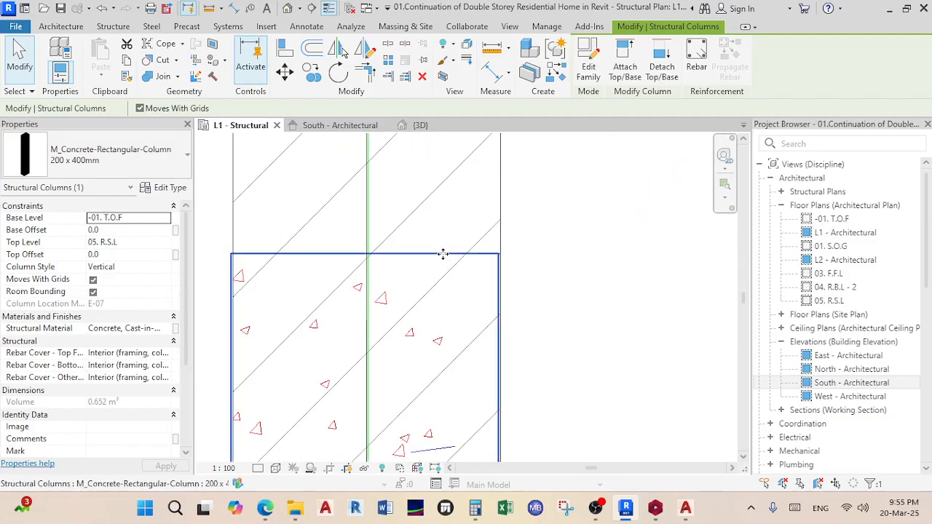
left_click(341, 50)
scroll(501, 273, "up", 2)
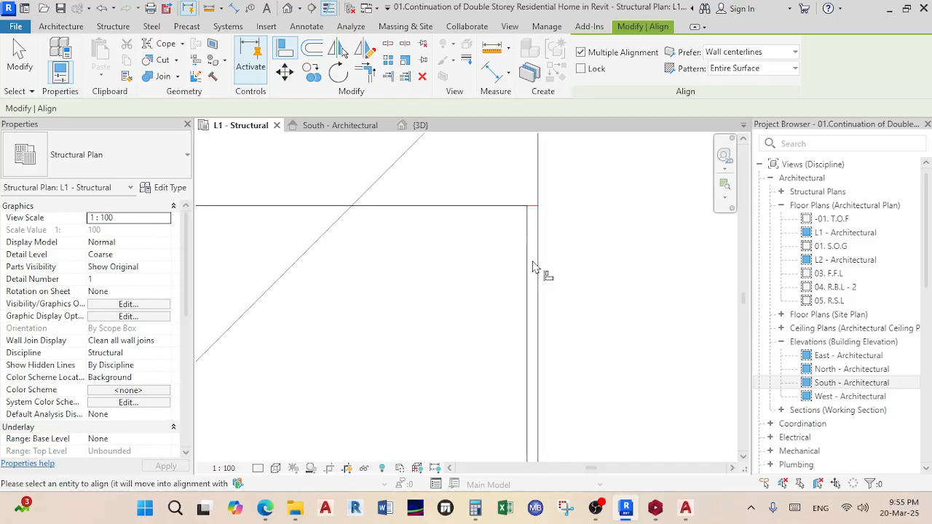
scroll(530, 274, "down", 4)
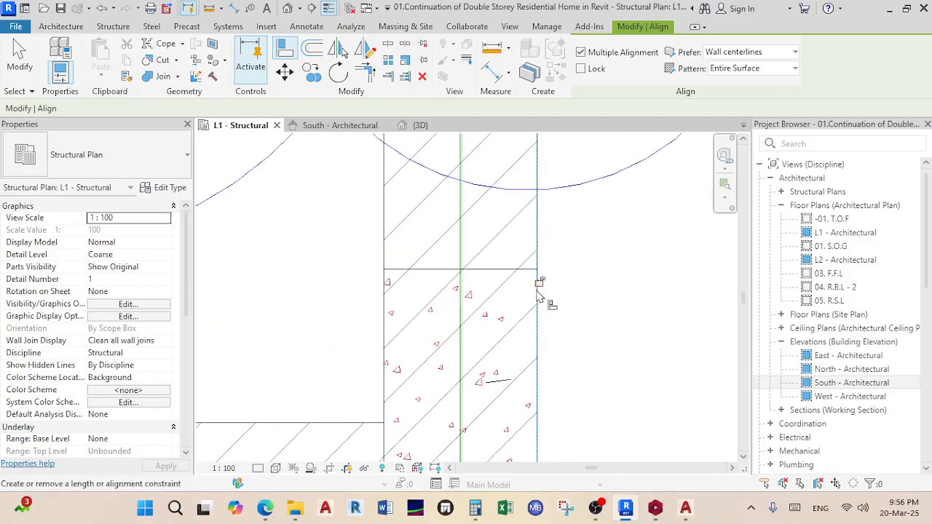
scroll(539, 291, "down", 5)
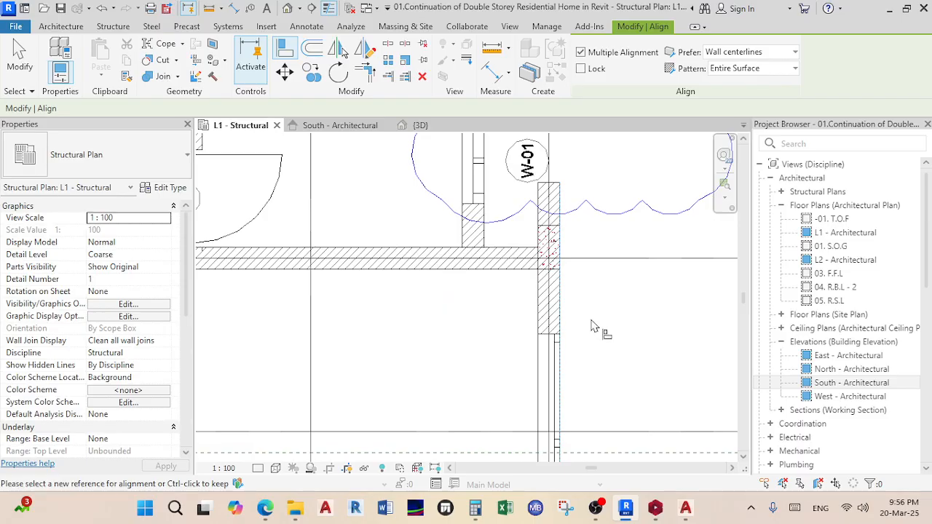
right_click(599, 319)
left_click(629, 94)
scroll(558, 250, "up", 3)
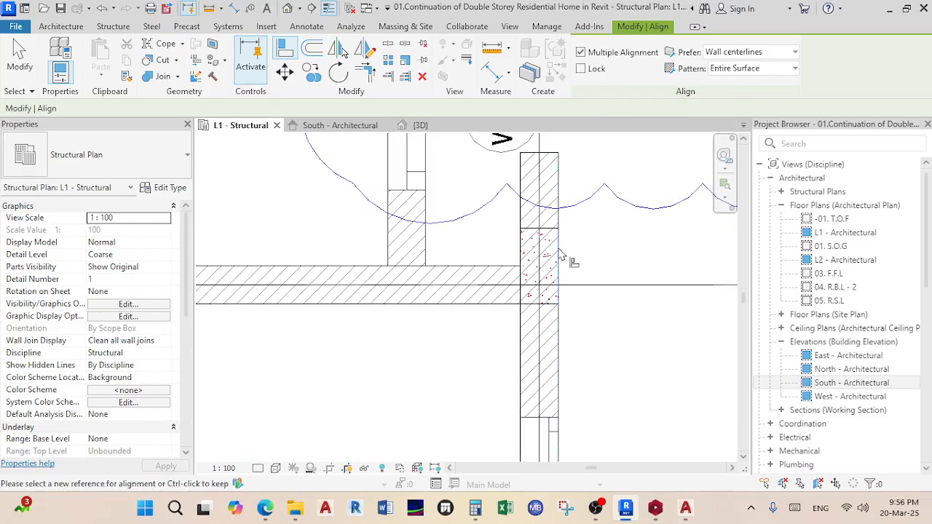
right_click(583, 256)
left_click(615, 266)
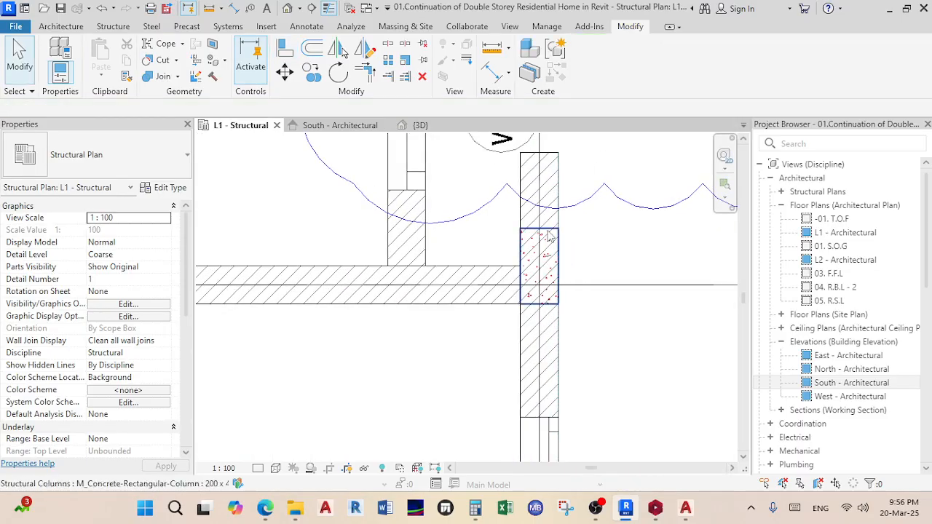
- Copy the grid E-07 column to a free spot just right of the wall at grid F-05
left_click(550, 239)
left_click(312, 73)
scroll(510, 214, "up", 2)
scroll(597, 251, "down", 5)
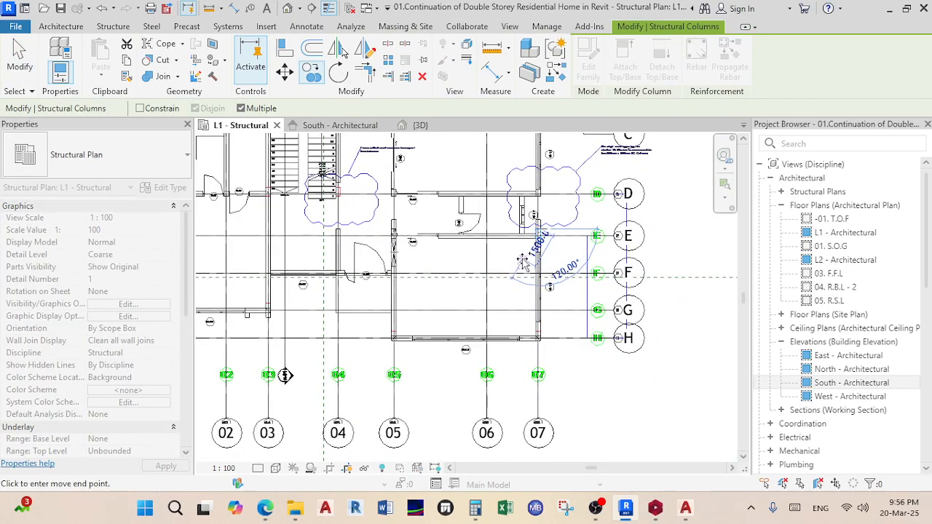
scroll(502, 268, "up", 2)
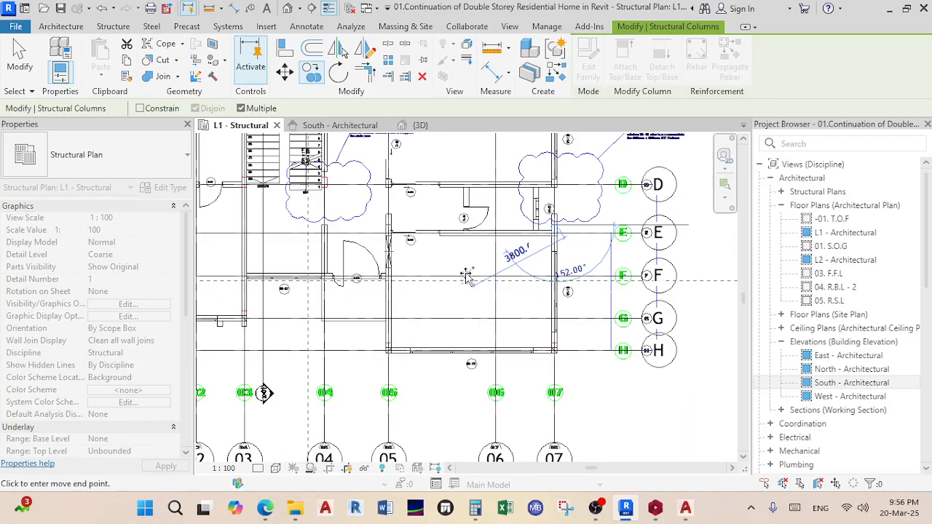
scroll(365, 273, "up", 3)
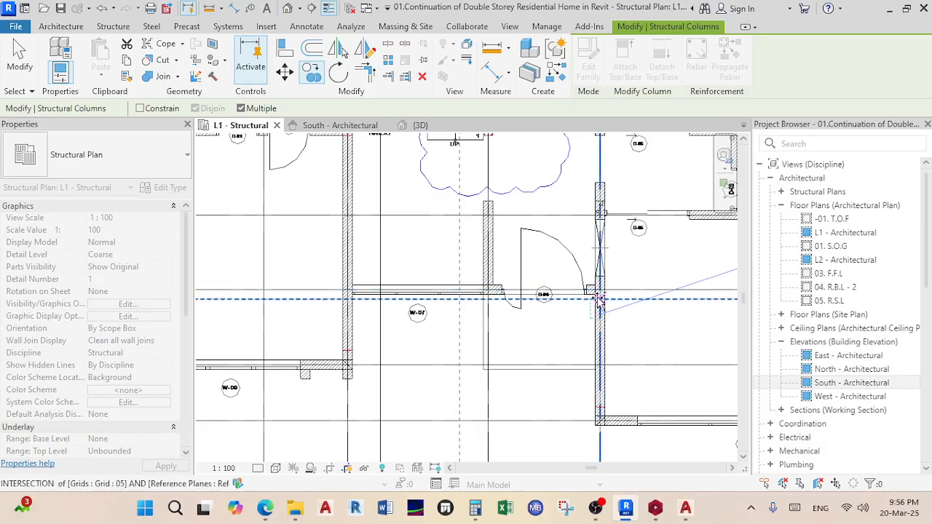
scroll(610, 300, "up", 4)
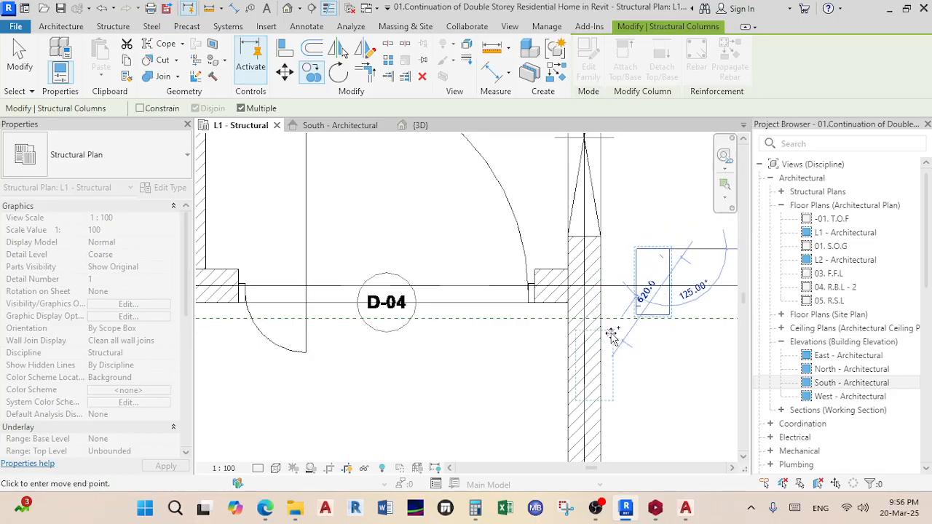
- Place another column copy at grid F-03, with its upper right corner where the wall meets the W-07 window wall's upper line
scroll(611, 335, "down", 5)
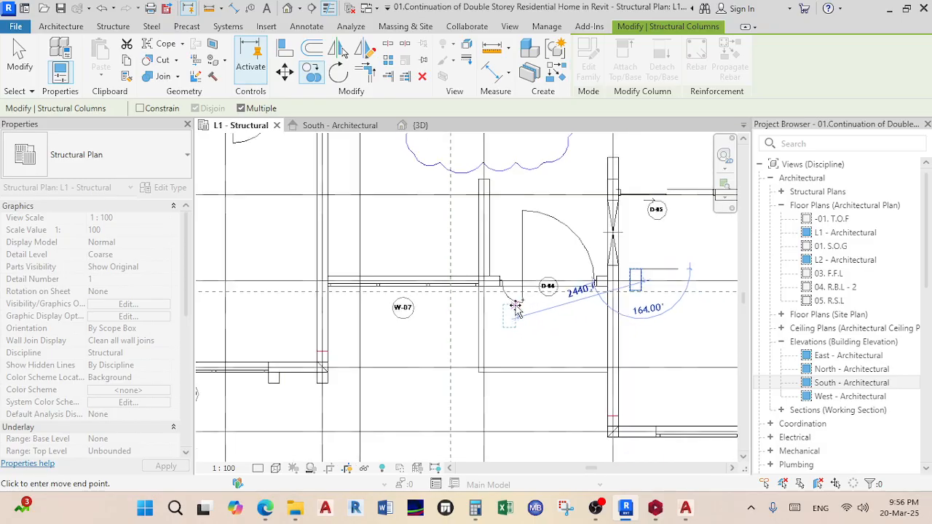
scroll(516, 308, "down", 2)
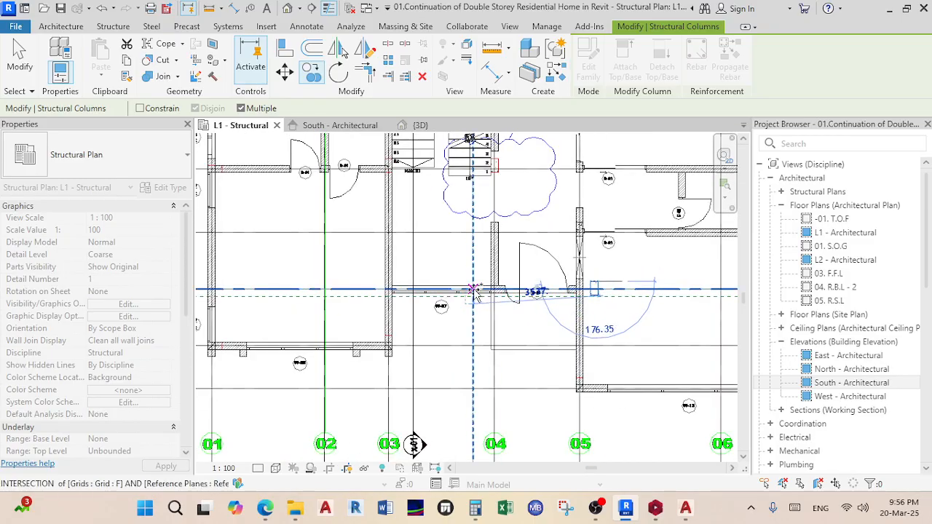
scroll(408, 306, "up", 2)
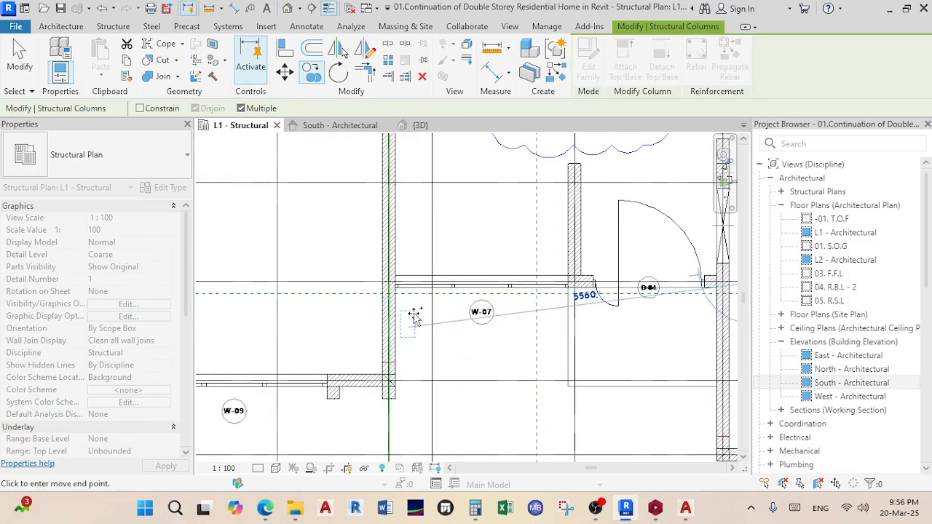
scroll(389, 288, "up", 4)
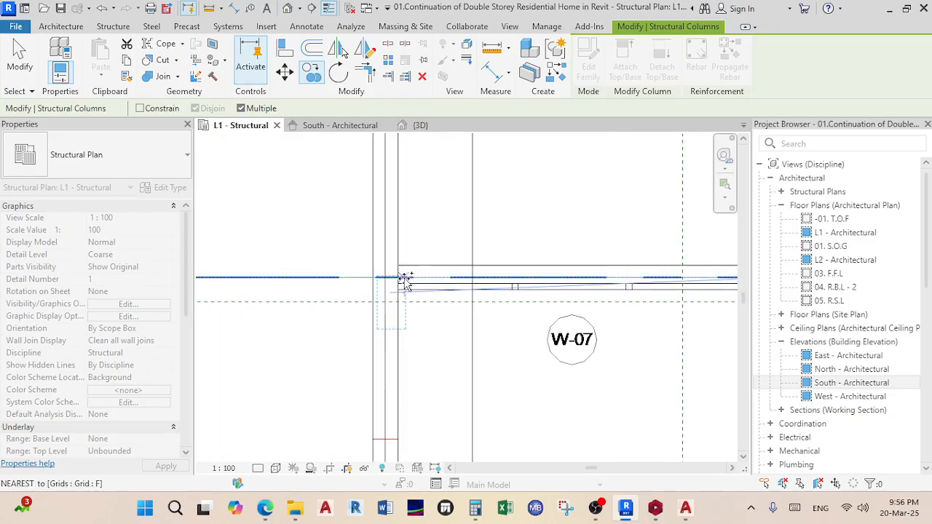
scroll(391, 273, "up", 2)
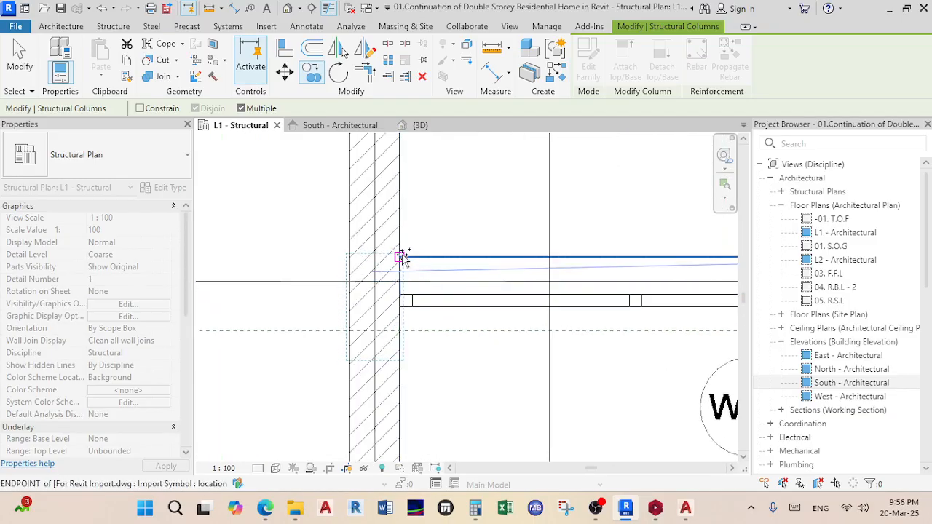
left_click(402, 258)
- Place a further column copy on the drawn column outline at grid G-03 and end the copying
scroll(456, 346, "down", 3)
scroll(441, 306, "up", 4)
scroll(426, 346, "up", 3)
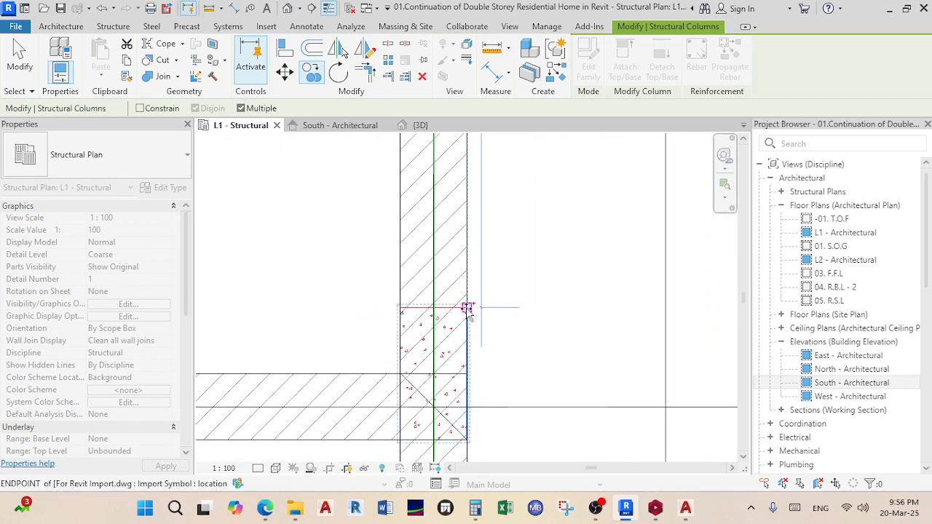
scroll(567, 315, "down", 6)
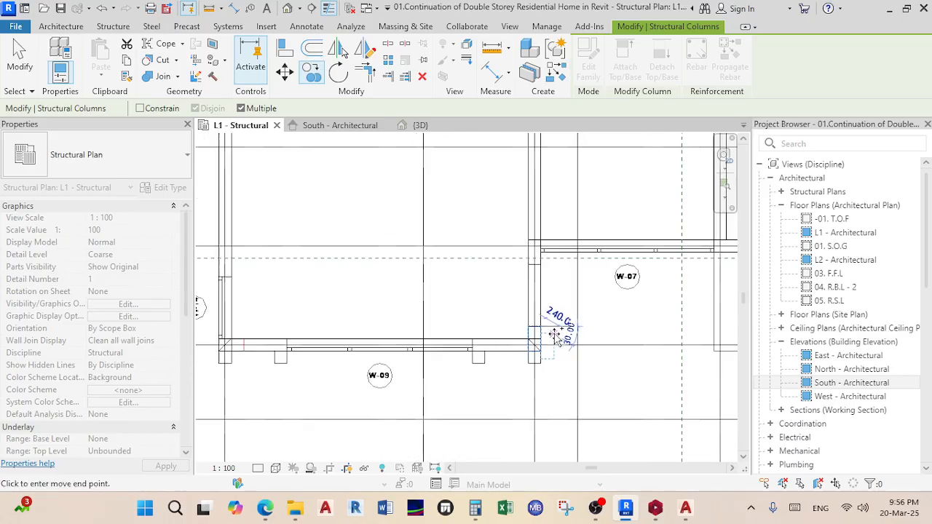
middle_click_drag(486, 353, 444, 352)
scroll(579, 317, "up", 1)
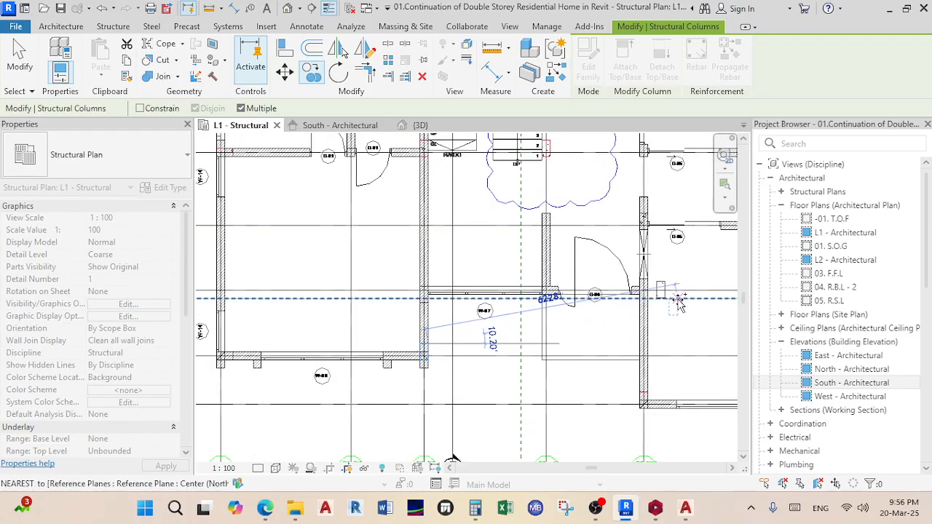
middle_click_drag(630, 329, 417, 330)
mouse_move(406, 323)
middle_mouse_down()
mouse_move(472, 327)
mouse_move(256, 301)
mouse_move(434, 309)
middle_mouse_up()
right_click(445, 303)
left_click(507, 58)
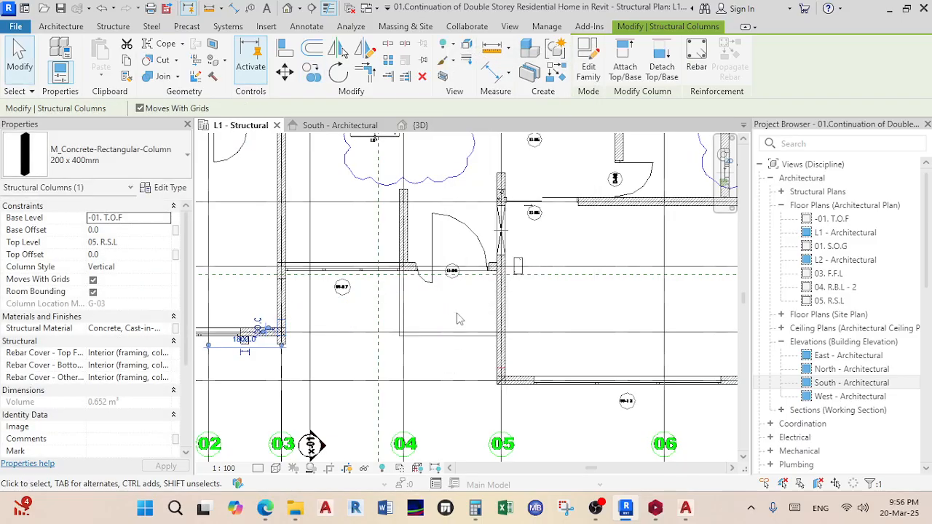
right_click(466, 120)
left_click(498, 126)
- Delete the loose column copy beside the wall at grid F-05
scroll(254, 284, "up", 4)
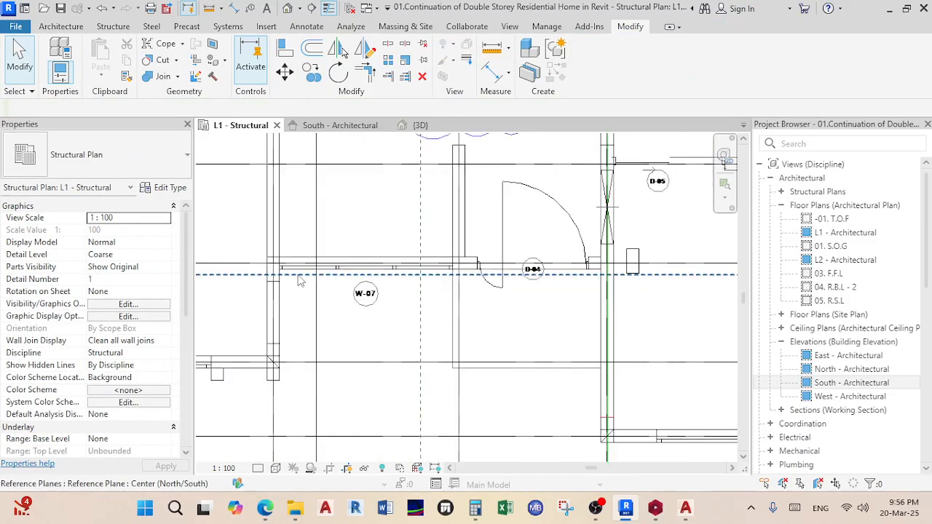
scroll(413, 312, "down", 2)
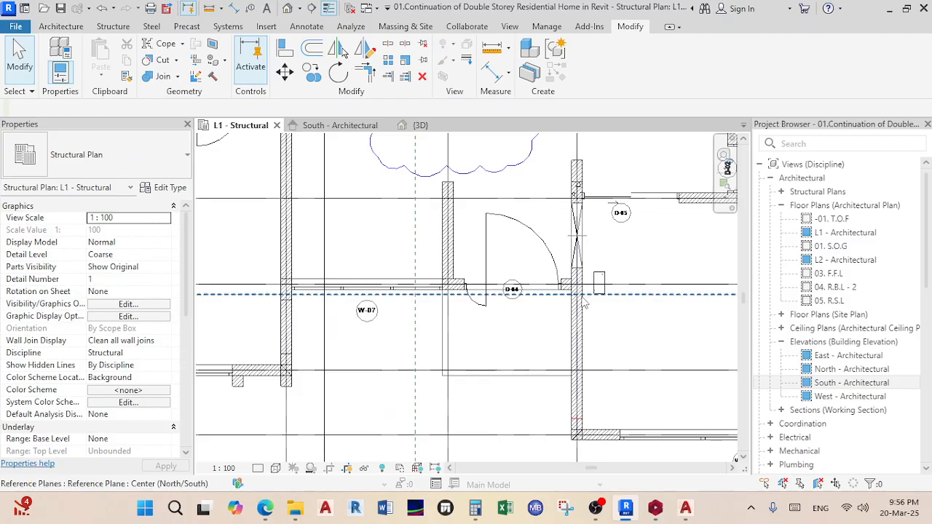
scroll(299, 313, "up", 1)
middle_click_drag(710, 281, 605, 298)
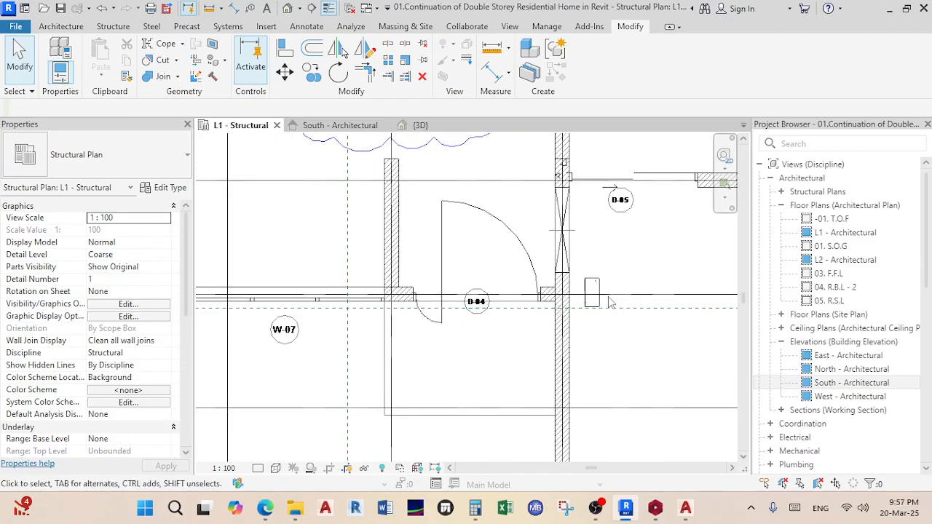
key("Delete")
- Copy the grid F-03 column by its lower right corner onto the wall at grid F-05, with constrained movement, and end the copying
scroll(543, 350, "down", 1)
middle_click_drag(584, 348, 644, 327)
scroll(321, 324, "up", 1)
scroll(322, 325, "up", 2)
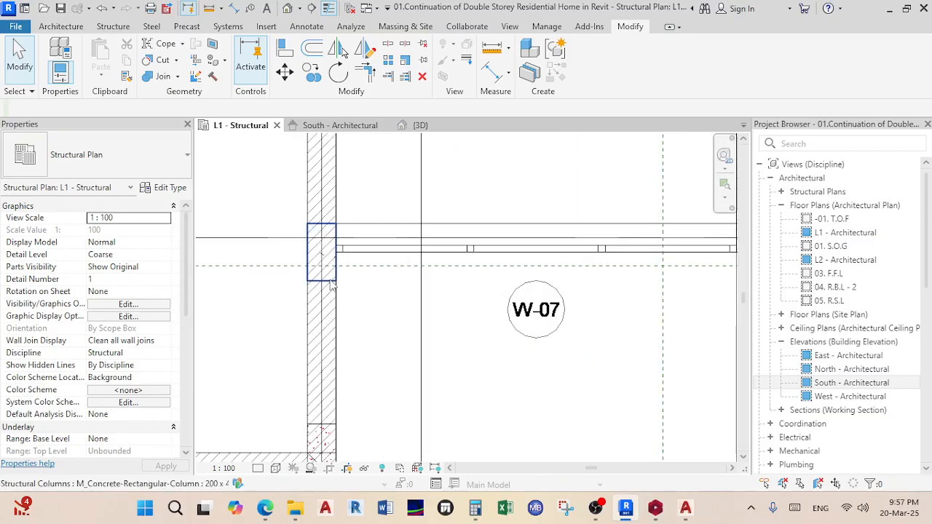
left_click(319, 266)
scroll(356, 324, "down", 2)
scroll(357, 324, "down", 2)
scroll(355, 321, "up", 5)
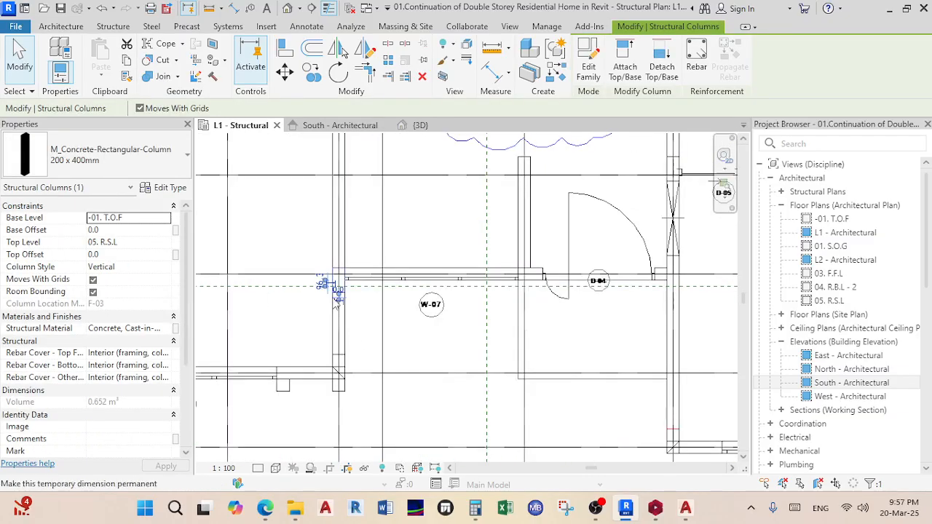
left_click(311, 73)
scroll(380, 292, "up", 2)
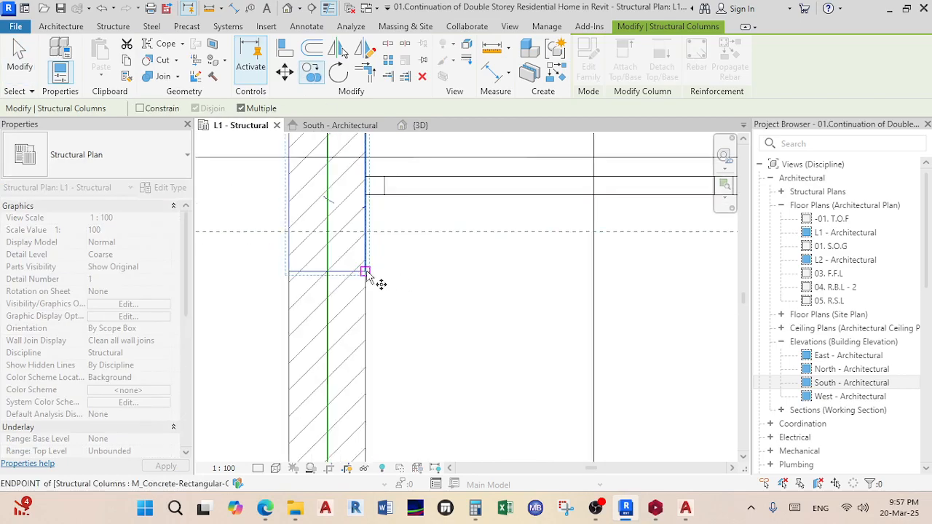
left_click(365, 272)
left_click(145, 110)
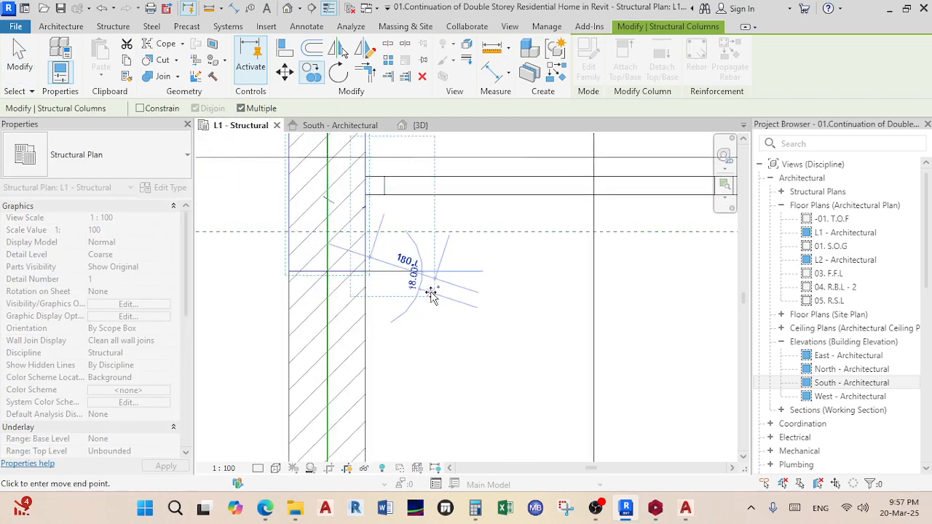
scroll(558, 317, "down", 3)
middle_click_drag(548, 320, 248, 328)
scroll(604, 306, "down", 4)
middle_click_drag(606, 310, 373, 308)
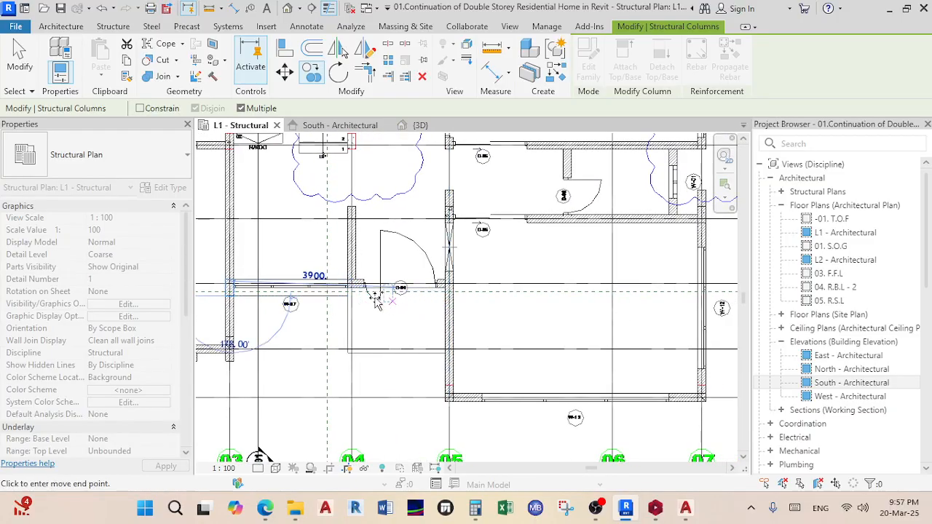
left_click(140, 108)
scroll(427, 276, "up", 5)
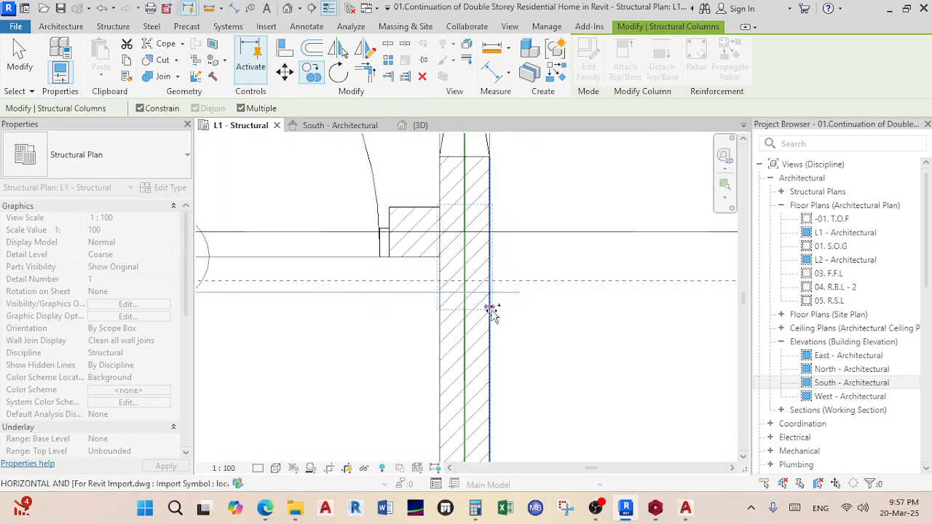
scroll(485, 309, "up", 2)
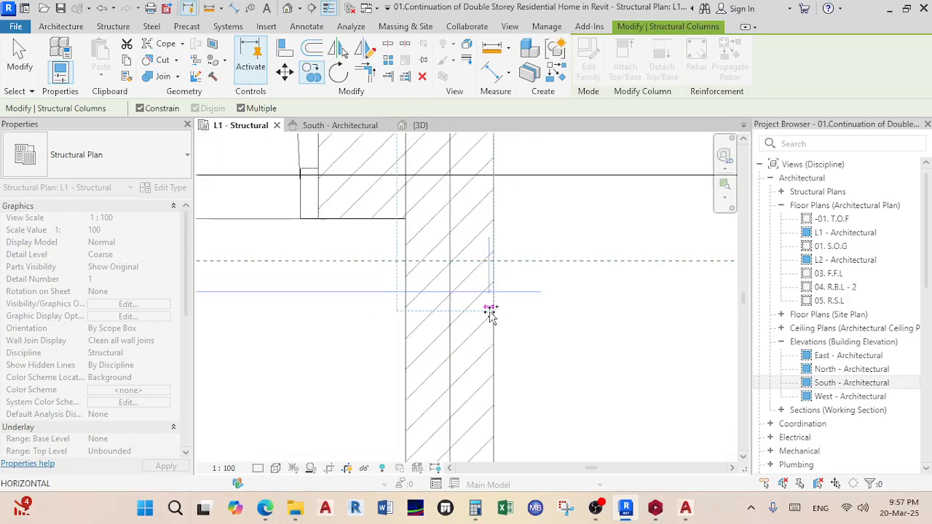
scroll(493, 312, "up", 2)
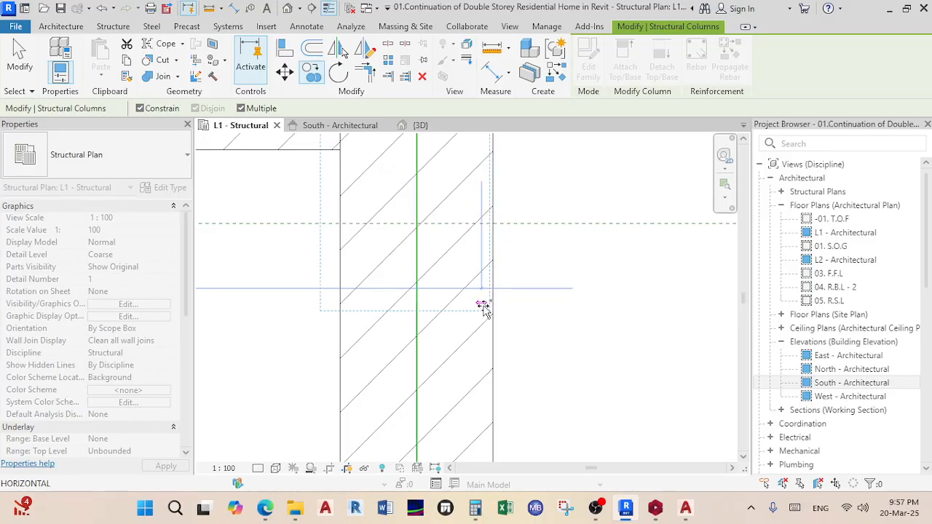
left_click(487, 309)
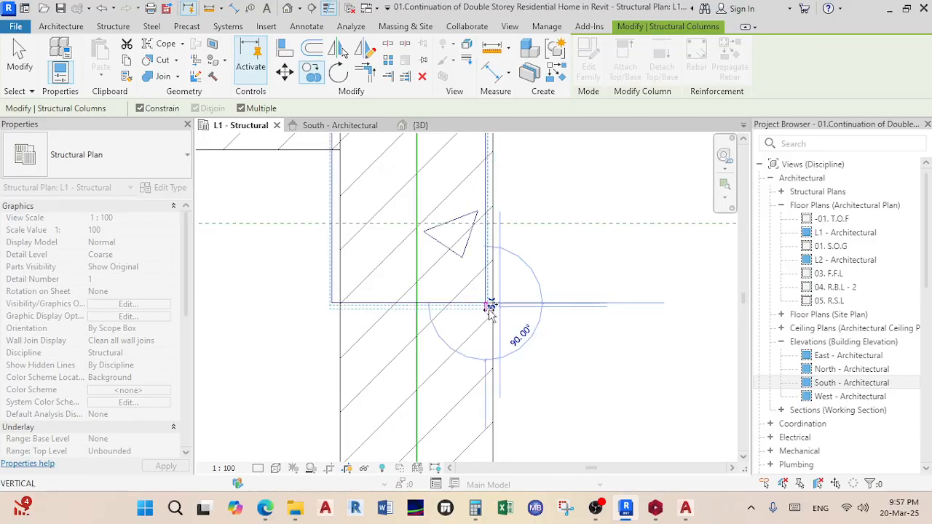
right_click(524, 333)
left_click(587, 84)
right_click(616, 117)
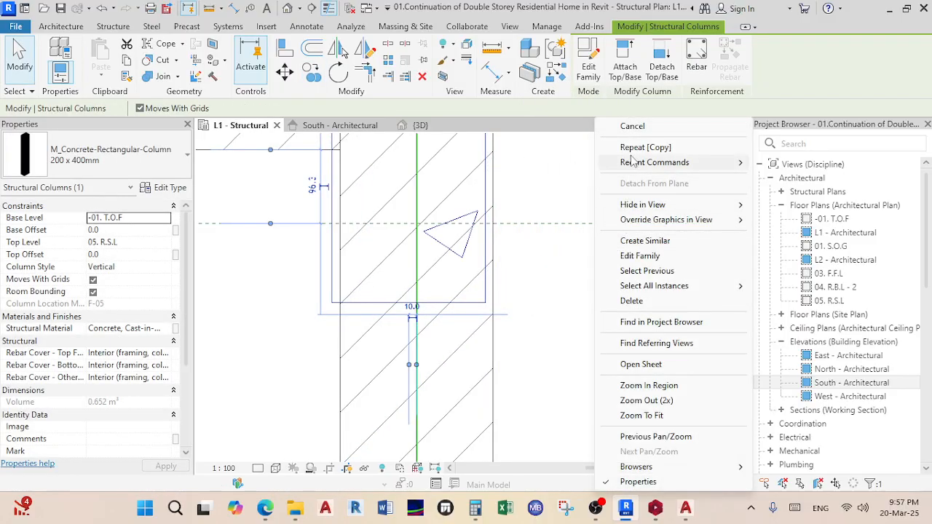
left_click(697, 125)
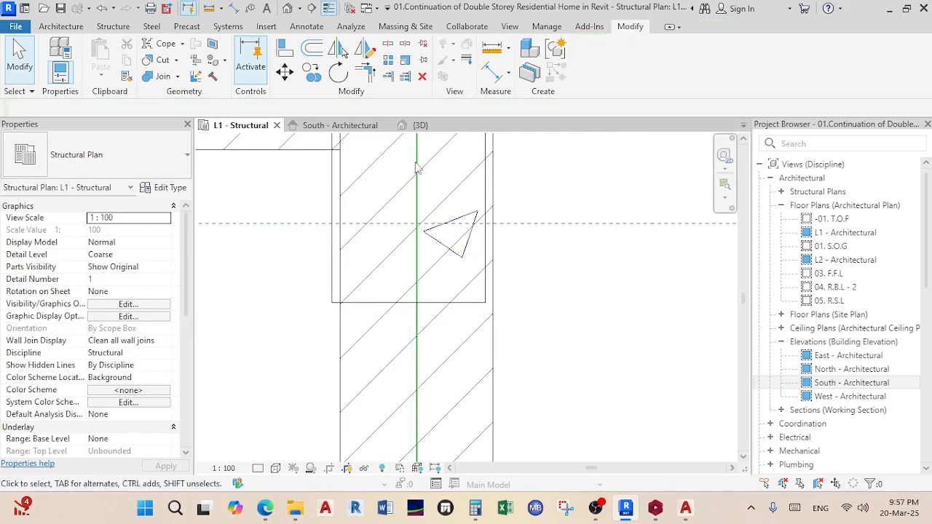
left_click(336, 248)
left_click(284, 71)
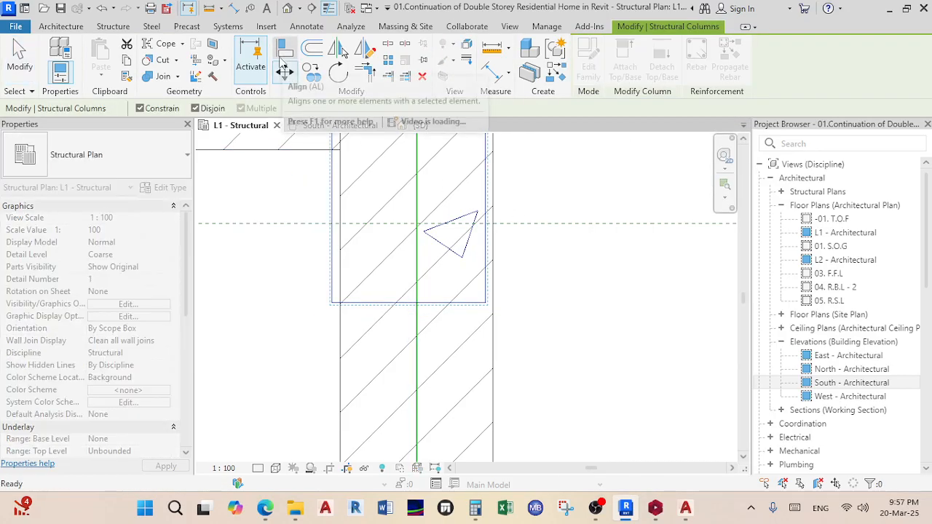
key("Escape")
- Align the right face of the column copy at grid F-05 with the wall's right face
left_click(336, 268)
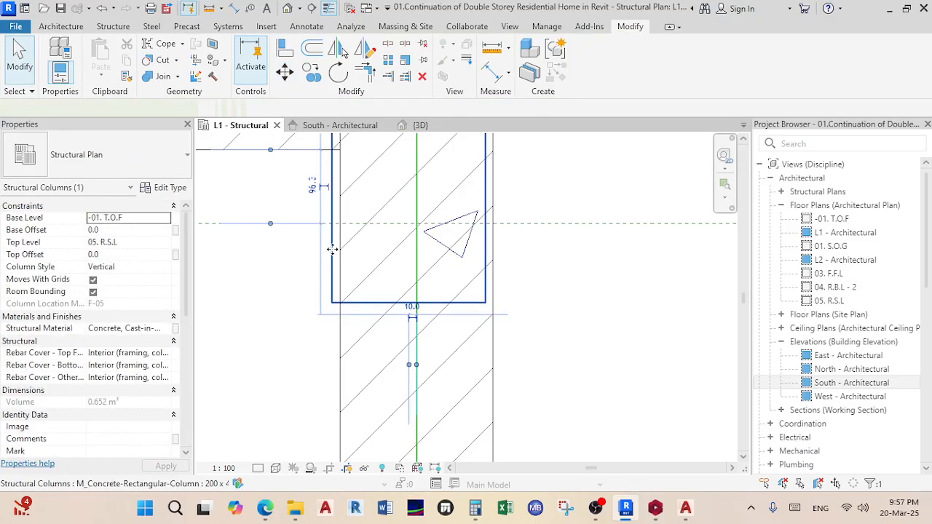
left_click(285, 48)
left_click(485, 295)
left_click(477, 295)
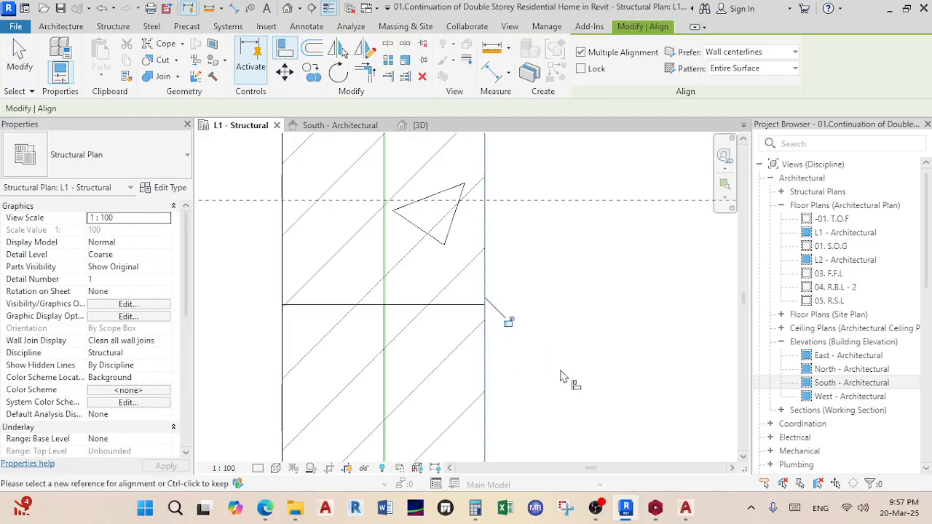
key("Escape")
- Copy the grid F-03 column by its upper right corner onto the upper right corner of the column outline at grid G-03
scroll(550, 419, "down", 6)
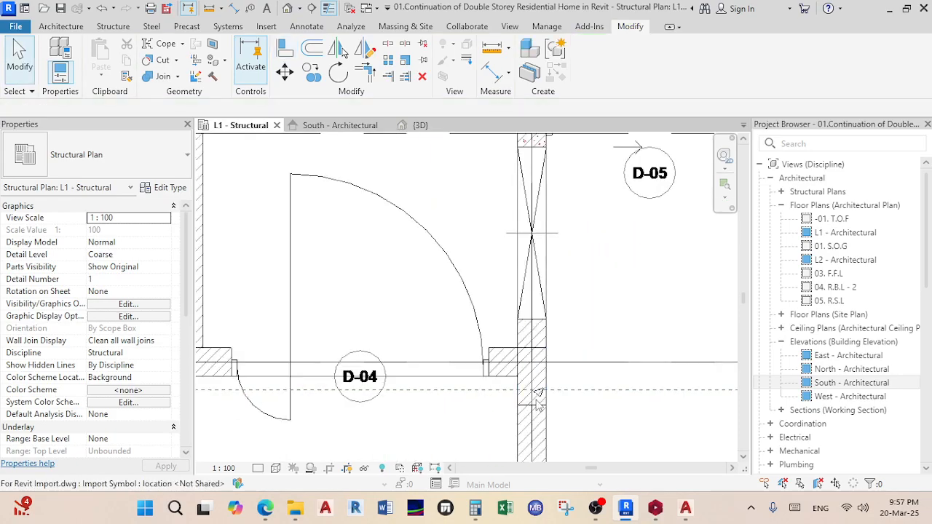
scroll(534, 423, "down", 3)
scroll(408, 320, "up", 5)
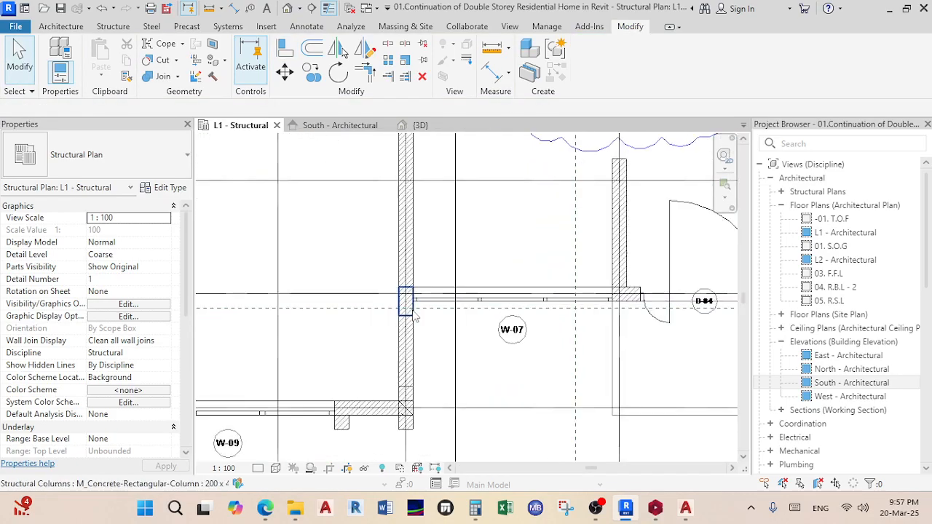
left_click(410, 323)
scroll(475, 332, "down", 3)
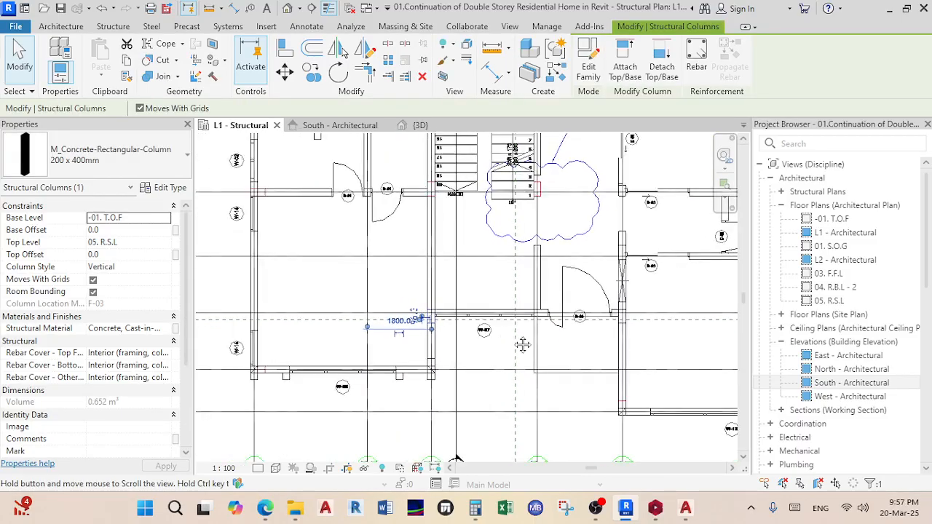
middle_click_drag(502, 346, 521, 312)
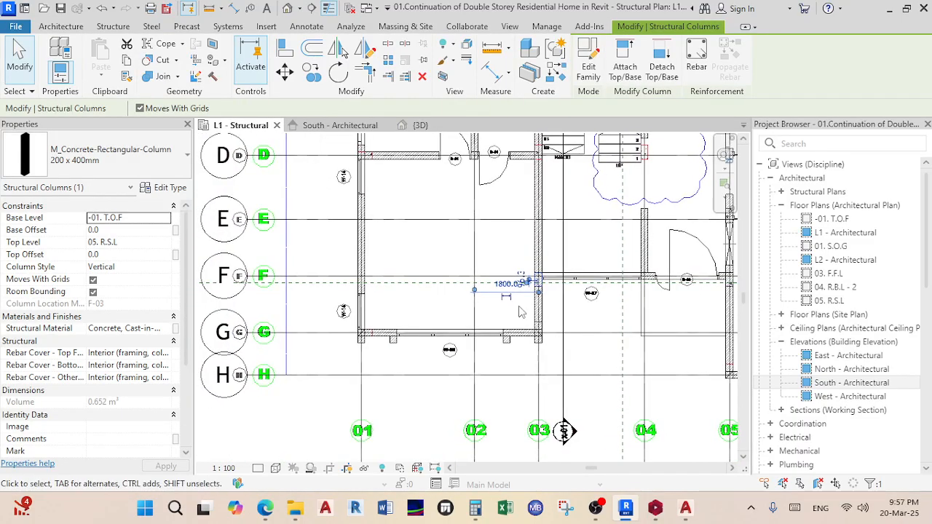
middle_click_drag(533, 352, 510, 408)
scroll(503, 437, "up", 2)
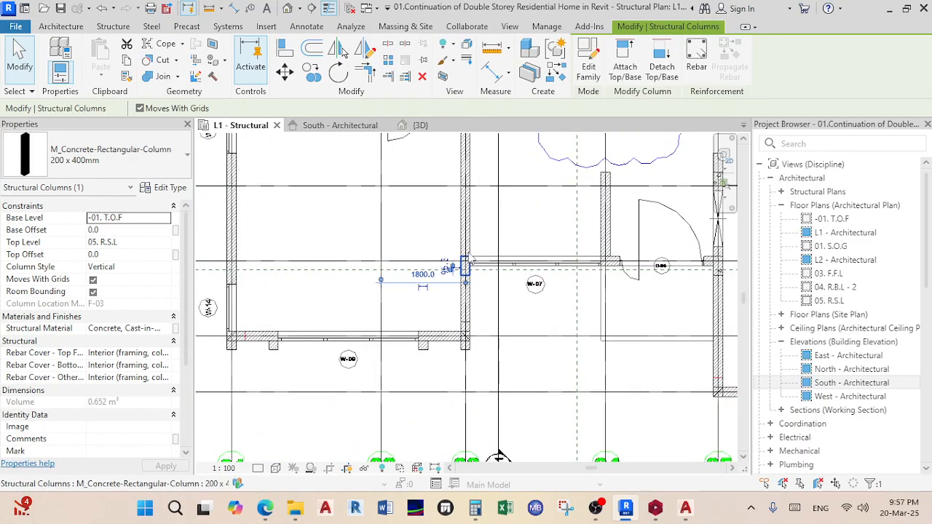
left_click(313, 75)
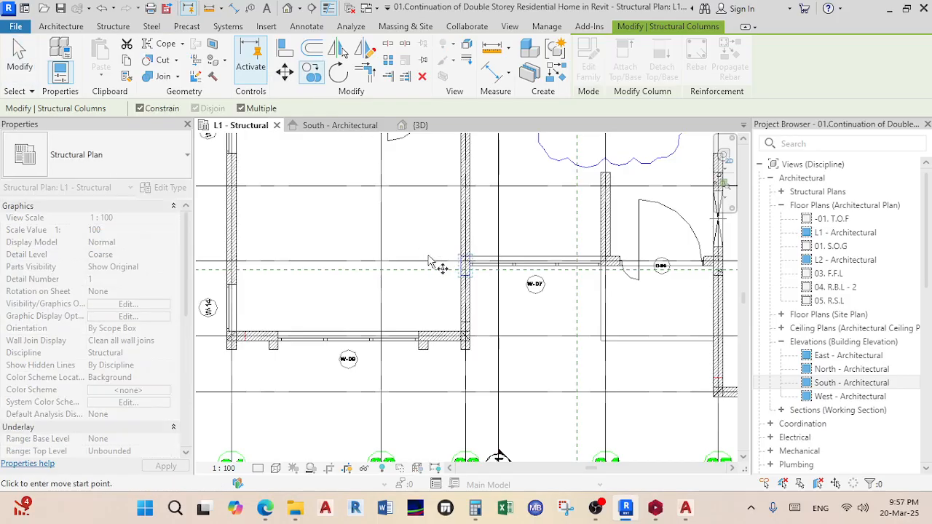
scroll(475, 343, "up", 5)
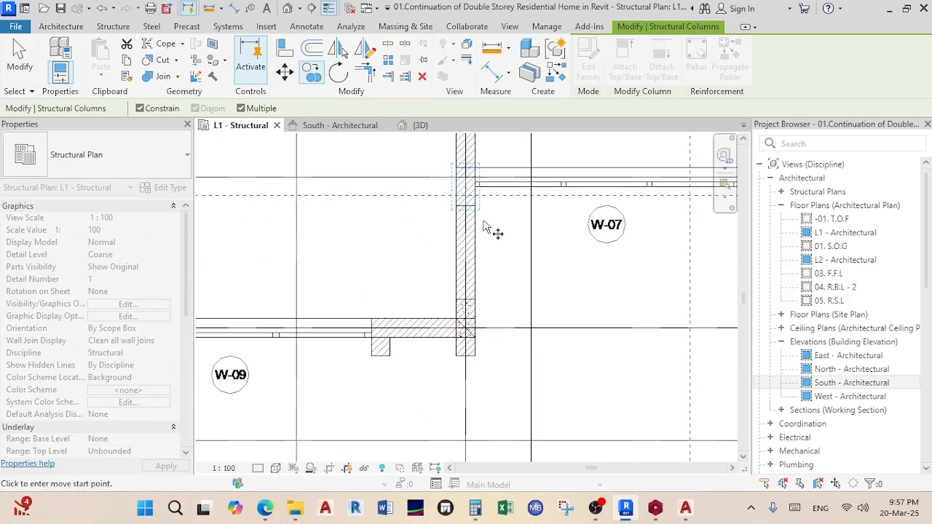
left_click(470, 177)
scroll(486, 313, "down", 3)
scroll(484, 341, "up", 2)
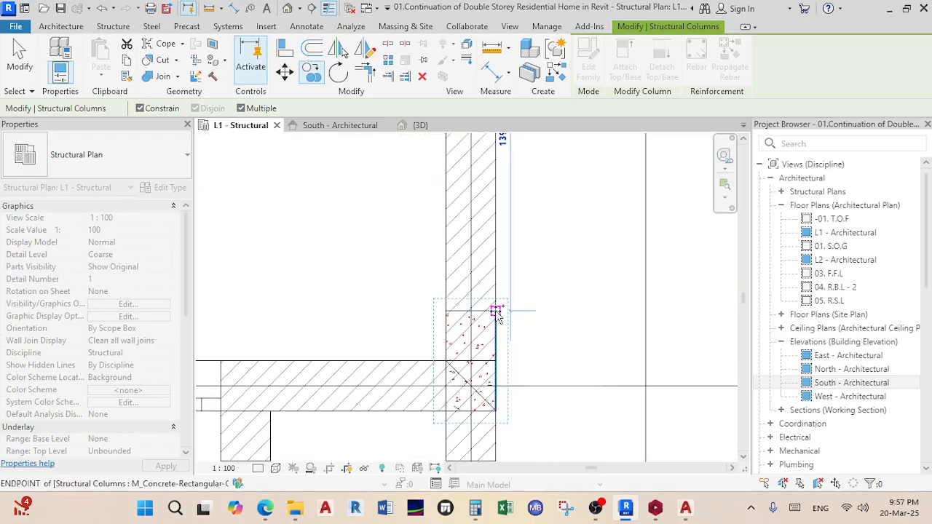
left_click(495, 311)
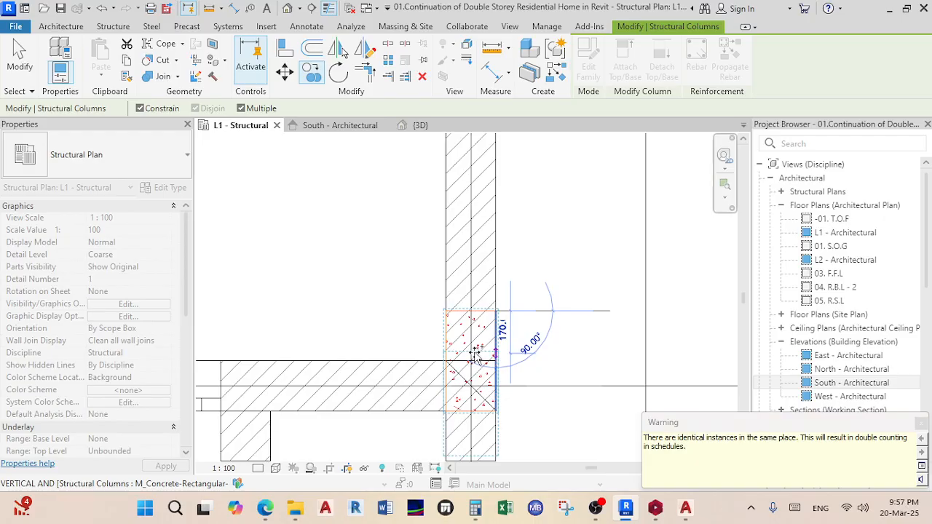
left_click(922, 423)
- Turn off constrained movement and place another column copy in the free space inside the wall corner at grid G-01
scroll(386, 313, "down", 4)
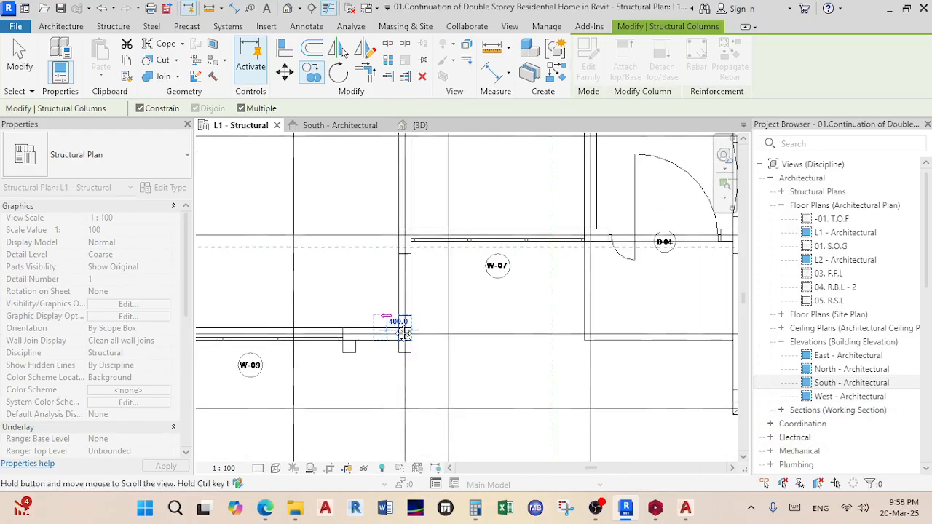
scroll(267, 177, "up", 1)
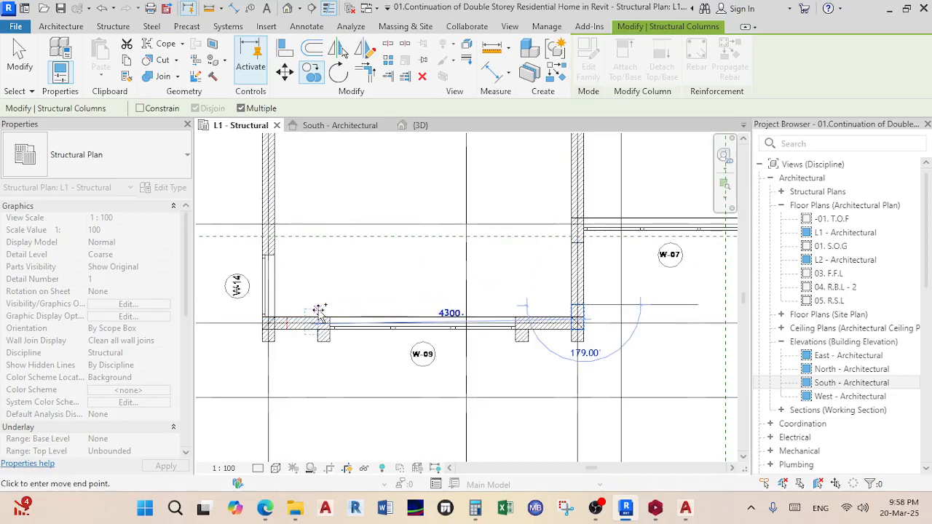
scroll(313, 306, "up", 1)
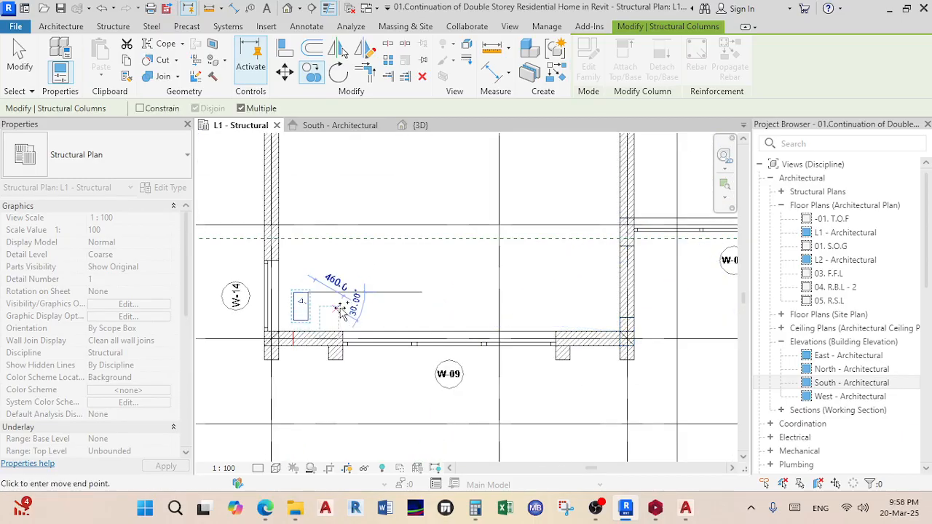
- Place another column copy on the drawn column outline at grid H-05, matching its upper right corner
scroll(309, 305, "down", 4)
scroll(504, 335, "up", 5)
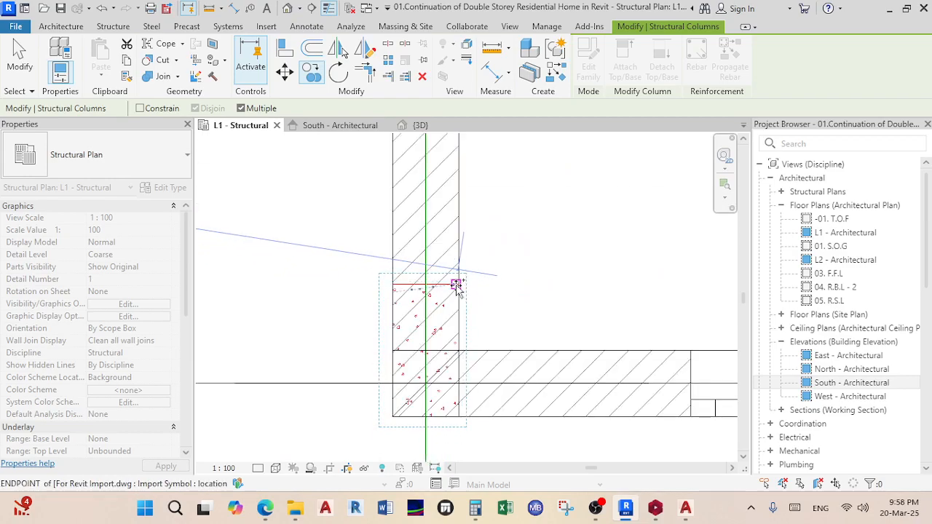
scroll(457, 286, "up", 2)
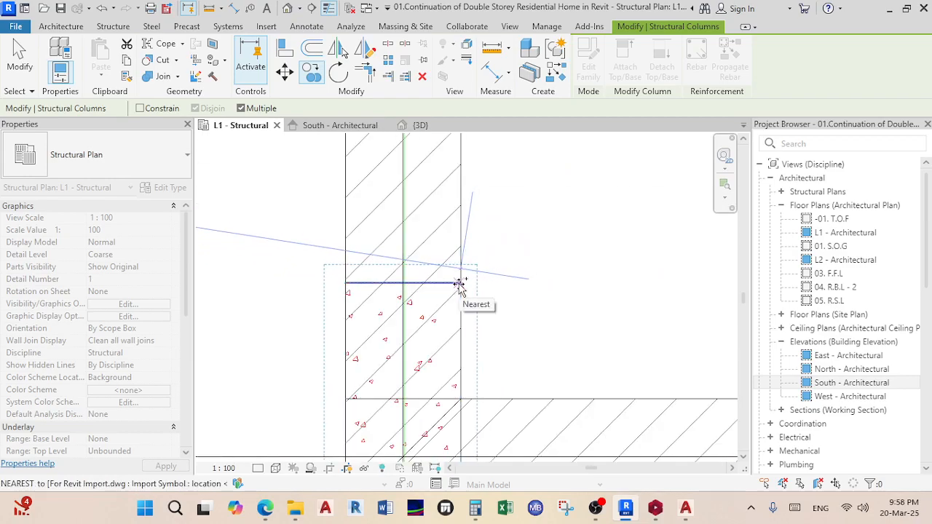
- Place a further column copy on the drawn column outline at grid H-07 and end the copying
scroll(460, 284, "down", 5)
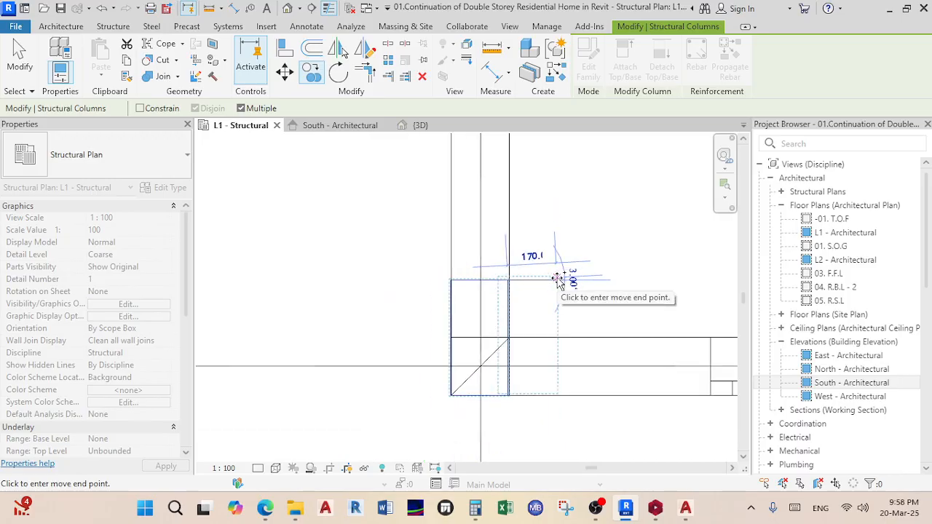
scroll(565, 342, "down", 5)
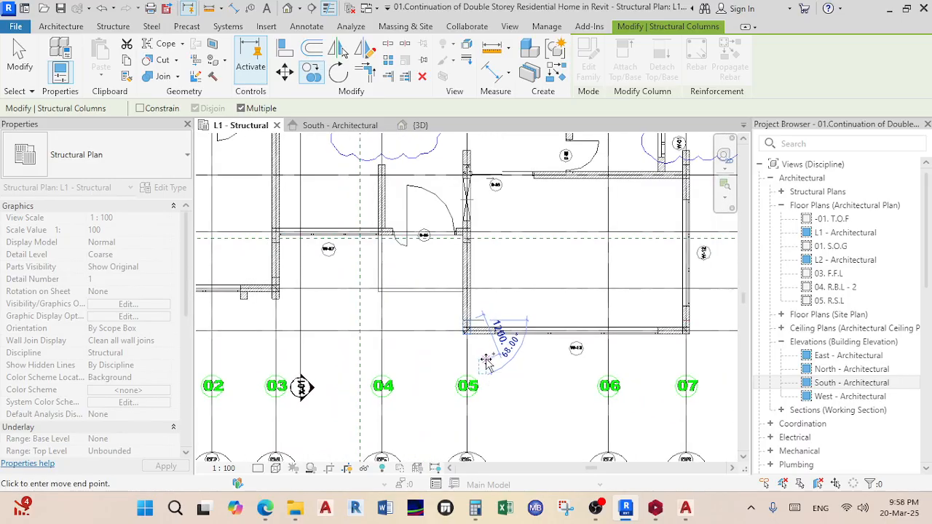
scroll(626, 317, "down", 1)
scroll(561, 327, "up", 6)
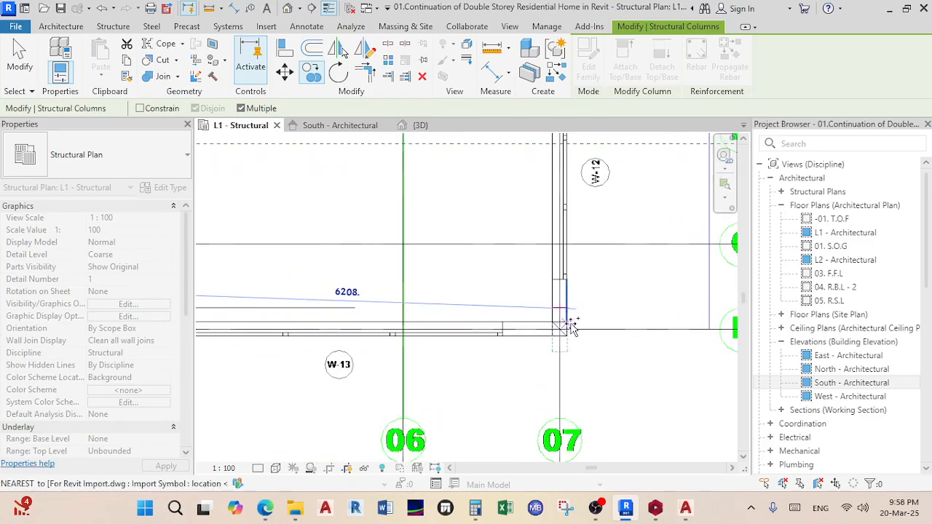
scroll(588, 357, "up", 5)
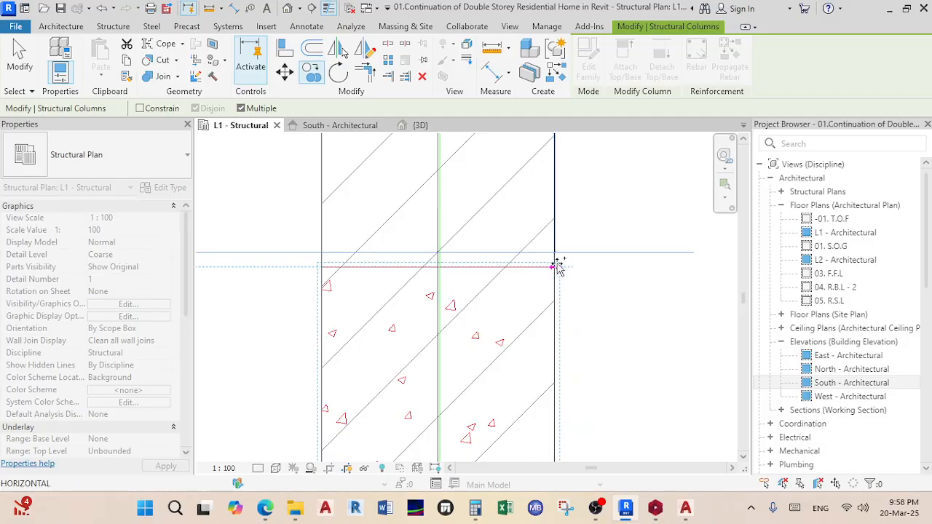
scroll(558, 267, "up", 2)
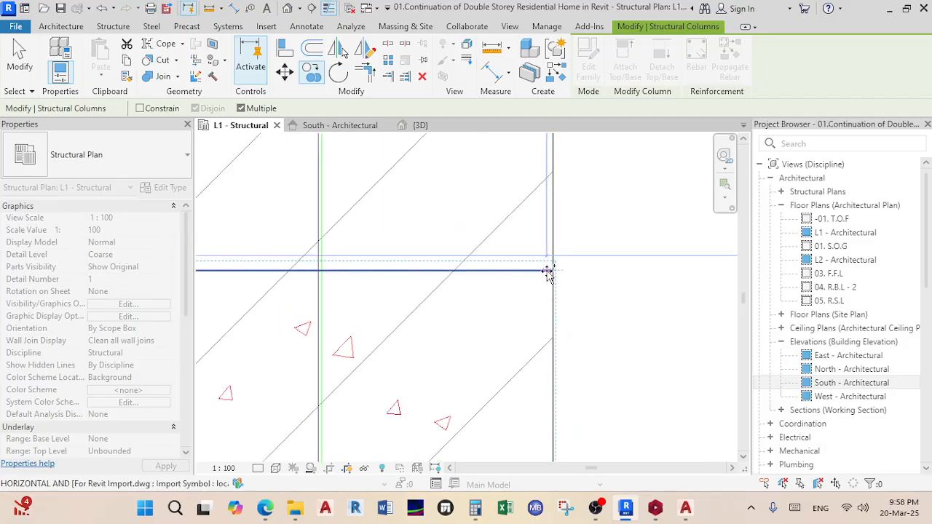
scroll(548, 272, "down", 5)
scroll(499, 342, "down", 4)
middle_click_drag(443, 329, 551, 292)
scroll(490, 289, "down", 1)
middle_click_drag(255, 308, 281, 340)
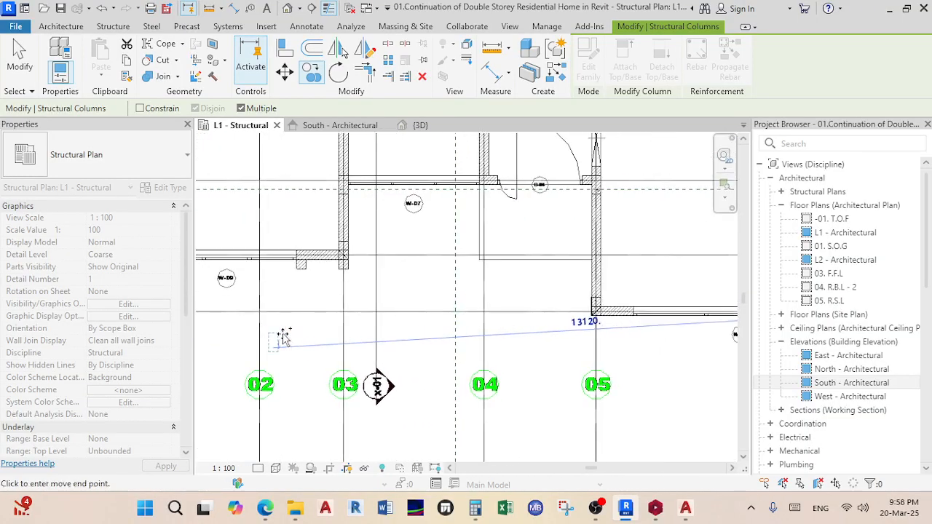
right_click(490, 278)
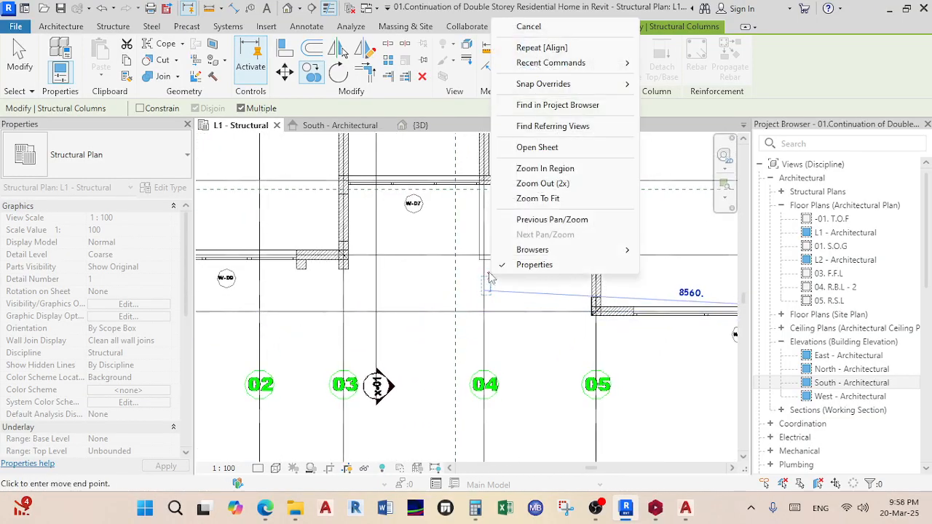
left_click(529, 27)
- Rotate the loose column copy near grid G-01 by 90 degrees so its long side is horizontal
scroll(342, 262, "up", 6)
scroll(421, 333, "down", 6)
middle_click_drag(327, 316, 577, 292)
scroll(395, 311, "up", 3)
scroll(442, 275, "up", 3)
scroll(442, 275, "down", 3)
middle_click_drag(456, 280, 427, 288)
scroll(428, 250, "up", 1)
key("space")
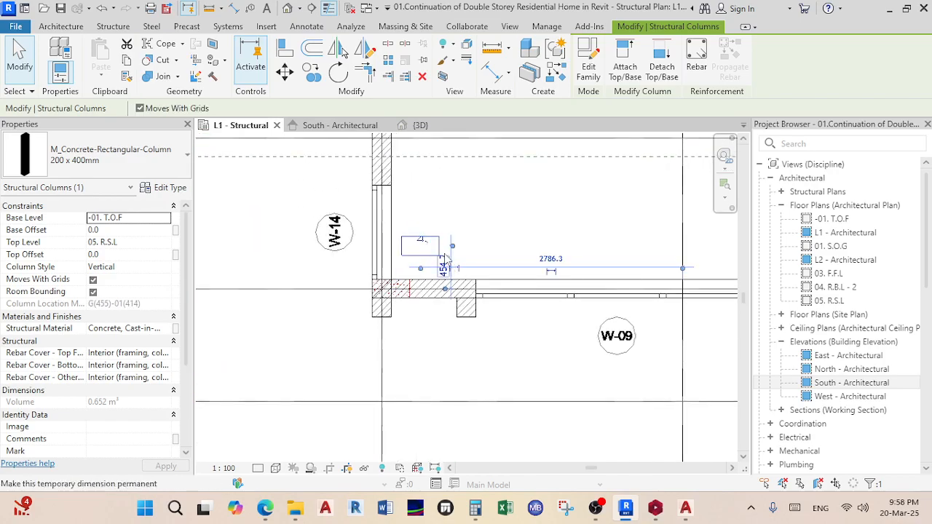
- Move the rotated column by its upper right corner onto the upper right corner of the drawn column outline at grid G-01
left_click(284, 72)
scroll(456, 249, "up", 2)
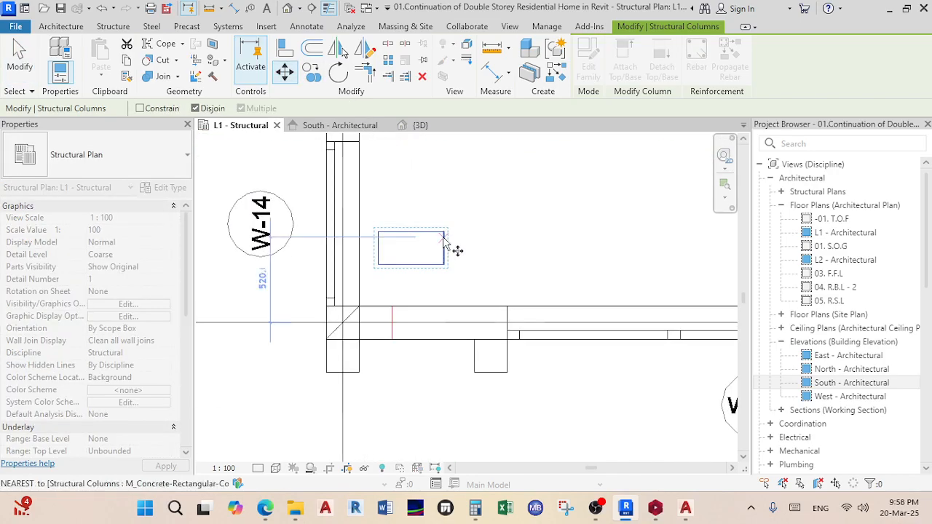
scroll(387, 312, "up", 4)
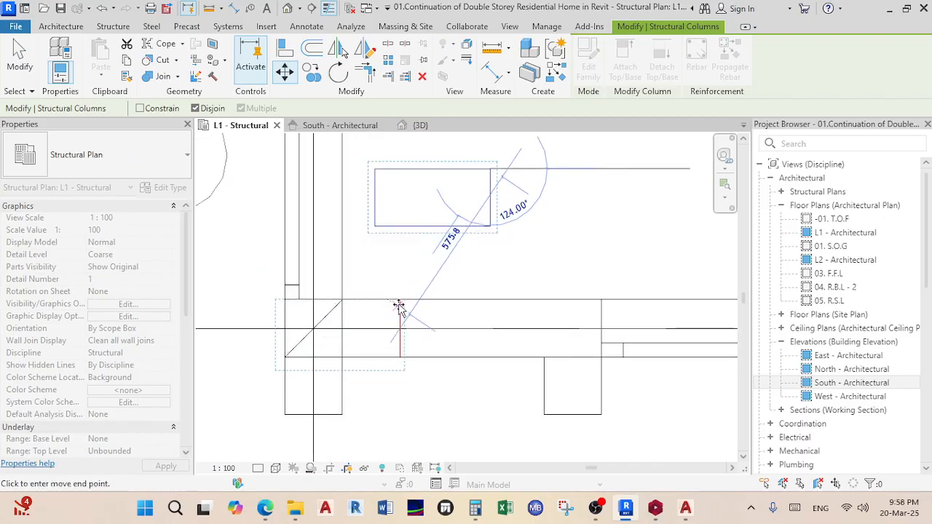
scroll(400, 304, "up", 3)
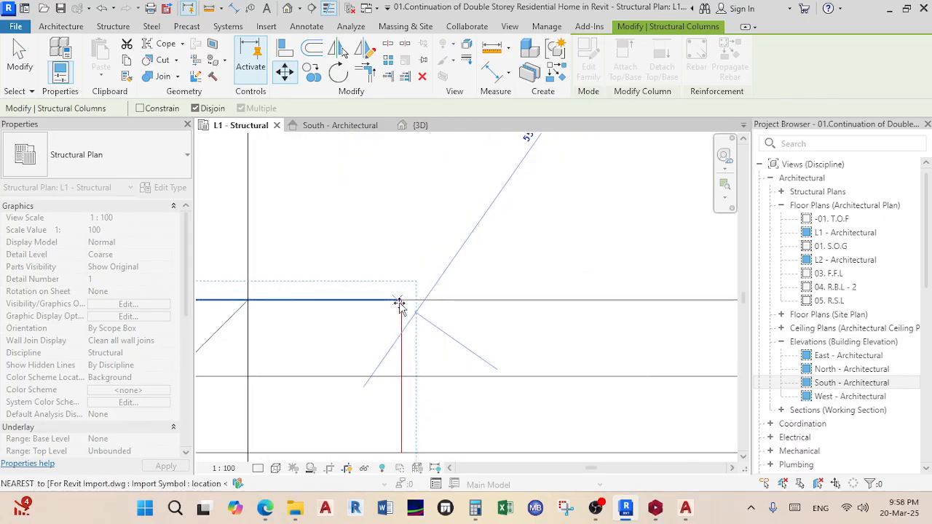
left_click(401, 302)
scroll(486, 264, "down", 3)
scroll(512, 339, "down", 8)
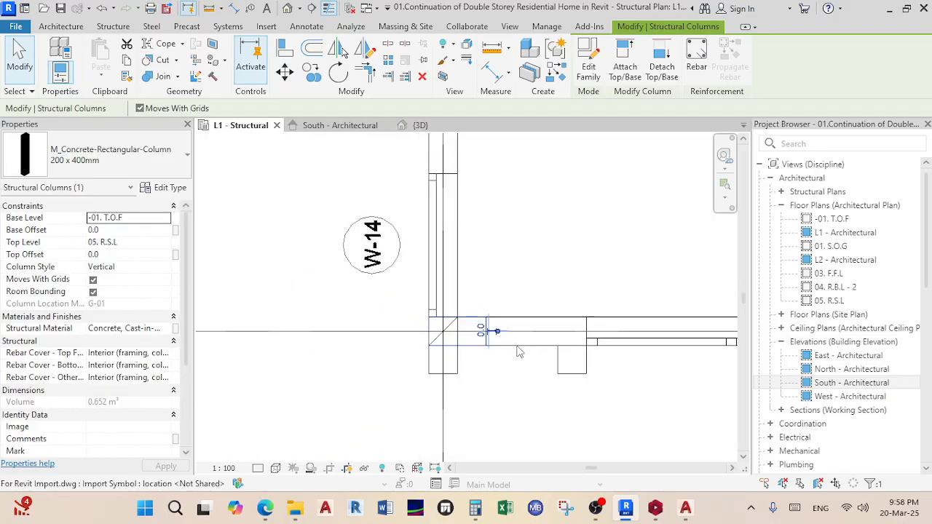
- Align the right face of the structural column at grid 05/H with the adjoining wall's face
middle_click_drag(514, 350, 118, 273)
scroll(364, 275, "up", 1)
scroll(327, 277, "up", 4)
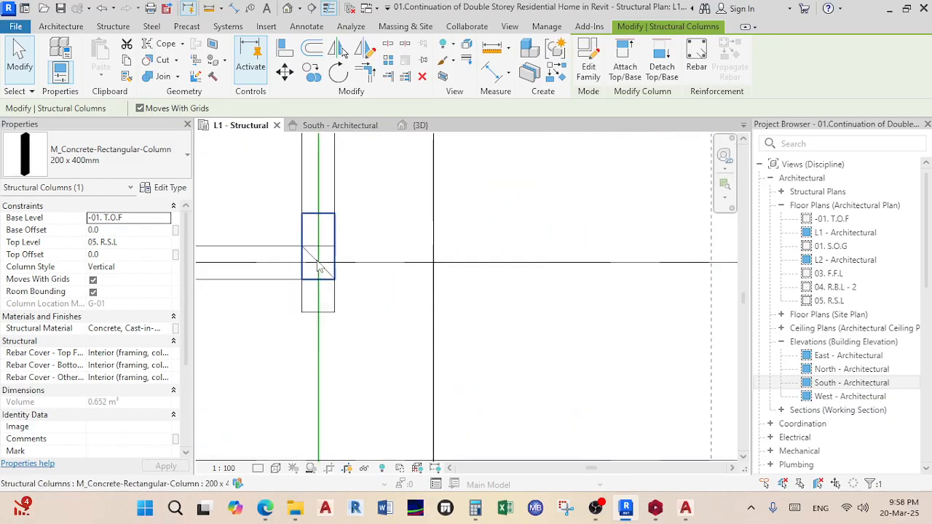
scroll(611, 338, "down", 5)
middle_click_drag(611, 338, 274, 335)
scroll(436, 335, "up", 6)
scroll(458, 335, "up", 3)
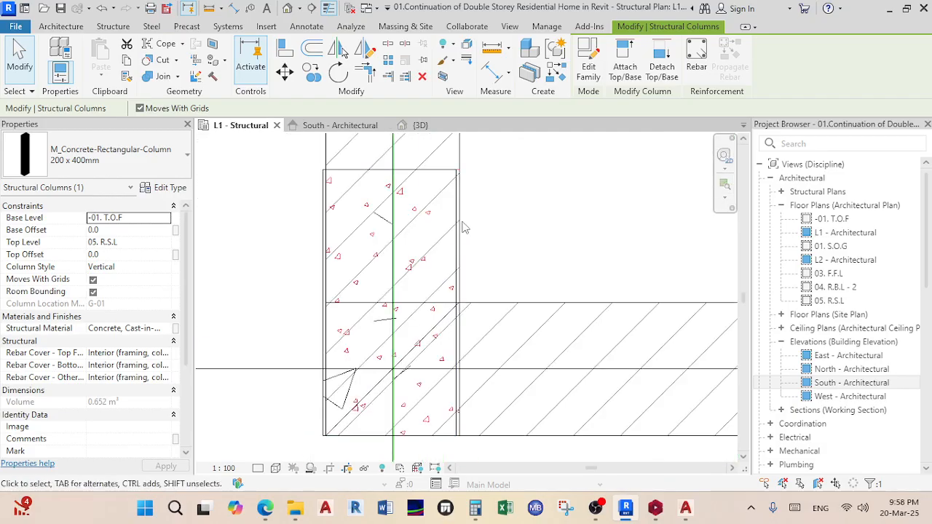
left_click(460, 227)
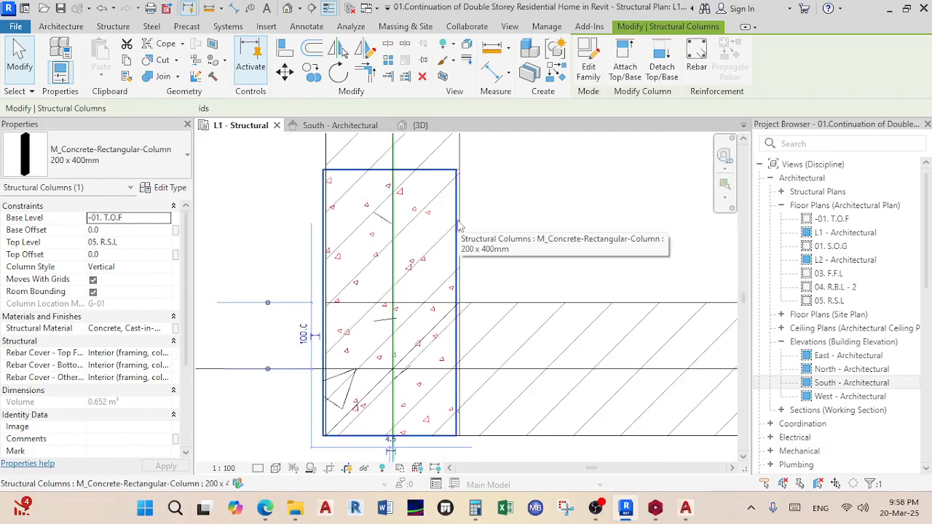
left_click(286, 51)
scroll(451, 175, "up", 2)
scroll(524, 277, "down", 5)
scroll(208, 291, "up", 3)
- Align the right face of the structural column at grid 07/H with the outer edge of the wall
middle_click_drag(530, 331, 152, 327)
middle_click_drag(453, 302, 531, 313)
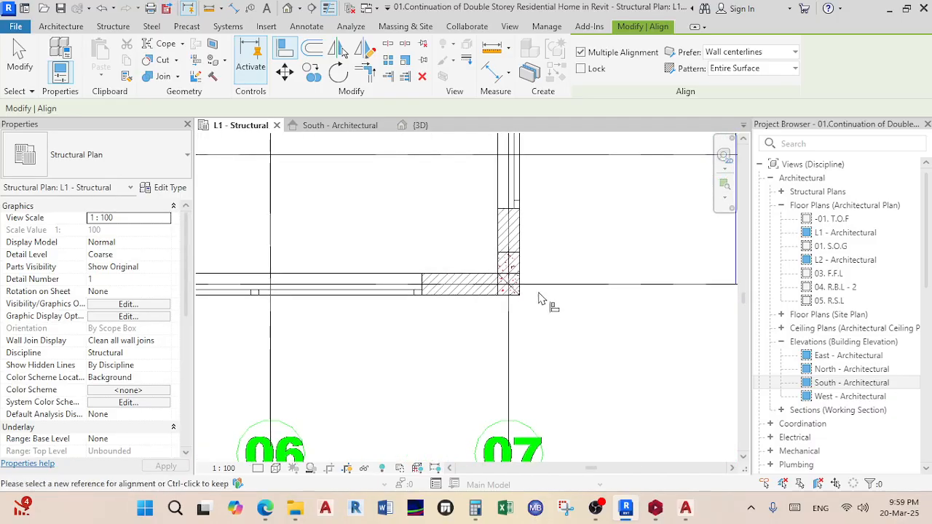
left_click(596, 56)
scroll(513, 271, "up", 5)
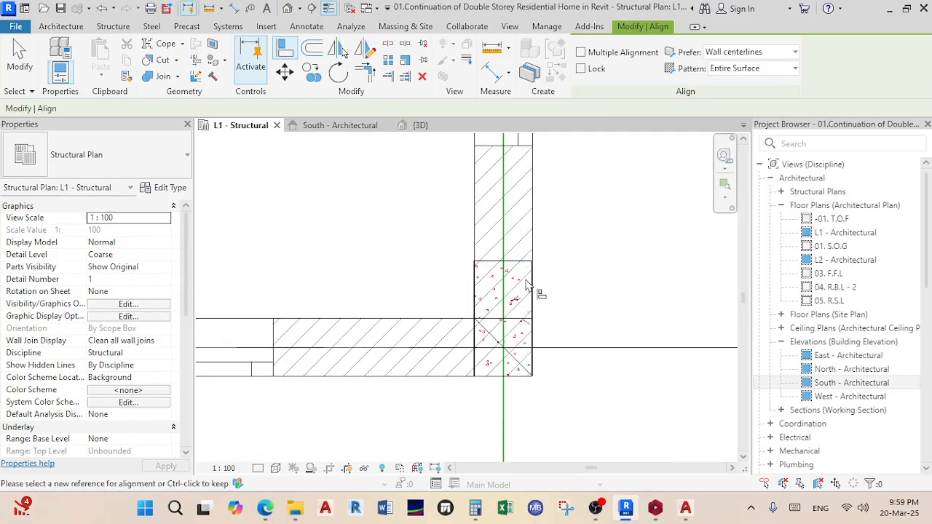
scroll(522, 281, "up", 4)
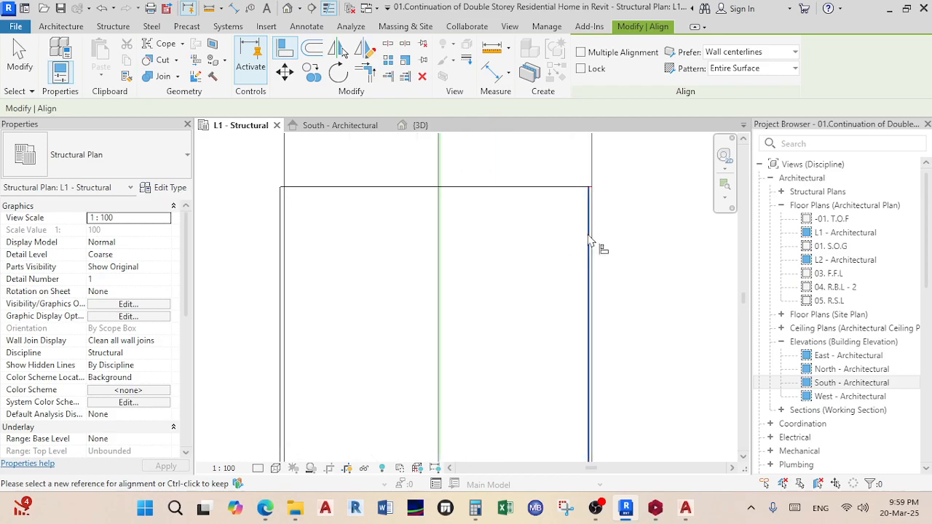
left_click(594, 243)
left_click(593, 272)
scroll(588, 286, "down", 5)
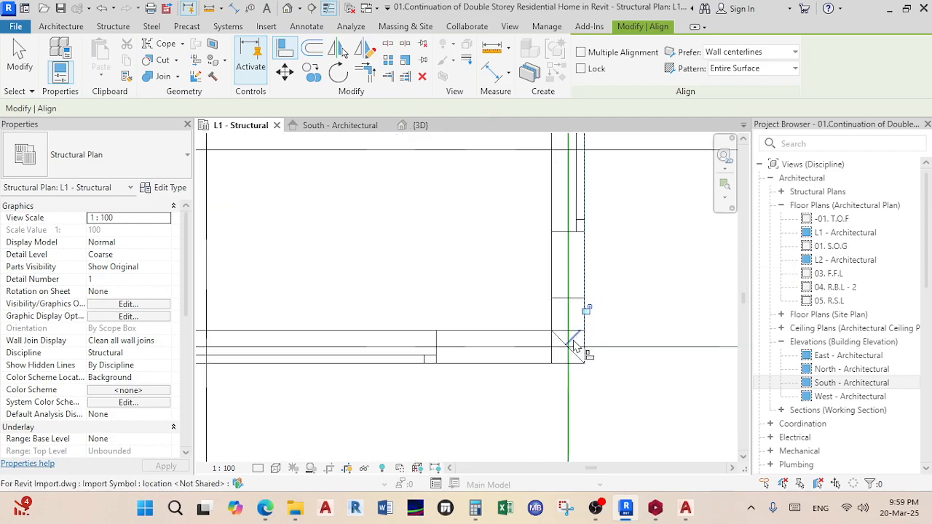
scroll(452, 351, "down", 3)
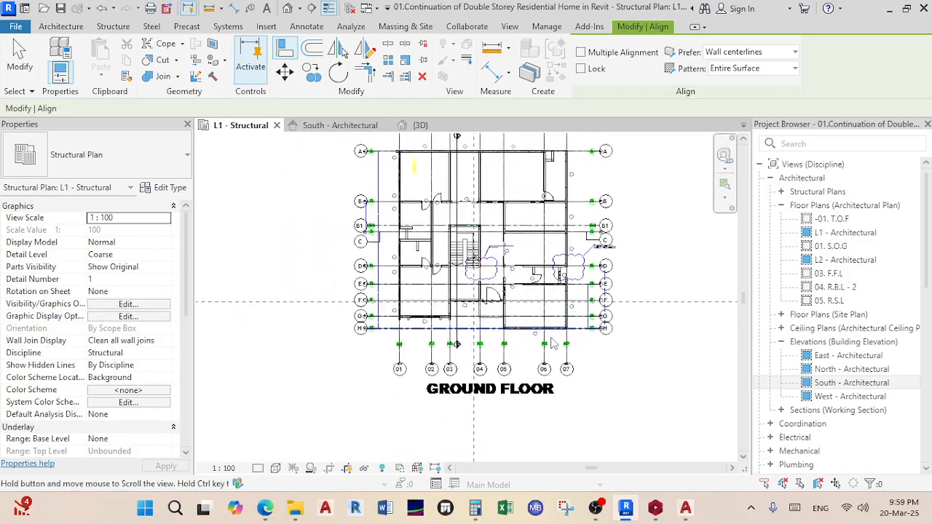
- Open the 3D view and examine all the structural columns from different angles
left_click(480, 331)
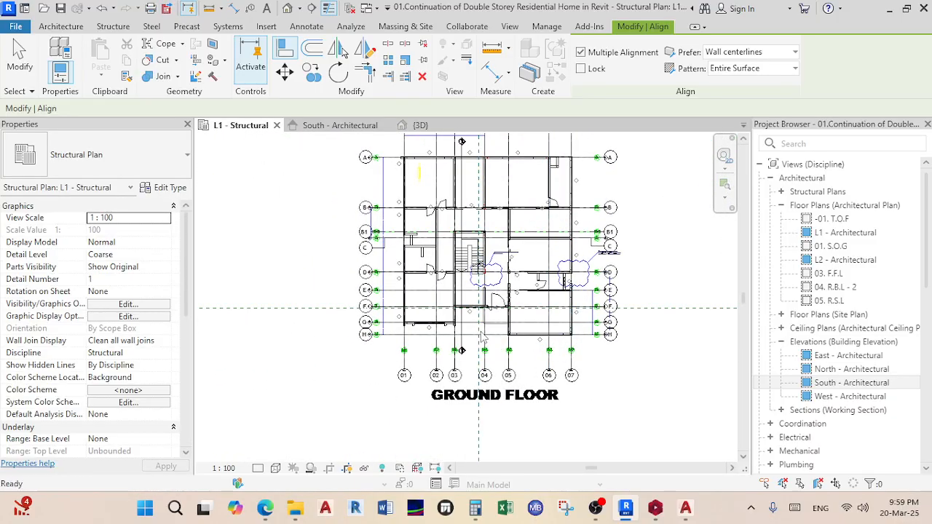
scroll(480, 336, "down", 3)
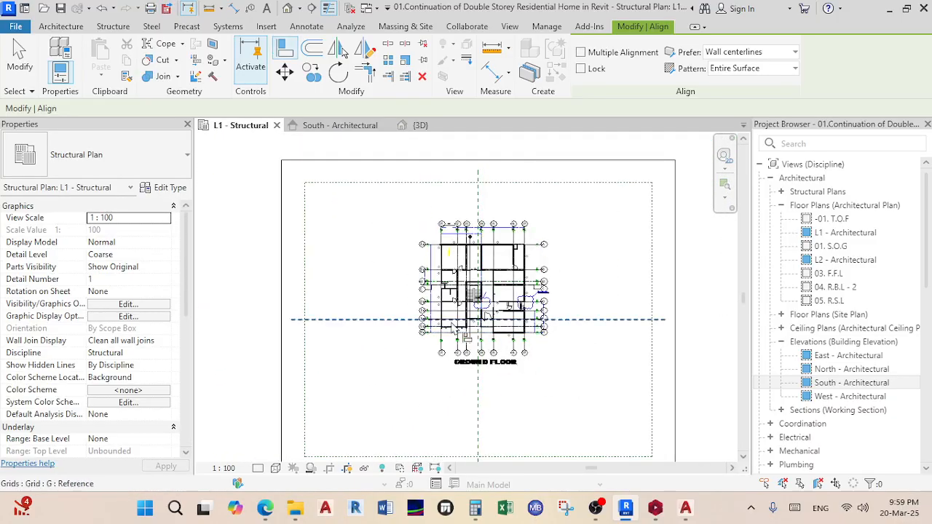
left_click(413, 125)
middle_click_drag(540, 435, 502, 178, "shift")
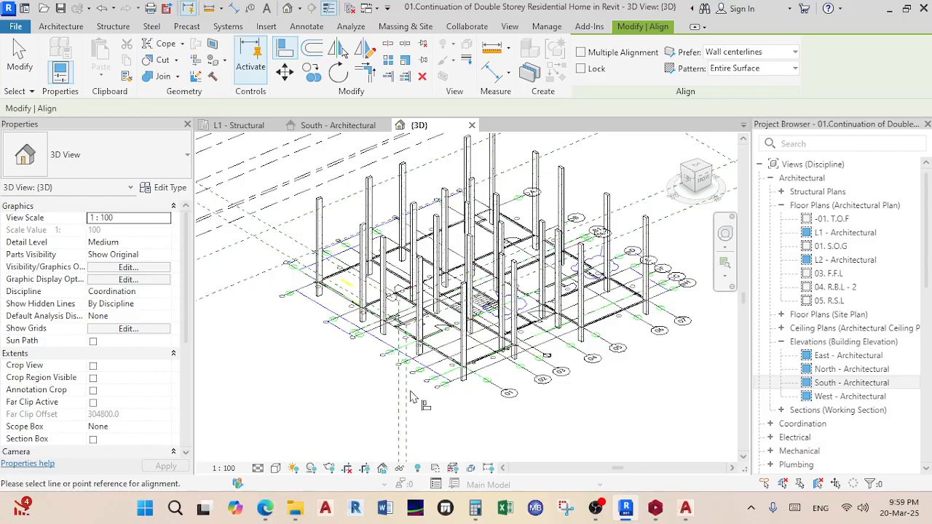
scroll(412, 397, "up", 3)
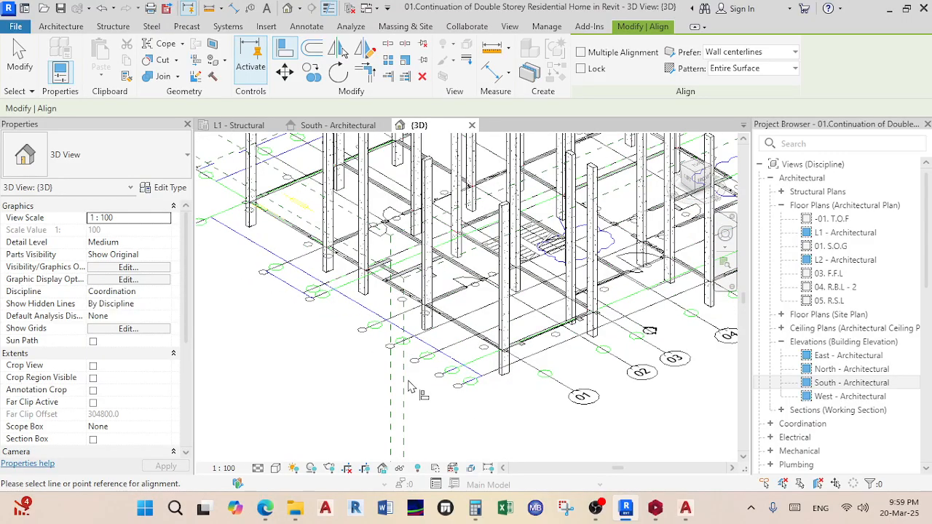
scroll(335, 379, "down", 3)
scroll(348, 400, "up", 3)
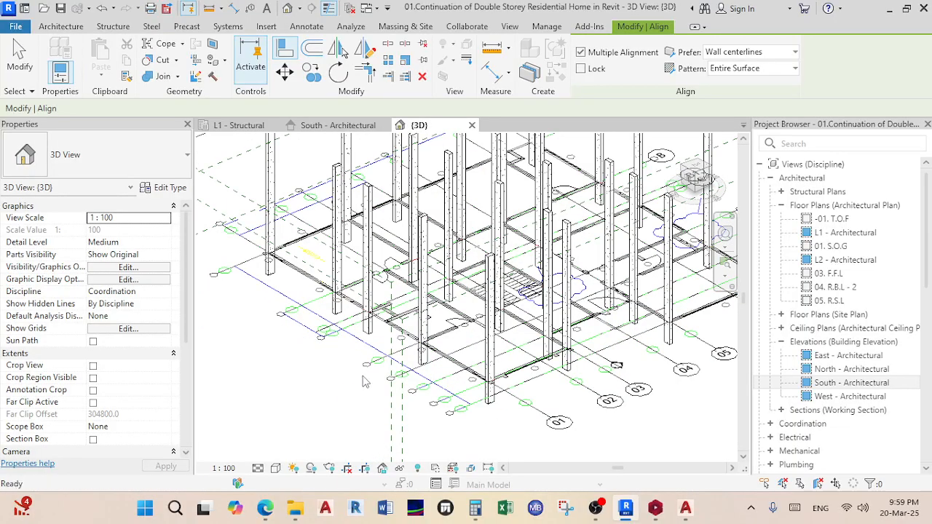
scroll(331, 416, "up", 2)
middle_click_drag(326, 427, 329, 397, "shift")
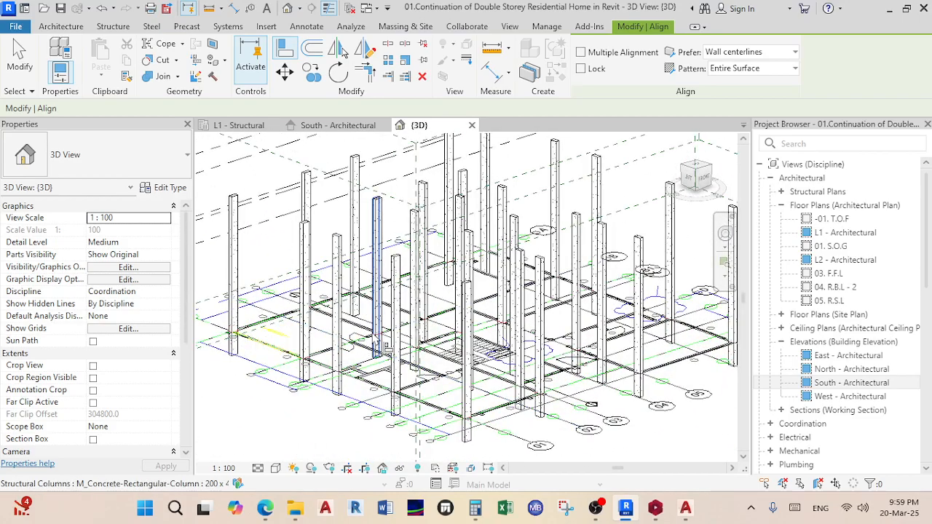
- Return to the L1 - Structural plan around grids A and B and exit the Align command
left_click(230, 126)
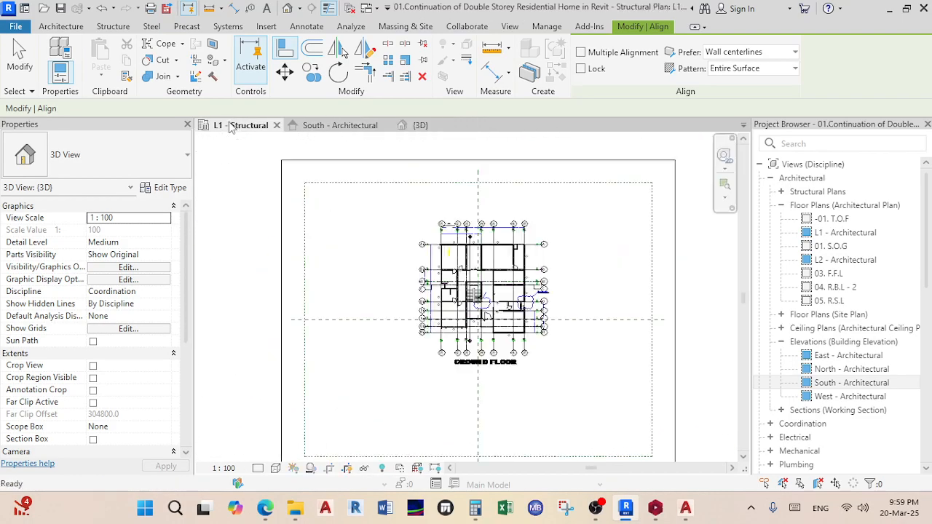
scroll(461, 253, "up", 4)
scroll(460, 253, "up", 3)
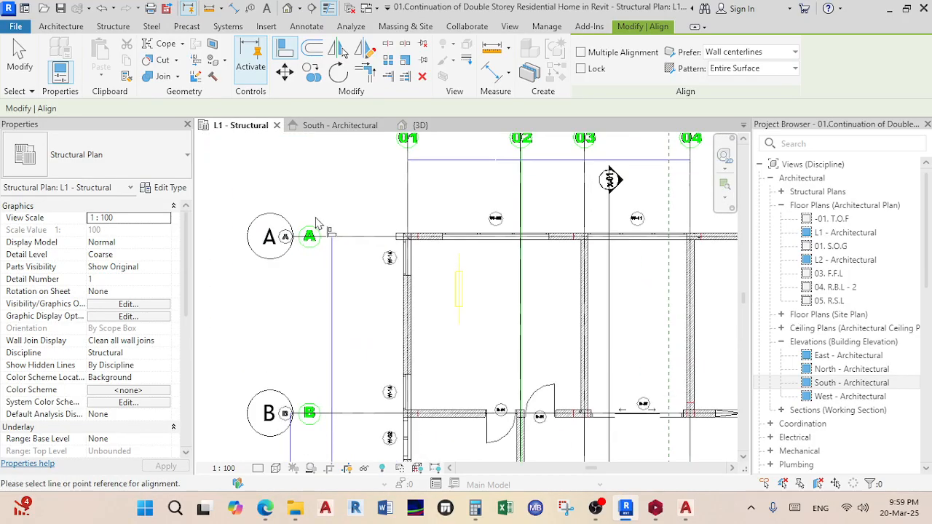
left_click(114, 27)
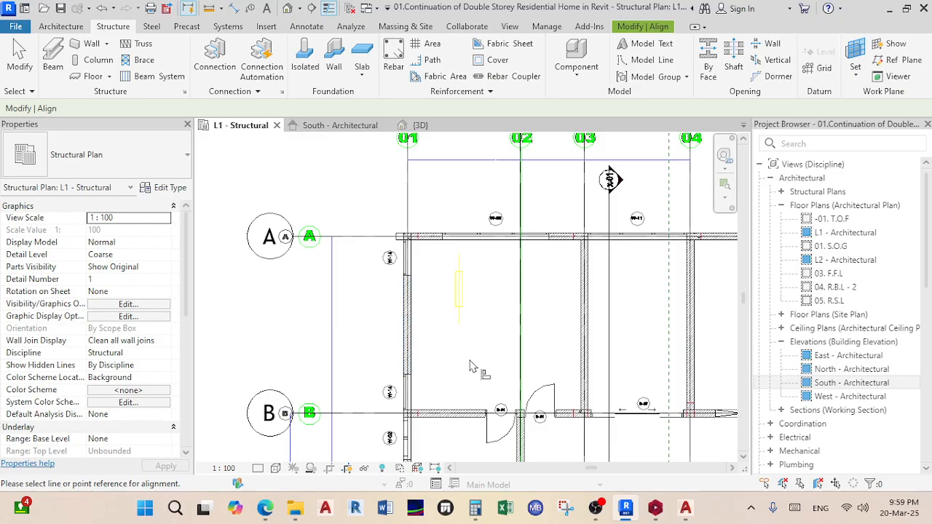
key("Escape")
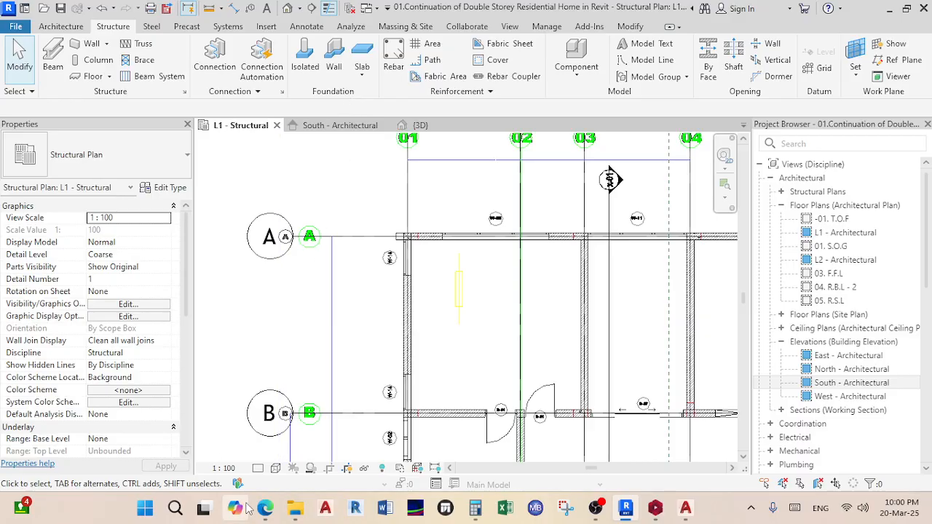
- Switch to the Microsoft Teams meeting, admit the participant waiting in the lobby, and minimize the meeting window
mouse_move(265, 508)
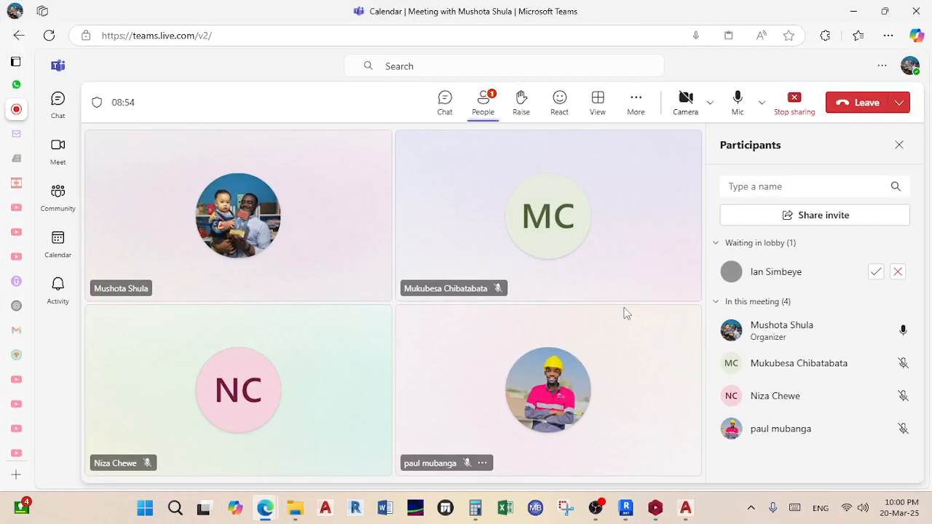
left_click(874, 278)
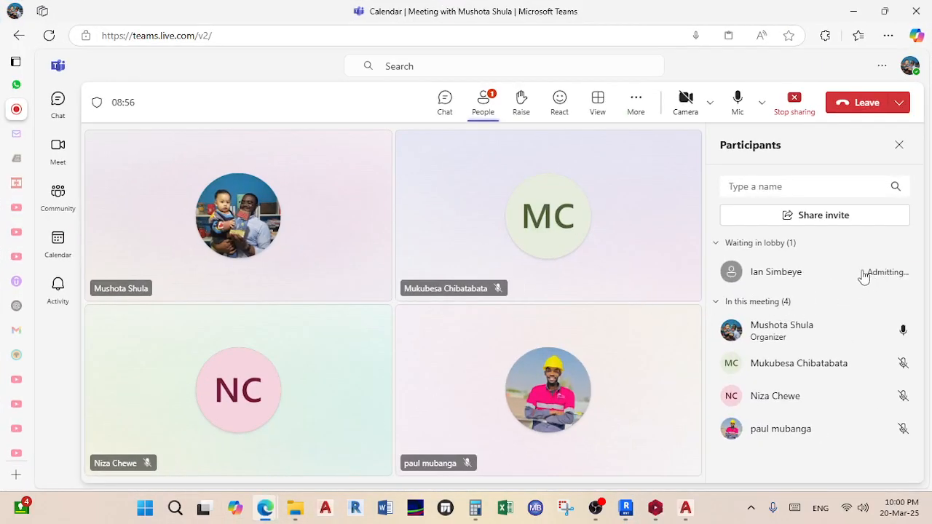
left_click(854, 11)
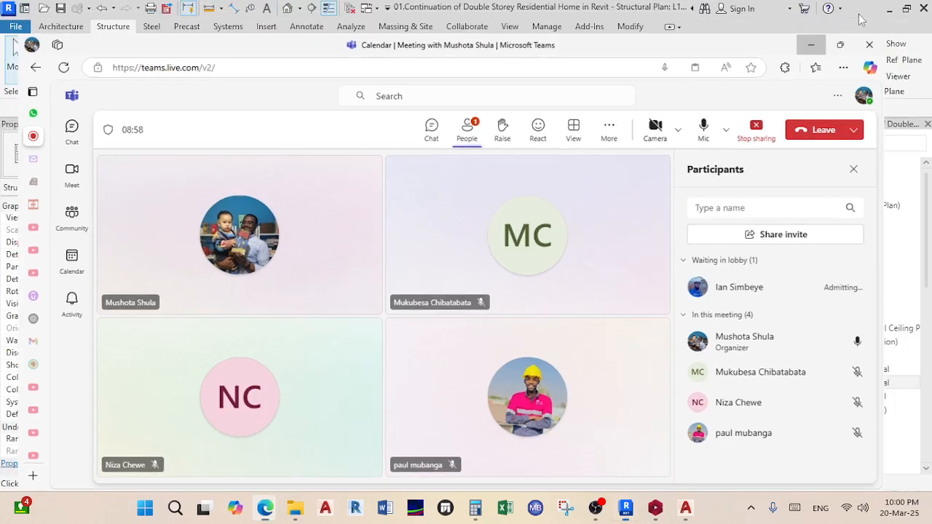
- Switch to AutoCAD's 01. Munsa Double Storey Residential.dwg and locate the footing detail sheets
left_click(655, 510)
mouse_move(686, 508)
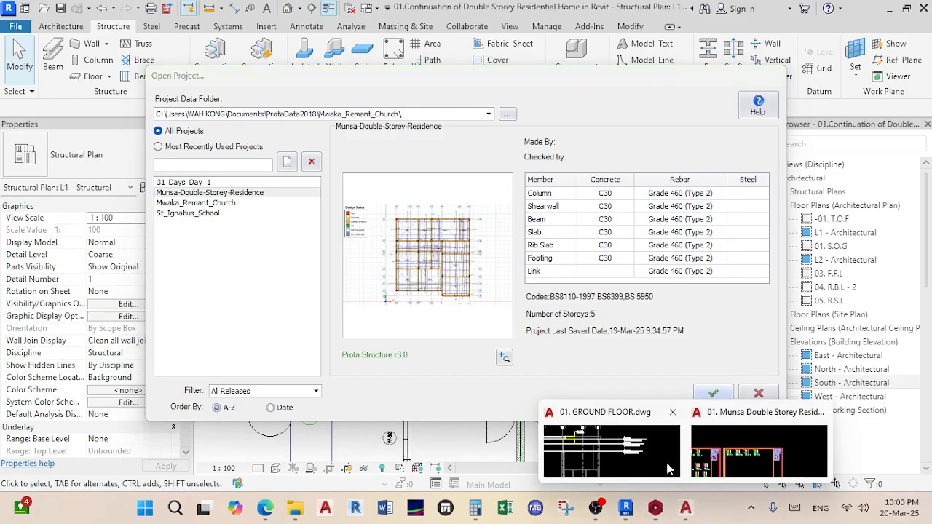
left_click(765, 488)
scroll(640, 372, "down", 1)
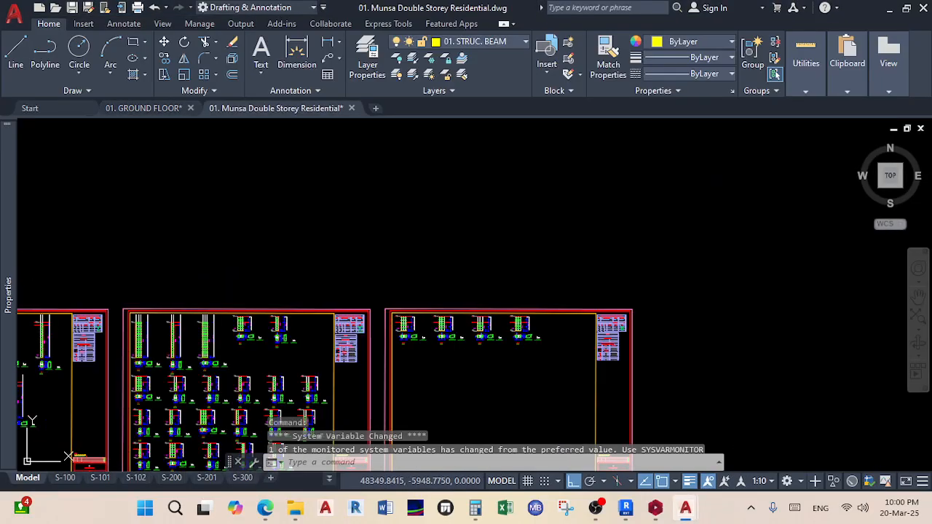
scroll(541, 323, "down", 1)
middle_click_drag(535, 338, 664, 218)
scroll(574, 347, "down", 2)
scroll(572, 347, "down", 1)
middle_click_drag(493, 326, 563, 236)
- Examine the pad footing details for their plan sizes and thicknesses
scroll(563, 236, "up", 7)
scroll(372, 211, "up", 2)
scroll(354, 244, "down", 1)
scroll(281, 204, "up", 3)
scroll(282, 204, "down", 3)
scroll(267, 201, "up", 3)
scroll(365, 206, "down", 3)
scroll(465, 211, "up", 3)
scroll(379, 193, "up", 1)
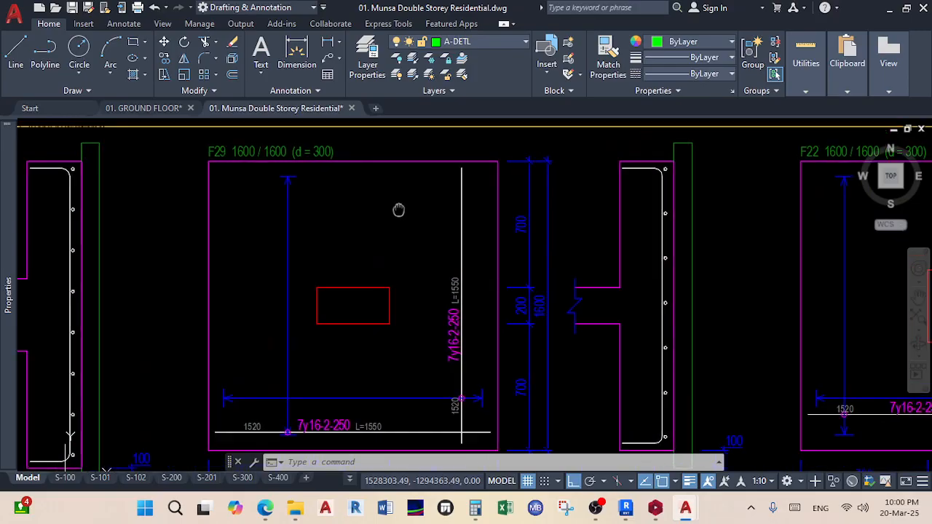
scroll(424, 268, "down", 5)
scroll(425, 268, "up", 5)
middle_click_drag(409, 187, 482, 257)
middle_click_drag(232, 252, 246, 235)
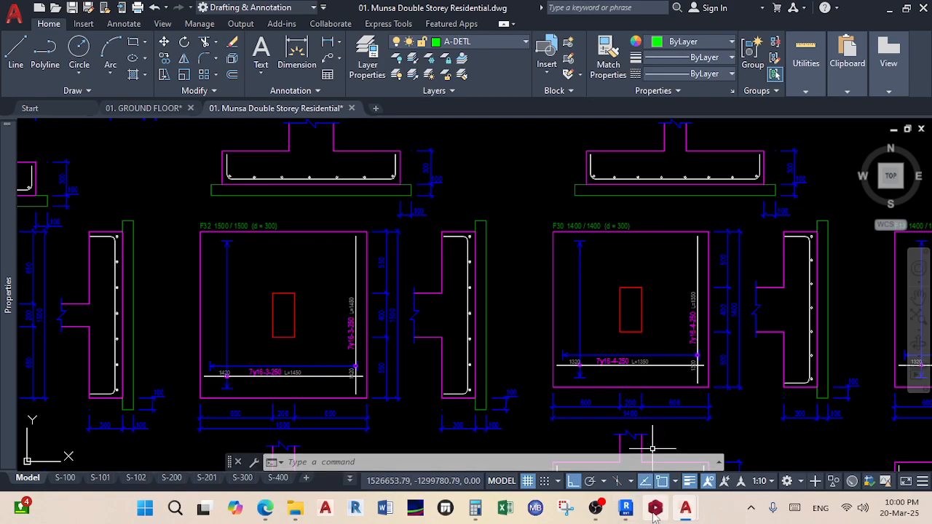
- Switch back to Revit, start an isolated foundation and open the type properties of M_Footing-Rectangular 1800 x 1200 x 450mm
left_click(625, 510)
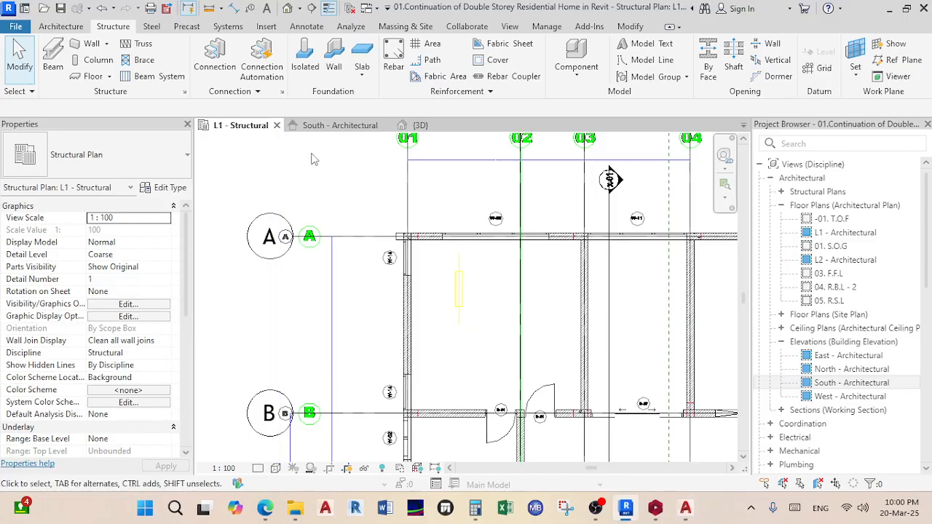
left_click(301, 67)
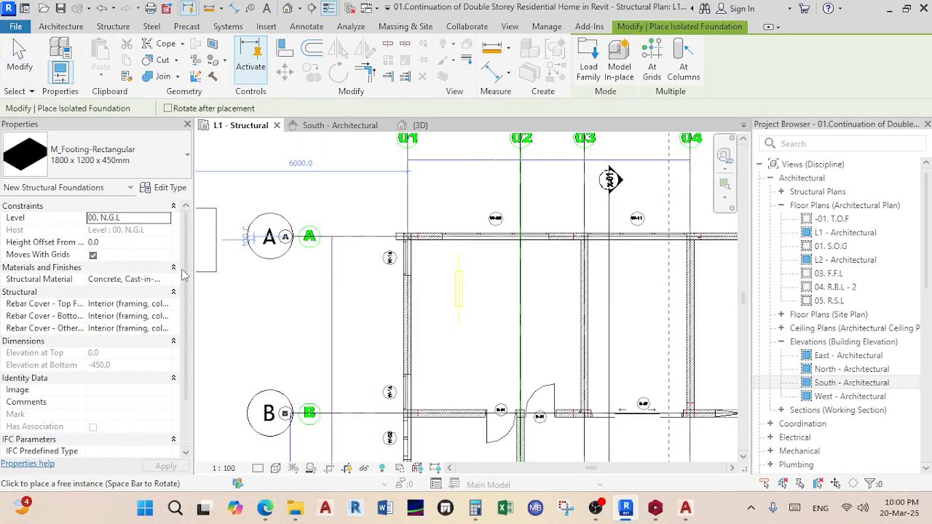
left_click(166, 168)
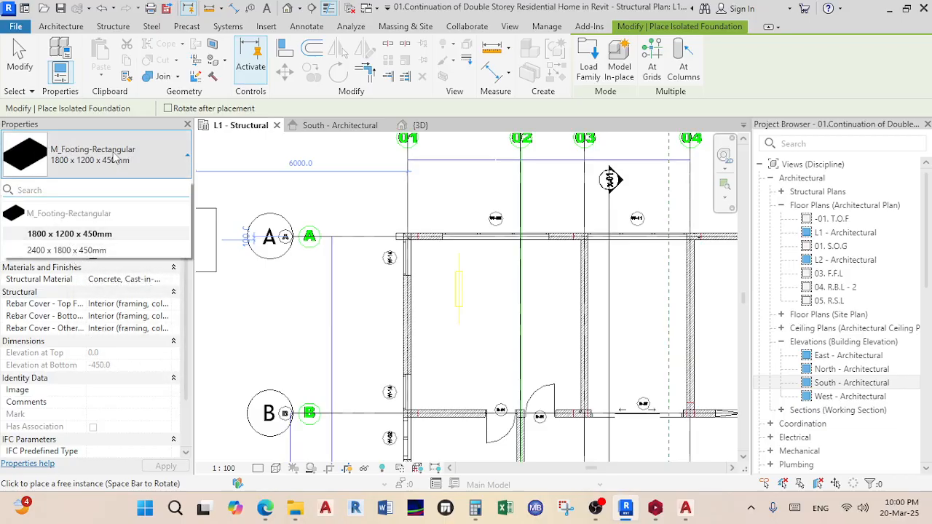
left_click(164, 166)
left_click(176, 191)
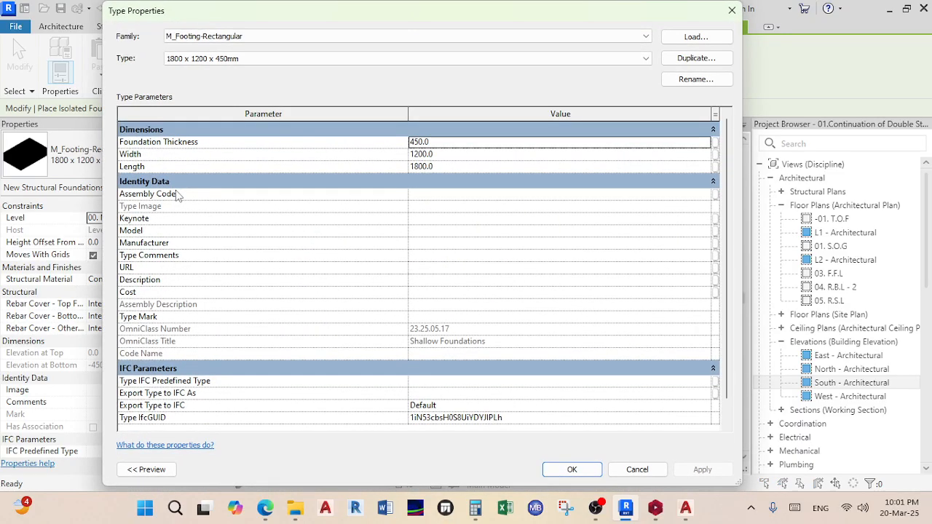
- Duplicate the footing type and change the plan size in the new type's name to 1500 x 1500
left_click(699, 59)
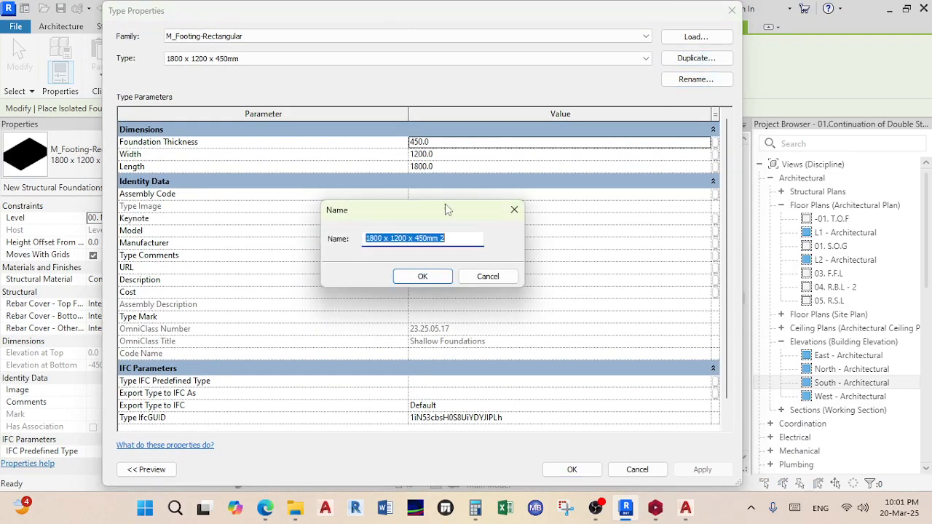
double_click(375, 234)
type("1500")
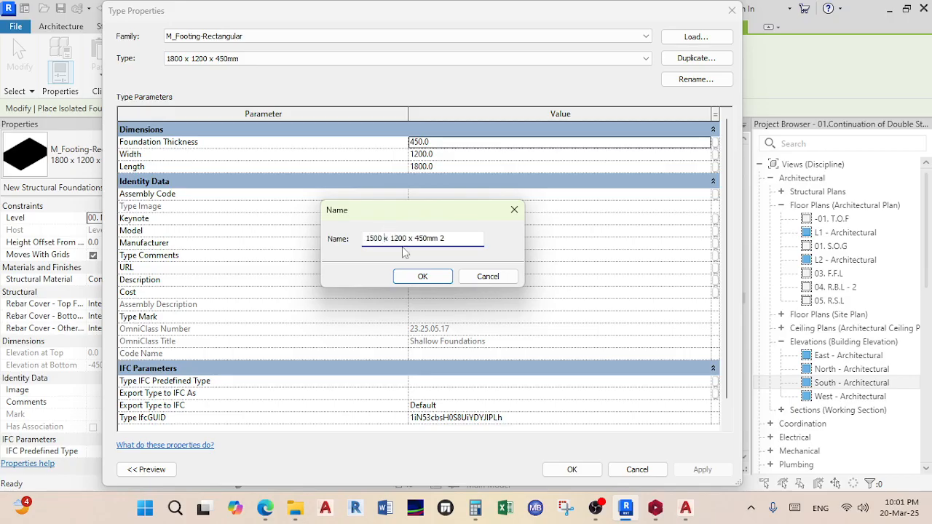
double_click(397, 238)
type("1500")
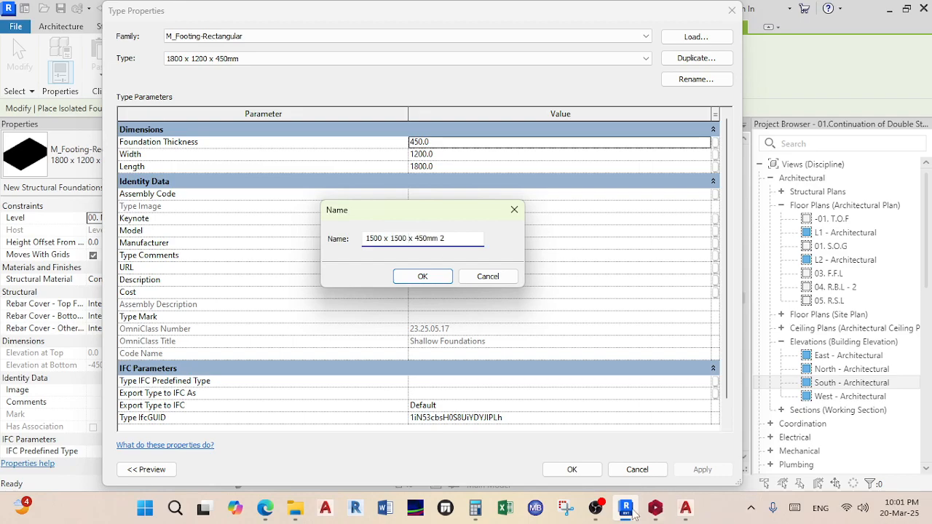
- Switch to the AutoCAD footing details and check the thickness of the 1500 / 1500 footing
left_click(686, 510)
left_click(730, 453)
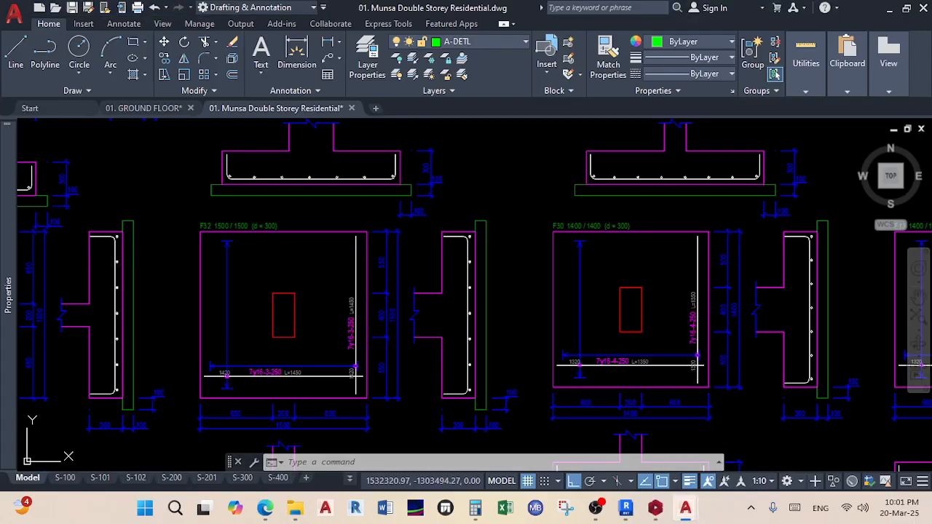
scroll(471, 357, "up", 8)
scroll(444, 343, "down", 8)
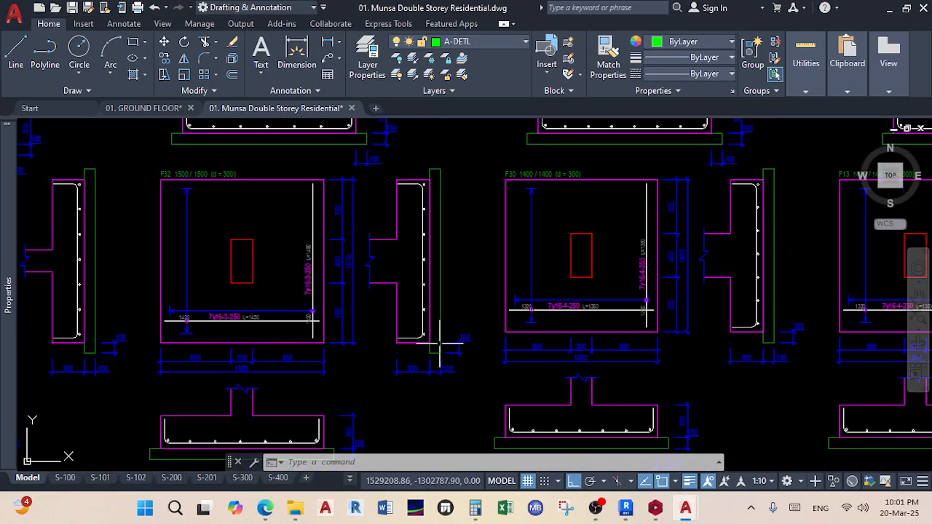
scroll(472, 271, "up", 2)
mouse_move(695, 515)
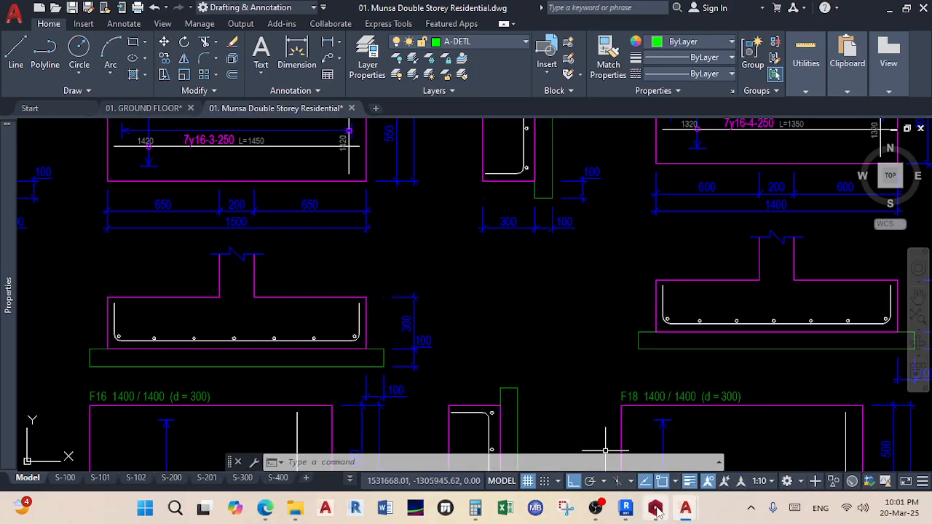
- Switch back to Revit and finish naming the duplicated footing type 1500 x 1500 x 300mm
mouse_move(658, 511)
left_click(586, 437)
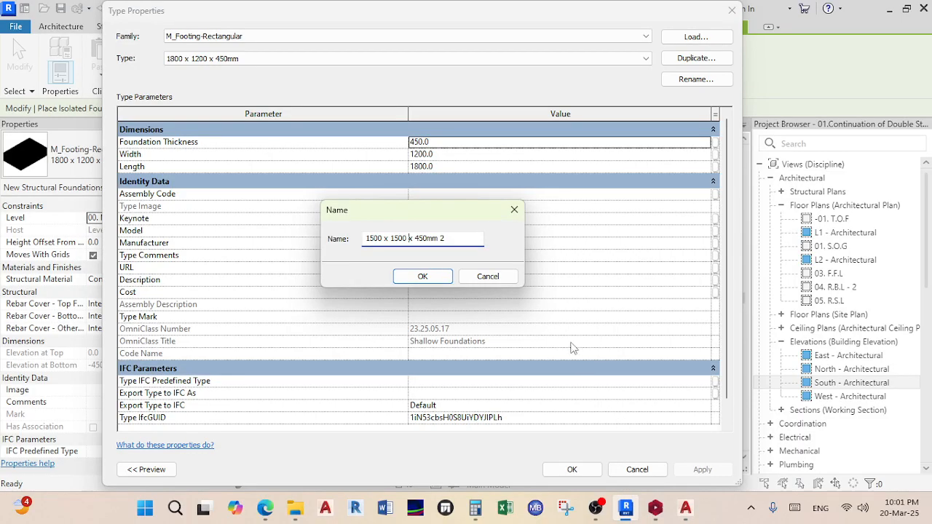
double_click(420, 238)
left_click(425, 238)
key("BackSpace")
key("BackSpace")
key("BackSpace")
type("300")
key("Return")
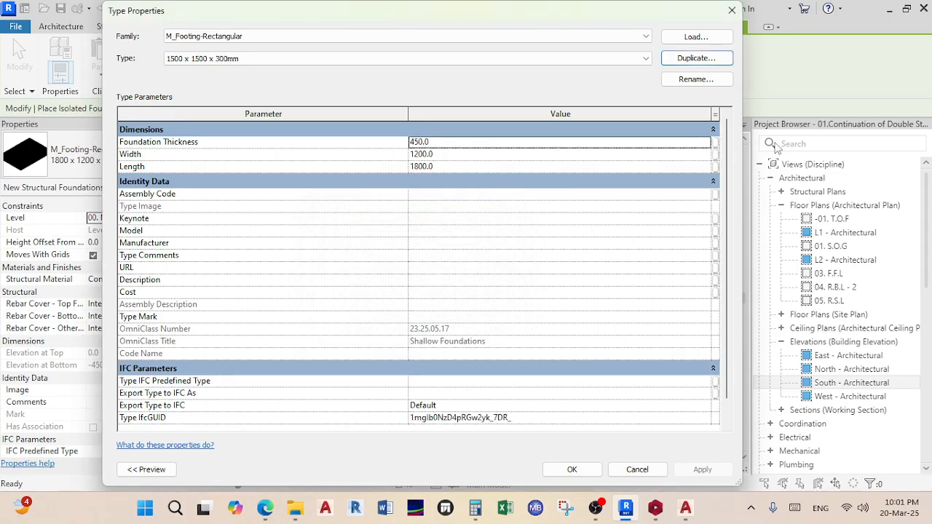
- Set the new footing type's foundation thickness to 300, width to 1500 and length to 1500
left_click(436, 142)
double_click(436, 142)
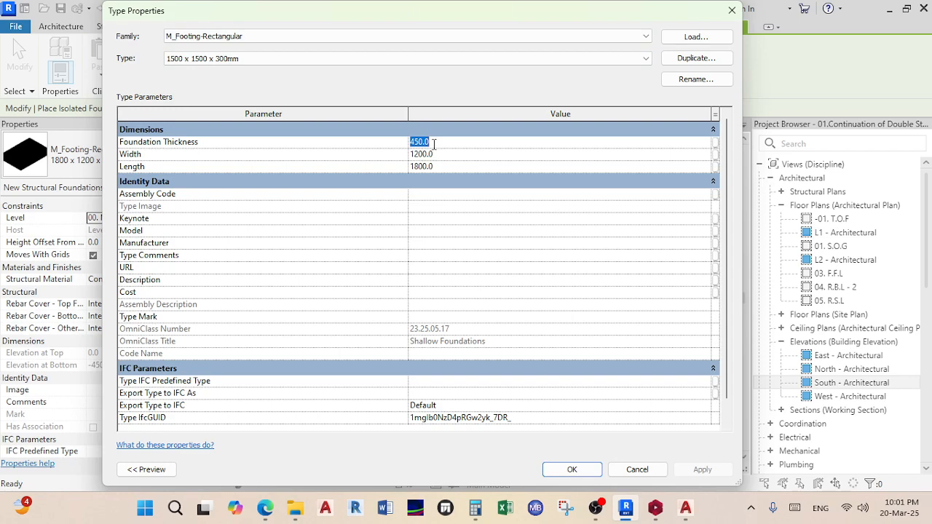
type("300")
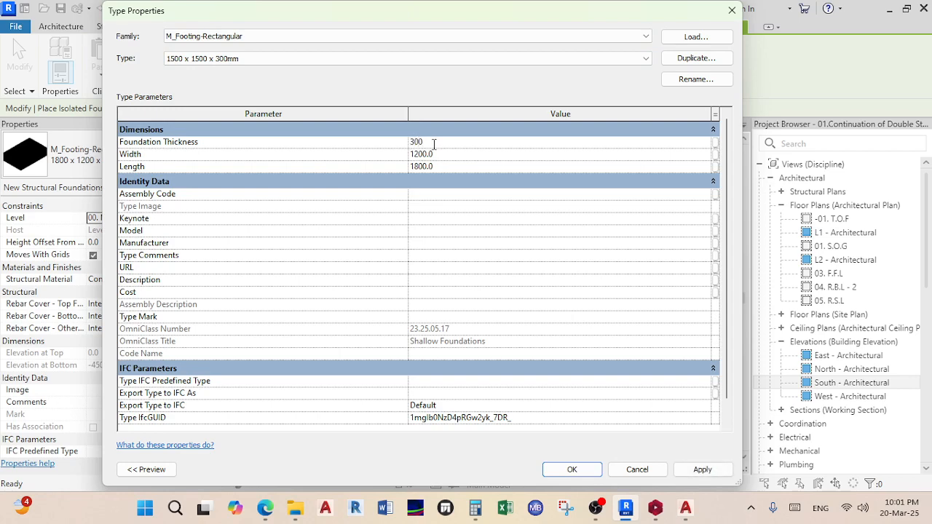
left_click(433, 149)
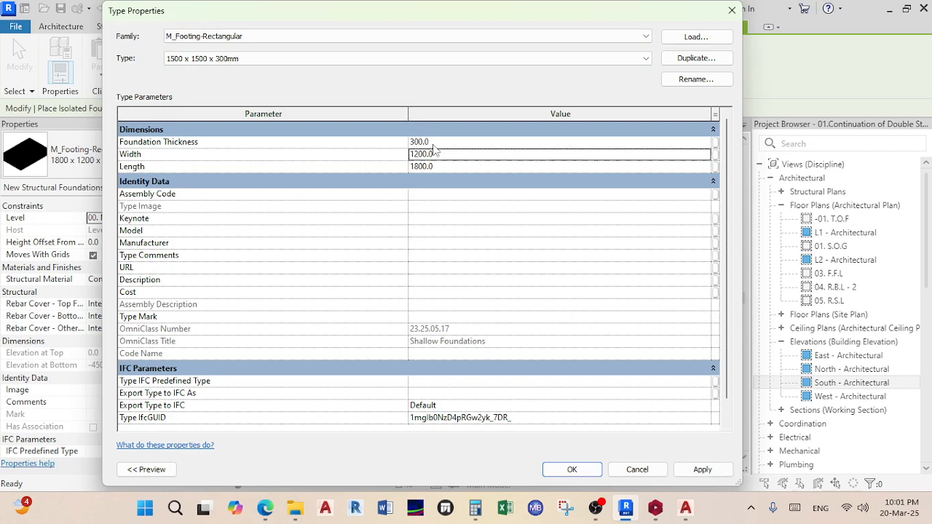
double_click(448, 155)
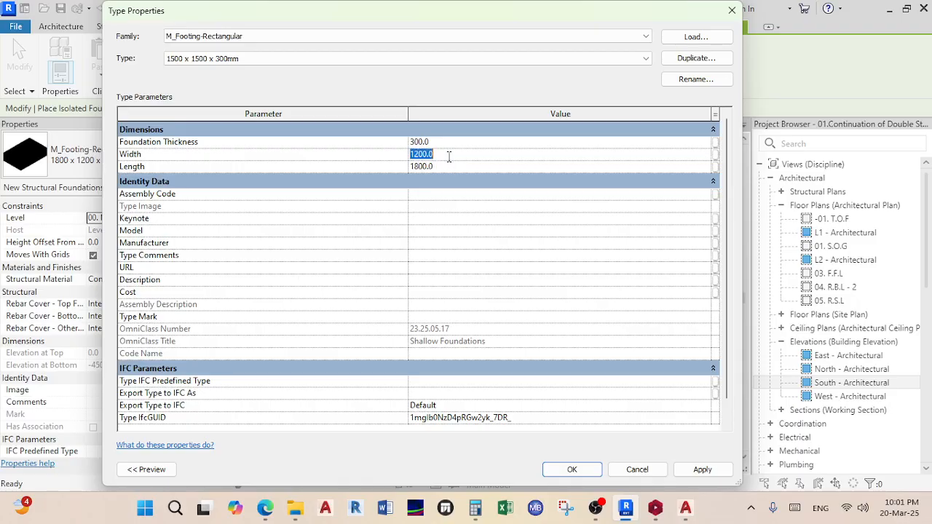
type("1500")
double_click(464, 167)
type("15")
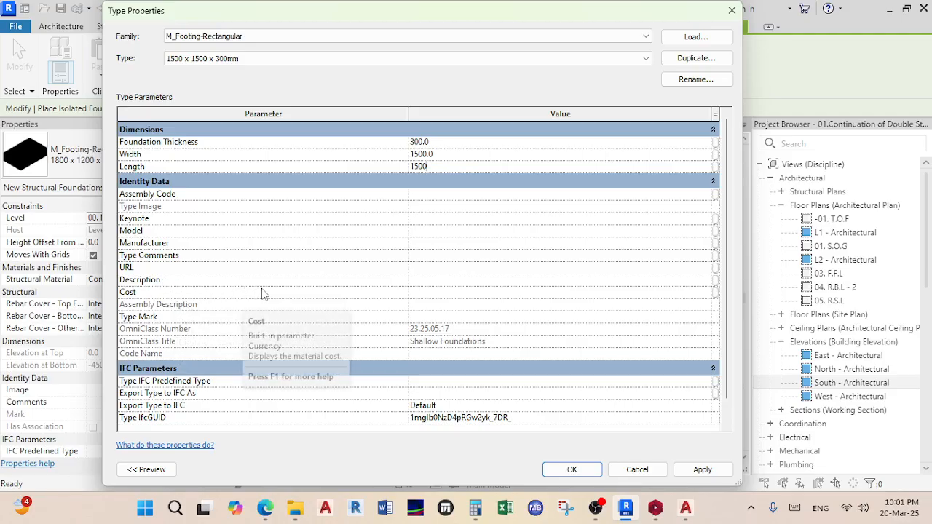
- Enter a description starting with FOOTING for the new footing type and accept the type properties
left_click(419, 283)
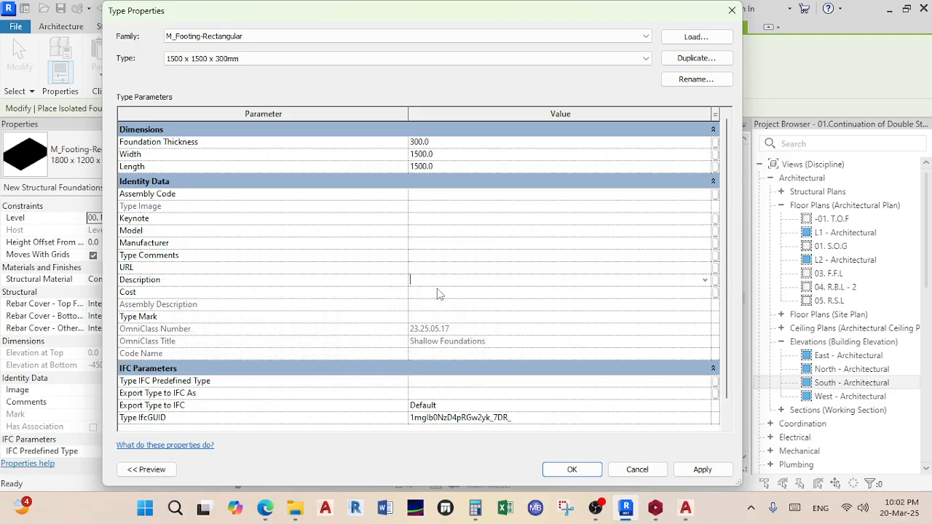
type("foo")
key("BackSpace")
key("BackSpace")
type("oo")
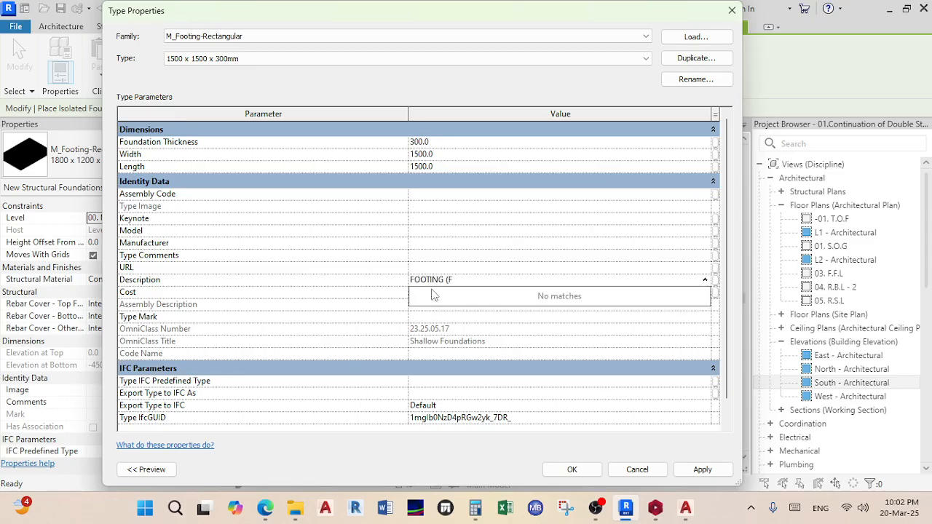
left_click(691, 472)
left_click(581, 474)
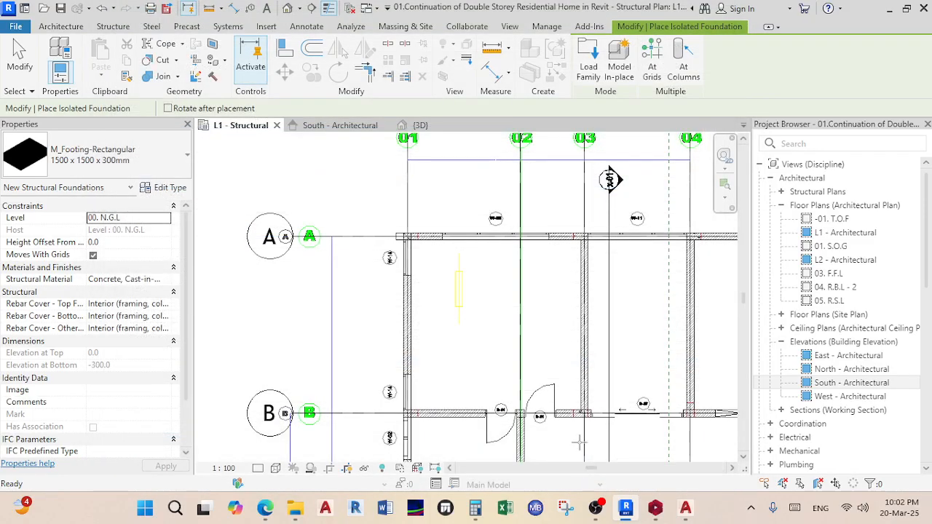
- Place the 1500 x 1500 x 300mm footing at all structural columns of the ground floor plan at once and leave the command
scroll(427, 260, "up", 5)
scroll(412, 237, "up", 5)
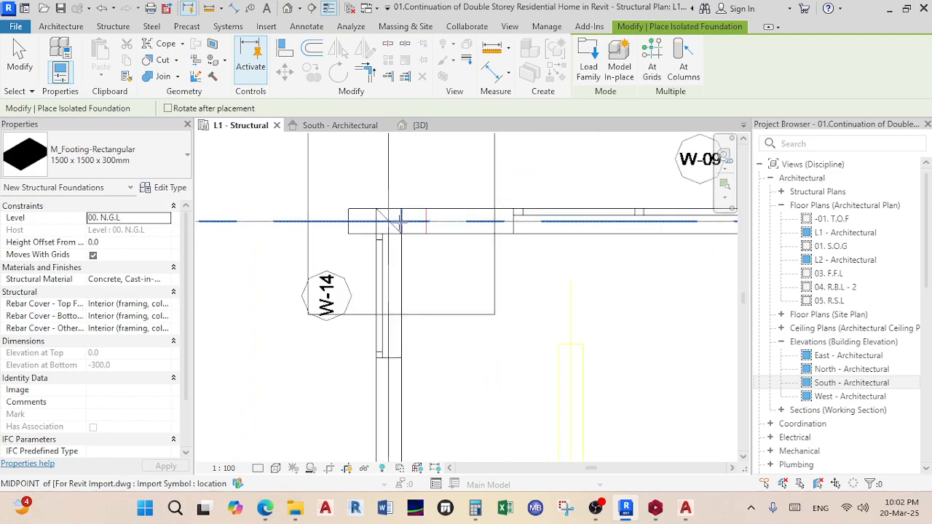
scroll(433, 309, "down", 5)
scroll(434, 309, "down", 8)
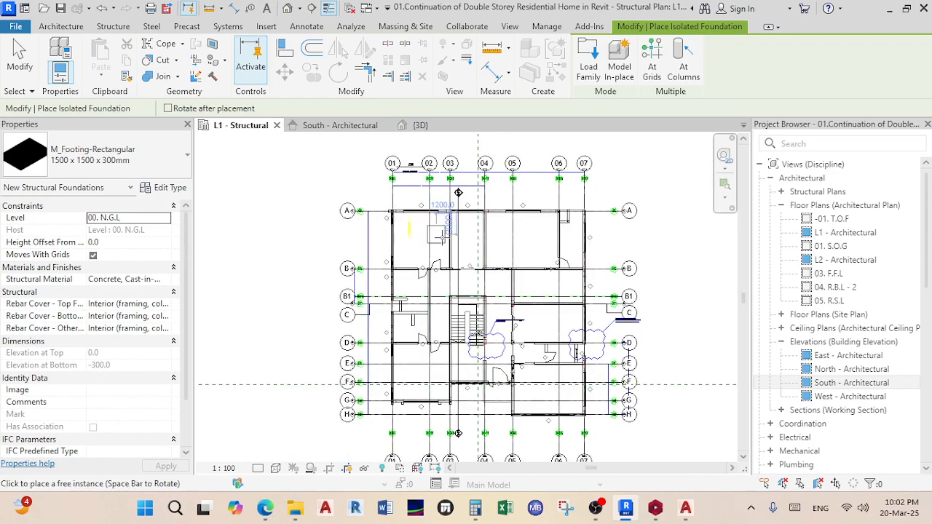
left_click(683, 67)
scroll(494, 196, "down", 2)
left_click_drag(364, 154, 595, 375)
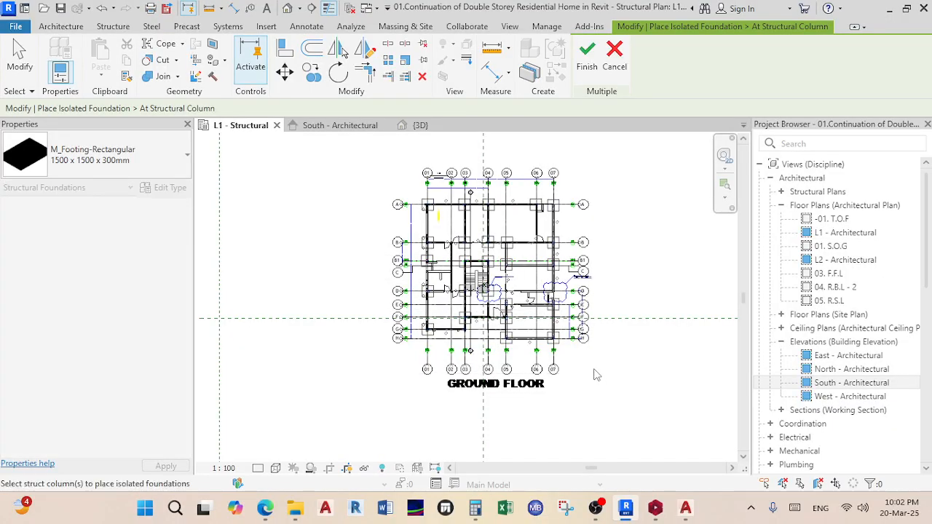
scroll(430, 215, "up", 5)
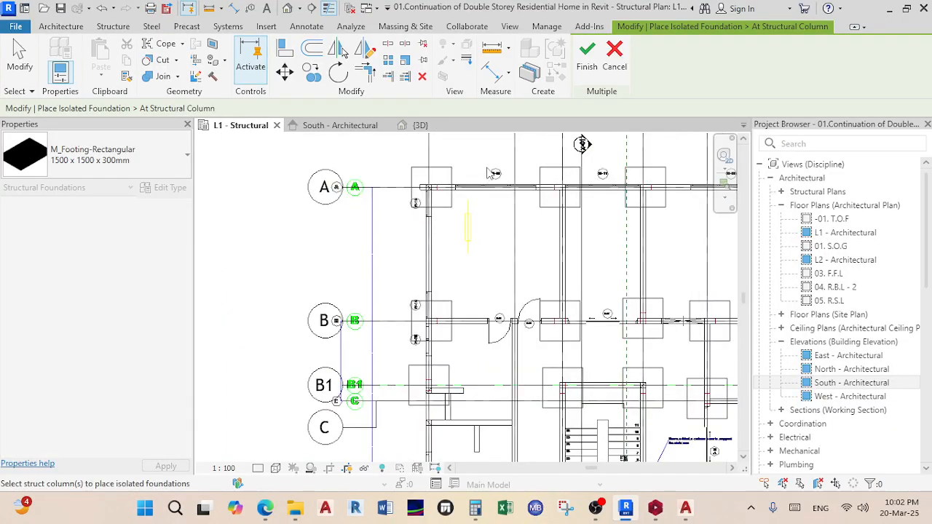
scroll(454, 201, "up", 2)
scroll(444, 292, "down", 6)
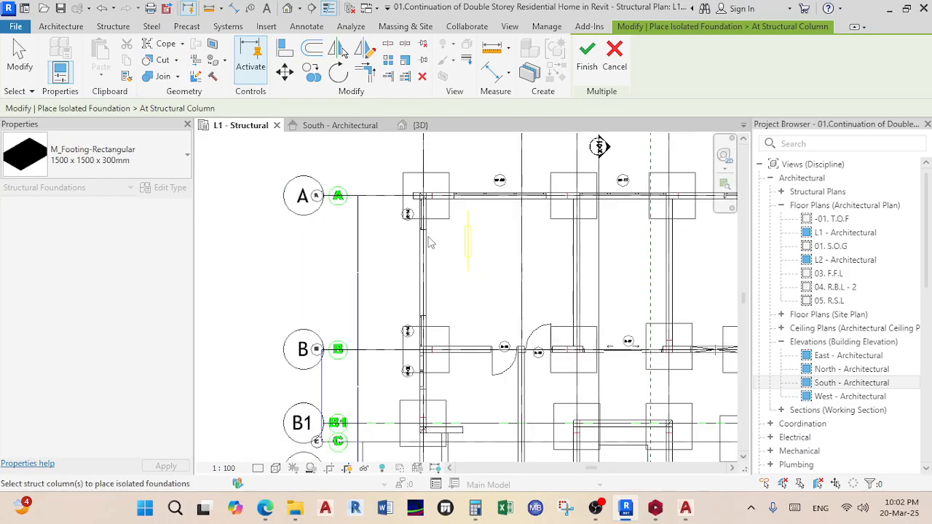
middle_click_drag(453, 329, 394, 206)
scroll(501, 335, "up", 2)
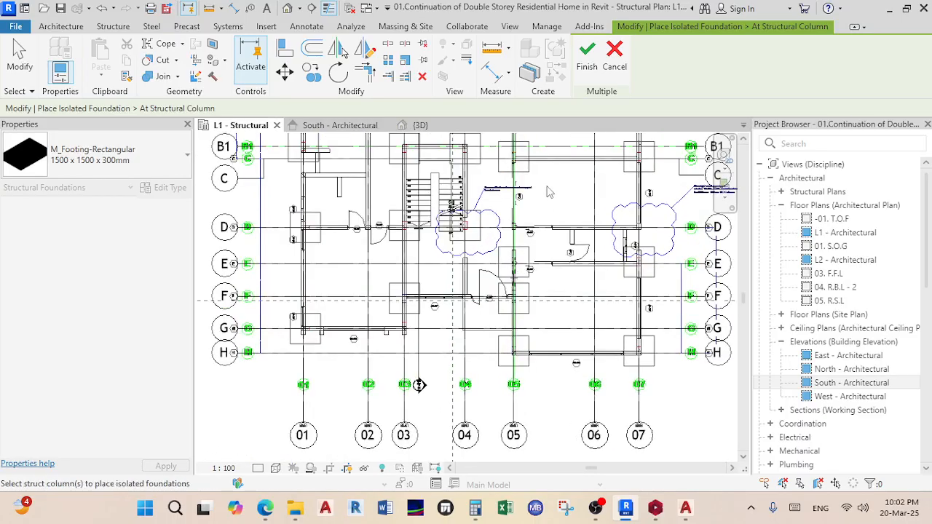
left_click(587, 58)
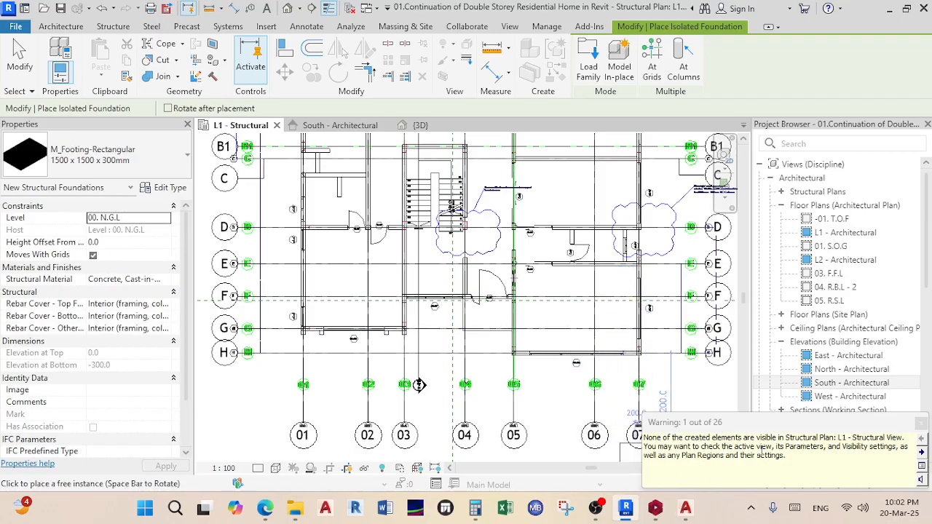
left_click(921, 423)
key("Escape")
- Inspect the placed footings under the columns in the 3D view from several angles
scroll(487, 353, "down", 3)
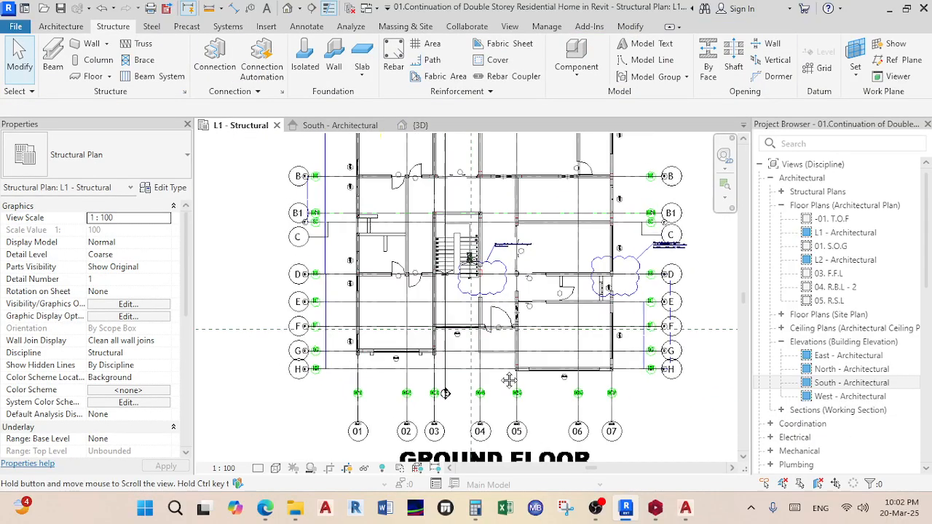
left_click(437, 127)
scroll(334, 315, "up", 5)
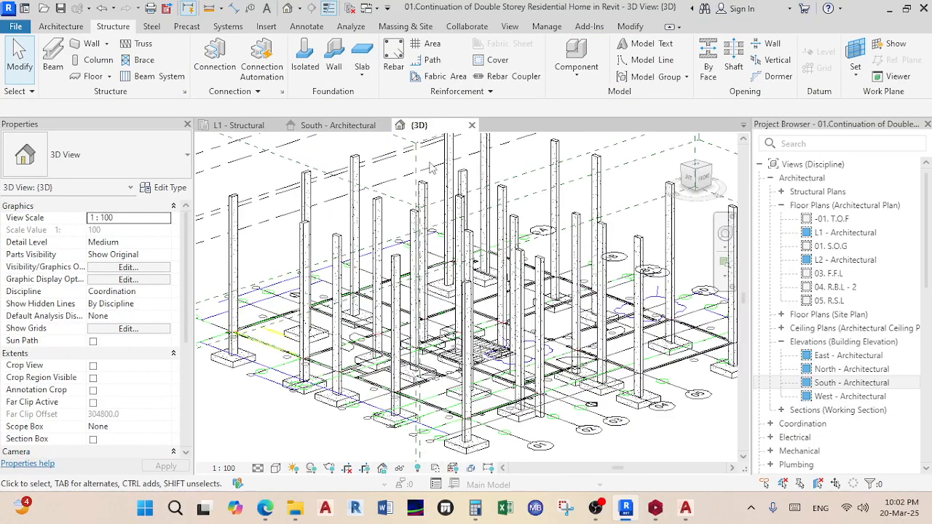
scroll(408, 309, "up", 4)
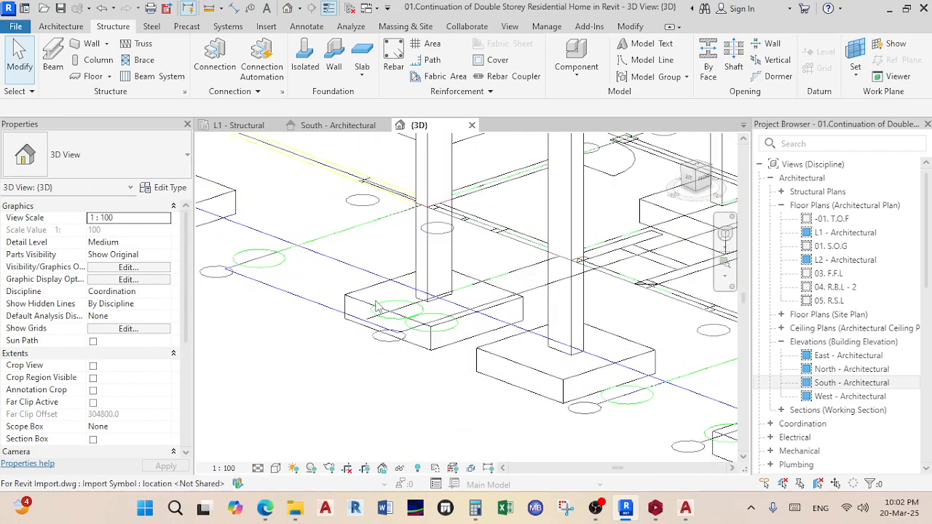
scroll(439, 292, "down", 3)
scroll(439, 288, "down", 3)
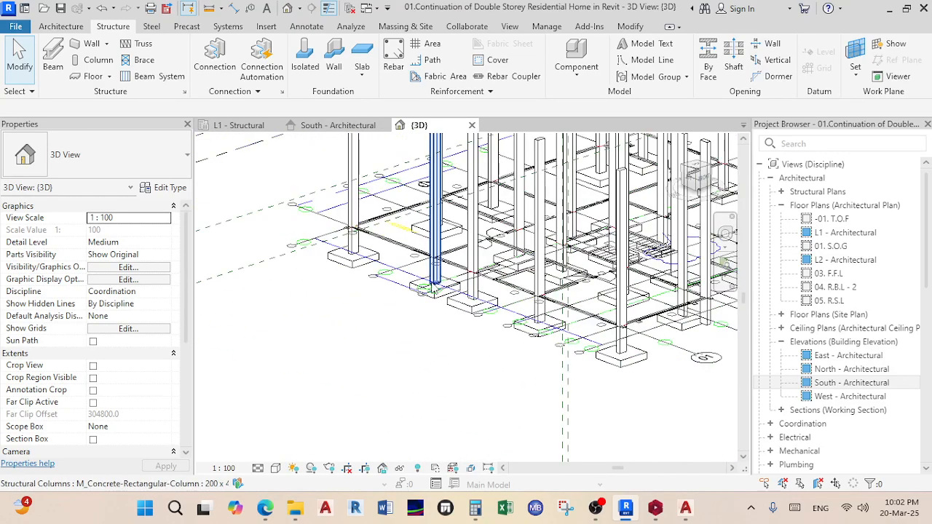
middle_click_drag(440, 288, 510, 292, "shift")
middle_click_drag(393, 240, 381, 343, "shift")
- Return to the L1 - Structural plan and set the top of its view range to Unlimited
left_click(235, 128)
scroll(365, 204, "up", 2)
middle_click_drag(382, 203, 391, 316)
scroll(391, 316, "down", 2)
scroll(391, 315, "up", 4)
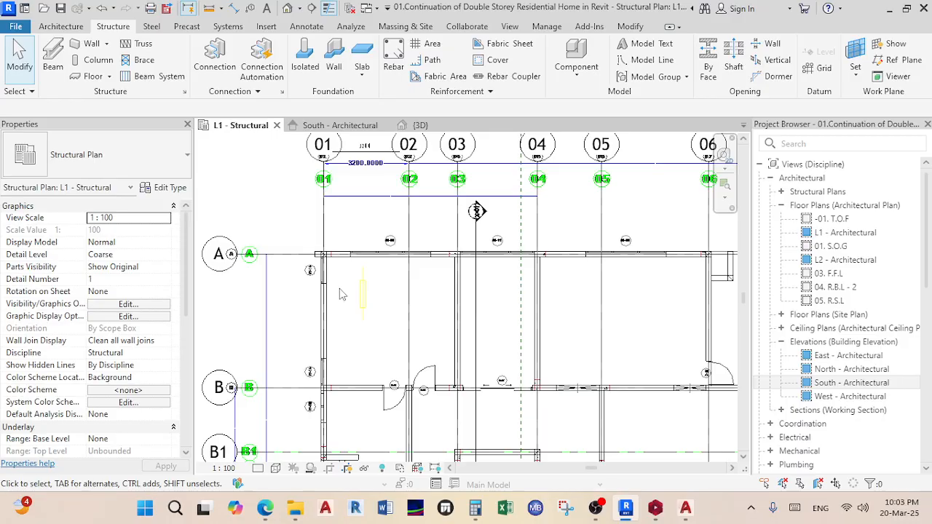
key("v")
key("r")
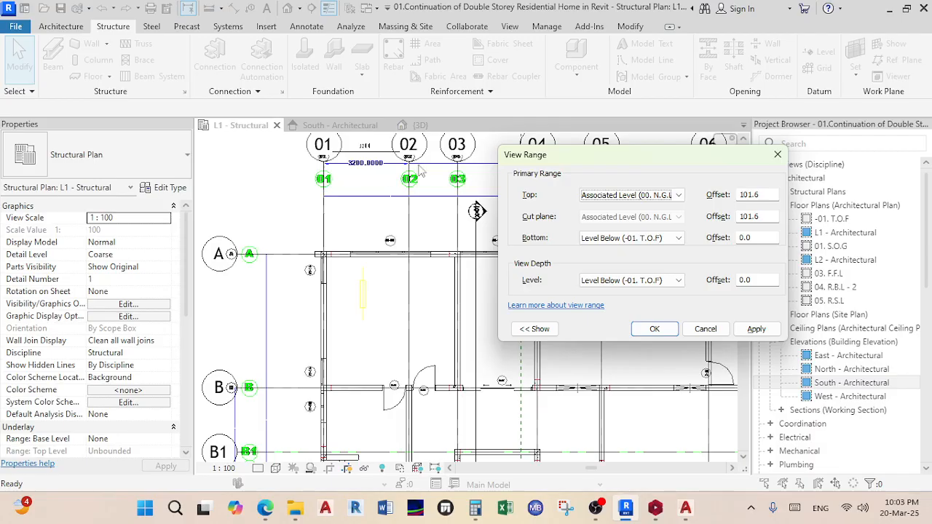
left_click(678, 195)
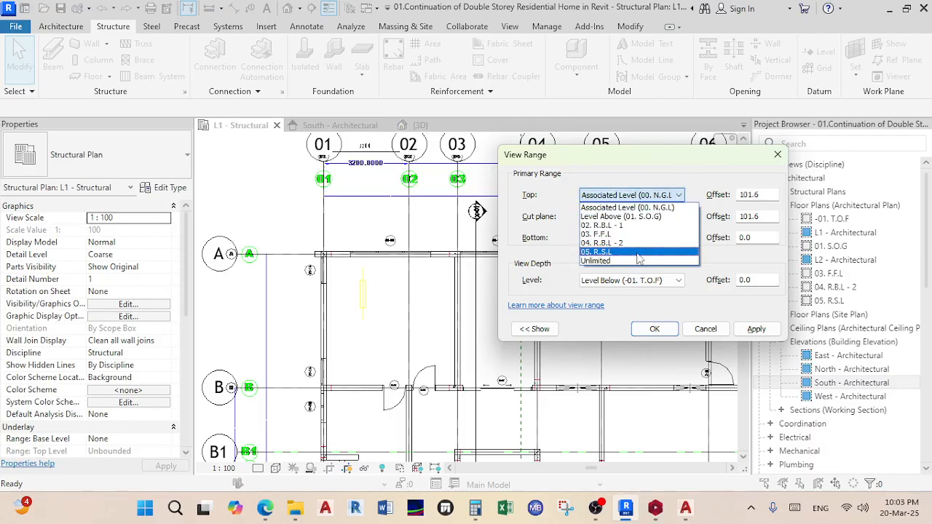
left_click(615, 261)
- Set the view range's bottom and view depth level to Unlimited and apply the changes
left_click(675, 239)
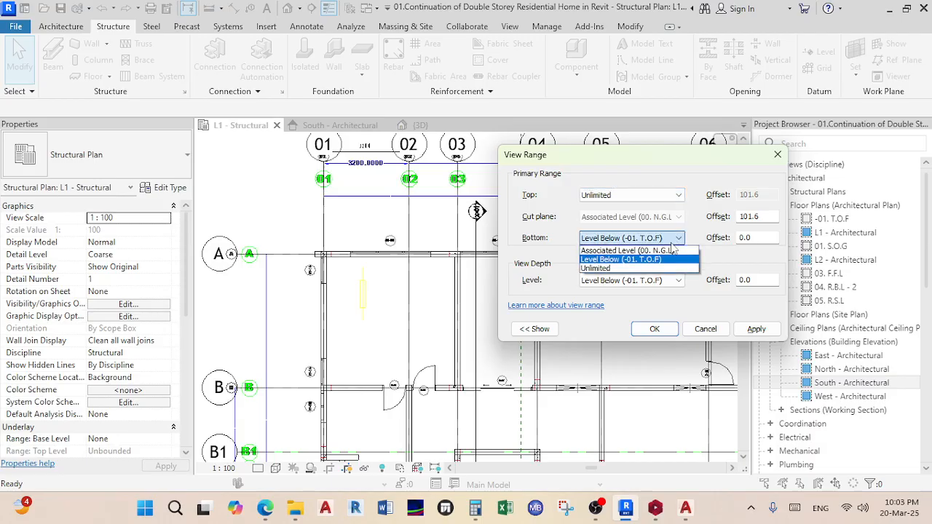
left_click(605, 271)
left_click(679, 281)
left_click(605, 303)
left_click(756, 329)
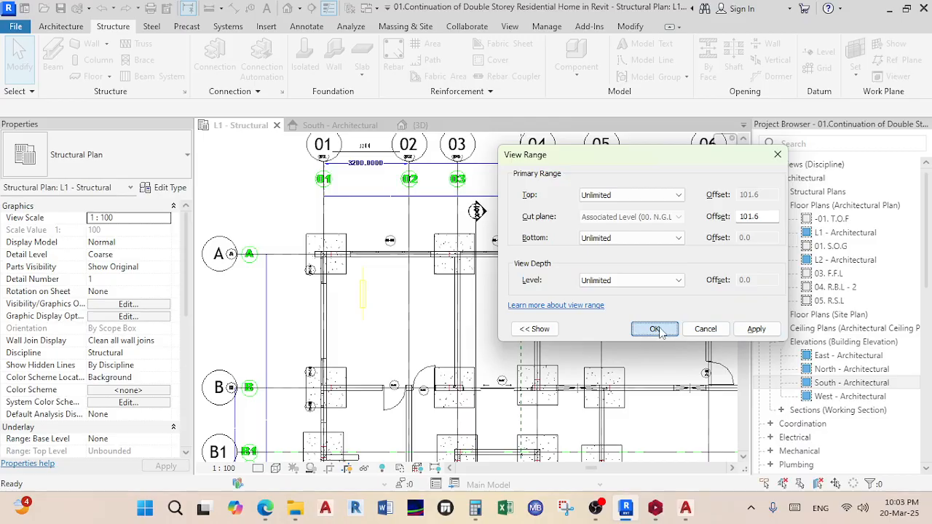
left_click(655, 329)
- Examine the footings across the L1 - Structural plan and in the 3D view
scroll(348, 325, "up", 3)
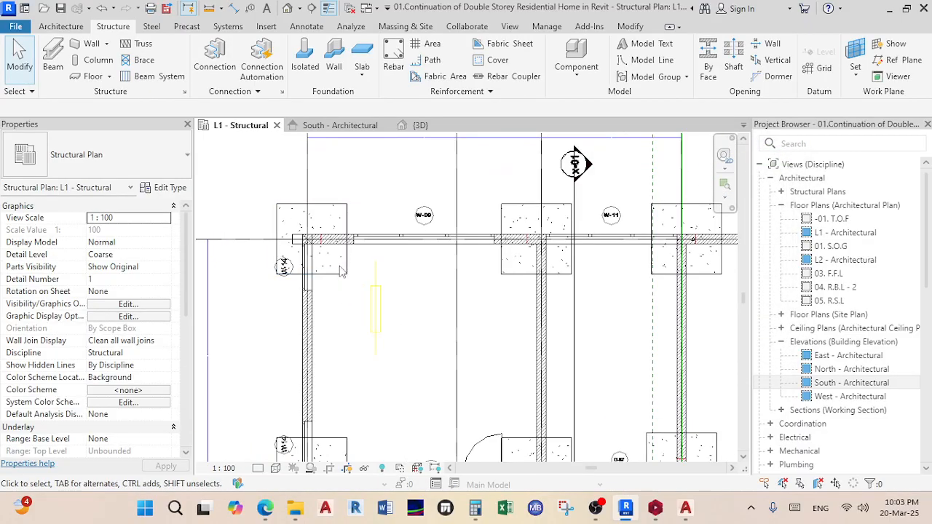
scroll(354, 277, "down", 3)
scroll(329, 284, "up", 2)
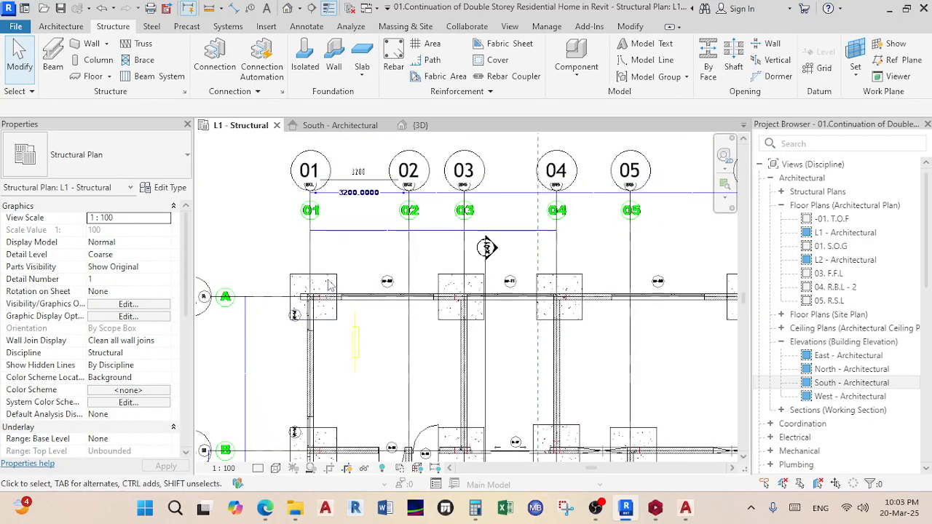
scroll(390, 255, "down", 4)
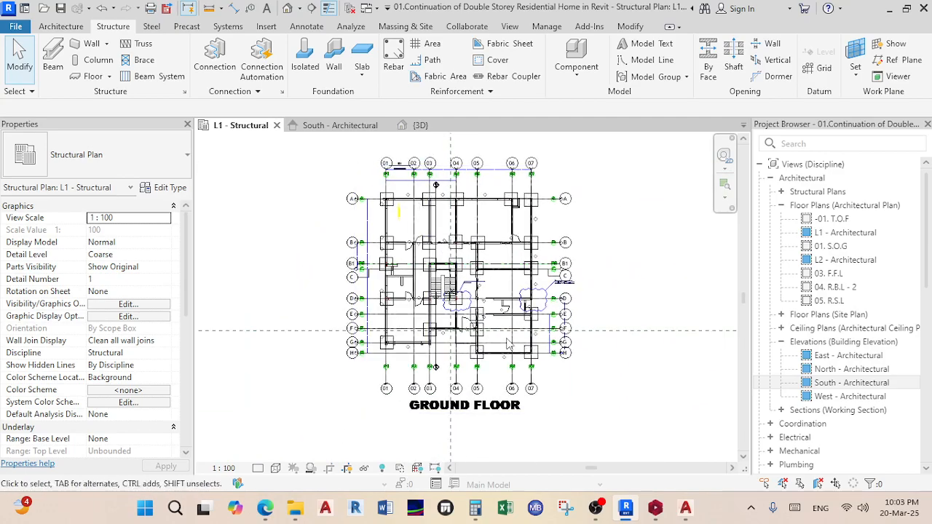
scroll(412, 226, "up", 1)
scroll(412, 226, "up", 2)
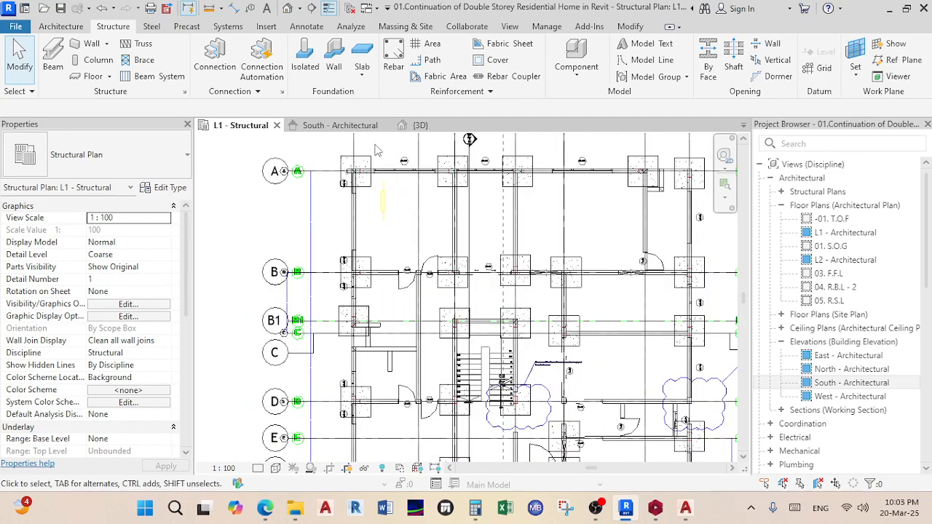
left_click(421, 125)
scroll(387, 311, "down", 3)
middle_click_drag(387, 311, 407, 318, "shift")
scroll(417, 269, "up", 3)
middle_click_drag(583, 289, 591, 349, "shift")
scroll(590, 348, "up", 1)
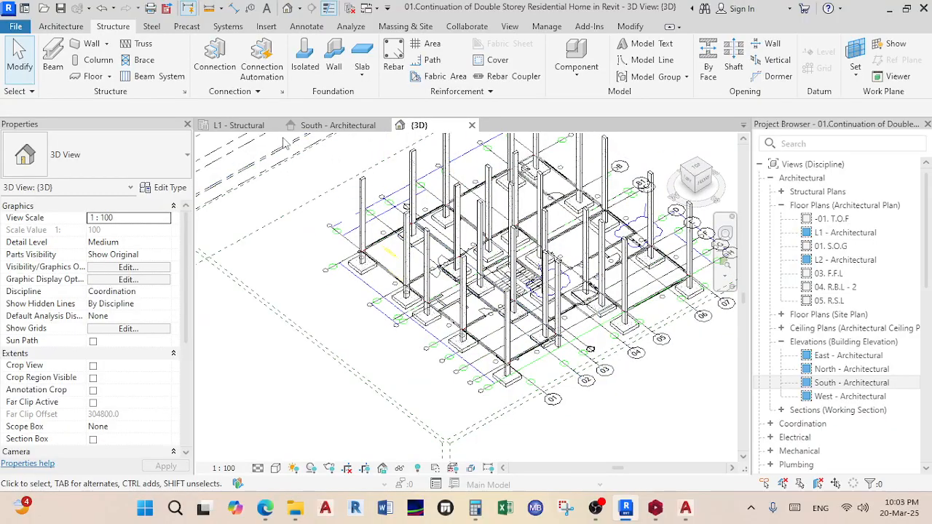
- Return to the L1 - Structural plan and duplicate the Generic - 200mm structural wall type as FOUNDATION WALLS
left_click(240, 125)
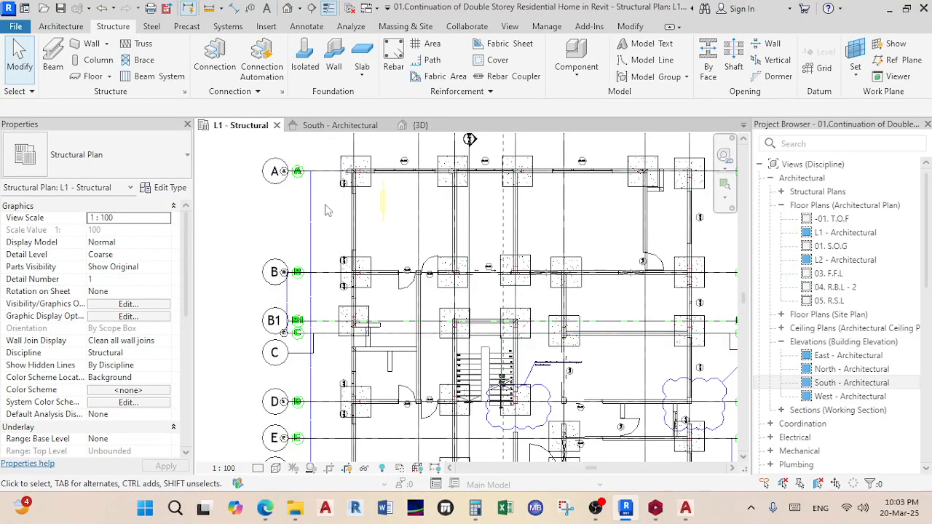
scroll(453, 211, "down", 3)
scroll(473, 379, "up", 4)
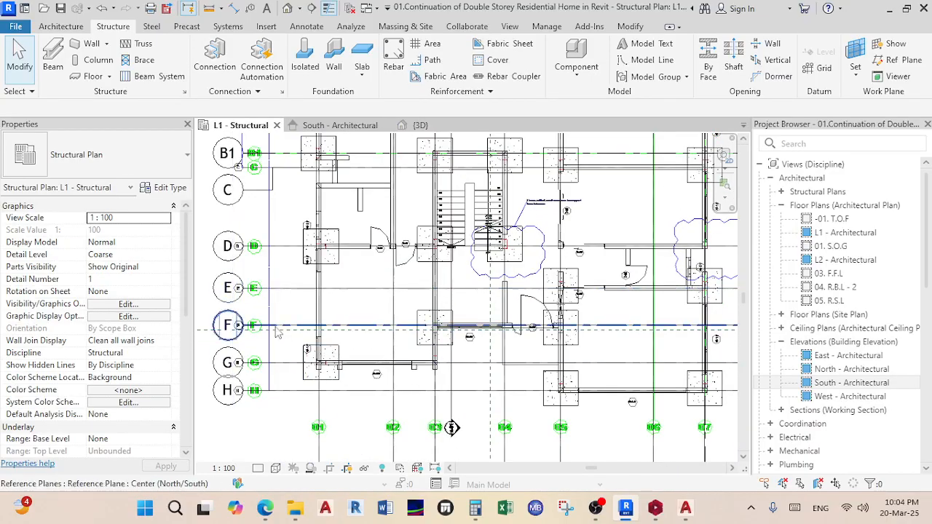
scroll(280, 333, "down", 3)
scroll(318, 214, "up", 3)
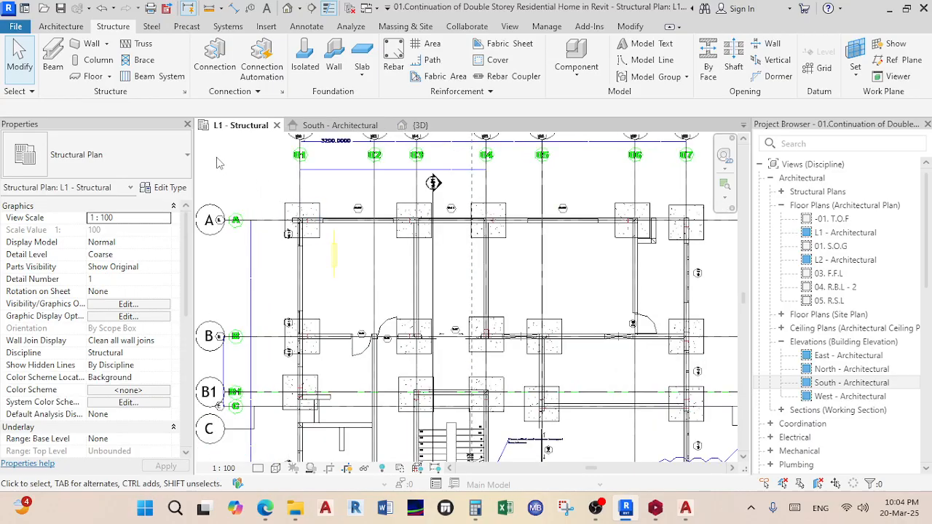
left_click(91, 48)
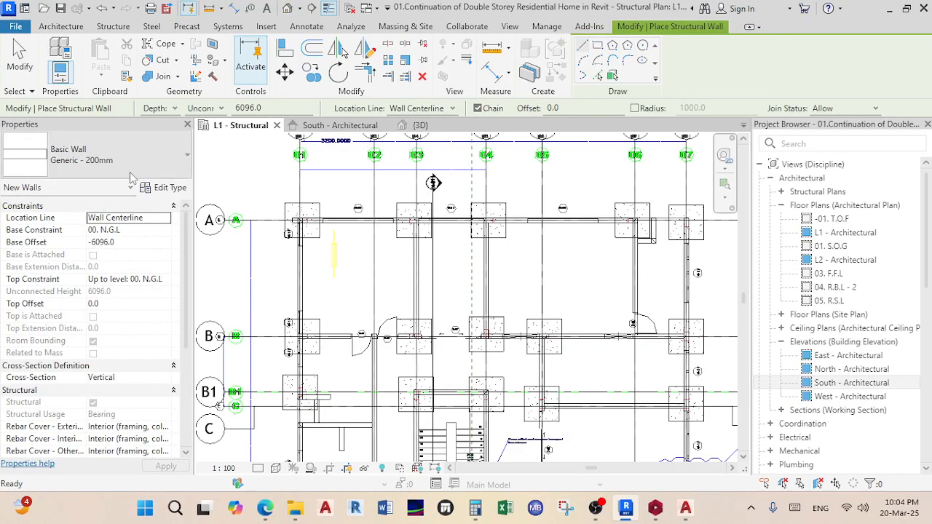
left_click(174, 187)
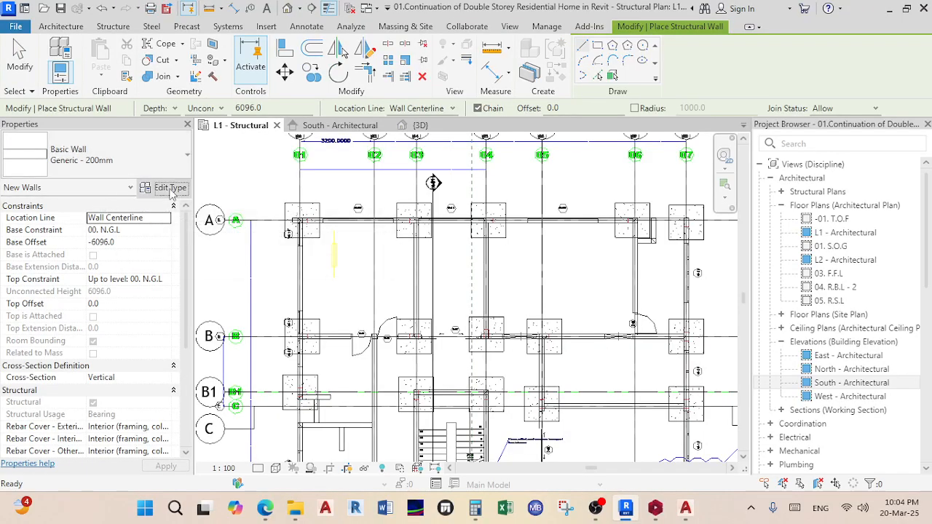
left_click(717, 59)
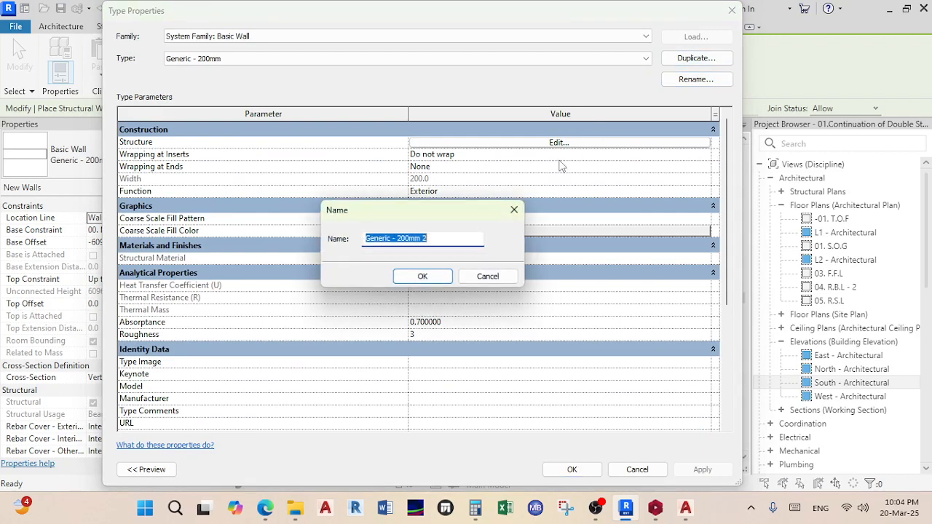
type("FOUNDATION WALLS")
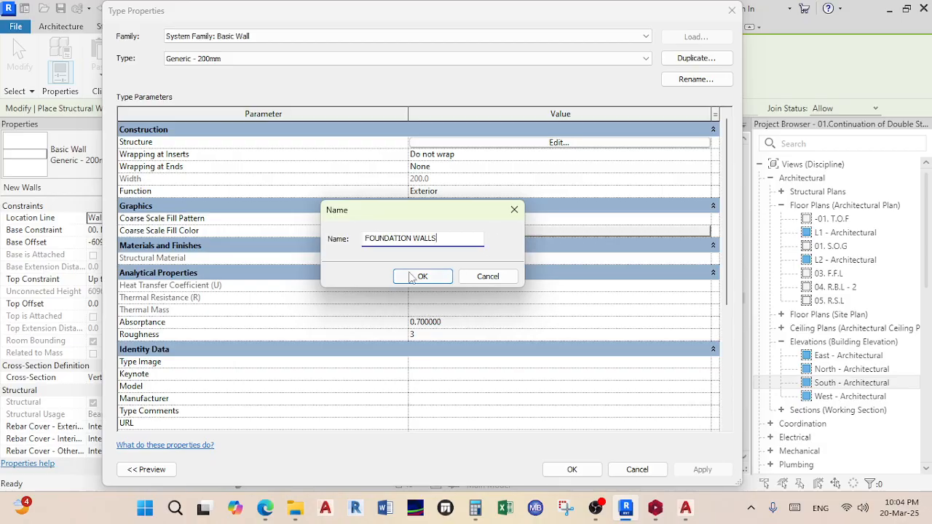
left_click(412, 276)
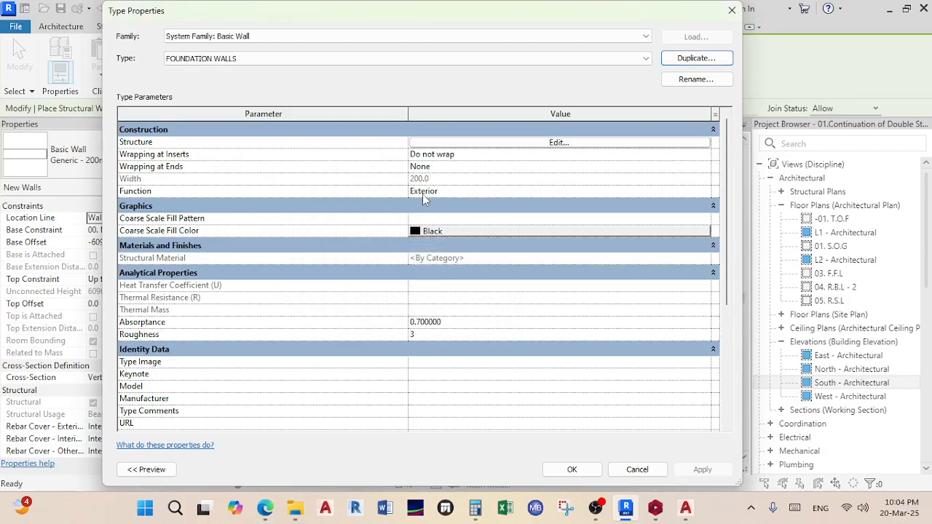
- Assign the Concrete Masonry Units material to the structure layer of FOUNDATION WALLS and accept the type settings
left_click(536, 145)
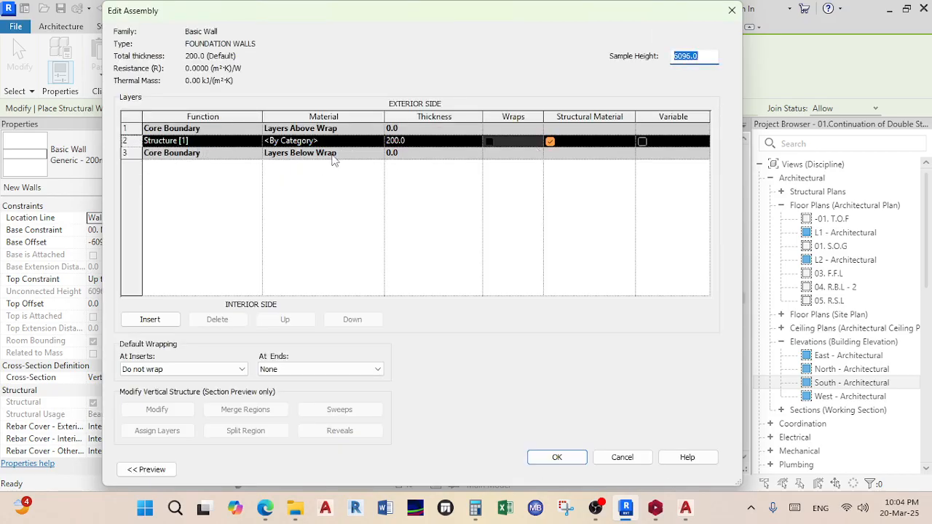
left_click(361, 140)
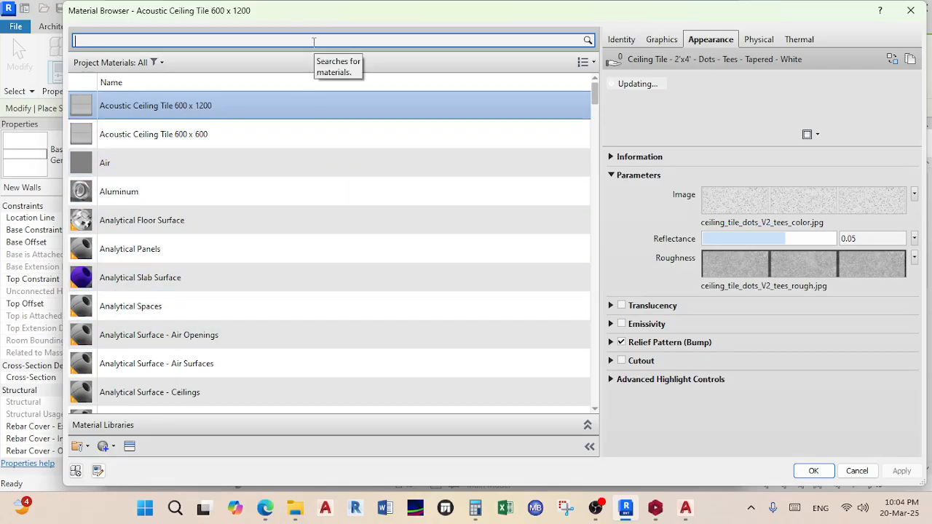
type("CMU")
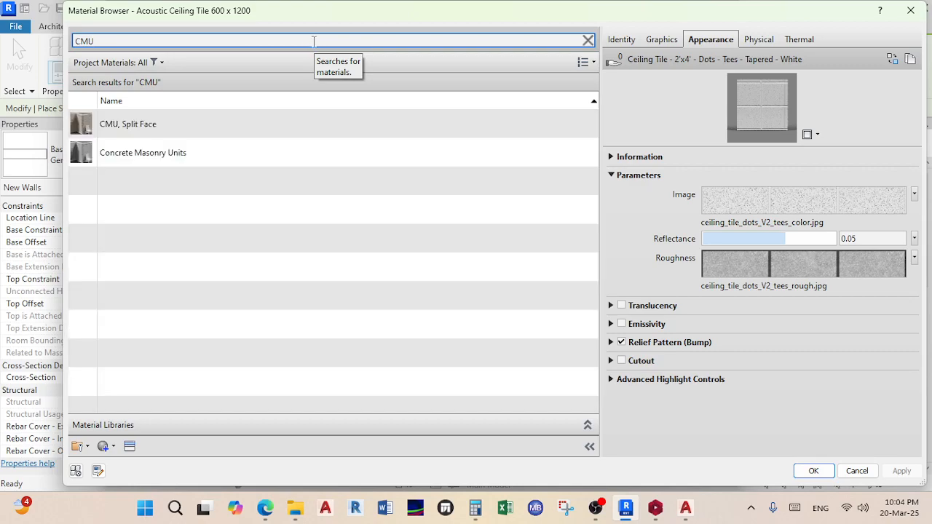
left_click(136, 153)
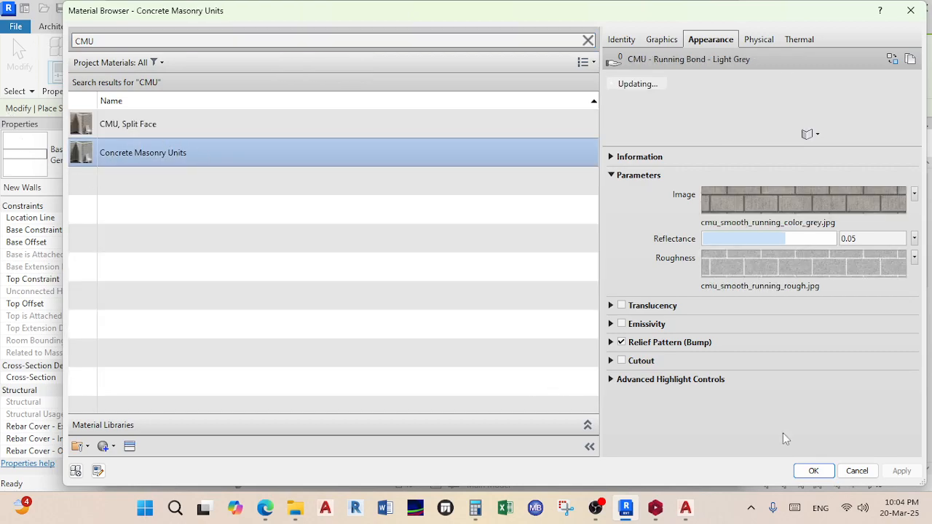
left_click(814, 471)
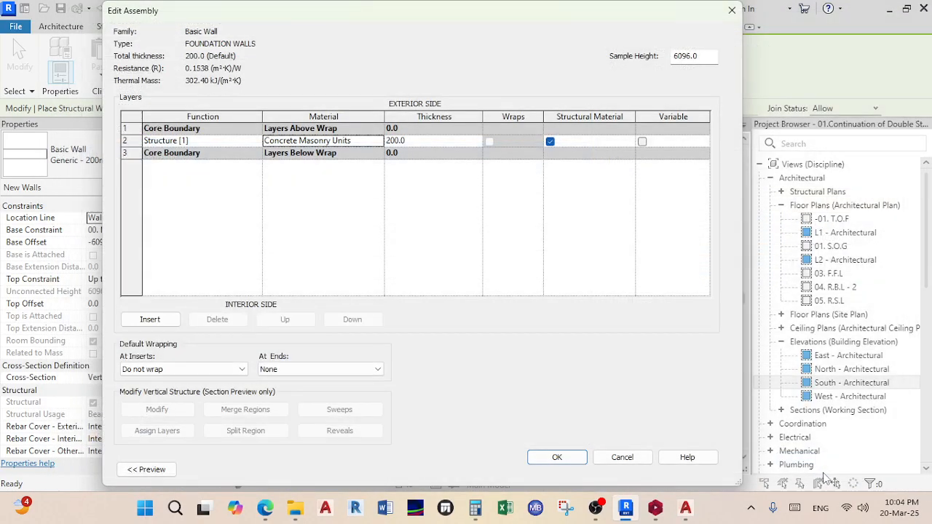
left_click(415, 143)
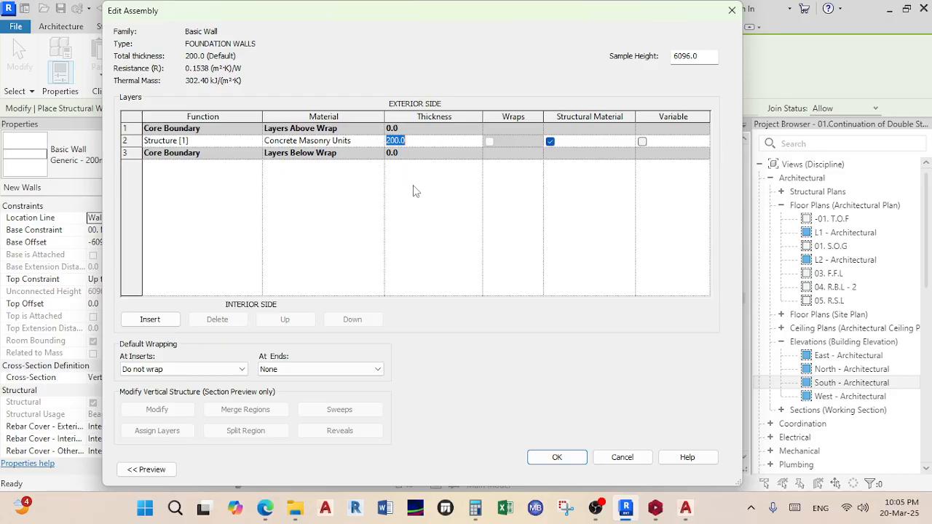
left_click(557, 457)
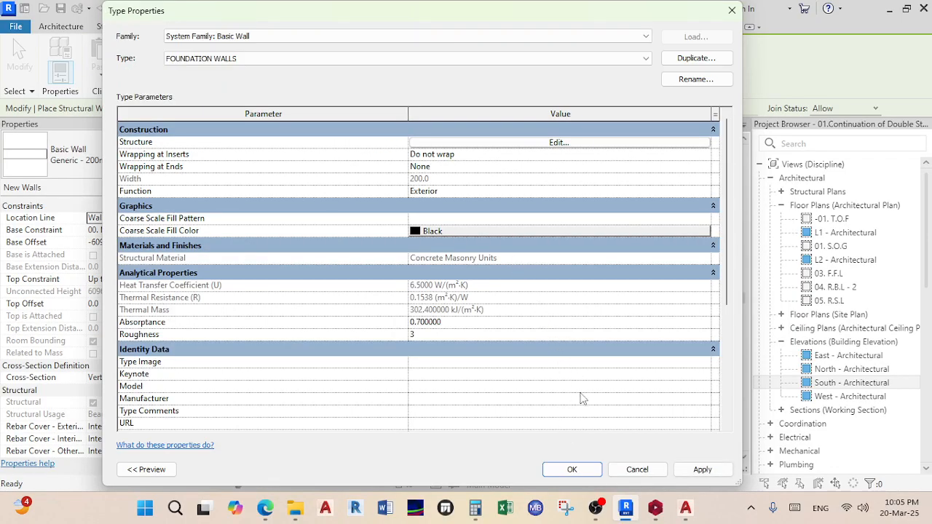
left_click(571, 470)
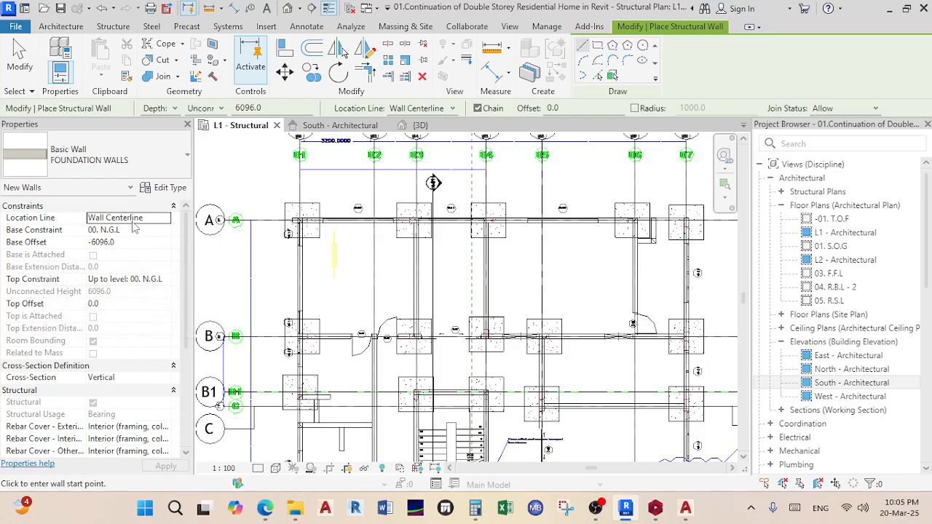
- Set the new wall's base constraint to -01. T.O.F and its base offset to 0
left_click(158, 231)
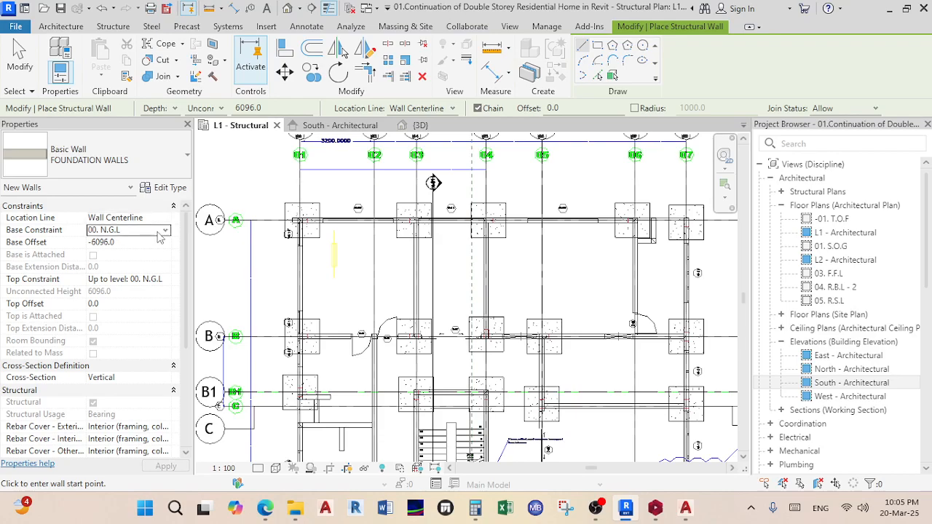
left_click(165, 233)
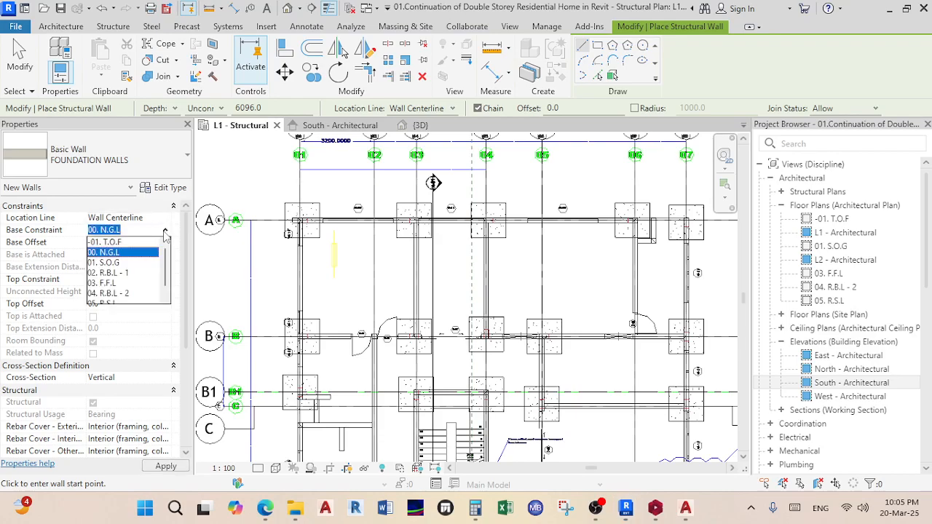
left_click(123, 242)
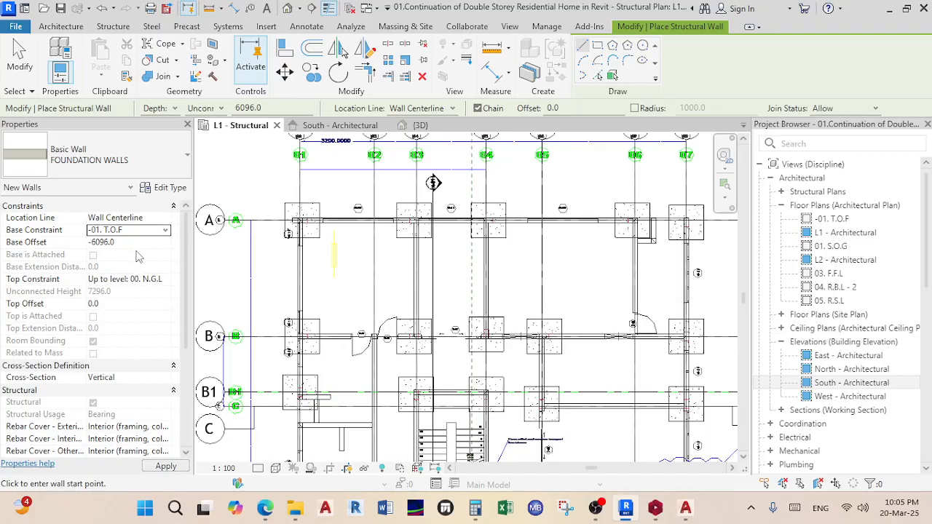
left_click(140, 242)
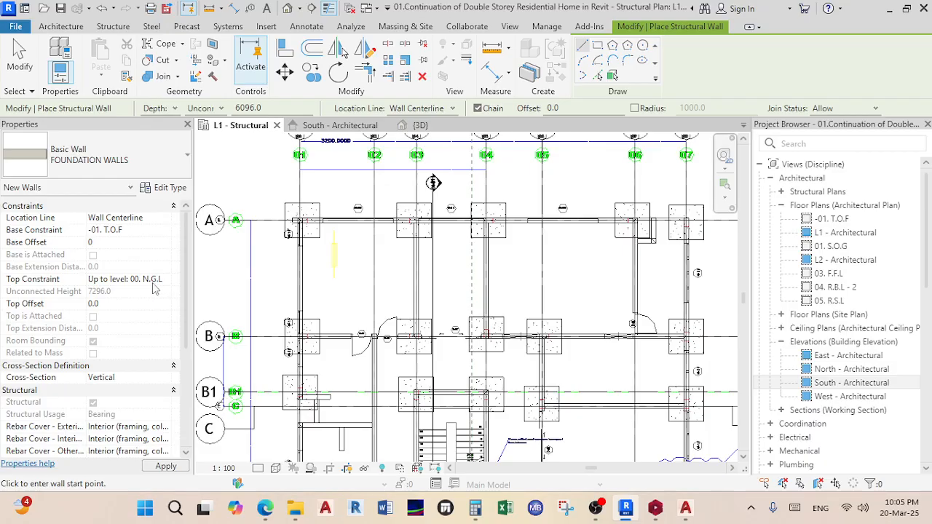
type("0")
- Draw a foundation wall along grid A between the facing edges of the footings at grids 01 and 03
scroll(306, 217, "up", 5)
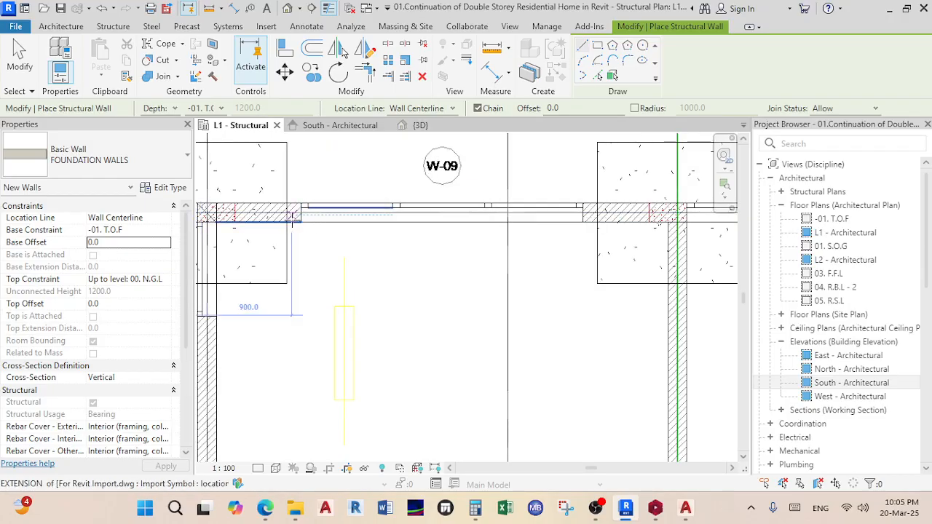
scroll(294, 217, "up", 2)
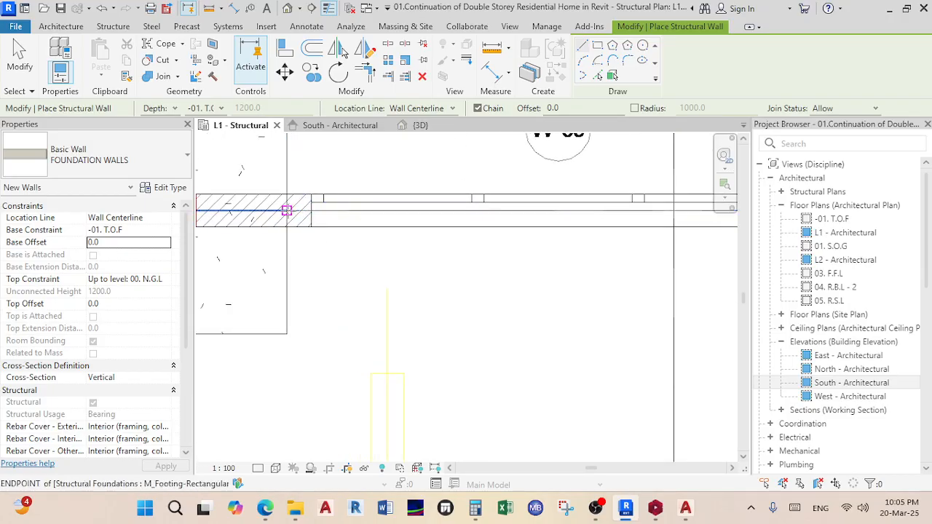
left_click(287, 210)
scroll(466, 240, "down", 4)
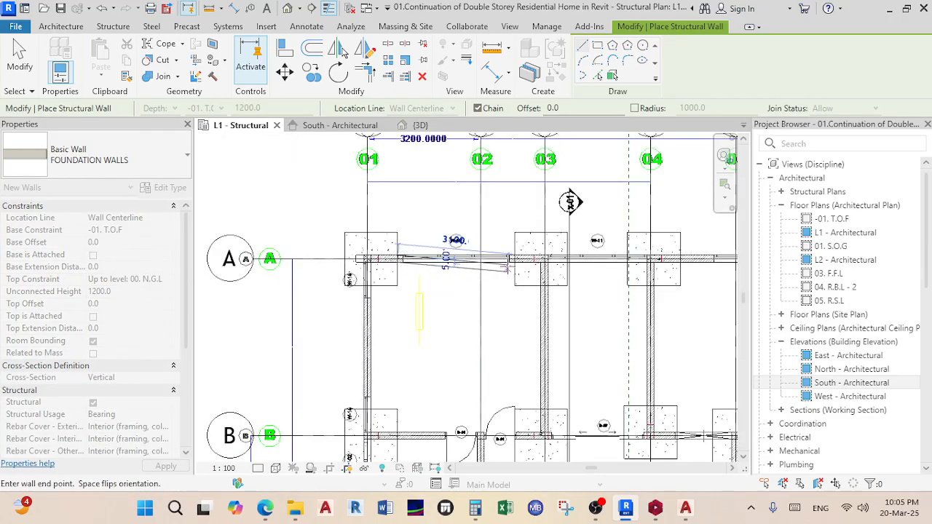
scroll(522, 254, "up", 4)
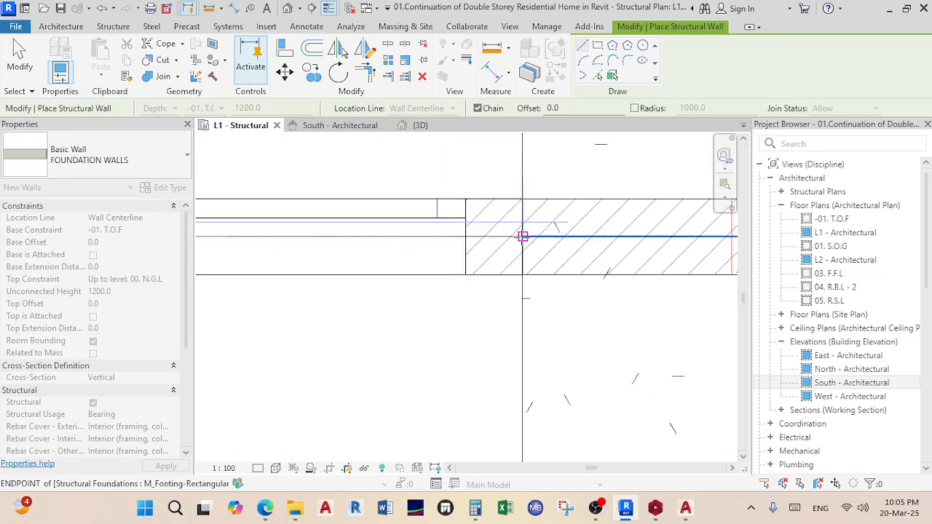
right_click(453, 355)
left_click(492, 96)
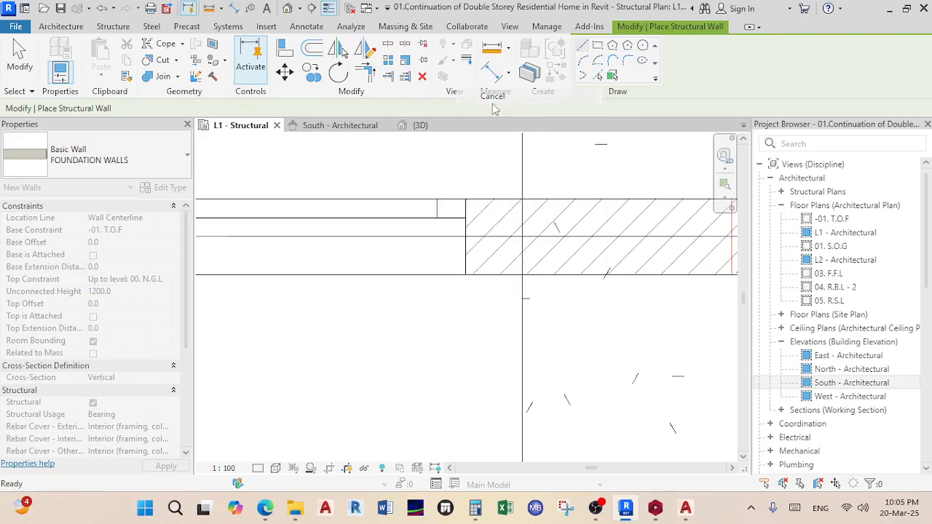
- Draw a foundation wall about 1700 mm long along grid A between the footings at grids 03 and 04
scroll(443, 290, "down", 3)
middle_click_drag(438, 316, 303, 324)
scroll(501, 293, "up", 2)
scroll(418, 277, "up", 3)
scroll(399, 278, "up", 1)
scroll(443, 327, "down", 2)
scroll(444, 351, "up", 4)
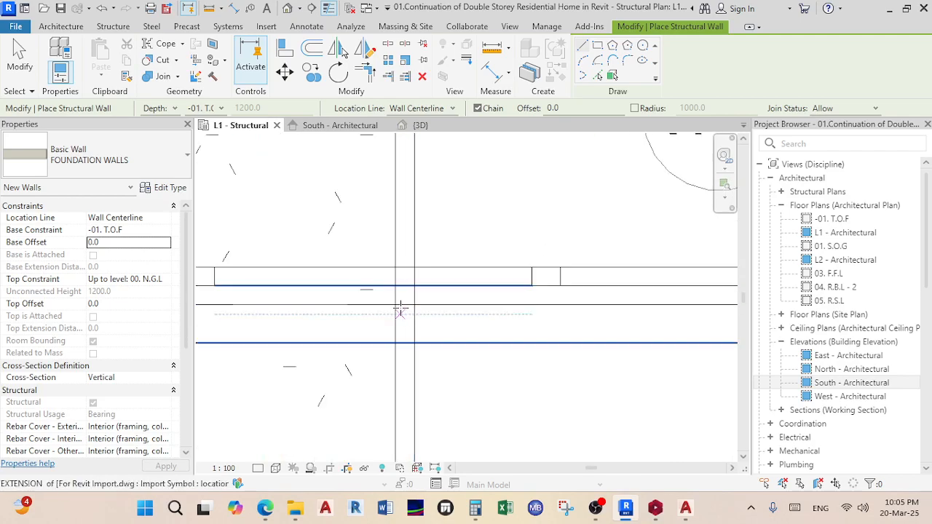
left_click(397, 307)
scroll(422, 368, "down", 2)
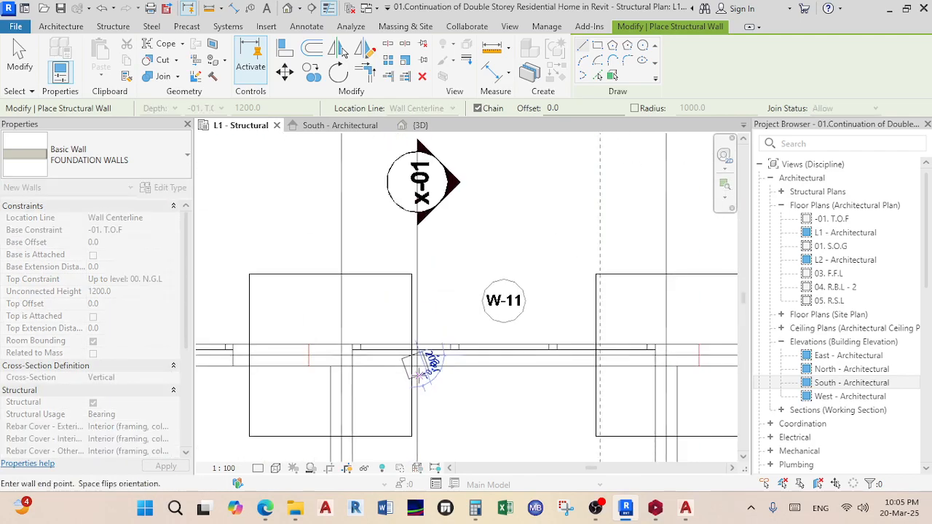
scroll(444, 394, "down", 1)
scroll(496, 378, "up", 4)
scroll(520, 370, "down", 5)
scroll(490, 364, "up", 5)
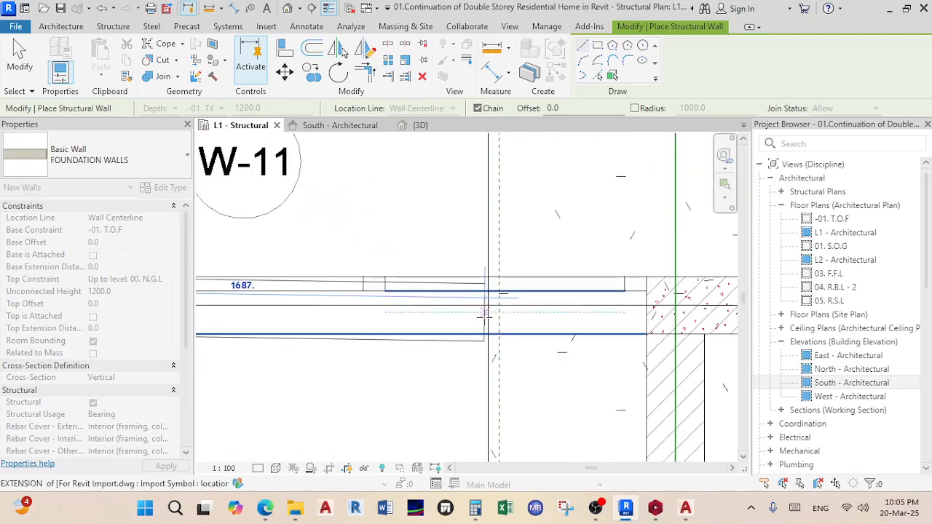
left_click(488, 306)
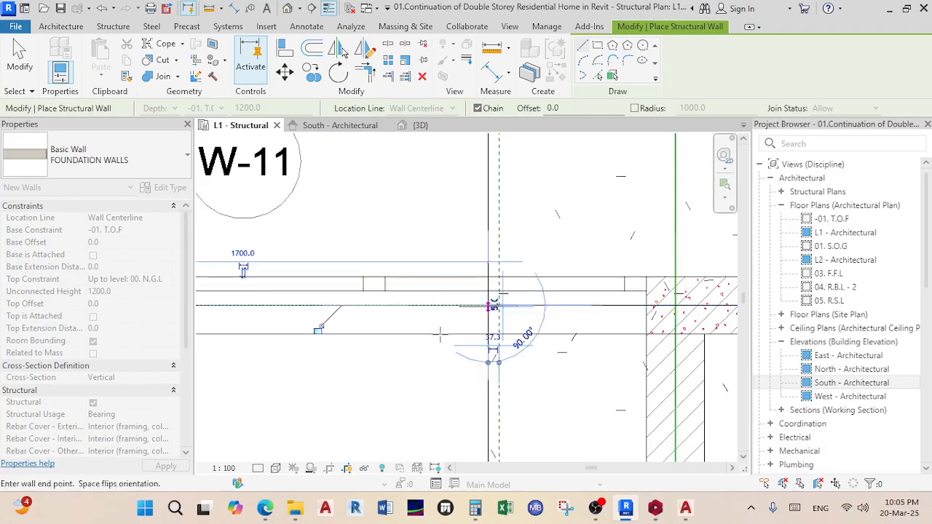
right_click(406, 368)
left_click(421, 120)
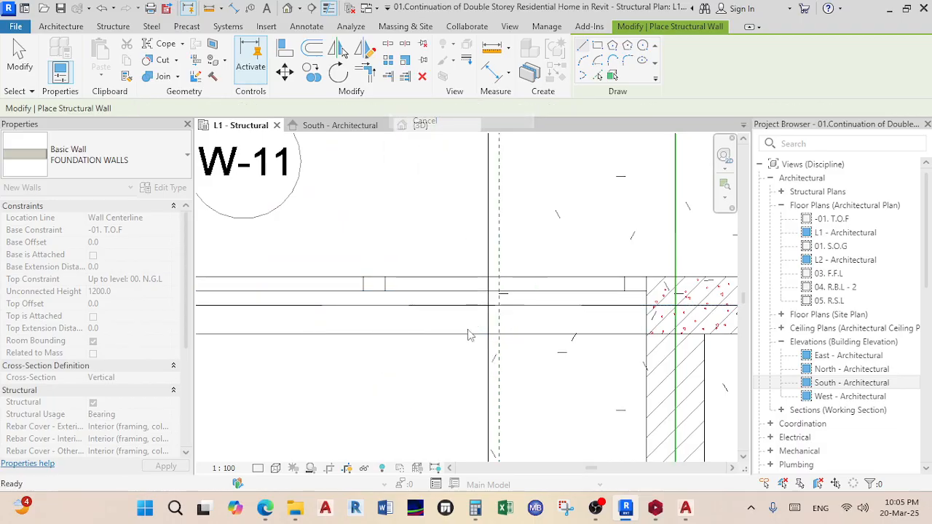
- Draw a foundation wall along grid A past window W-09, between the facing edges of the two adjacent footings
scroll(467, 373, "down", 2)
scroll(466, 374, "down", 2)
scroll(429, 322, "up", 5)
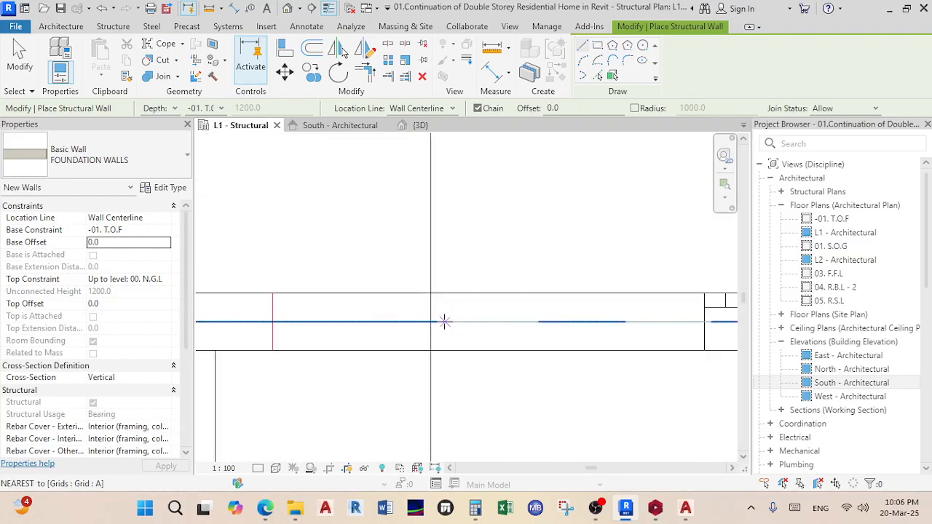
left_click(431, 322)
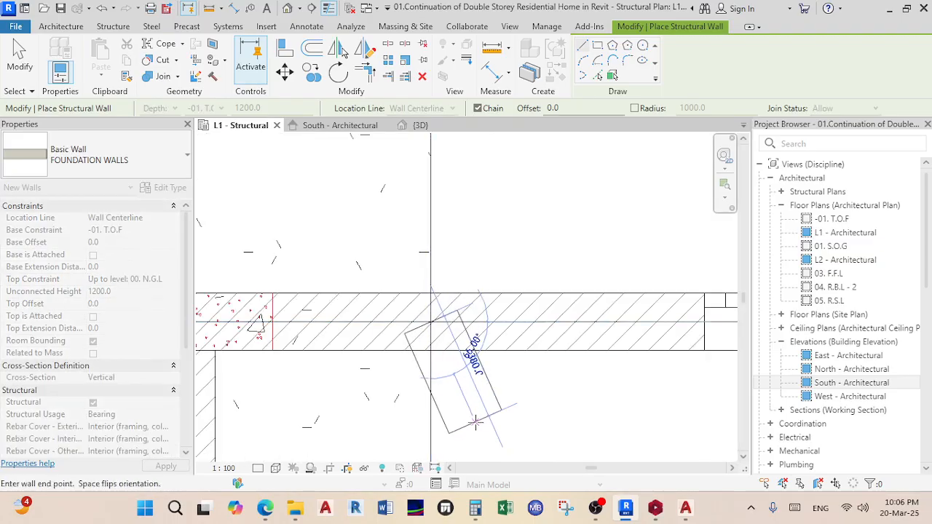
scroll(475, 422, "down", 2)
scroll(475, 423, "down", 3)
scroll(573, 320, "up", 4)
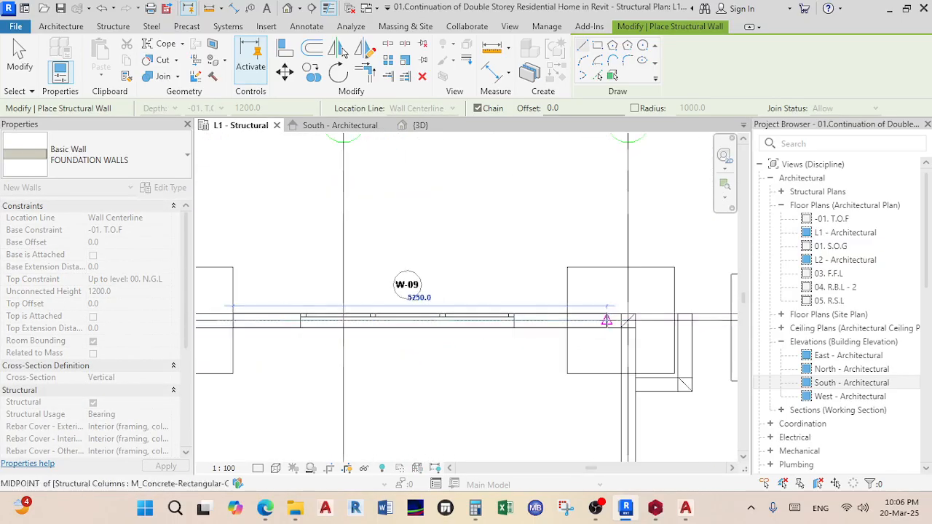
scroll(537, 323, "up", 5)
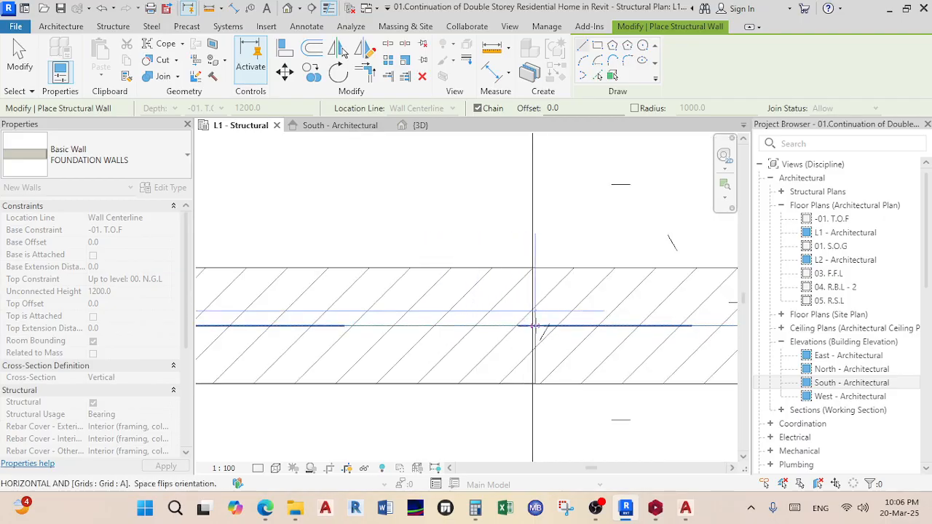
right_click(399, 115)
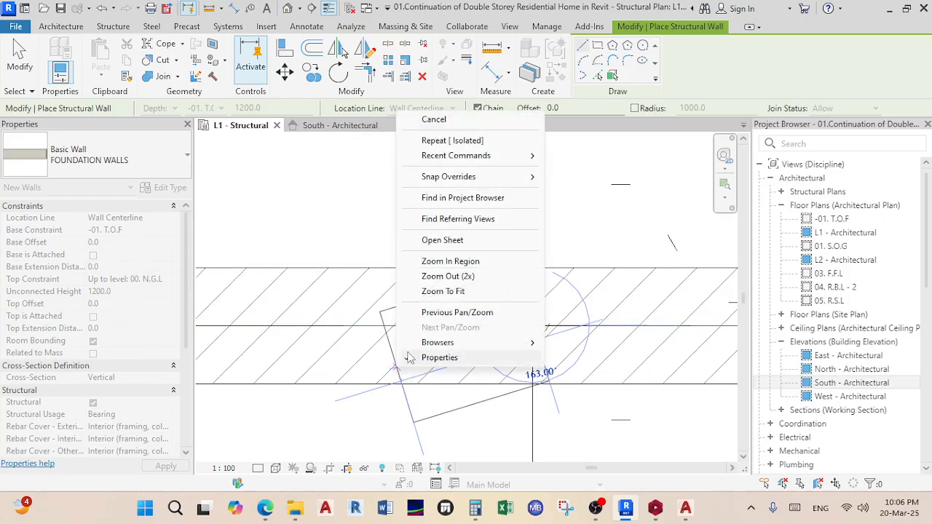
left_click(449, 121)
- Draw an 800 mm foundation wall along grid A between the last two footings at the building's corner
scroll(565, 361, "down", 5)
mouse_move(566, 362)
middle_mouse_down()
mouse_move(404, 306)
mouse_move(404, 269)
middle_mouse_up()
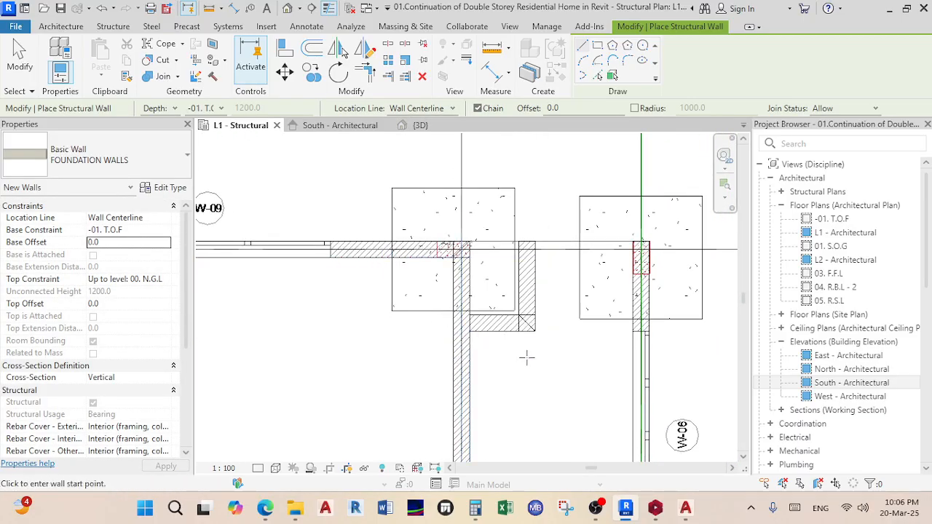
scroll(497, 244, "up", 5)
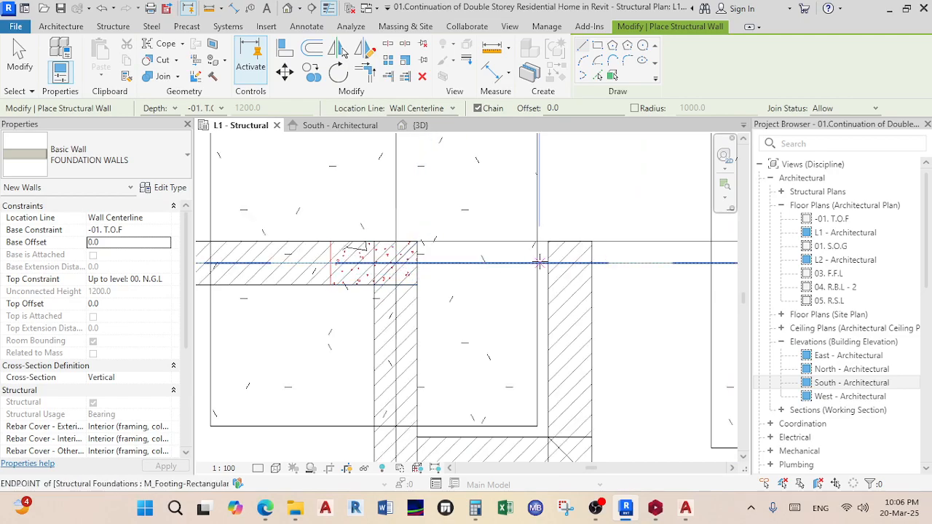
left_click(536, 263)
scroll(604, 332, "down", 2)
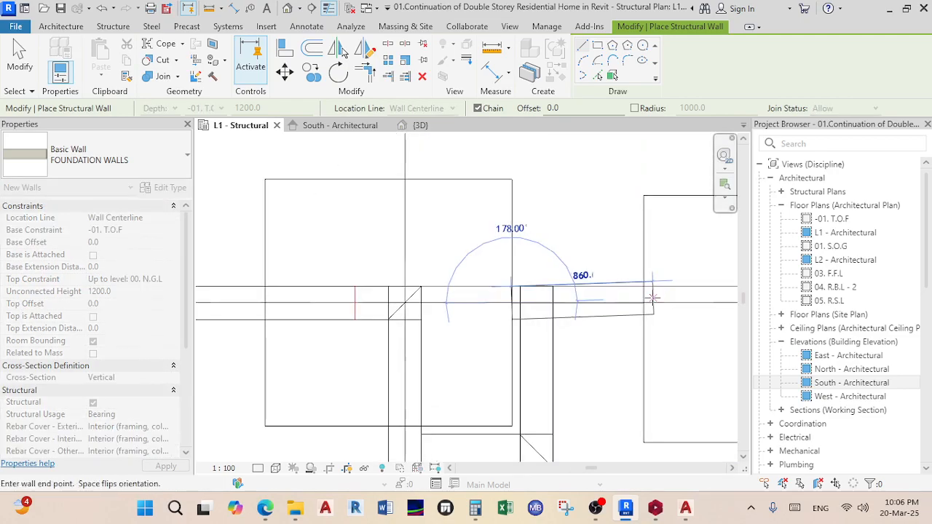
scroll(634, 301, "up", 2)
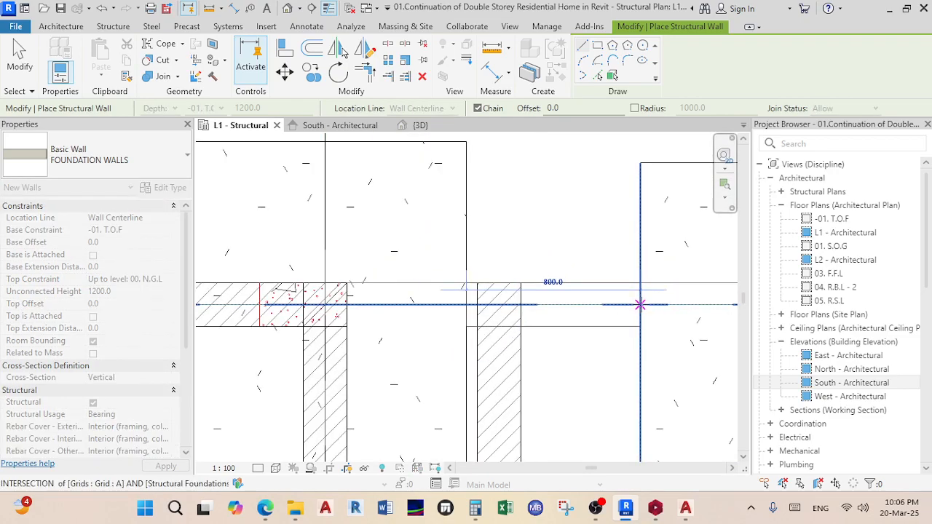
right_click(593, 348)
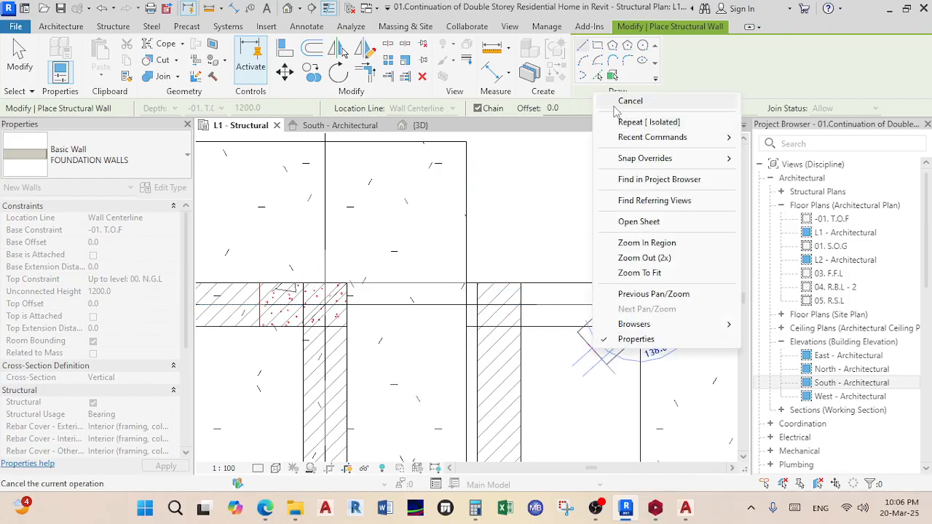
left_click(612, 103)
- Draw a foundation wall along the outer wall centreline past window W-06, between the facing edges of the footings at grids A and B
scroll(570, 308, "down", 5)
middle_click_drag(568, 313, 524, 251)
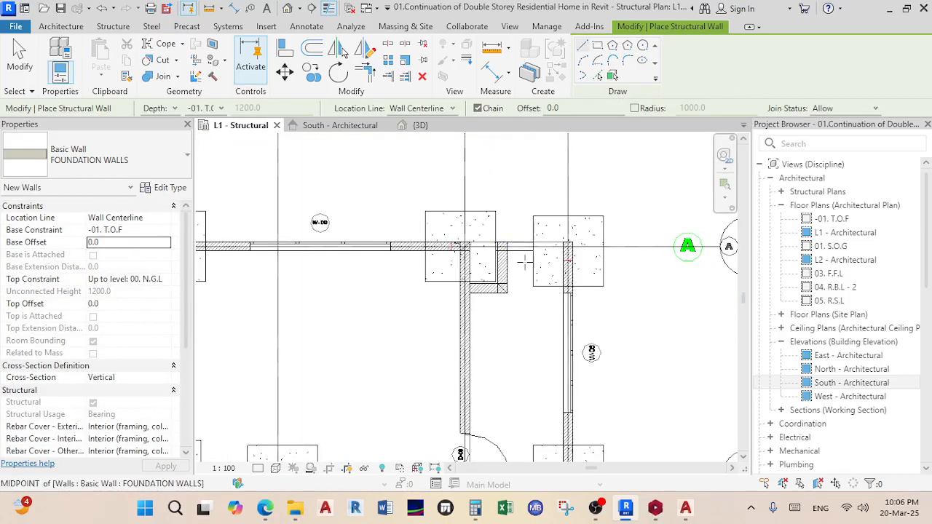
scroll(561, 282, "up", 4)
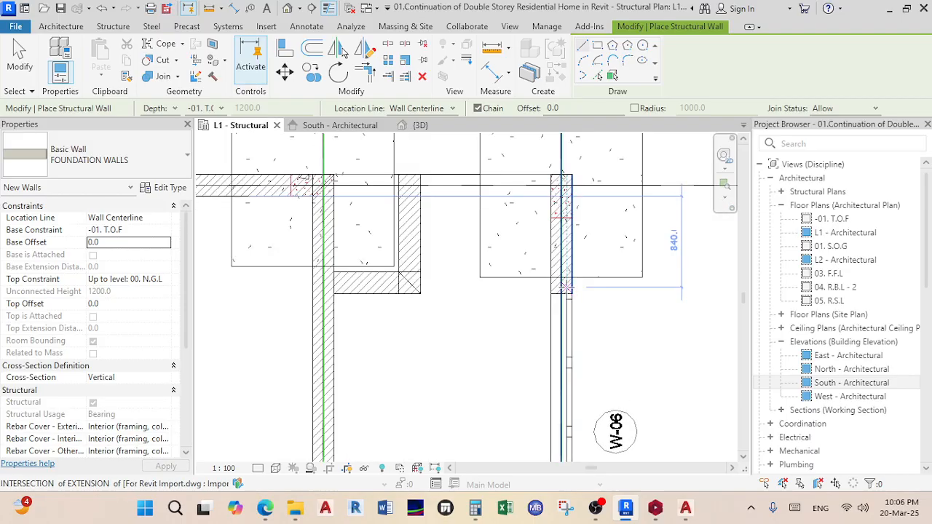
scroll(561, 282, "up", 2)
left_click(557, 280)
scroll(579, 370, "down", 6)
middle_click_drag(586, 369, 588, 228)
scroll(599, 351, "up", 3)
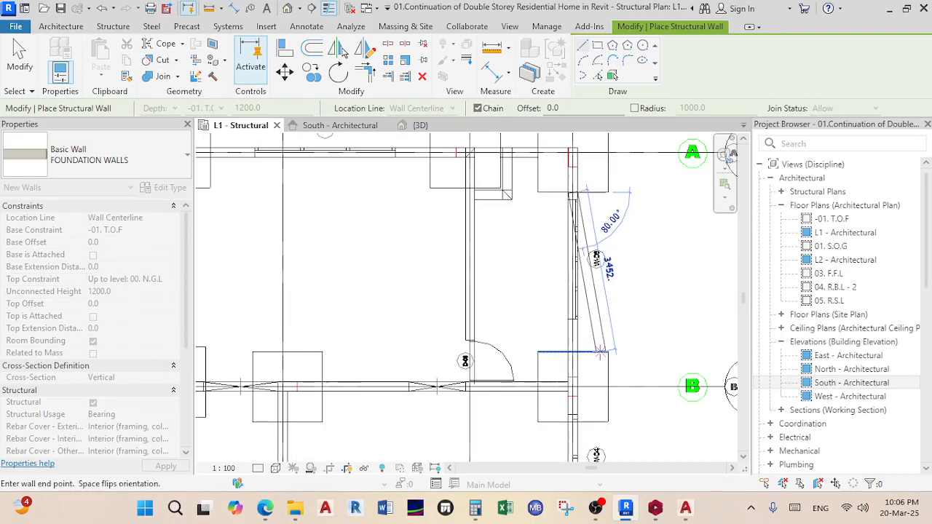
scroll(572, 352, "up", 5)
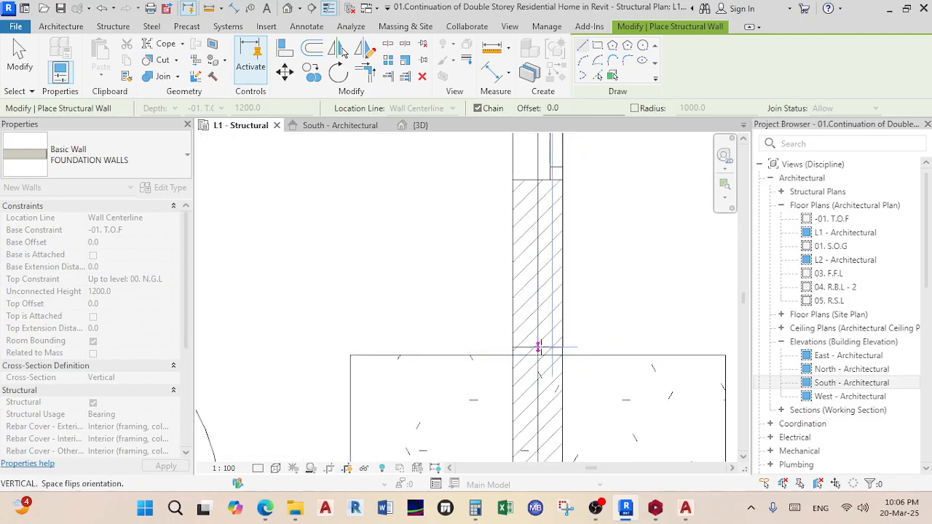
right_click(625, 318)
left_click(659, 70)
- Draw a 1400 mm foundation wall past window W-04 from the footing at grid B to the footing at grid B1
scroll(505, 367, "down", 5)
middle_click_drag(545, 356, 549, 243)
scroll(509, 367, "up", 1)
scroll(542, 348, "up", 3)
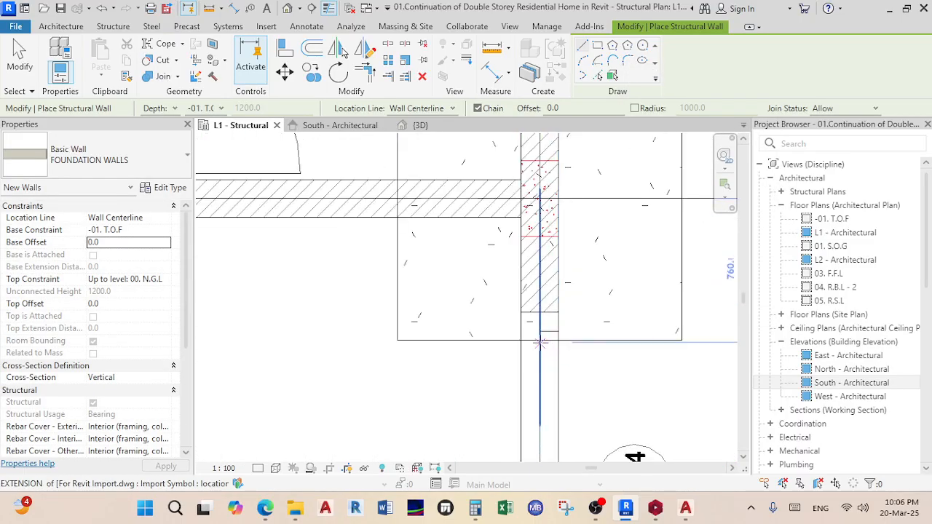
left_click(540, 340)
scroll(544, 350, "up", 3)
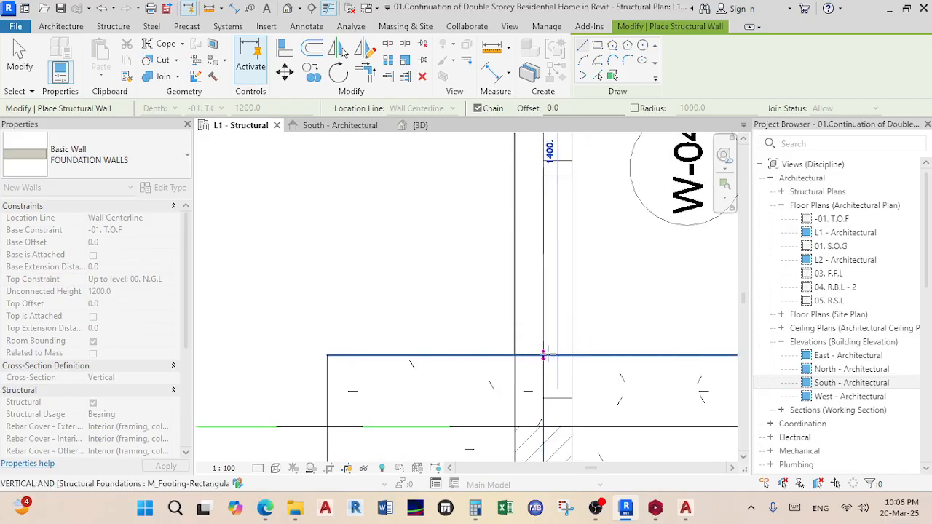
scroll(543, 351, "up", 3)
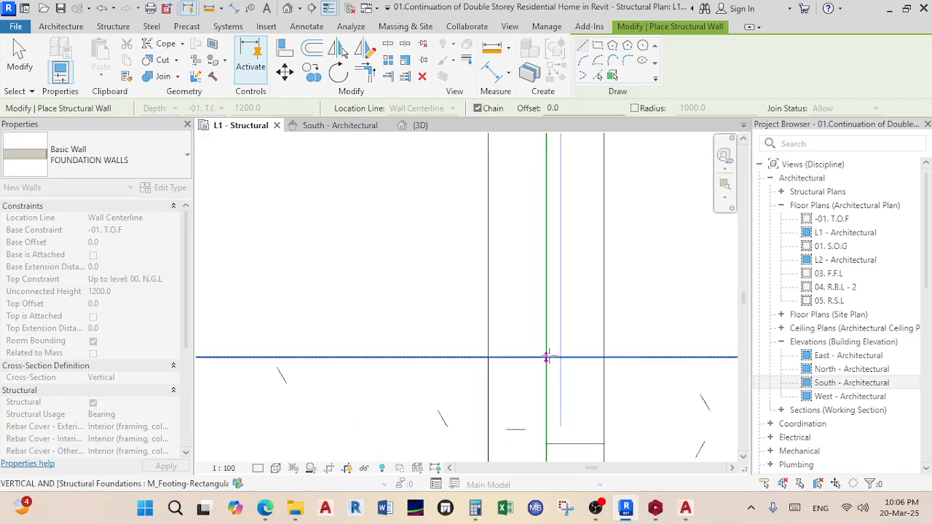
scroll(544, 305, "down", 4)
scroll(597, 286, "down", 2)
scroll(586, 295, "up", 5)
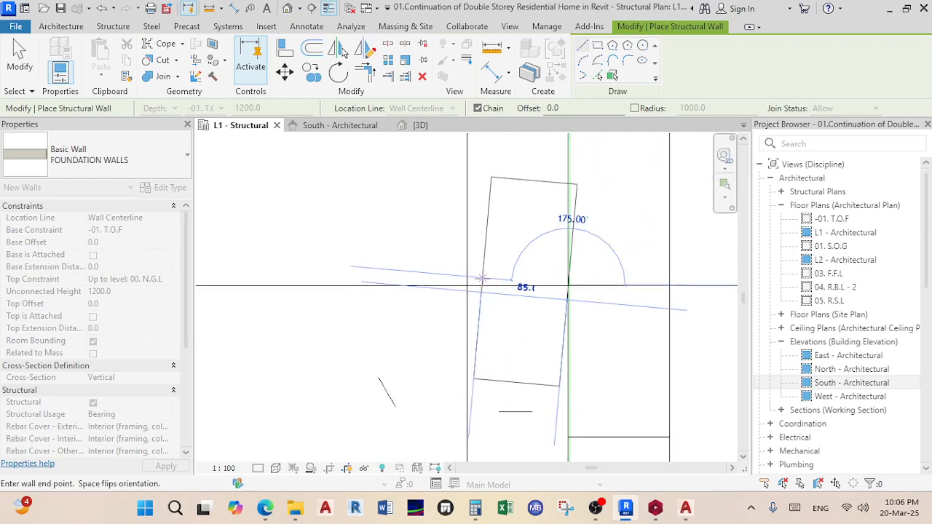
right_click(481, 279)
left_click(520, 30)
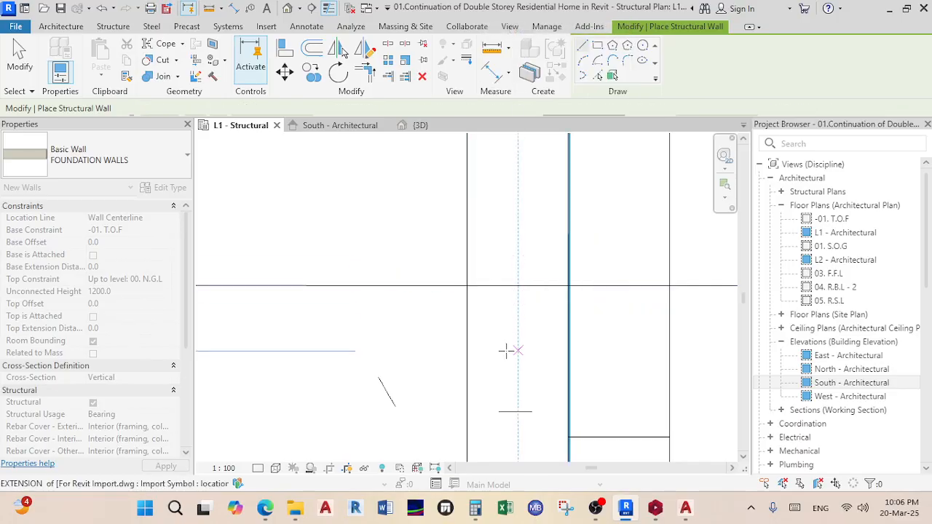
- Draw a foundation wall past window W-12 from the edge of the footing at grids B1 and C to grid D
scroll(504, 355, "up", 5)
scroll(504, 359, "down", 5)
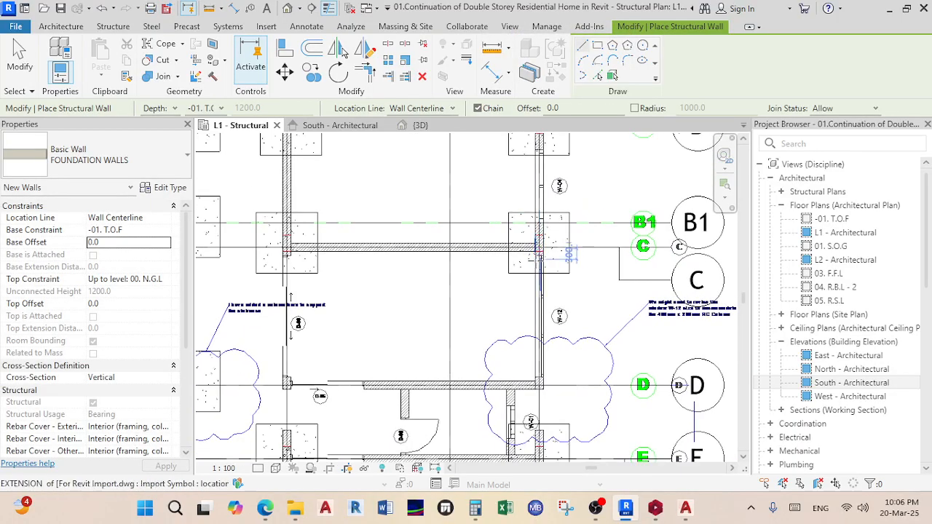
scroll(531, 380, "up", 3)
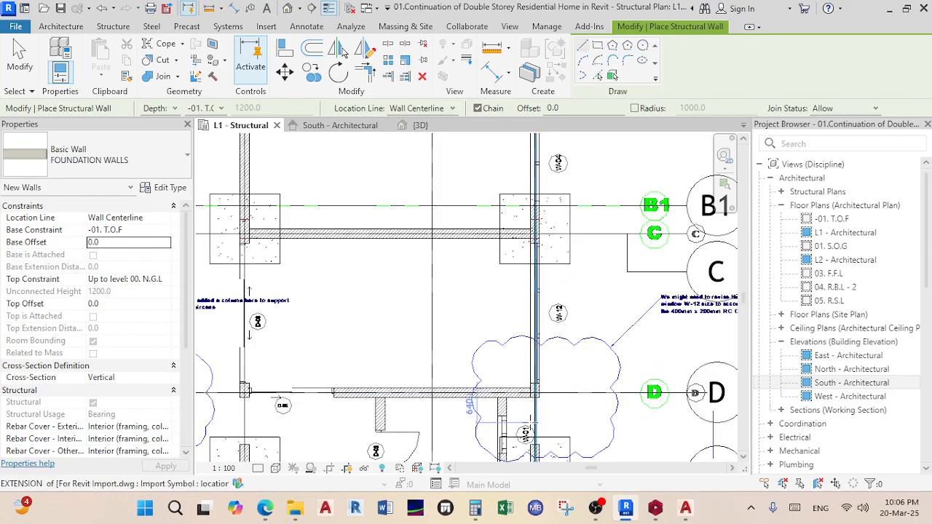
scroll(512, 315, "up", 5)
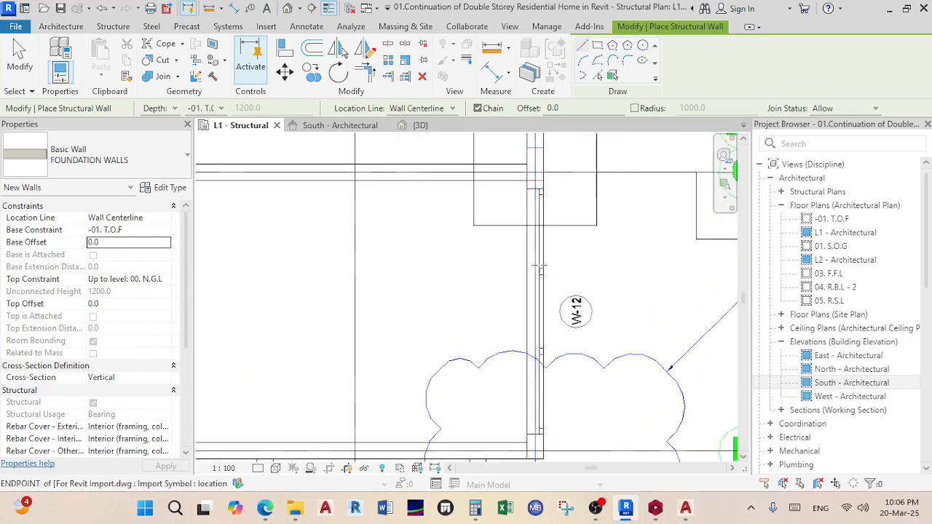
left_click(530, 207)
scroll(529, 291, "down", 4)
scroll(527, 281, "up", 3)
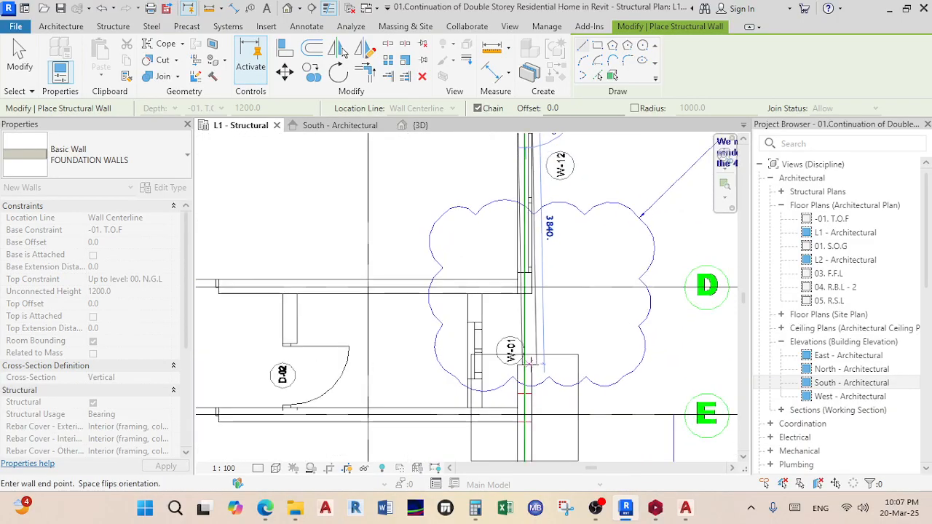
scroll(522, 356, "up", 8)
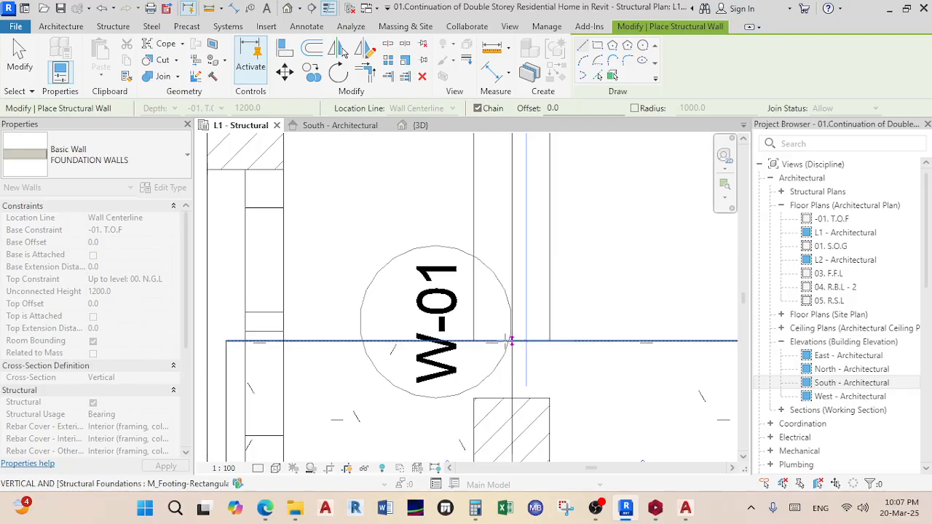
scroll(512, 336, "down", 7)
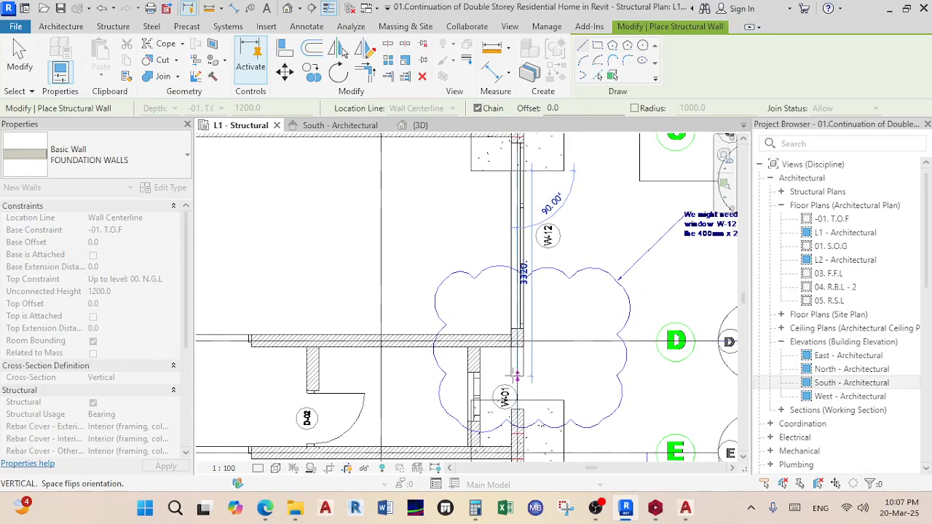
scroll(519, 350, "up", 5)
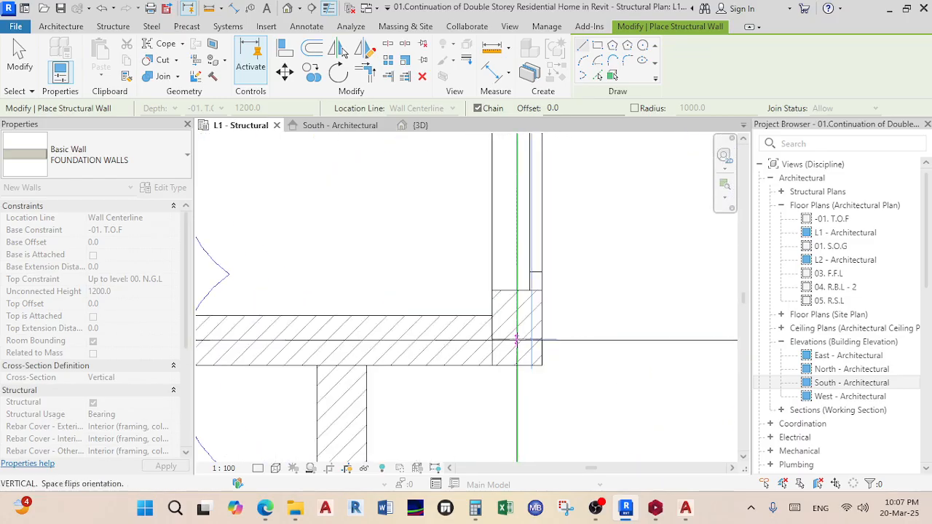
scroll(516, 340, "up", 3)
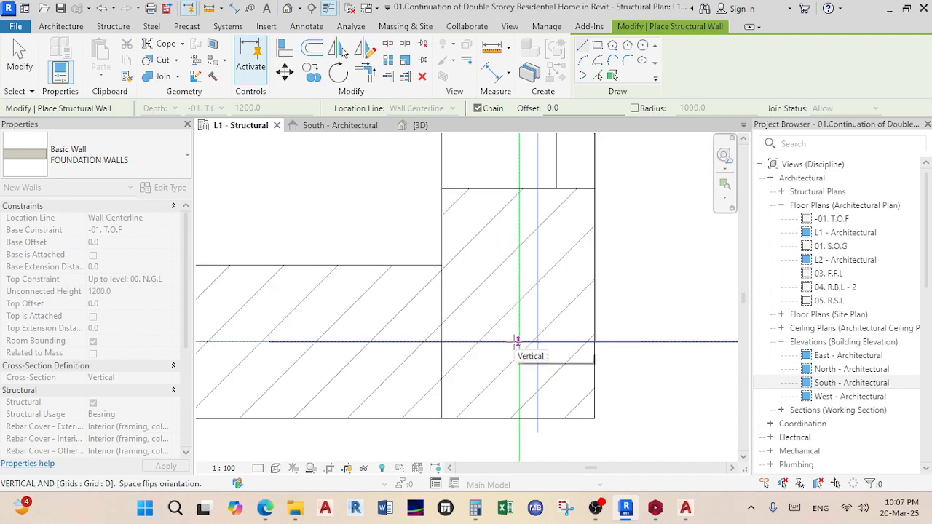
left_click(518, 341)
- Continue the foundation wall 700 mm along grid D to the centreline of the W-01 wall and end the wall command
scroll(380, 346, "down", 3)
middle_click_drag(382, 345, 540, 305)
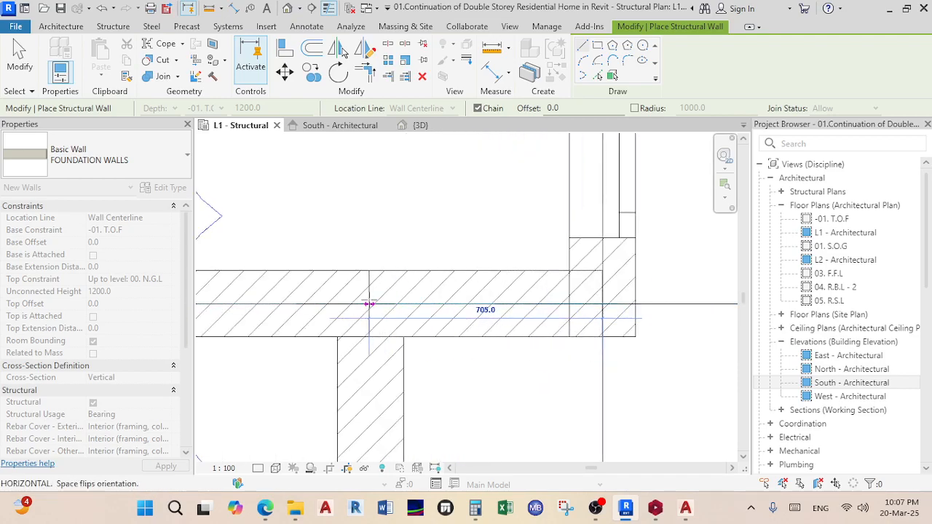
scroll(372, 305, "down", 3)
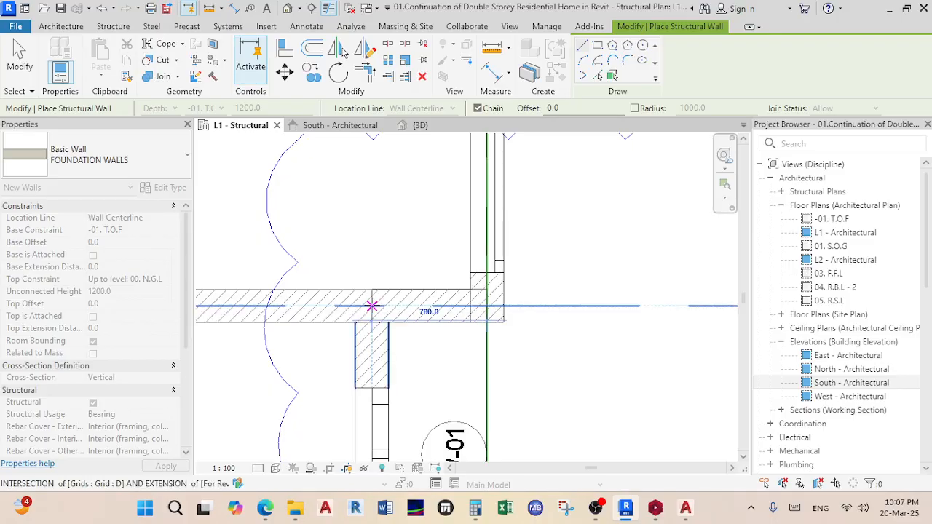
scroll(372, 305, "down", 4)
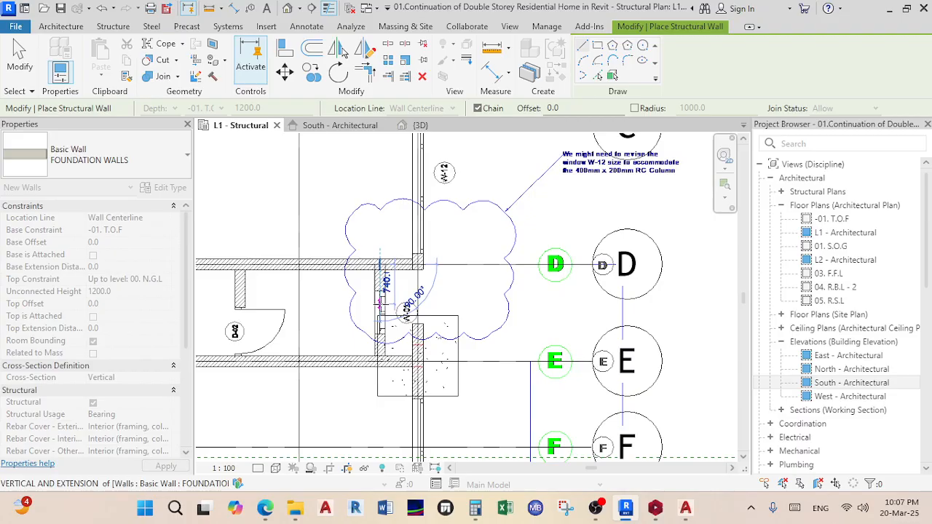
scroll(380, 304, "down", 3)
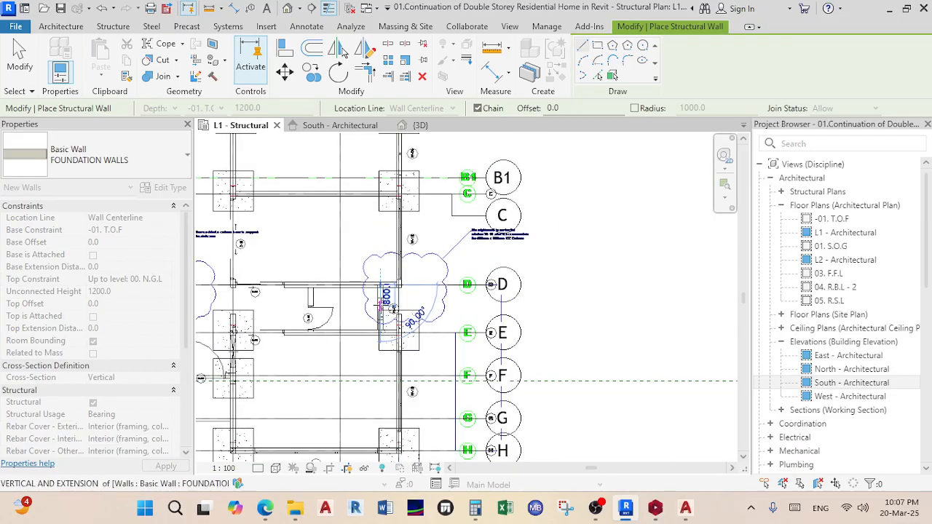
key("Escape")
key("Escape")
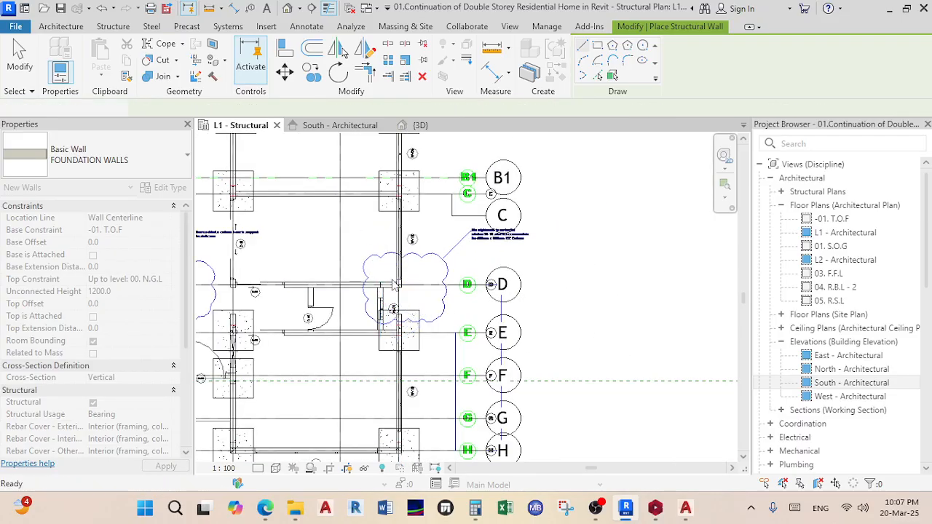
- Delete the short 700 mm foundation wall running along grid D to the W-01 wall
scroll(375, 299, "up", 4)
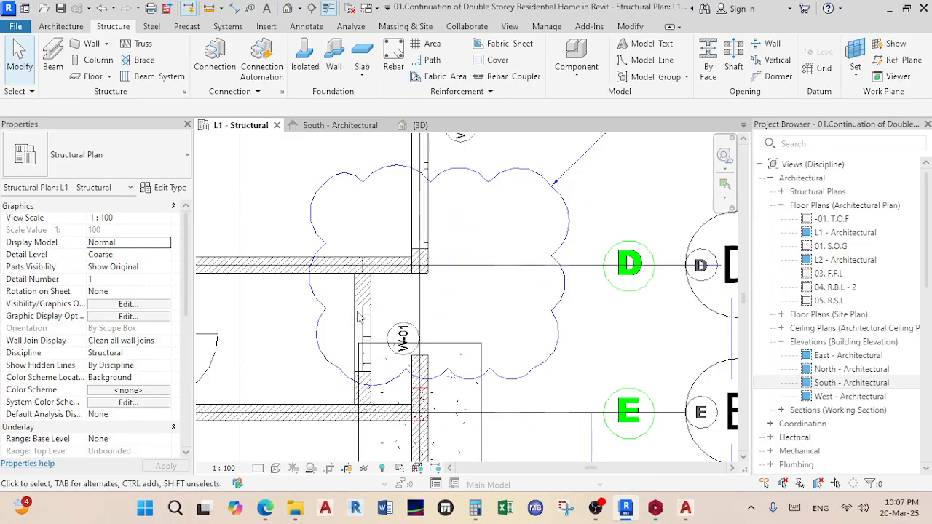
scroll(379, 312, "down", 2)
scroll(378, 311, "up", 2)
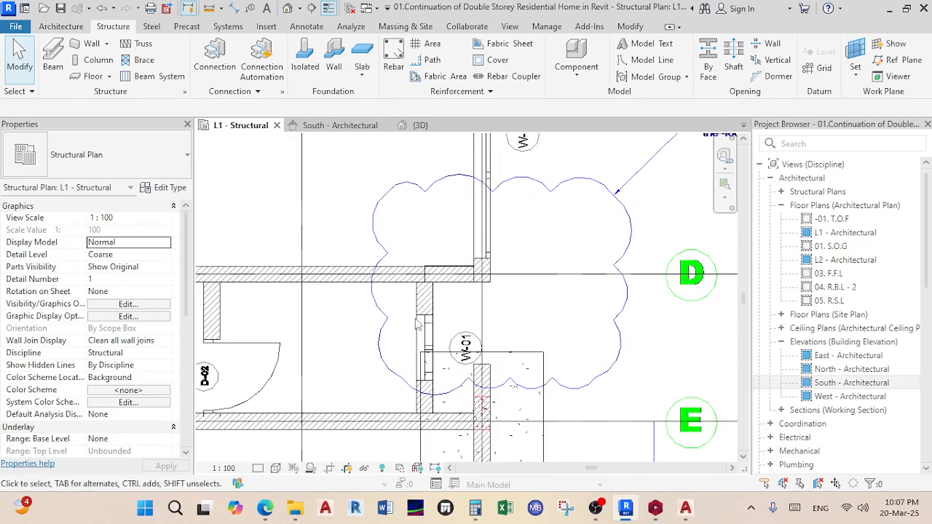
left_click(431, 279)
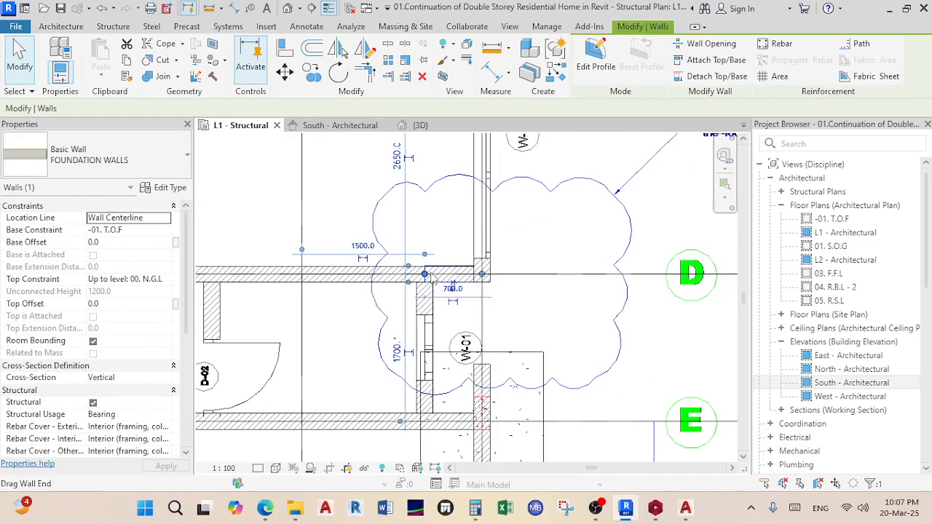
key("Escape")
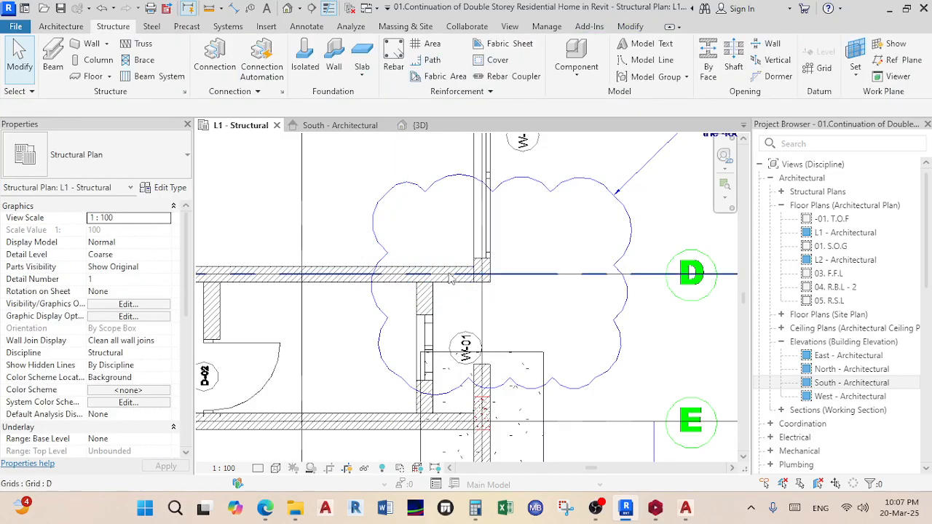
- Extend the foundation wall on the outer wall centreline from grid D to the near edge of the footing at grid E
left_click(480, 251)
left_click_drag(482, 273, 482, 355)
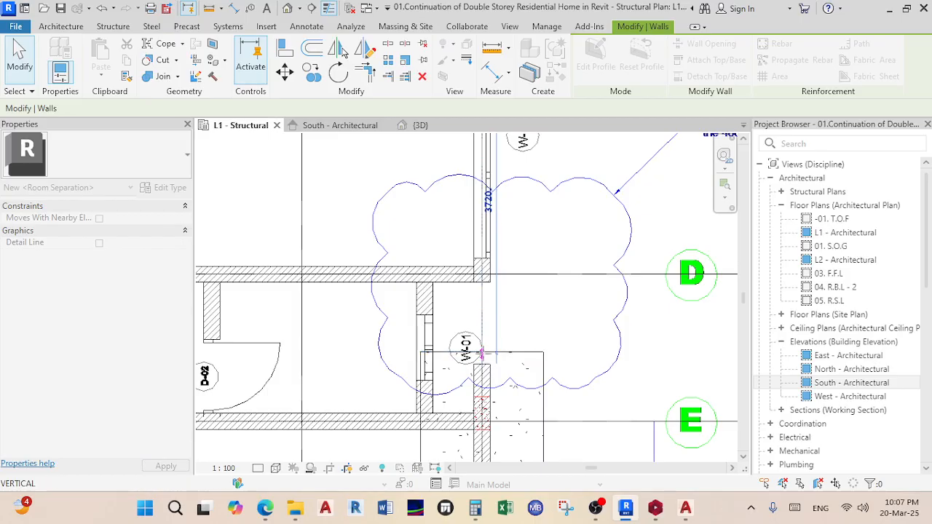
left_click_drag(481, 354, 482, 354)
scroll(496, 346, "up", 5)
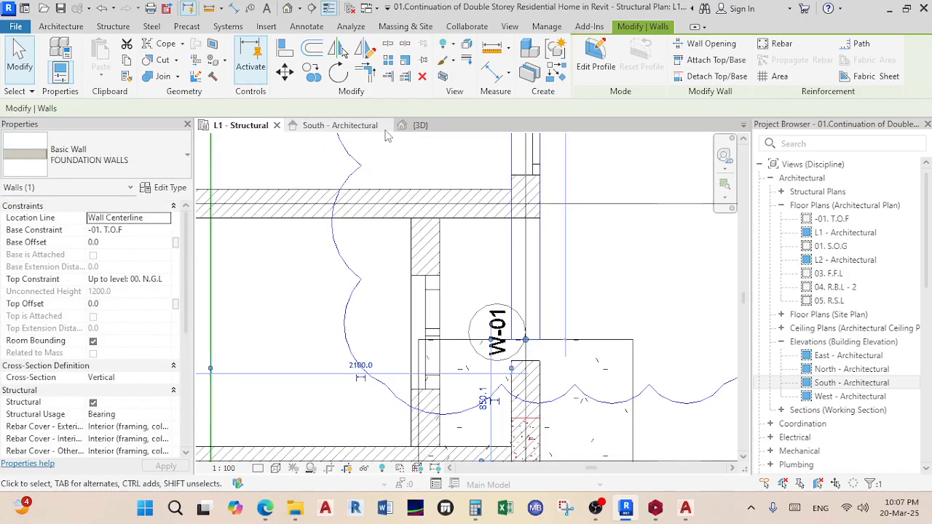
- Examine in the 3D view how the foundation walls along the outer side meet the footings and columns
key("ctrl+Tab")
scroll(495, 291, "up", 5)
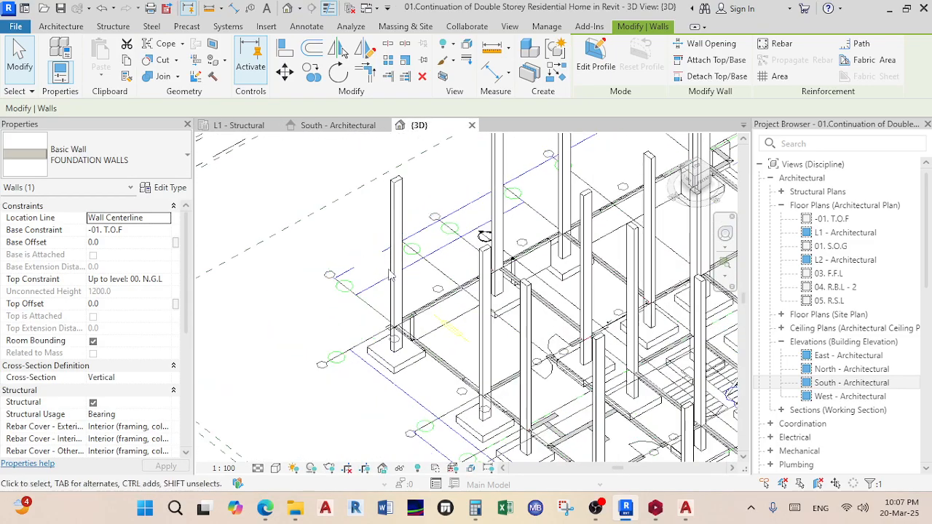
middle_click_drag(496, 291, 415, 295, "shift")
scroll(497, 302, "up", 10)
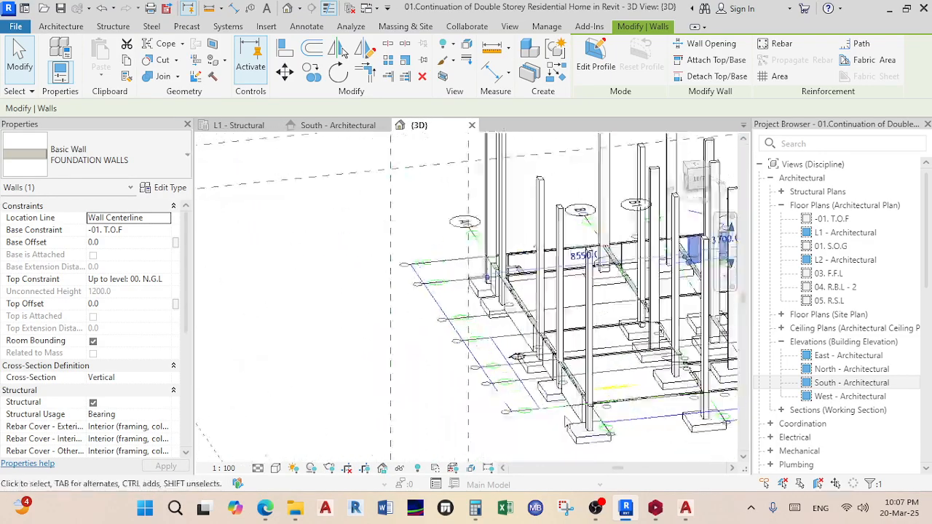
middle_click_drag(525, 321, 557, 291, "shift")
scroll(559, 289, "up", 4)
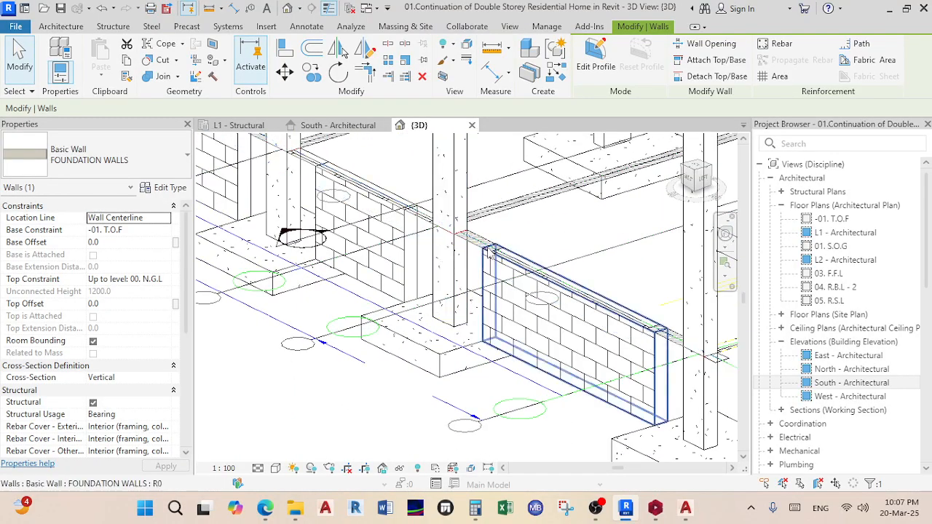
middle_click_drag(529, 337, 510, 289, "shift")
scroll(477, 335, "down", 3)
middle_click_drag(491, 330, 430, 291)
scroll(520, 279, "up", 2)
scroll(547, 286, "up", 1)
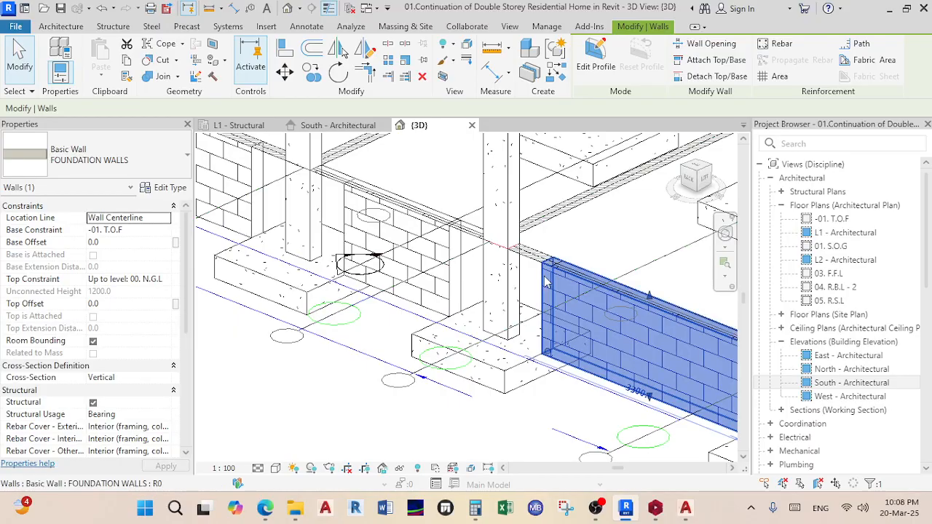
scroll(551, 314, "down", 3)
middle_click_drag(456, 301, 592, 330)
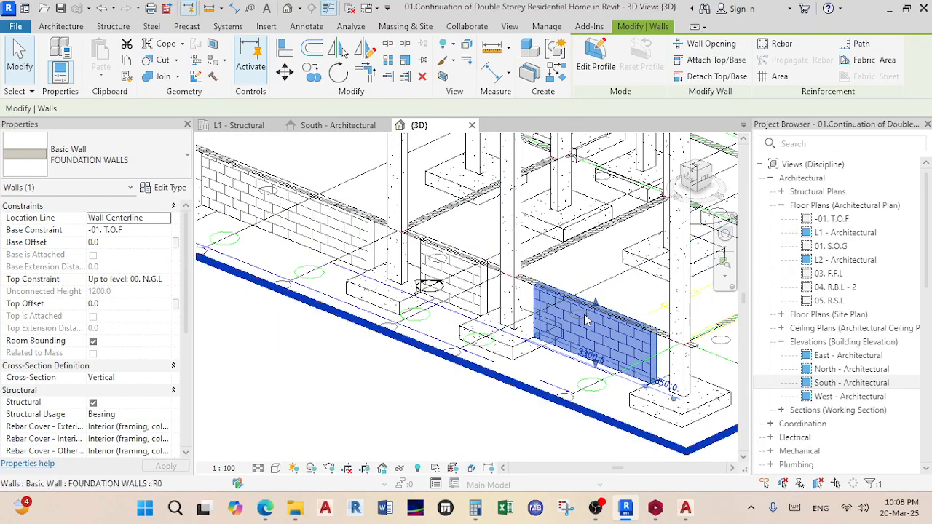
scroll(592, 330, "up", 3)
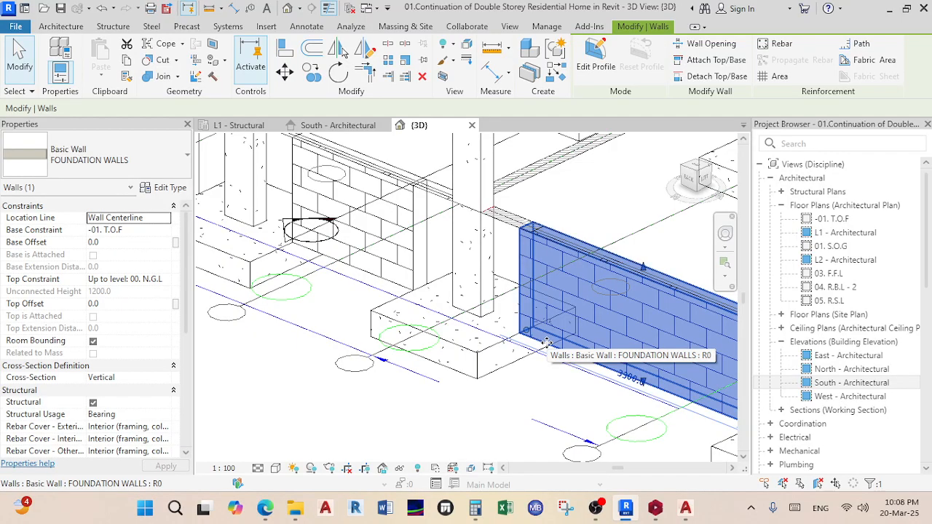
scroll(546, 342, "down", 4)
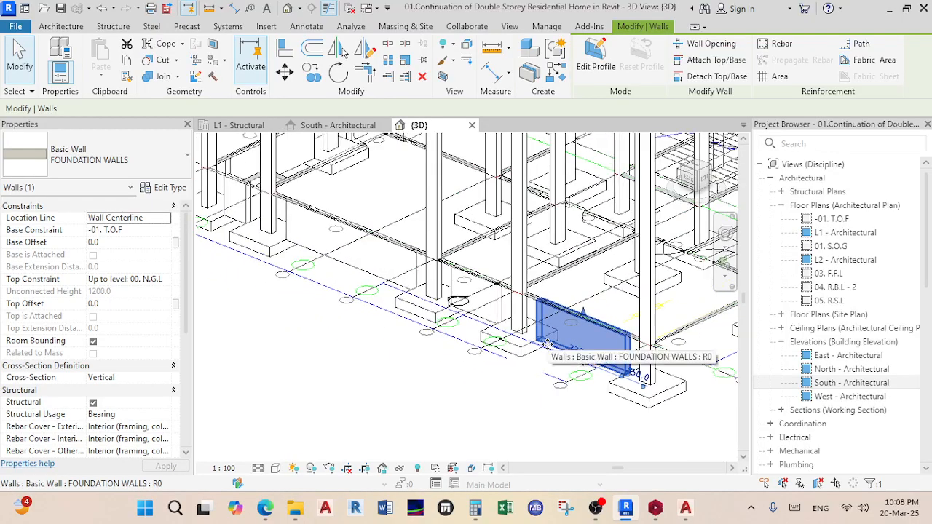
- In the L1 - Structural plan, extend both ends of the foundation wall past window W-09 on grid A to the column faces, 4400 mm long
left_click(240, 125)
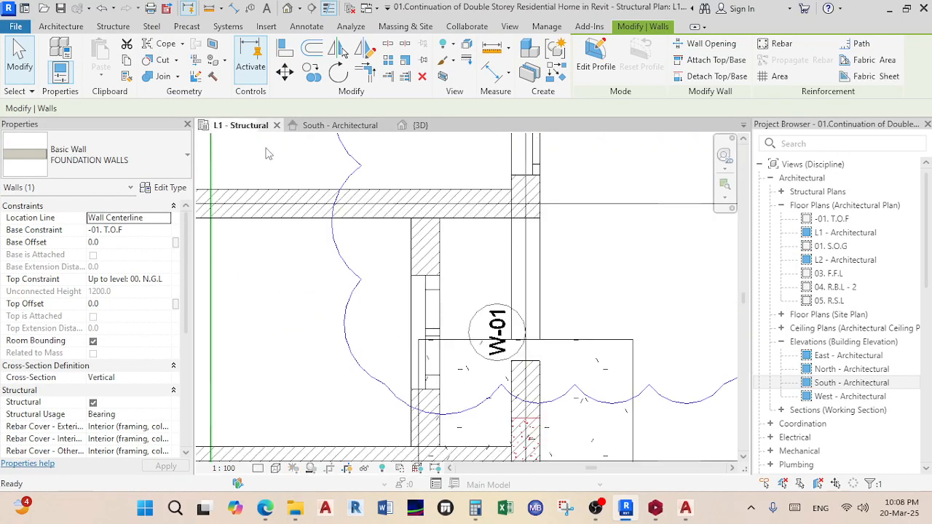
scroll(379, 304, "down", 5)
scroll(384, 254, "up", 5)
scroll(384, 255, "up", 5)
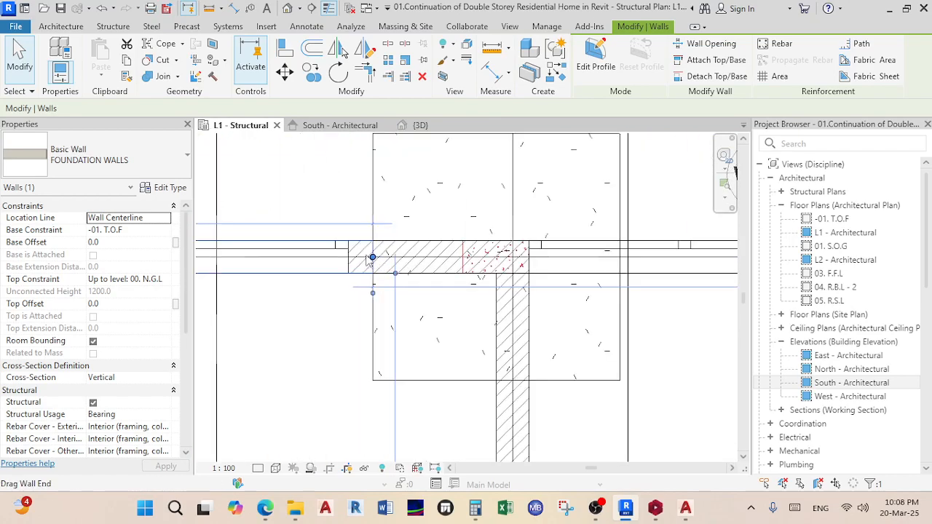
left_click(389, 252)
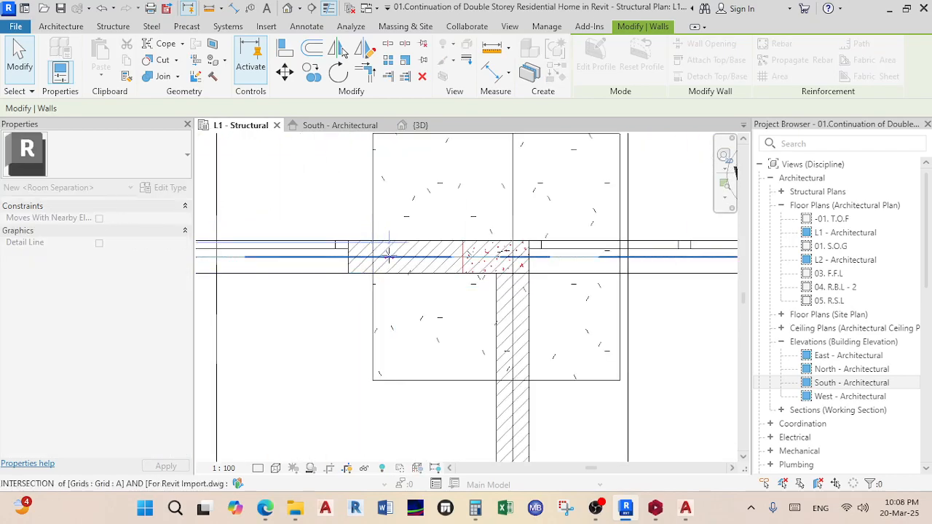
left_click(466, 262)
scroll(395, 290, "down", 2)
middle_click_drag(396, 290, 597, 285)
scroll(357, 263, "up", 3)
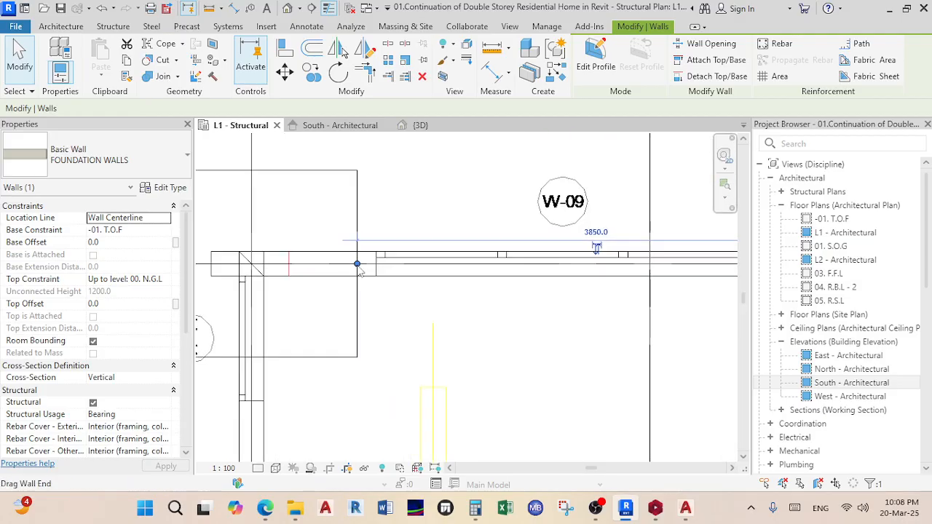
left_click(336, 263)
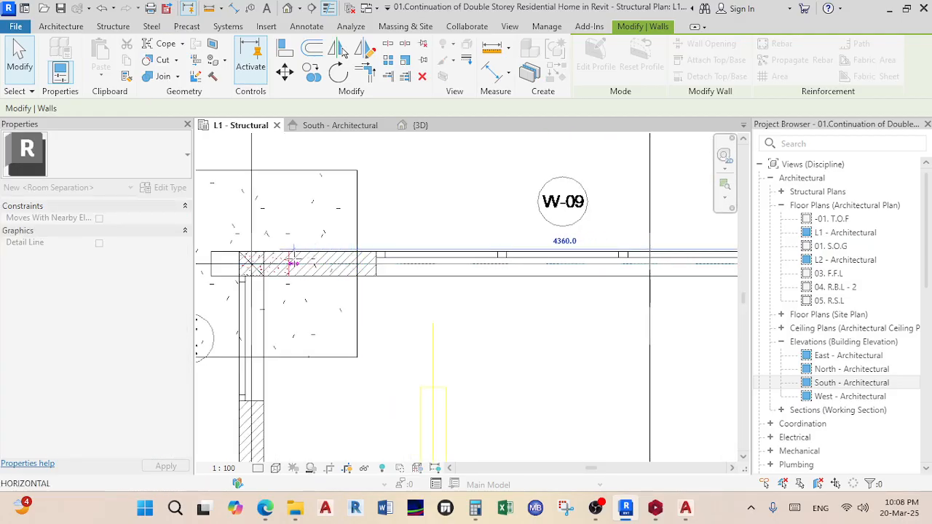
left_click(289, 264)
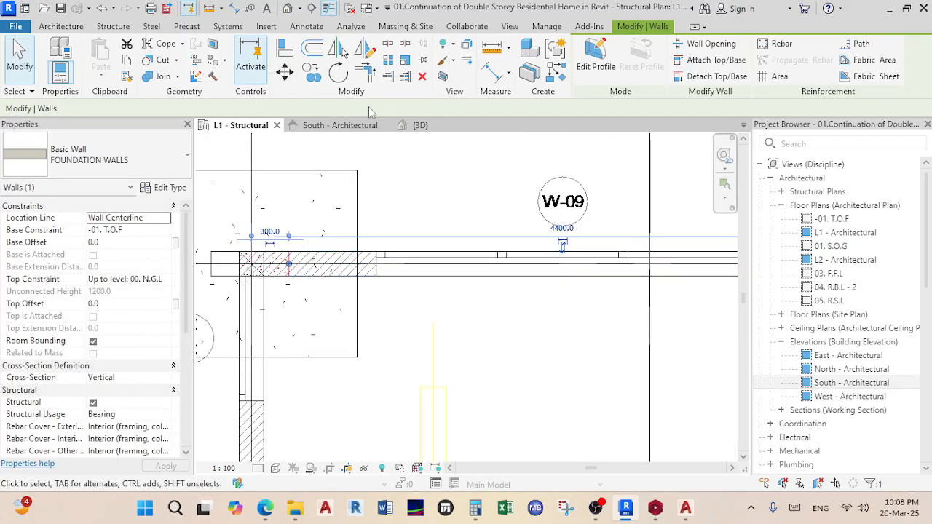
- Examine the extended foundation wall in the 3D view, checking both ends against the columns and the tops of the footings
left_click(414, 126)
scroll(531, 333, "up", 6)
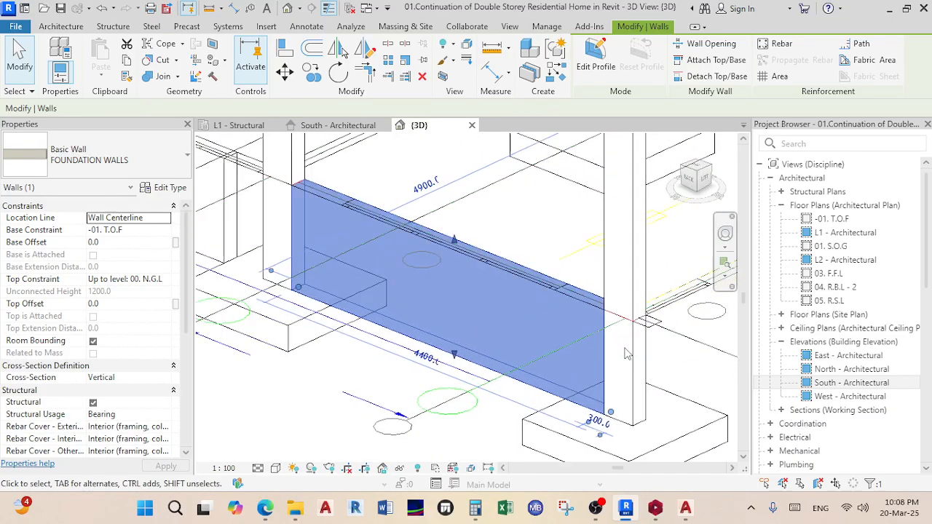
scroll(532, 334, "down", 5)
middle_click_drag(531, 334, 535, 332, "shift")
scroll(535, 332, "up", 5)
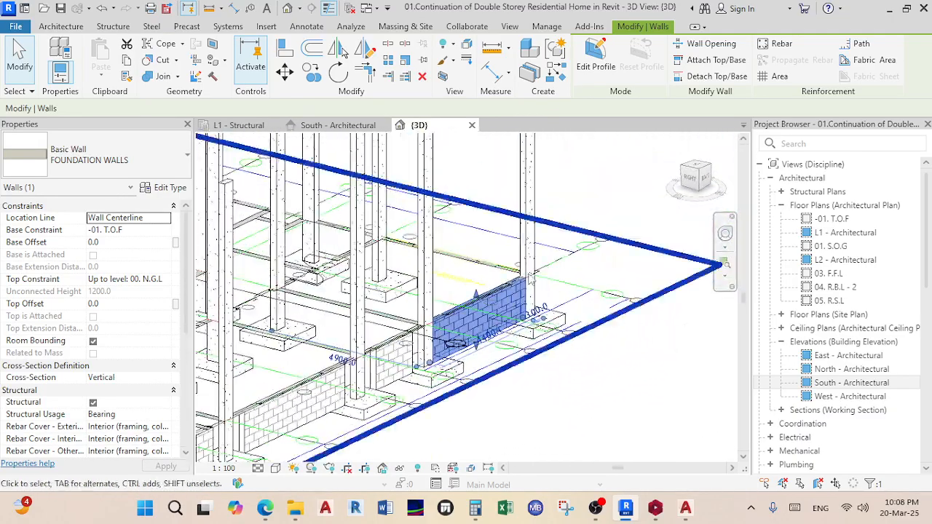
scroll(529, 291, "up", 4)
scroll(529, 268, "down", 6)
middle_click_drag(501, 280, 527, 264, "shift")
scroll(527, 263, "up", 6)
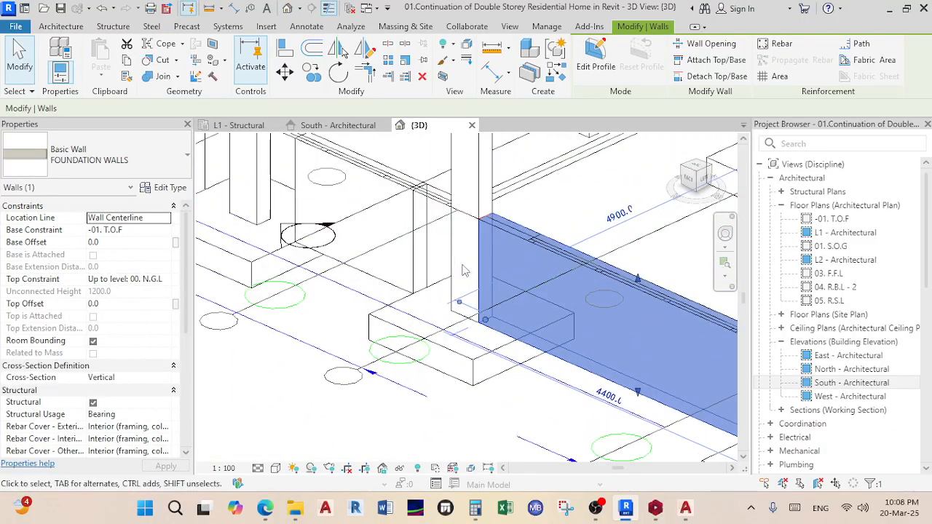
scroll(527, 263, "down", 6)
scroll(509, 277, "up", 3)
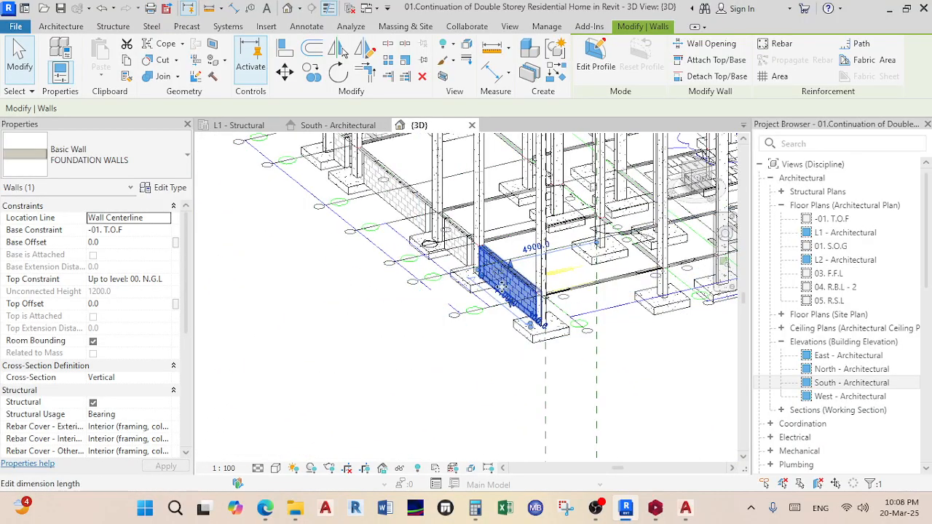
key("Escape")
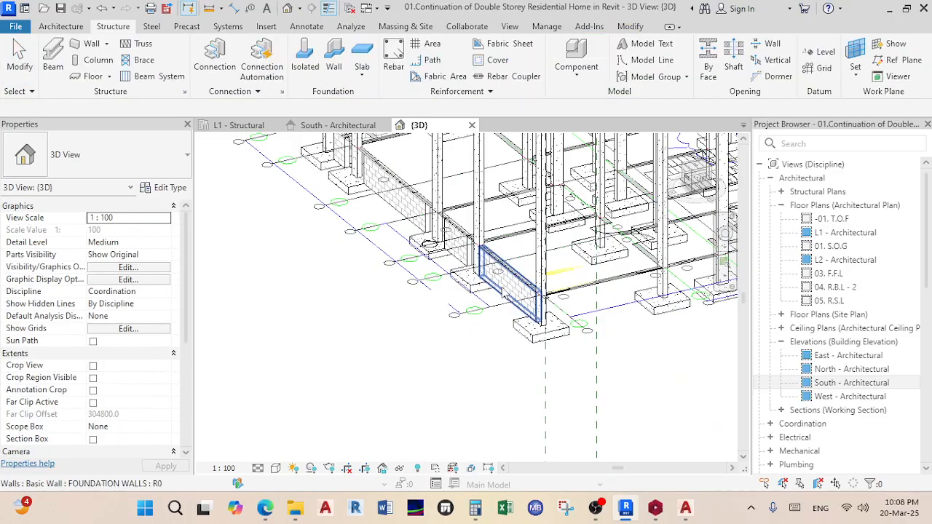
scroll(531, 292, "up", 5)
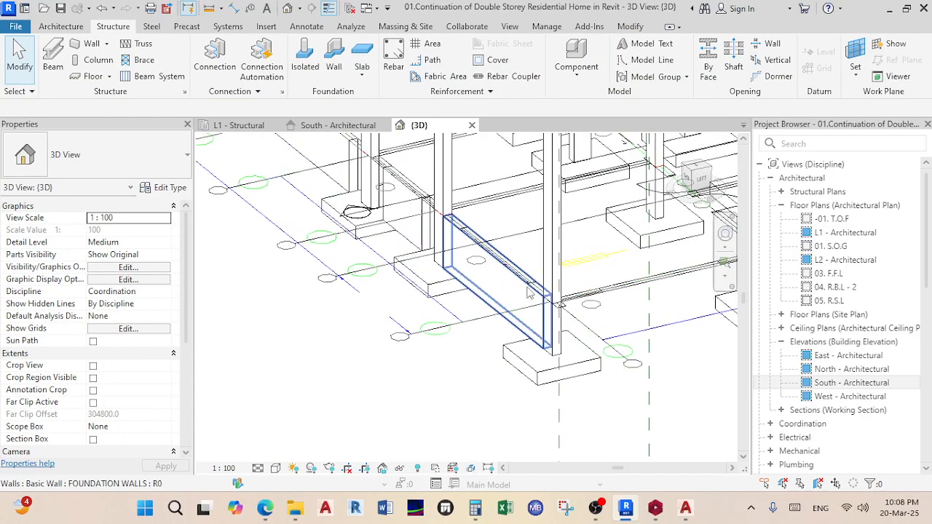
scroll(440, 240, "down", 2)
scroll(517, 303, "up", 2)
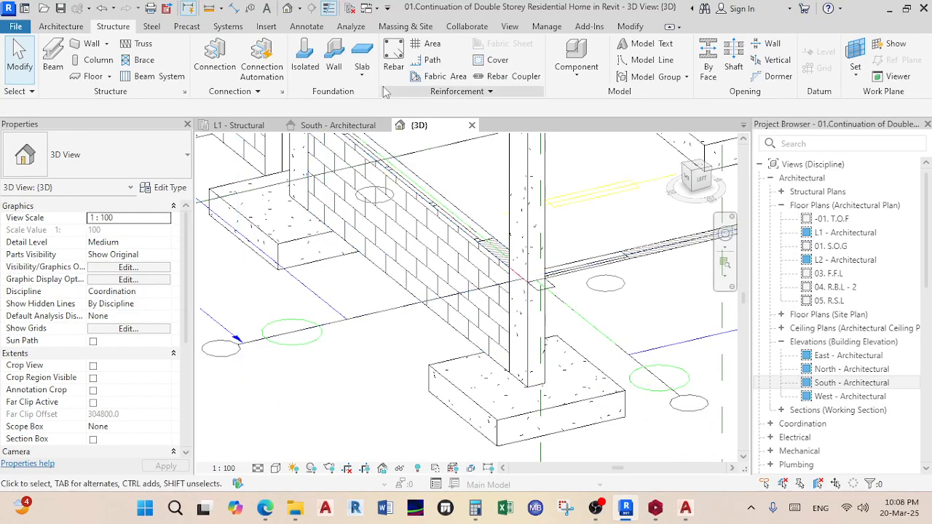
- Create the wall foundation type 600 x 200mm STRIP FOUNDATION, 600 mm wide and 200 mm thick, and place it under the foundation wall on grid A
left_click(334, 60)
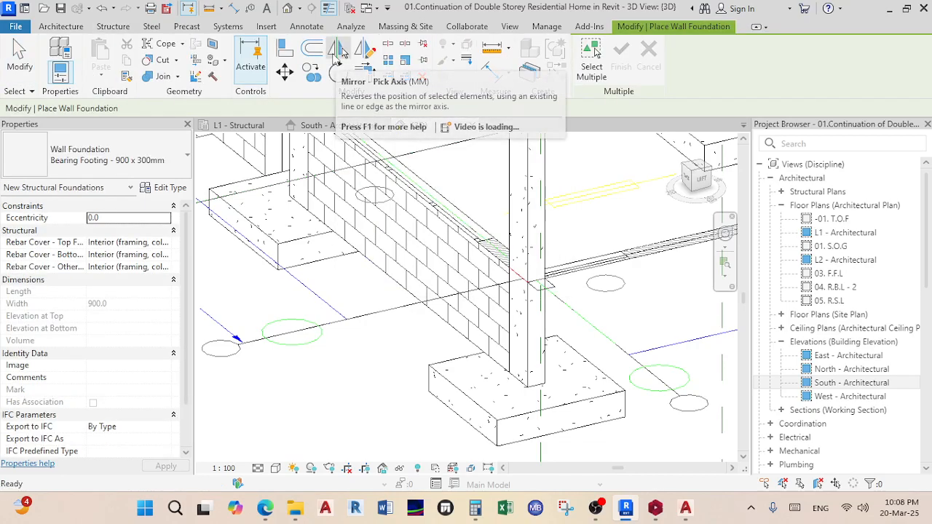
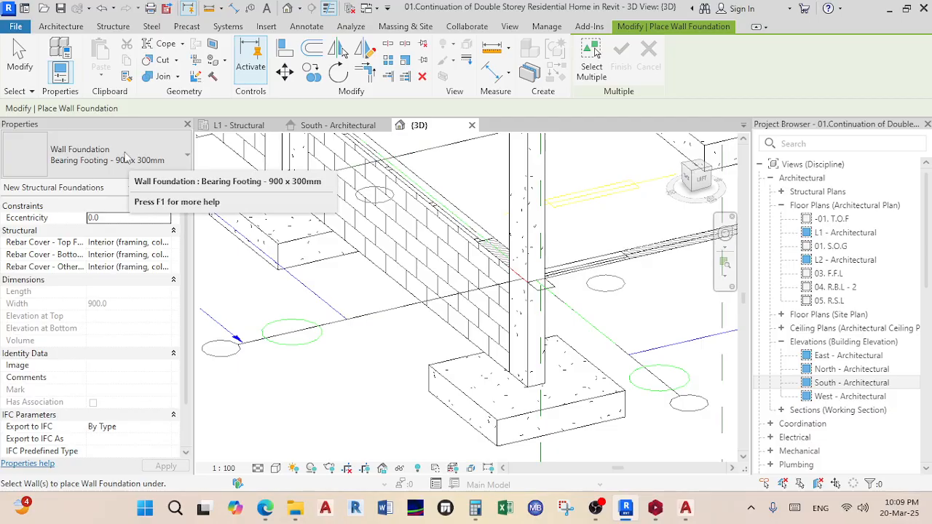
left_click(158, 187)
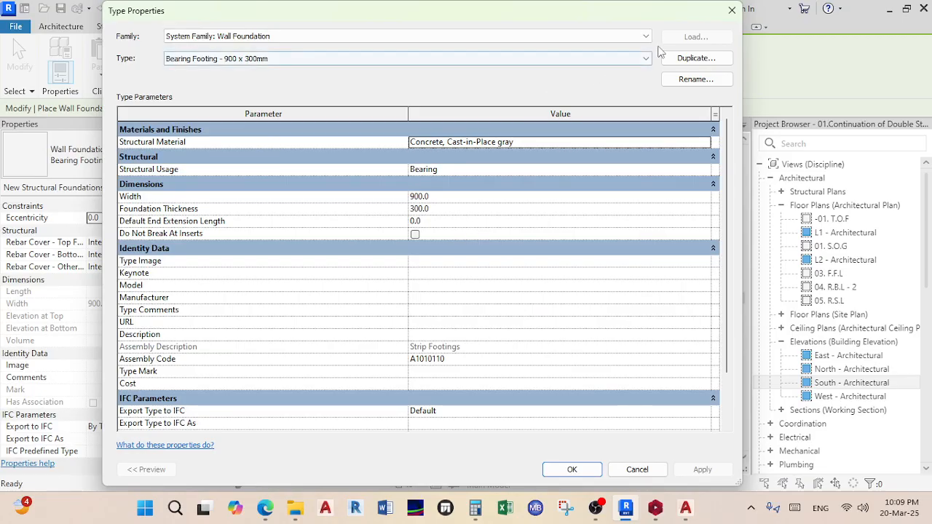
left_click(692, 58)
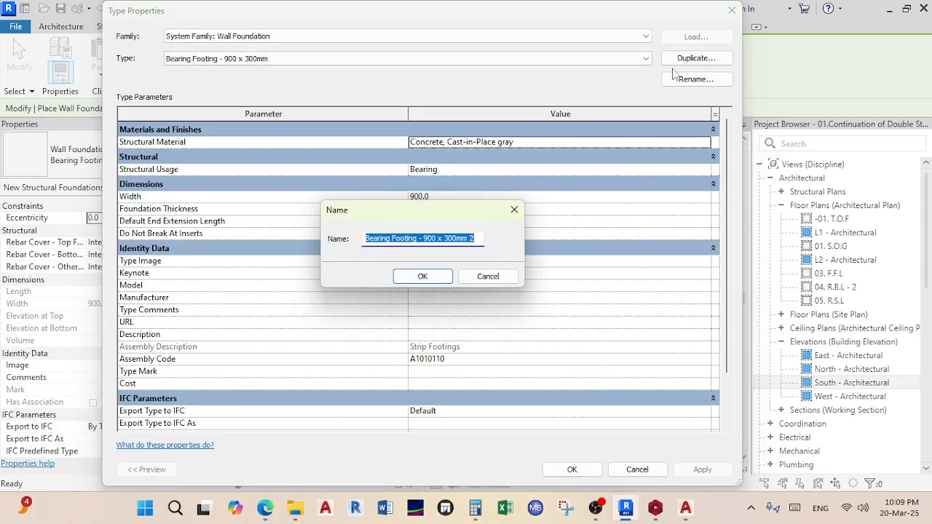
type("600 x 200mm STRIP FOUNDATION")
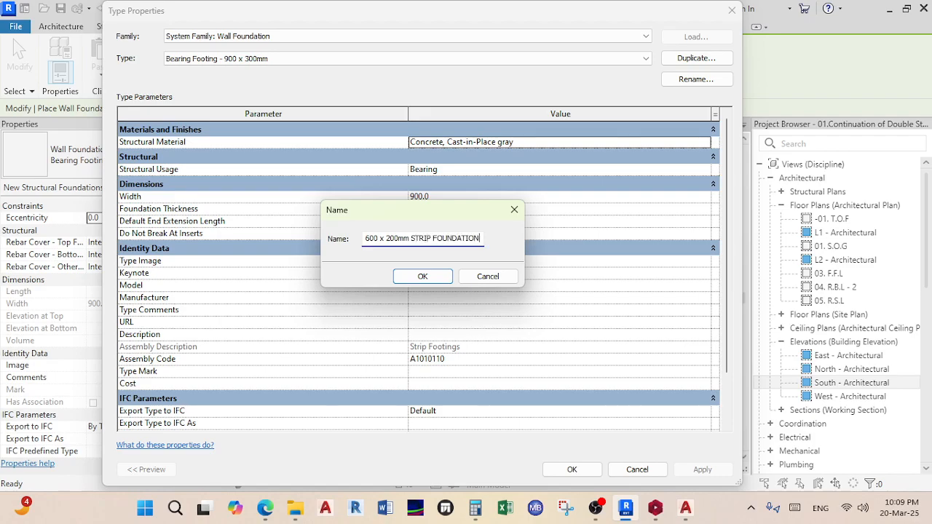
key("Return")
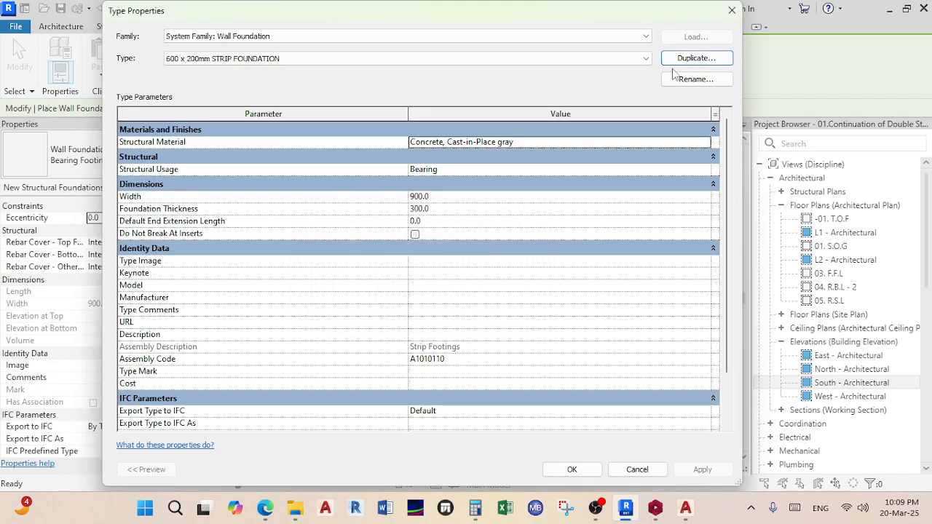
left_click(452, 197)
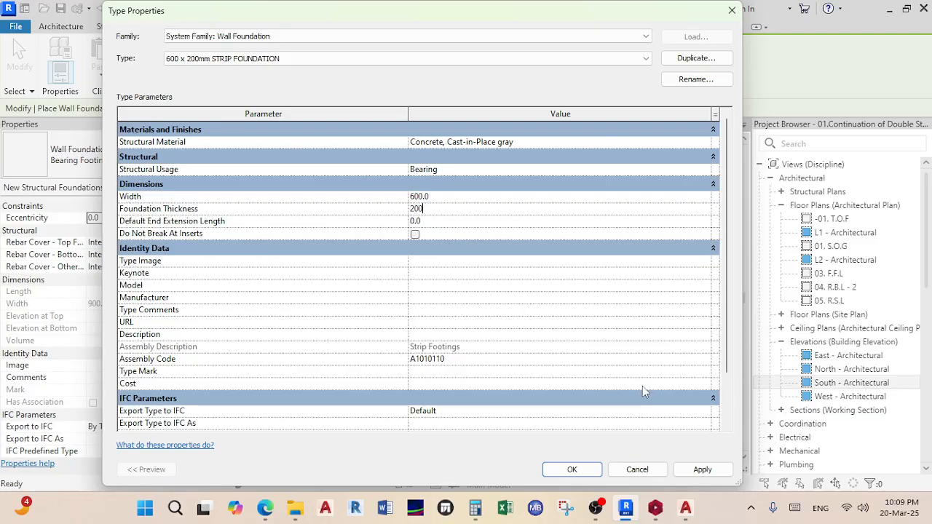
left_click(573, 469)
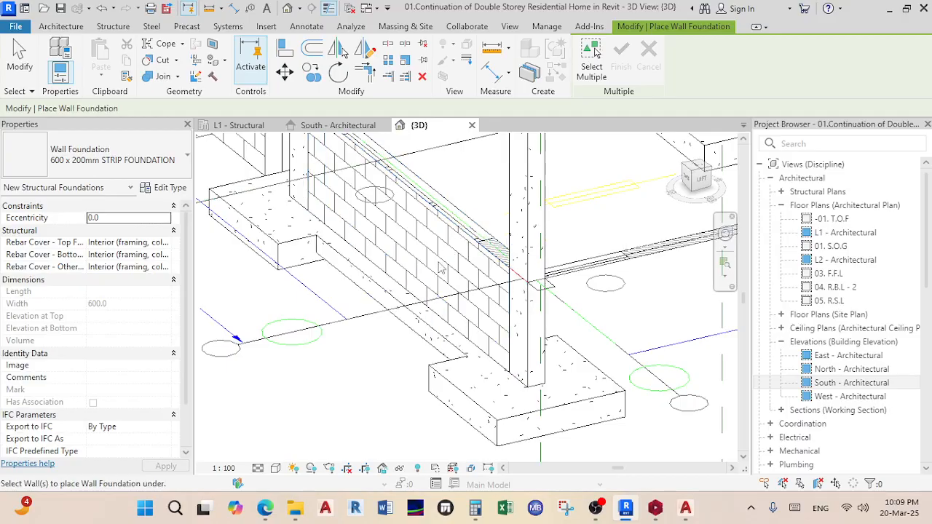
- Examine from several sides how the strip foundation sits beneath the foundation wall and joins the isolated footings
scroll(385, 346, "down", 2)
middle_click_drag(386, 346, 442, 295, "shift")
scroll(324, 331, "up", 2)
scroll(329, 301, "up", 2)
scroll(341, 308, "down", 3)
middle_click_drag(342, 308, 337, 351, "shift")
scroll(311, 324, "up", 2)
scroll(329, 252, "up", 1)
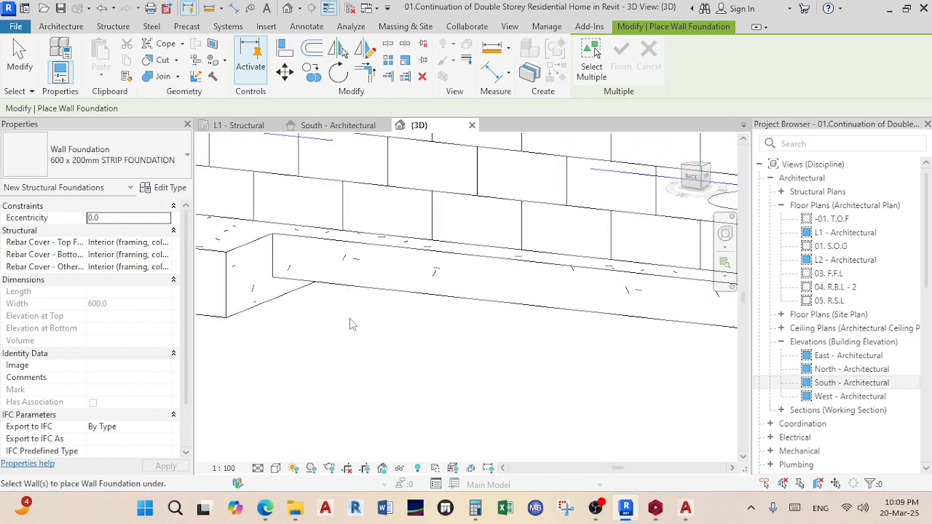
- Set the Base Offset of the foundation wall above the strip foundation on grid A to -100
scroll(348, 324, "down", 2)
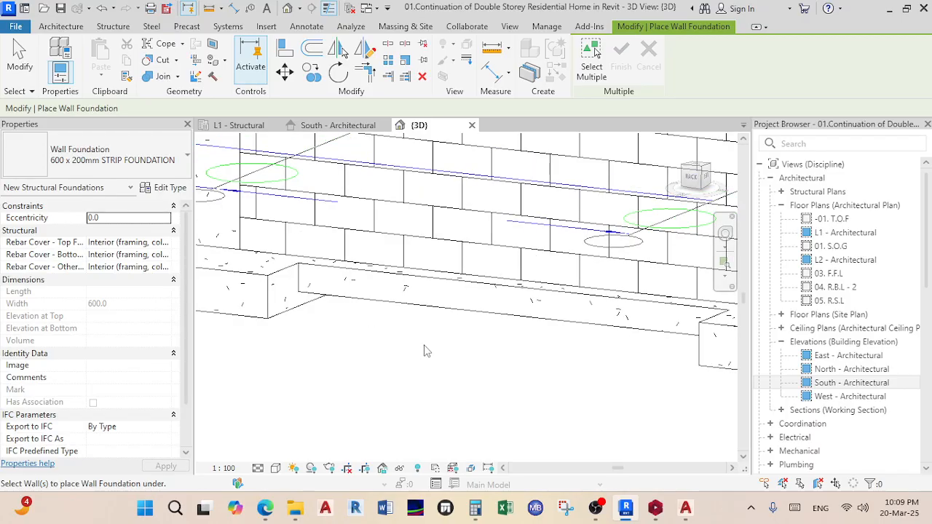
scroll(304, 323, "up", 2)
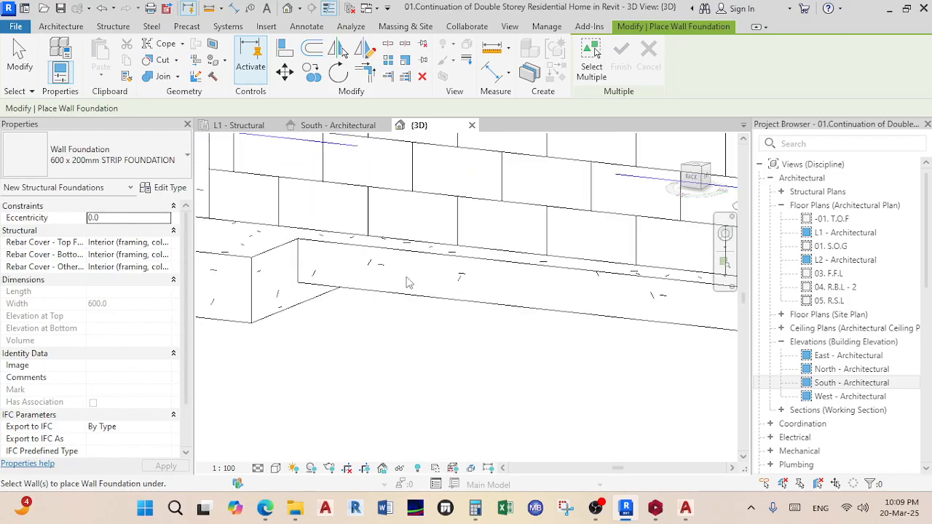
key("Escape")
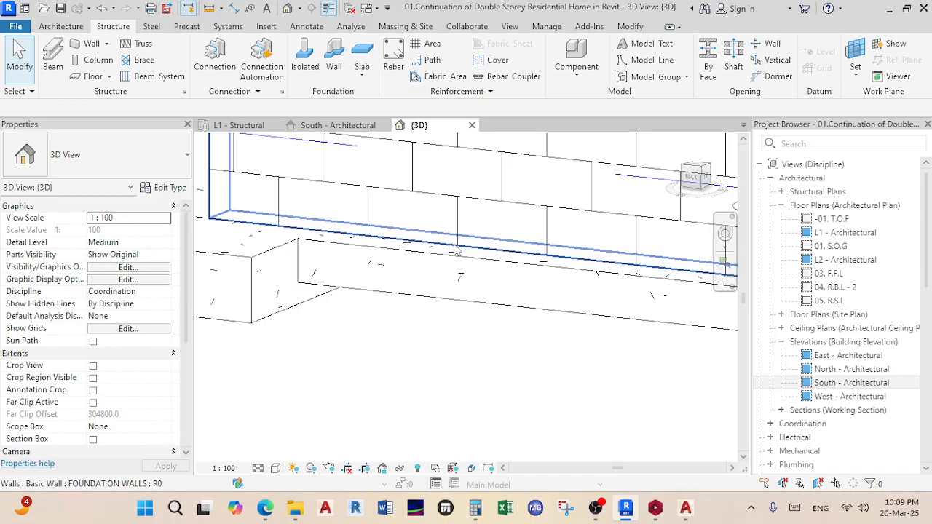
middle_click_drag(397, 280, 391, 322)
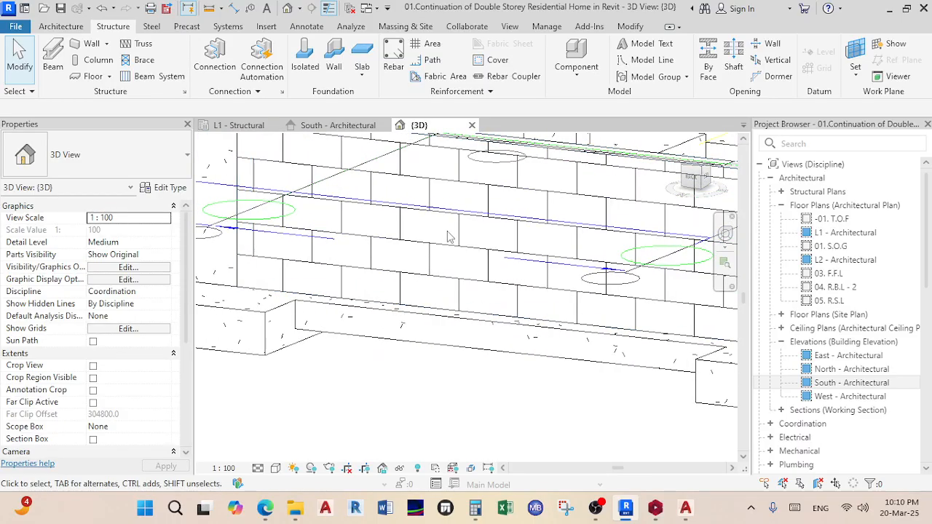
middle_click_drag(487, 168, 477, 230)
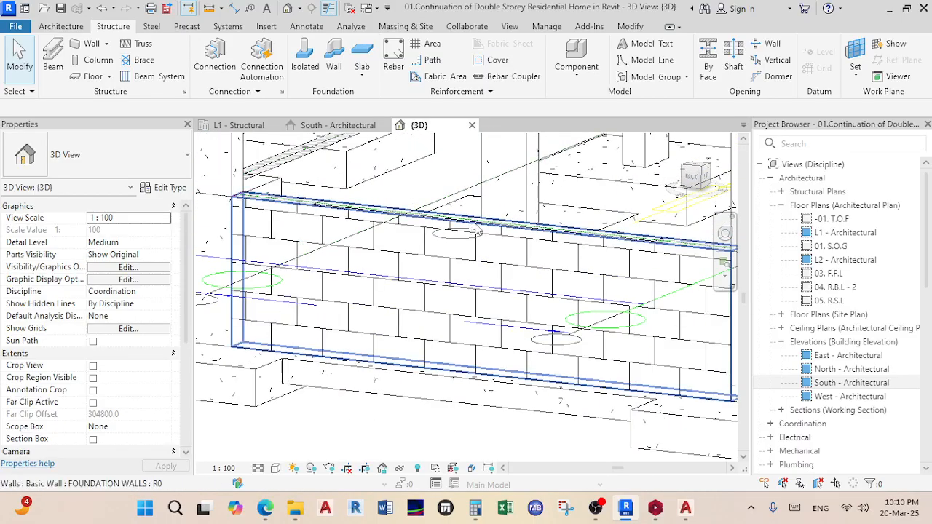
left_click(477, 230)
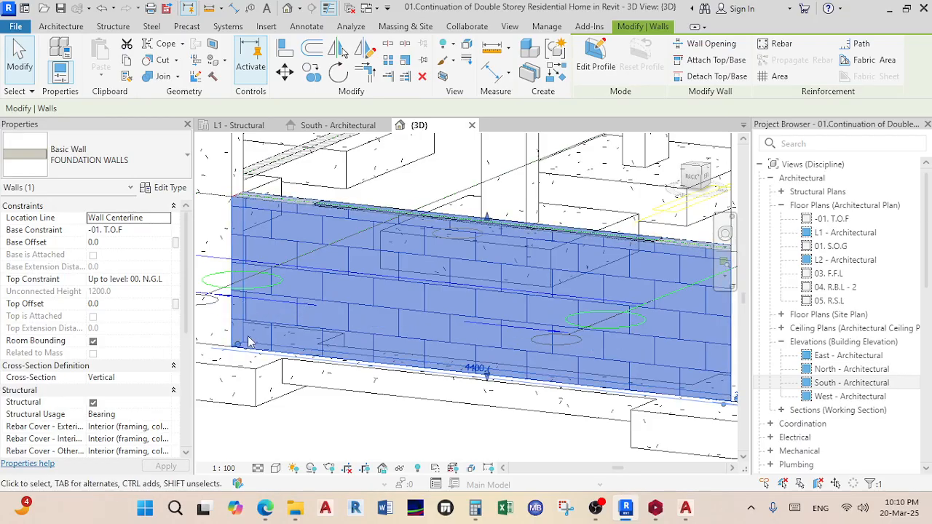
left_click(125, 242)
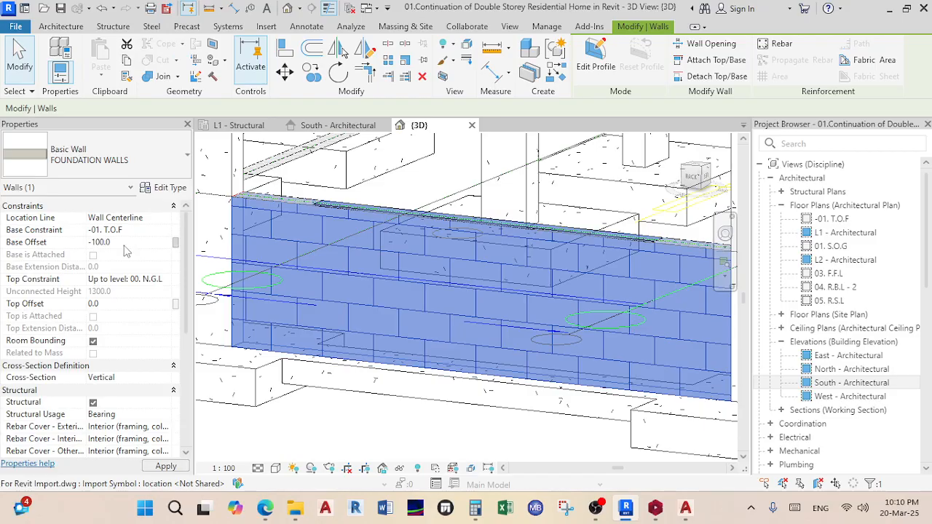
- Examine how the lowered base of the foundation wall on grid A meets the strip foundation and the isolated footings
scroll(325, 437, "up", 3)
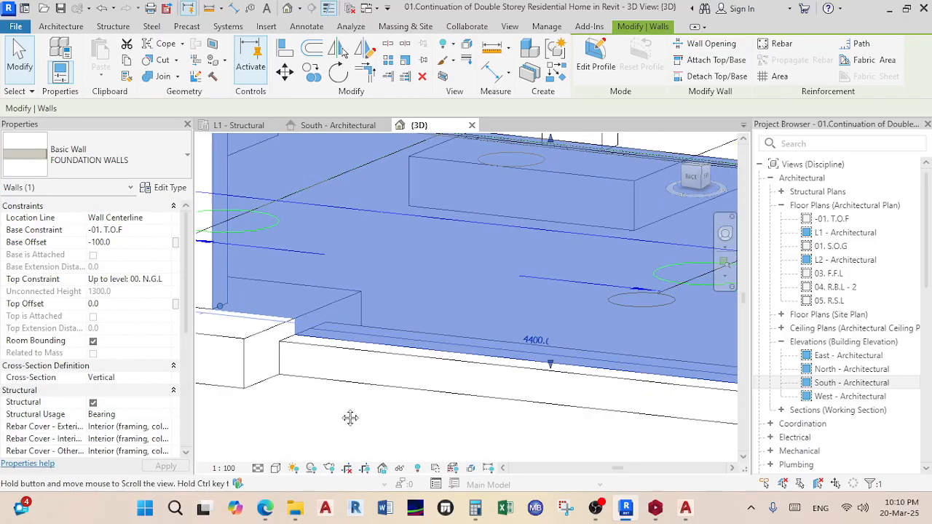
scroll(327, 374, "down", 1)
middle_click_drag(326, 374, 331, 365, "shift")
key("Escape")
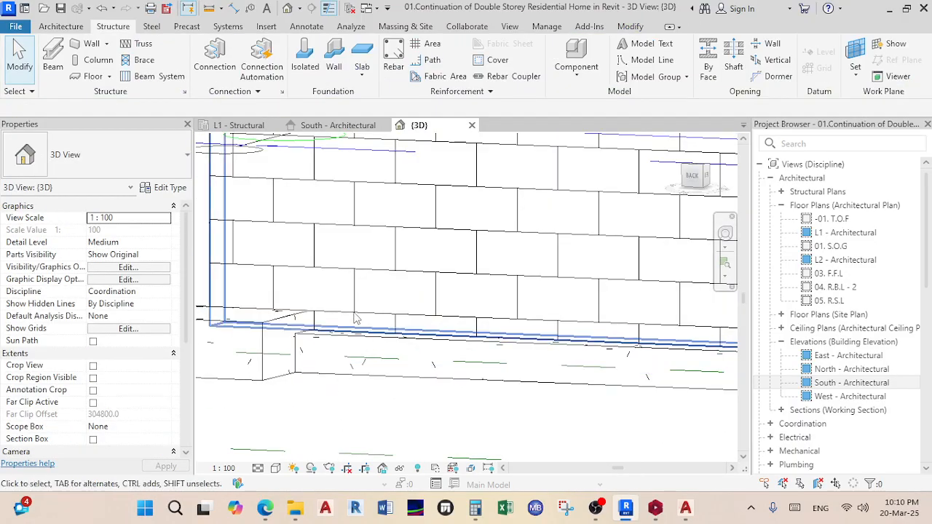
middle_click_drag(355, 325, 363, 380, "shift")
scroll(342, 334, "up", 2)
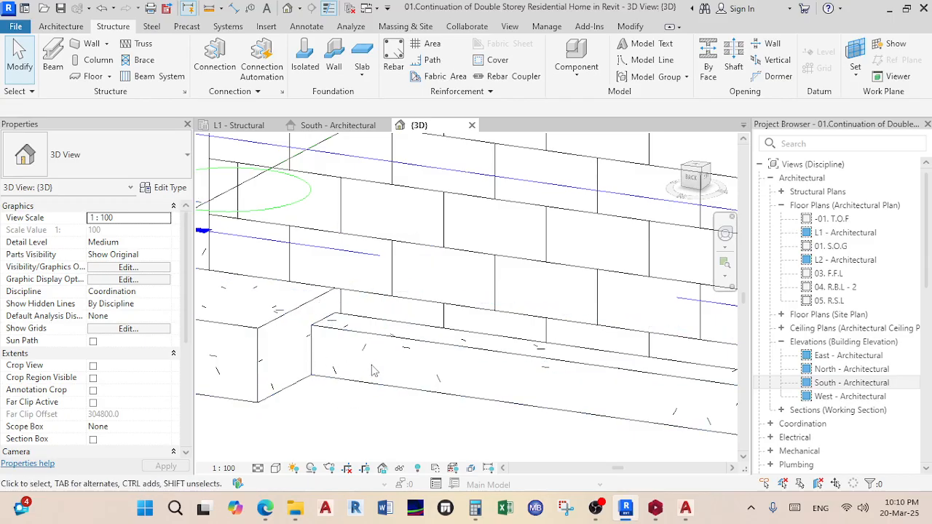
scroll(371, 370, "down", 2)
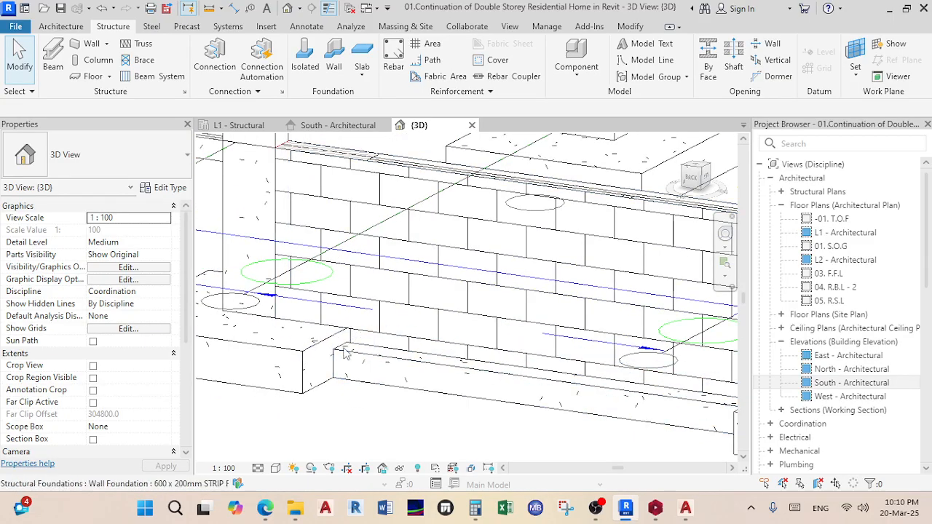
scroll(346, 353, "down", 3)
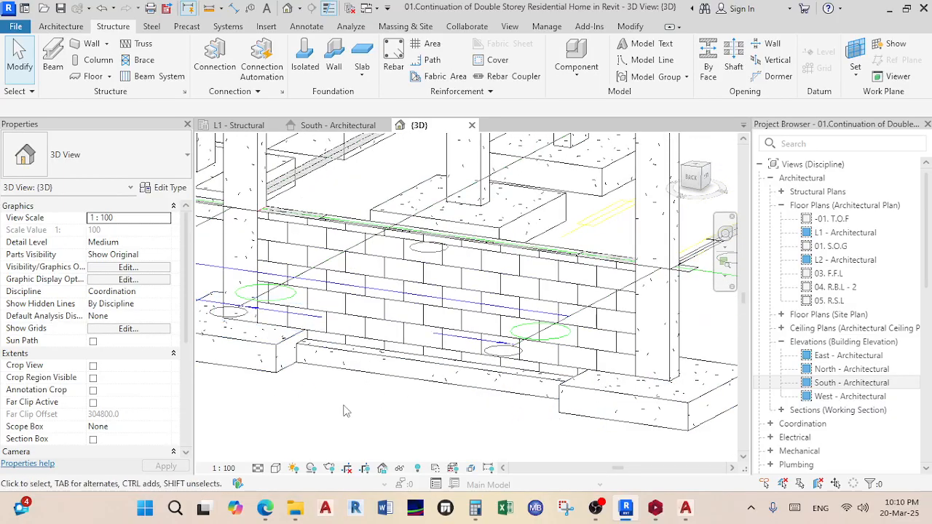
- Align the near end of the next short foundation wall on grid A to the face of the adjacent column
scroll(523, 389, "down", 2)
middle_click_drag(532, 405, 531, 331, "shift")
left_click(544, 320)
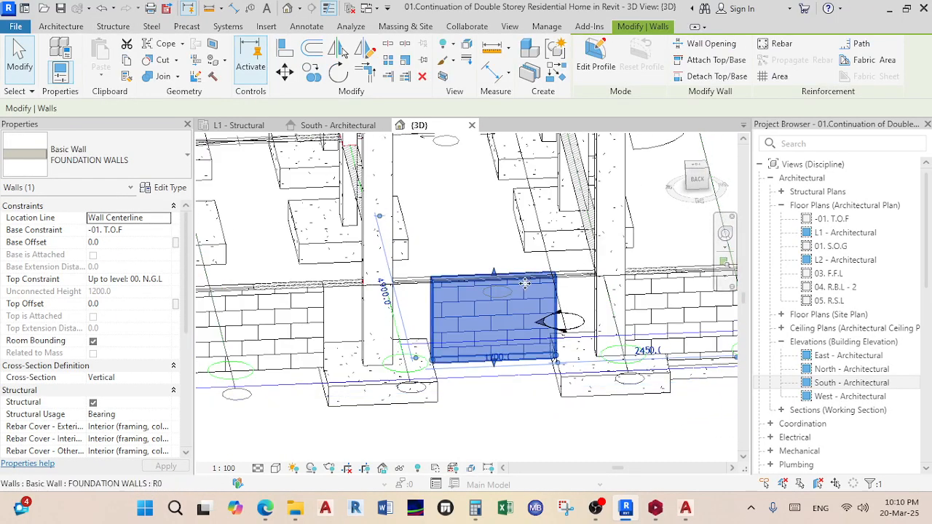
left_click(286, 57)
middle_click_drag(551, 291, 592, 306, "shift")
scroll(592, 306, "up", 3)
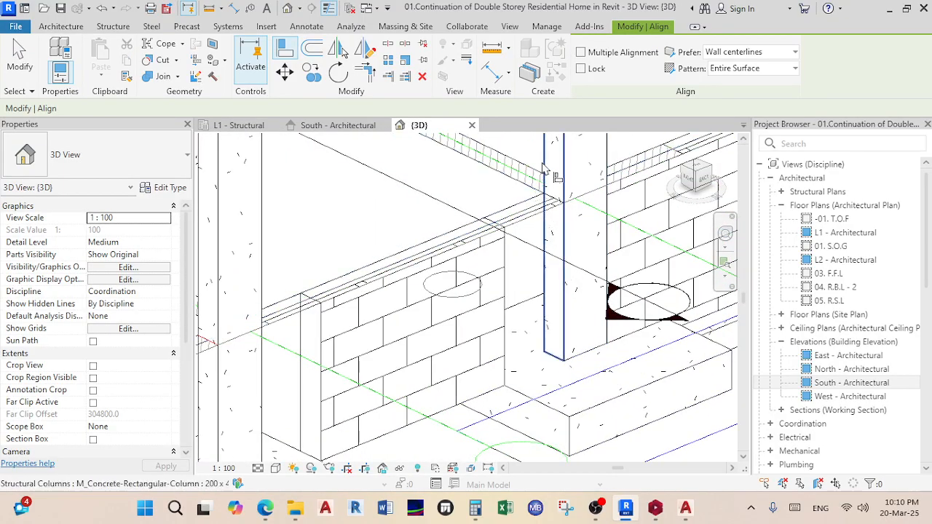
left_click(554, 264)
scroll(559, 281, "down", 2)
scroll(560, 280, "up", 4)
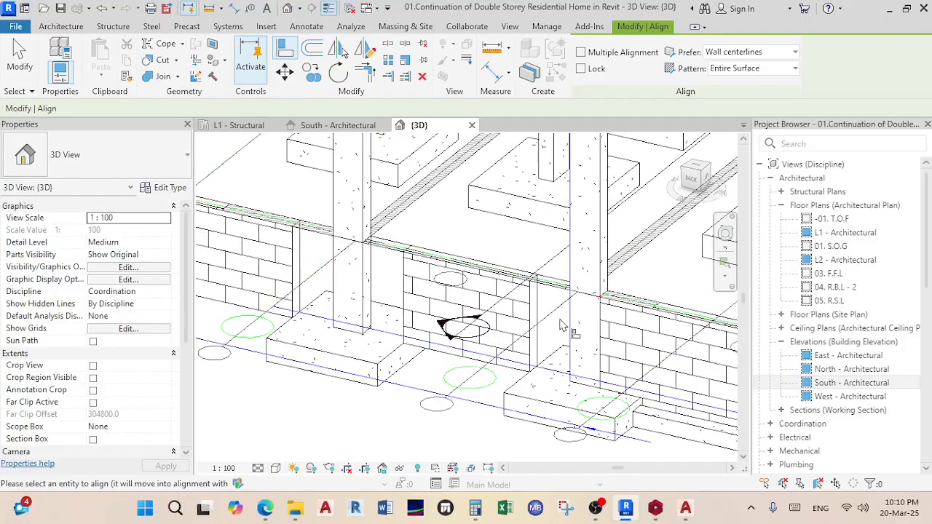
left_click(526, 303)
scroll(502, 328, "down", 2)
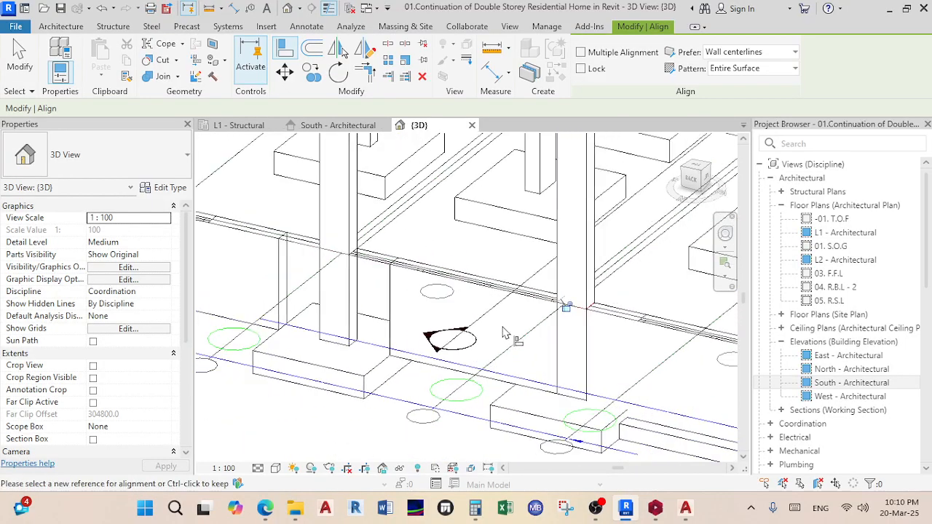
- Align the opposite end of the same short foundation wall on grid A to the face of its other column
scroll(353, 292, "up", 2)
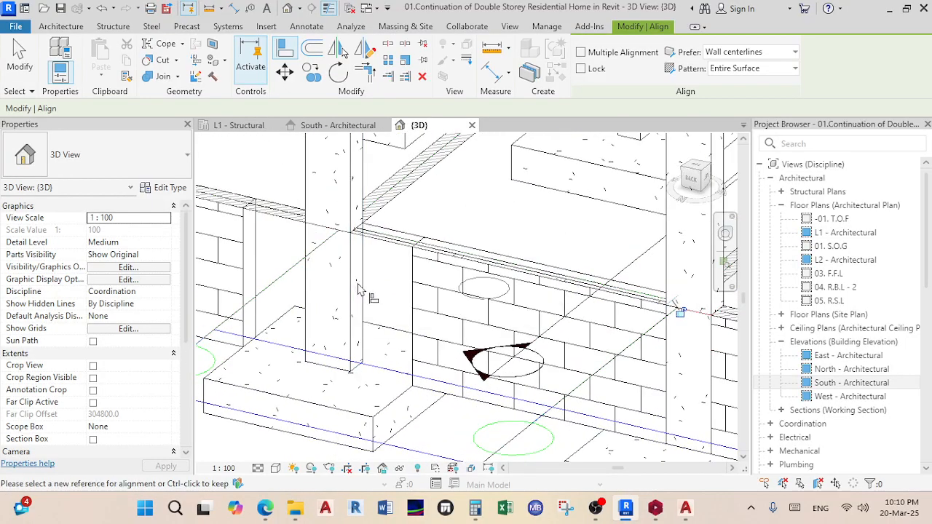
left_click(356, 273)
middle_click_drag(356, 273, 376, 364, "shift")
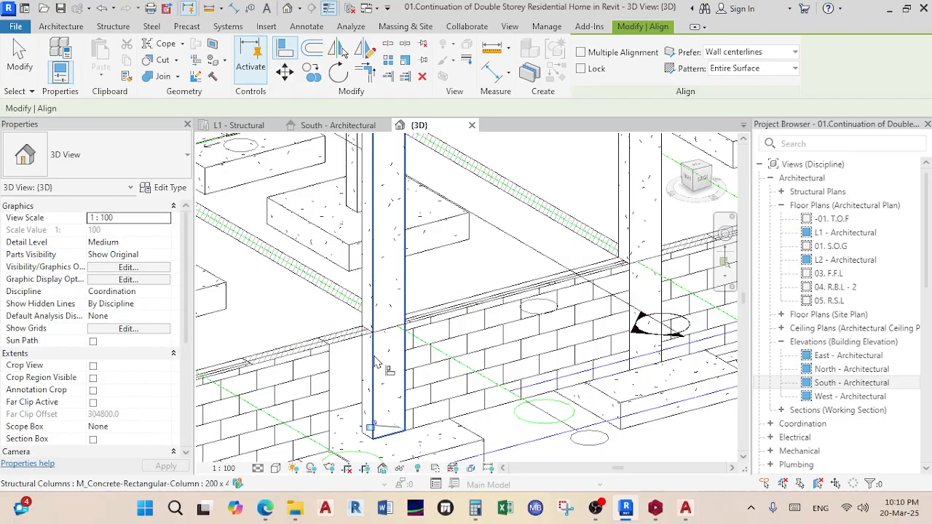
- Align both ends of the following long foundation wall on grid A to the faces of its two columns
middle_click_drag(384, 364, 355, 342, "shift")
scroll(355, 333, "up", 4)
scroll(342, 324, "down", 3)
scroll(393, 335, "up", 5)
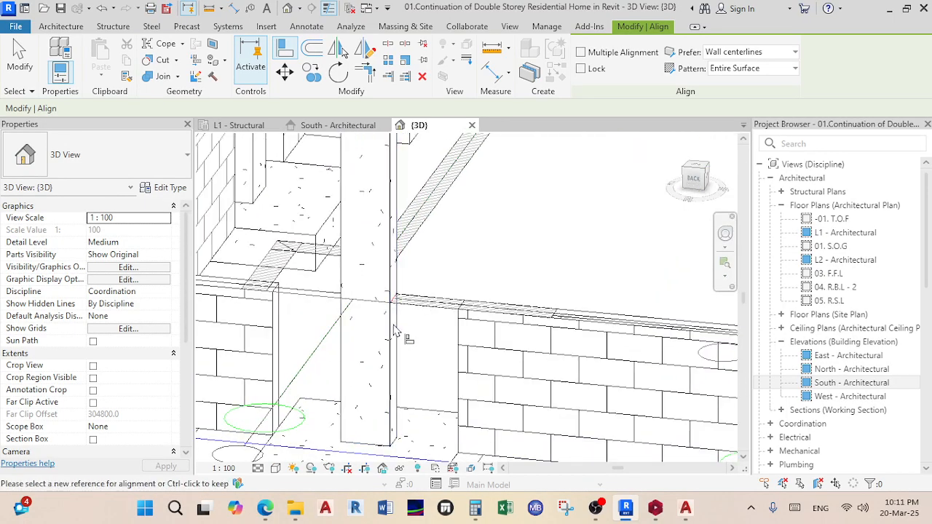
left_click(391, 281)
scroll(406, 353, "down", 2)
middle_click_drag(406, 353, 437, 266, "shift")
scroll(411, 256, "up", 2)
scroll(400, 282, "up", 1)
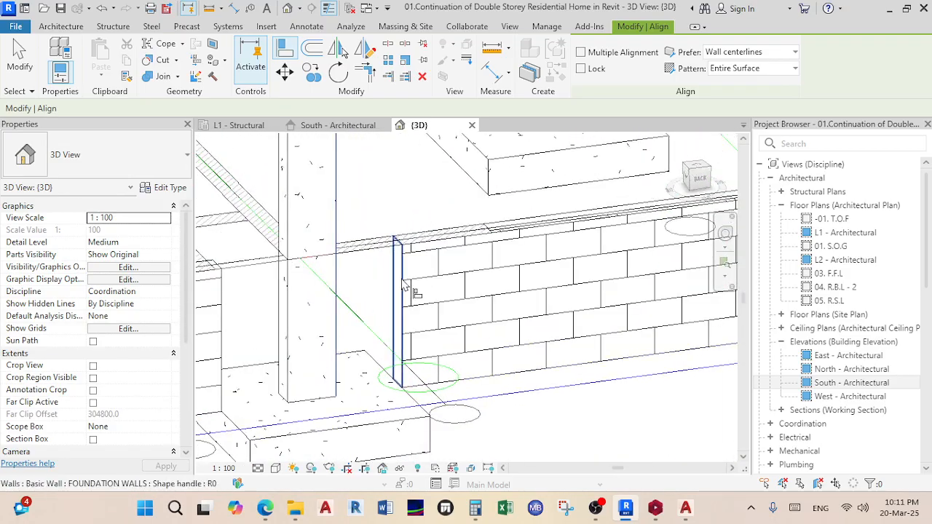
- Align the inner end of the short foundation wall next to the grid A corner to the adjacent column face
scroll(378, 304, "down", 2)
middle_click_drag(359, 323, 391, 332, "shift")
scroll(339, 324, "up", 2)
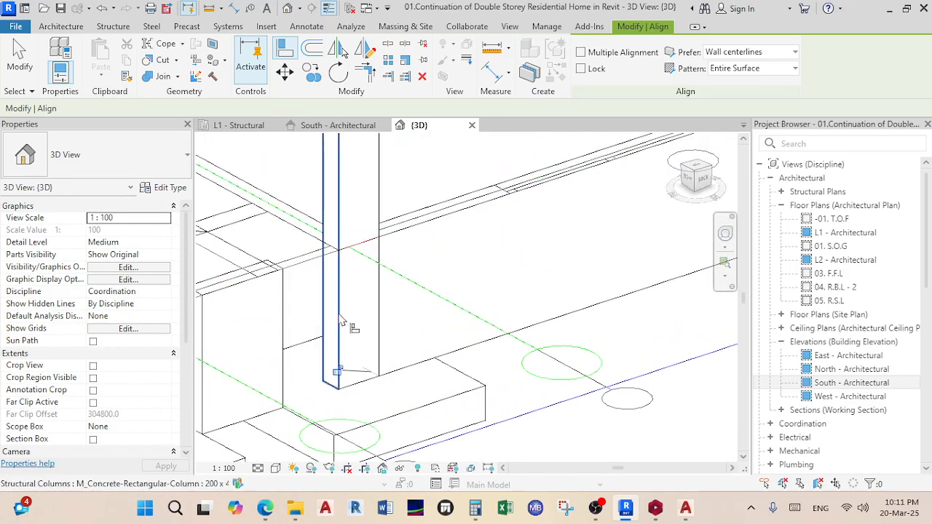
scroll(341, 306, "down", 2)
middle_click_drag(341, 306, 357, 324, "shift")
scroll(357, 324, "up", 2)
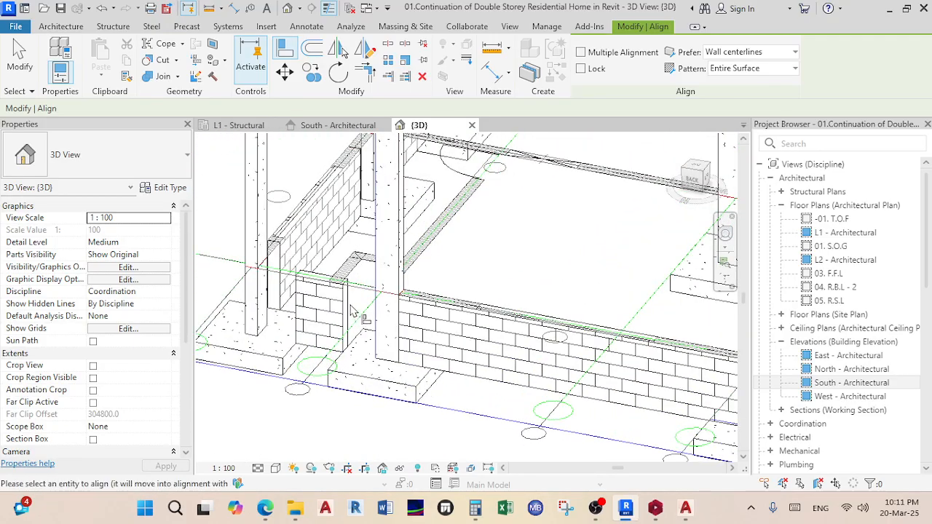
scroll(259, 290, "up", 3)
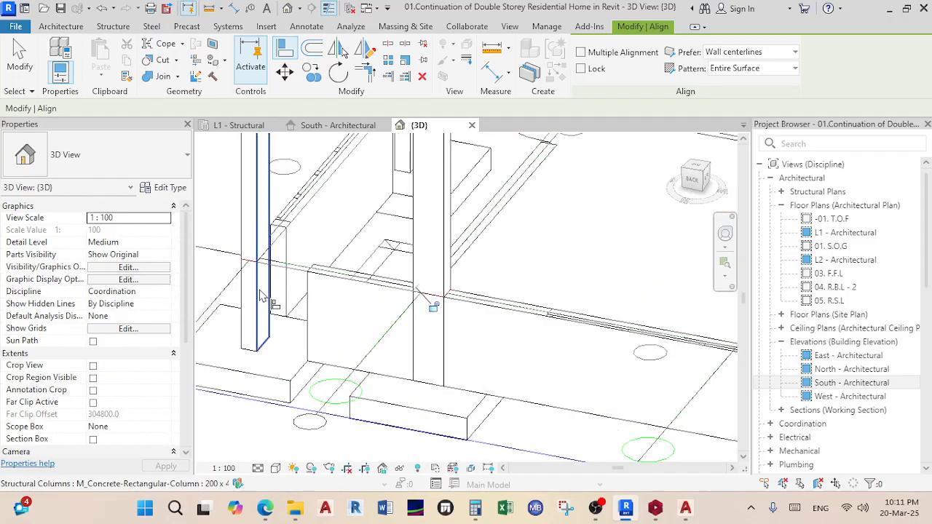
- Align the outer end of the short foundation wall on grid A to the face of the corner column
scroll(273, 306, "down", 2)
middle_click_drag(306, 328, 395, 329, "shift")
scroll(367, 335, "up", 3)
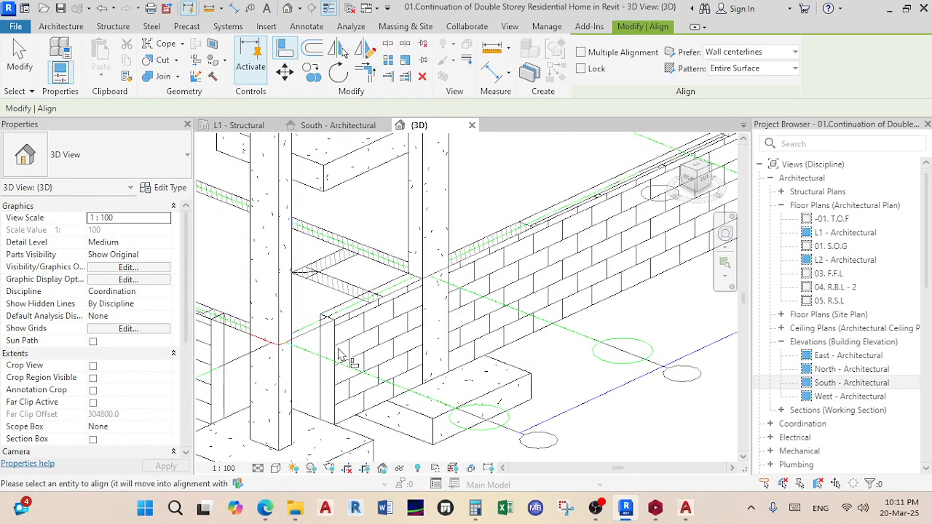
scroll(338, 355, "down", 3)
middle_click_drag(342, 357, 414, 361, "shift")
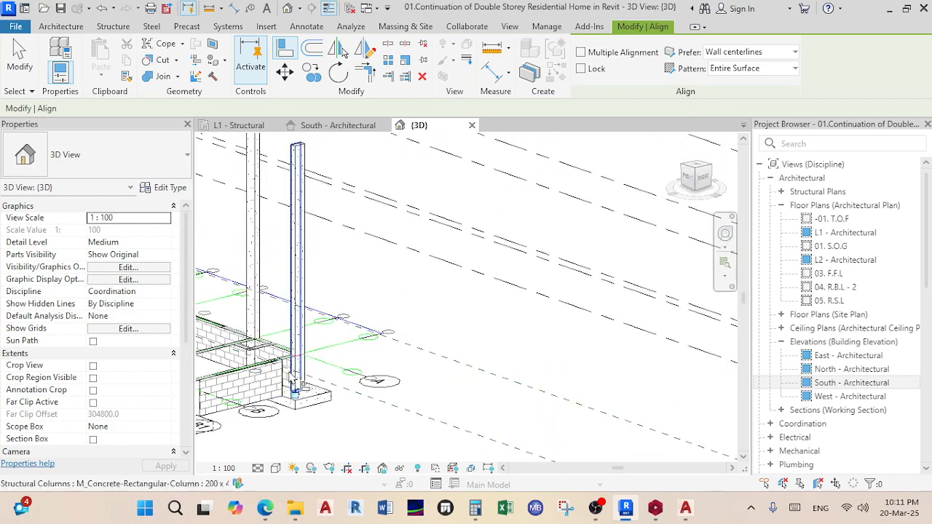
- Align both ends of the foundation wall between grids A and B to the faces of the corner column and the grid B column
left_click(309, 375)
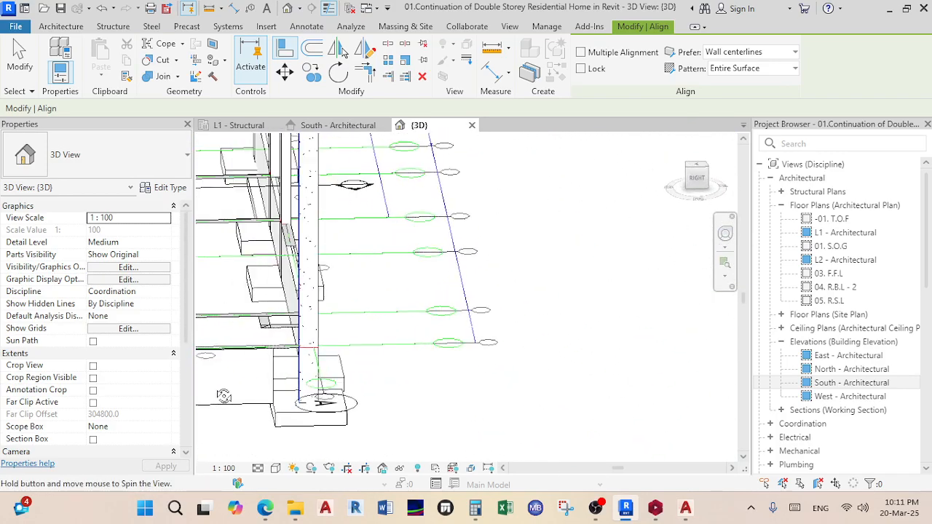
scroll(292, 345, "up", 4)
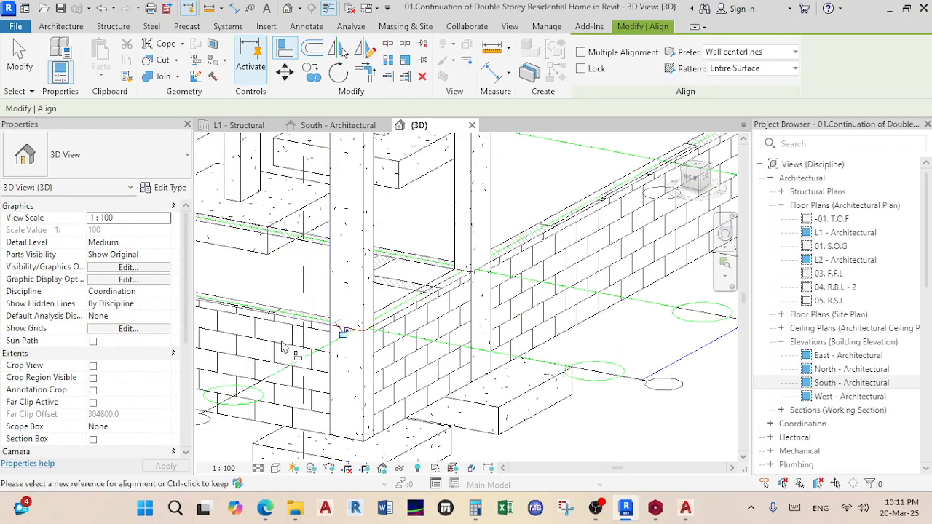
scroll(284, 348, "down", 3)
middle_click_drag(284, 348, 444, 367)
scroll(455, 372, "up", 3)
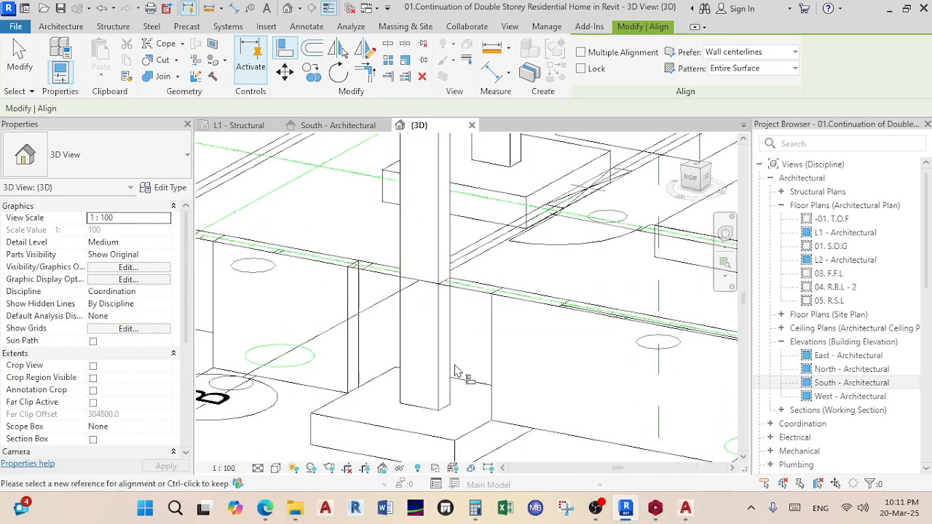
scroll(446, 360, "up", 2)
scroll(437, 341, "down", 3)
middle_click_drag(437, 341, 466, 378)
scroll(470, 386, "up", 3)
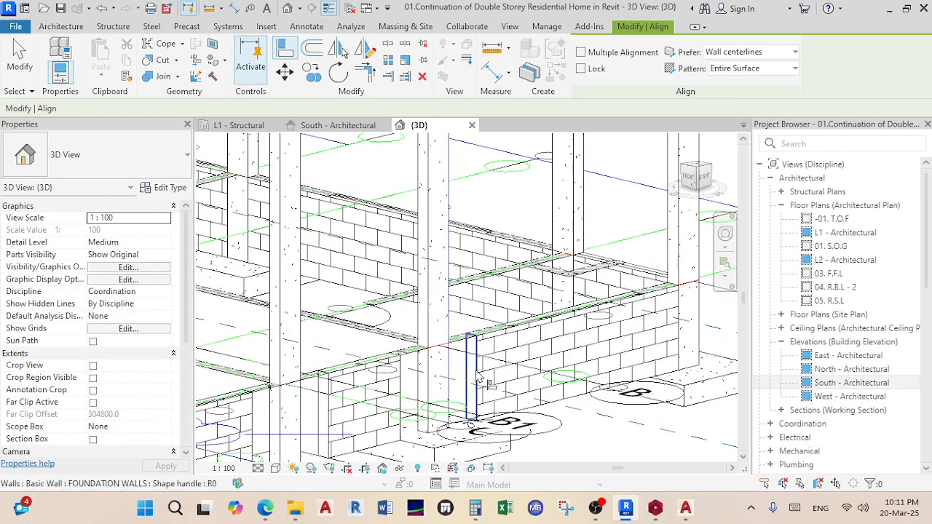
scroll(466, 382, "up", 1)
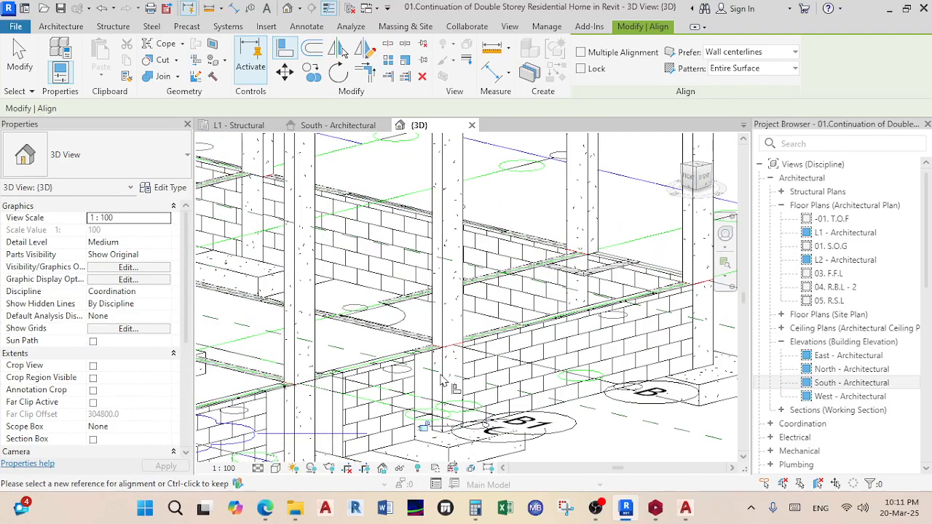
- Align both ends of the foundation wall between grids B and B1 to the faces of its two columns
scroll(446, 377, "up", 4)
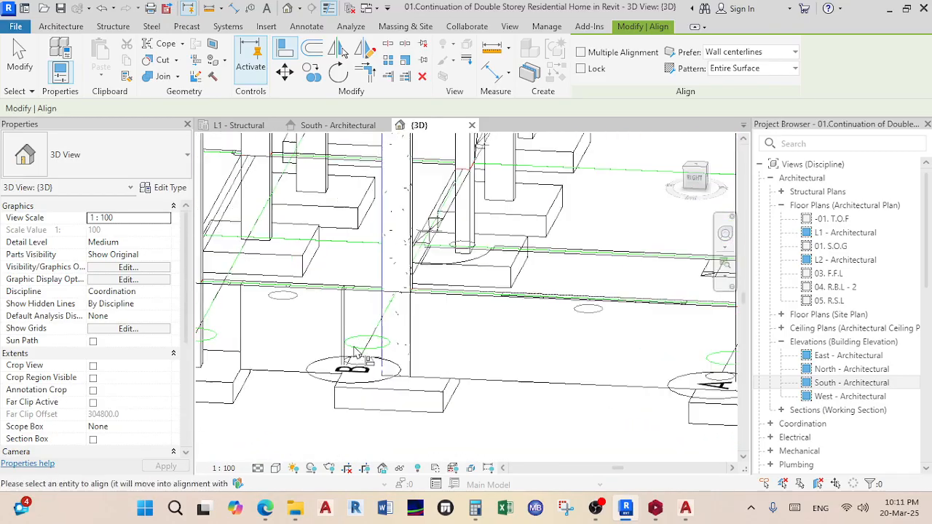
scroll(344, 328, "down", 2)
scroll(393, 318, "up", 4)
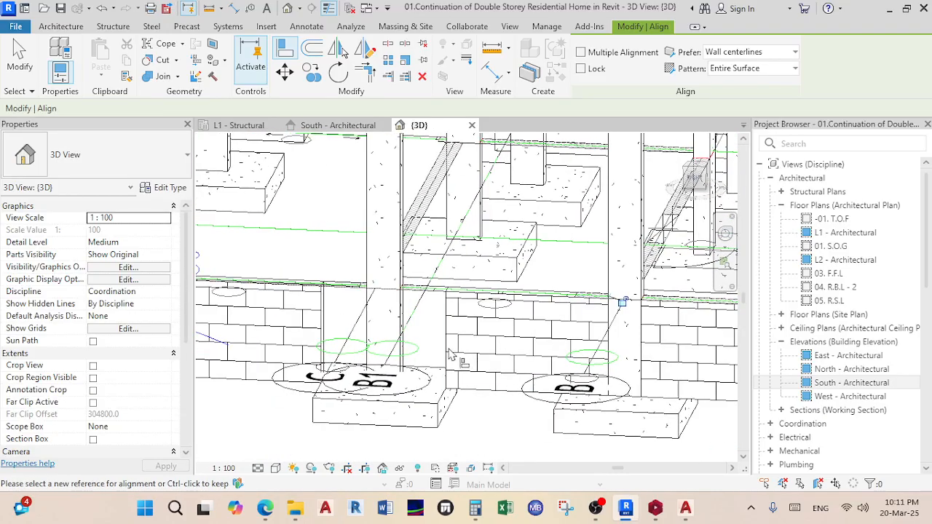
scroll(394, 318, "down", 2)
middle_click_drag(393, 319, 370, 332, "shift")
scroll(481, 386, "up", 2)
scroll(514, 356, "up", 2)
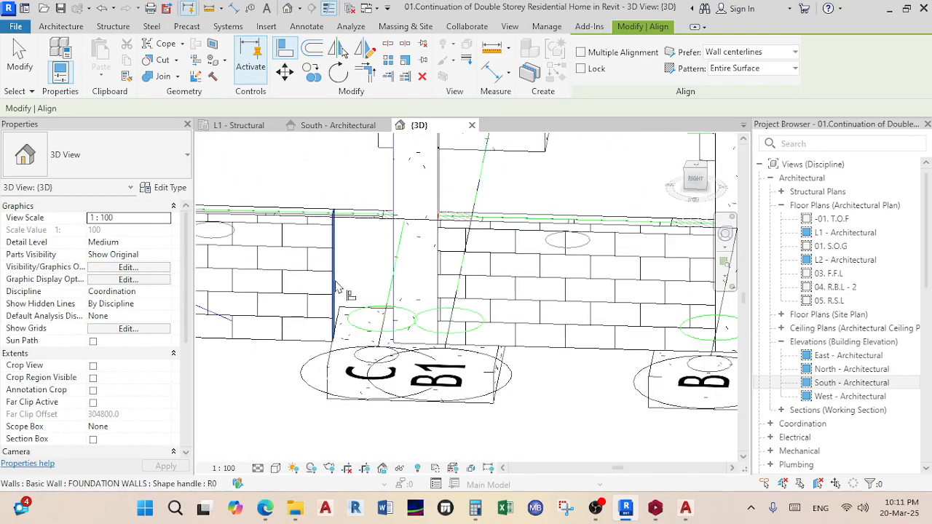
- Align both ends of the foundation wall between grids C and D to the faces of its two columns
middle_click_drag(337, 288, 378, 284, "shift")
scroll(378, 284, "up", 2)
left_click(404, 283)
scroll(422, 298, "down", 3)
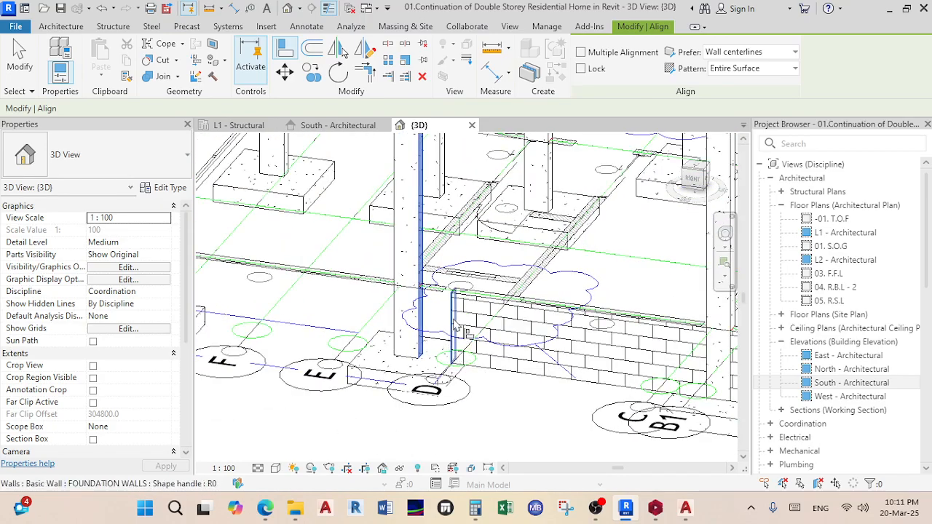
left_click(455, 327)
scroll(371, 316, "down", 4)
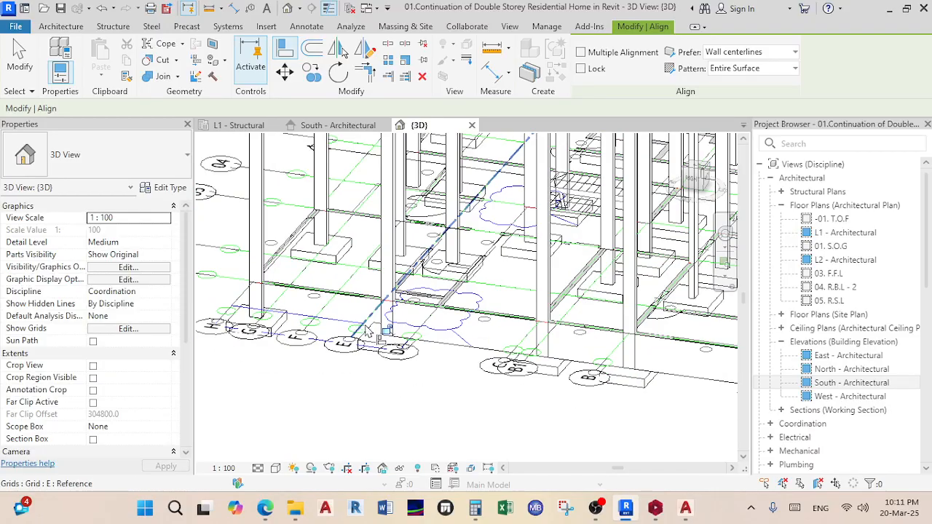
- Select all instances of the FOUNDATION WALLS type in the entire project and set their base offset to -100
scroll(314, 357, "up", 5)
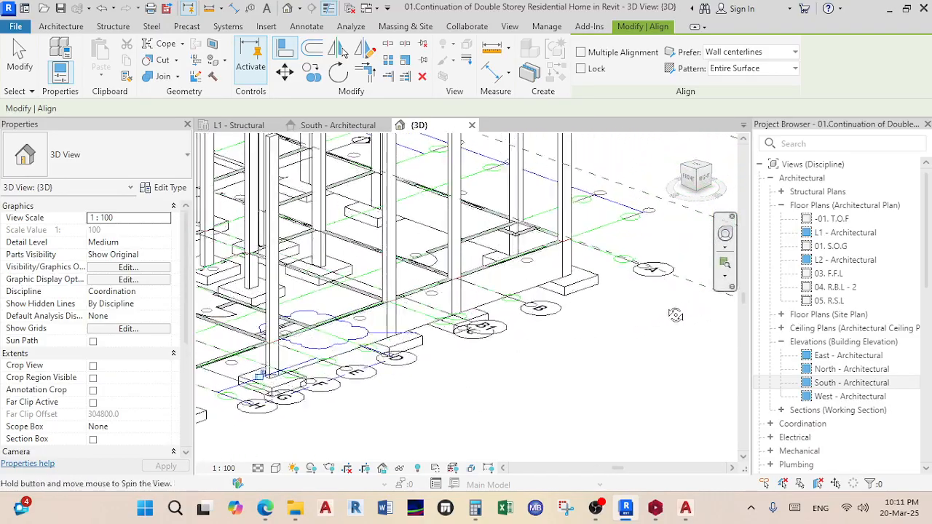
key("Escape")
middle_click_drag(479, 387, 347, 286)
left_click(346, 271)
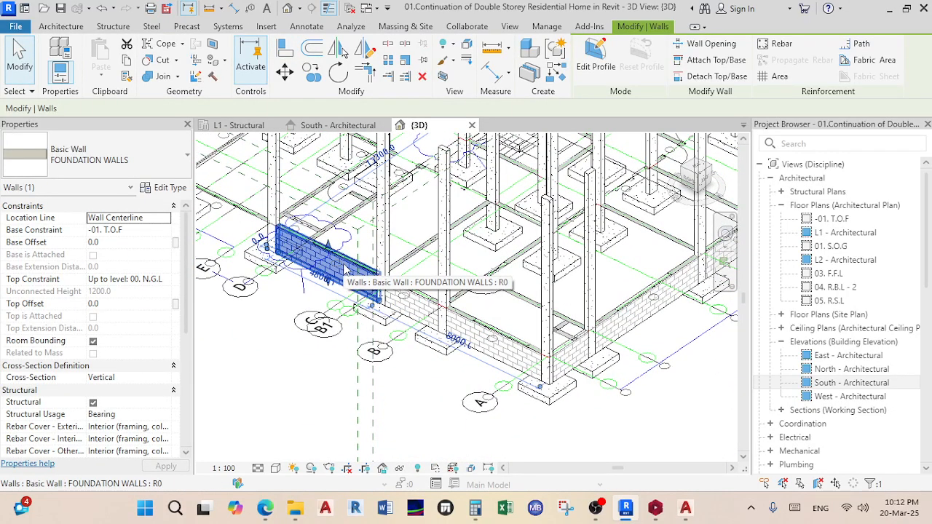
right_click(345, 272)
mouse_move(387, 251)
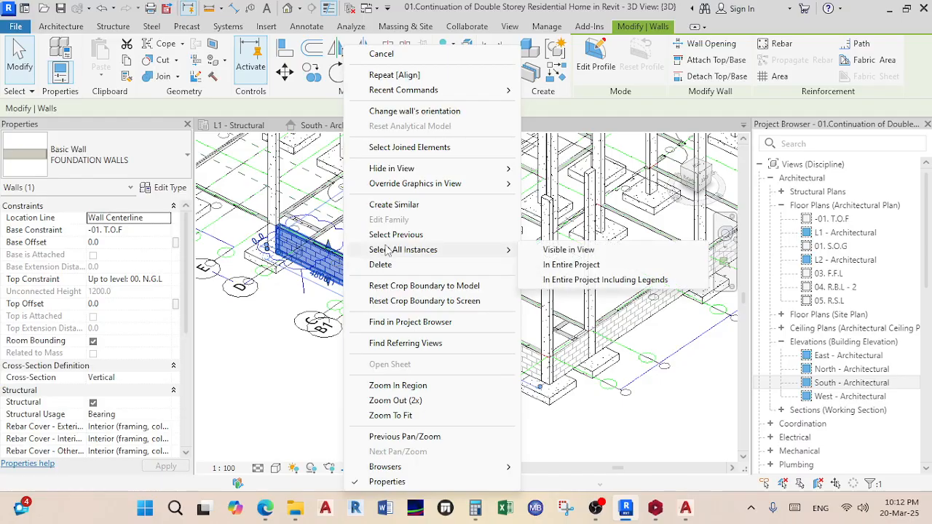
left_click(582, 265)
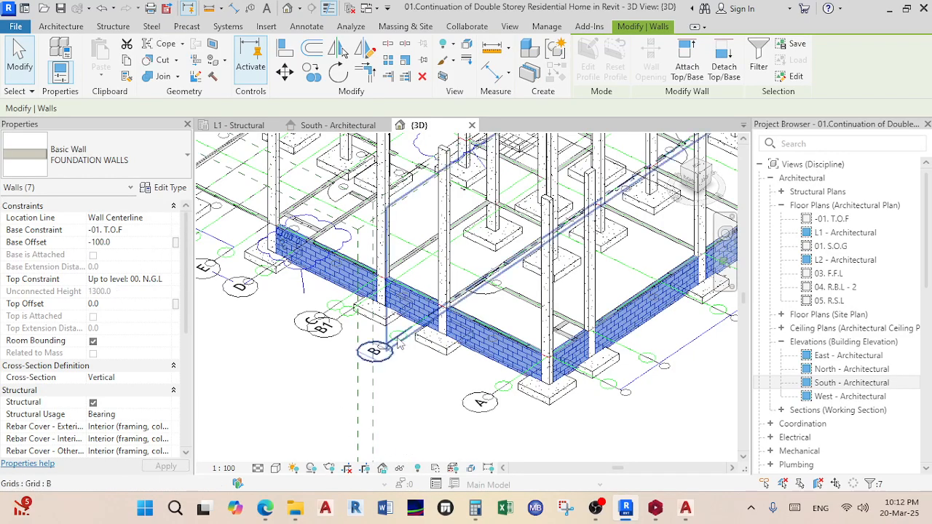
left_click(428, 378)
- Create a similar 600 x 200mm STRIP FOUNDATION from an existing one and place it under the short foundation wall on grid A
middle_click_drag(513, 399, 423, 218, "shift")
middle_click_drag(459, 255, 510, 415, "shift")
middle_click_drag(510, 415, 604, 394)
scroll(387, 343, "up", 3)
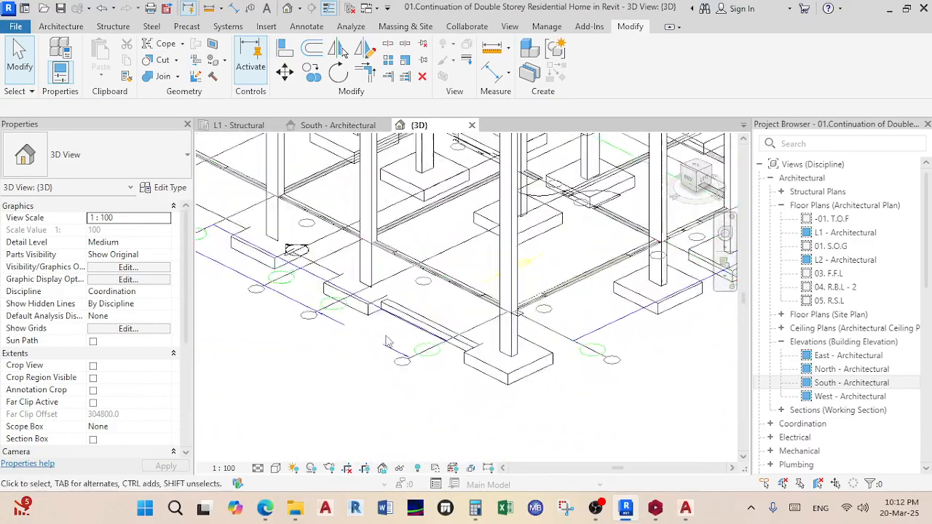
left_click(420, 304)
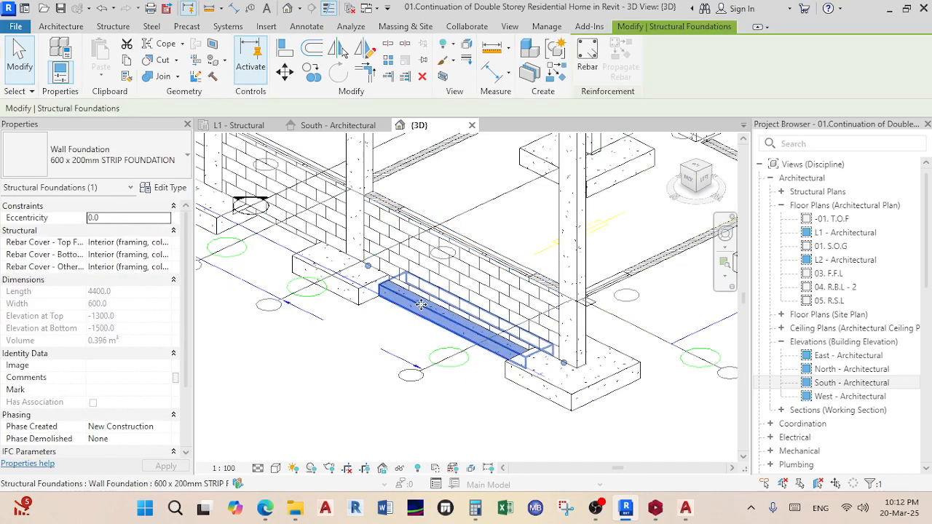
right_click(421, 304)
left_click(492, 206)
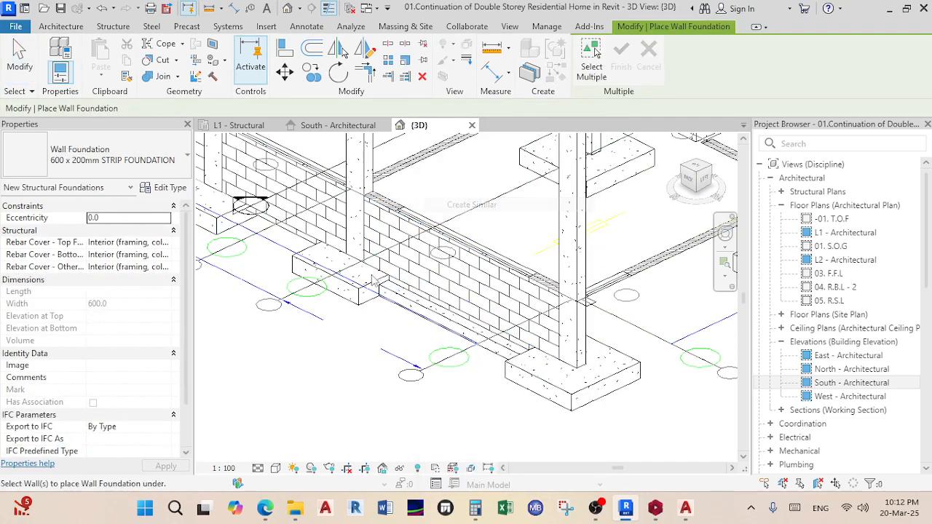
scroll(375, 278, "up", 2)
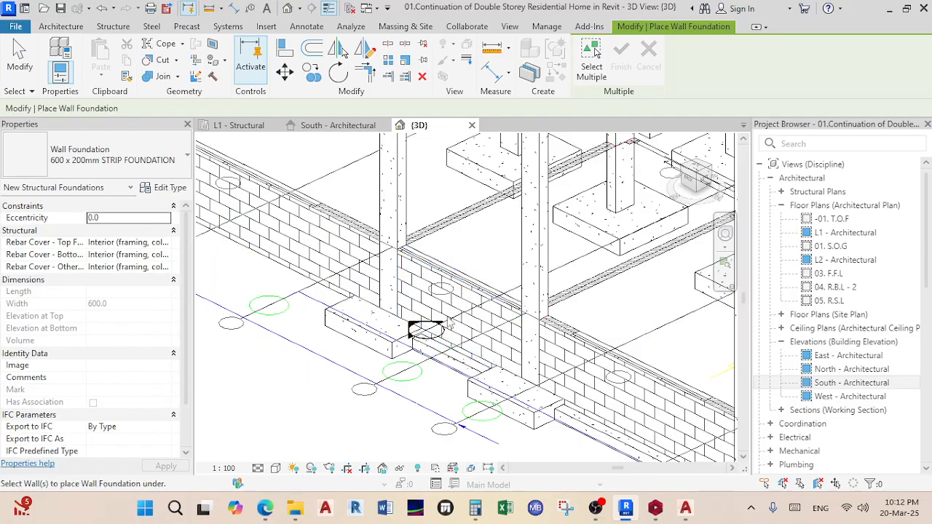
scroll(339, 235, "down", 3)
middle_click_drag(509, 408, 486, 288)
scroll(418, 235, "up", 2)
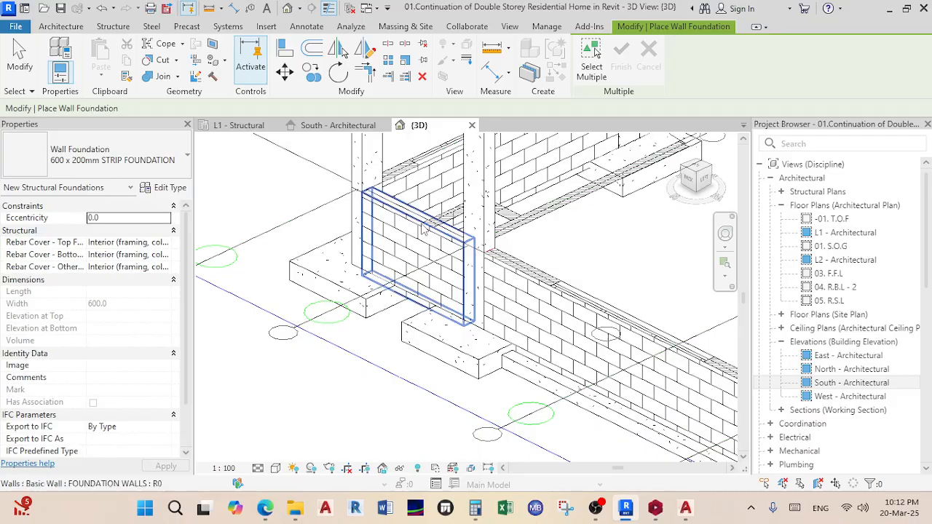
scroll(321, 368, "down", 5)
middle_click_drag(322, 370, 520, 411, "shift")
scroll(520, 408, "up", 5)
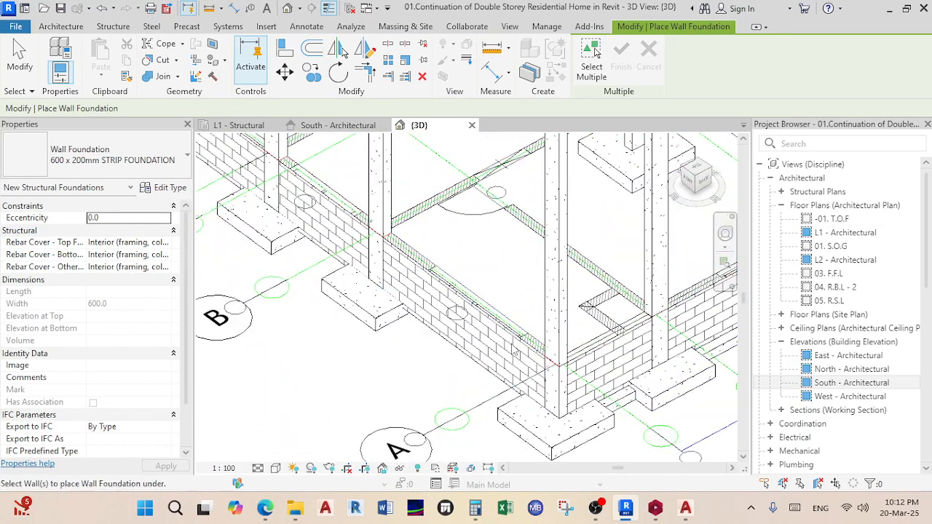
- Place 600 x 200mm strip foundations under the foundation walls between grids A and B, B and B1, and C and D
left_click(520, 337)
middle_click_drag(439, 349, 492, 406)
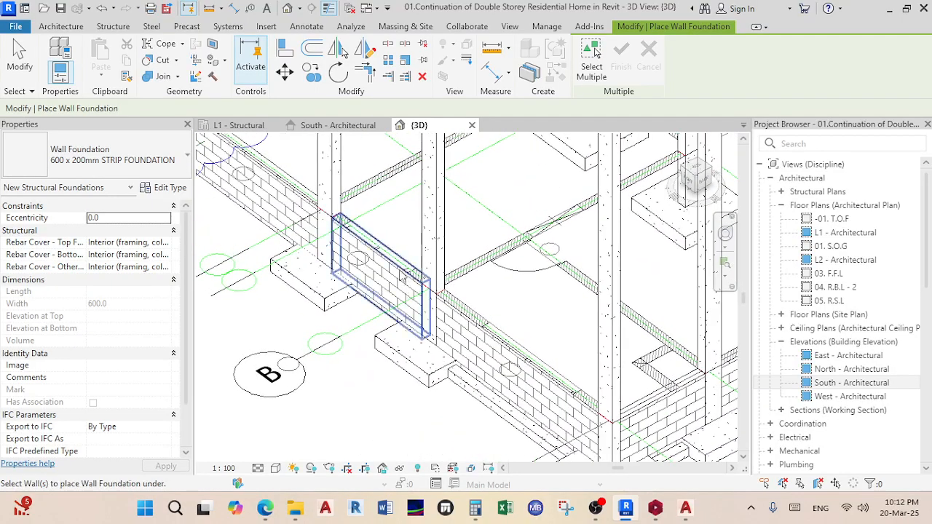
left_click(400, 274)
middle_click_drag(299, 225, 399, 382)
left_click(389, 348)
middle_click_drag(390, 348, 514, 470)
scroll(375, 362, "down", 4)
middle_click_drag(374, 362, 304, 373, "shift")
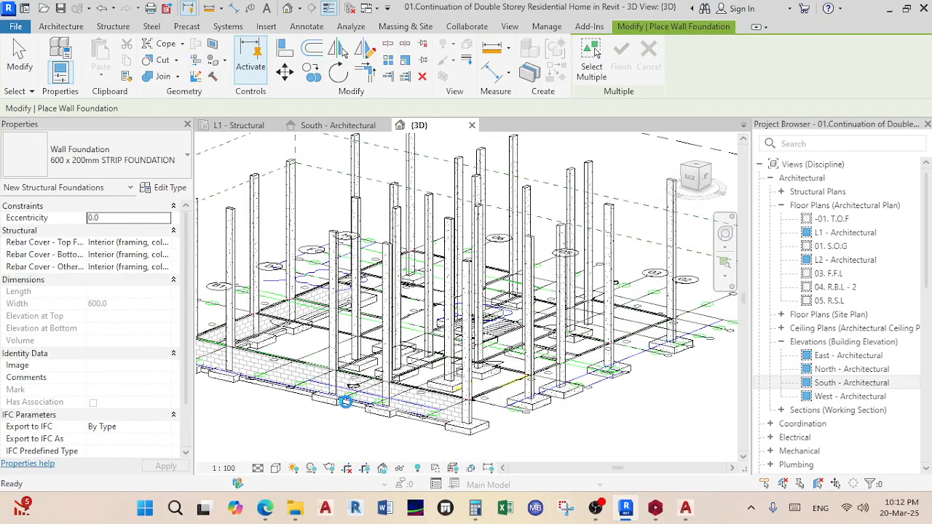
- Draw a short building section across the foundation wall between grids 01 and 02 in the L1 - Structural plan
left_click(241, 125)
scroll(397, 271, "down", 4)
scroll(397, 271, "up", 5)
scroll(395, 266, "down", 1)
middle_click_drag(395, 266, 406, 310)
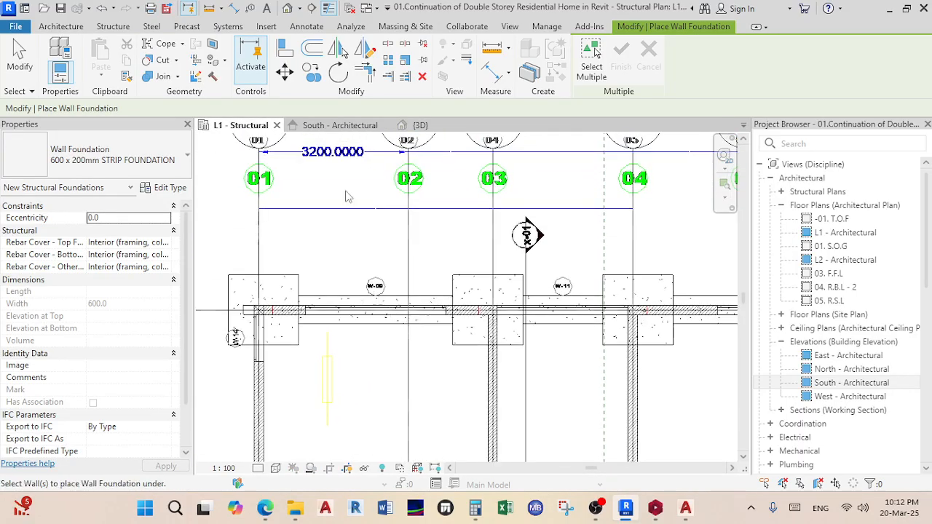
left_click(313, 10)
scroll(346, 337, "up", 2)
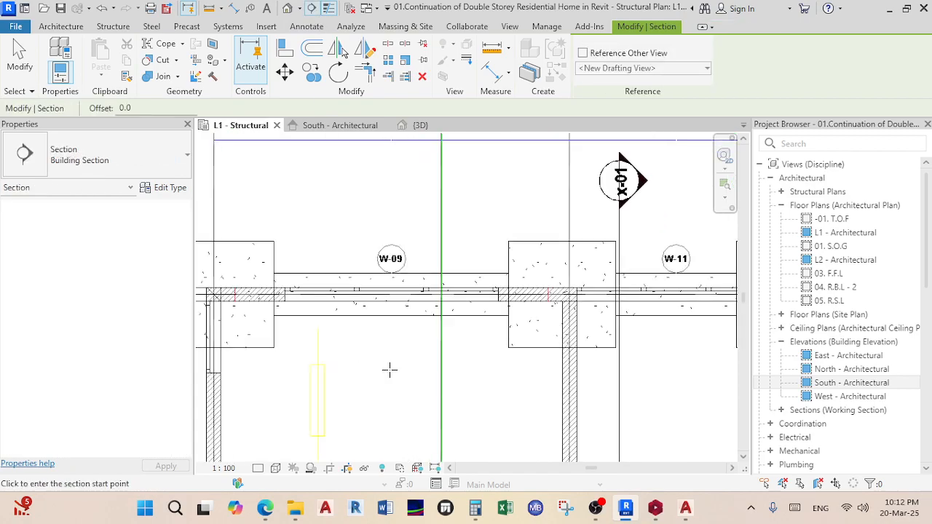
left_click(416, 366)
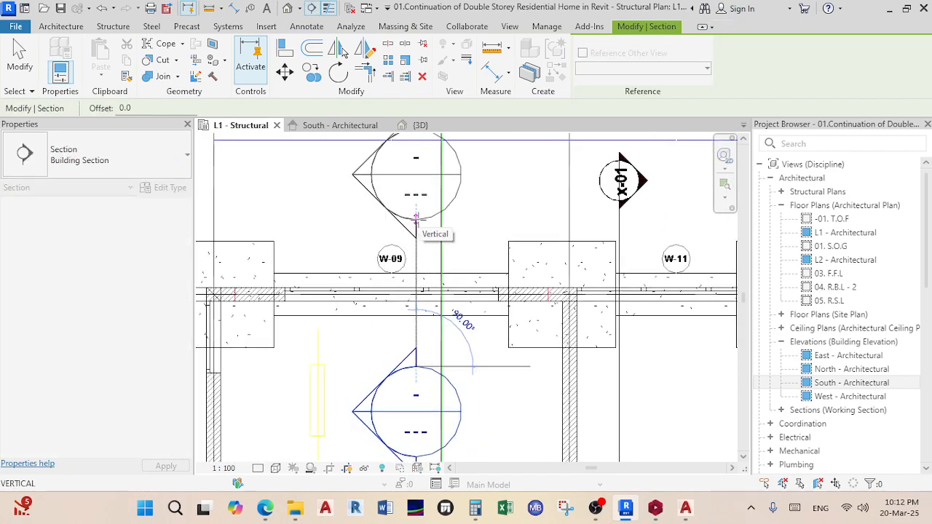
left_click(416, 217)
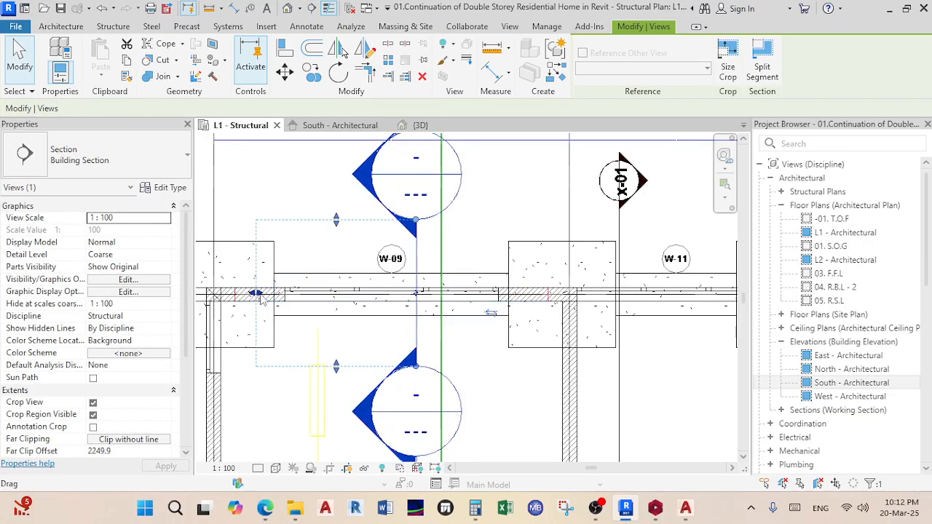
key("Escape")
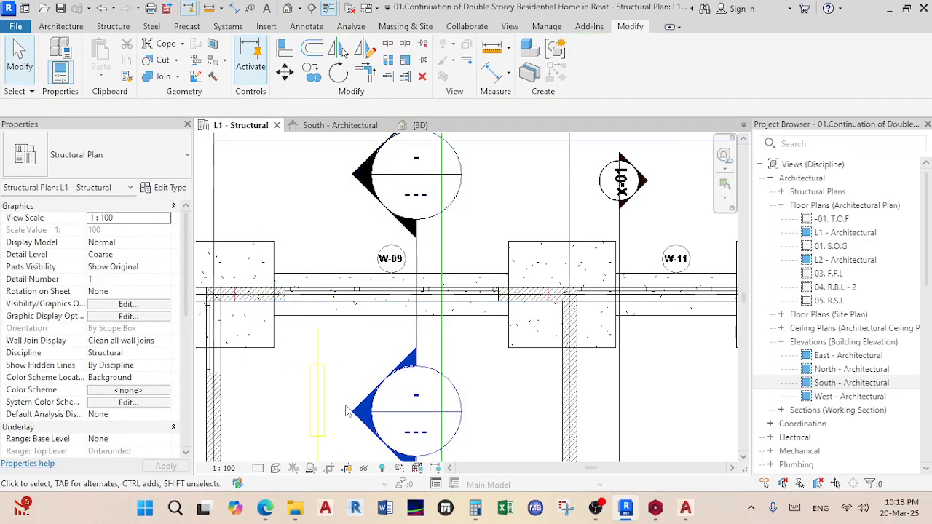
- Open the new section view of the foundation and set its detail level to Fine
double_click(367, 414)
scroll(381, 350, "up", 4)
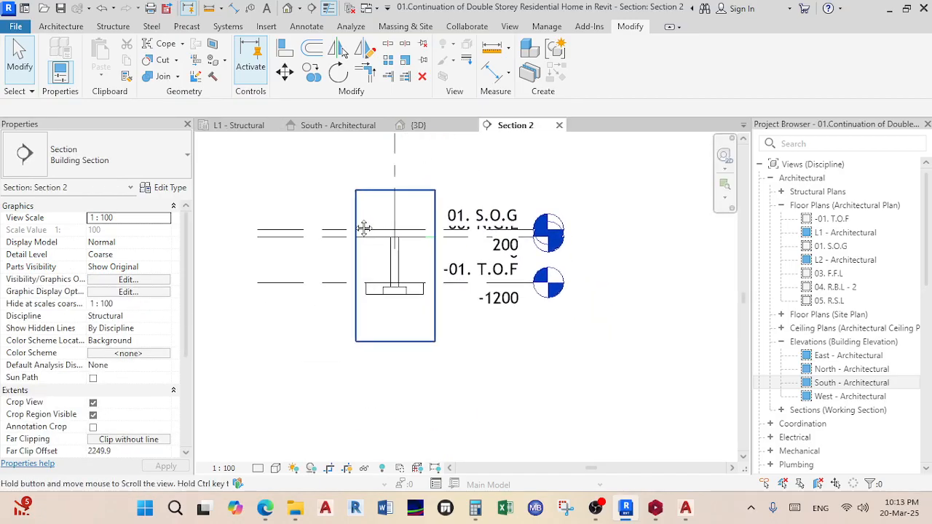
scroll(398, 343, "up", 2)
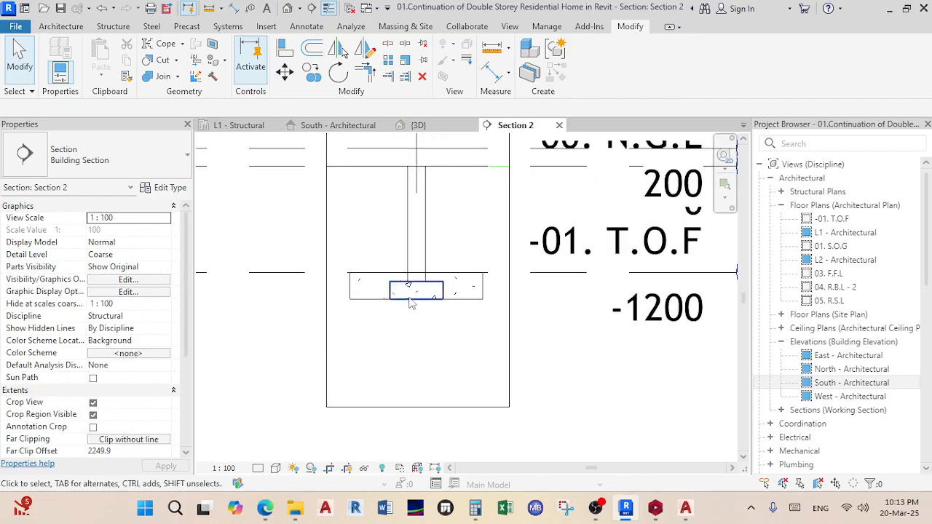
left_click(479, 295)
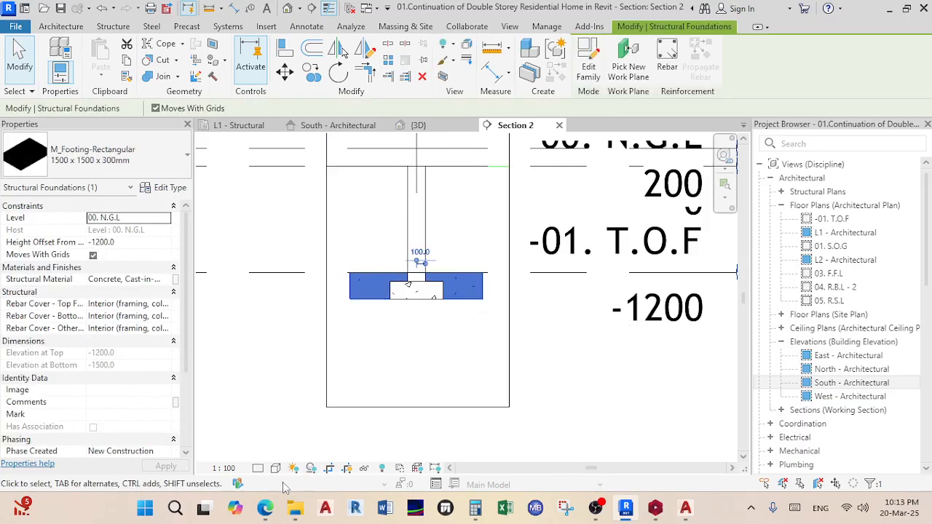
left_click(258, 468)
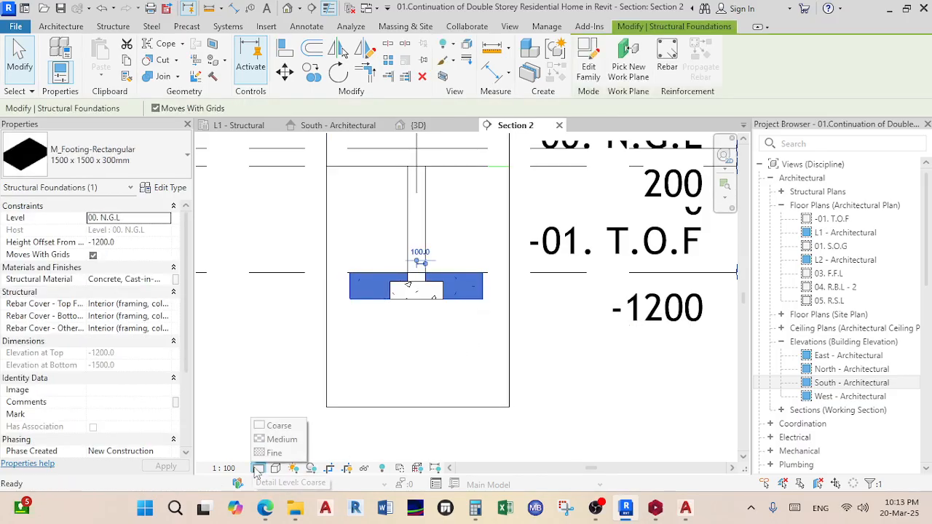
left_click(266, 451)
left_click(357, 383)
scroll(426, 327, "down", 4)
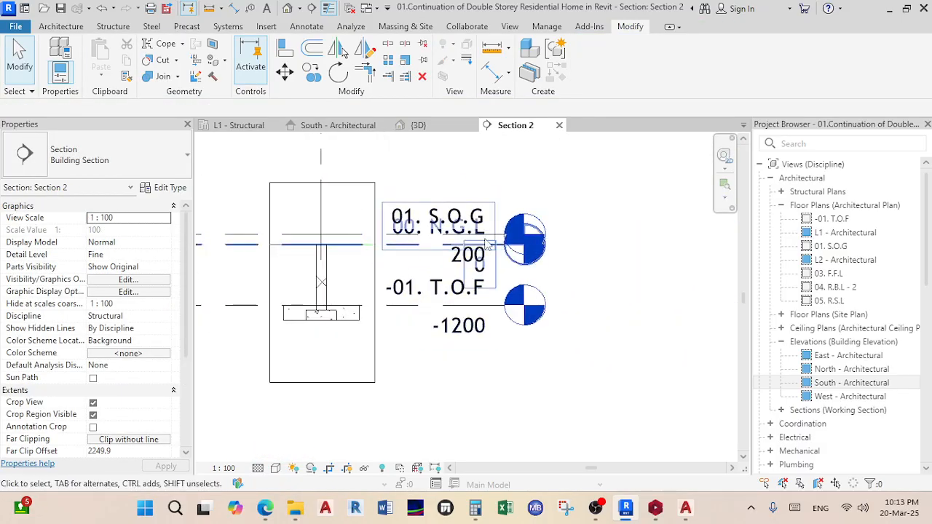
- Set the section view's scale to 1:25
left_click(230, 469)
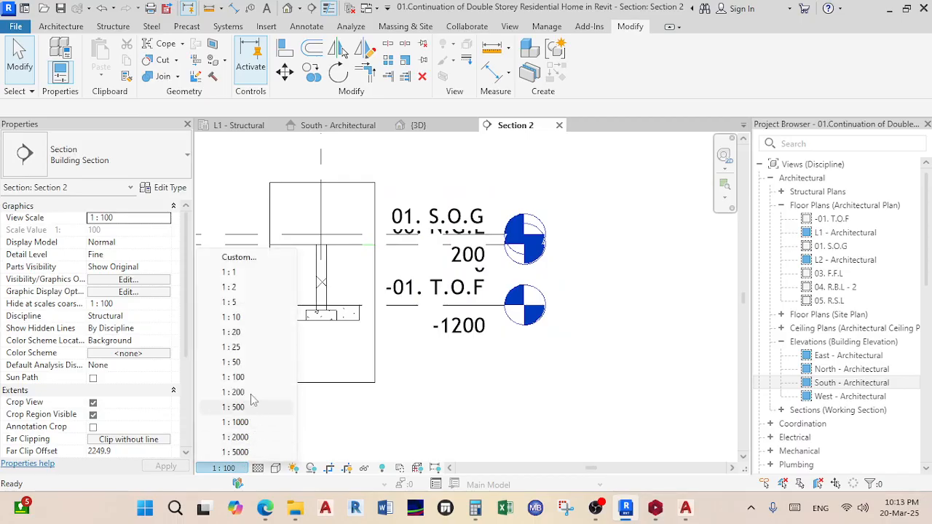
left_click(246, 362)
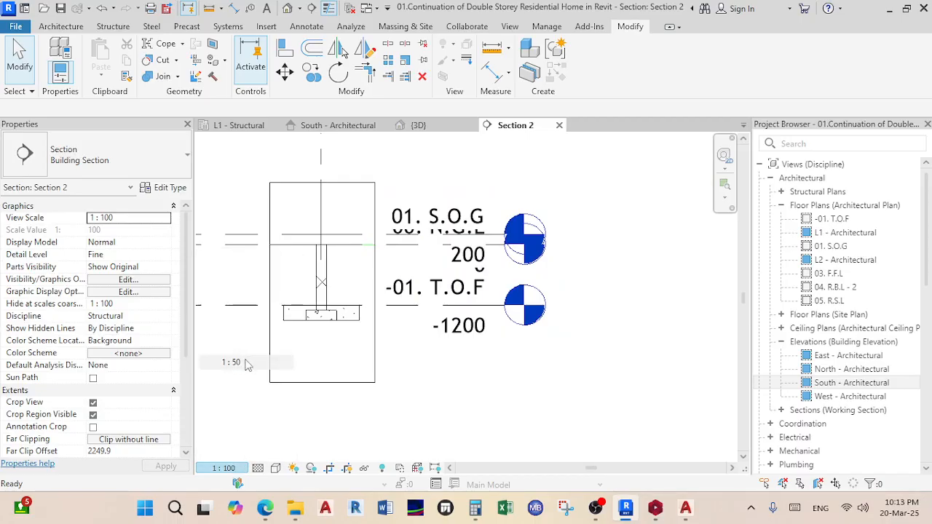
left_click(222, 468)
left_click(241, 348)
scroll(410, 316, "up", 4)
scroll(440, 336, "up", 2)
scroll(440, 335, "down", 1)
middle_click_drag(443, 335, 438, 268)
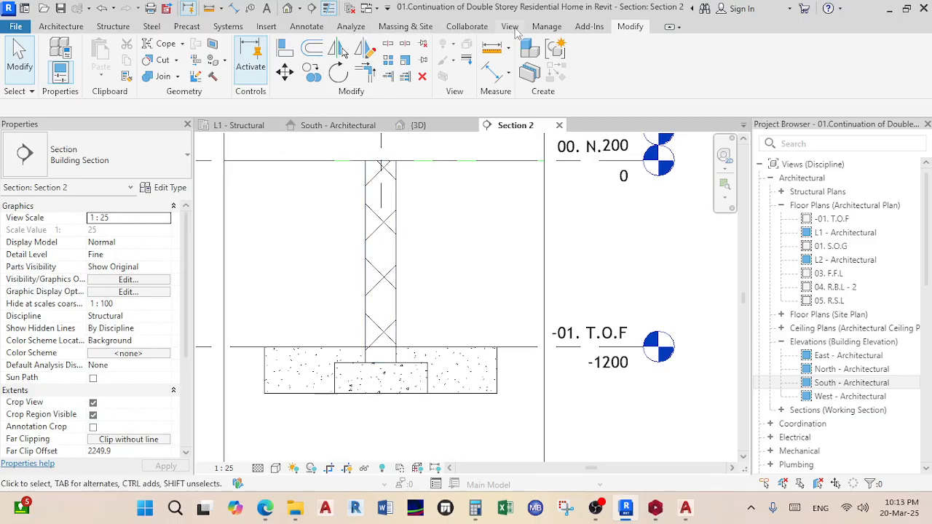
- Tag the foundation wall in the section by category, with a horizontal leader
left_click(306, 27)
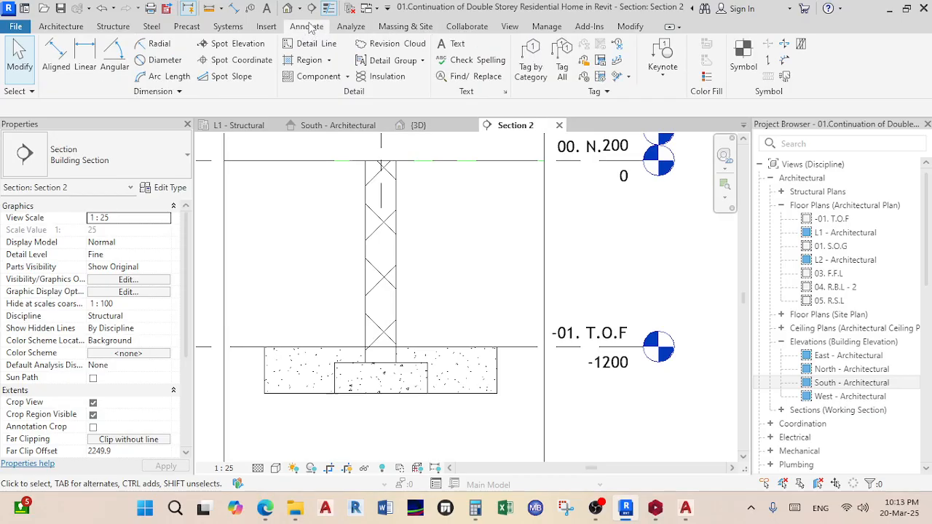
left_click(530, 58)
left_click(392, 233)
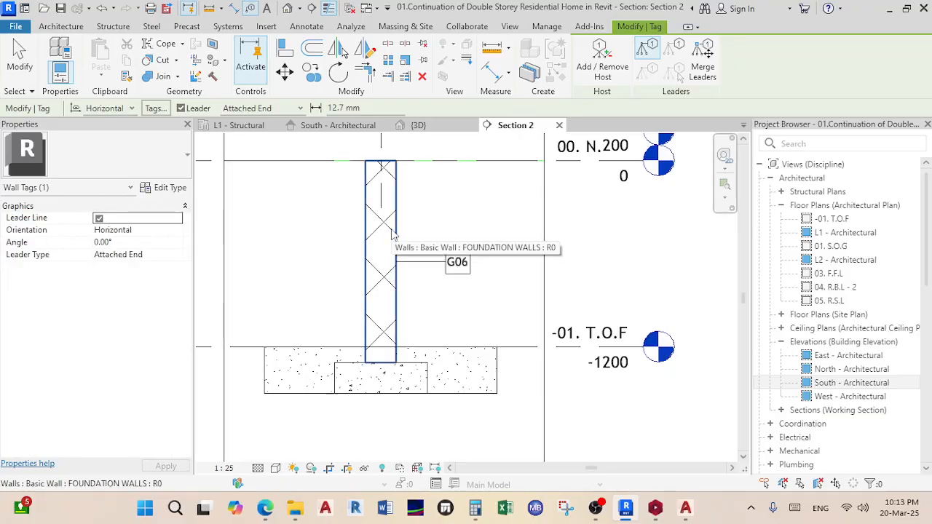
left_click(392, 233)
middle_click_drag(472, 300, 483, 264)
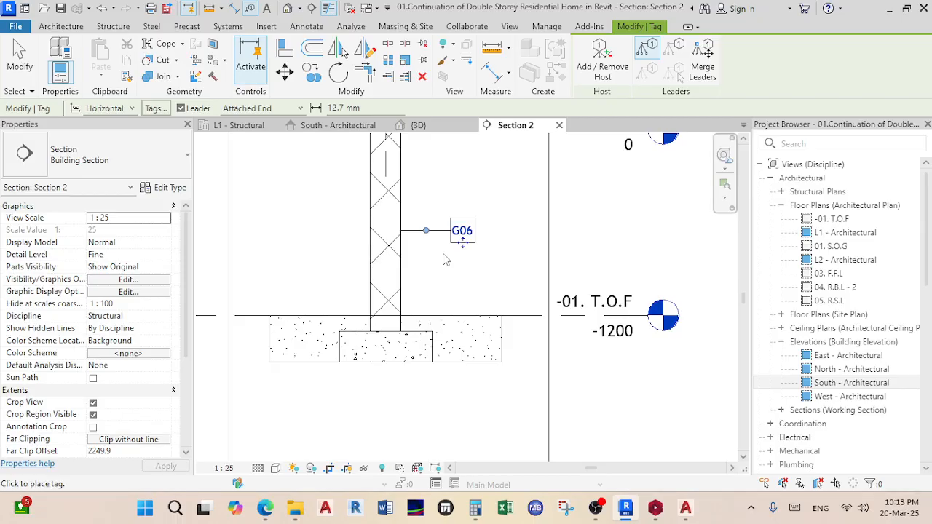
- Tag the 1500 x 1500 x 300mm footing and the 600 x 200mm strip foundation beneath the wall
scroll(474, 294, "up", 3)
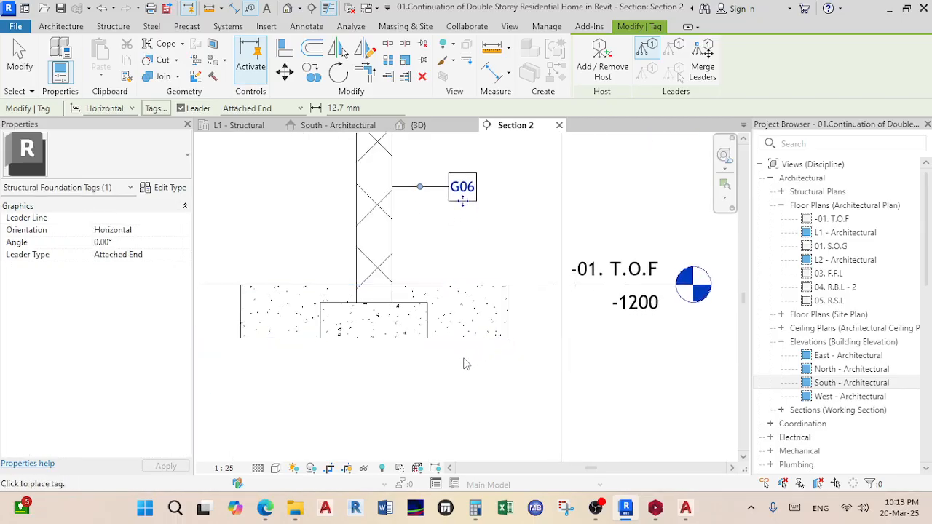
left_click(283, 338)
middle_click_drag(313, 343, 527, 316)
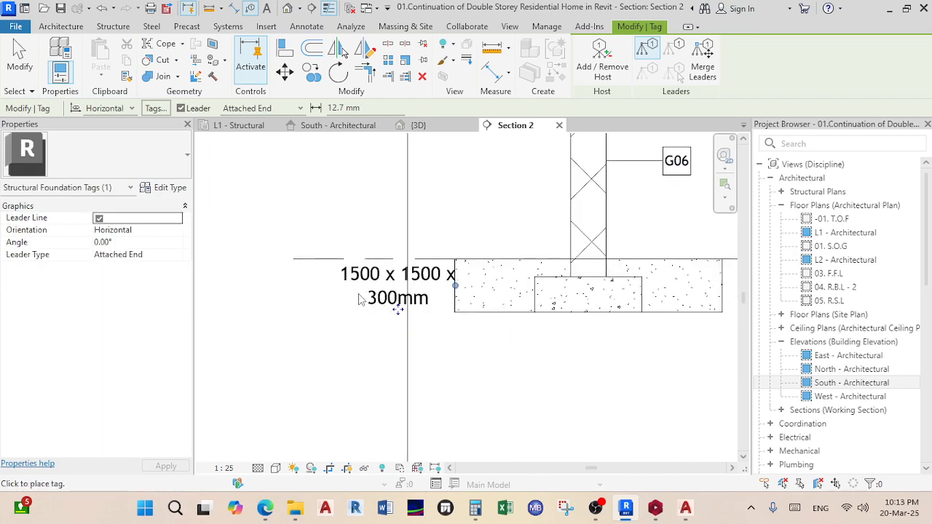
left_click(596, 312)
scroll(559, 355, "down", 2)
middle_click_drag(559, 355, 499, 325)
scroll(489, 334, "up", 3)
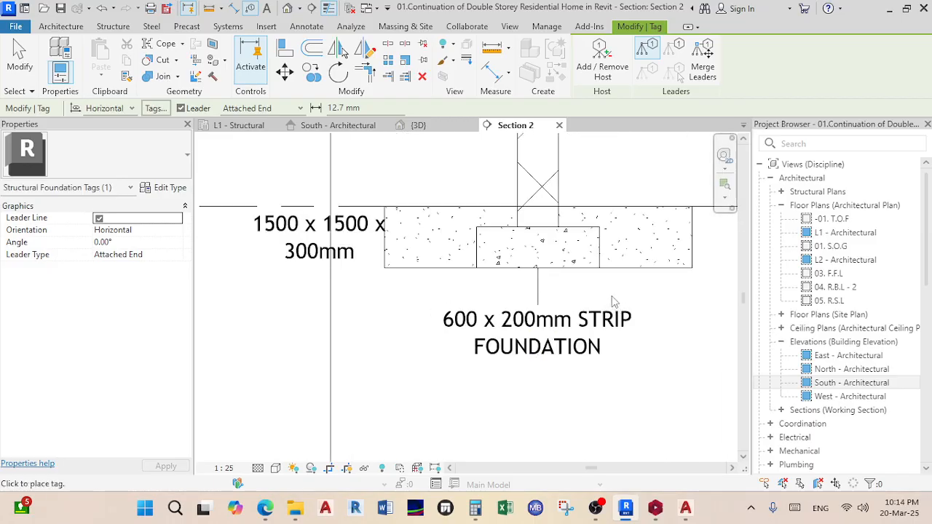
key("Escape")
key("Escape")
- Add an elbow to the 00. N.G.L level line so its head sits clear below the 01. S.O.G head
scroll(582, 291, "down", 3)
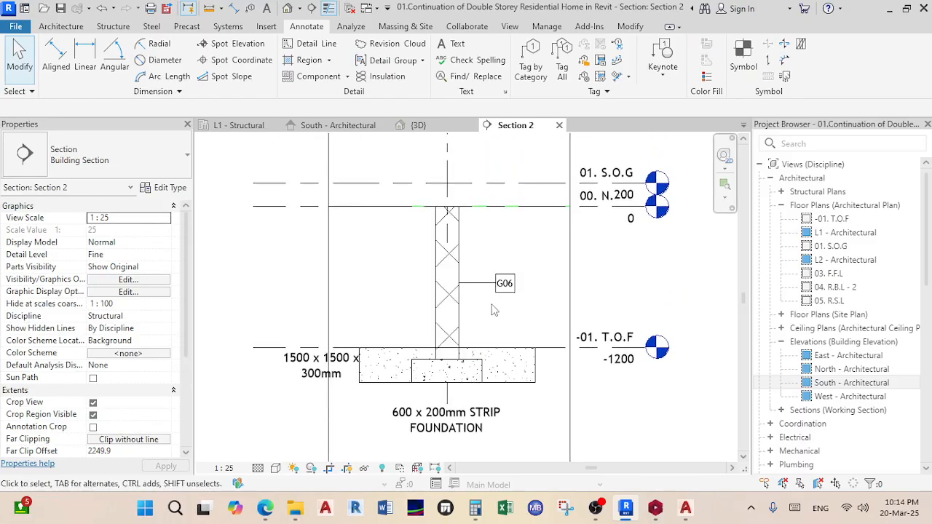
scroll(530, 249, "up", 2)
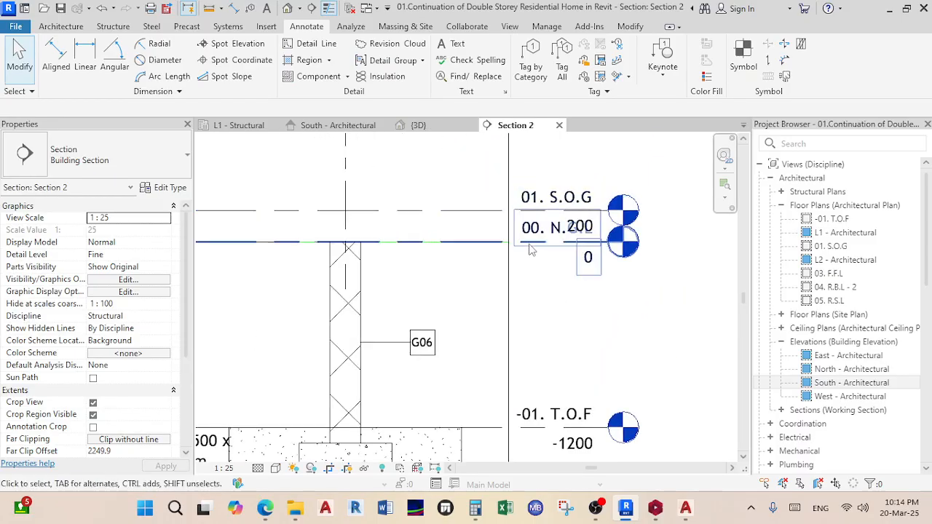
left_click(530, 244)
left_click(584, 243)
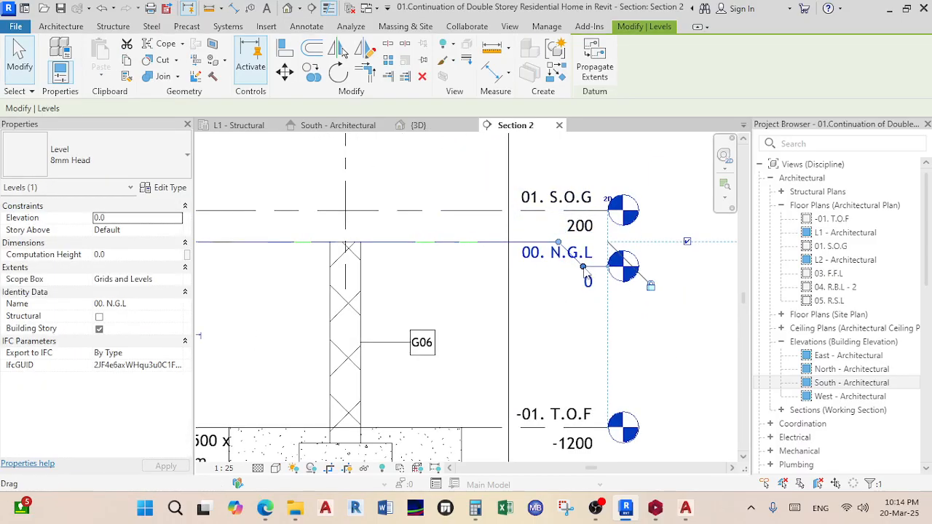
key("Escape")
scroll(553, 314, "down", 3)
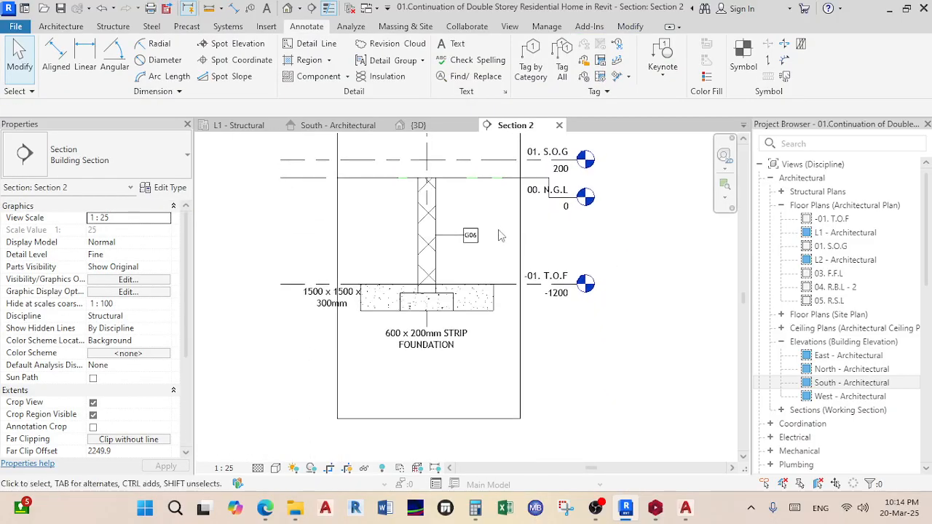
- Shrink the section's crop region by pulling in its upper edge and raising its lower edge closer beneath the strip foundation tag
middle_click_drag(475, 219, 465, 318)
left_click(432, 170)
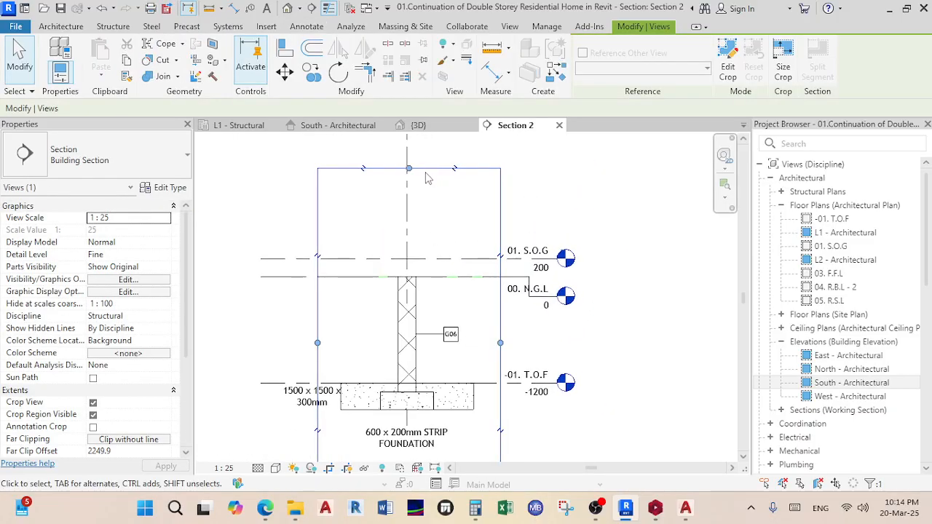
left_click_drag(409, 168, 406, 222)
middle_click_drag(397, 292, 418, 212)
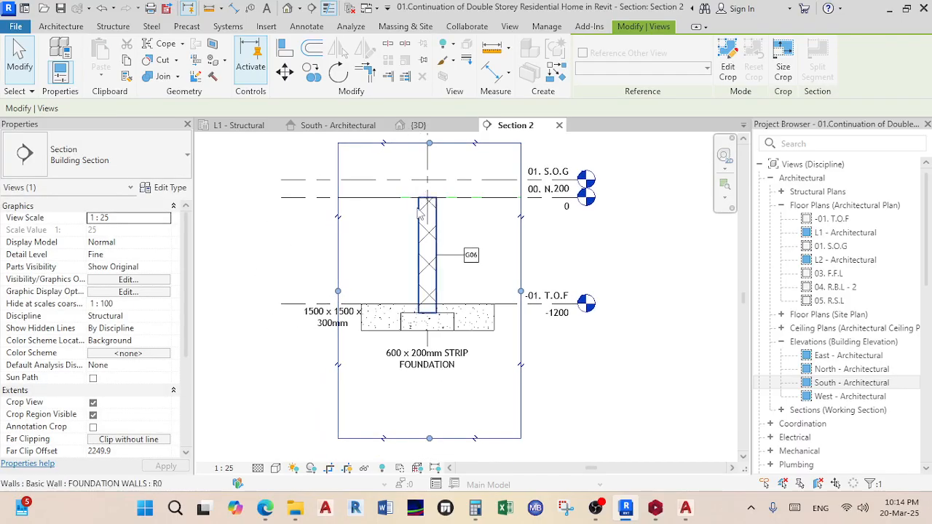
left_click_drag(430, 438, 430, 402)
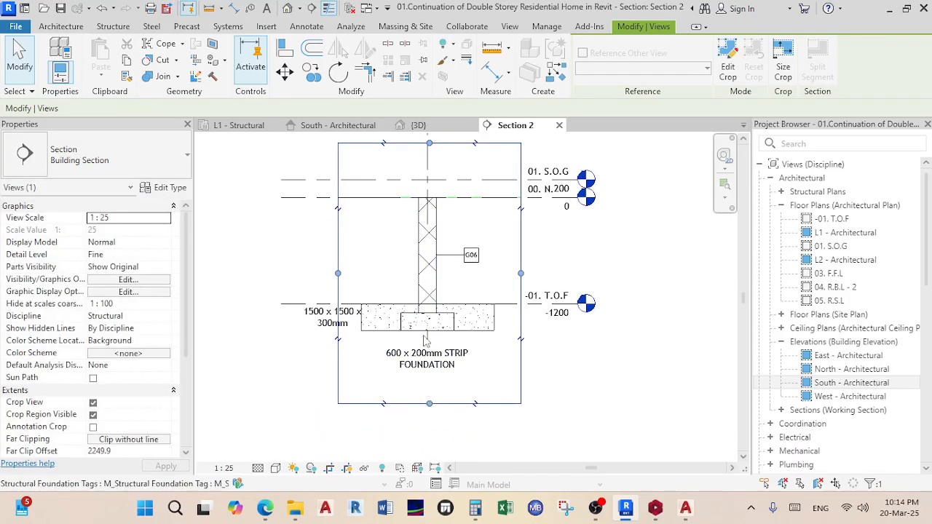
- Place a straight M_00 rebar, oriented parallel to cover, in the 1500 x 1500 x 300mm footing beneath the foundation wall
left_click(151, 26)
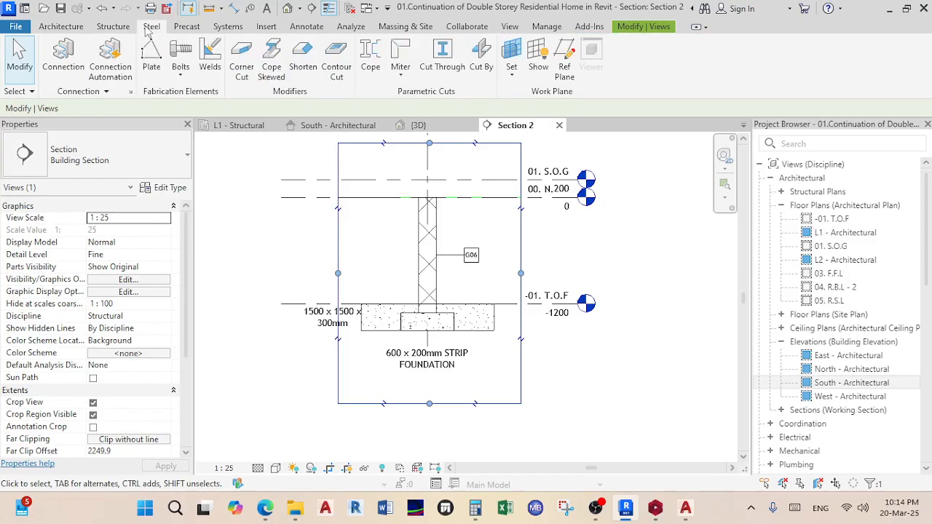
left_click(111, 26)
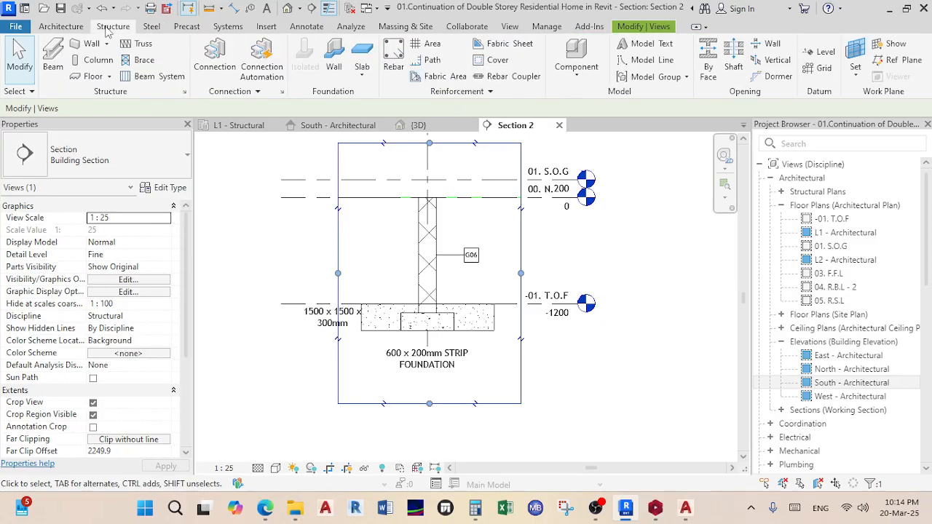
left_click(393, 58)
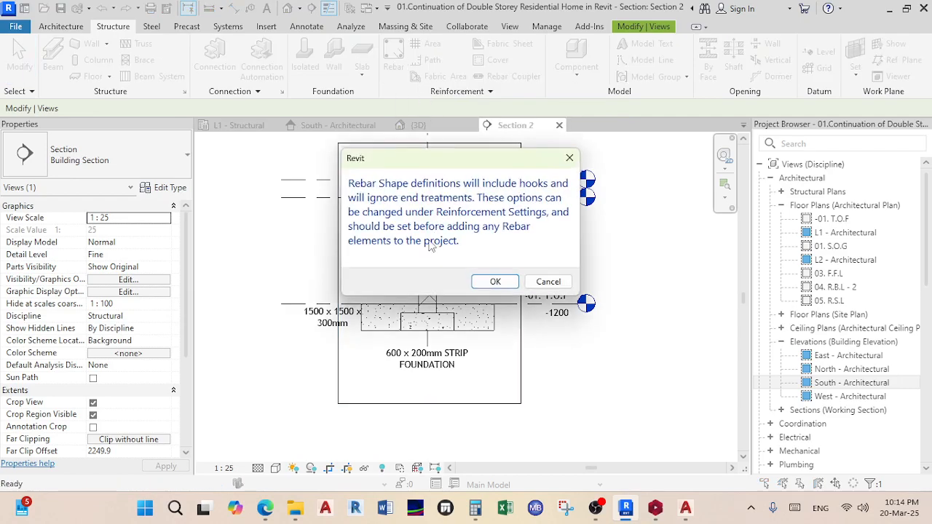
left_click(495, 282)
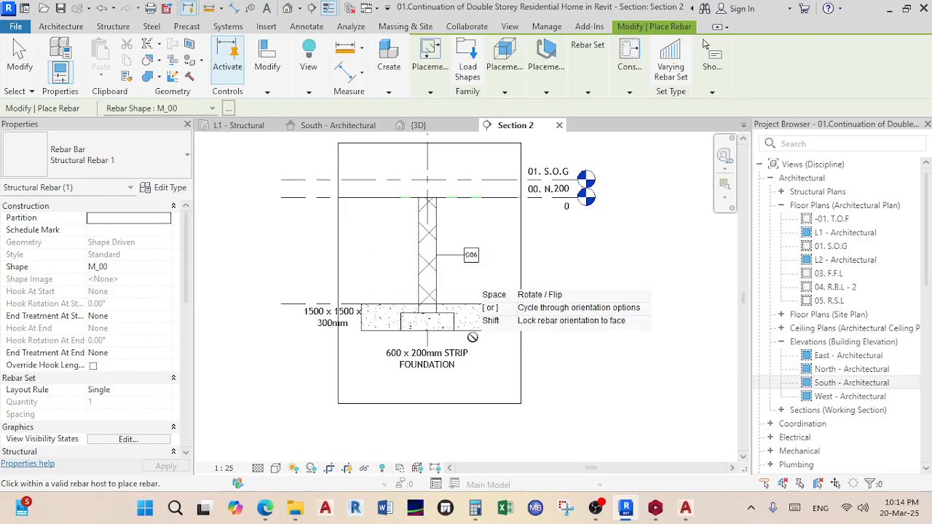
scroll(437, 298, "up", 4)
scroll(439, 297, "up", 3)
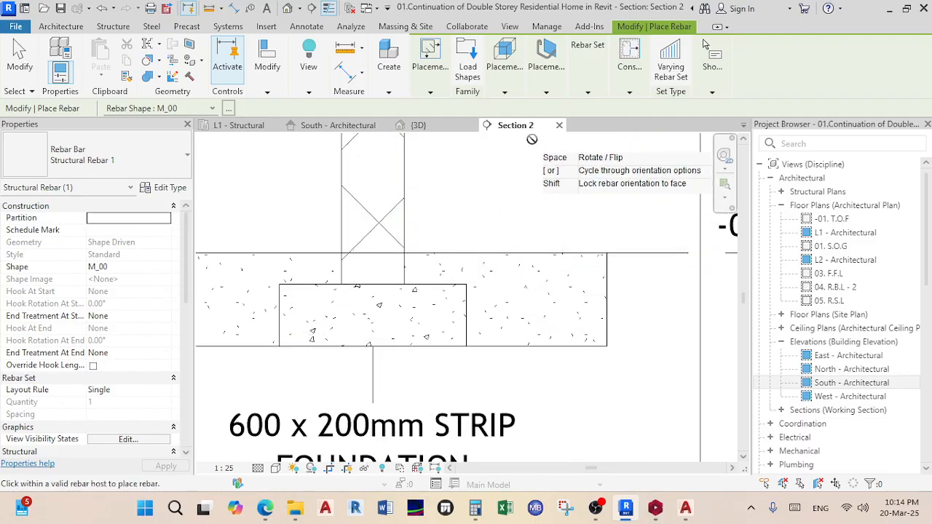
left_click(554, 78)
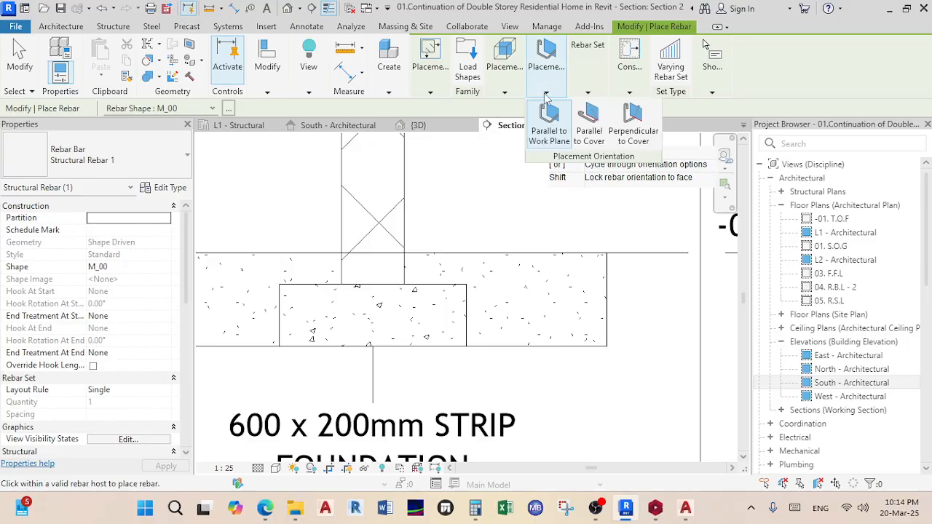
left_click(589, 115)
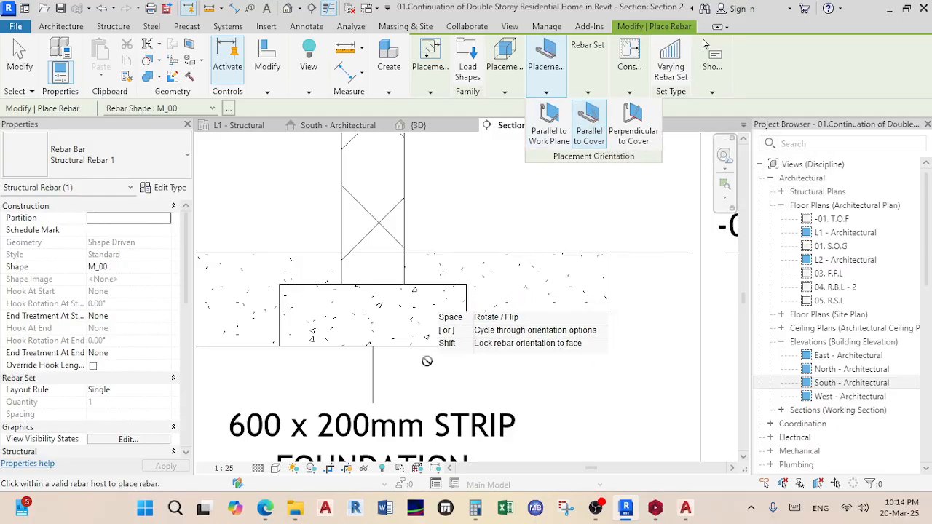
left_click(405, 327)
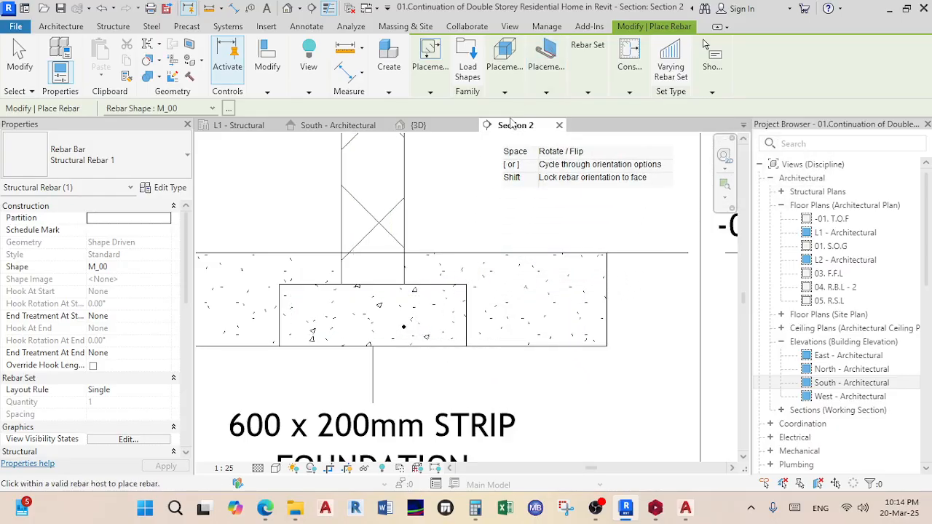
- Place an M_02 rebar along the footing's bottom, using the near cover reference plane and parallel to work plane orientation
mouse_move(432, 98)
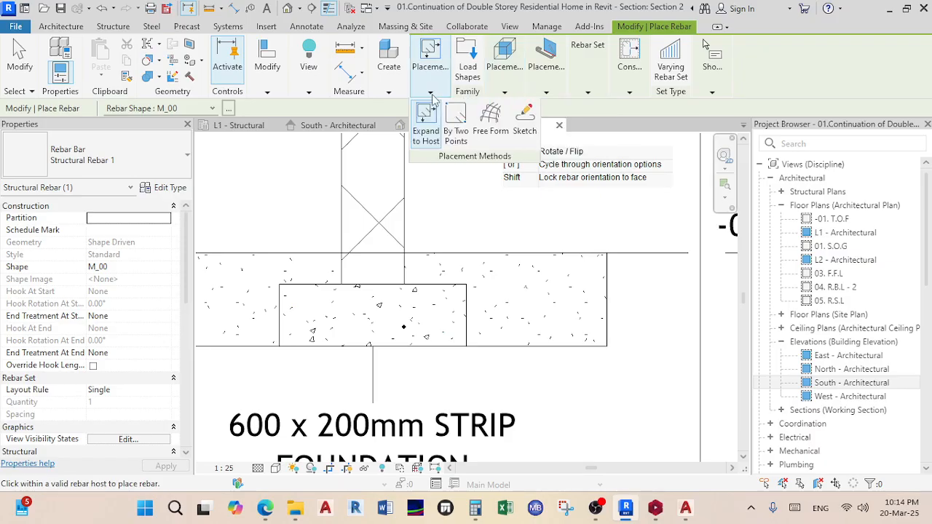
mouse_move(532, 98)
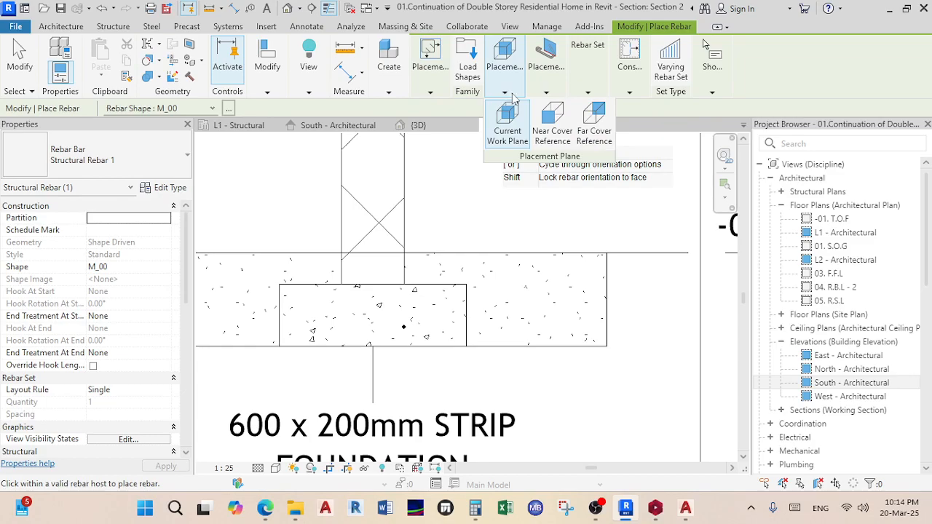
left_click(550, 125)
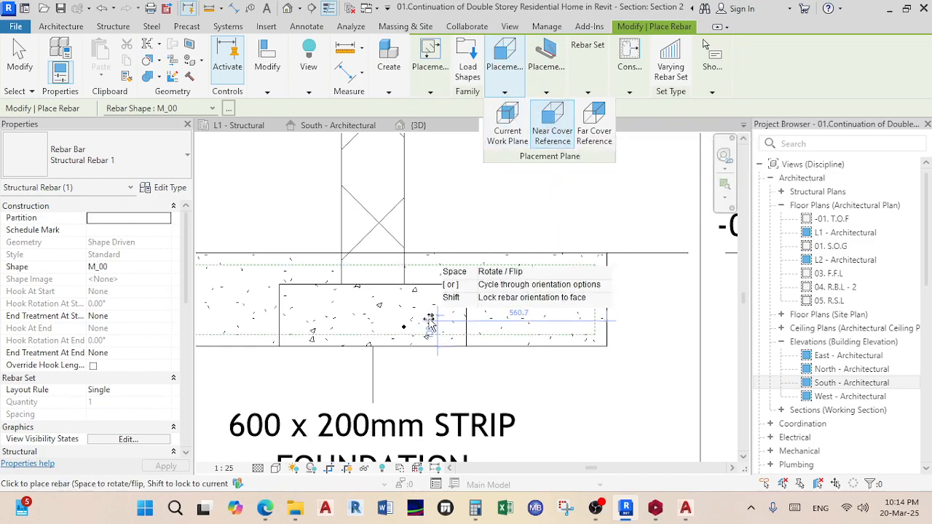
left_click(229, 109)
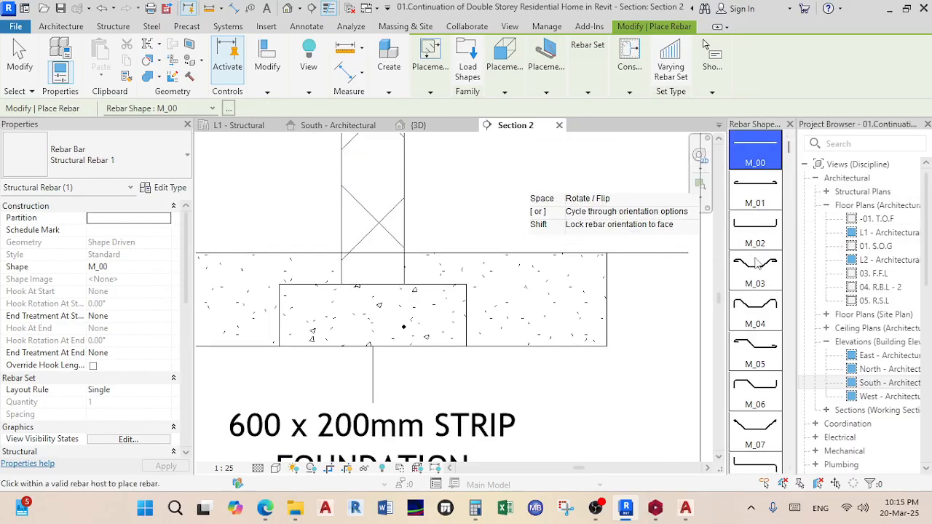
left_click(756, 232)
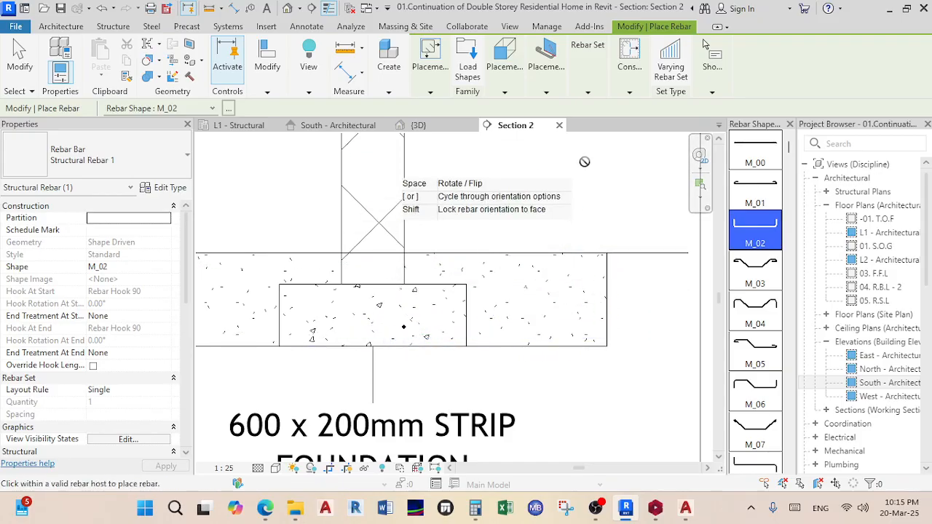
mouse_move(583, 91)
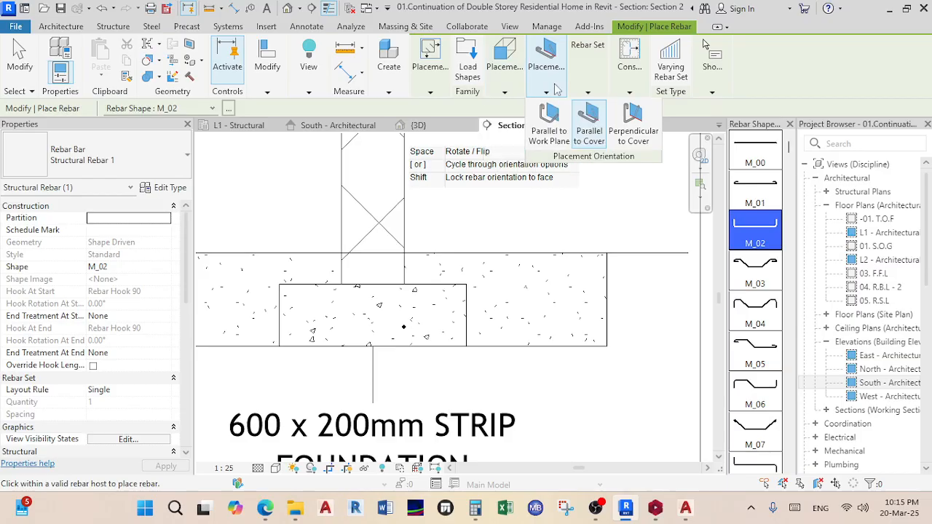
scroll(421, 330, "down", 2)
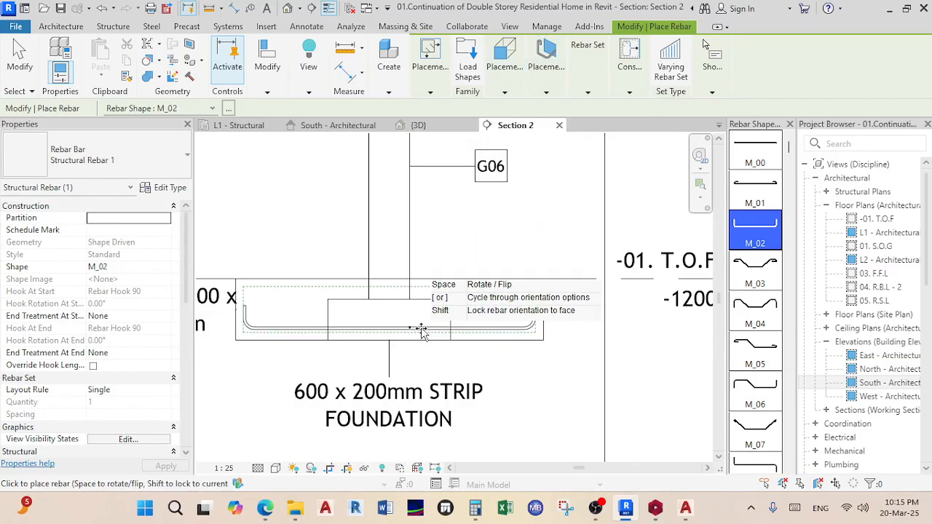
scroll(421, 330, "up", 1)
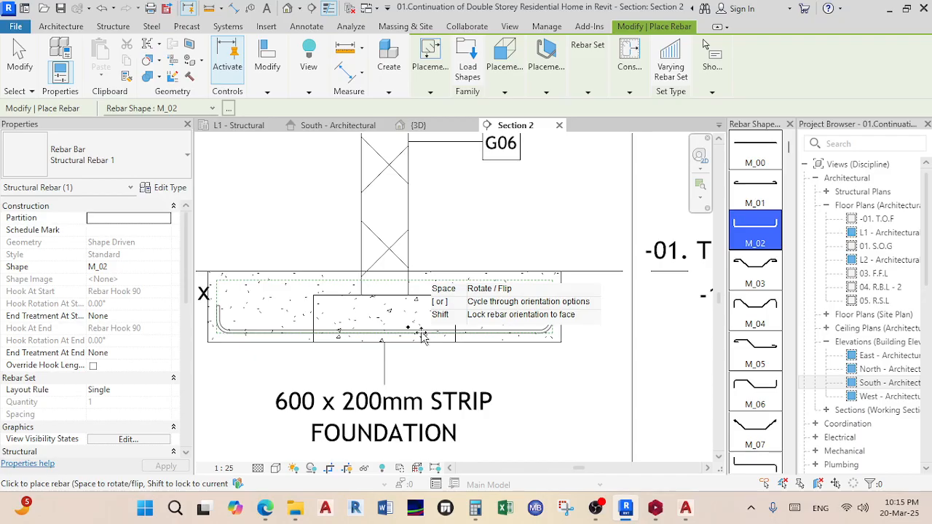
scroll(422, 335, "down", 1)
middle_click_drag(431, 349, 448, 329)
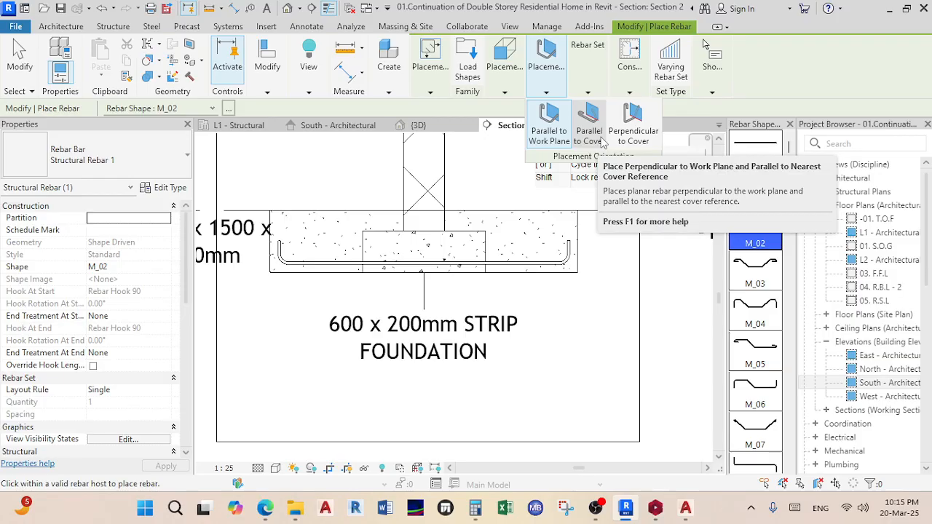
- Place an M_02 rebar perpendicular to cover in the footing, beside the strip foundation, and end rebar placement
left_click(633, 120)
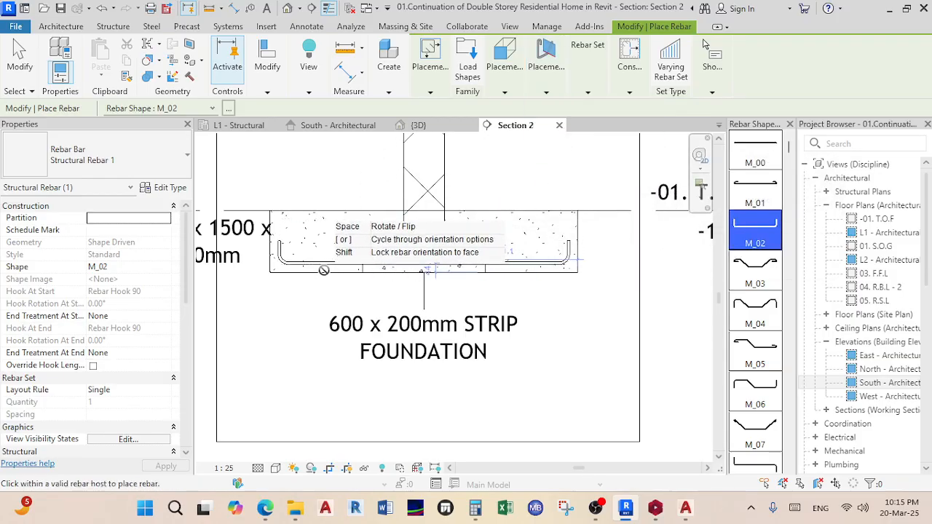
scroll(317, 266, "up", 2)
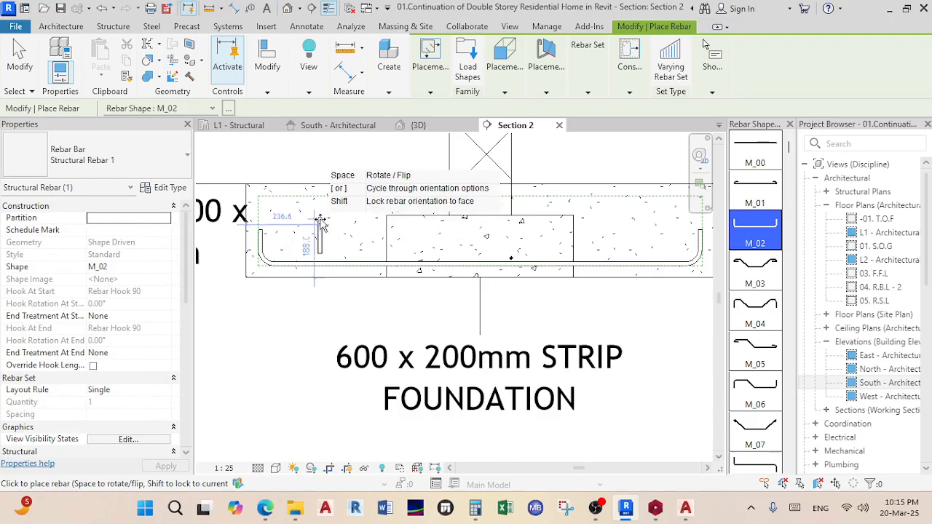
left_click(317, 257)
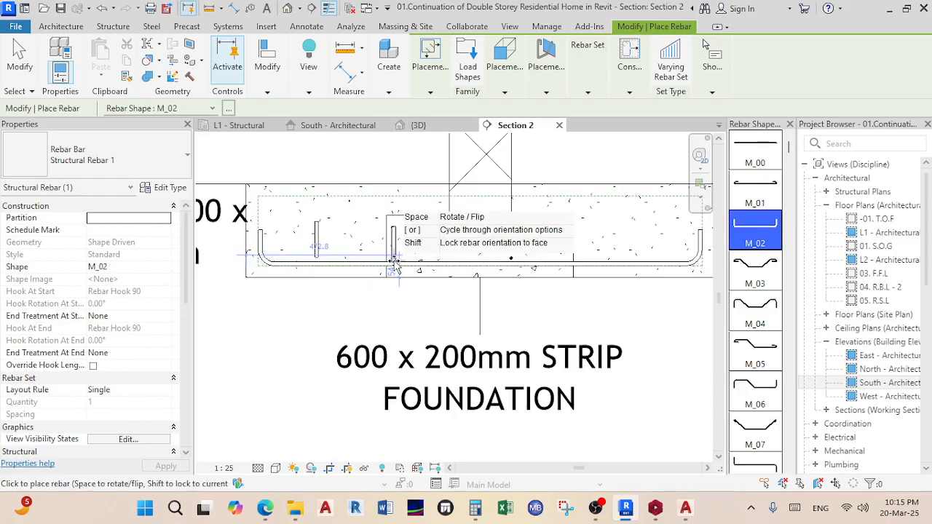
left_click(493, 241)
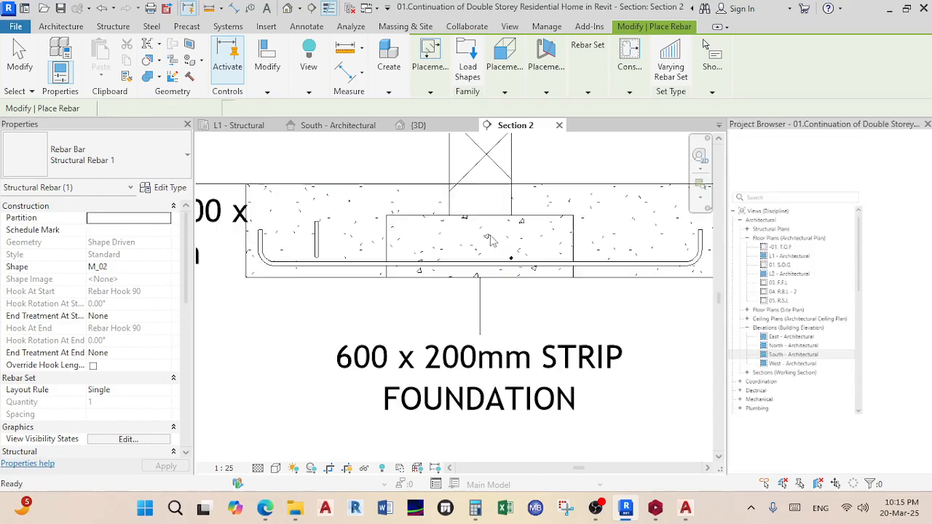
key("Escape")
- Set the rebar set layout of the long U-shaped bottom bar to Maximum Spacing
left_click(357, 265)
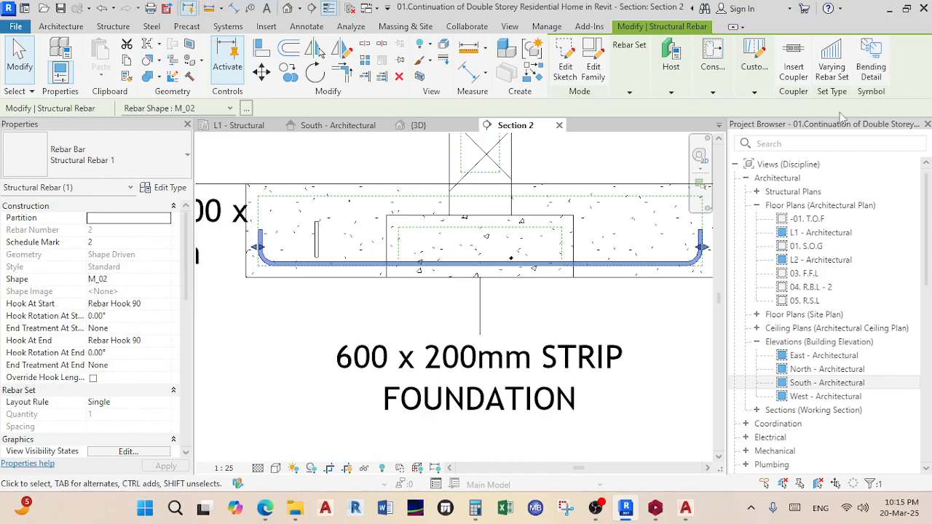
mouse_move(630, 88)
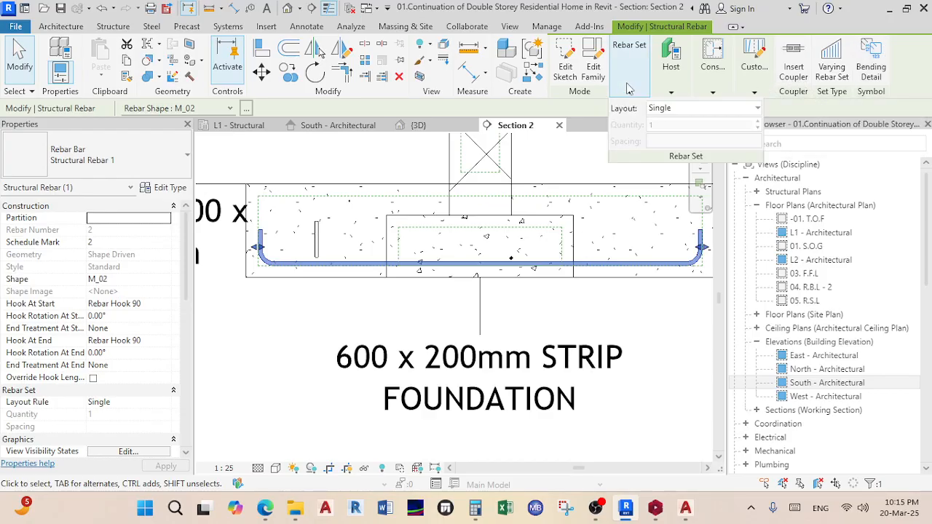
left_click(705, 109)
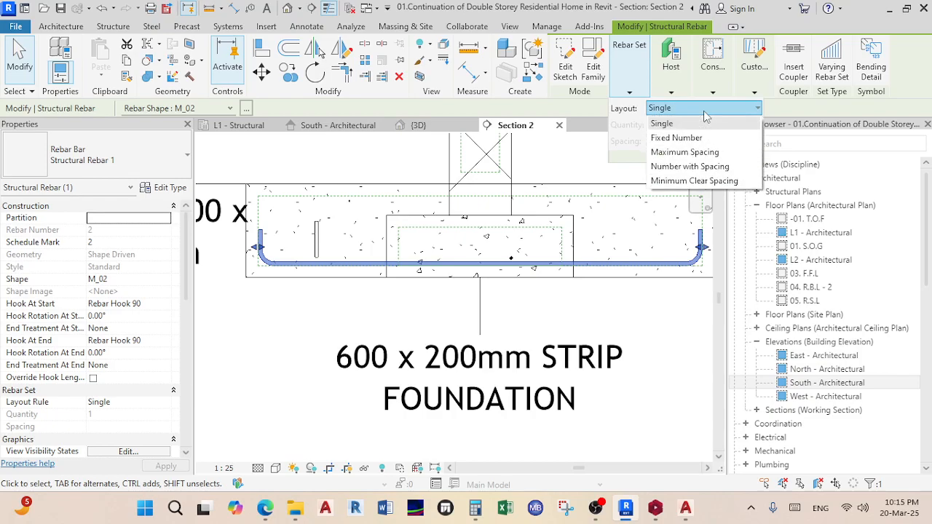
left_click(701, 153)
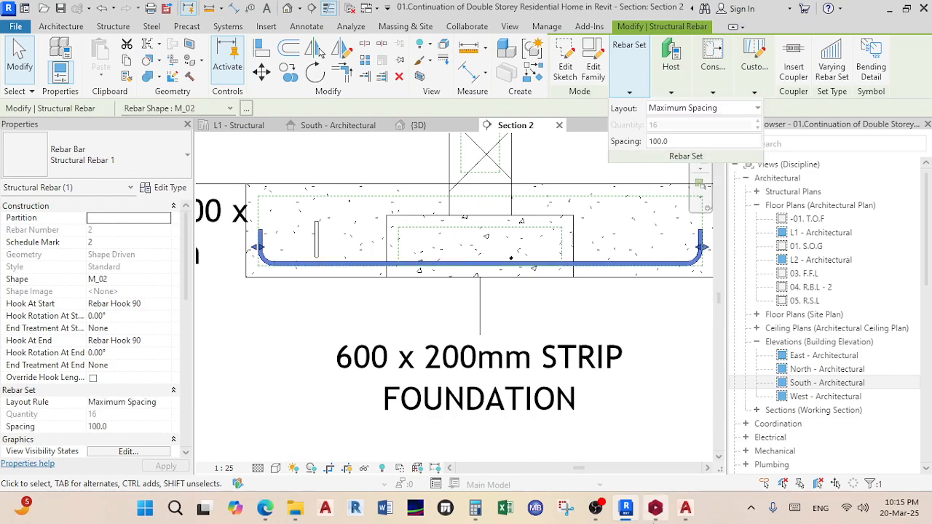
- Switch to the double-storey residential drawing in AutoCAD and examine the bar callouts on the 1500 mm footing's plan
mouse_move(655, 513)
mouse_move(684, 515)
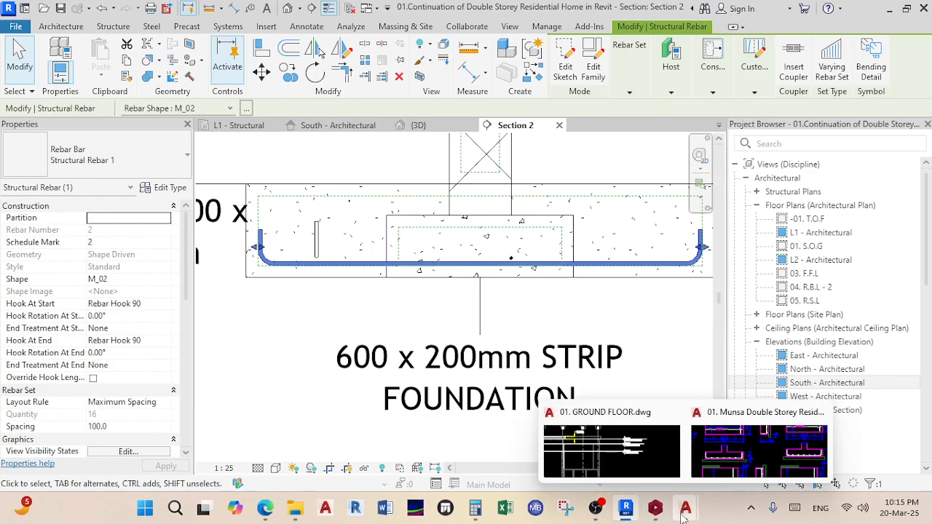
left_click(732, 455)
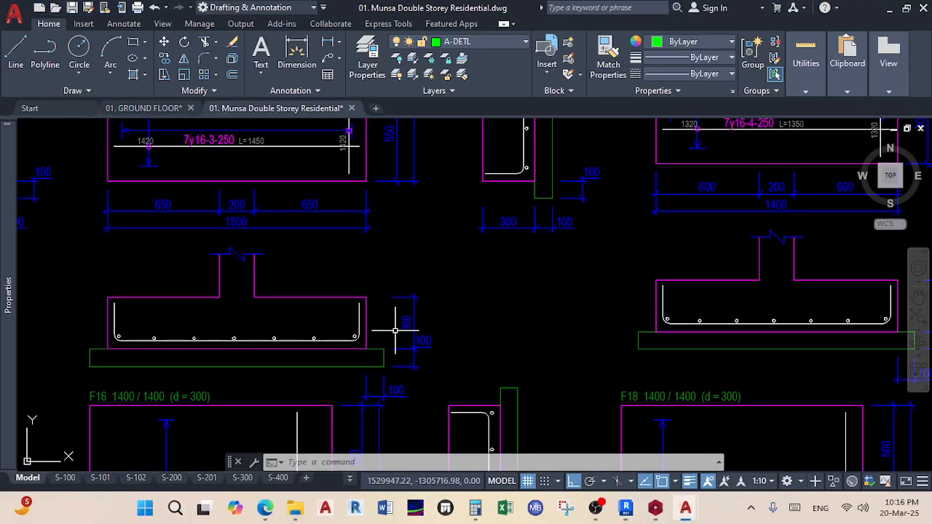
scroll(384, 288, "down", 5)
scroll(364, 265, "up", 7)
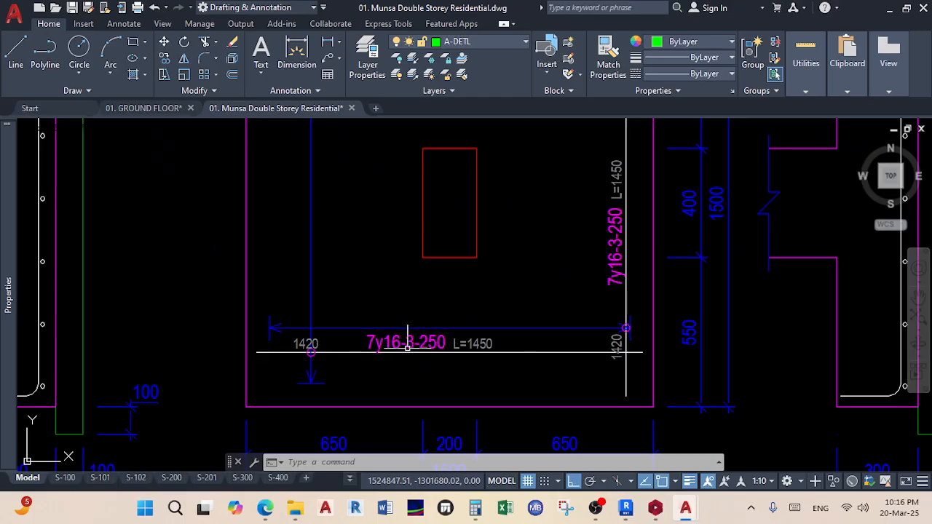
- Return to Revit and set the spacing of the bottom U-shaped bar set to 250 mm
left_click(626, 508)
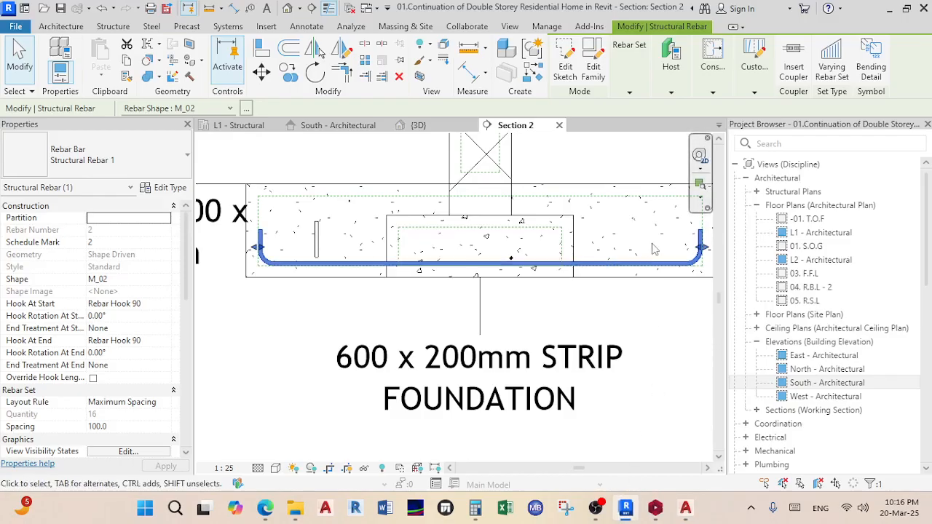
mouse_move(705, 92)
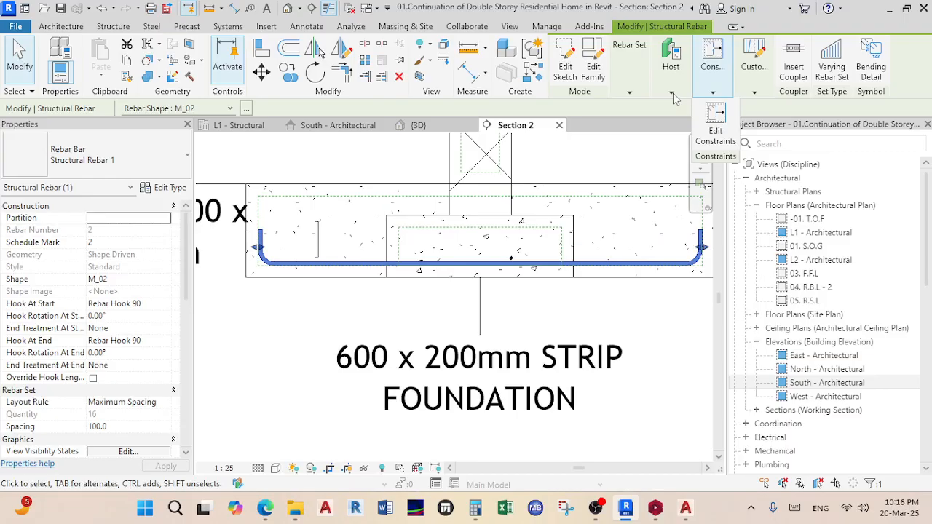
mouse_move(631, 91)
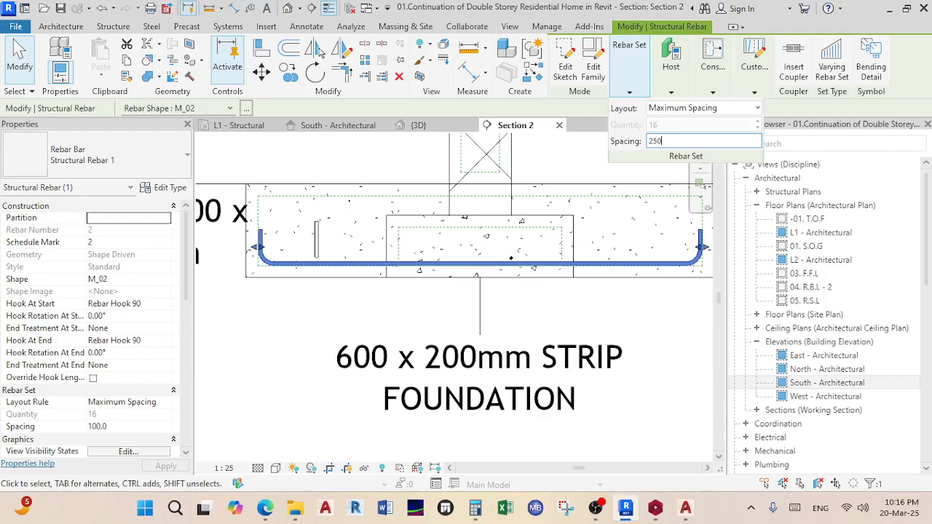
key("Return")
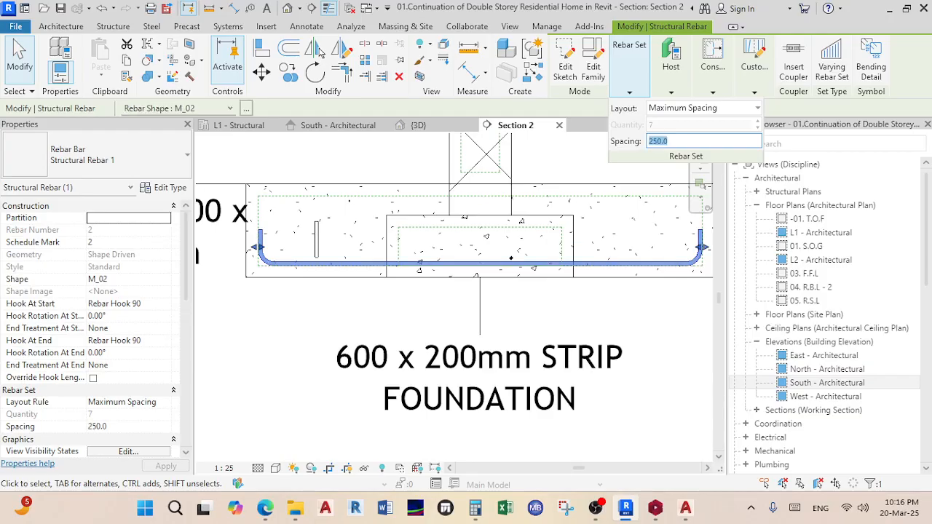
- Check the bar size callouts on the footing plan in AutoCAD, then return to Revit with nothing selected
left_click(625, 507)
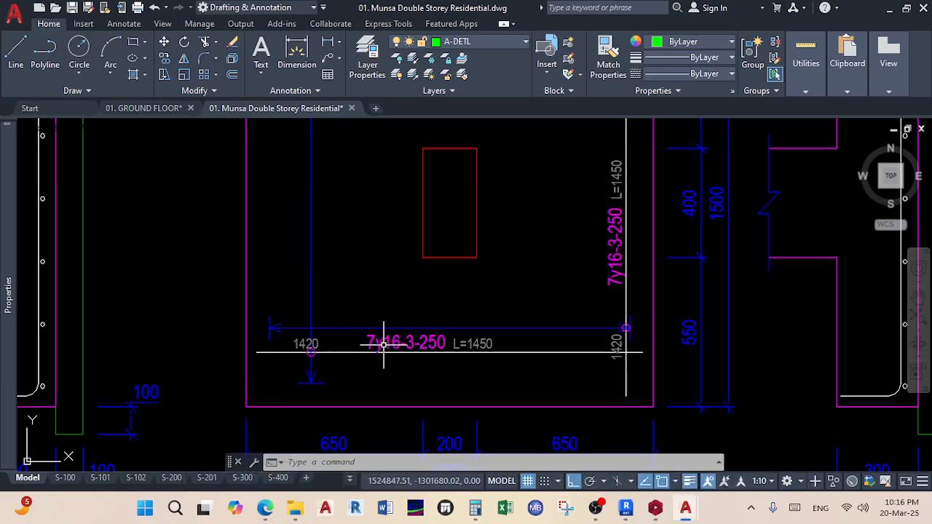
left_click(630, 509)
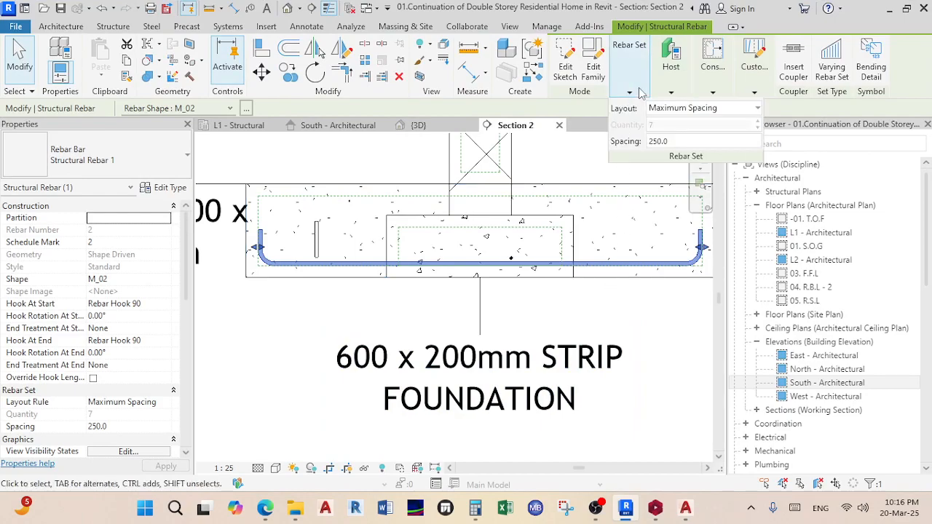
key("Escape")
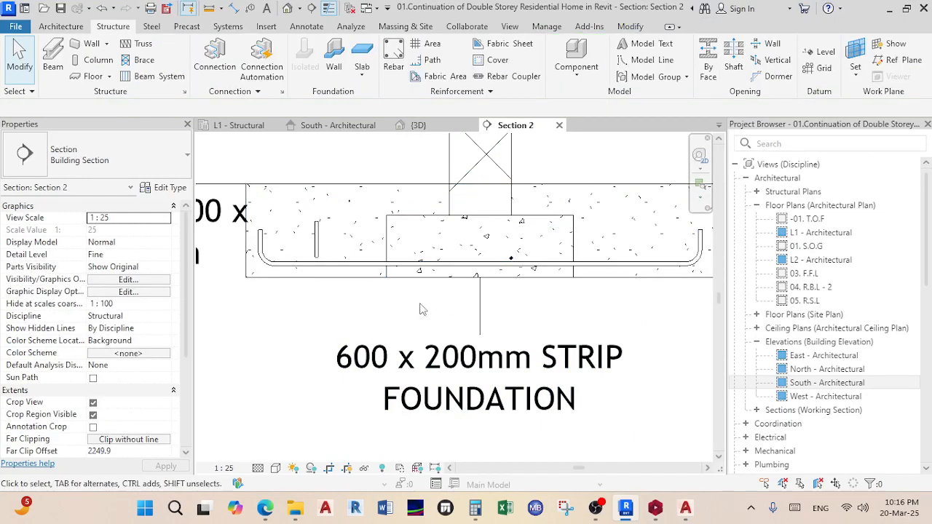
- Change the type of the long U-shaped bottom bar set to 16M
left_click(322, 266)
left_click(131, 175)
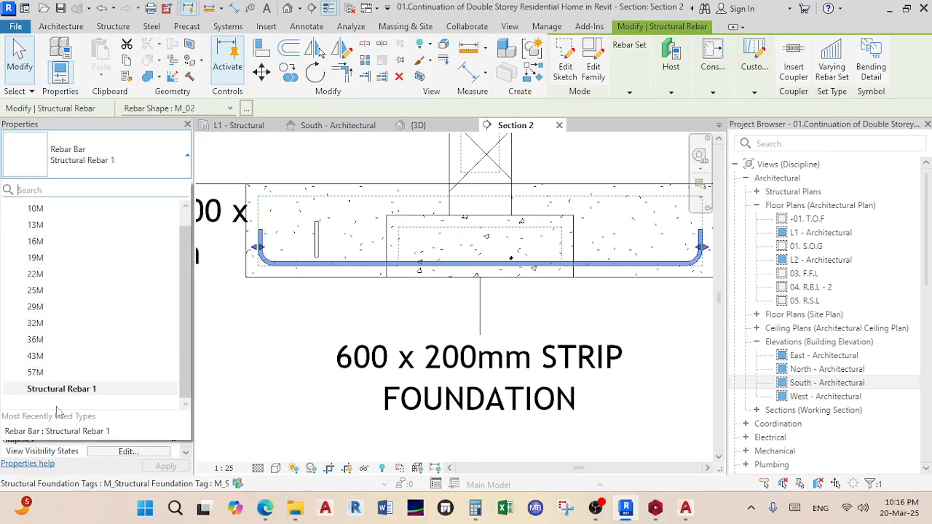
scroll(75, 388, "up", 1)
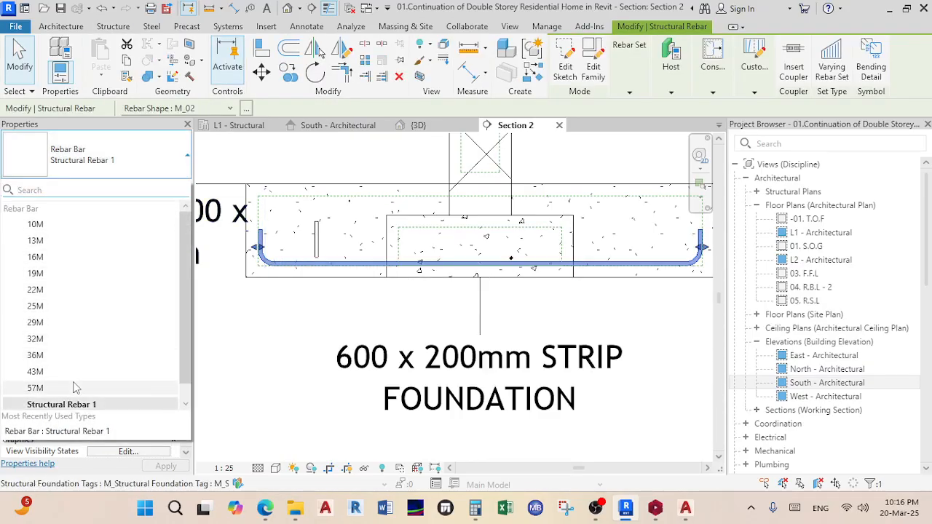
left_click(58, 259)
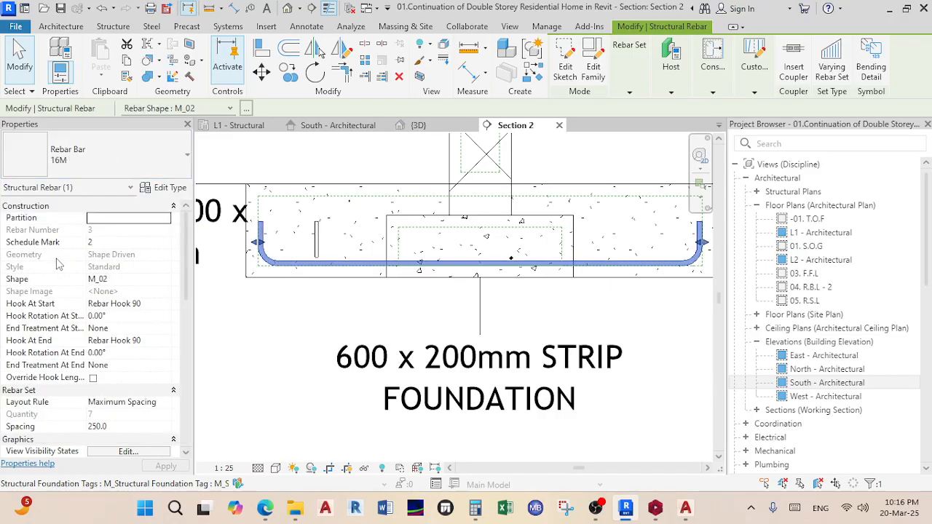
left_click(582, 333)
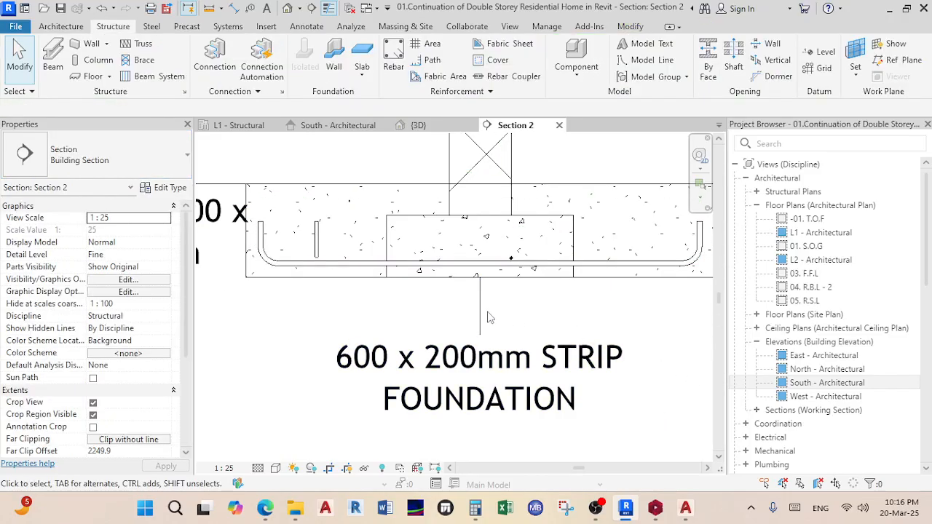
- Set the layout of the bar perpendicular to the section to Maximum Spacing with a spacing of 250 mm
left_click(318, 241)
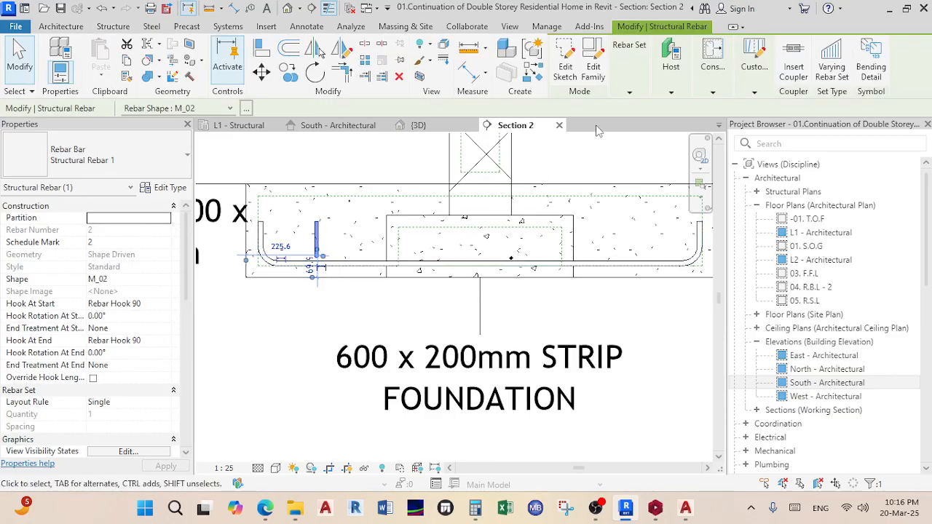
left_click(629, 92)
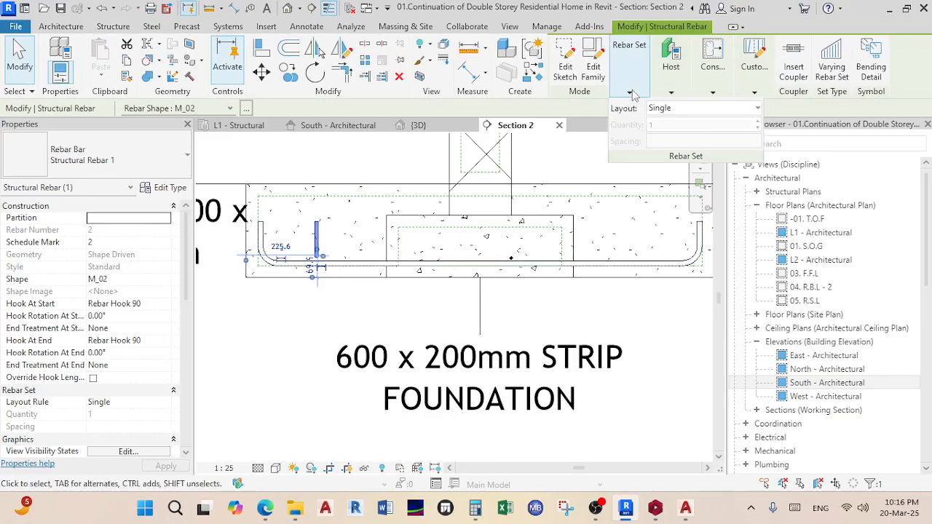
left_click(668, 94)
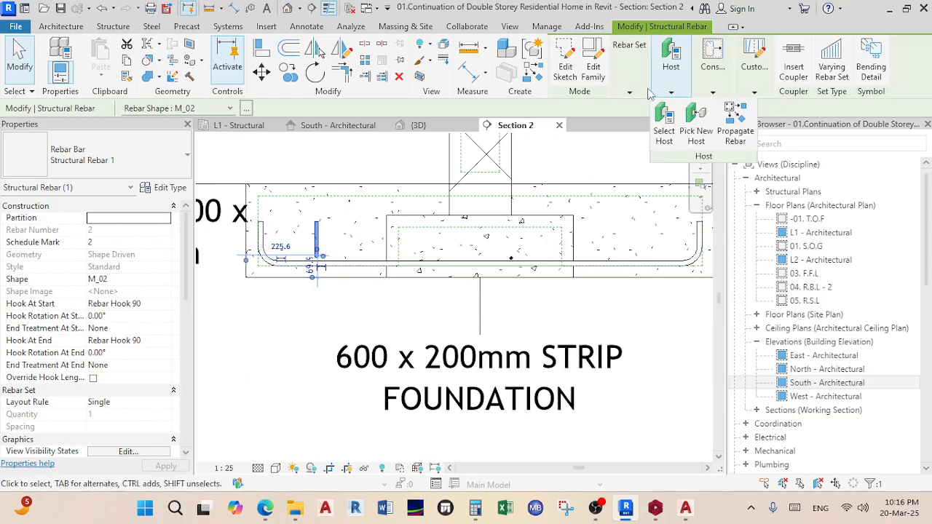
left_click(632, 98)
left_click(682, 108)
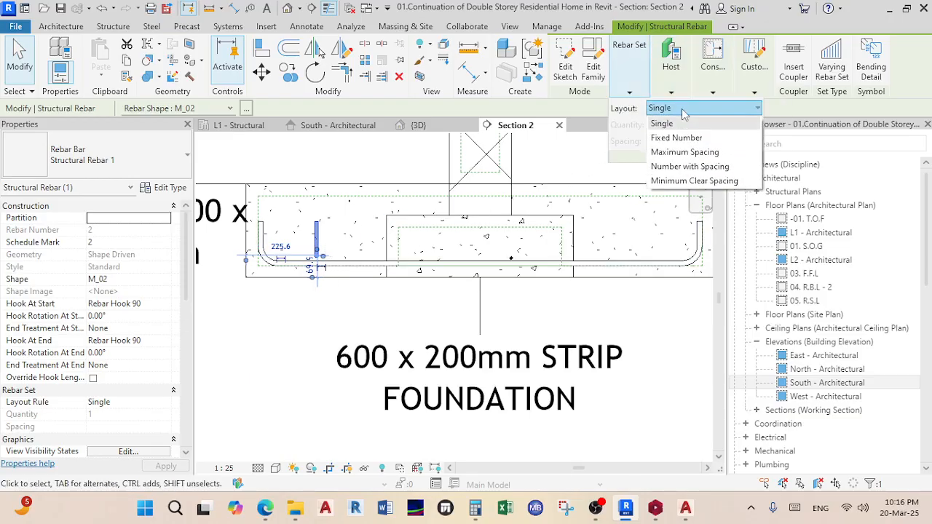
left_click(691, 153)
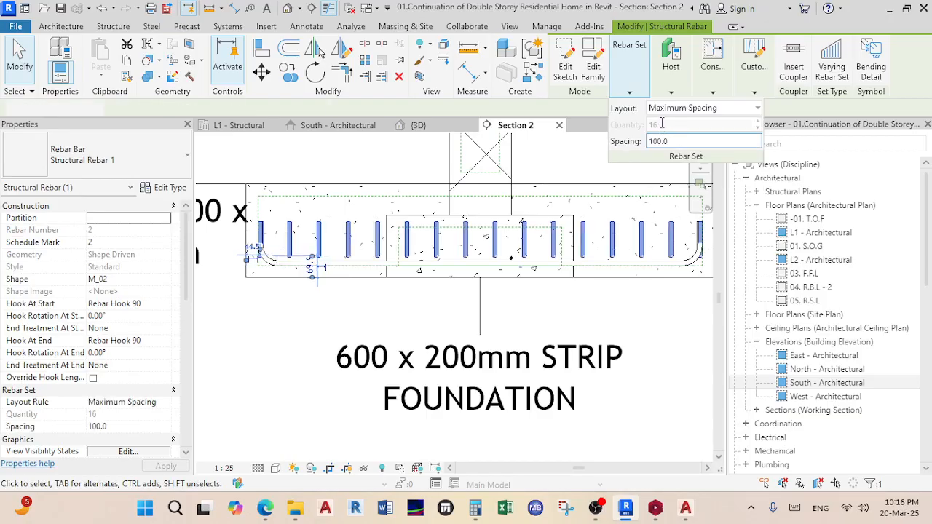
left_click(640, 141)
double_click(640, 141)
type("250")
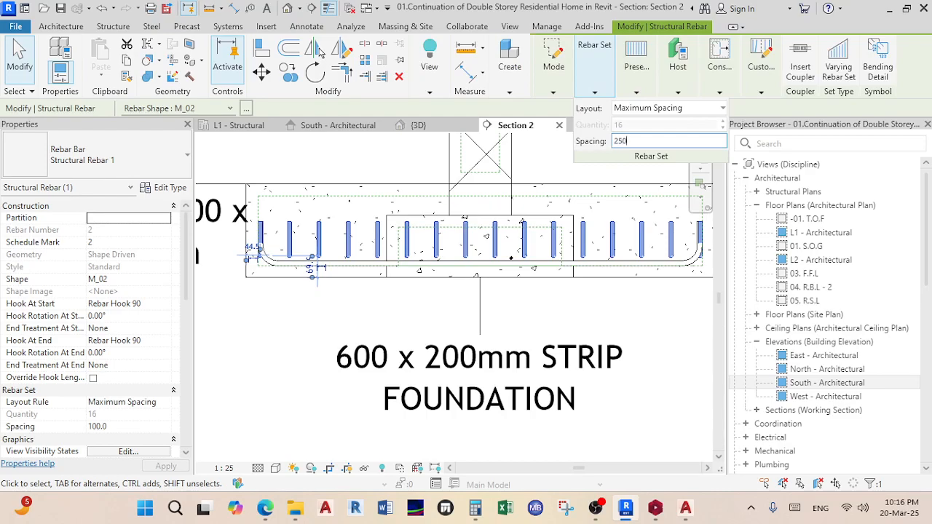
key("Return")
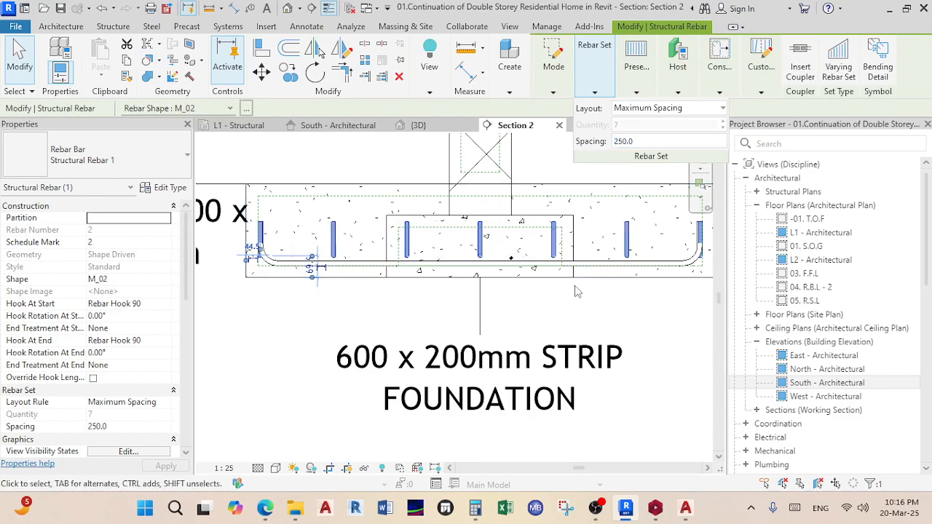
left_click(501, 311)
- Select the 1500 x 1500 x 300mm footing in Section 2 and locate it in the 3D view
scroll(472, 304, "down", 3)
scroll(390, 285, "down", 3)
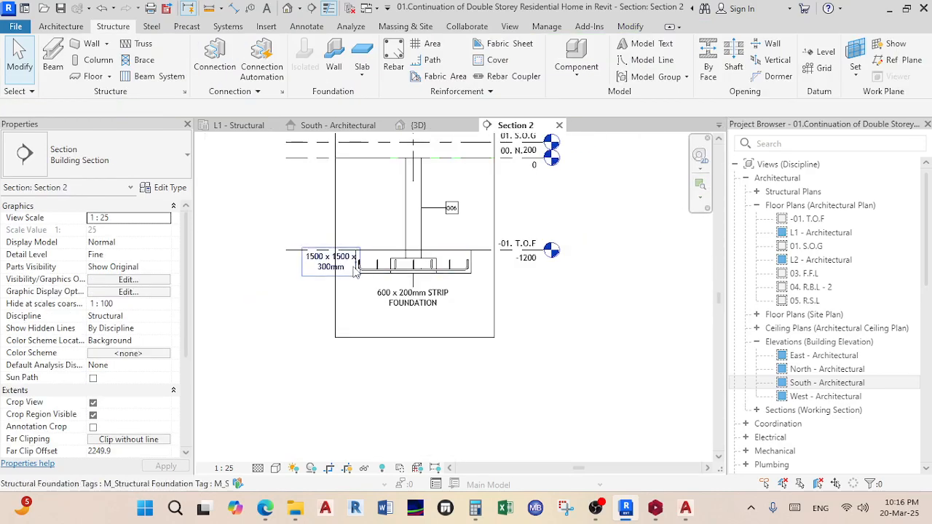
left_click(447, 125)
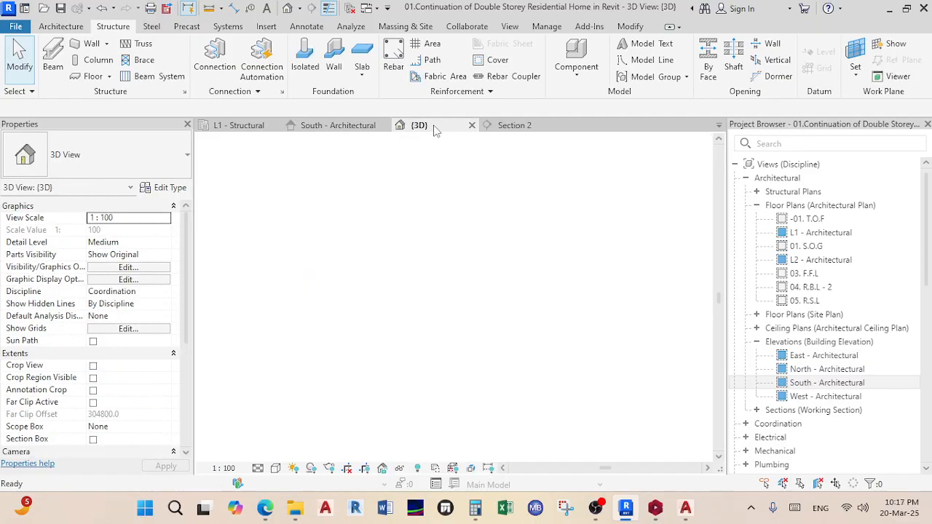
scroll(456, 276, "down", 4)
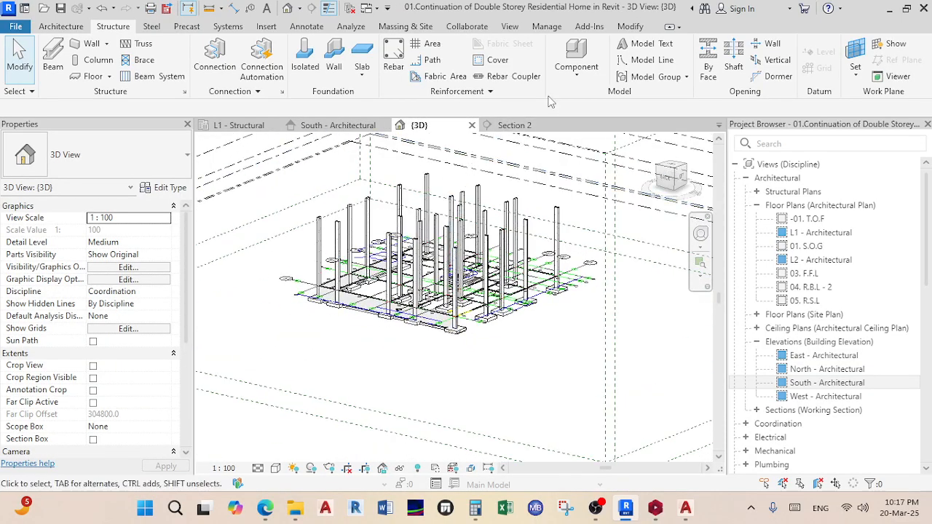
left_click(514, 125)
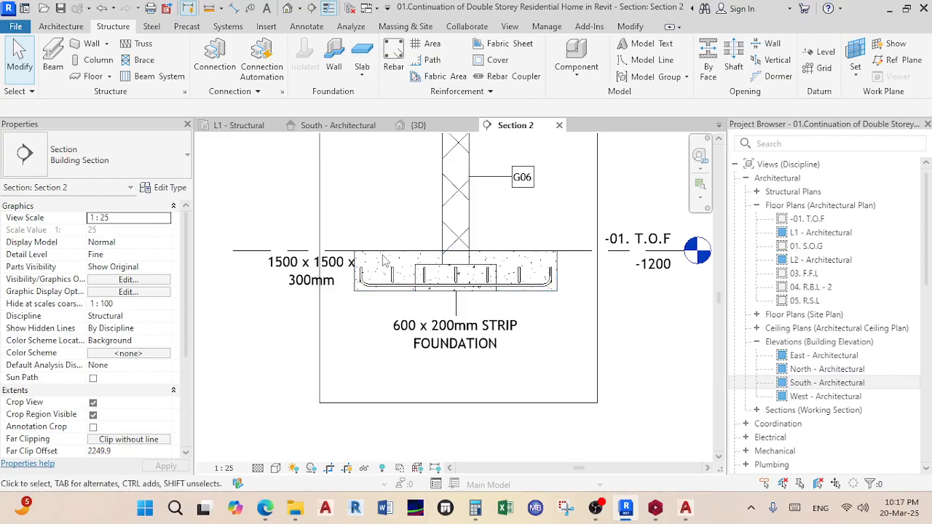
left_click(558, 268)
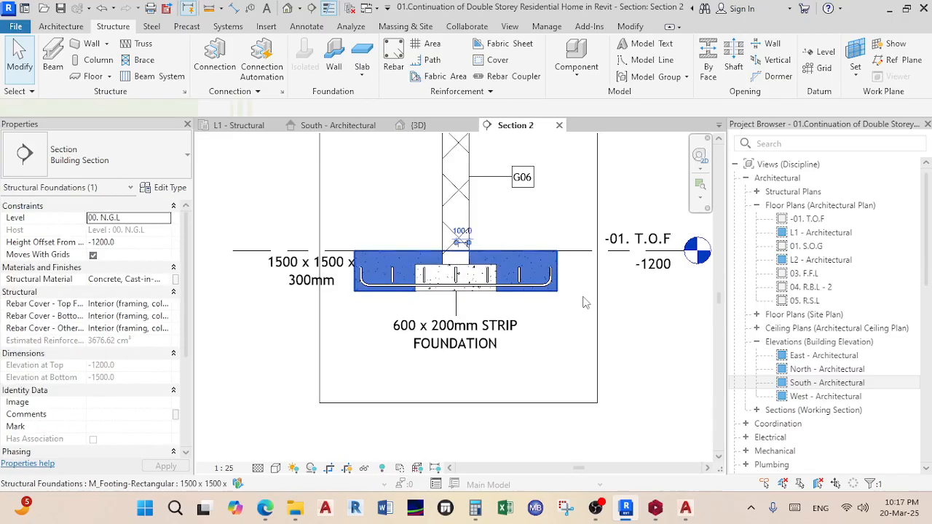
left_click(439, 129)
scroll(458, 332, "up", 8)
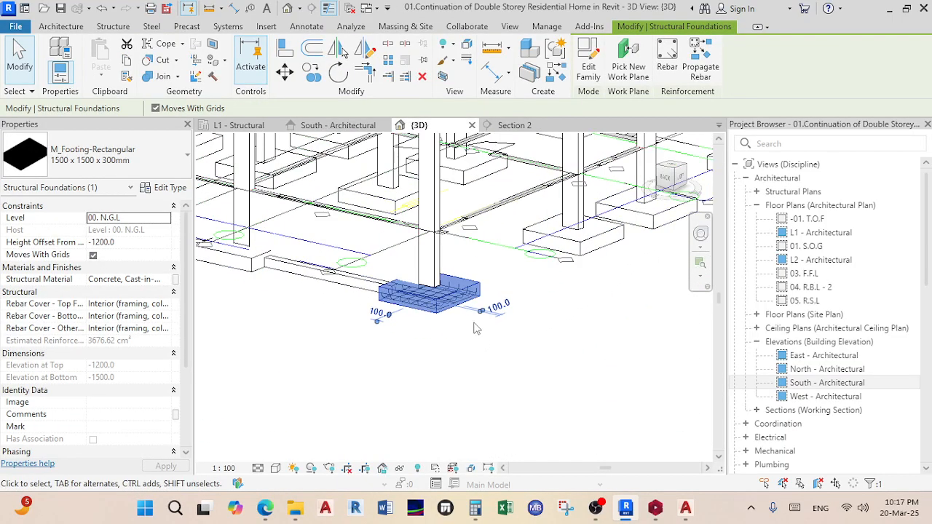
scroll(370, 319, "up", 5)
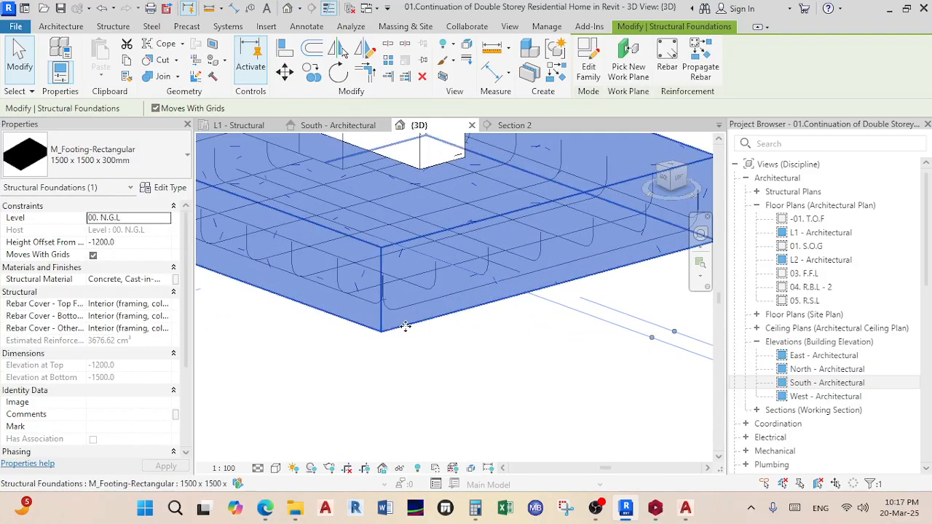
- Set the 3D view's detail level to Fine and deselect the footing
left_click(258, 469)
left_click(274, 453)
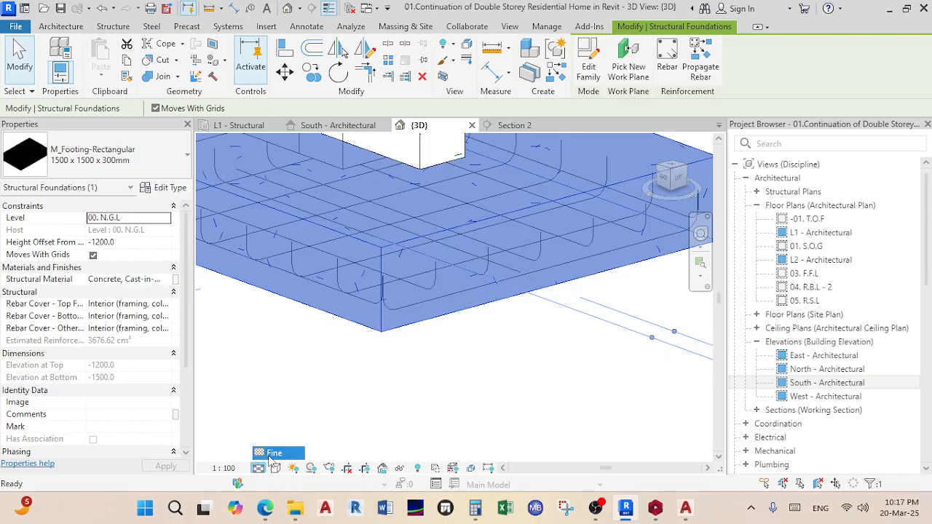
left_click(316, 403)
scroll(386, 239, "down", 5)
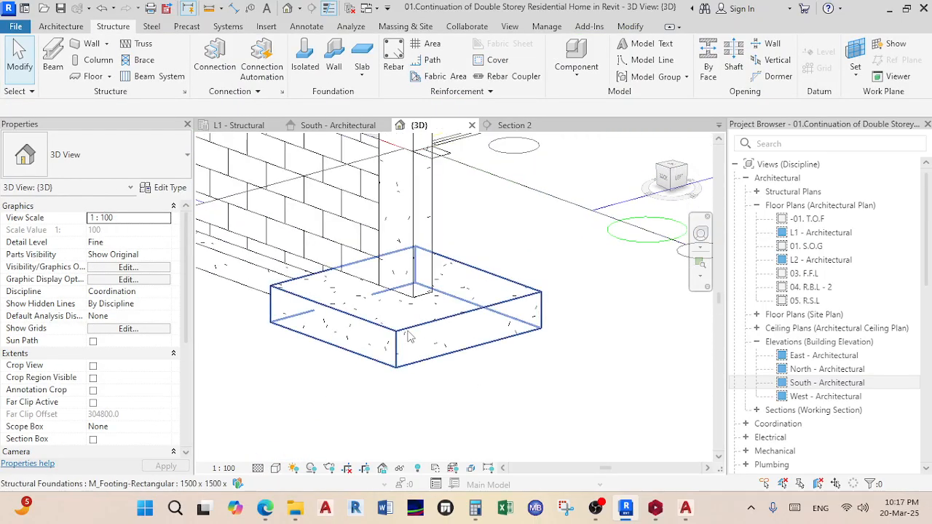
- Set the model transparency of the 3D view to 70 in the Graphic Display Options
left_click(402, 347)
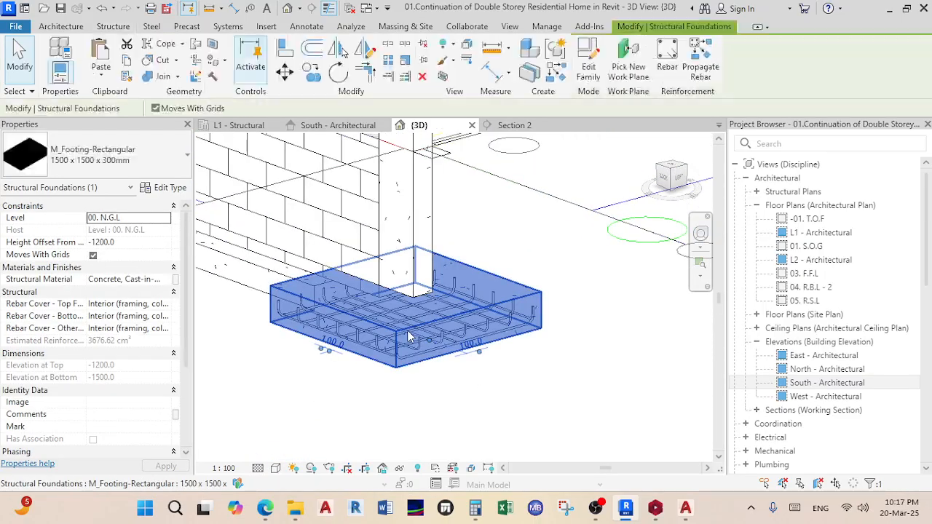
left_click(276, 468)
left_click(325, 365)
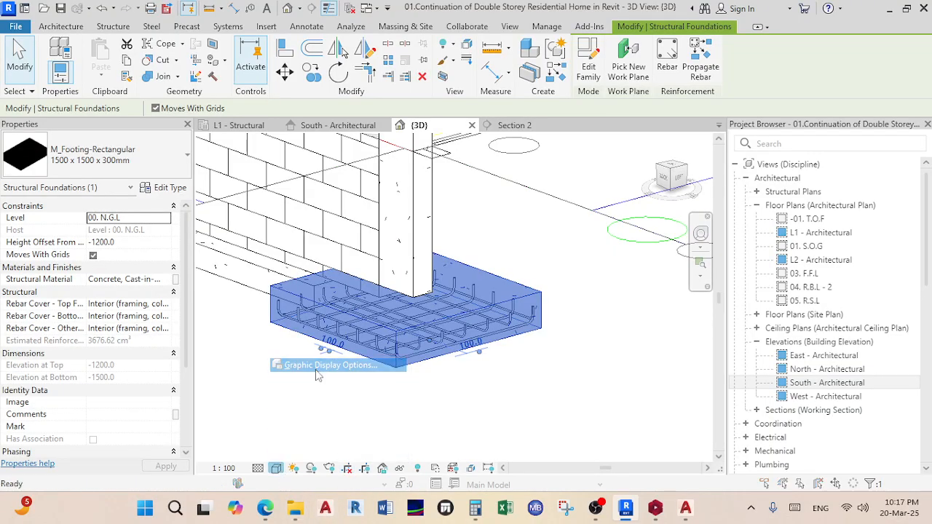
left_click(551, 189)
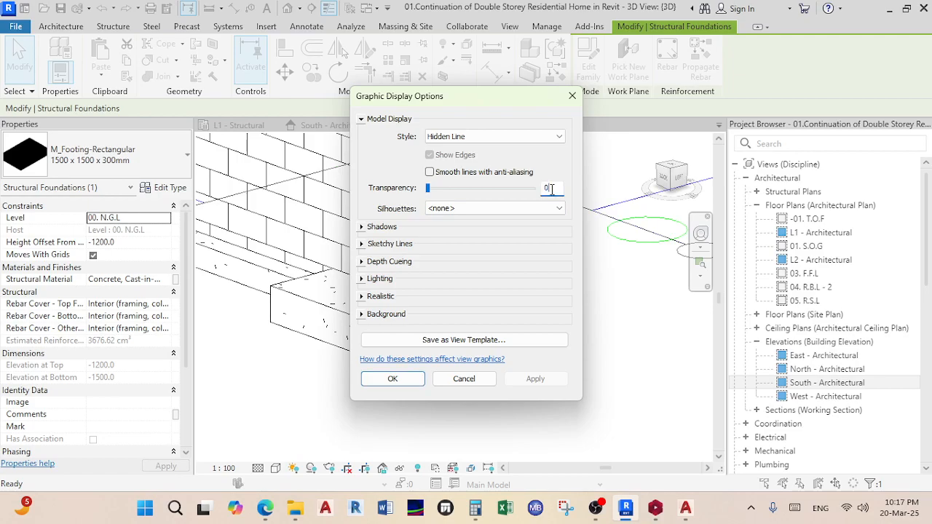
type("70")
left_click(393, 379)
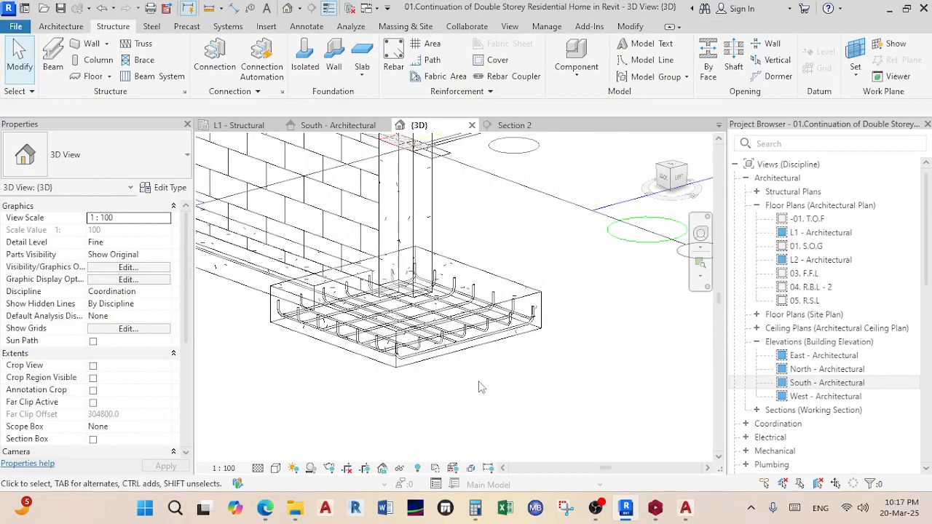
- Examine the two-way bottom reinforcement inside the corner footing in the 3D view
scroll(477, 348, "up", 4)
middle_click_drag(401, 383, 482, 386)
scroll(388, 356, "down", 3)
scroll(576, 412, "down", 5)
scroll(472, 368, "down", 1)
scroll(451, 324, "up", 4)
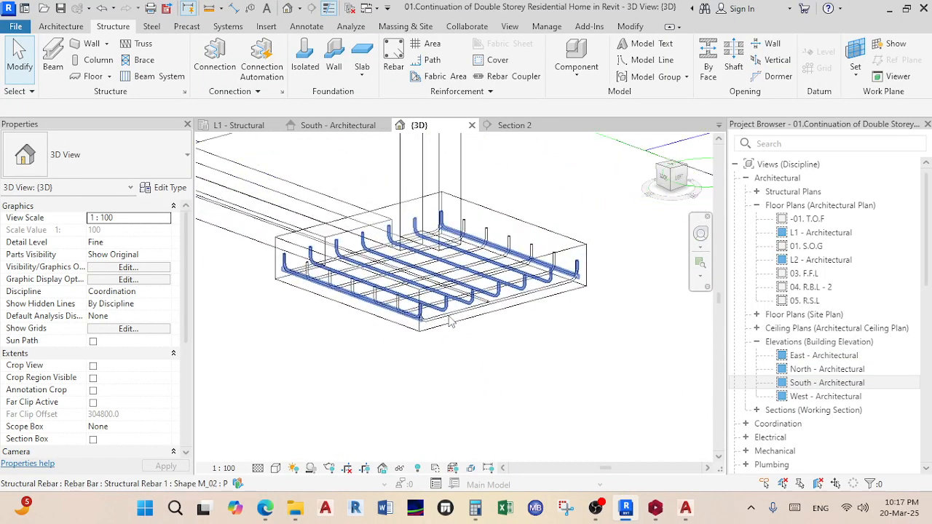
scroll(421, 341, "down", 3)
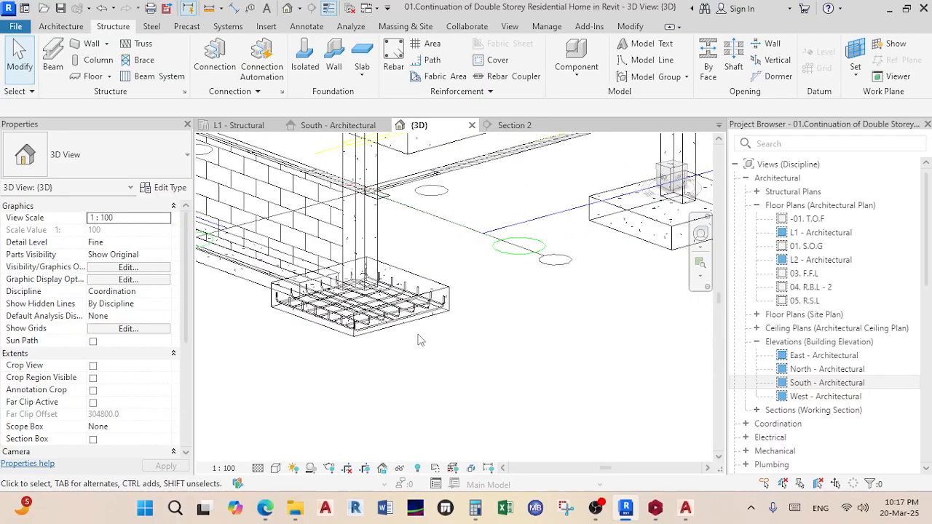
- Examine the surrounding footings, foundation walls and columns of the whole substructure in the 3D view
middle_click_drag(380, 330, 431, 428)
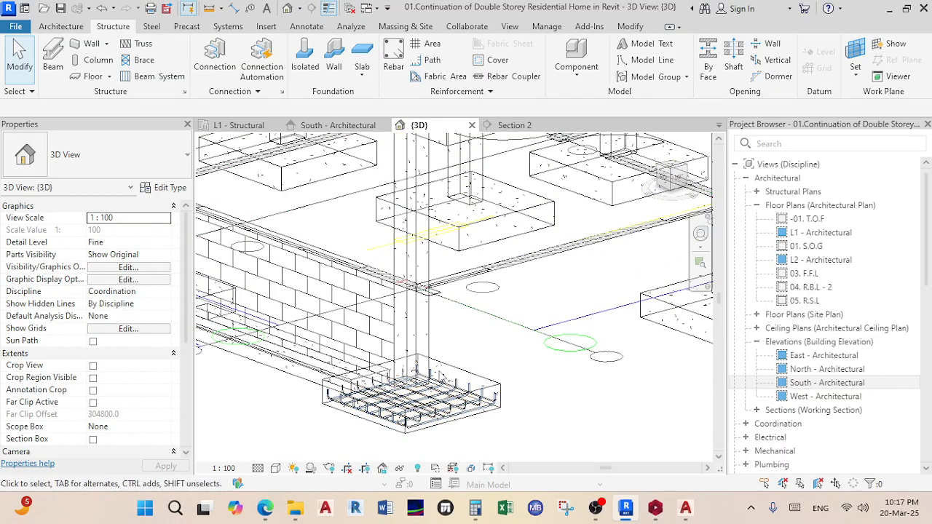
scroll(422, 306, "down", 3)
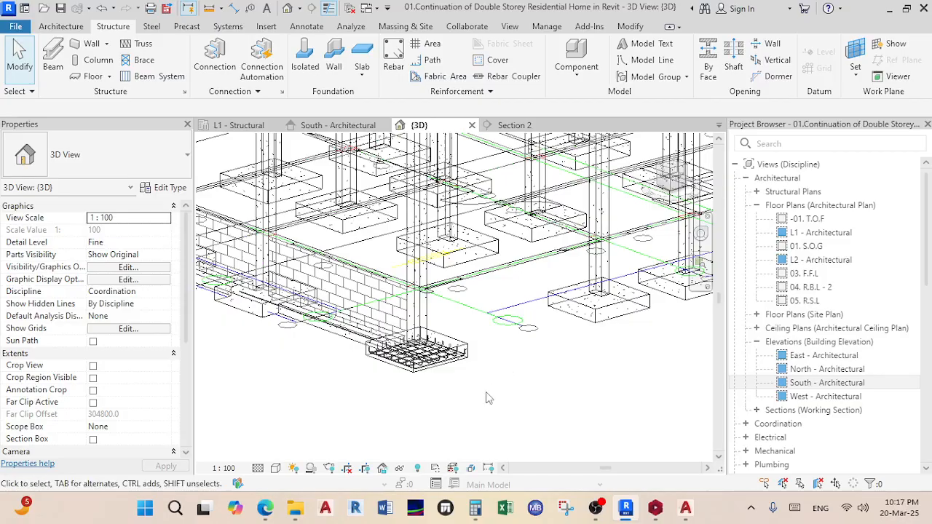
scroll(470, 375, "down", 2)
scroll(470, 371, "down", 1)
middle_click_drag(470, 372, 441, 354)
scroll(357, 330, "up", 1)
middle_click_drag(357, 331, 462, 370)
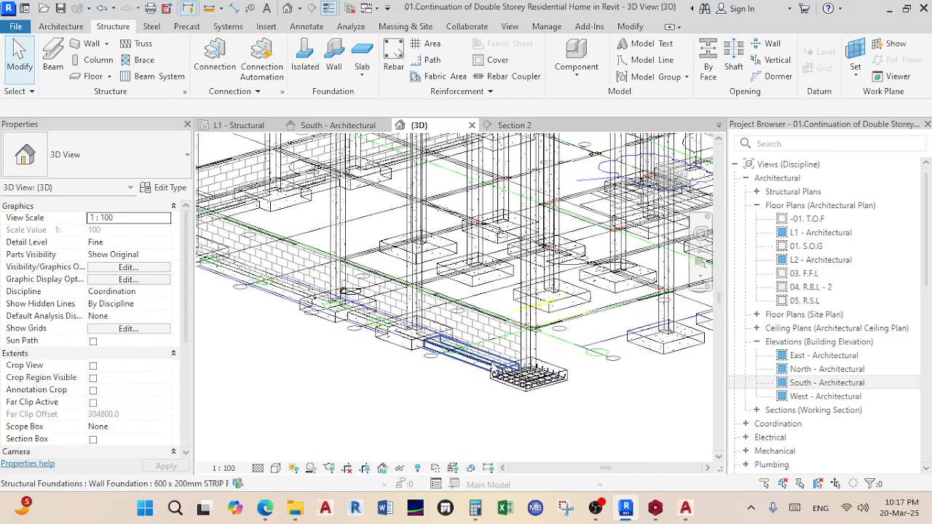
middle_click_drag(581, 389, 522, 316, "shift")
middle_click_drag(467, 338, 559, 414)
scroll(439, 375, "up", 1)
middle_click_drag(439, 377, 321, 388, "shift")
scroll(546, 375, "down", 1)
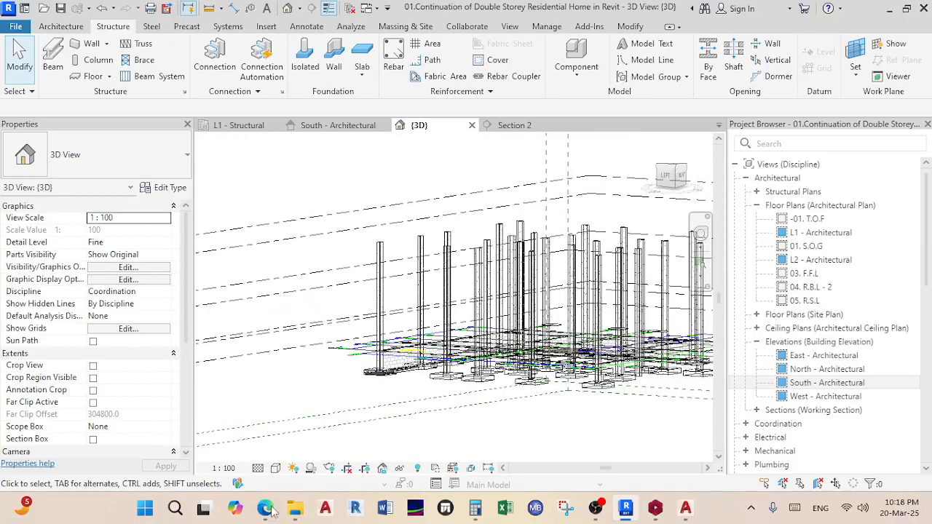
- Switch to the Microsoft Teams meeting in Edge and open the meeting chat
mouse_move(266, 513)
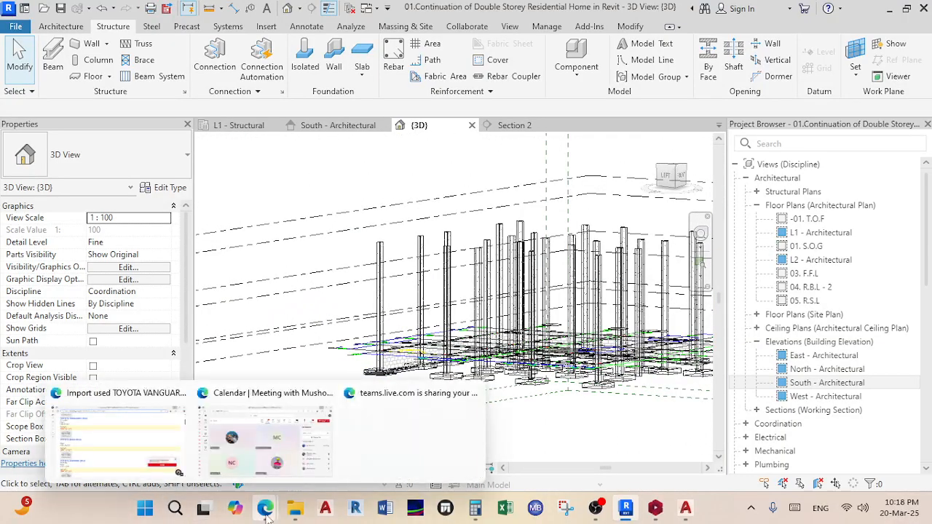
left_click(261, 456)
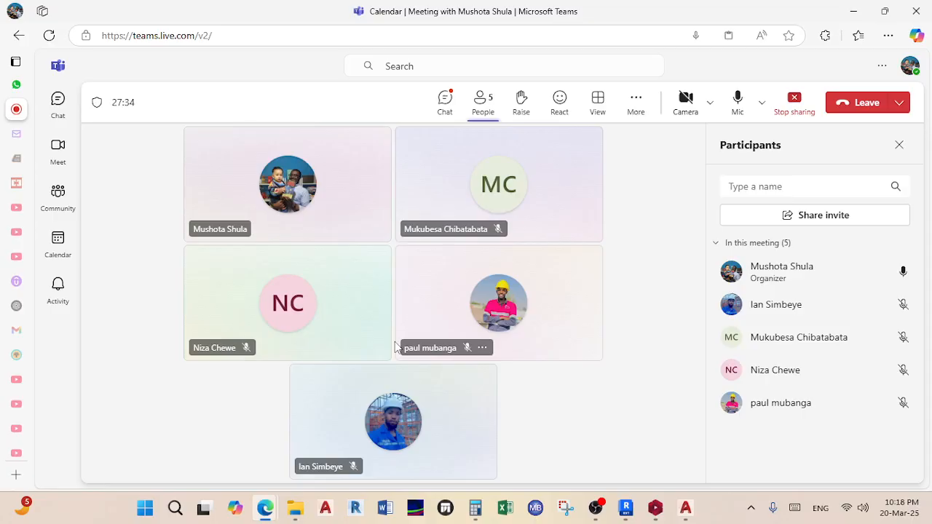
left_click(444, 111)
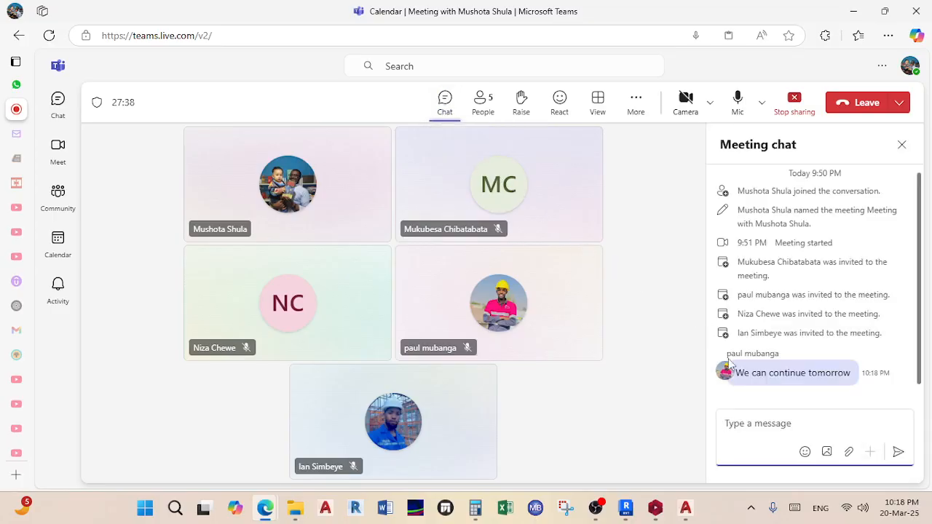